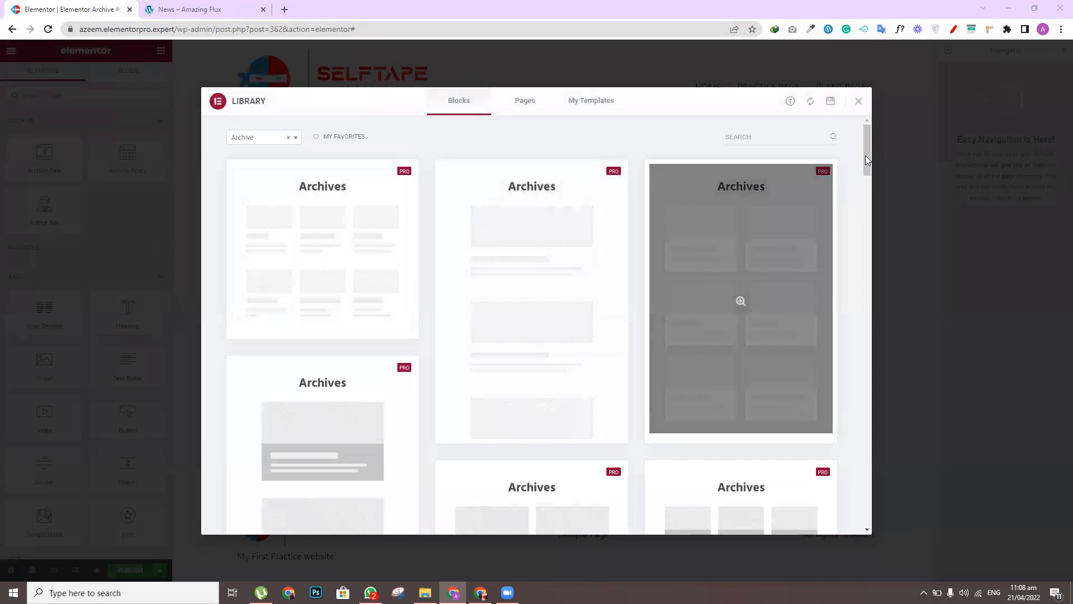
Browse the Archive block templates in the library, then close it without inserting one
drag(868, 151, 872, 290)
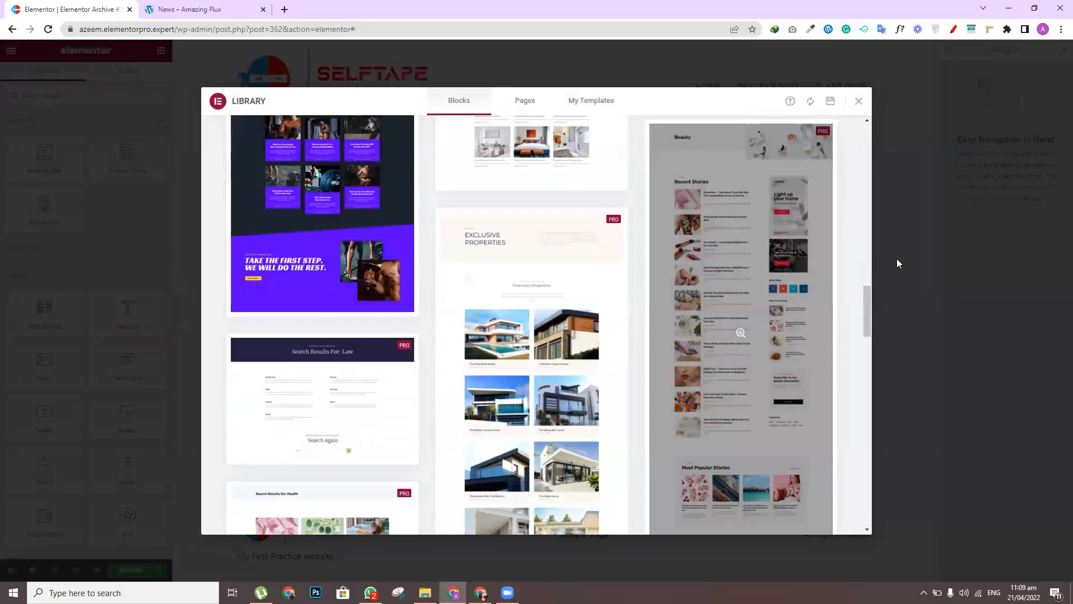
drag(870, 304, 870, 382)
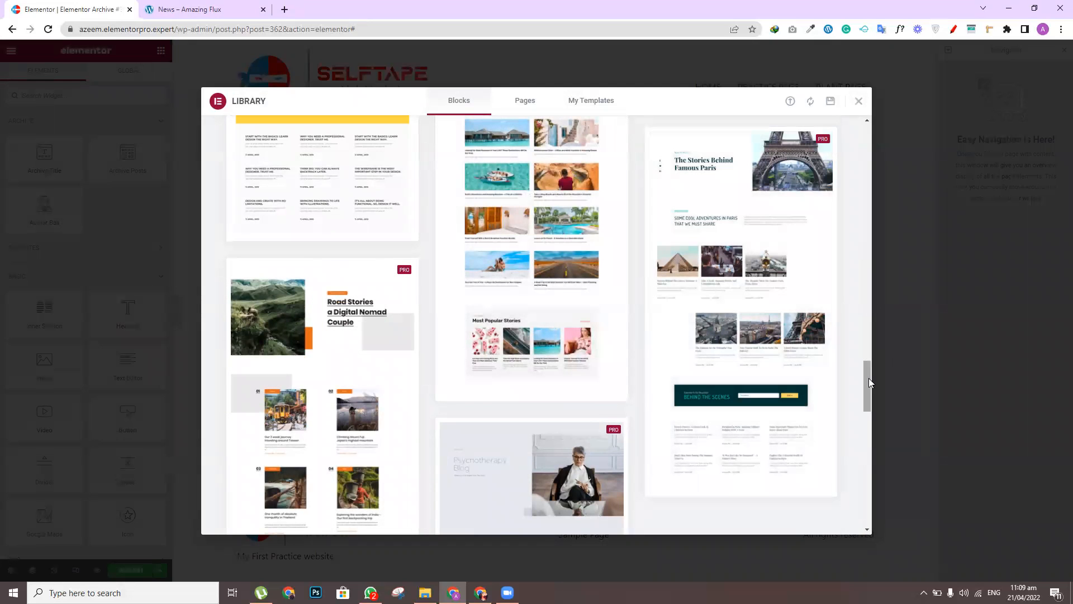
drag(869, 379, 868, 378)
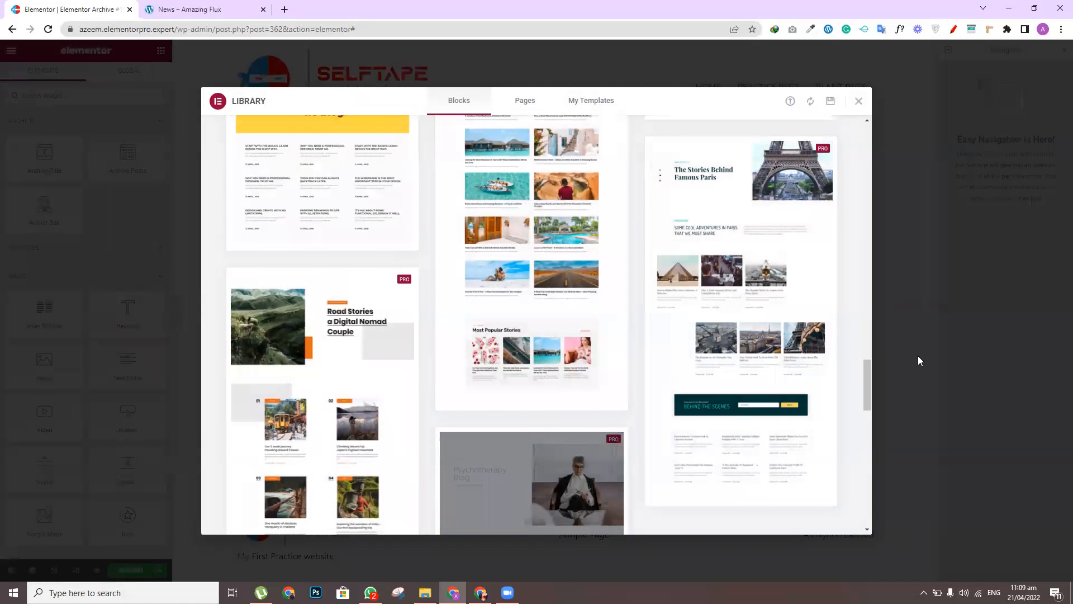
drag(867, 386, 875, 117)
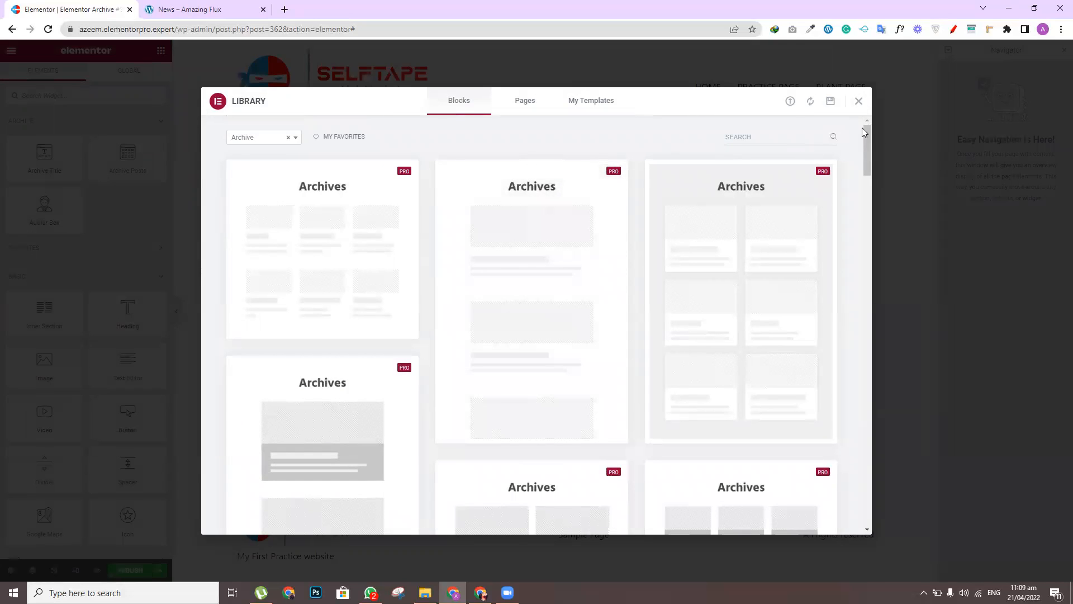
click(860, 101)
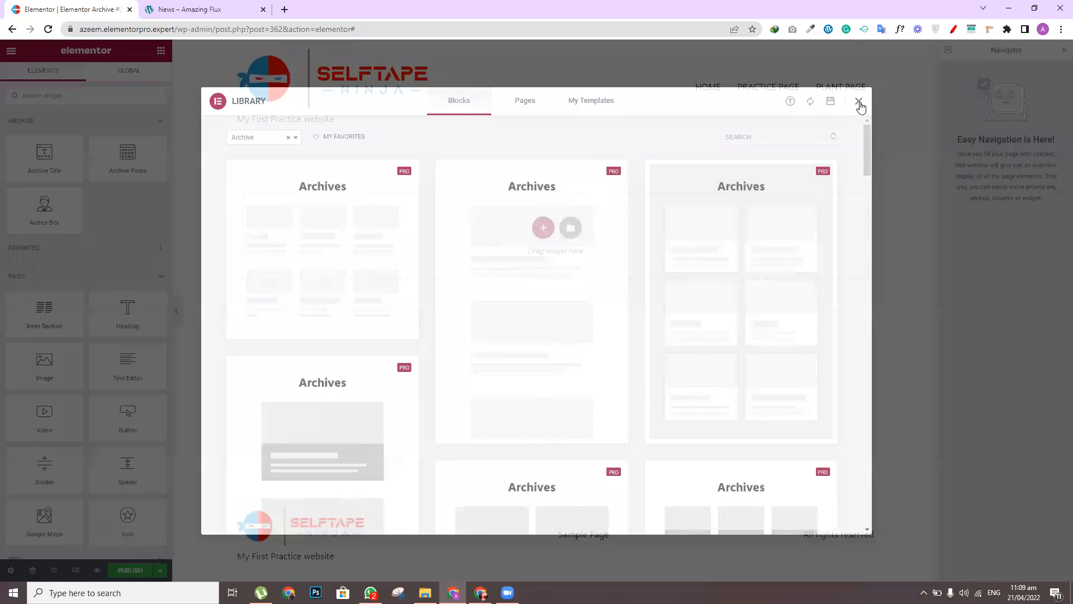
Add a single-column section to the archive template and set its content width to Full Width
click(543, 228)
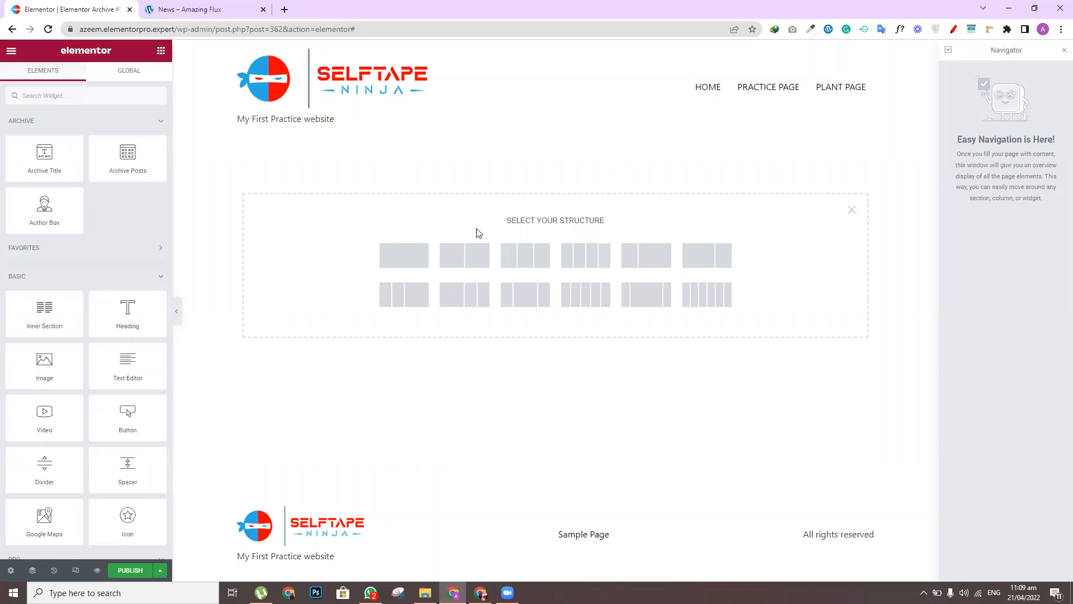
click(417, 255)
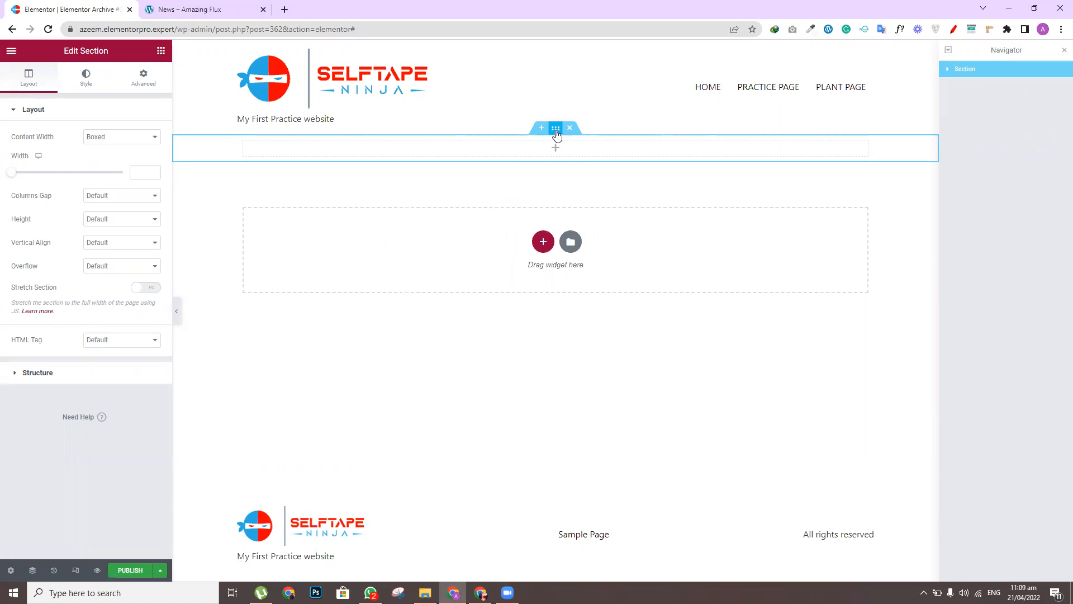
click(110, 139)
click(106, 155)
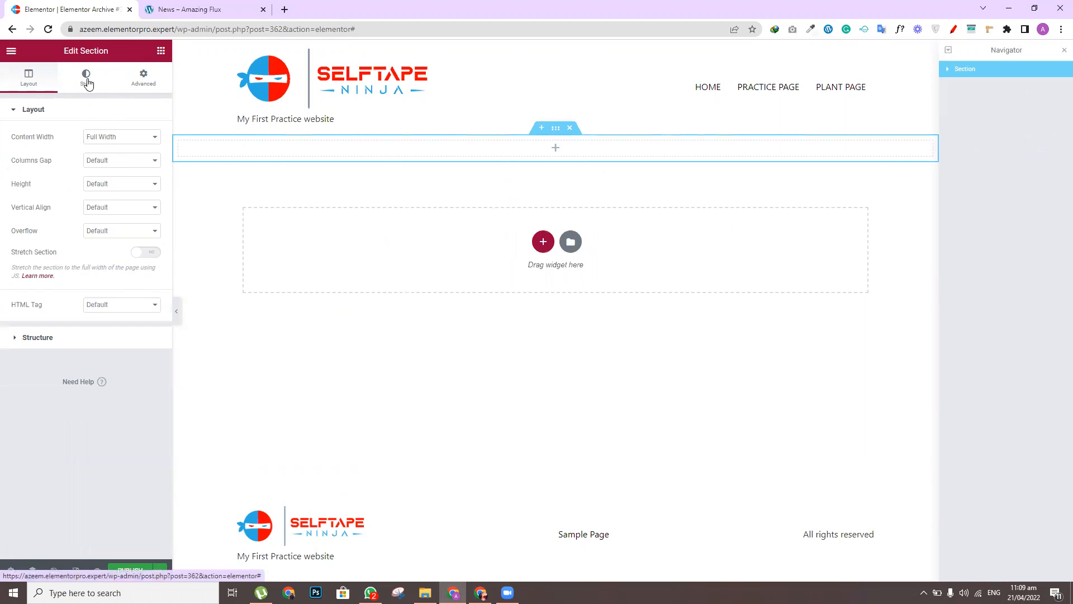
Try the dynamic Featured Image as the section's classic background, then remove it
click(86, 76)
click(110, 161)
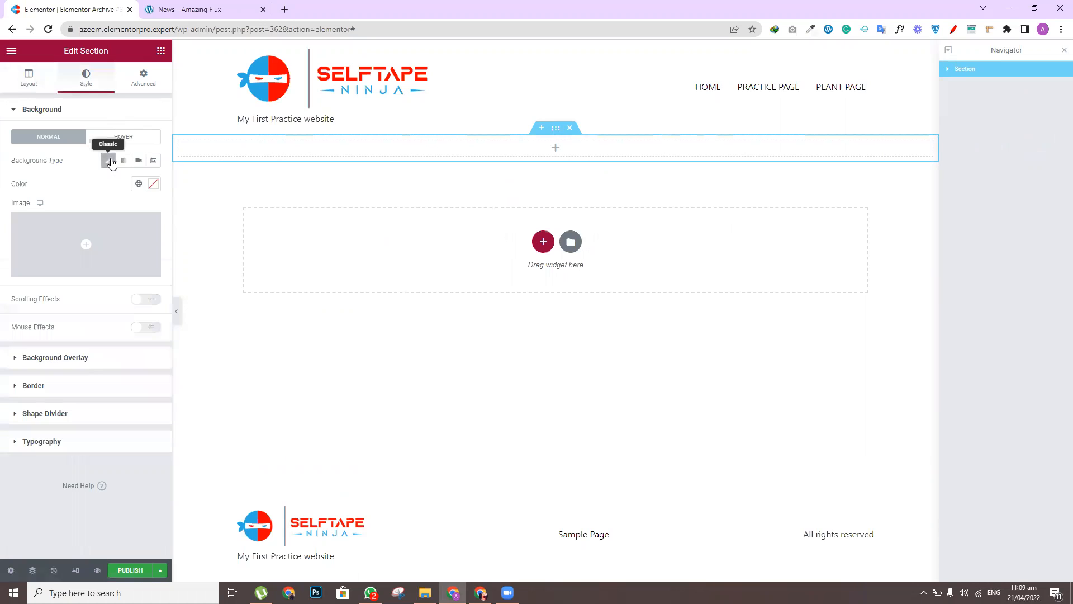
mouse_move(95, 238)
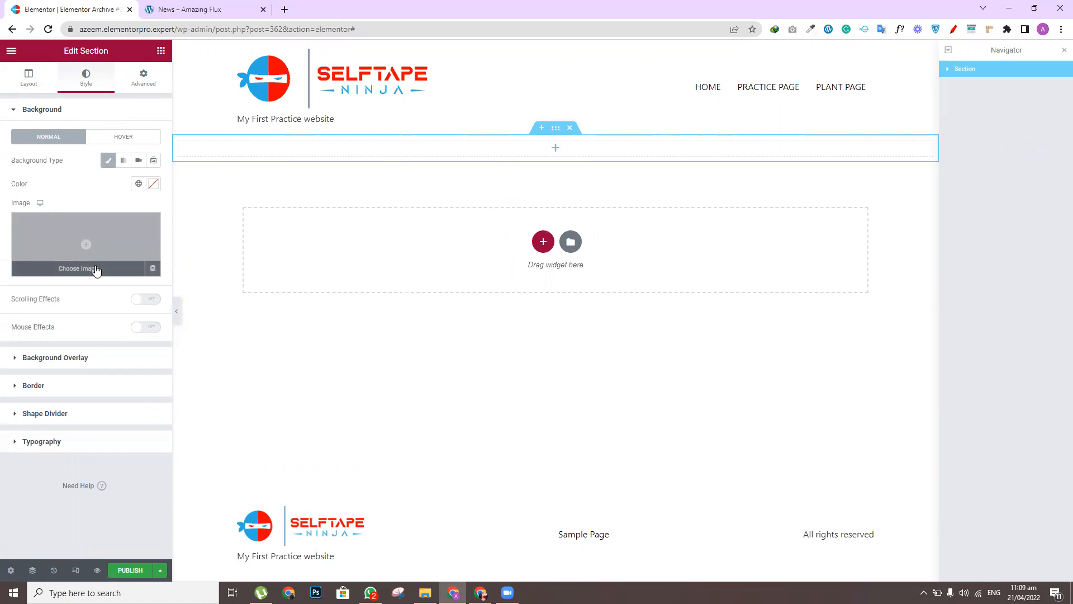
click(154, 271)
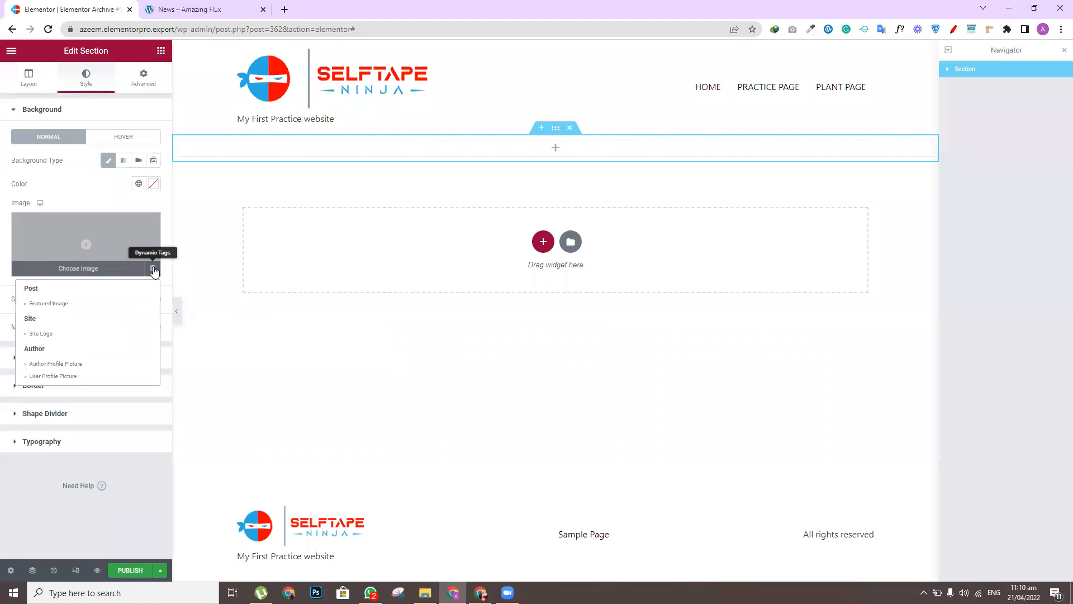
click(48, 304)
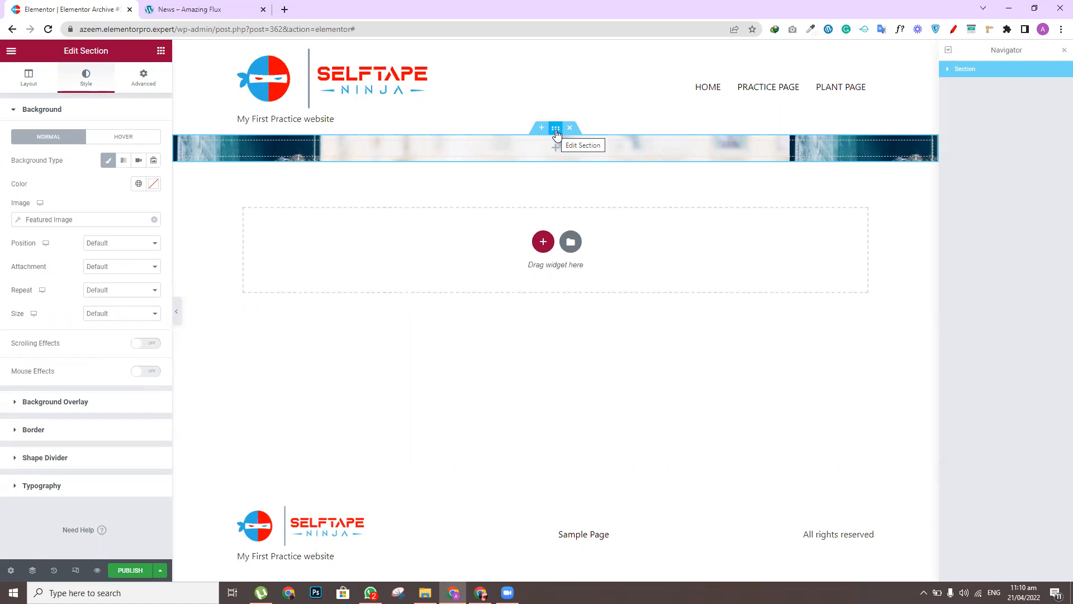
click(155, 221)
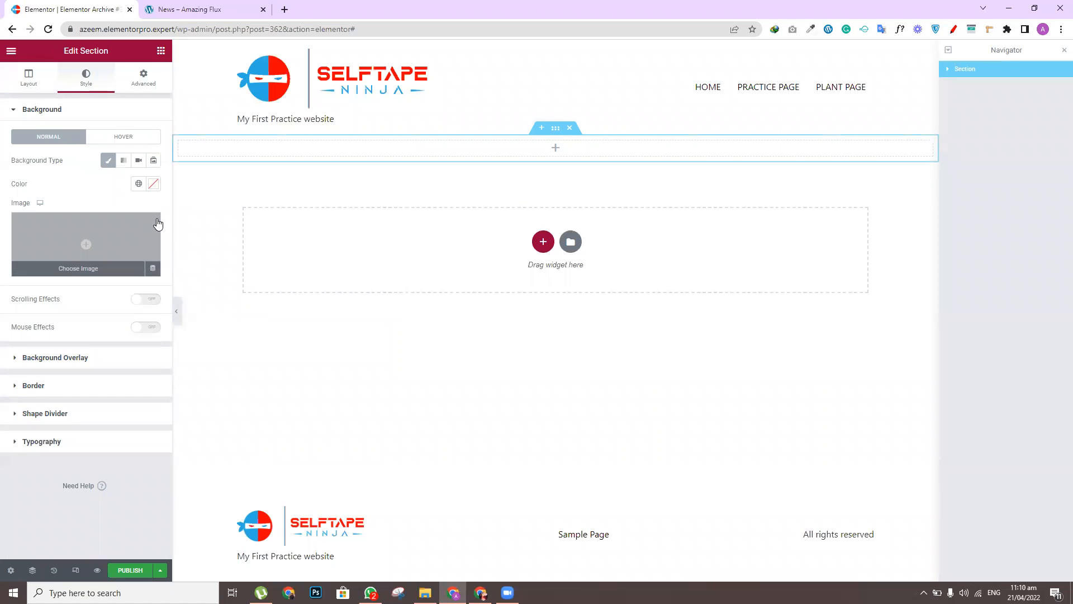
click(139, 184)
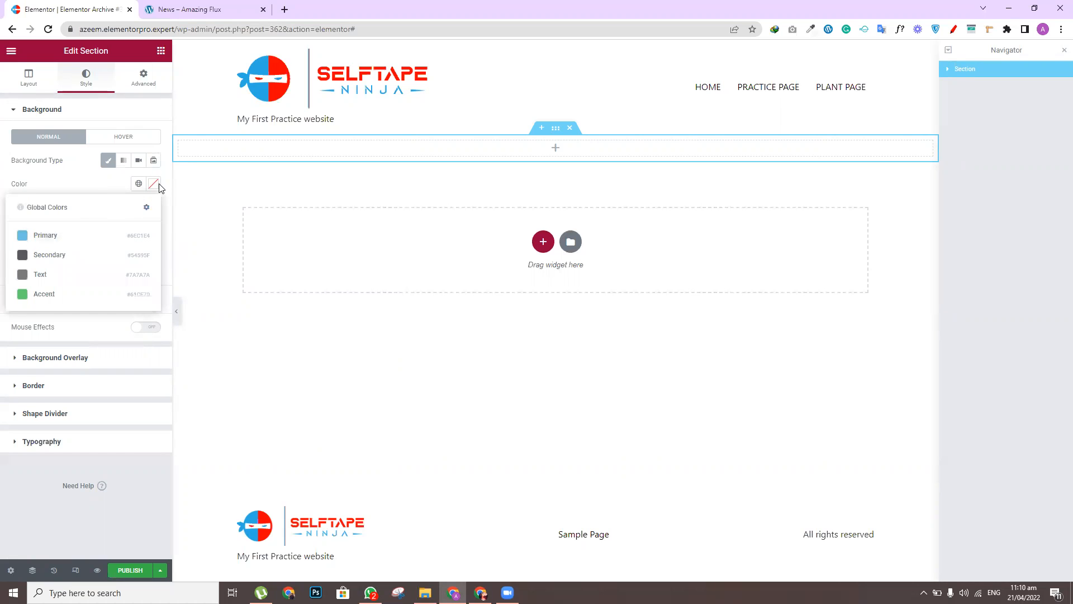
click(161, 185)
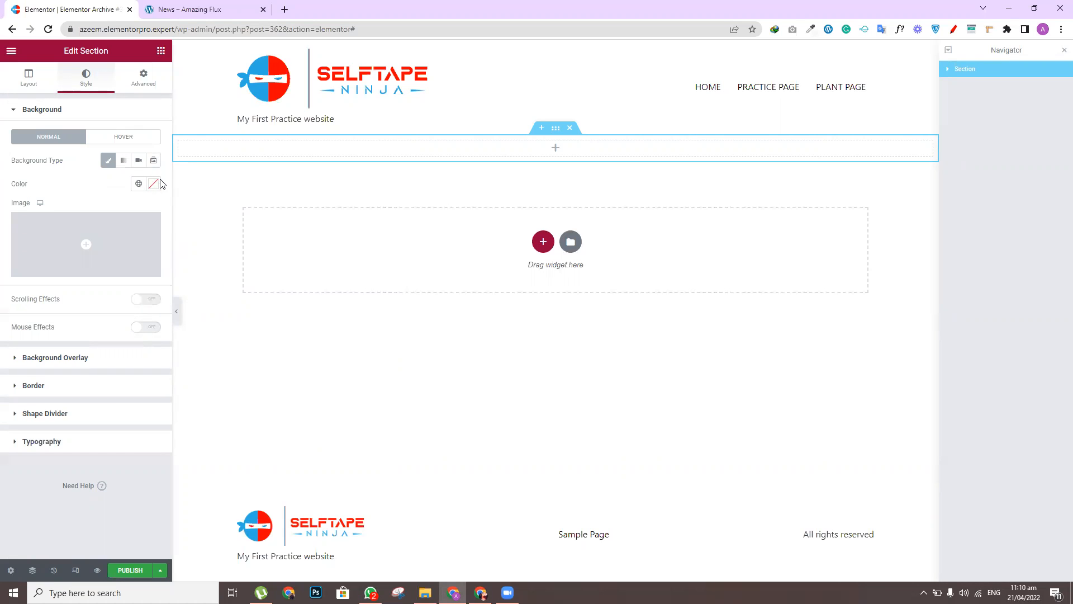
Give the section a gradient background with #00B7E7 blue as its first color
click(123, 162)
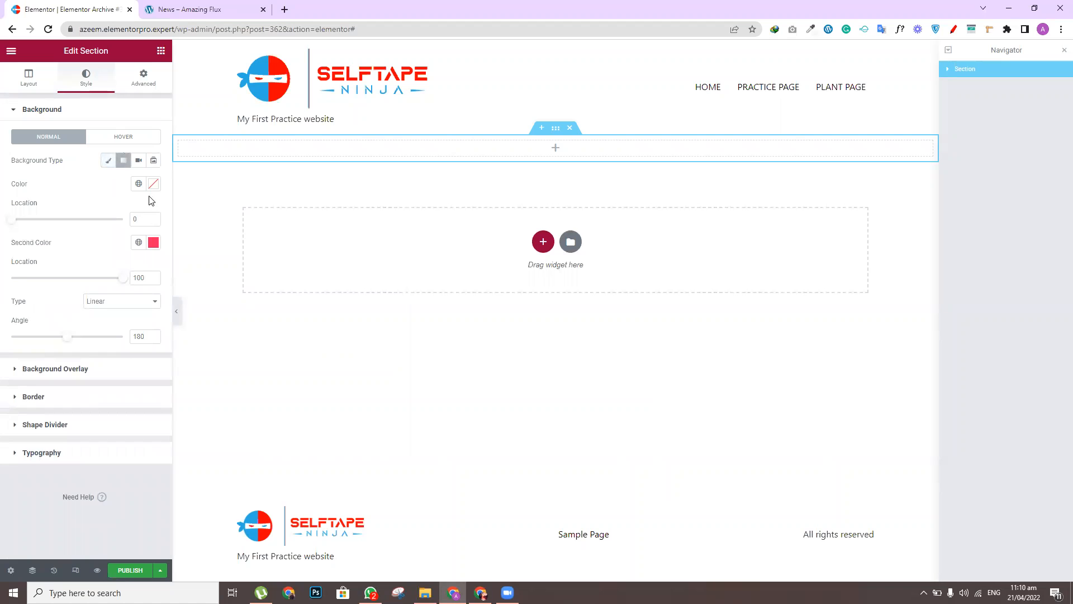
click(139, 186)
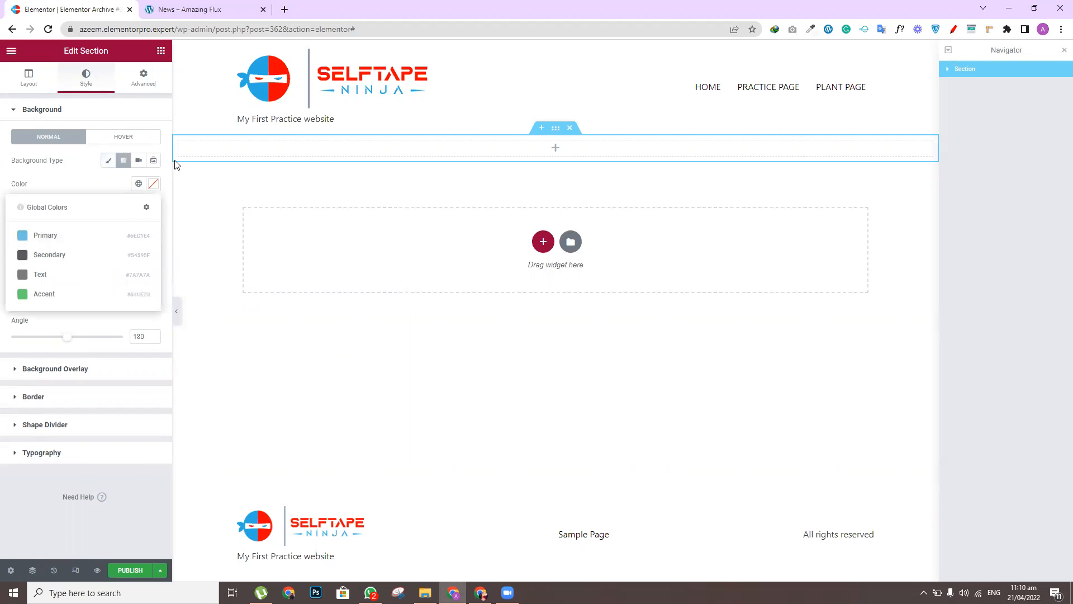
click(154, 185)
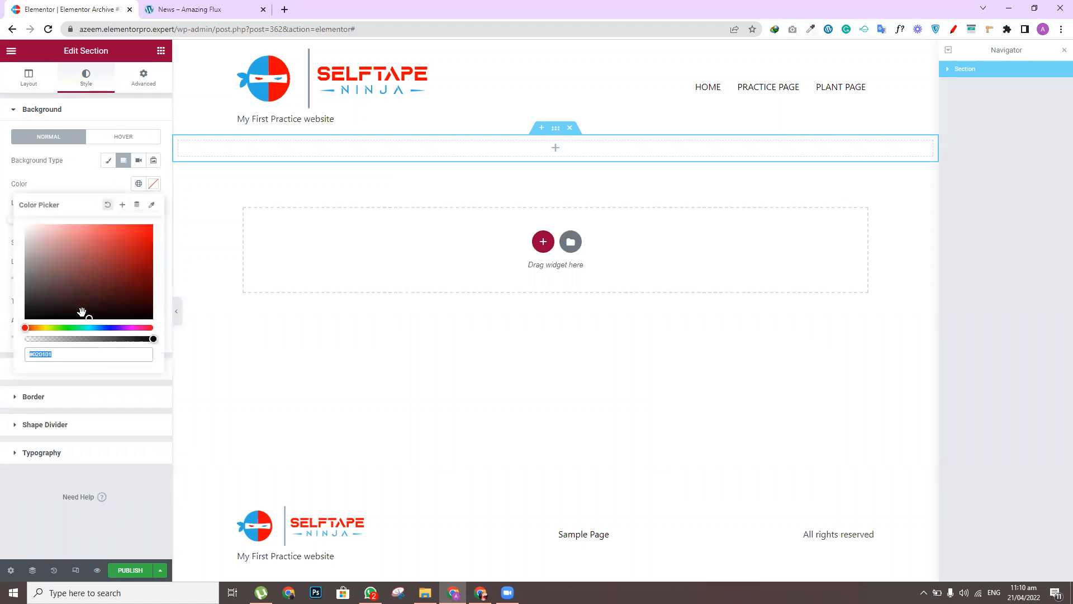
mouse_move(84, 315)
mouse_down()
mouse_move(101, 233)
mouse_move(127, 227)
mouse_move(66, 221)
mouse_move(120, 223)
mouse_up()
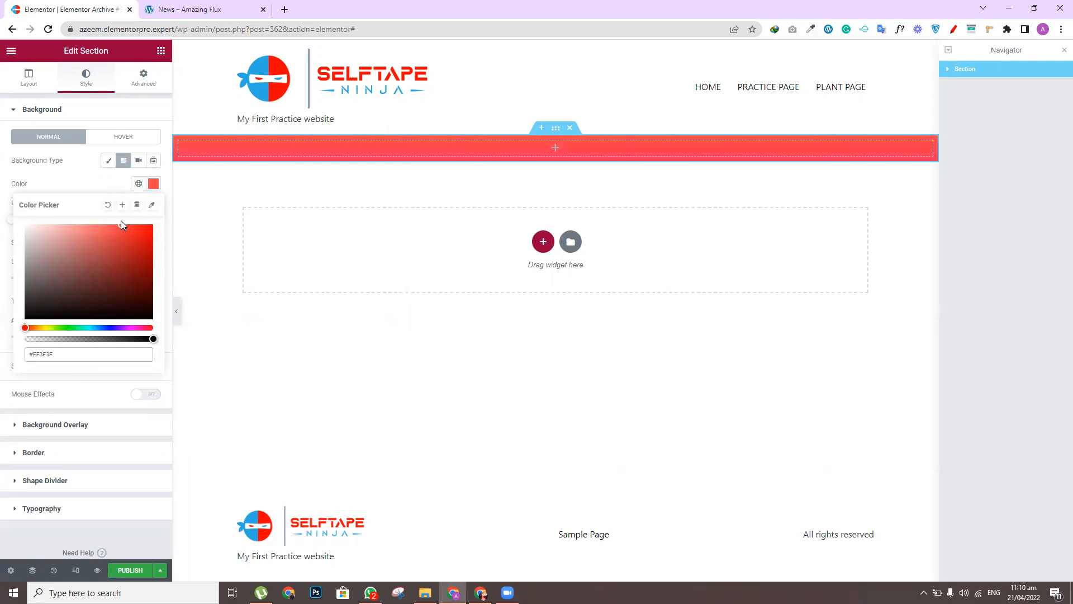
drag(22, 329, 94, 327)
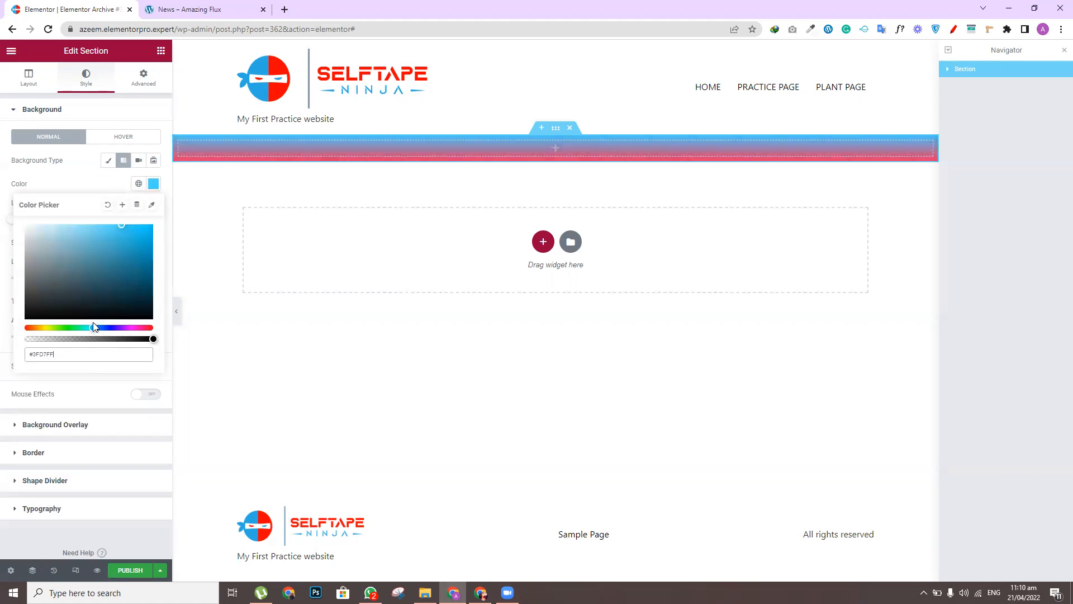
drag(129, 223, 154, 237)
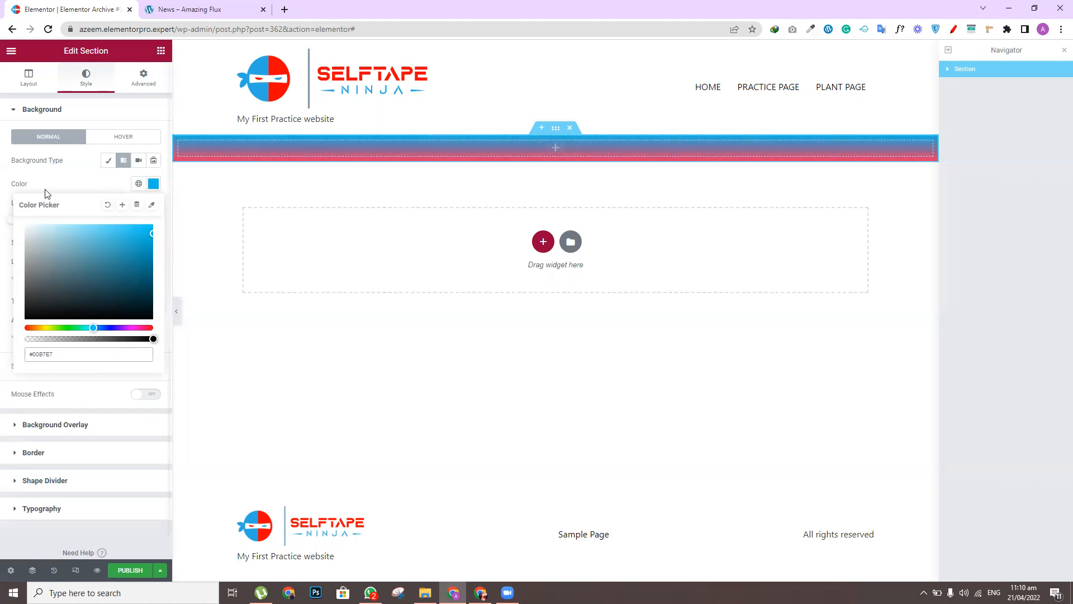
click(88, 187)
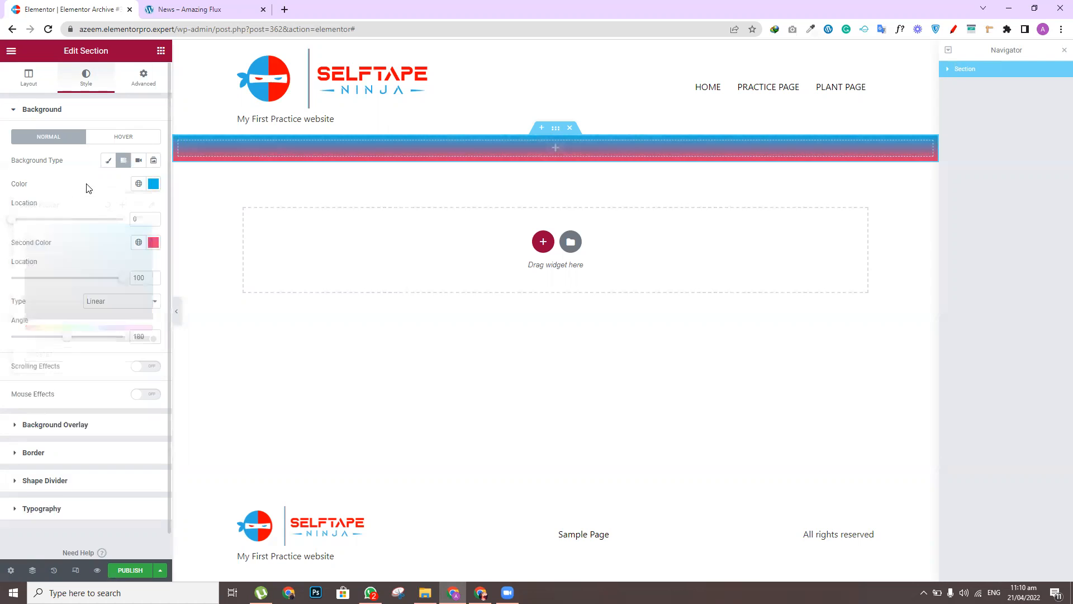
Change the gradient's second color to a slightly deeper blue than the first
click(138, 241)
click(154, 244)
drag(142, 386, 97, 387)
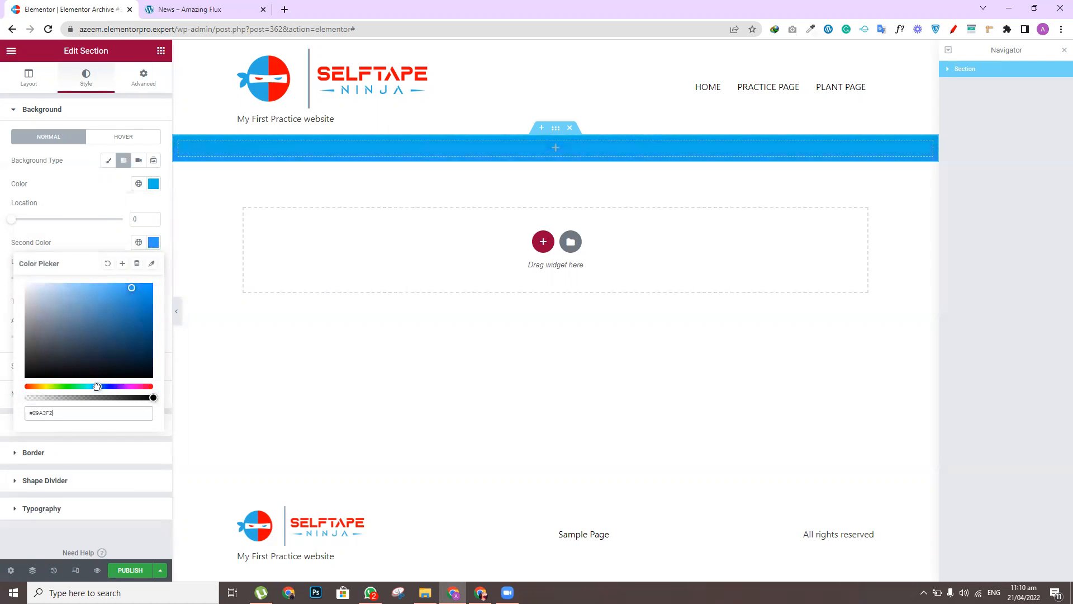
click(136, 296)
drag(136, 295, 137, 298)
click(102, 204)
Place an Inner Section inside the blue section and delete one of its two columns
click(161, 50)
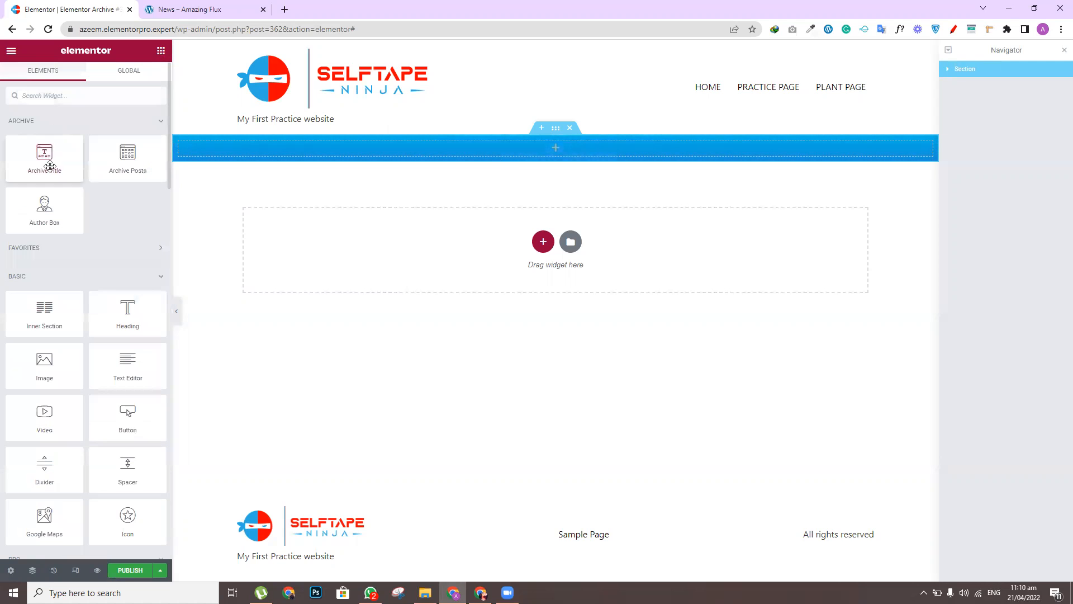
drag(44, 311, 579, 147)
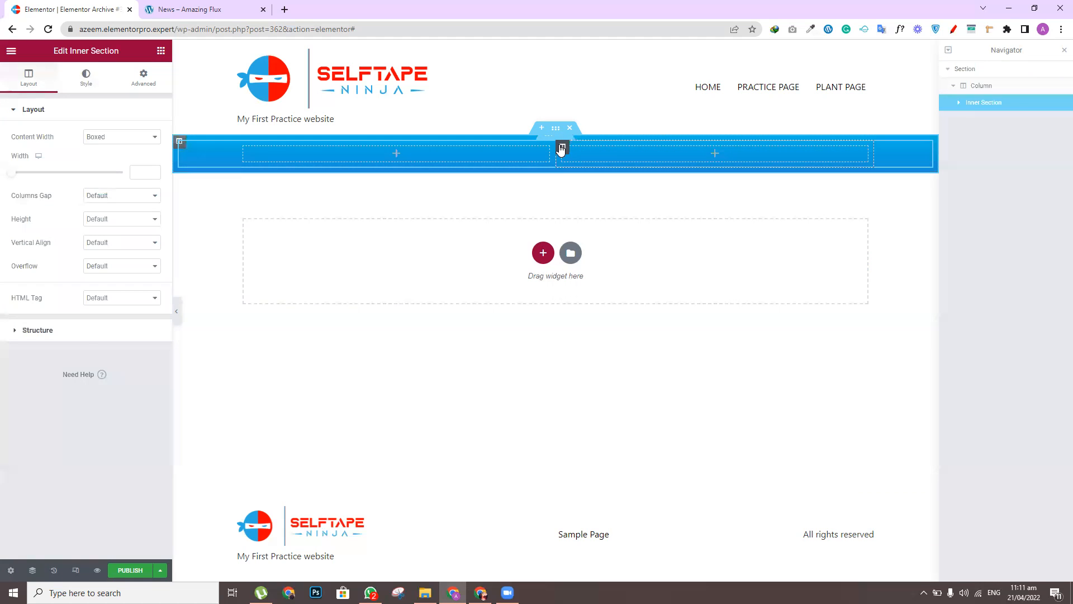
right_click(562, 149)
click(603, 306)
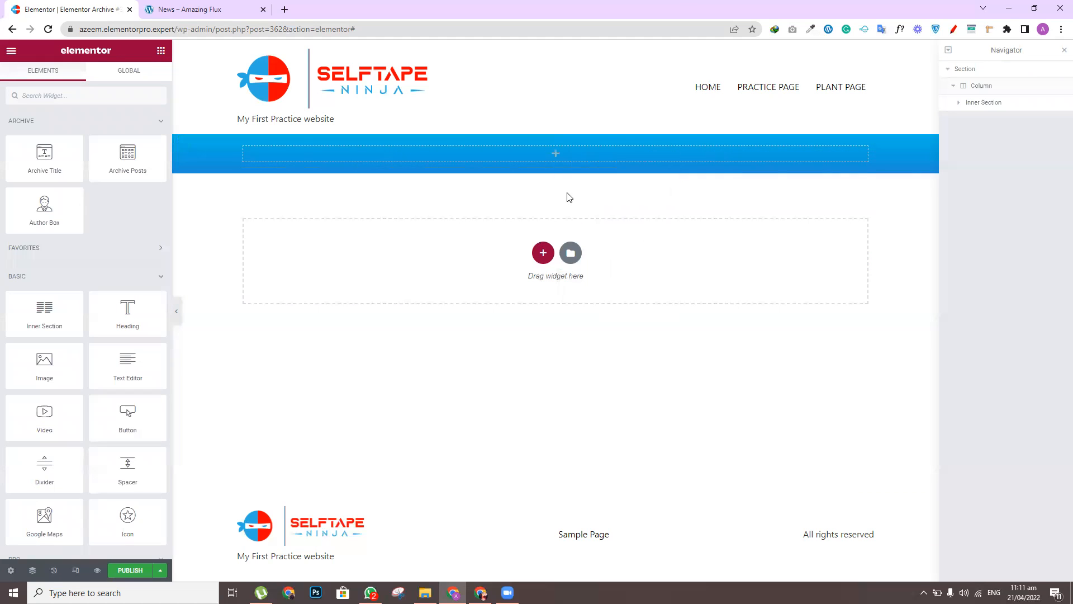
Set the outer section's height to Min Height with a minimum of 300 px
click(554, 130)
click(143, 79)
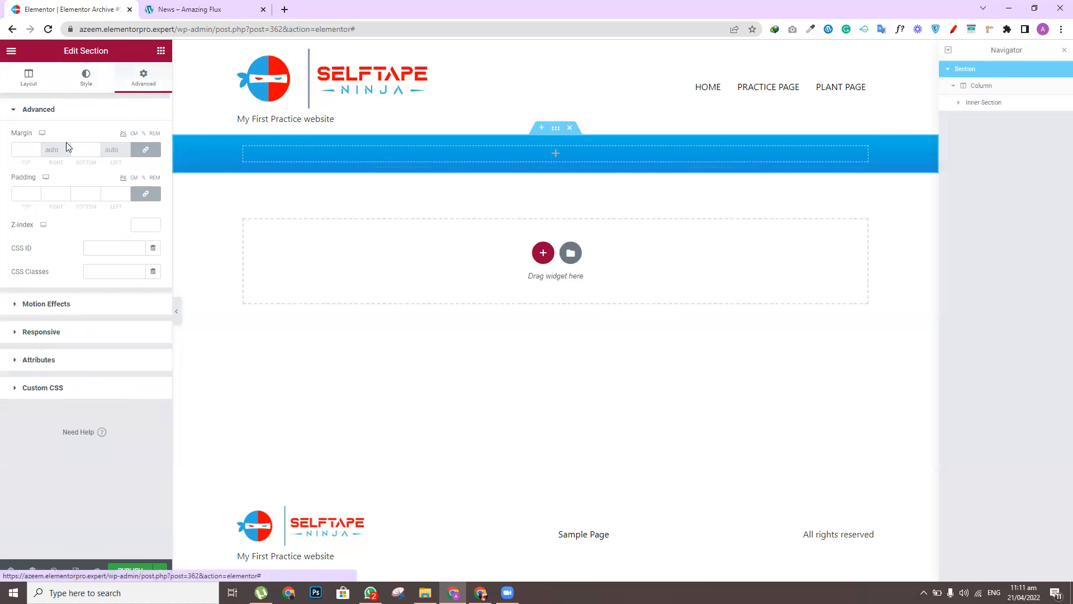
click(31, 84)
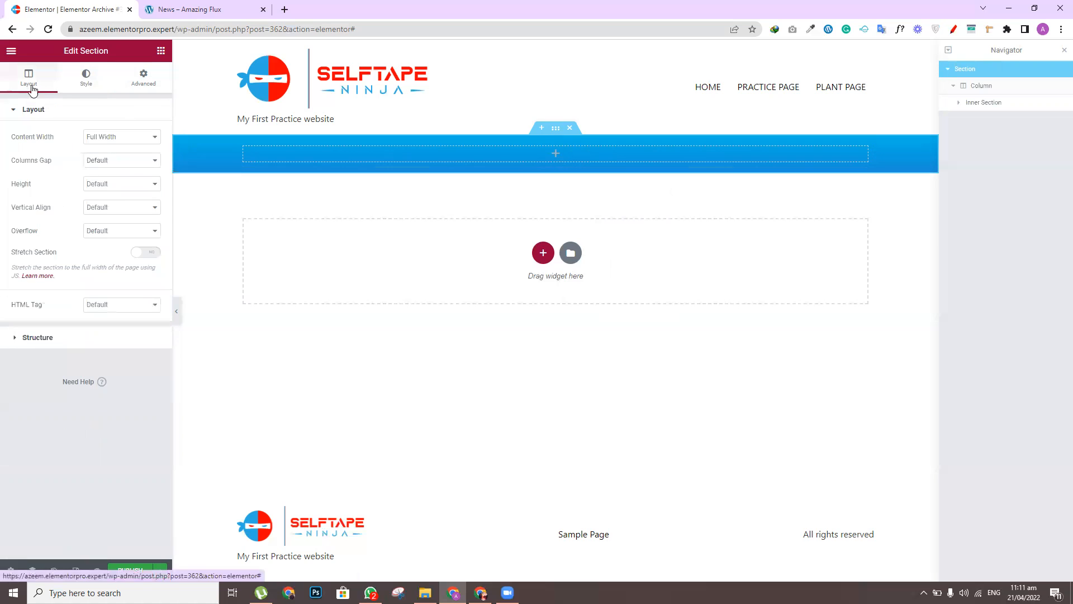
click(116, 184)
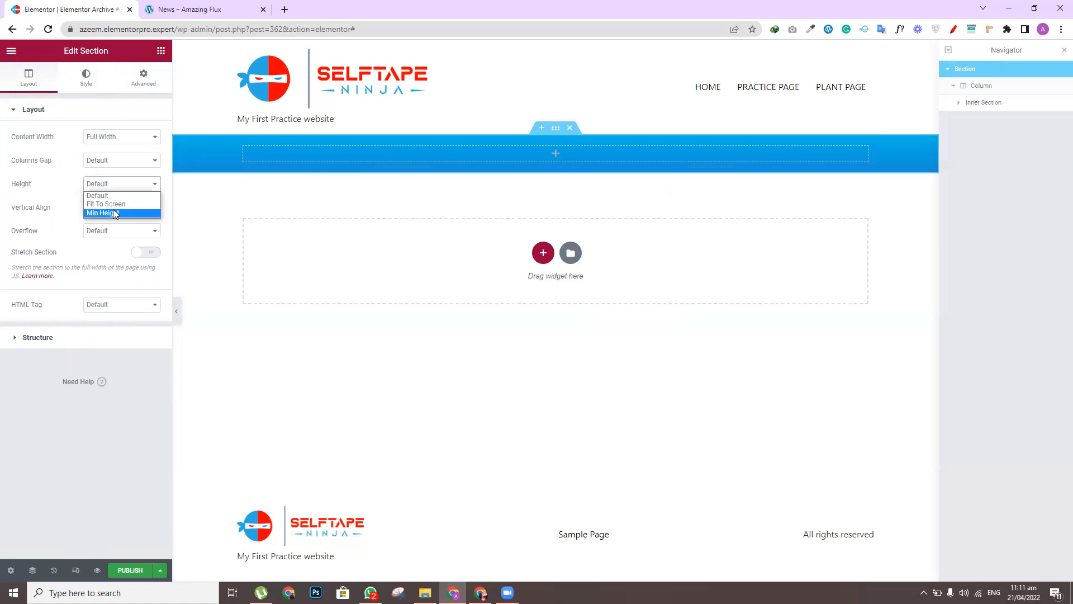
click(113, 213)
drag(137, 219, 122, 224)
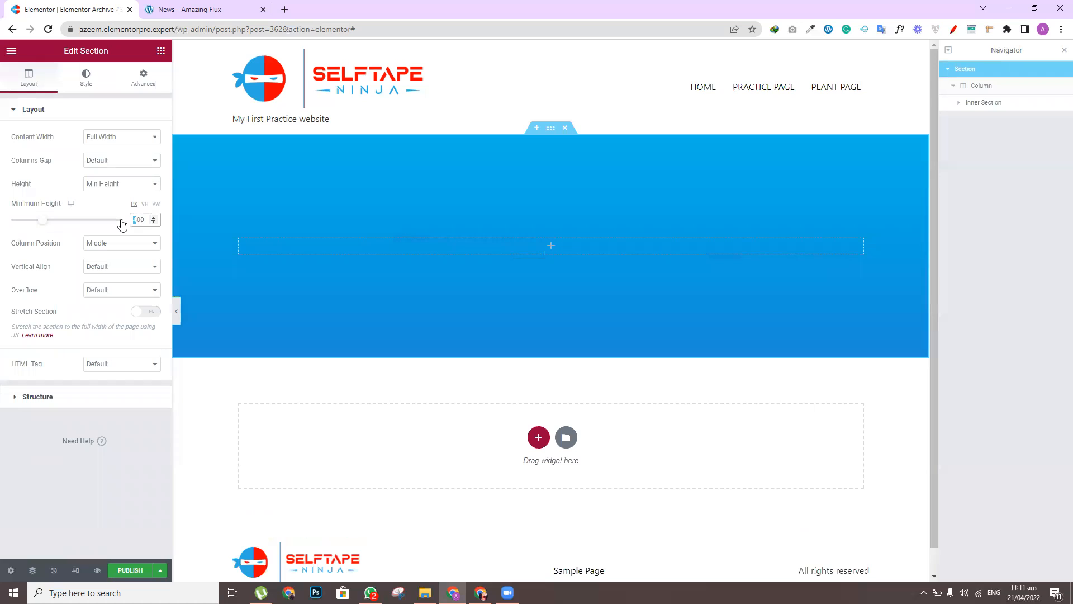
text(3)
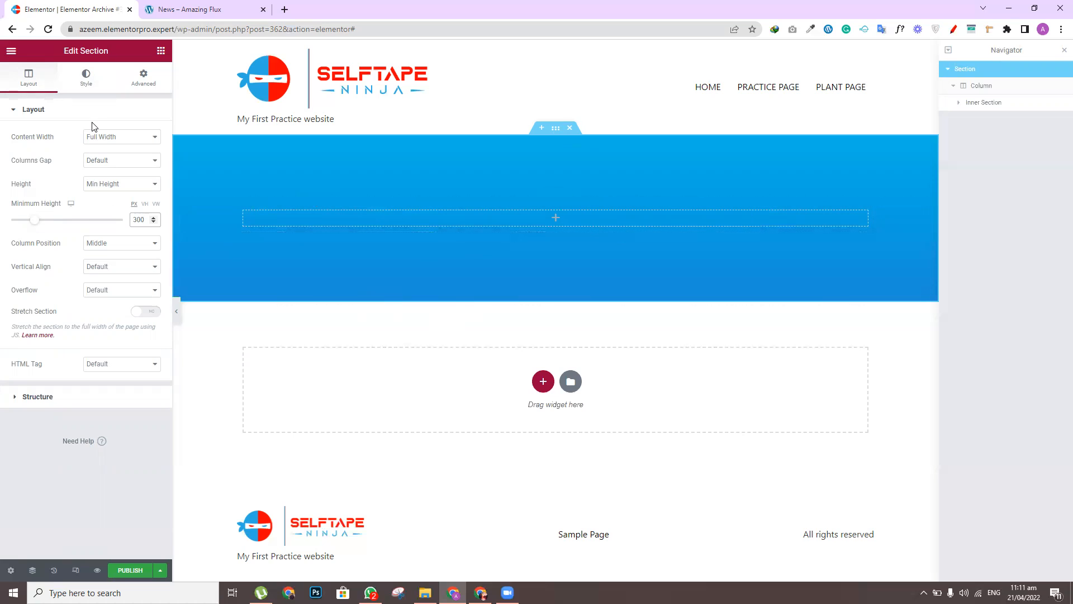
Set the section's gradient angle to 210 and darken its second color to #004C7E
click(86, 77)
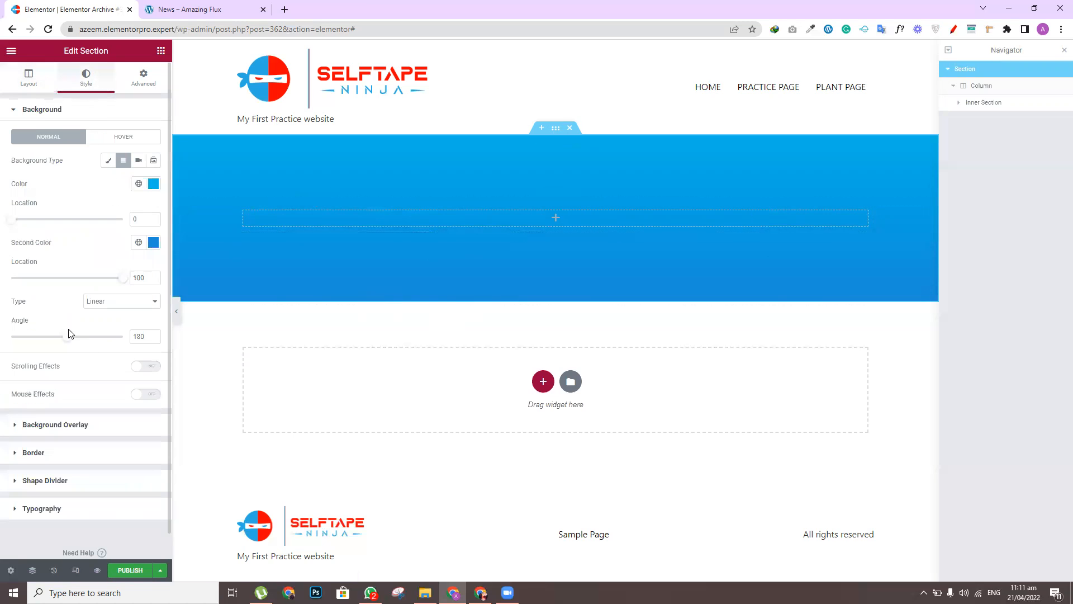
drag(68, 339, 76, 337)
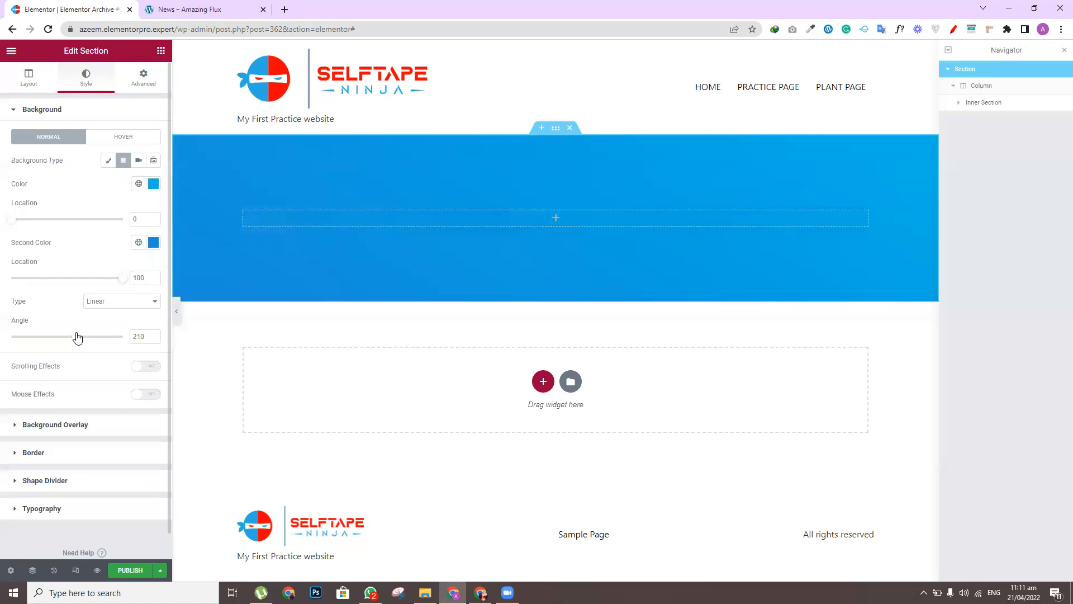
click(153, 242)
drag(135, 301, 162, 335)
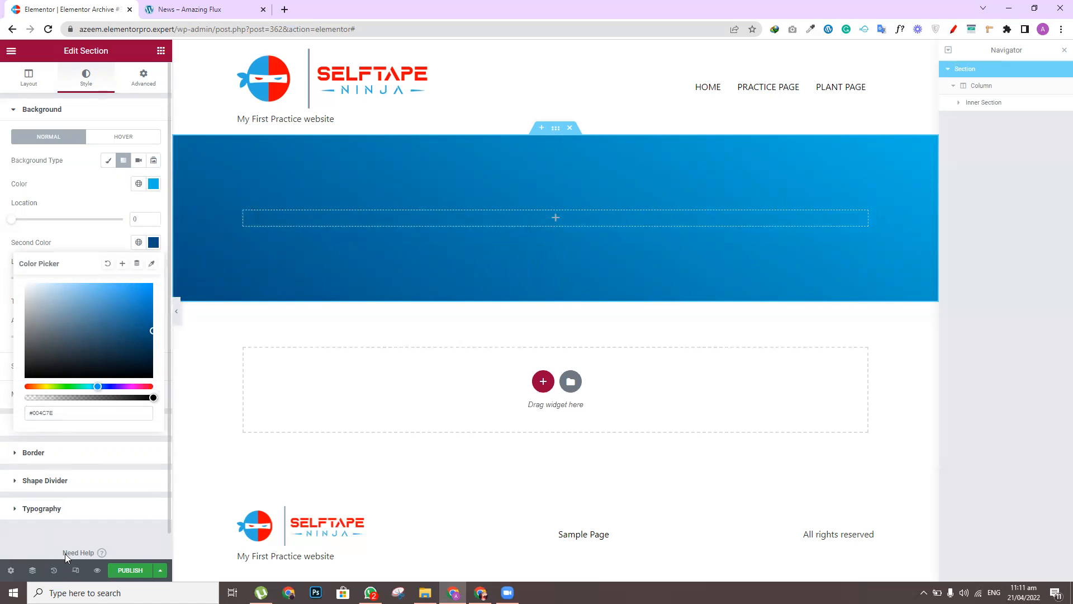
click(129, 571)
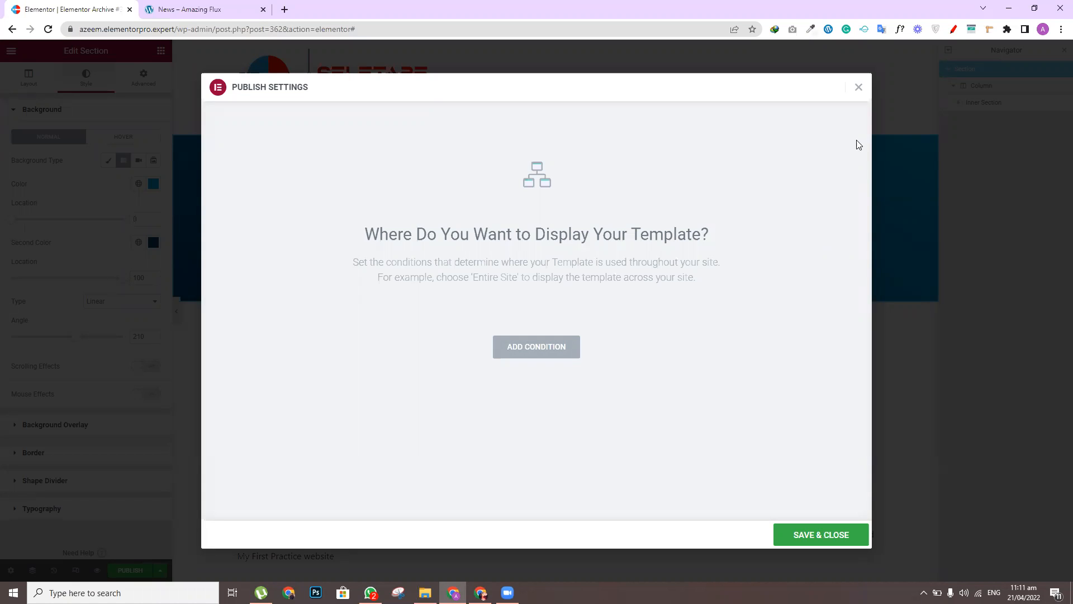
click(860, 88)
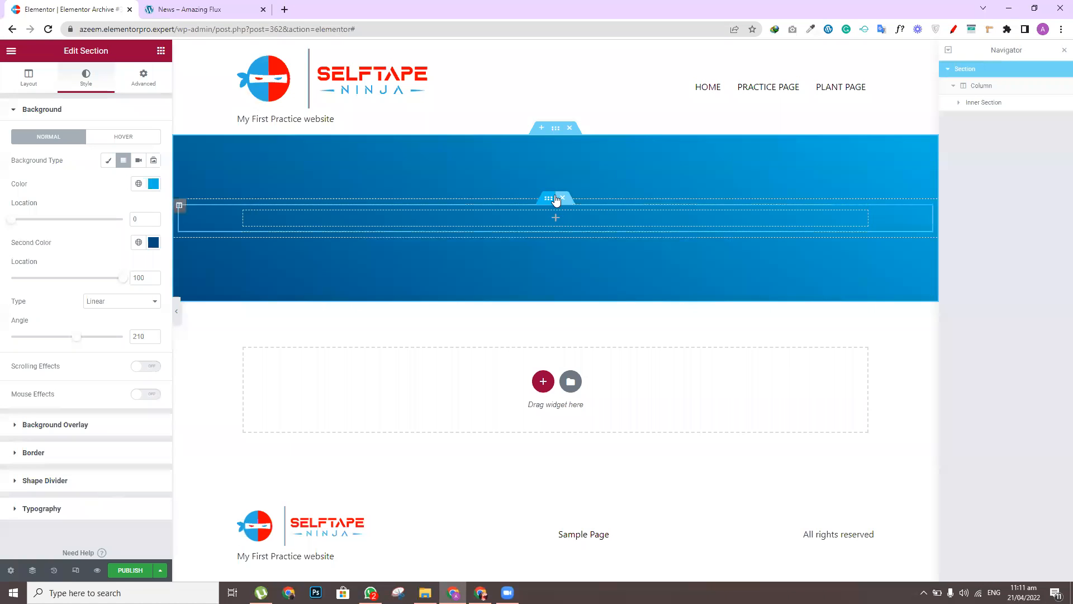
click(553, 202)
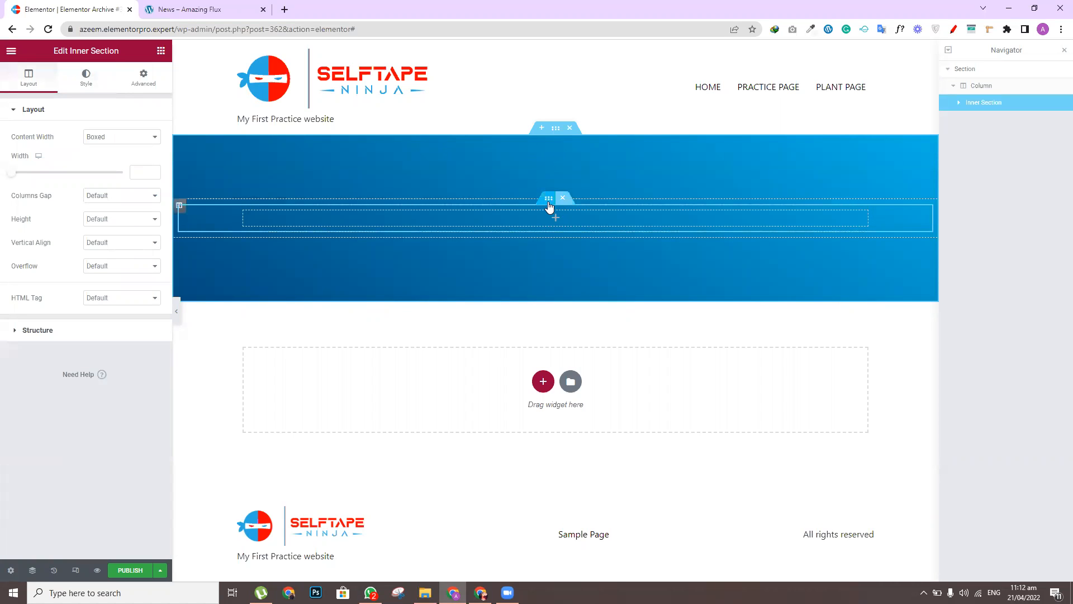
click(145, 81)
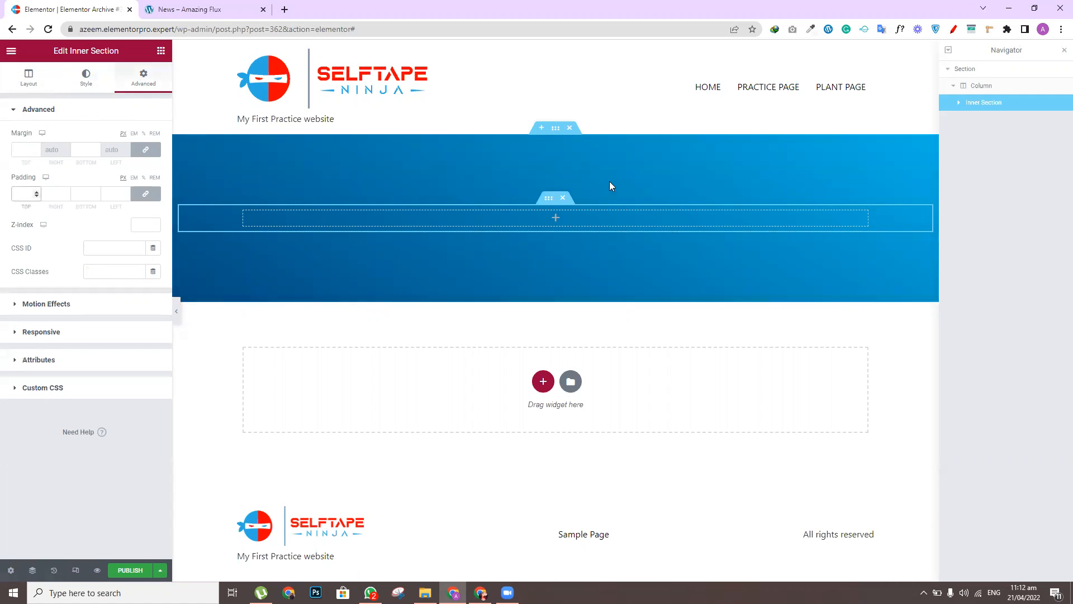
Set the outer blue section's padding to 10 px on all four sides
click(557, 130)
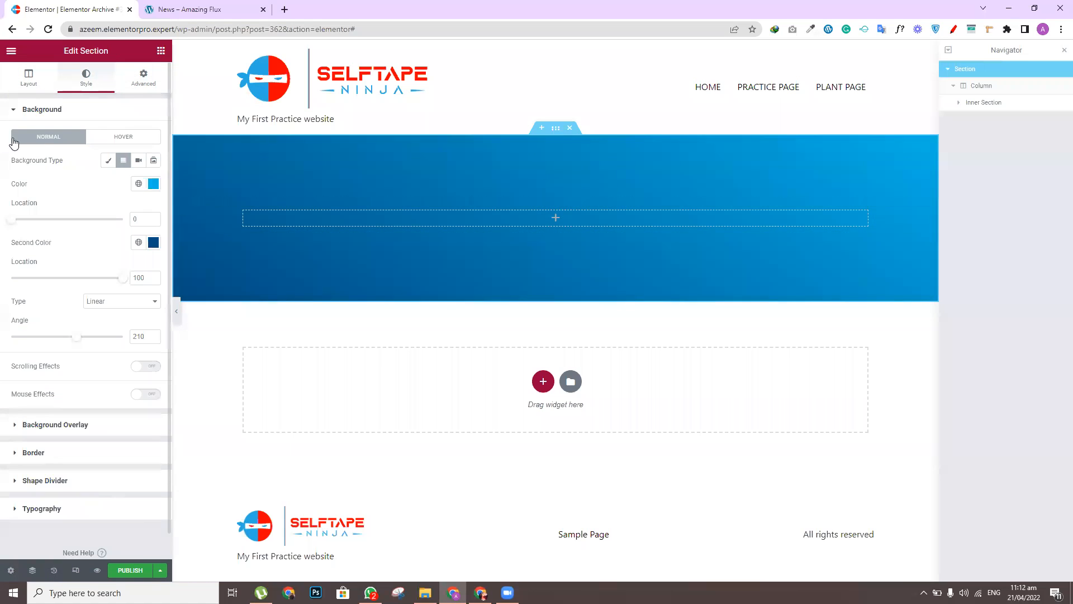
click(139, 84)
click(25, 193)
text(10)
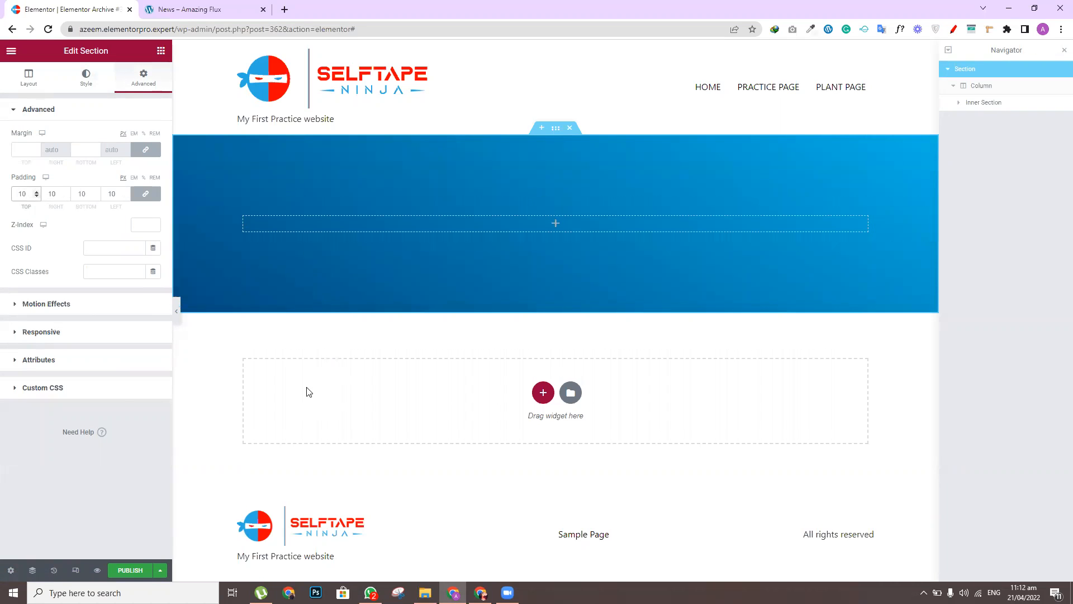
Switch to the tablet preview and set the outer section's minimum height to 250 px for tablets
click(76, 569)
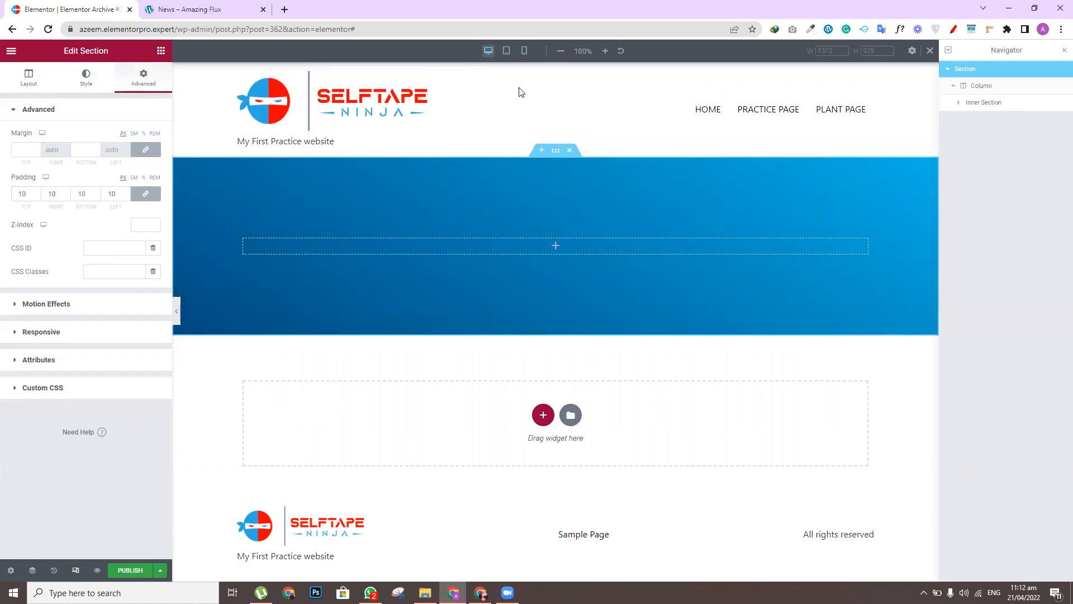
click(507, 50)
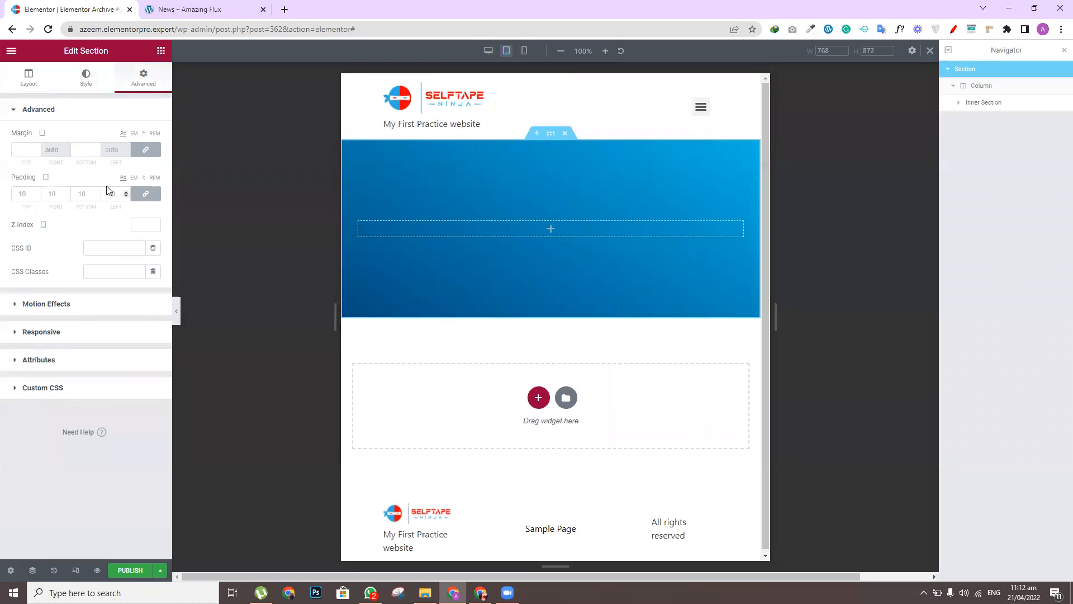
click(23, 80)
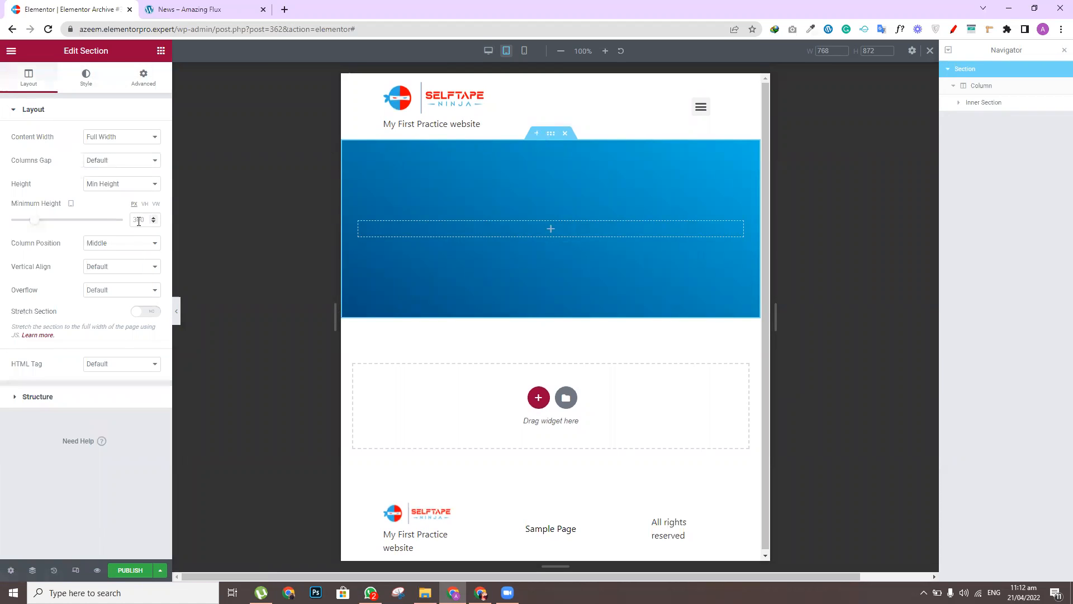
double_click(139, 219)
text(270)
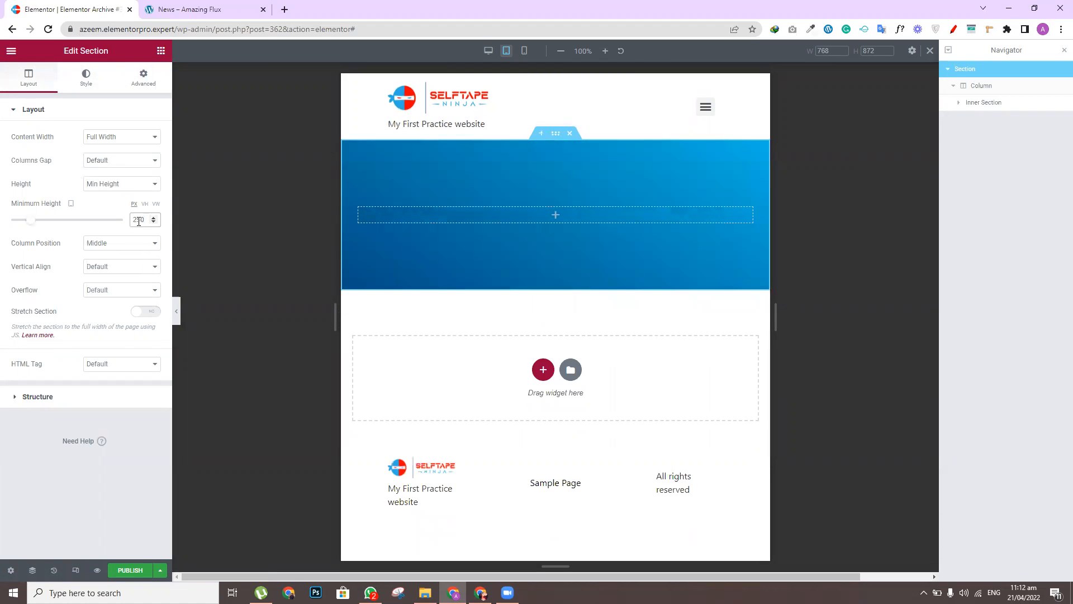
Set the outer section's minimum height to 200 px for mobile, and return to the desktop preview
click(525, 51)
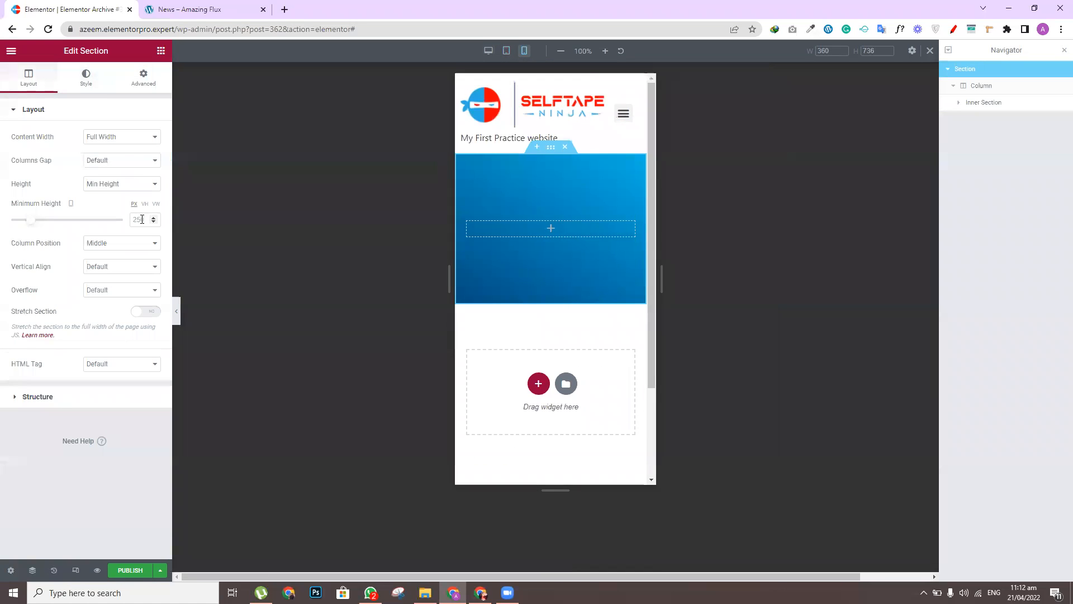
click(142, 219)
text(200)
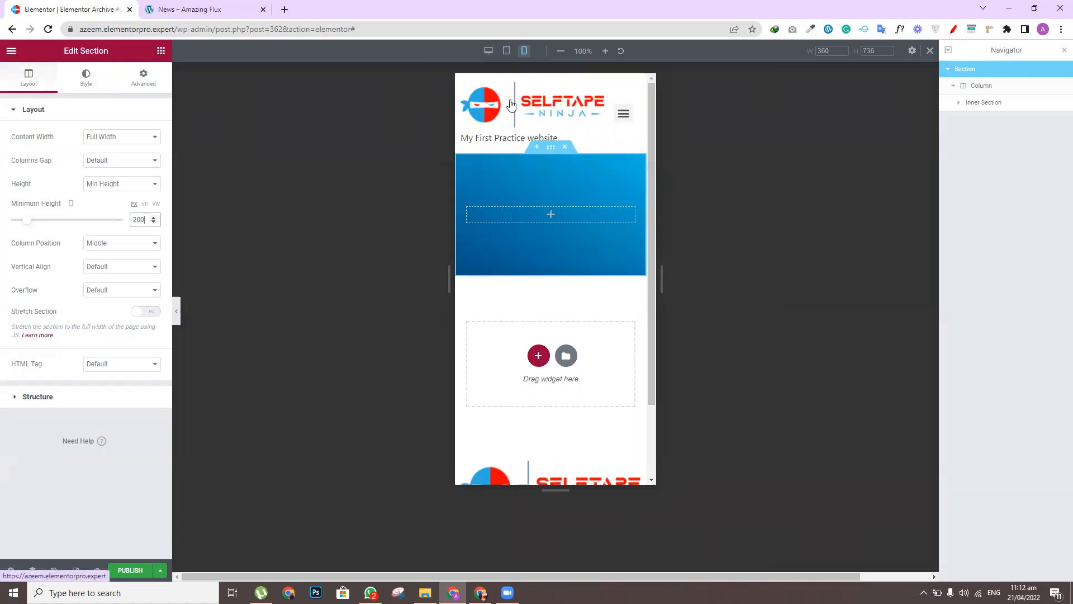
key(ctrl+shift+m)
Add an Archive Title widget to the inner section's column in the blue banner
click(161, 51)
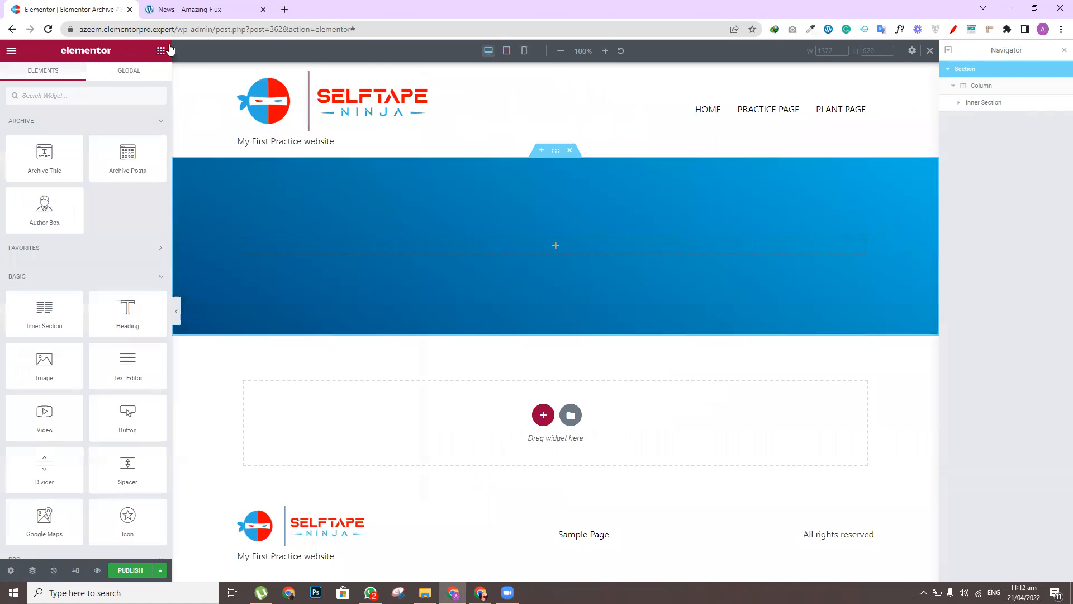
drag(131, 310, 64, 255)
drag(39, 150, 567, 243)
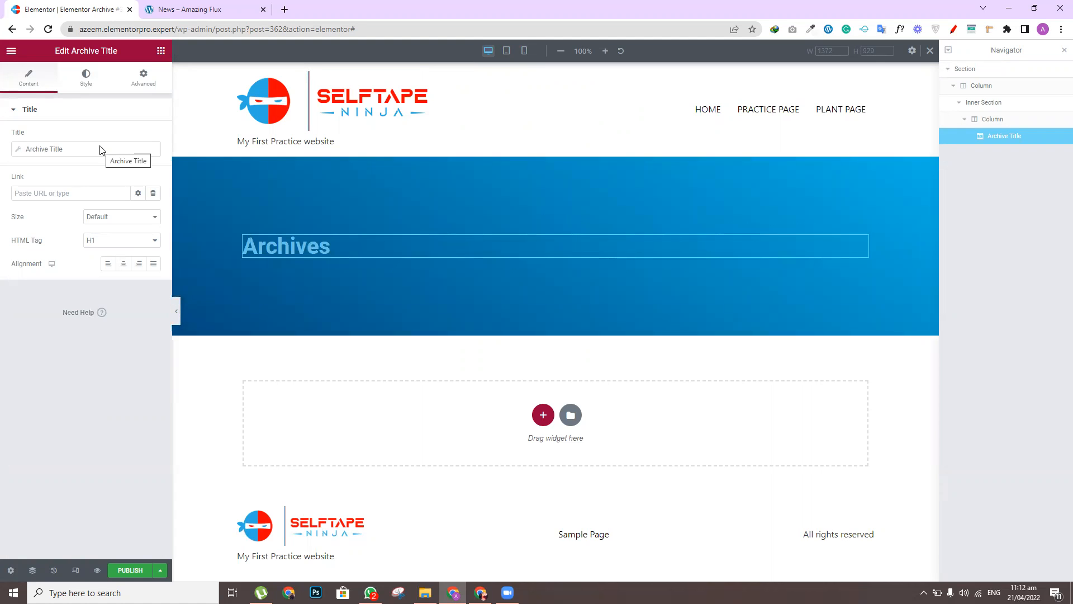
Publish the template with a display condition that includes Posts Archive
click(129, 571)
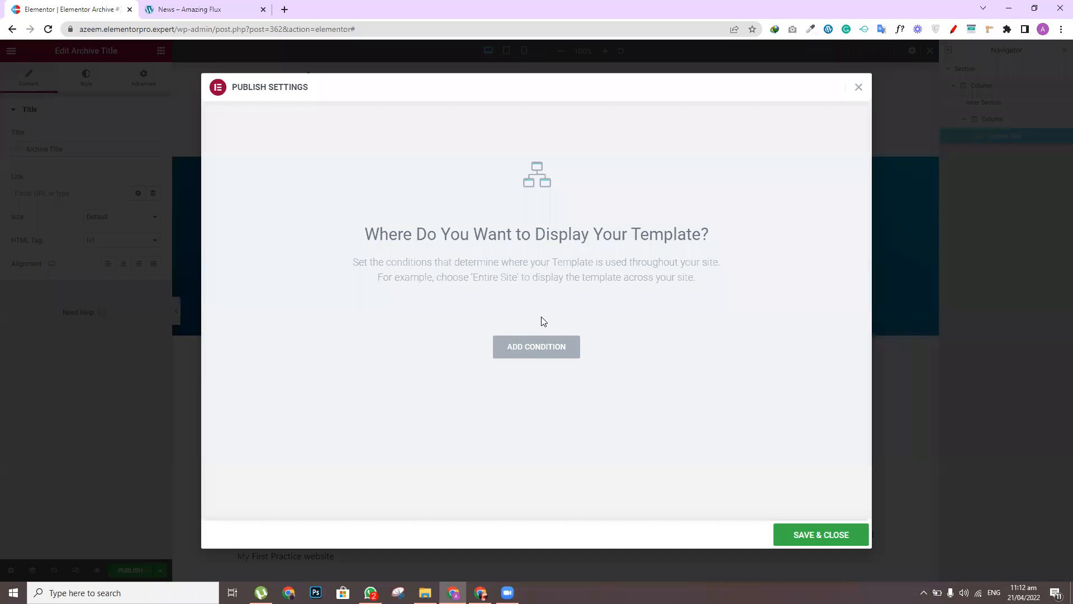
click(536, 347)
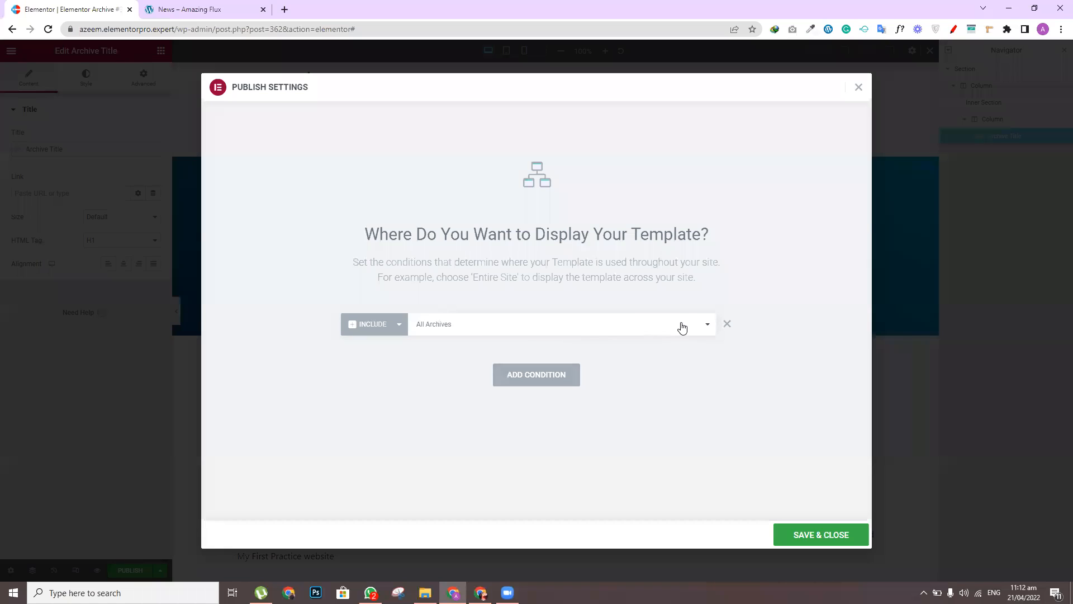
click(701, 332)
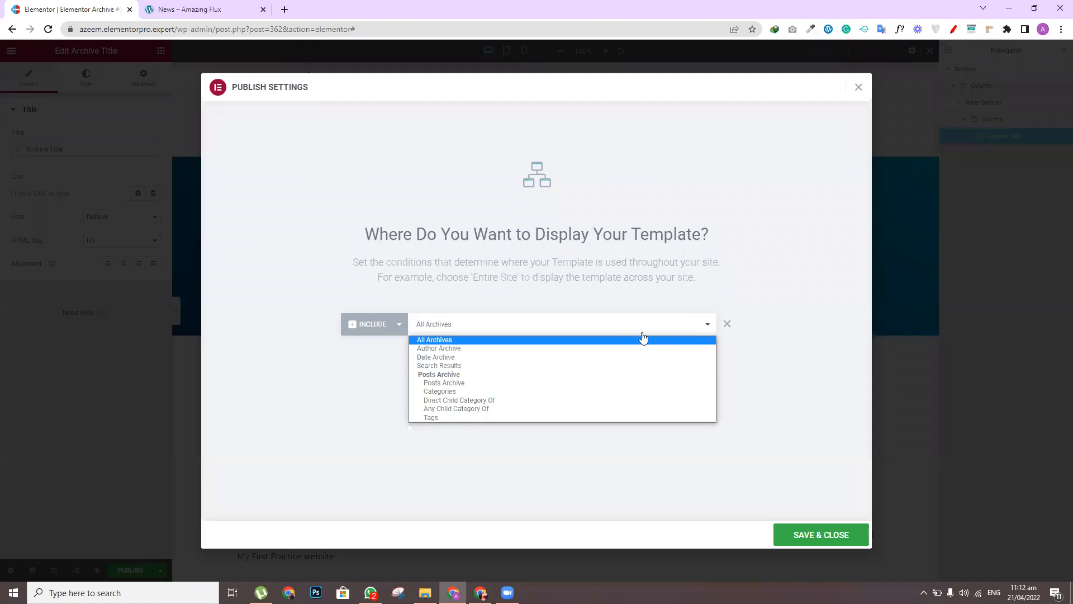
click(463, 384)
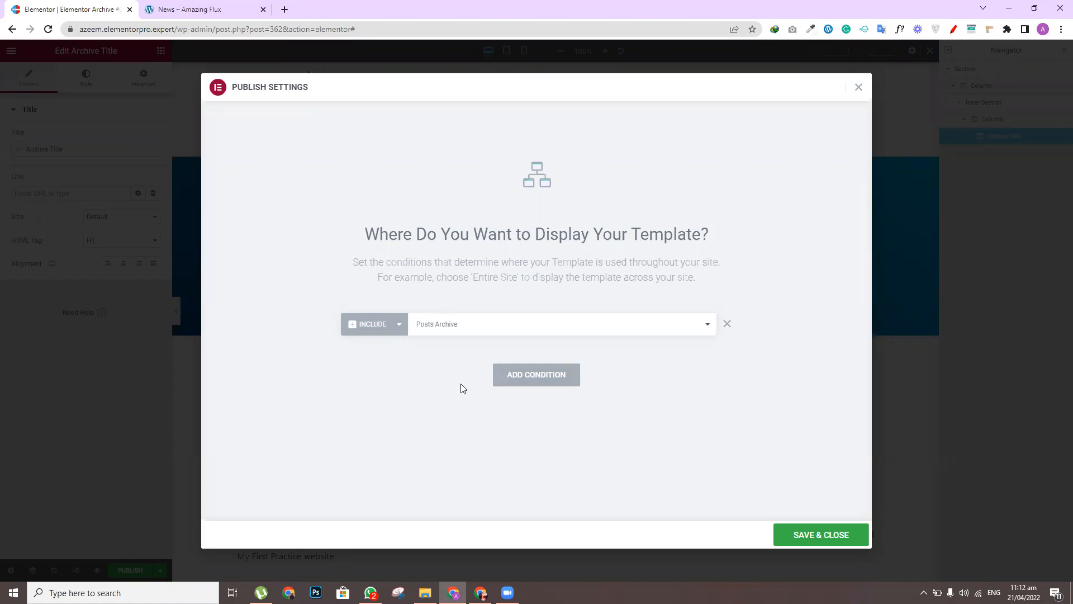
click(806, 537)
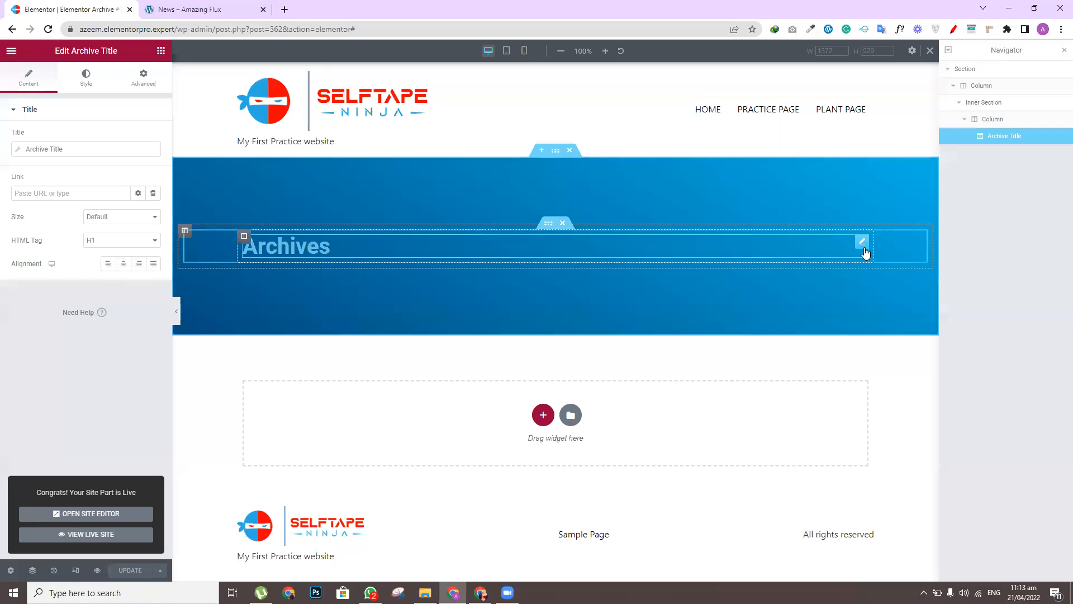
Center the archive title and set its text color to #FFFFFF
click(124, 264)
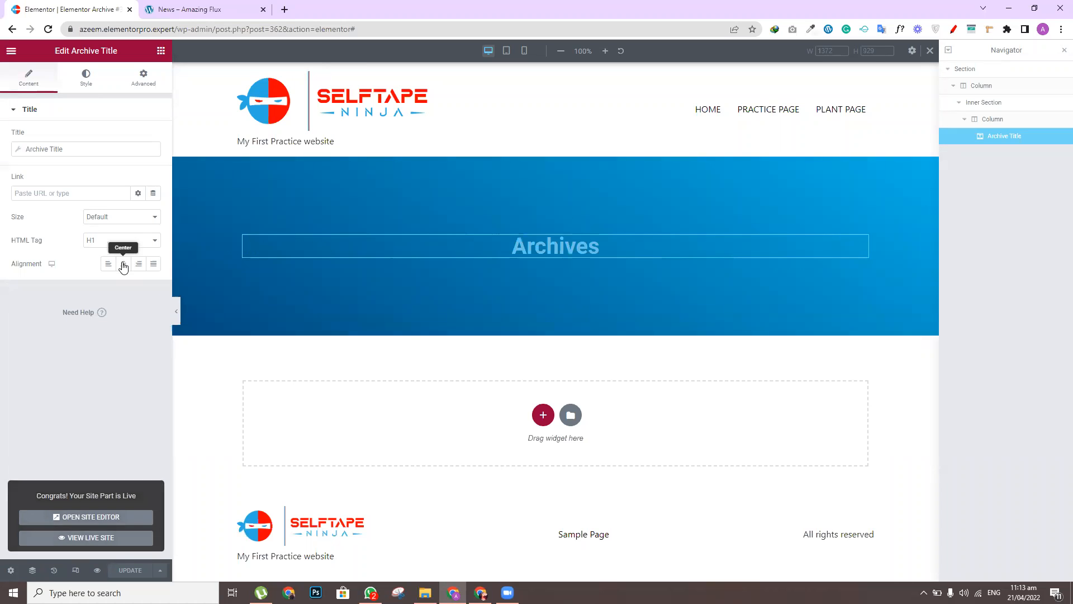
click(85, 88)
click(153, 136)
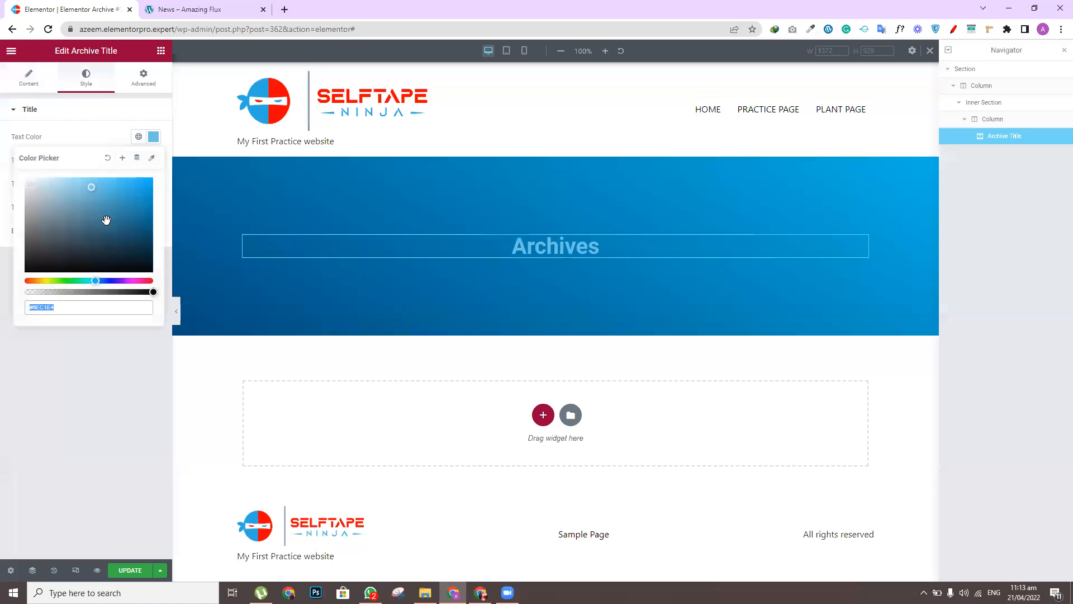
text(#FFFFFF)
click(47, 421)
Set the archive title's font family to Poppins and update the template
click(154, 160)
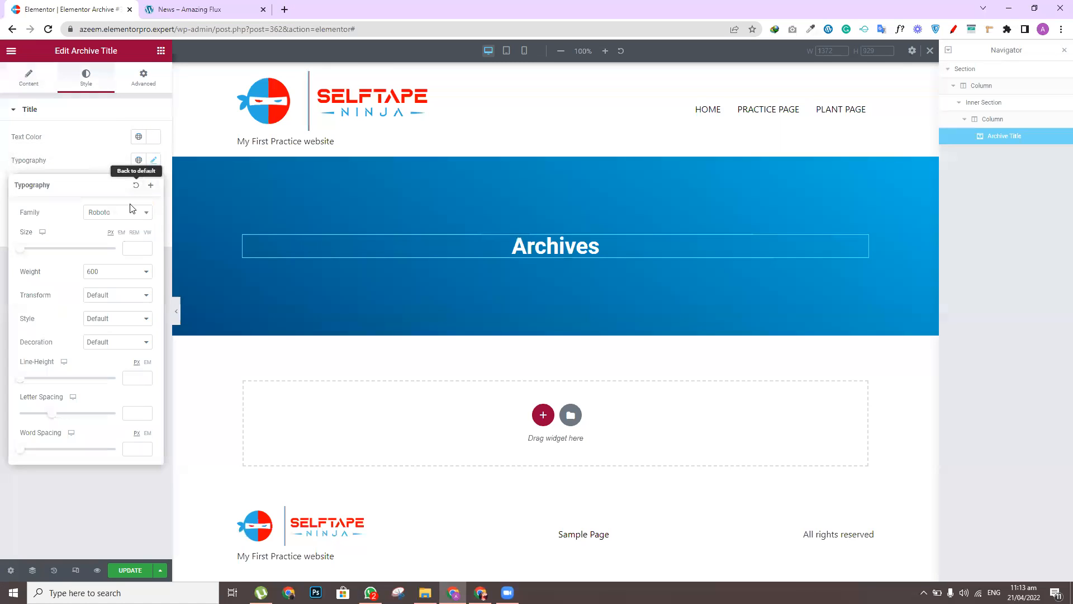
click(128, 216)
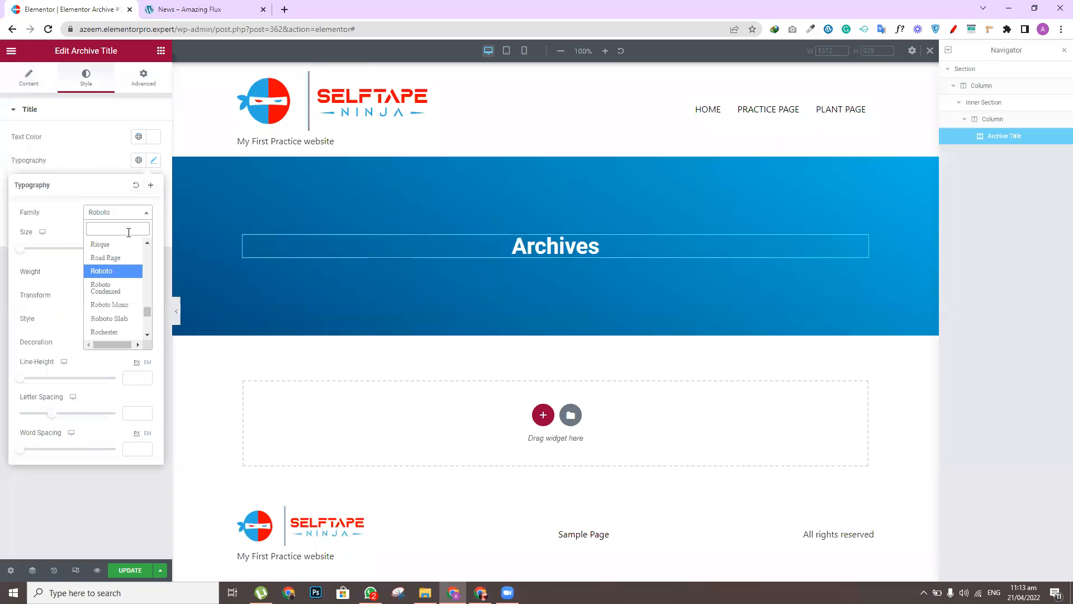
text(poppins)
key(Return)
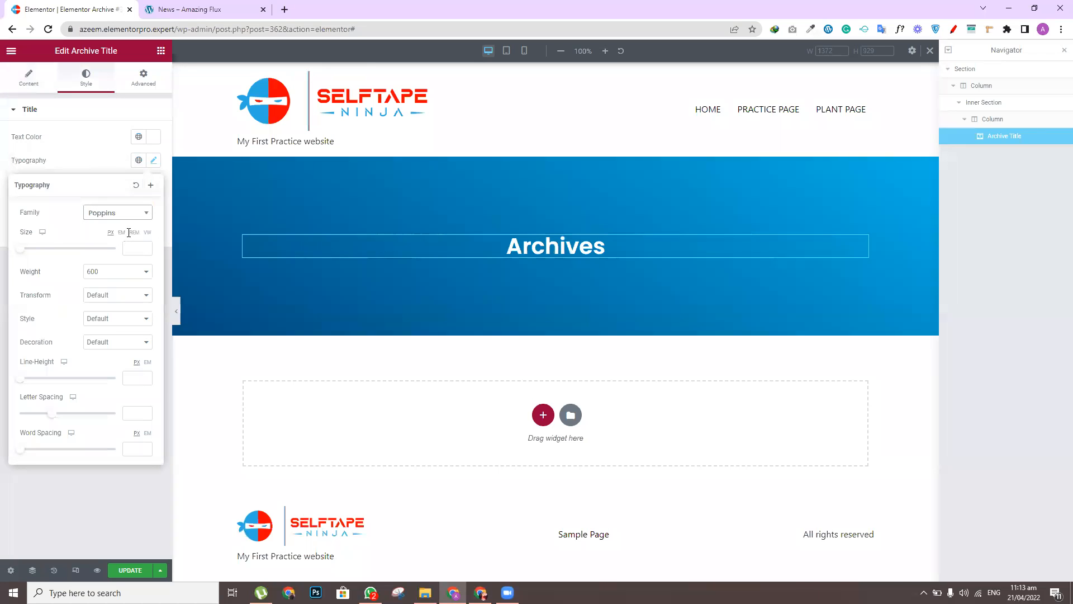
click(132, 570)
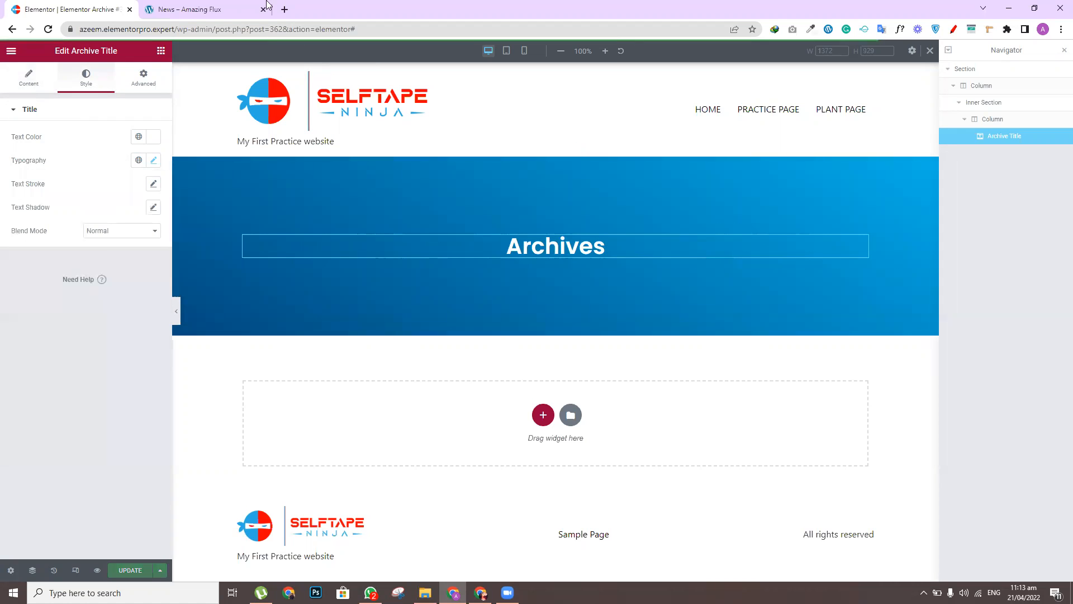
Examine the Blog Posts page and its category submenu on the Amazing Flux site, and return to the template editor
click(232, 6)
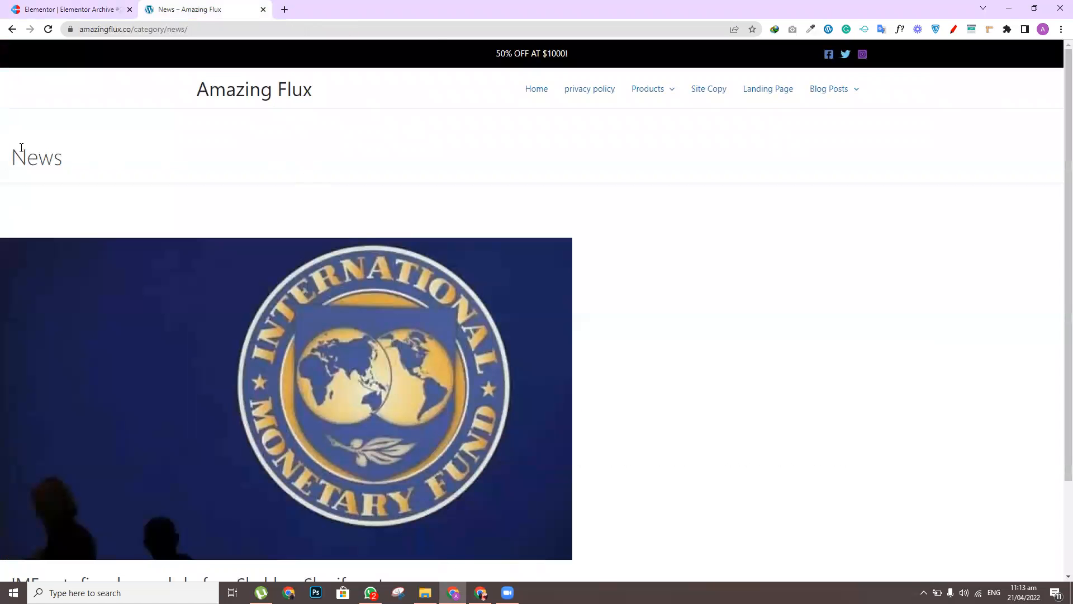
click(824, 97)
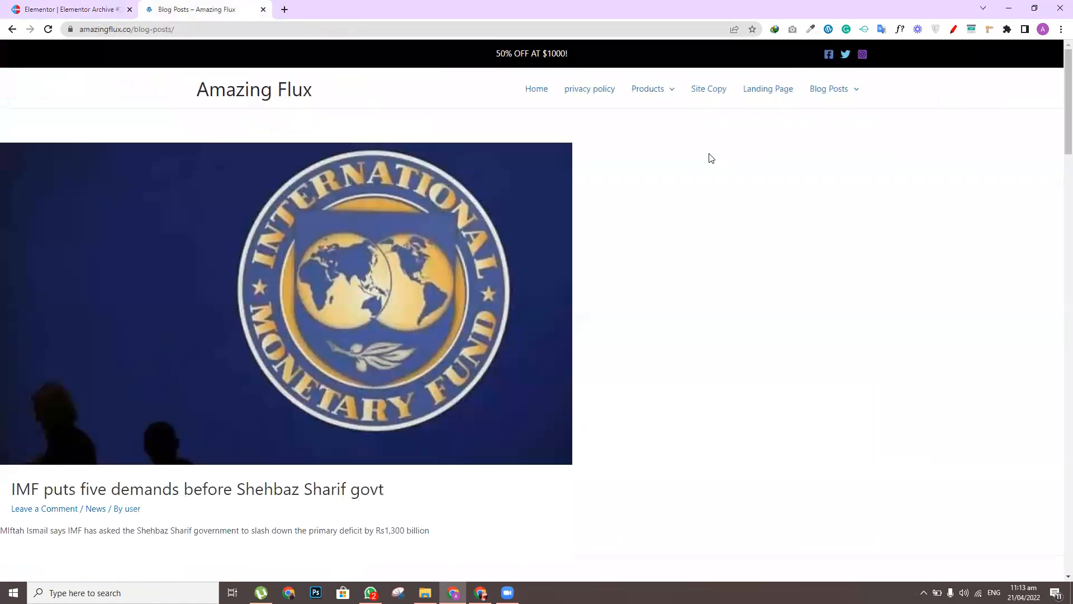
mouse_move(827, 104)
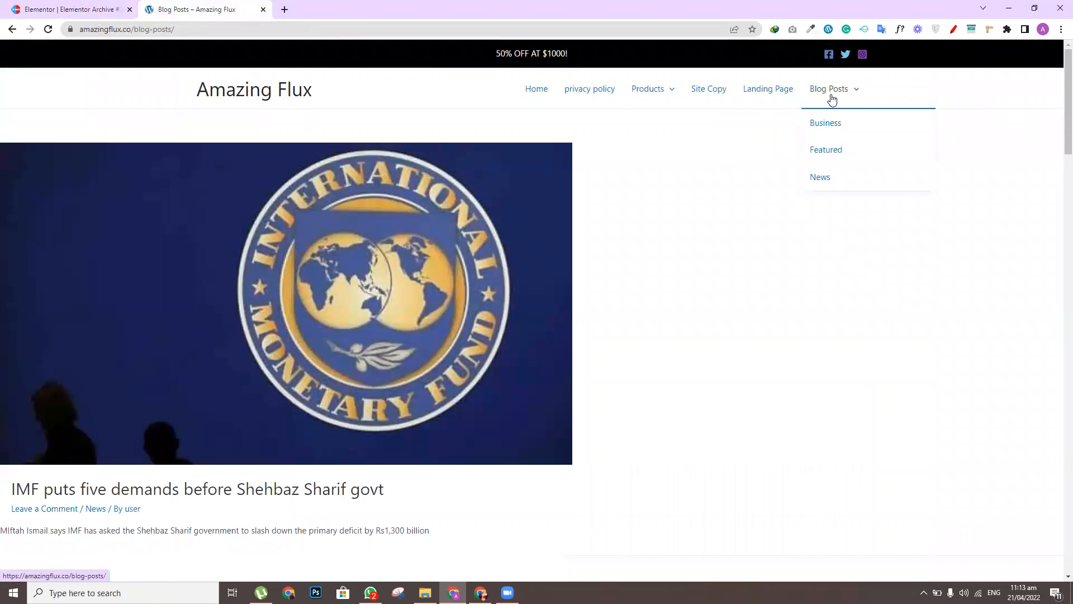
click(99, 4)
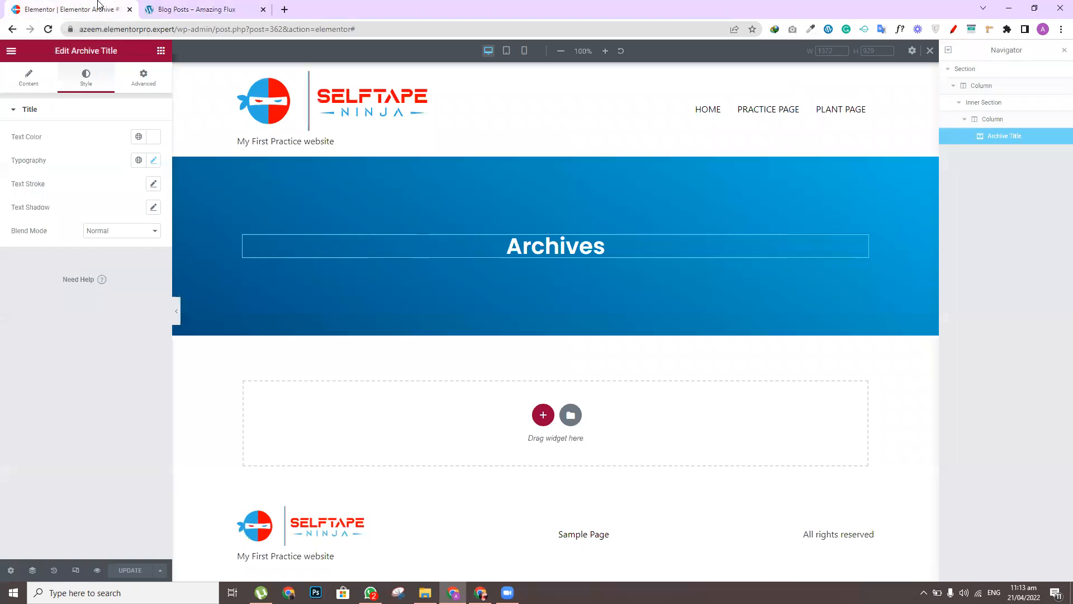
click(197, 4)
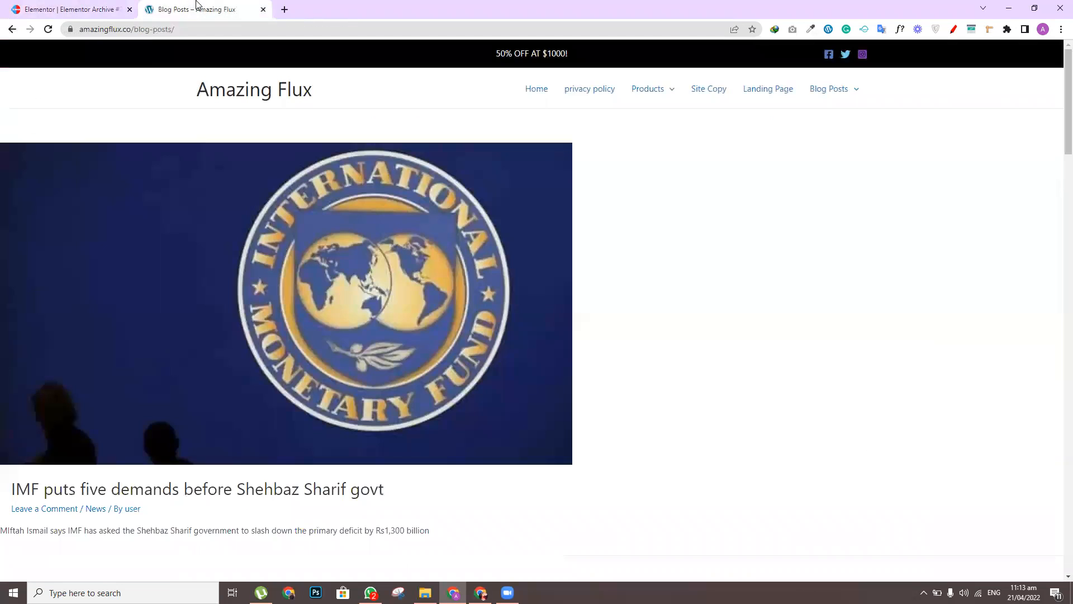
click(73, 4)
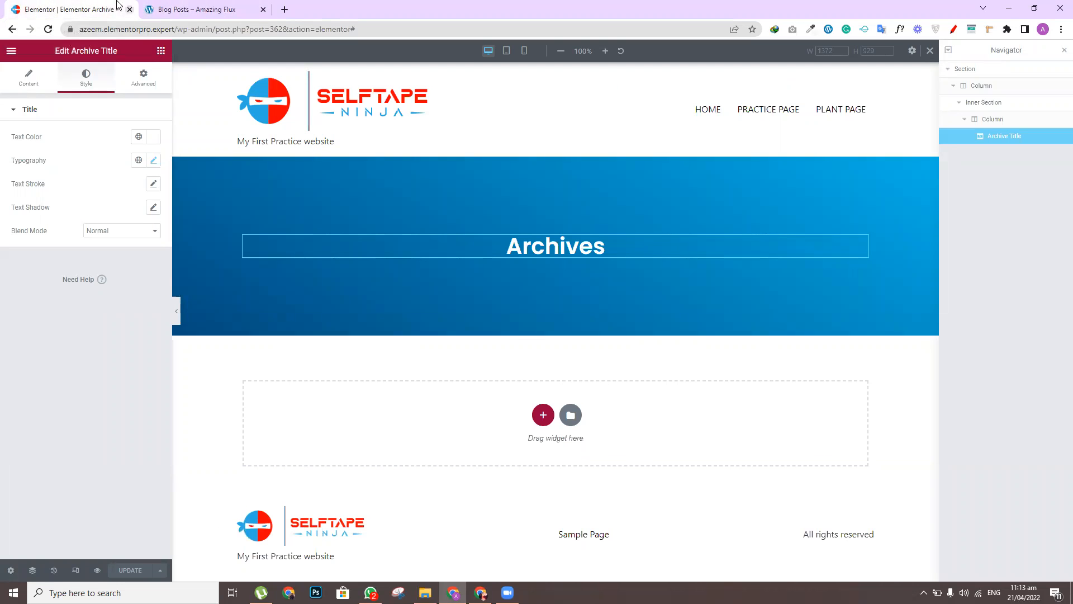
Copy the practice site's base URL from the editor address and open its home page in a new browser tab
drag(176, 26, 1, 35)
key(ctrl+c)
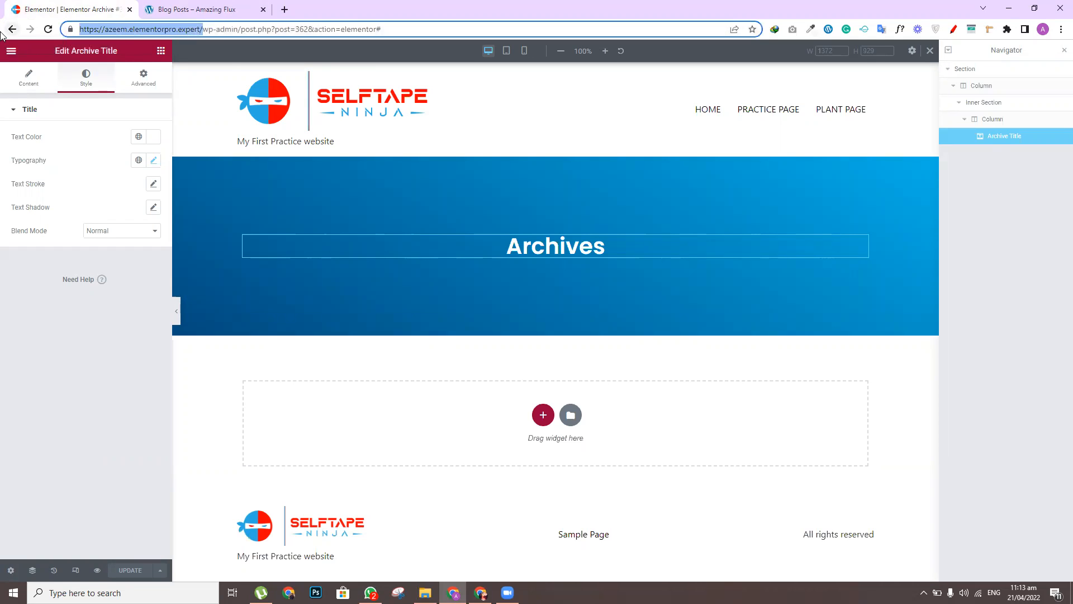
click(285, 9)
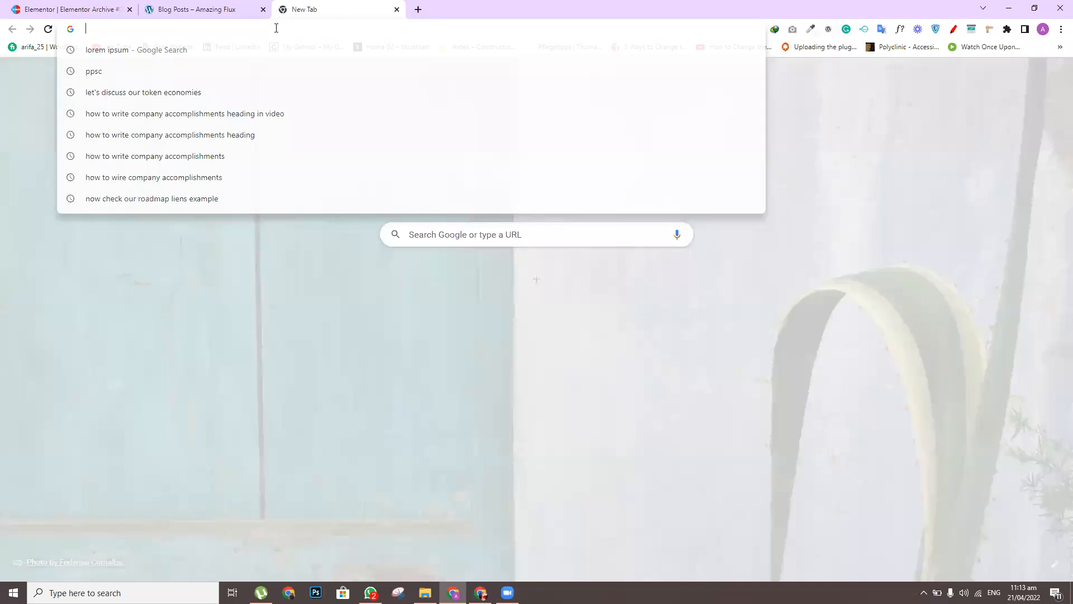
key(ctrl+v)
key(Return)
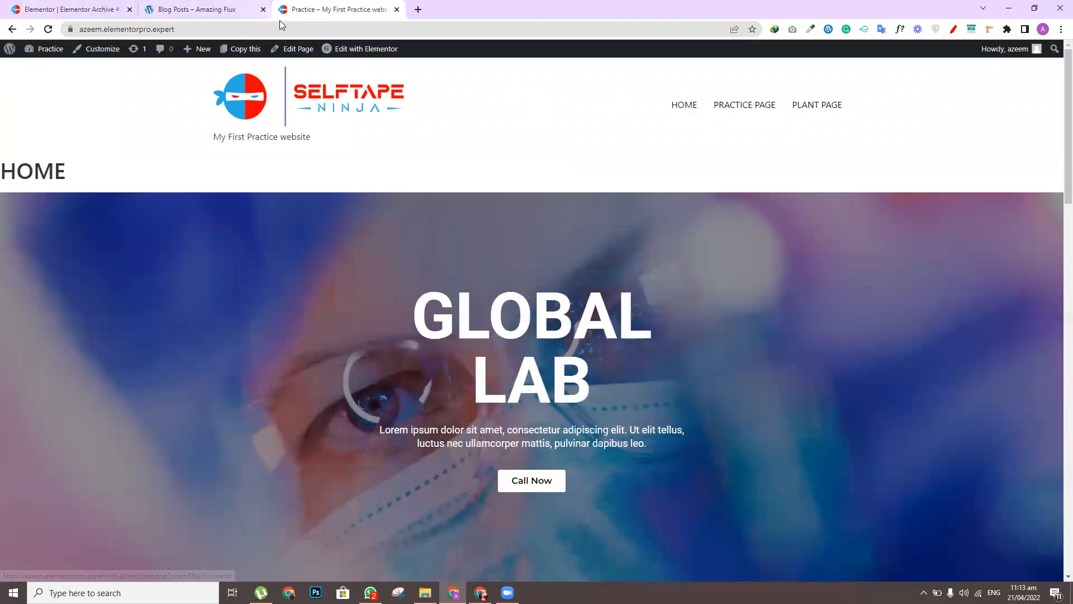
Open the practice site's /blog page
click(294, 26)
click(298, 29)
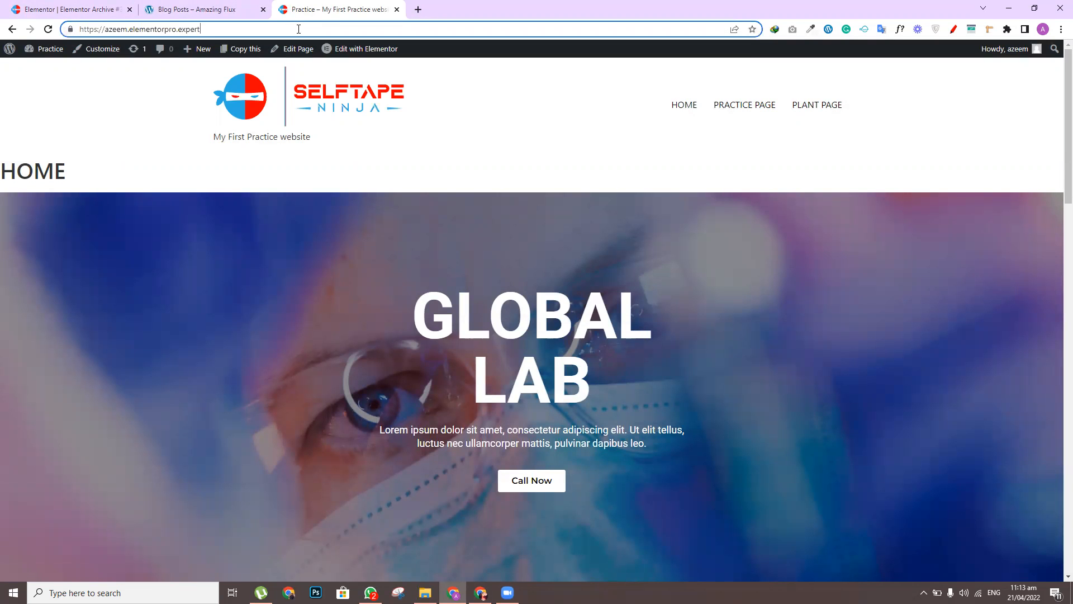
text(/blog)
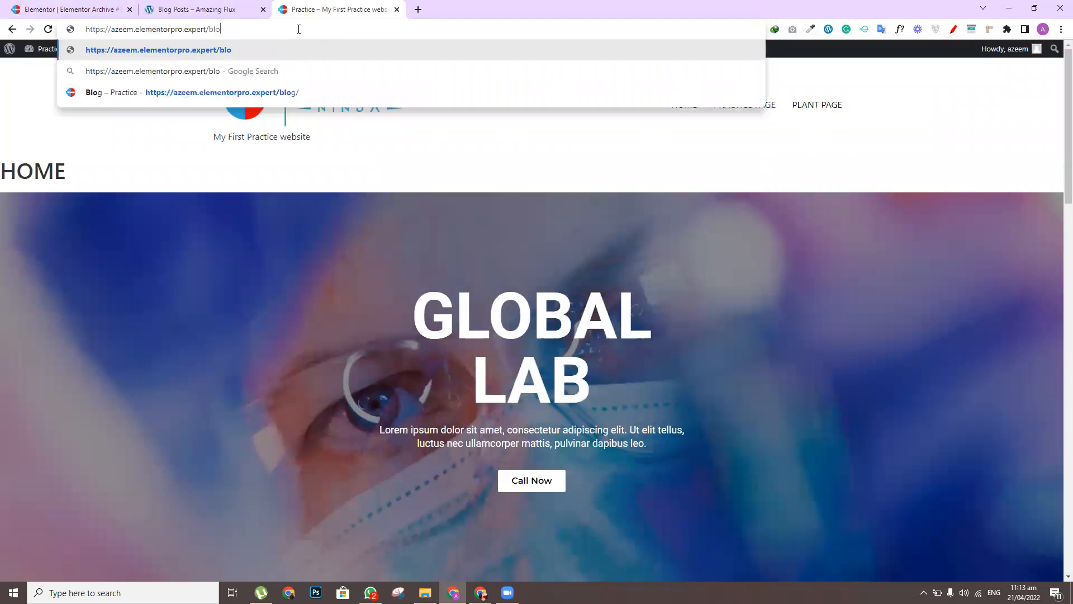
key(Return)
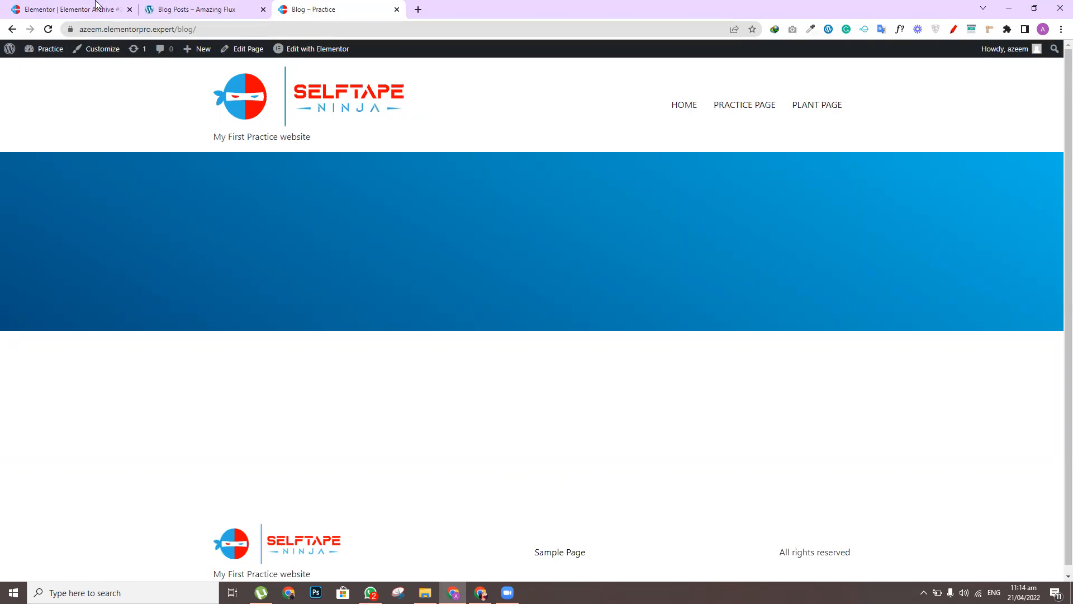
Compare the archive title in the template editor with the live Blog page, and reload the live page
click(162, 8)
click(26, 5)
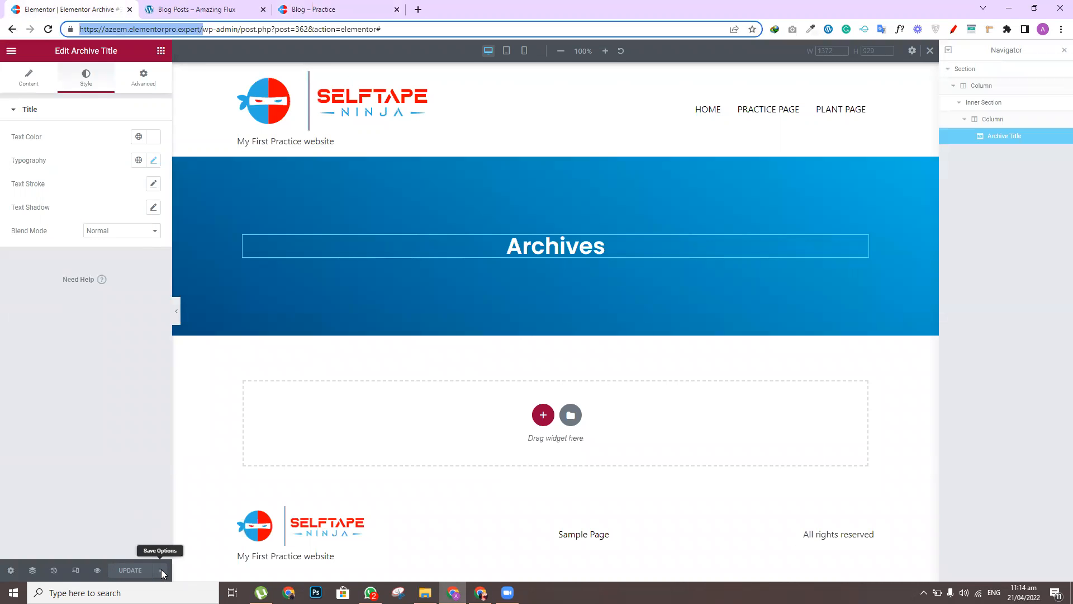
click(336, 8)
click(49, 29)
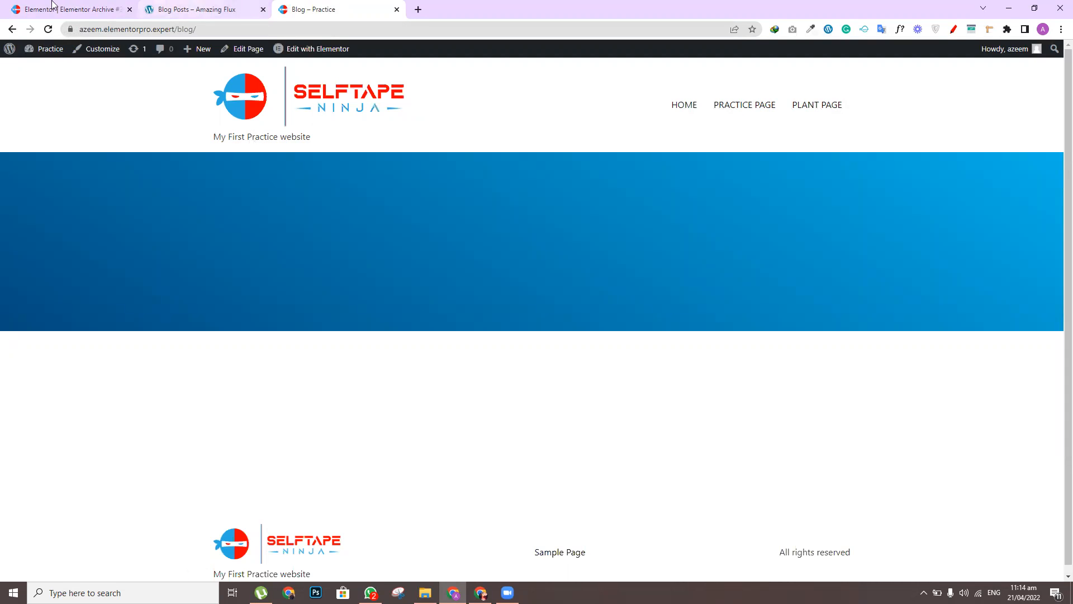
In the template editor, replace the Archive Title widget in the banner with a Heading widget reading "Blog"
click(52, 6)
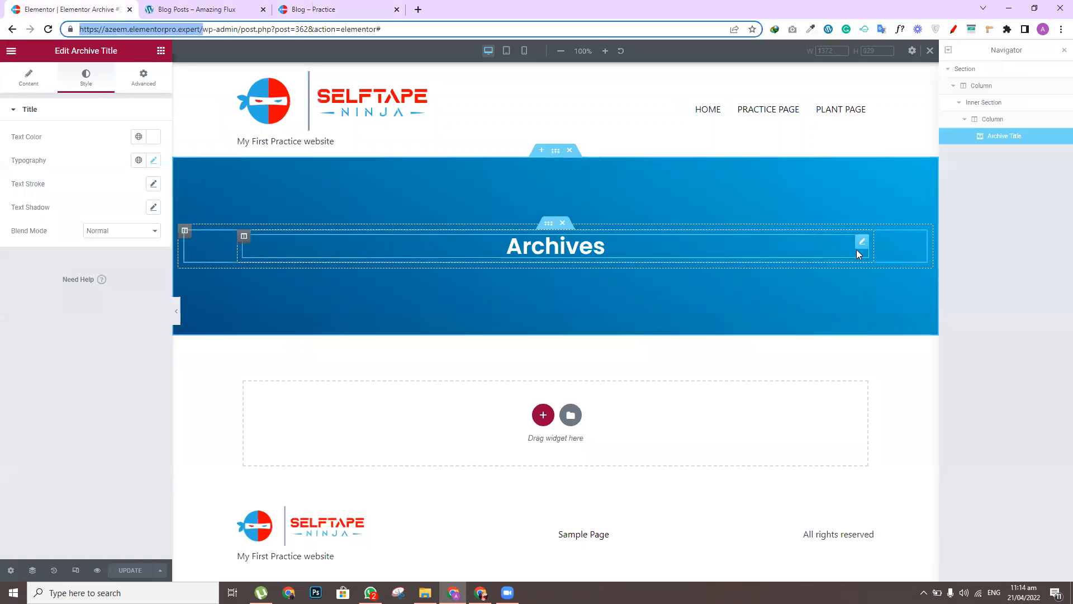
right_click(859, 244)
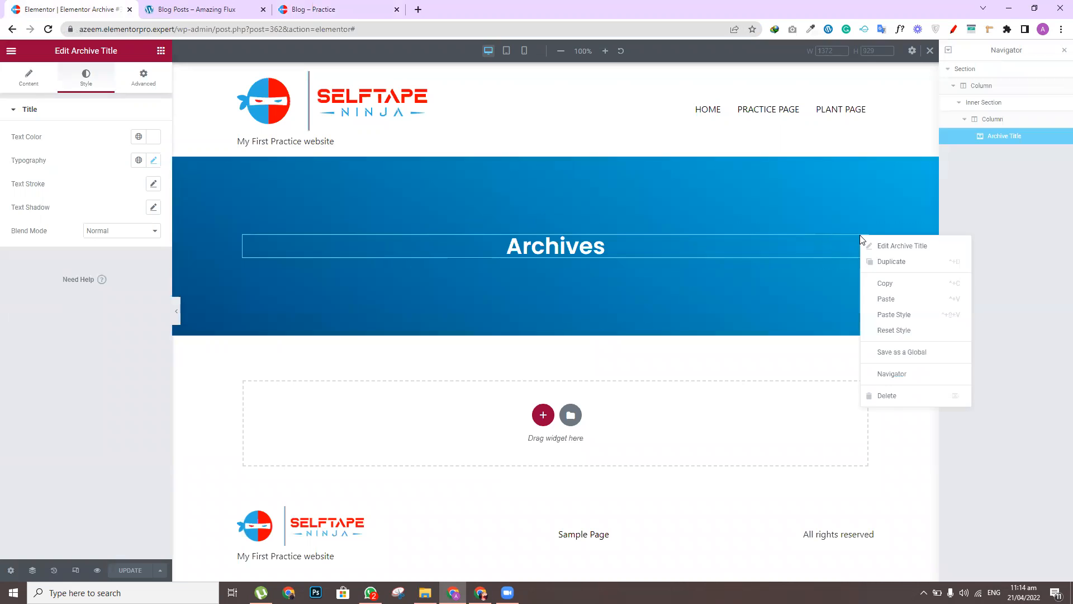
click(895, 399)
drag(131, 310, 560, 241)
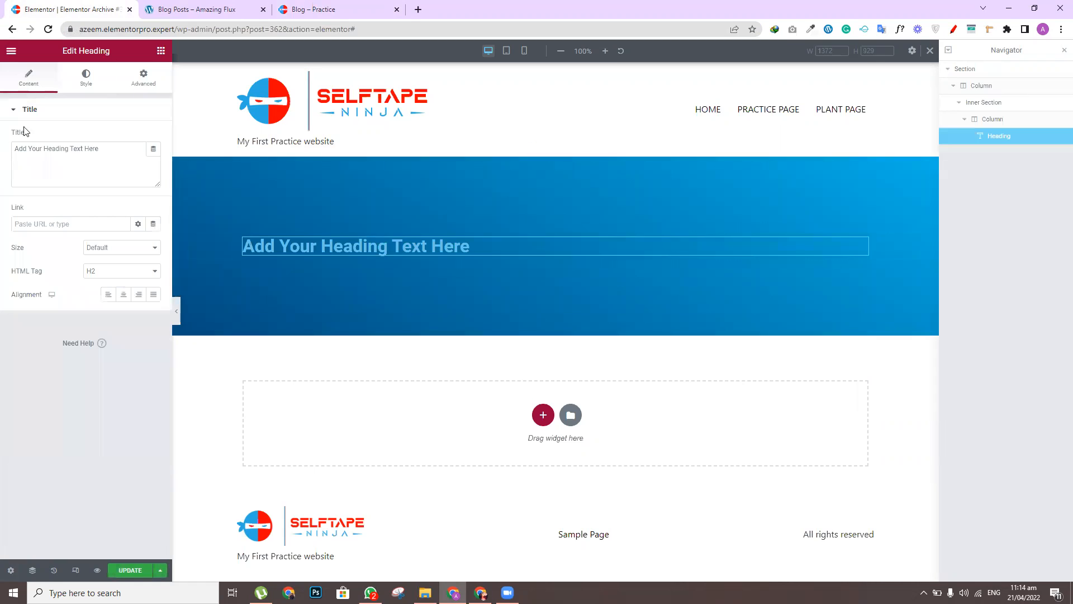
drag(105, 146, 2, 138)
text(Blog)
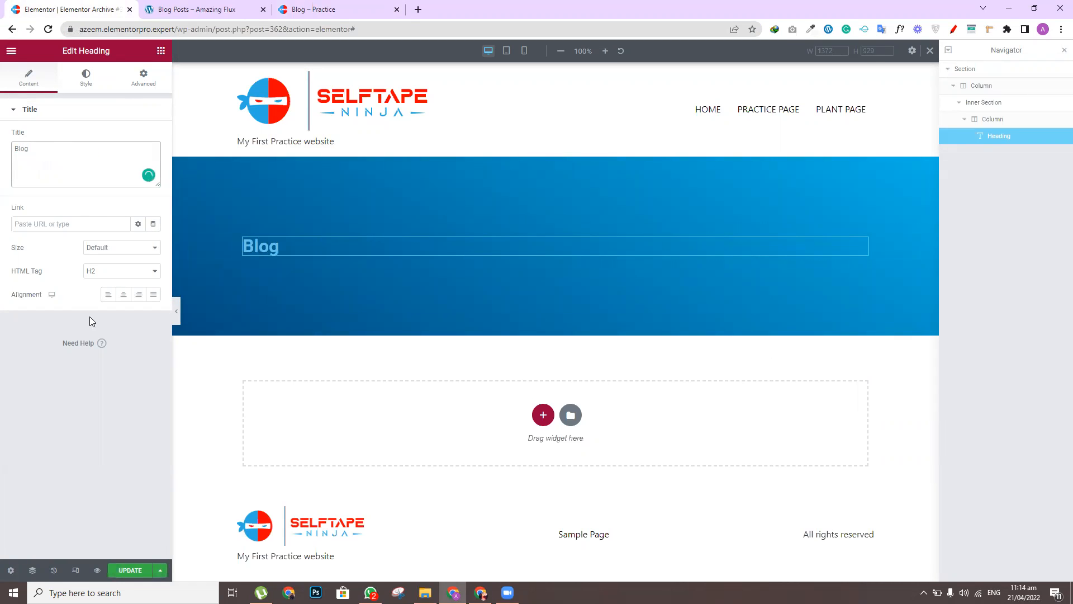
Center the Blog heading and set its text color to #FFFFFF
click(123, 294)
click(82, 76)
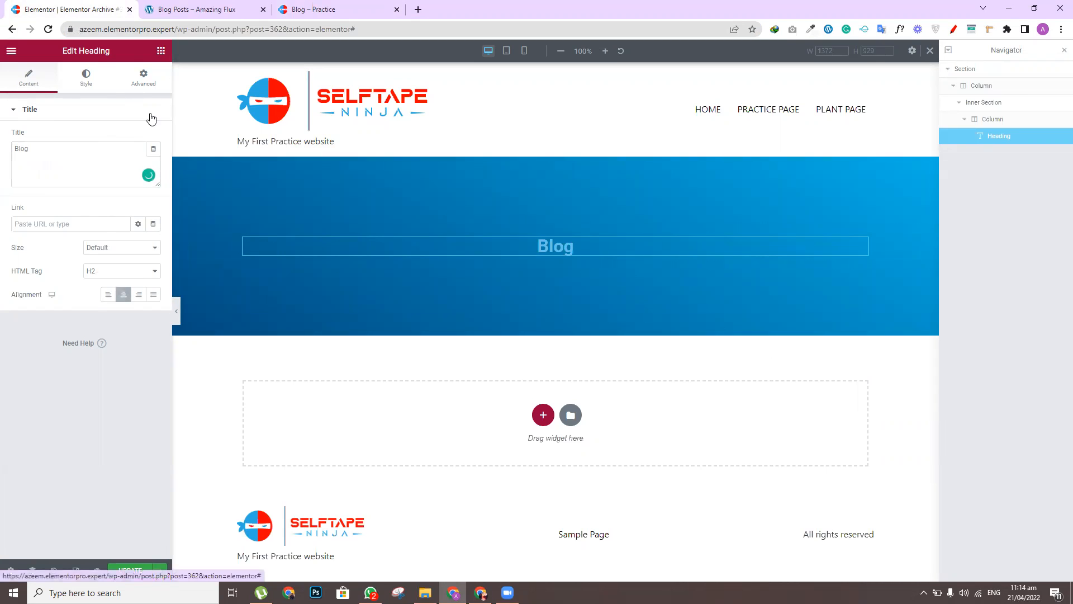
click(153, 136)
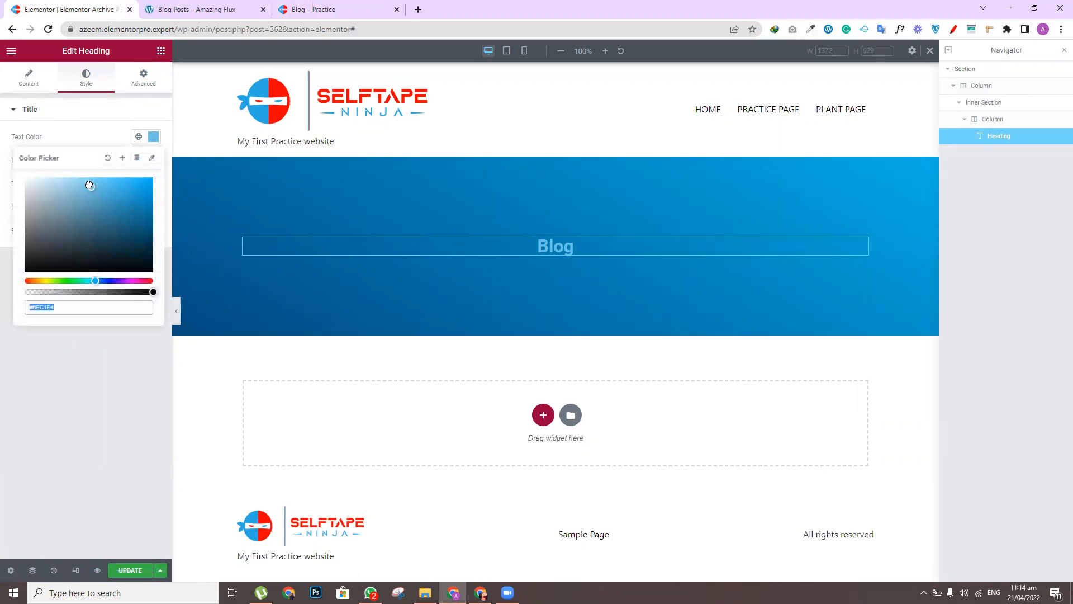
drag(91, 185, 1, 160)
click(71, 331)
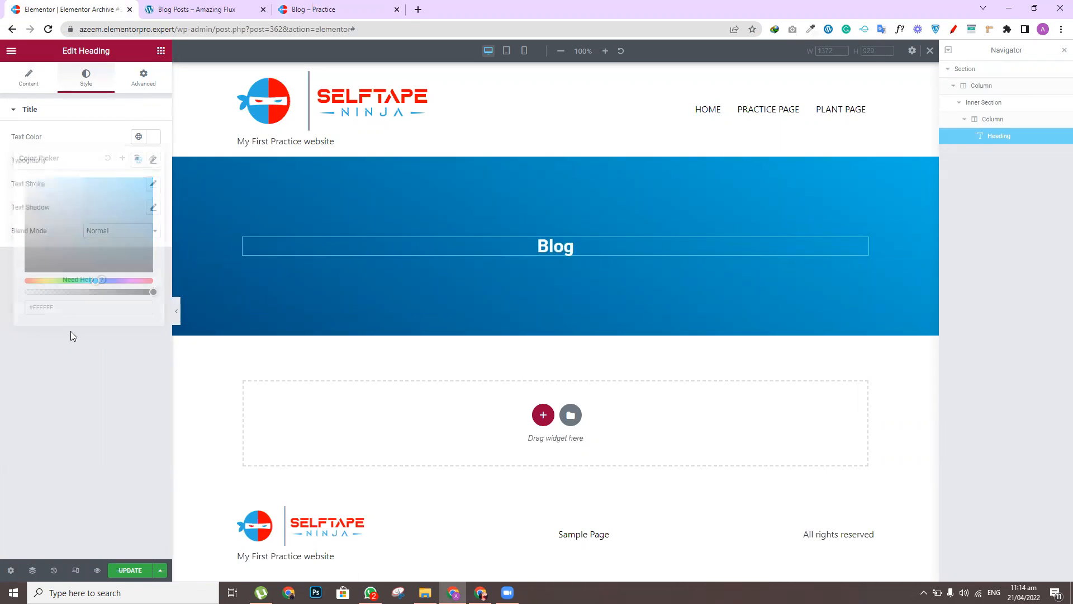
Set the Blog heading's font family to Poppins and its desktop size to 60 px
click(153, 160)
click(137, 218)
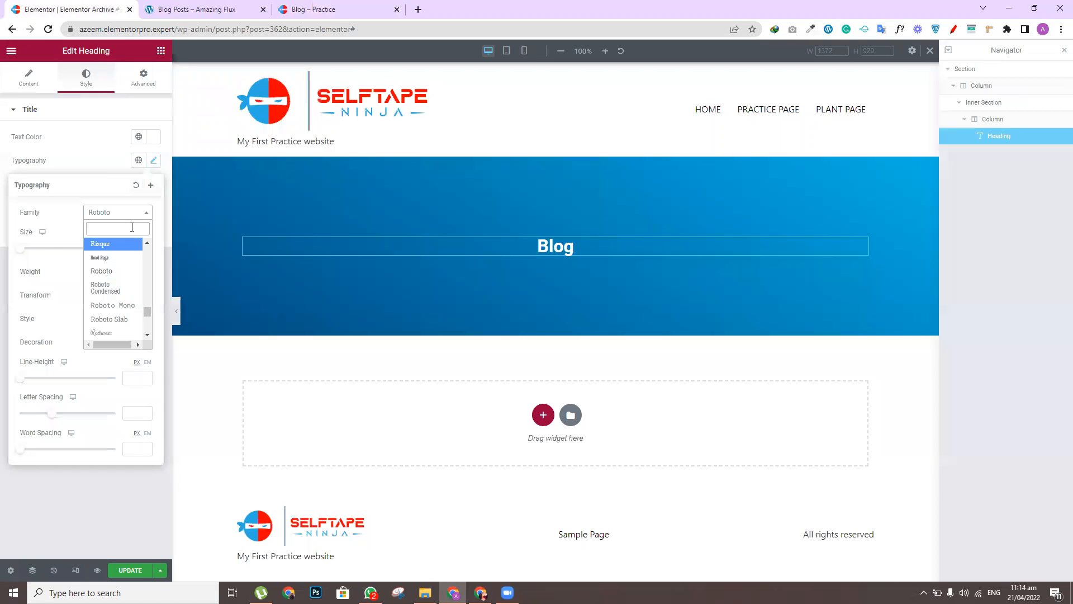
text(popp)
key(Return)
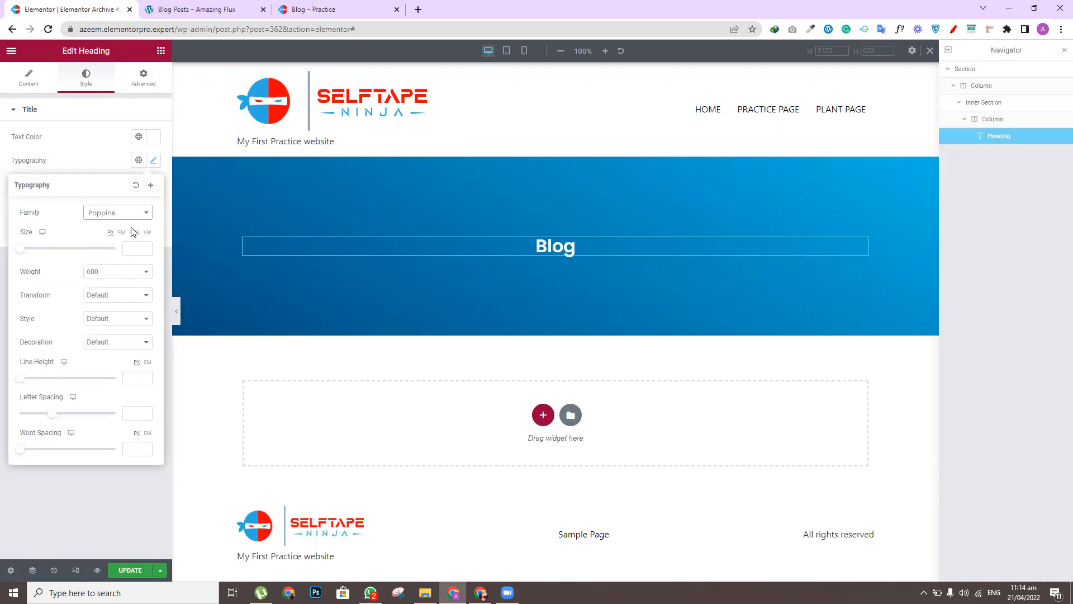
click(130, 248)
text(40)
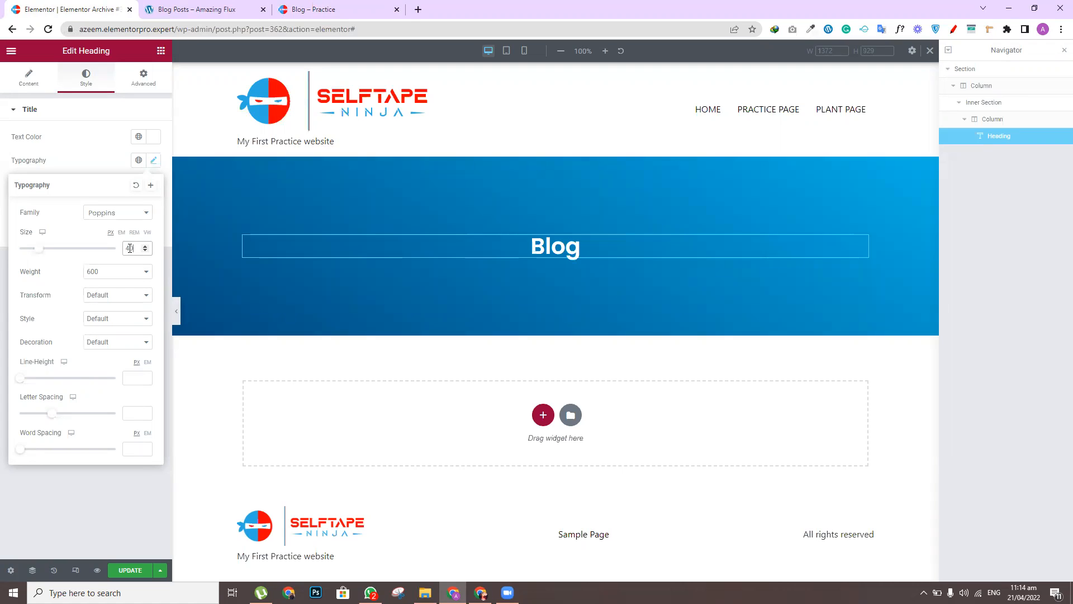
key(BackSpace)
key(BackSpace)
text(80)
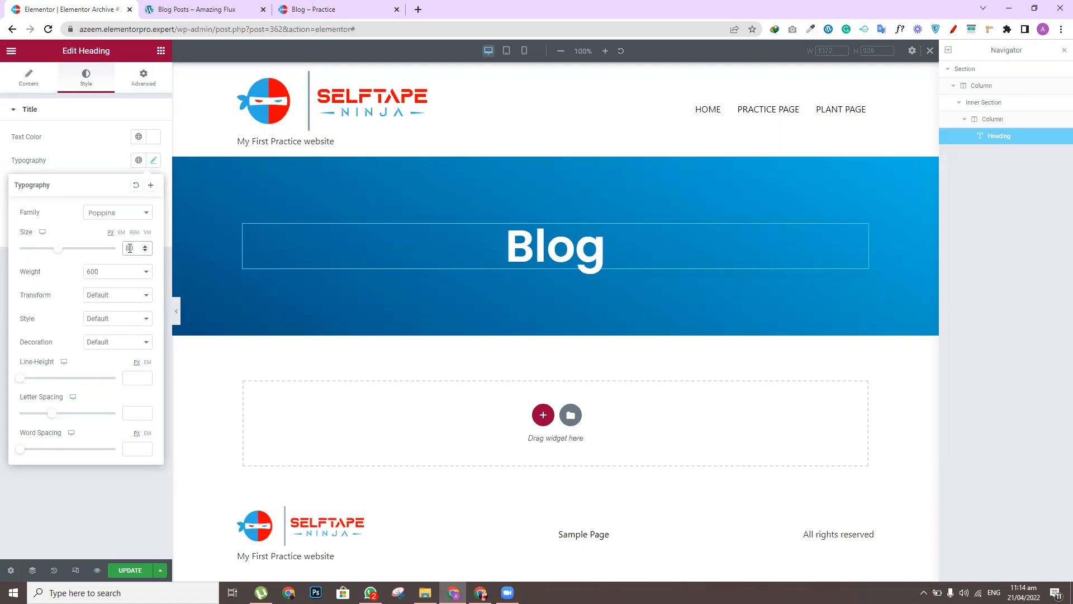
key(BackSpace)
key(BackSpace)
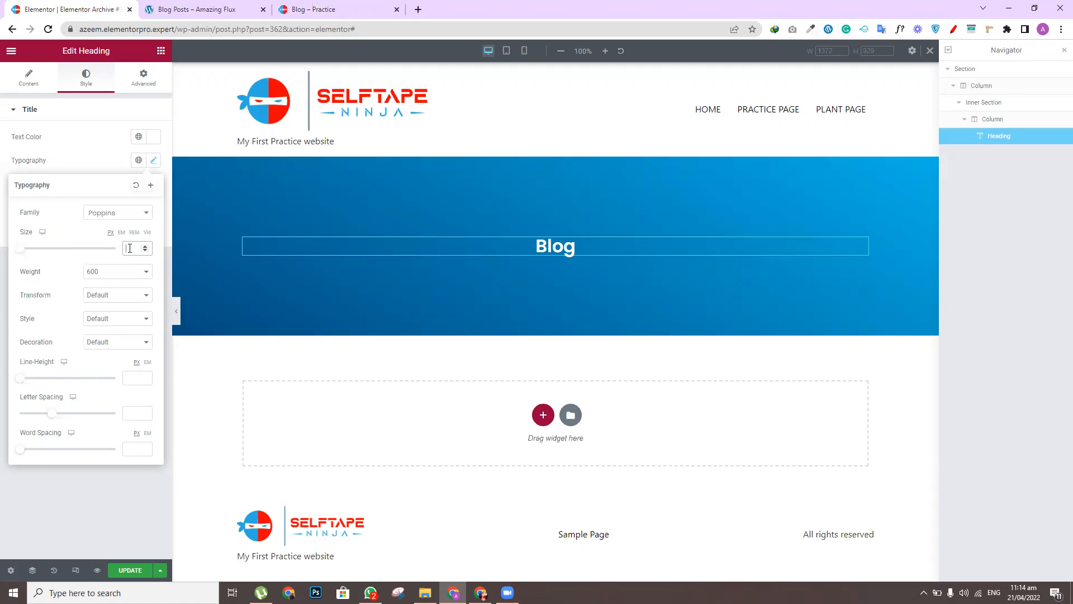
text(60)
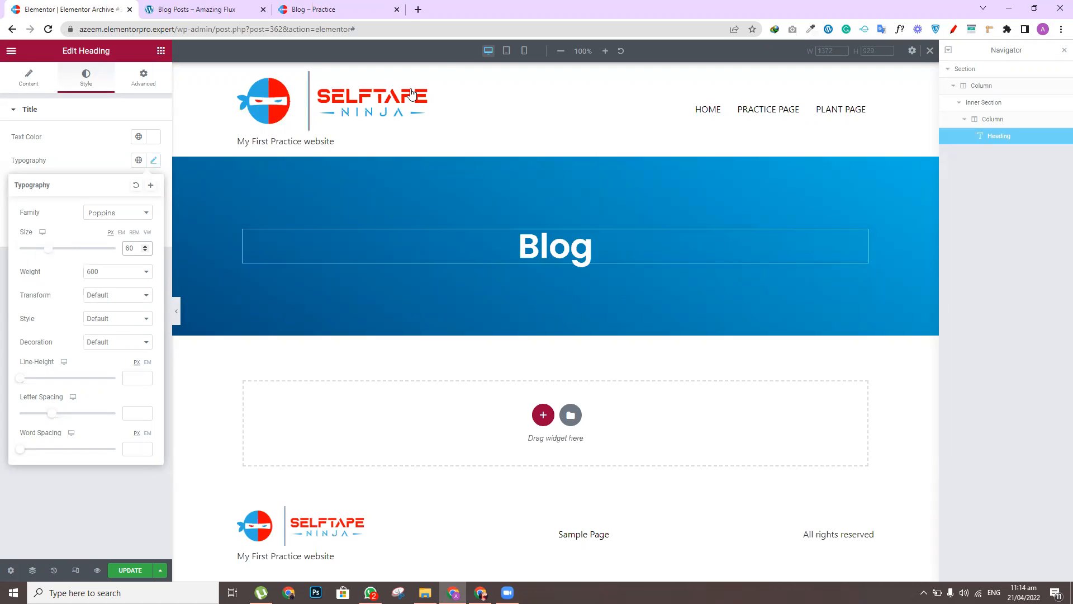
Set the Blog heading's font size to 50 px for tablet
click(507, 51)
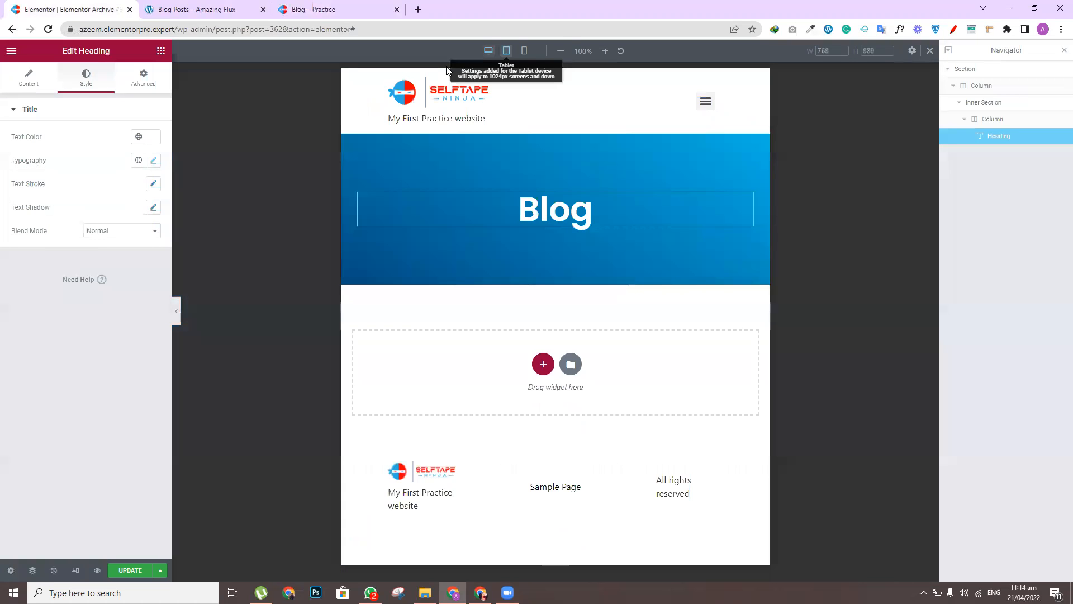
click(153, 160)
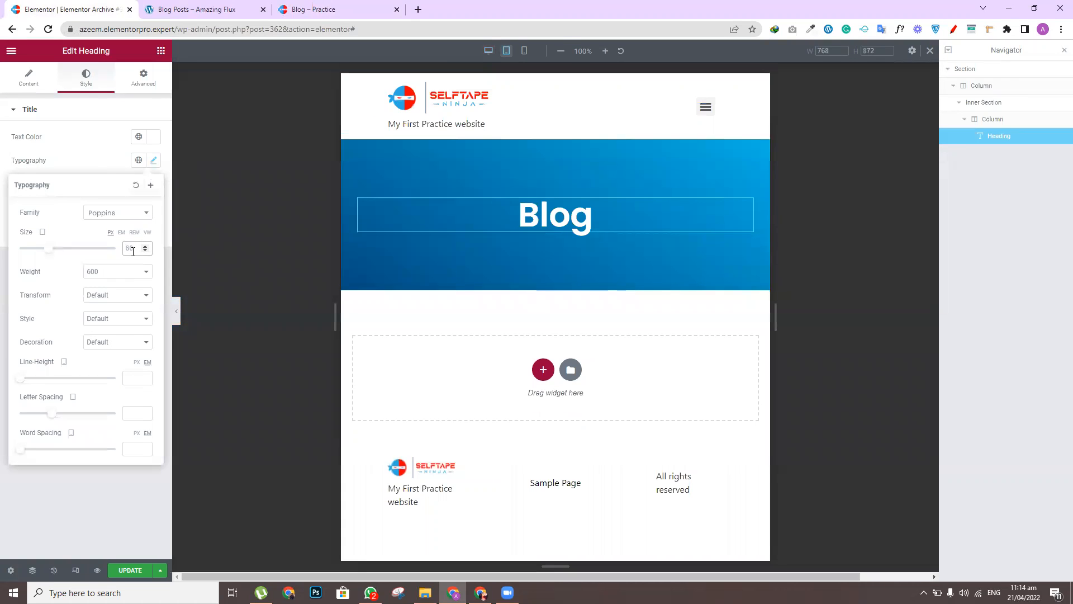
click(133, 250)
text(50)
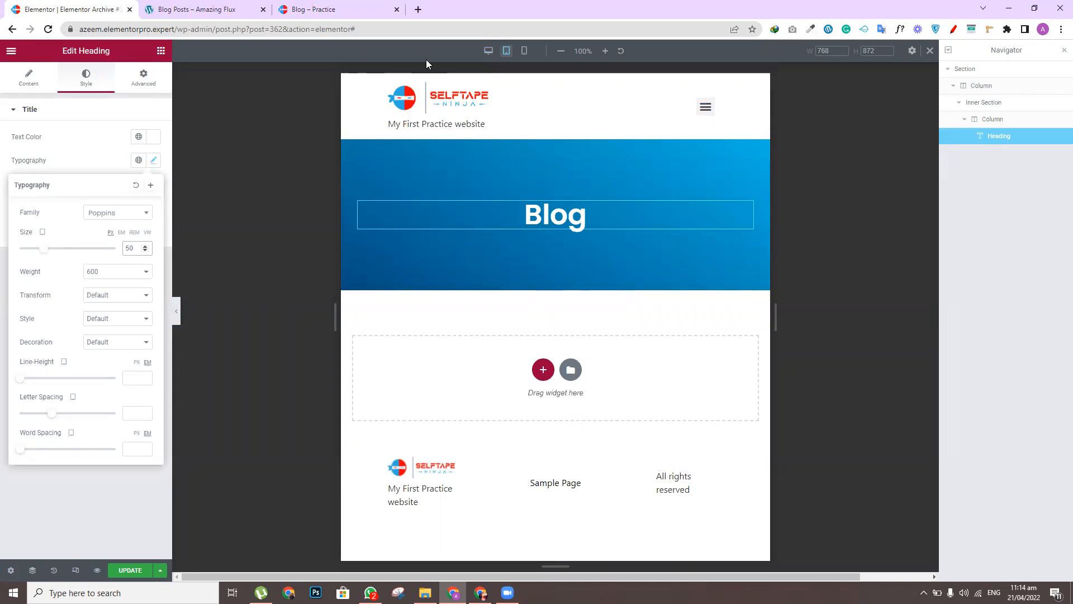
Set the Blog heading's font size to 40 px for mobile
click(525, 51)
click(153, 160)
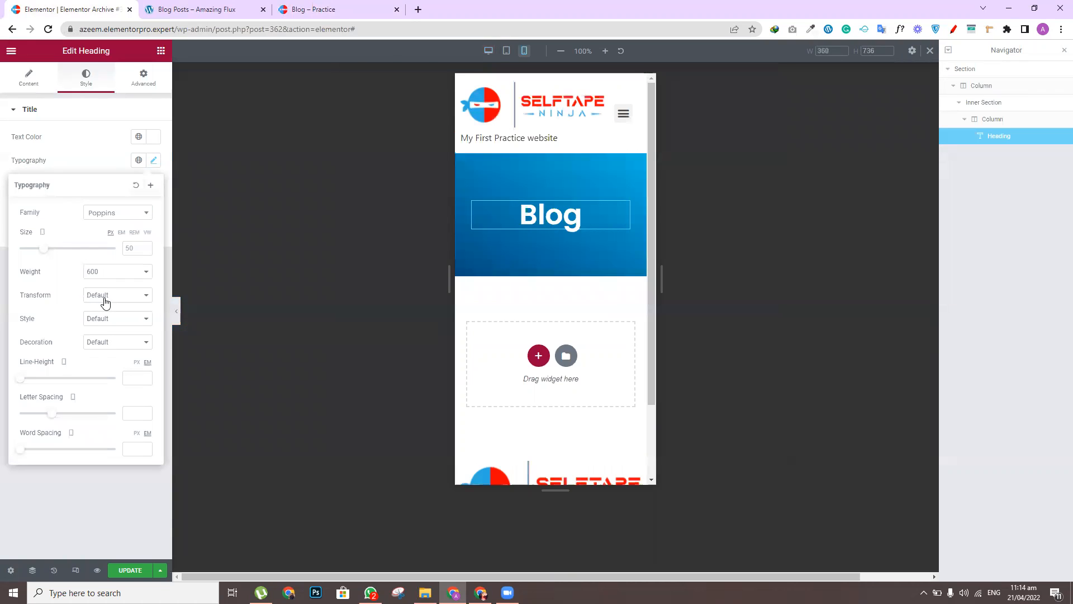
click(135, 248)
text(40)
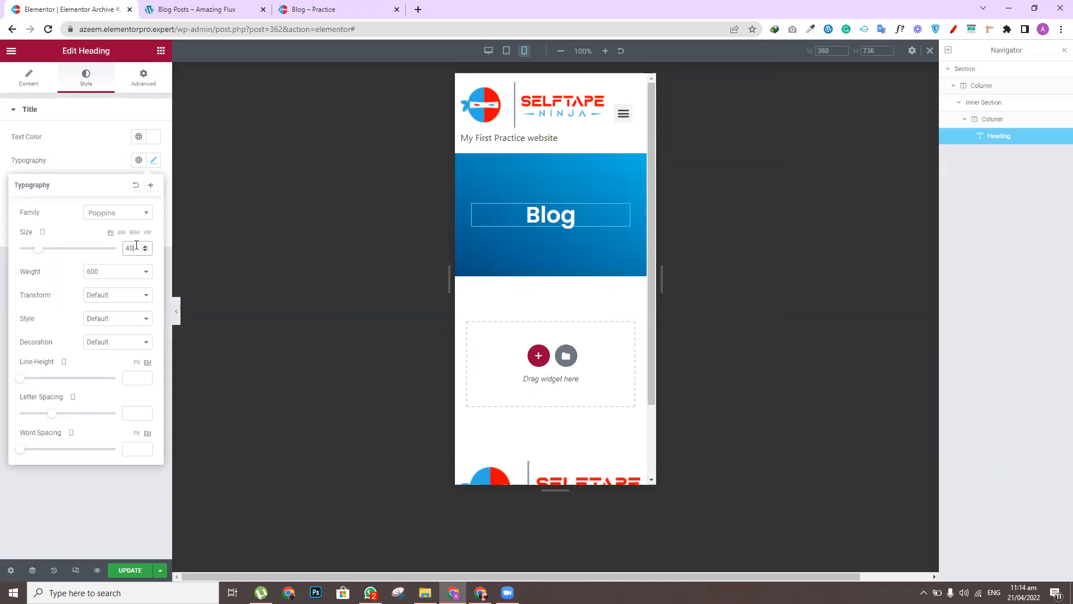
Switch back to the desktop view, update the template and leave responsive mode
click(489, 50)
click(133, 574)
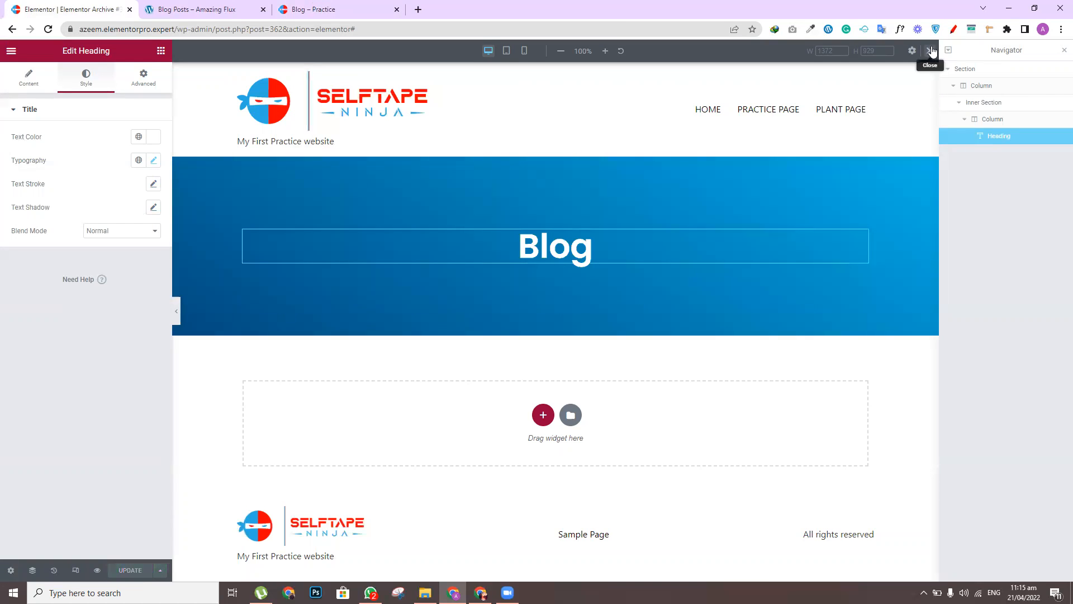
click(931, 51)
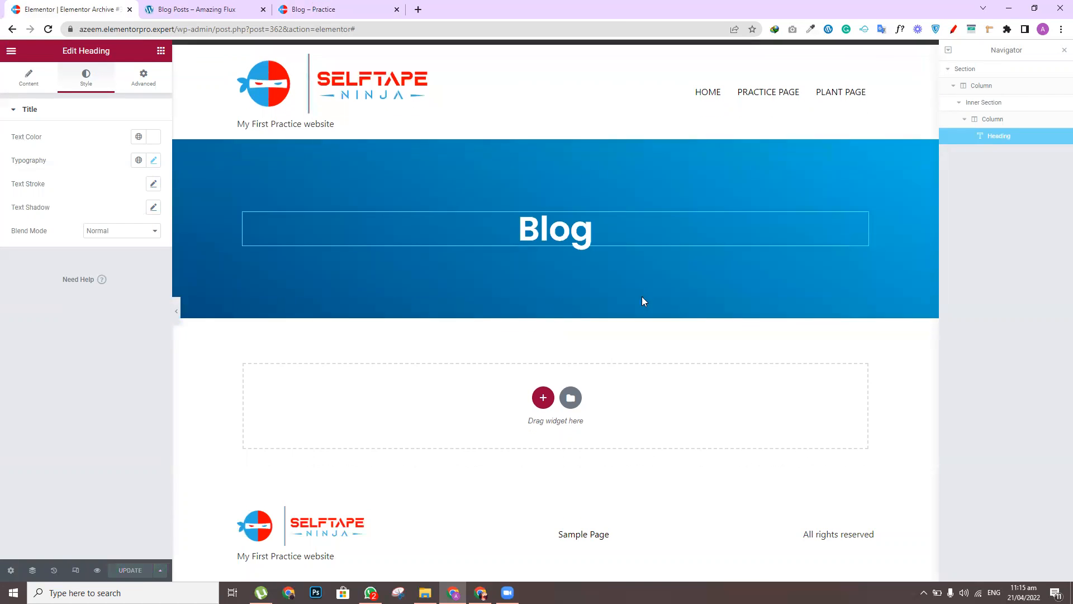
Add a single-column section below the banner with desktop padding of 100 px top and bottom and 10 px right and left
click(544, 394)
click(404, 425)
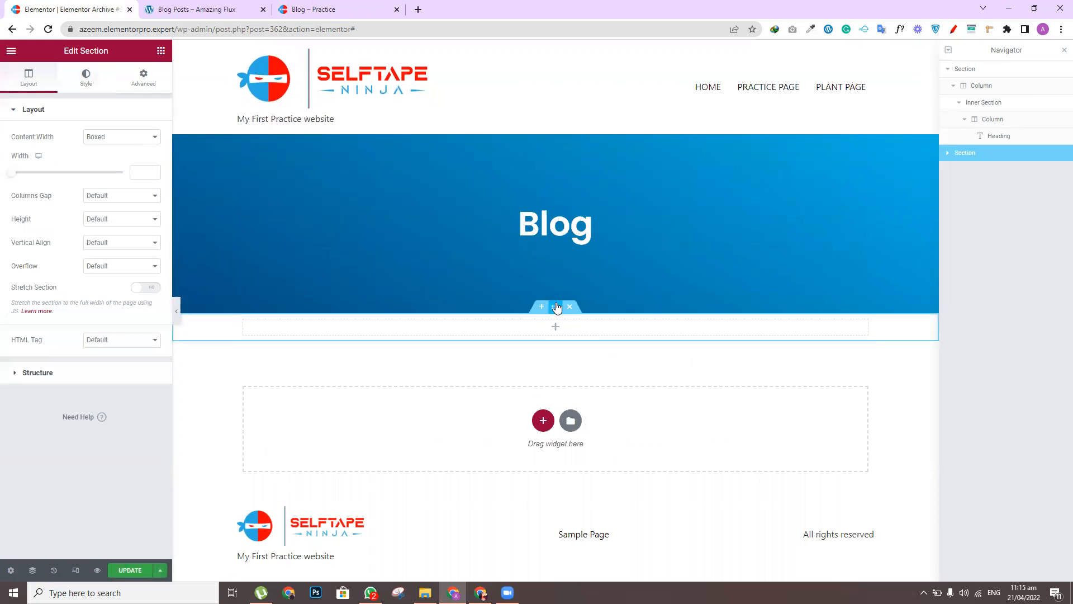
click(144, 79)
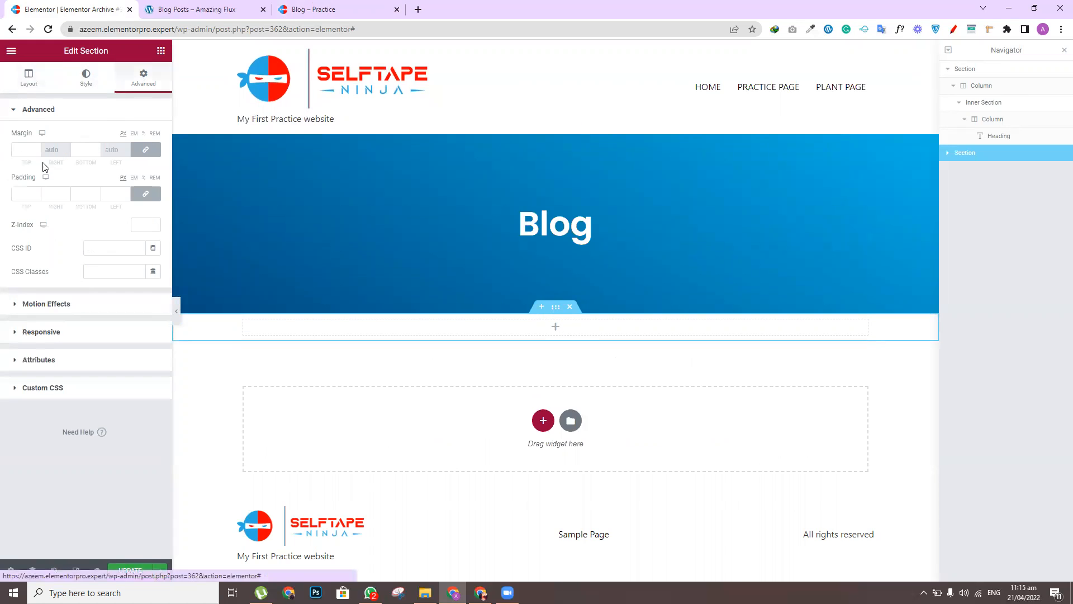
click(23, 194)
text(100)
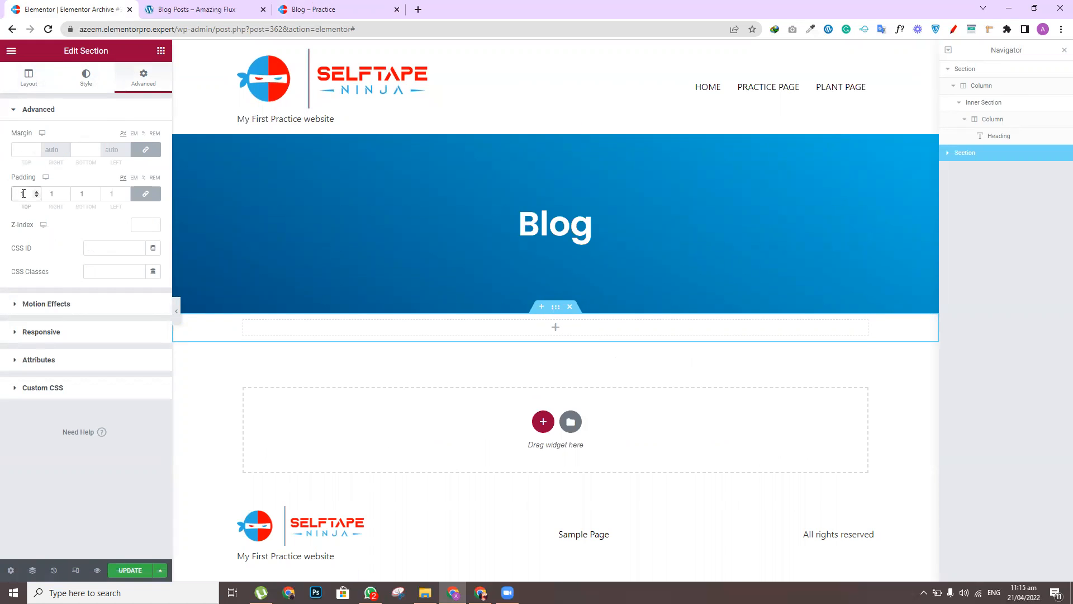
click(145, 195)
double_click(112, 194)
text(1)
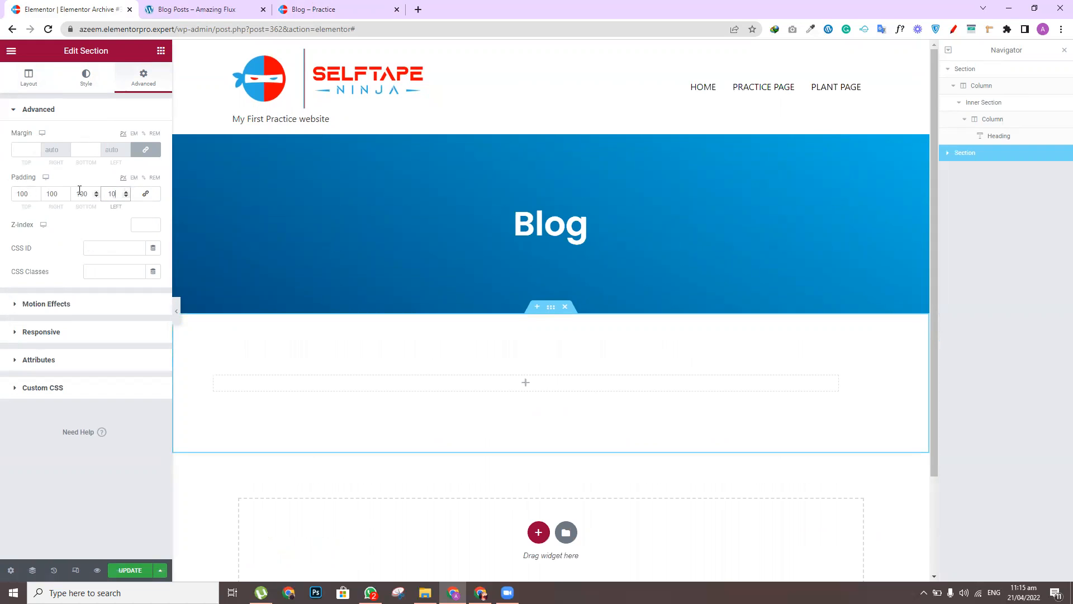
double_click(59, 196)
text(1)
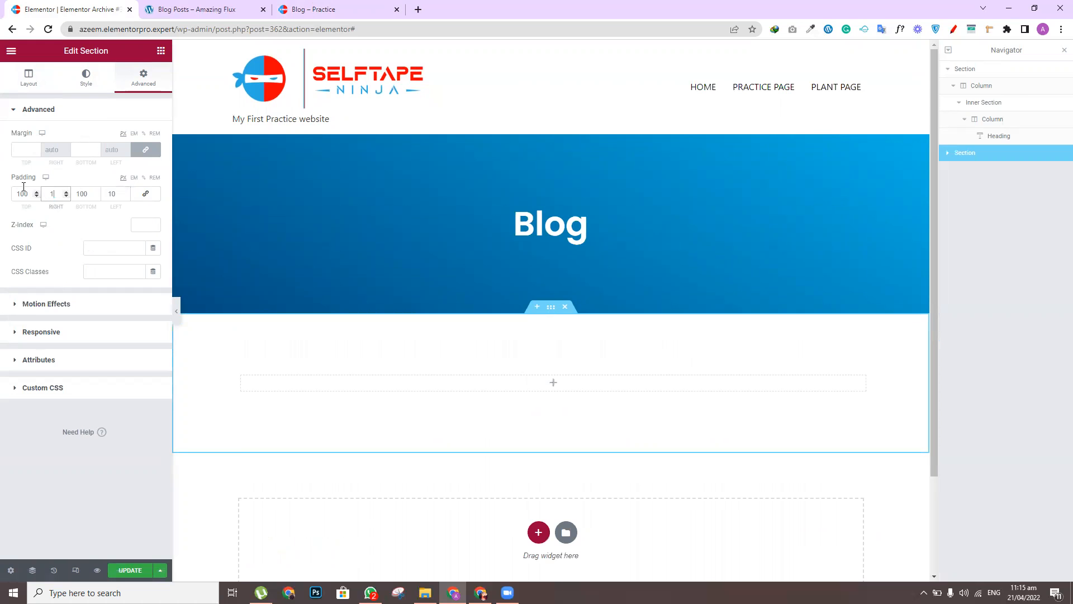
text(0)
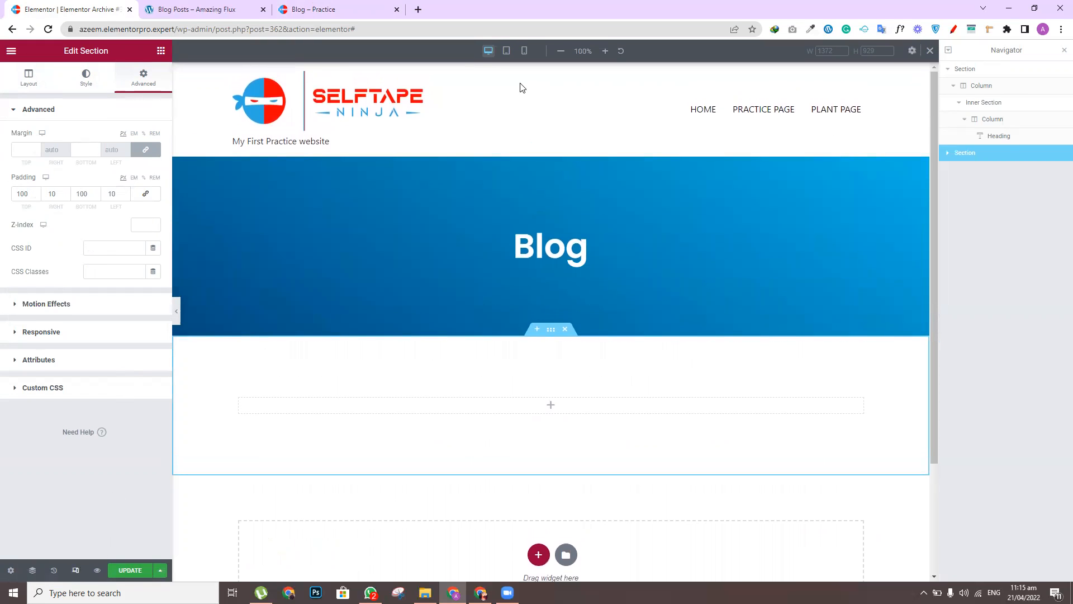
Set the new section's tablet padding to 50 px, unlinking the sides for separate left and right values, and update the template
click(507, 51)
text(50)
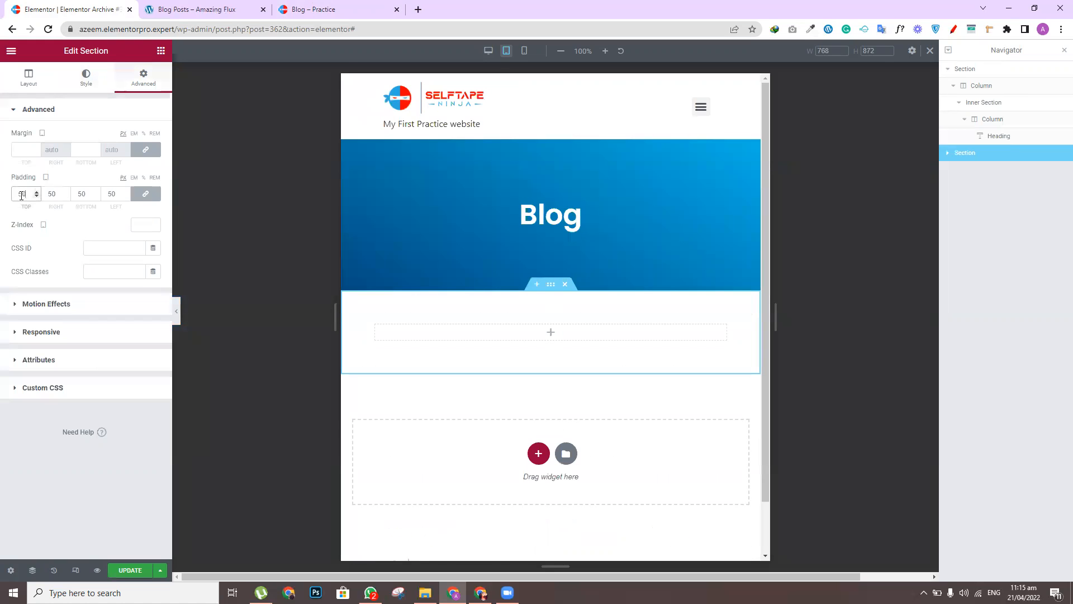
click(145, 194)
double_click(112, 193)
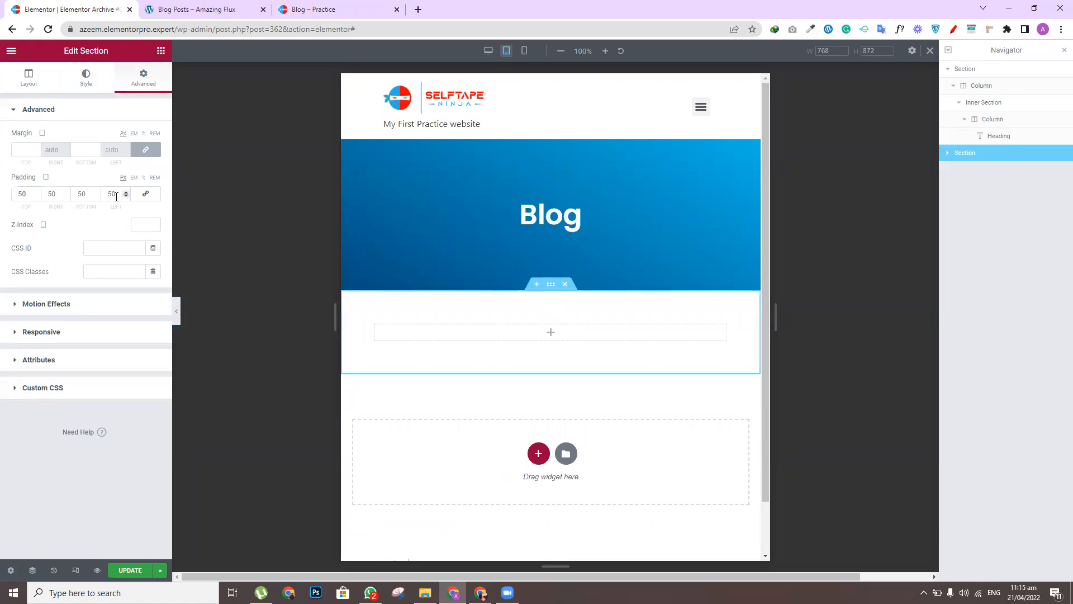
double_click(56, 193)
click(114, 571)
click(491, 51)
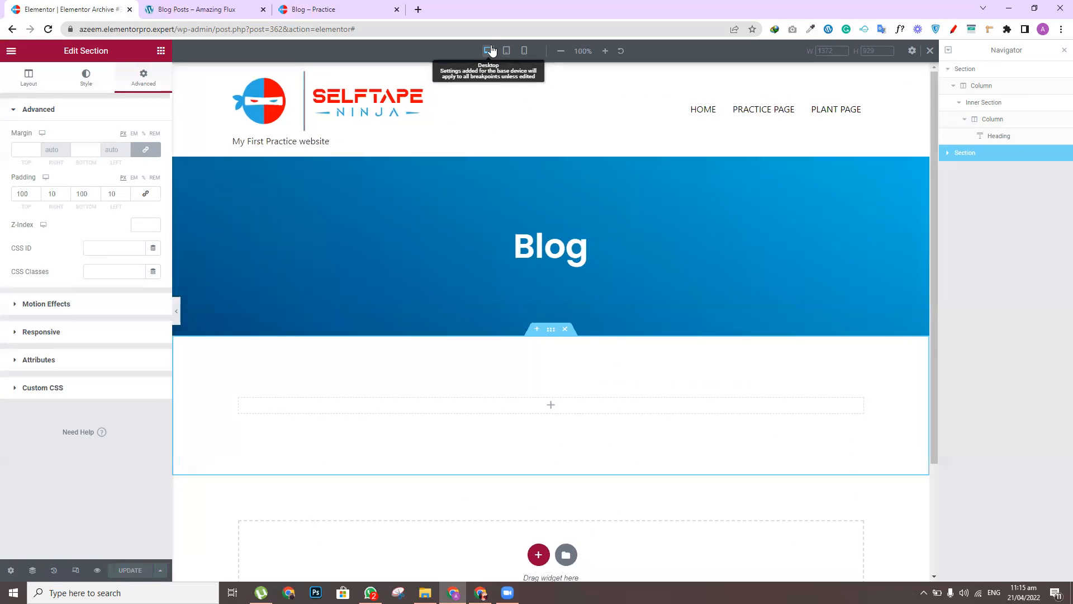
Add an Archive Posts widget to the empty section below the banner and set its skin to Cards
click(161, 51)
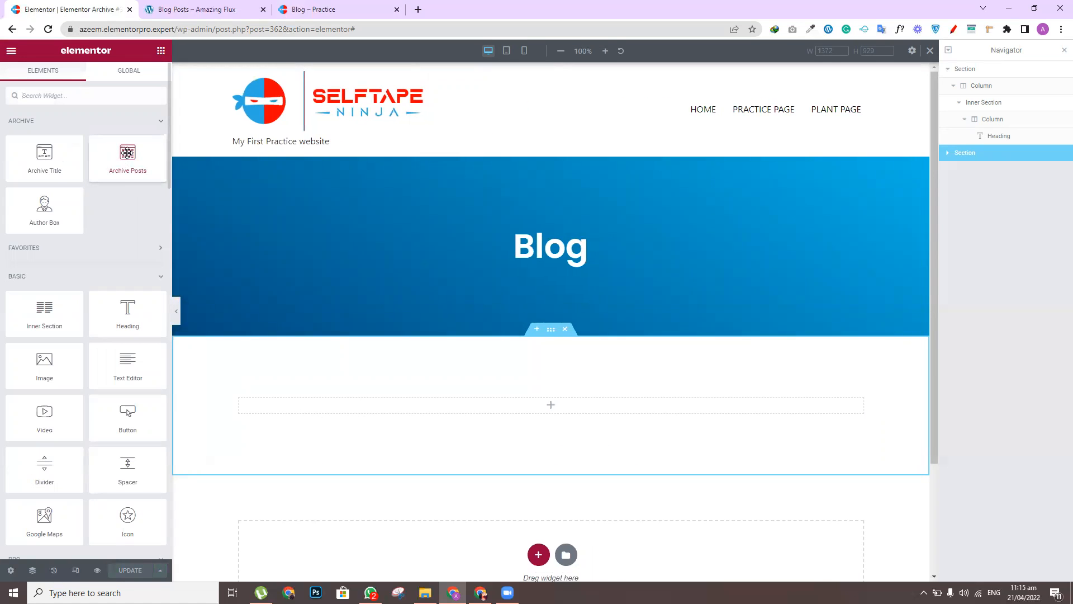
drag(127, 150, 477, 407)
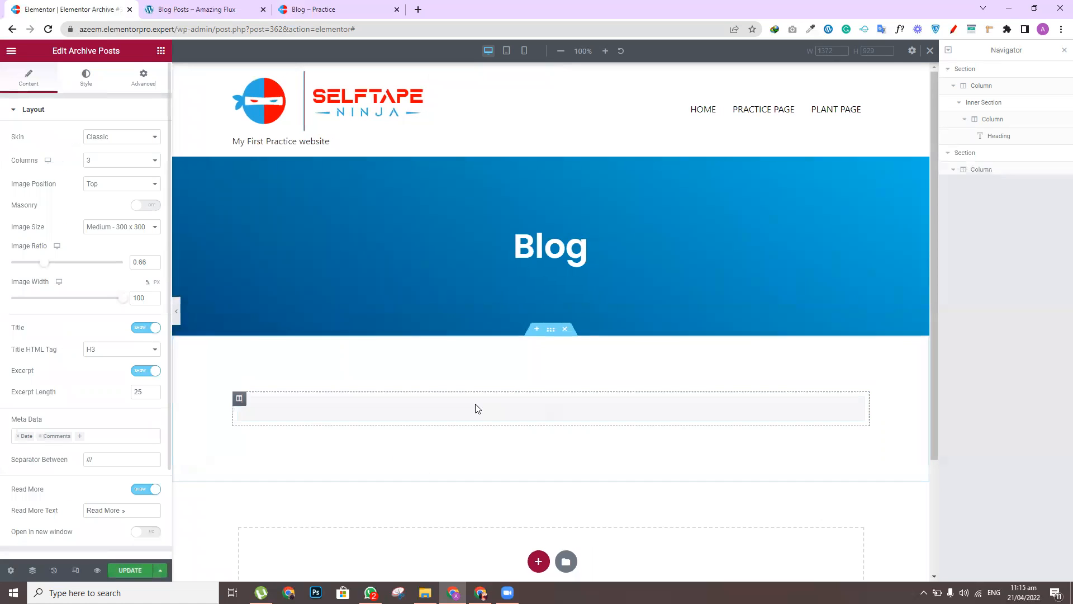
drag(931, 201, 934, 308)
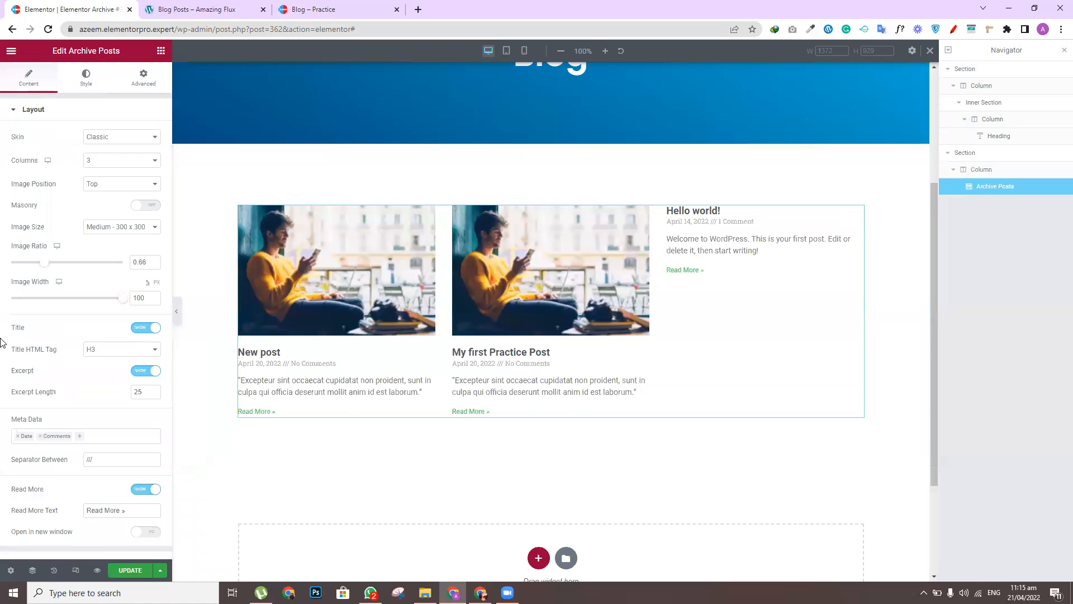
click(134, 137)
click(116, 157)
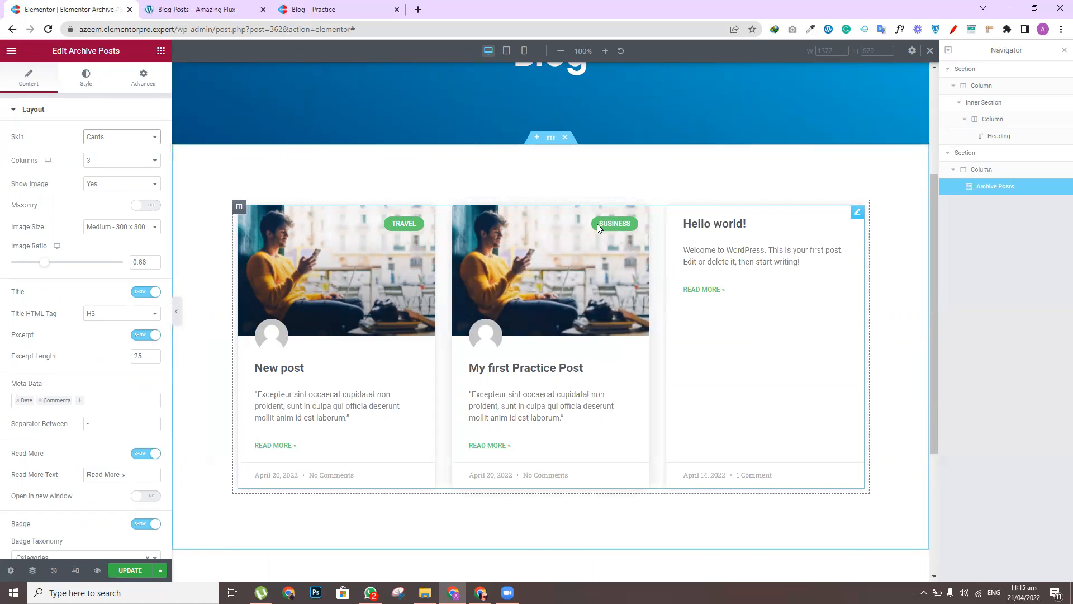
Set the background colour of the post image badges to blue #0080F2
click(85, 76)
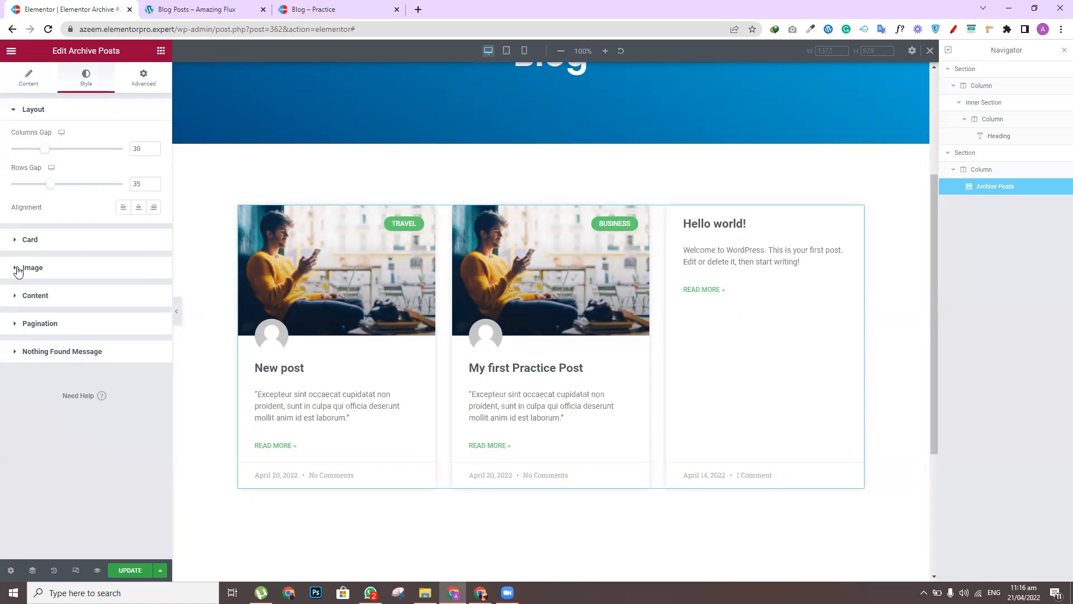
click(19, 241)
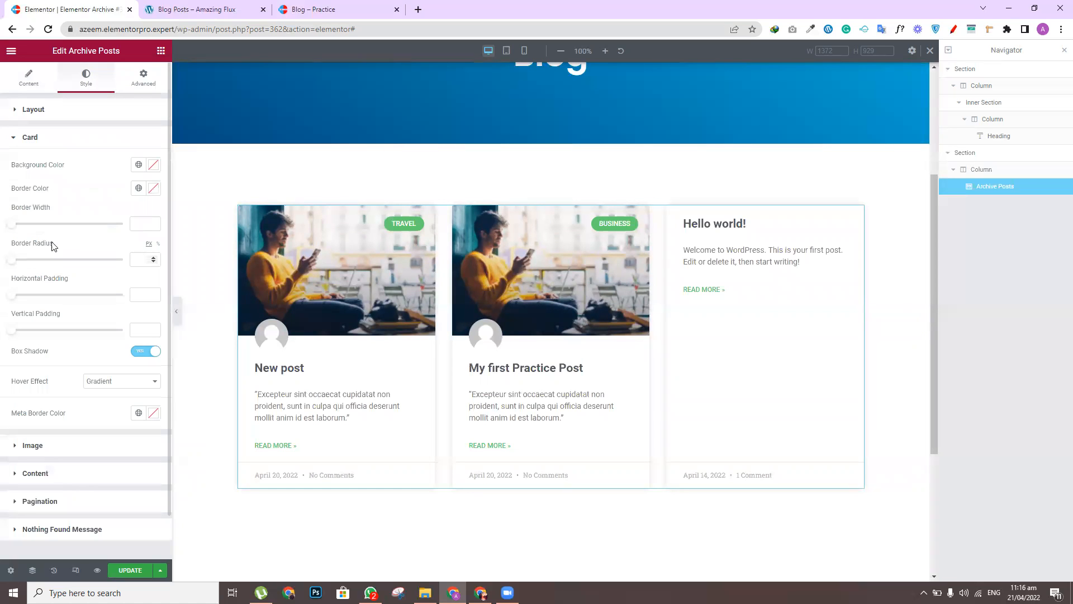
click(24, 448)
click(138, 322)
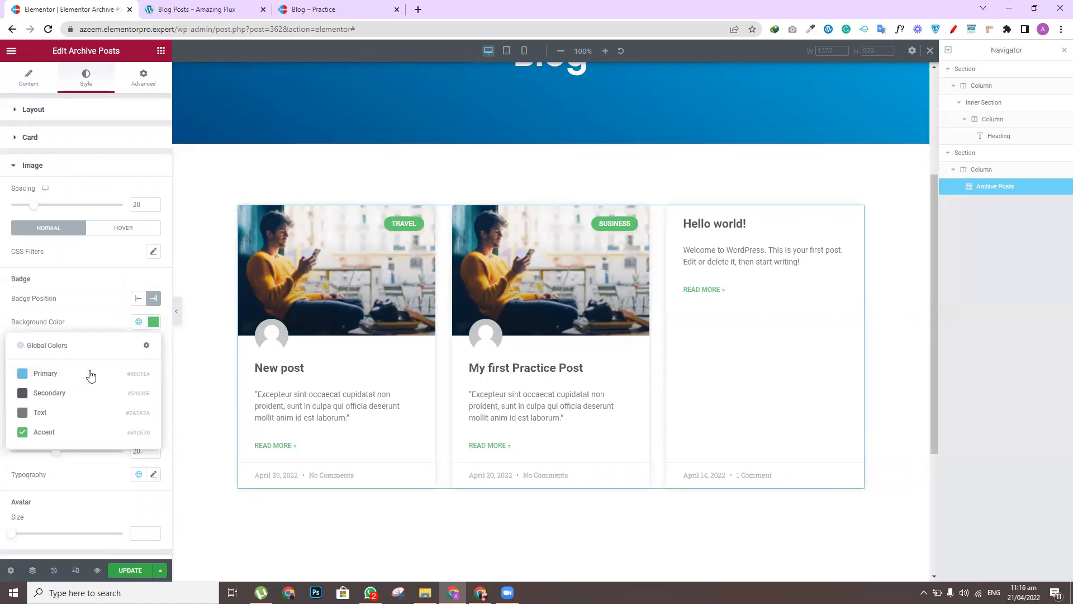
click(153, 322)
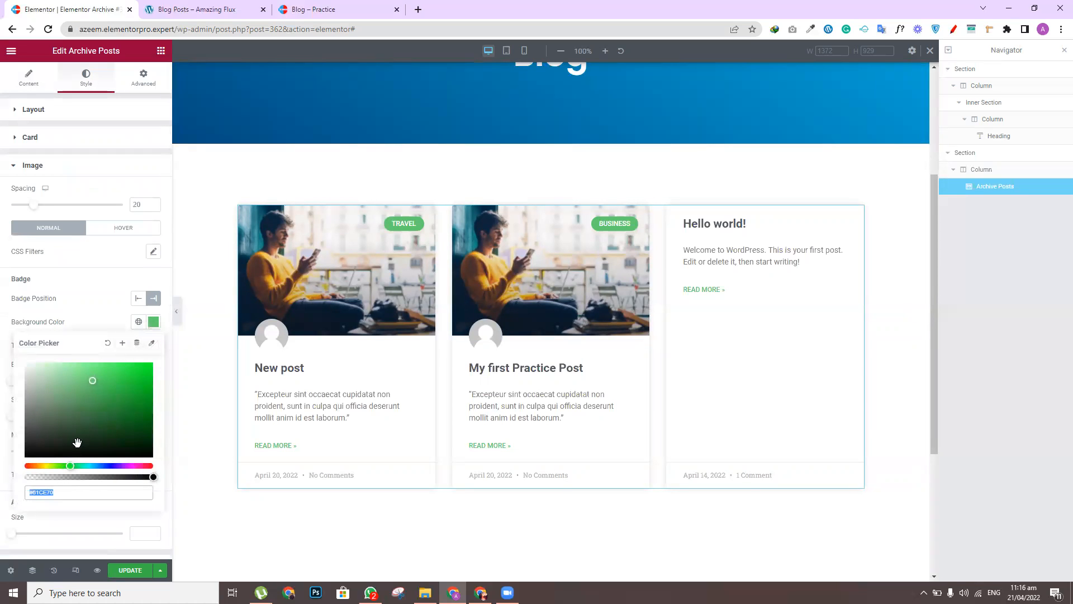
drag(70, 467, 99, 463)
drag(94, 379, 150, 367)
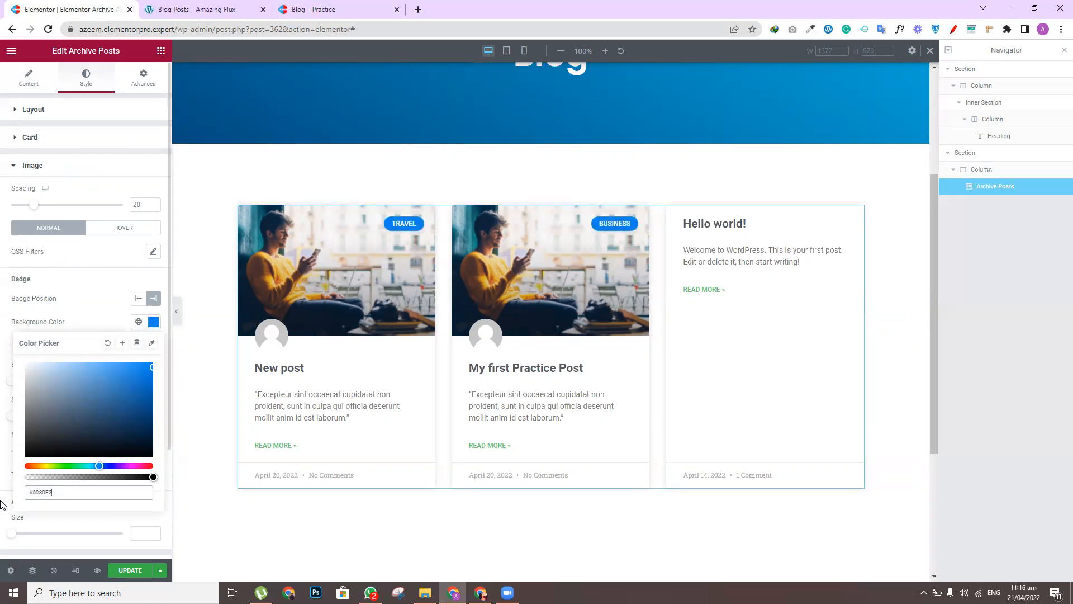
drag(1, 492, 2, 492)
click(6, 496)
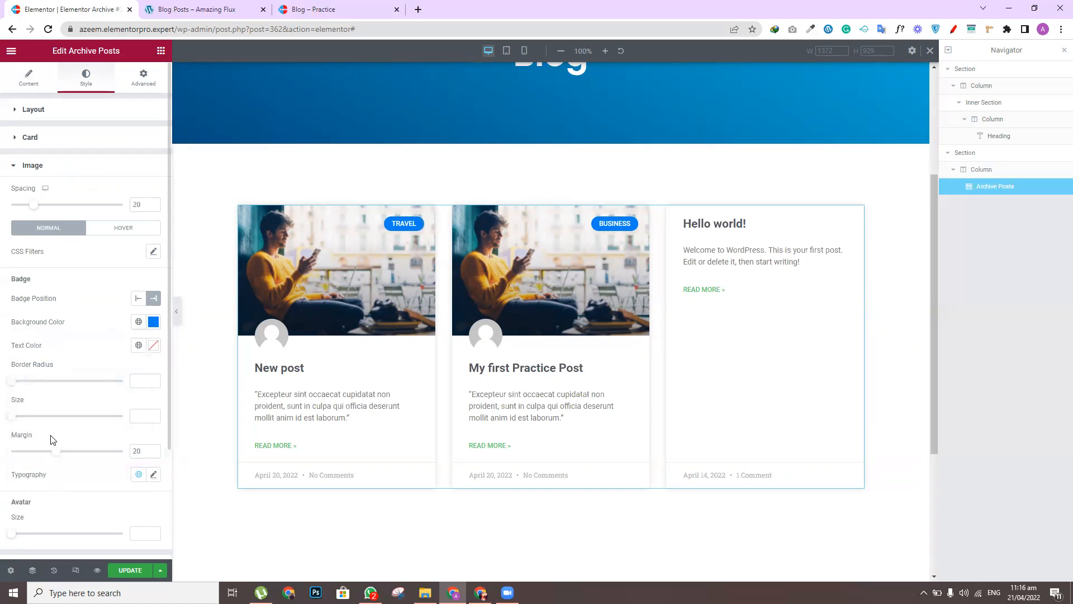
Set the Read More link colour of the archive posts to #0080F2
drag(166, 333, 115, 489)
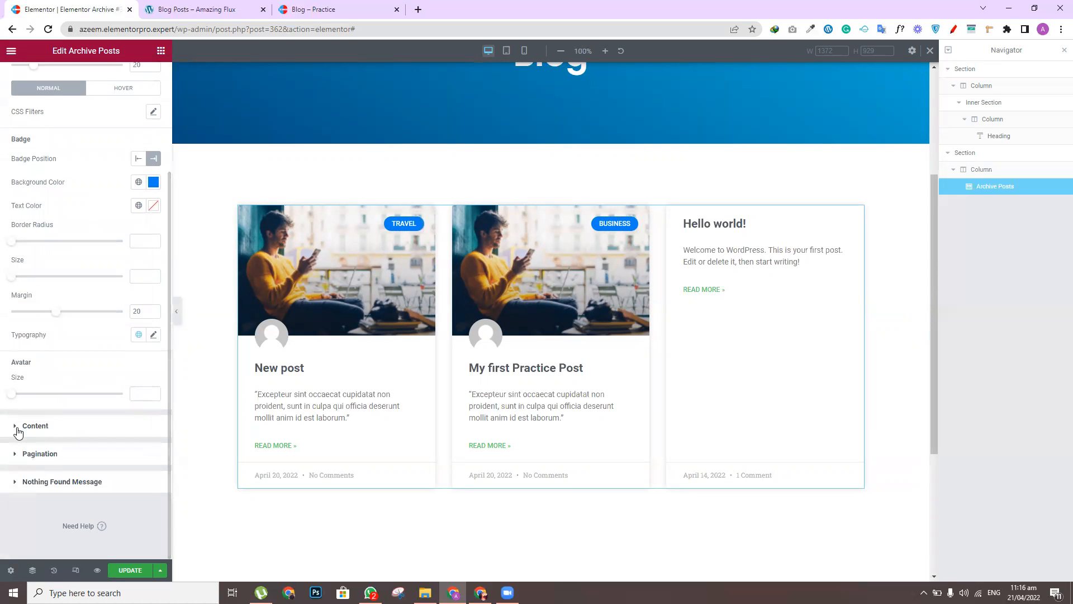
click(18, 431)
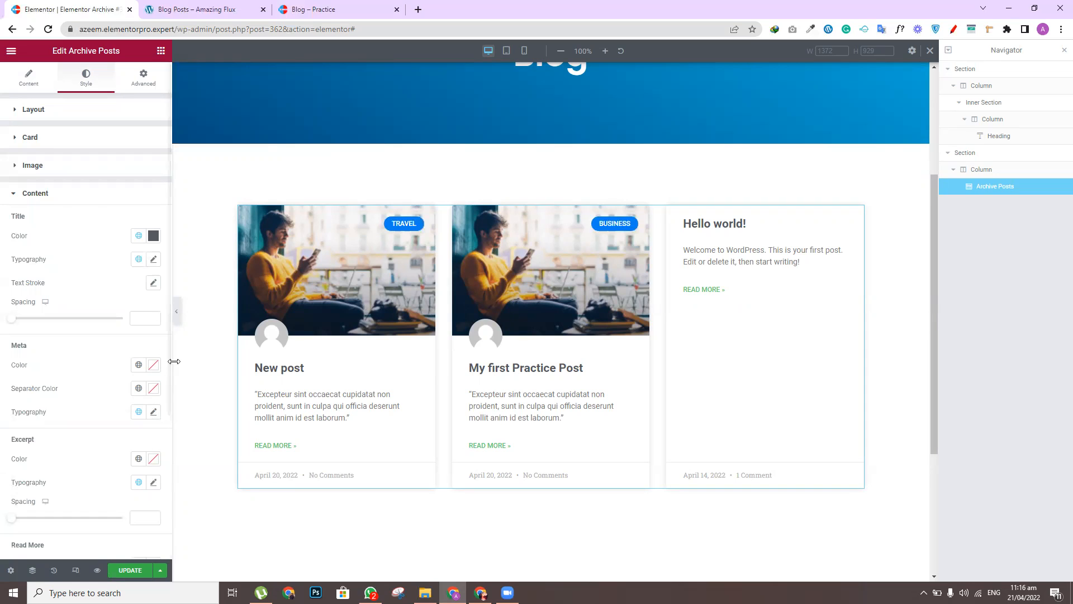
scroll(169, 365, down, 3)
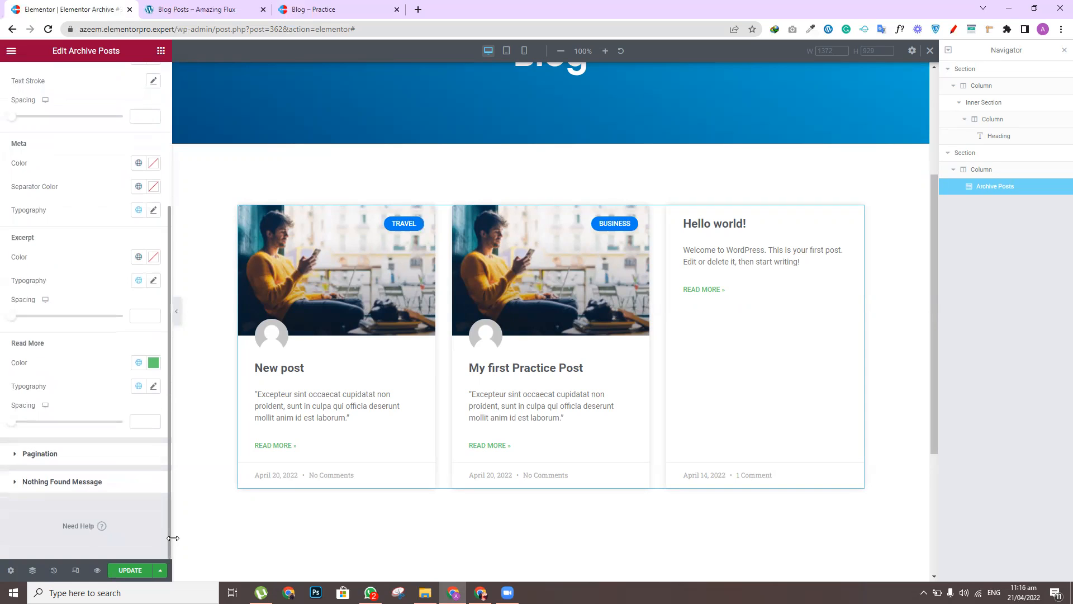
click(153, 363)
text(#0080F2)
click(2, 553)
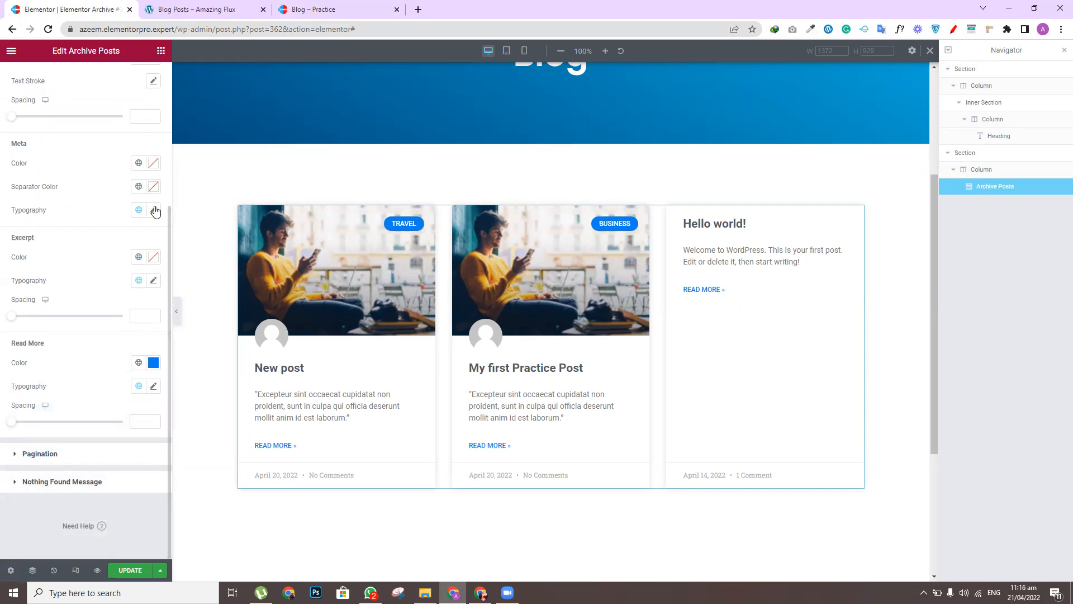
Set the post title font family to Poppins and update the template
scroll(163, 185, up, 2)
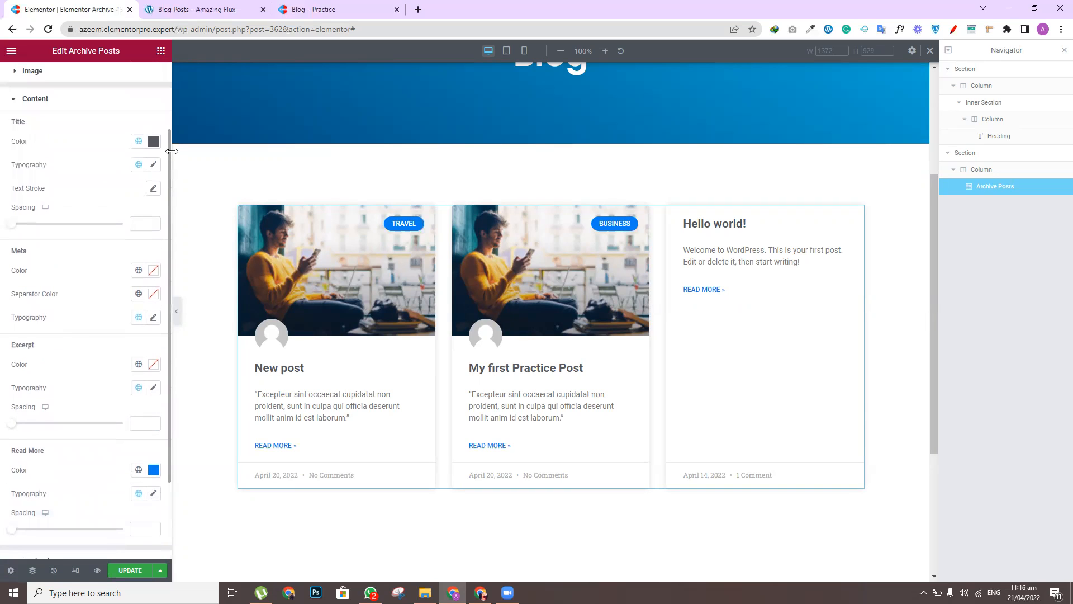
click(154, 174)
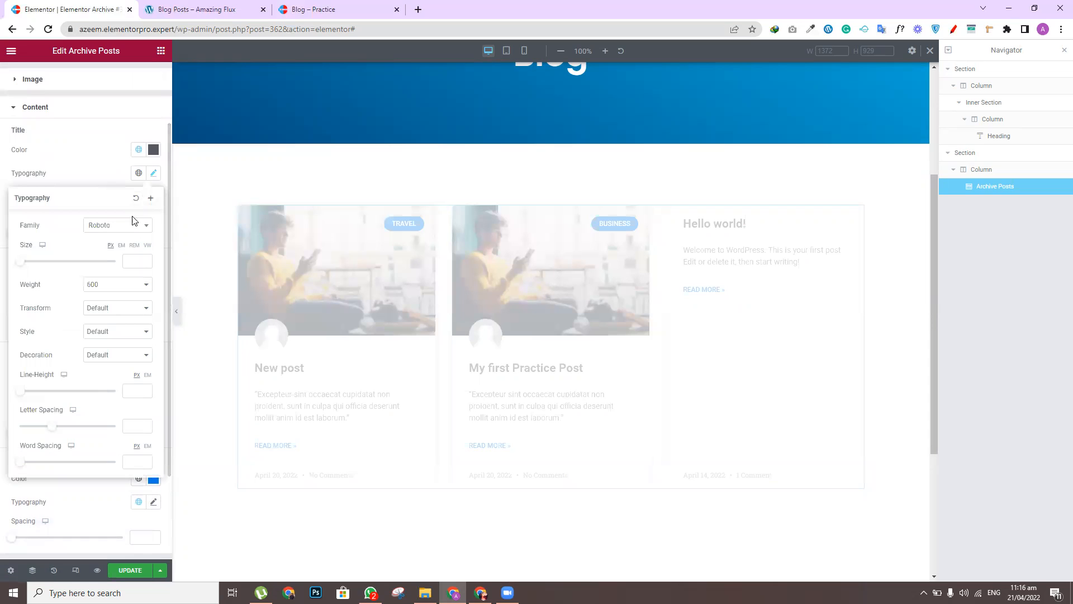
click(132, 226)
text(popp)
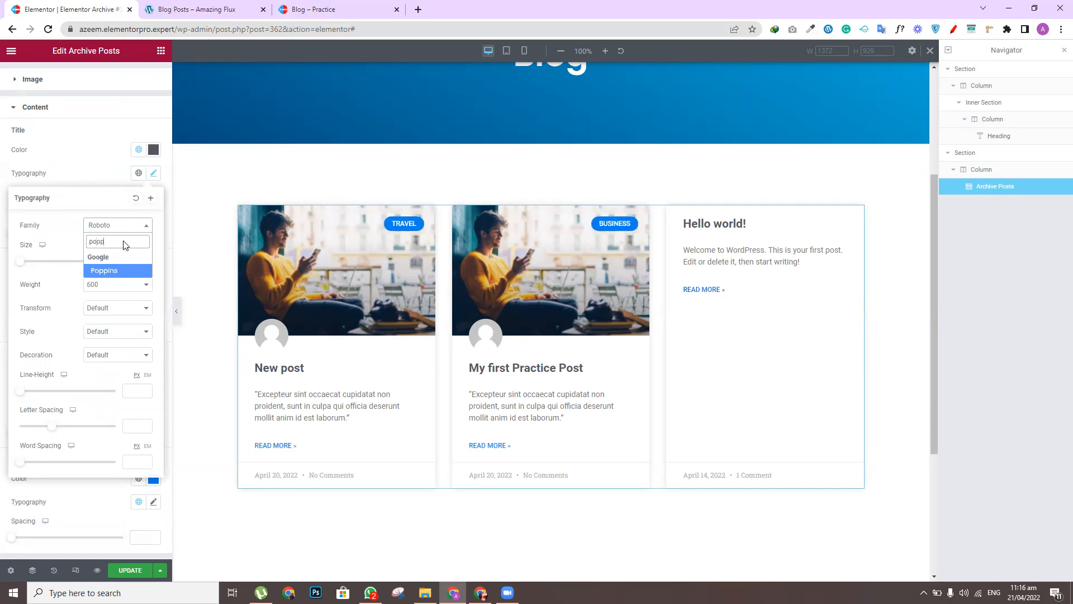
key(Return)
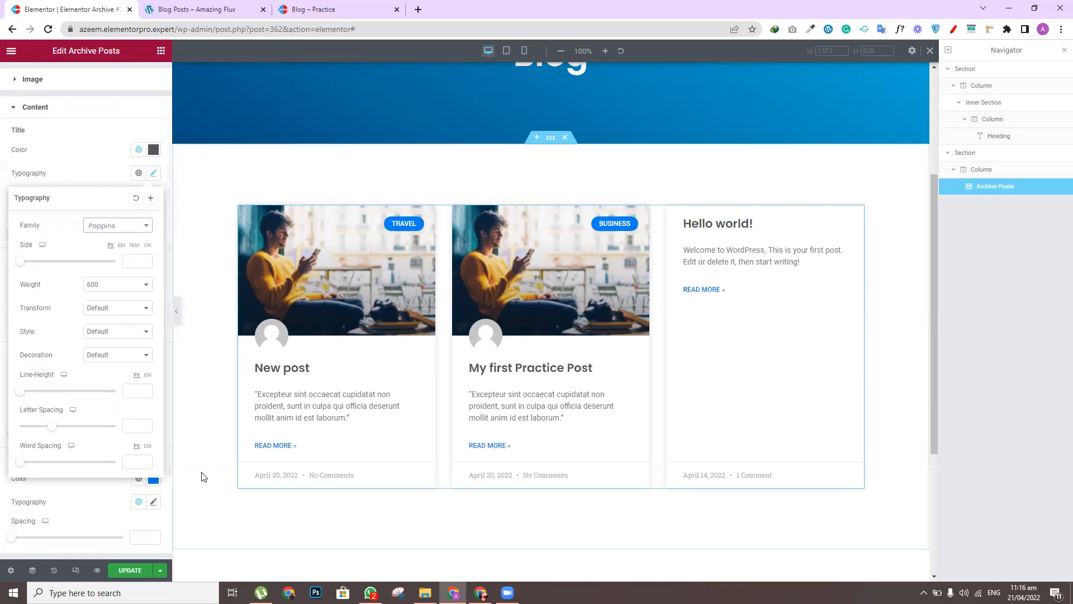
click(130, 570)
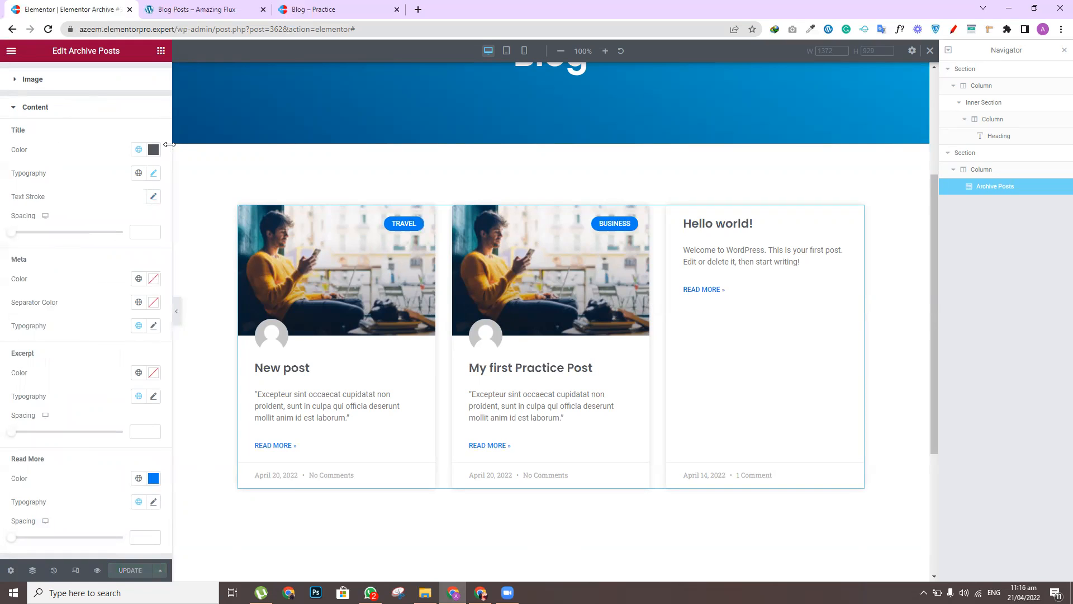
Hide the avatar on the archive post cards and update the template
scroll(4, 114, up, 2)
click(29, 77)
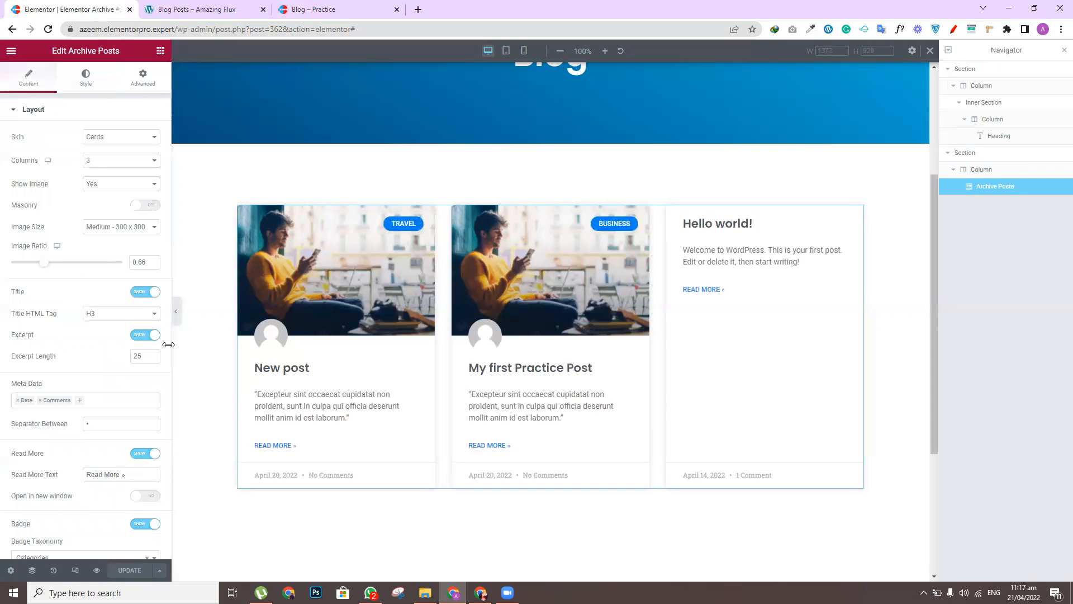
scroll(123, 481, down, 3)
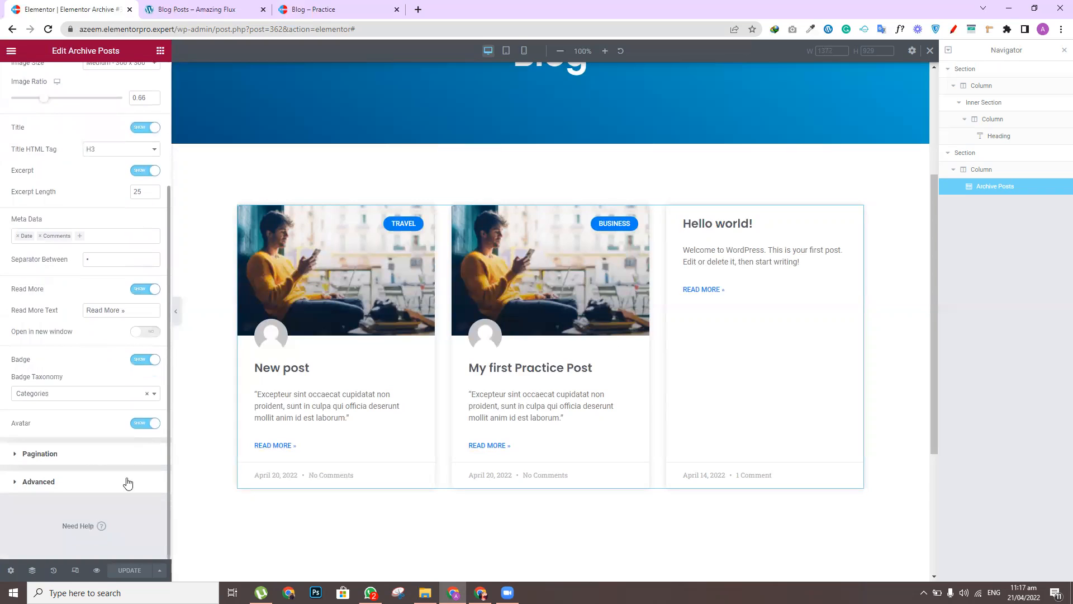
click(143, 424)
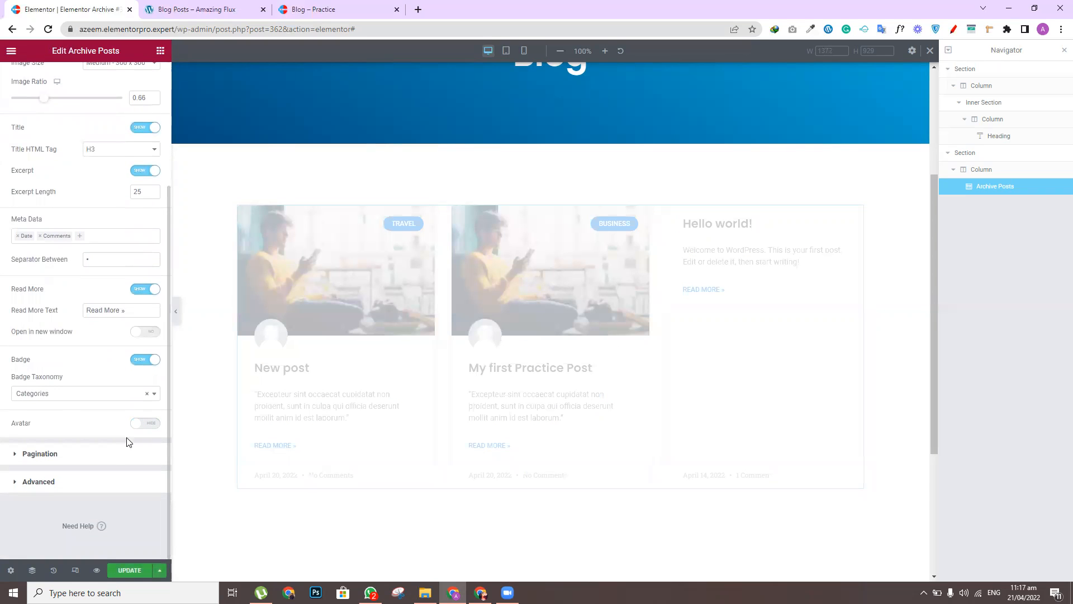
click(129, 571)
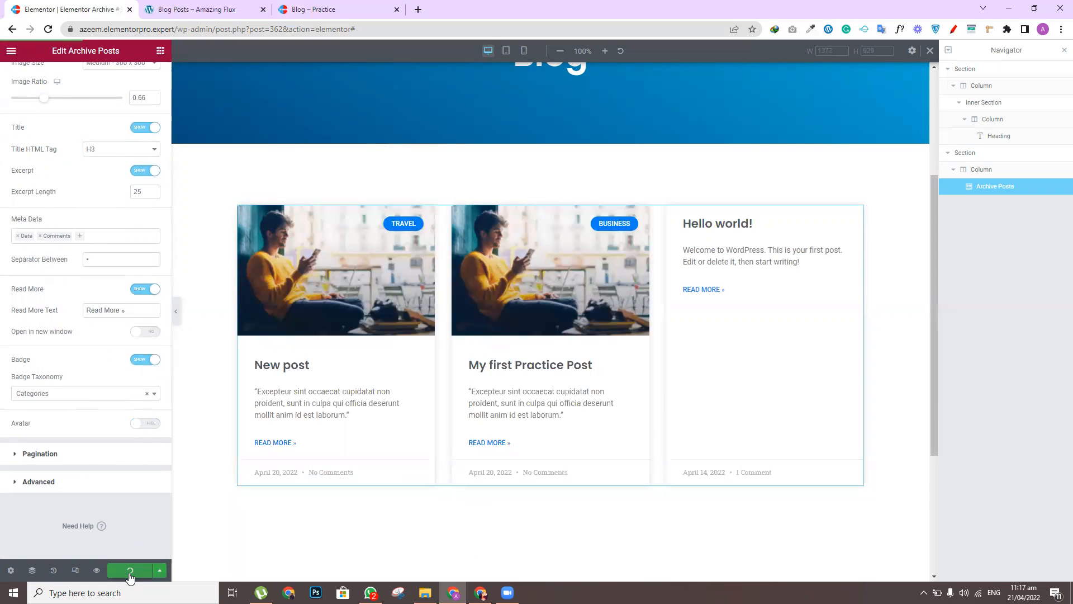
Copy the Blog banner section and paste it below the archive posts section
drag(933, 287, 943, 175)
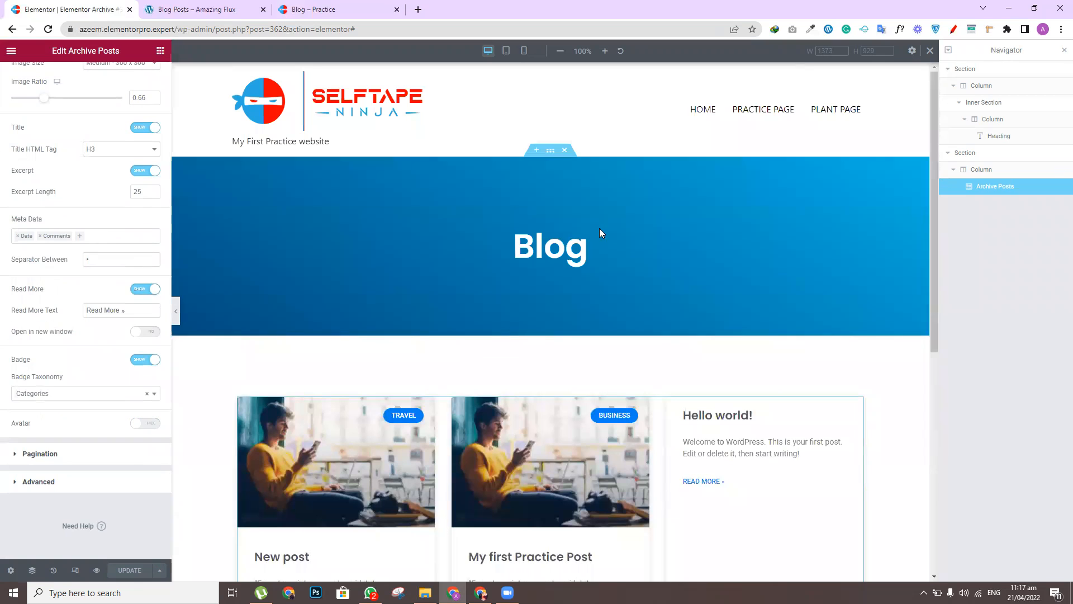
right_click(548, 151)
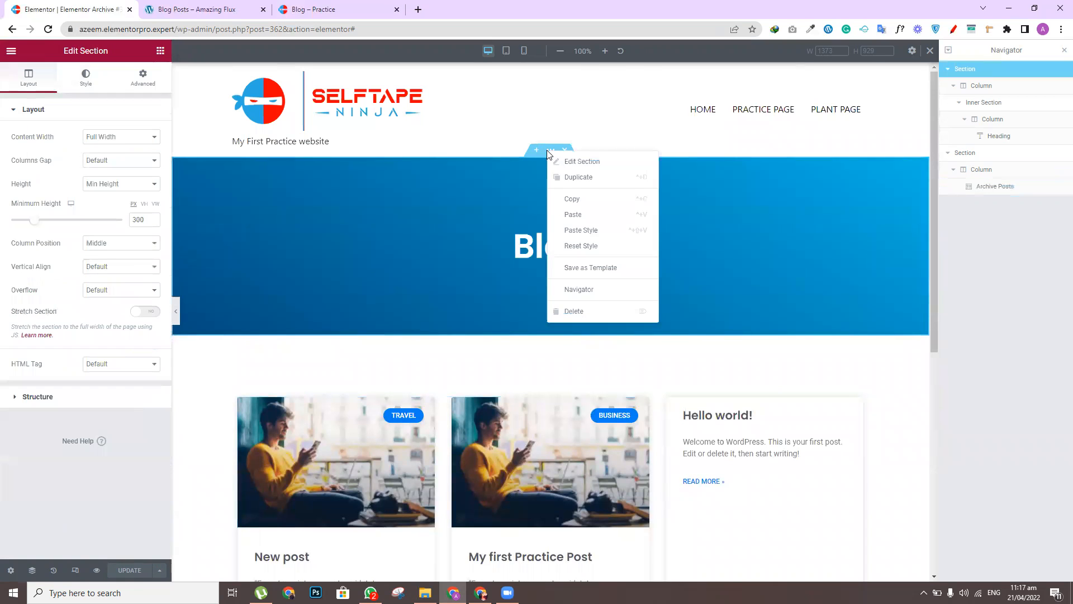
click(571, 198)
drag(933, 160, 935, 403)
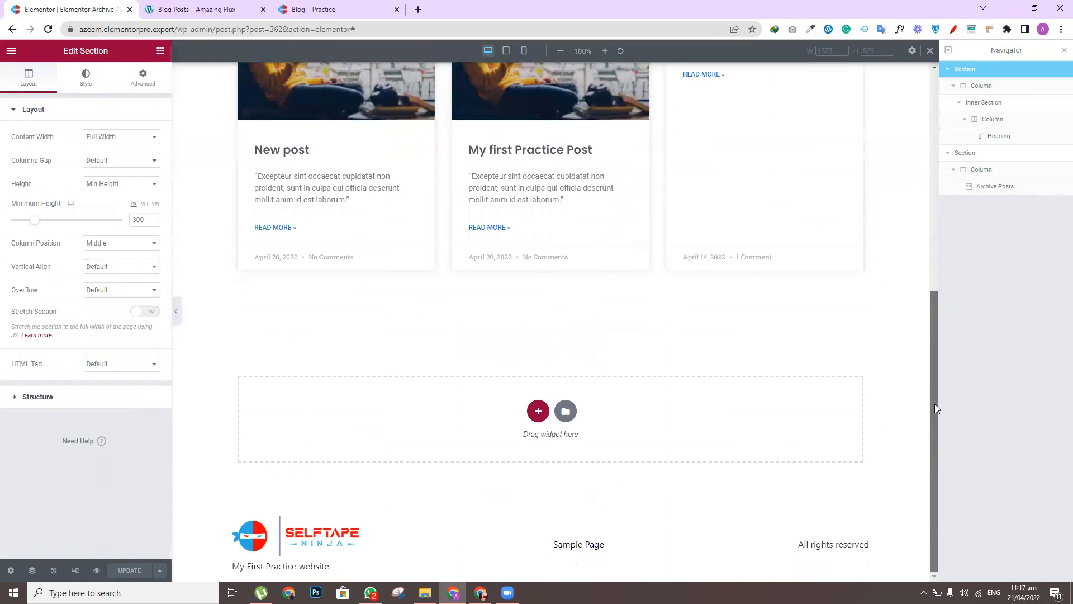
right_click(552, 410)
click(578, 422)
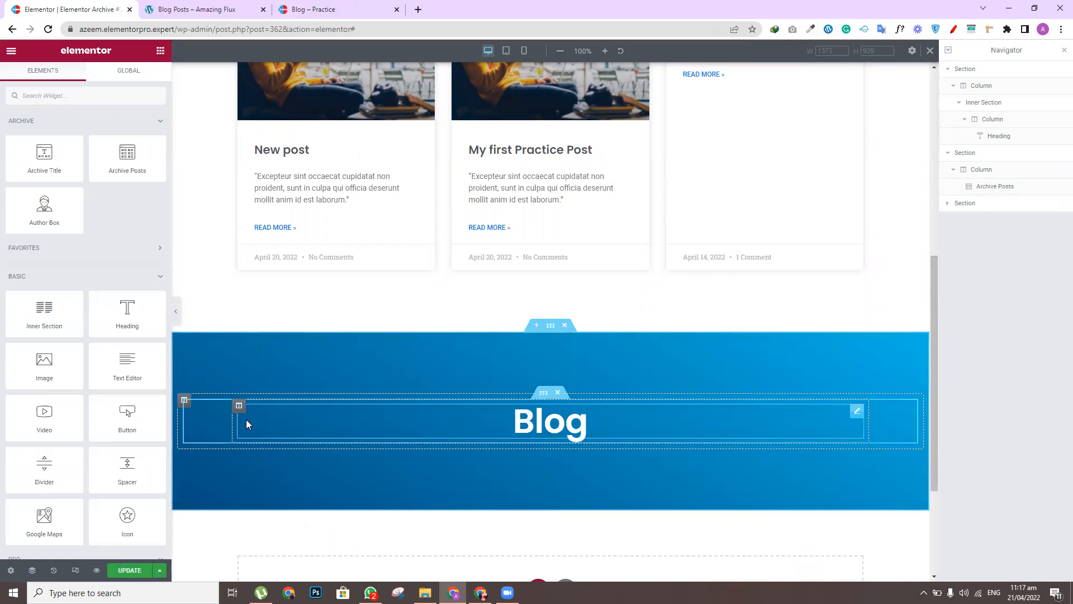
Add a new column beside the Blog heading's column in the pasted banner's inner section
click(239, 406)
right_click(239, 406)
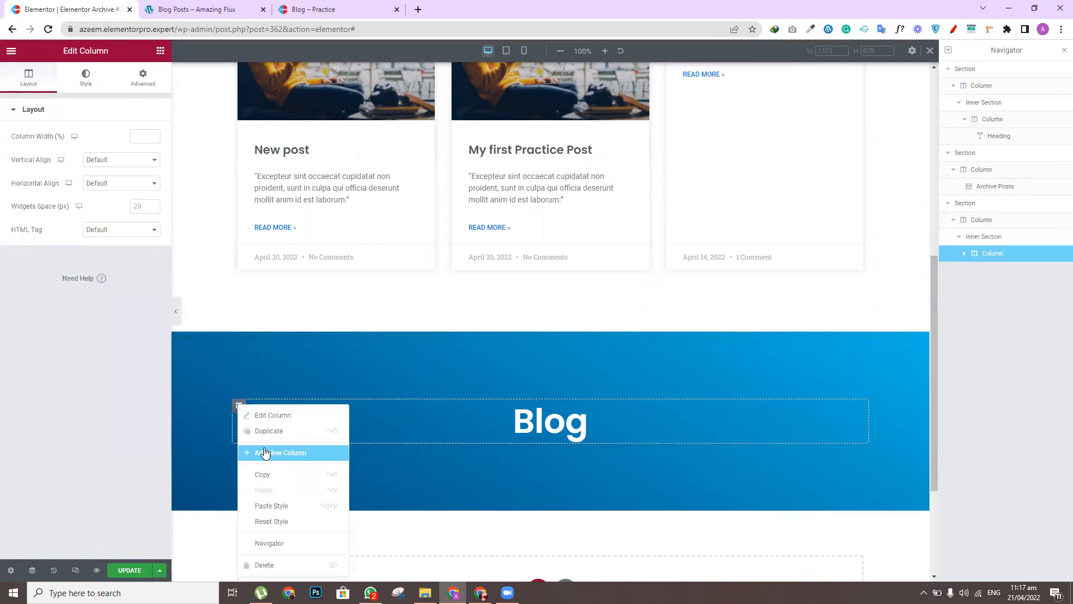
click(263, 451)
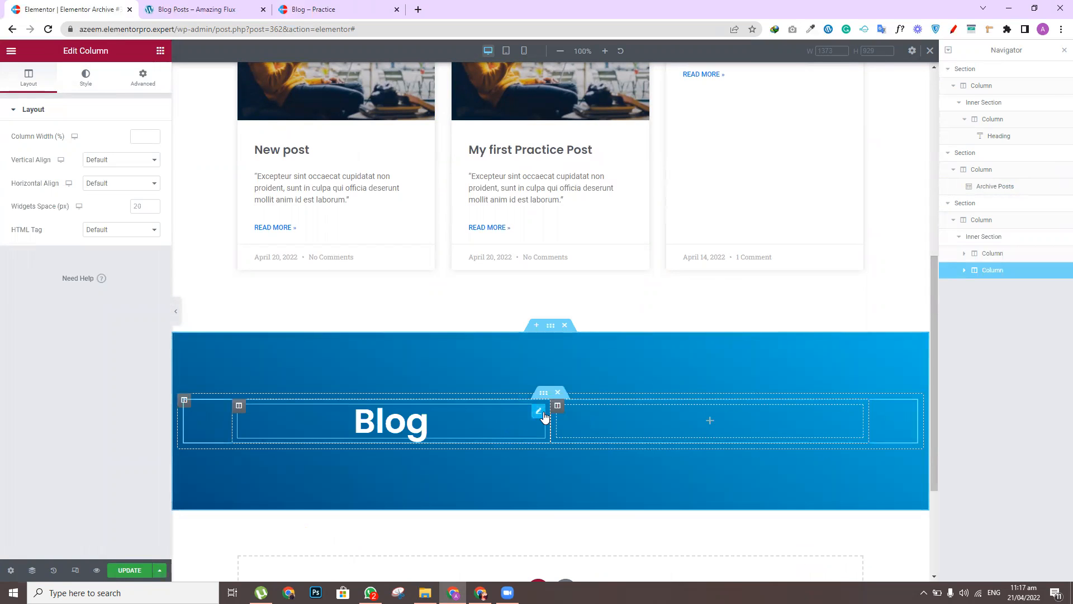
Change the heading text in the pasted banner to "Subscribe"
click(539, 413)
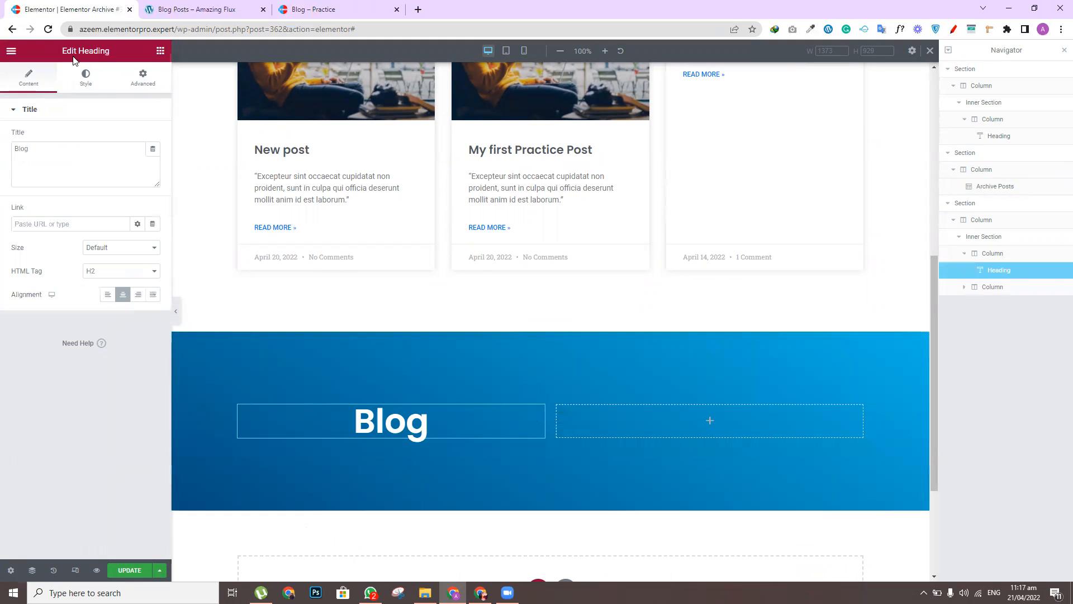
click(159, 52)
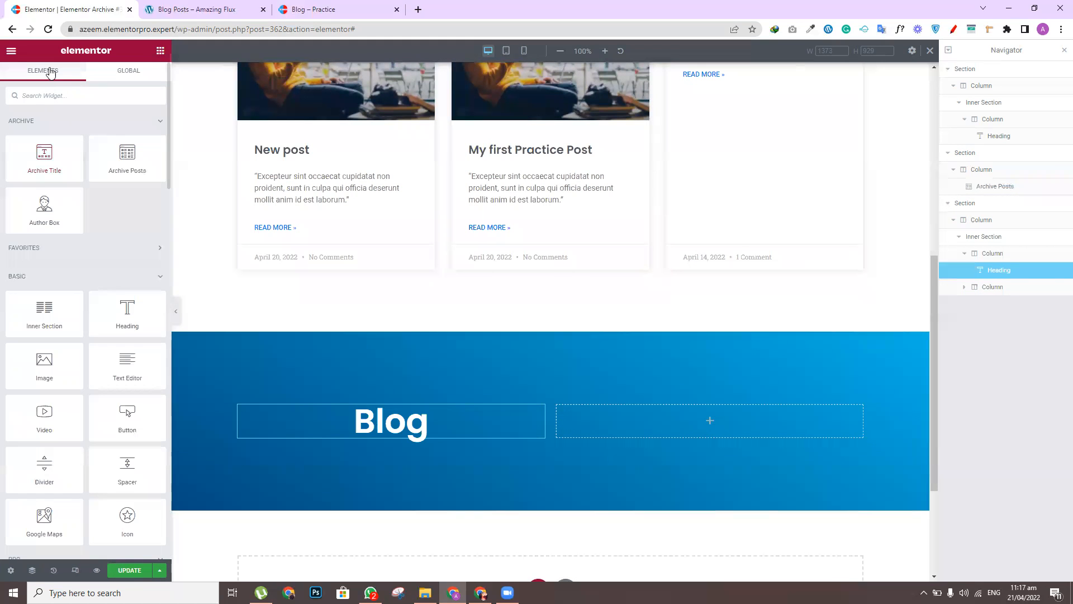
click(538, 411)
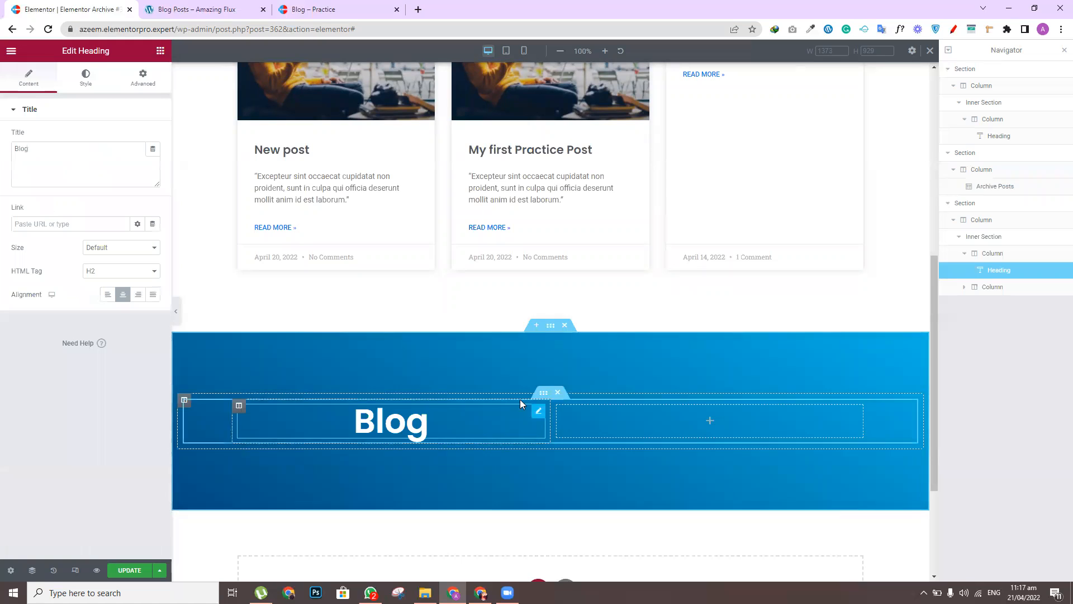
click(34, 149)
key(ctrl+a)
text(Subscribe)
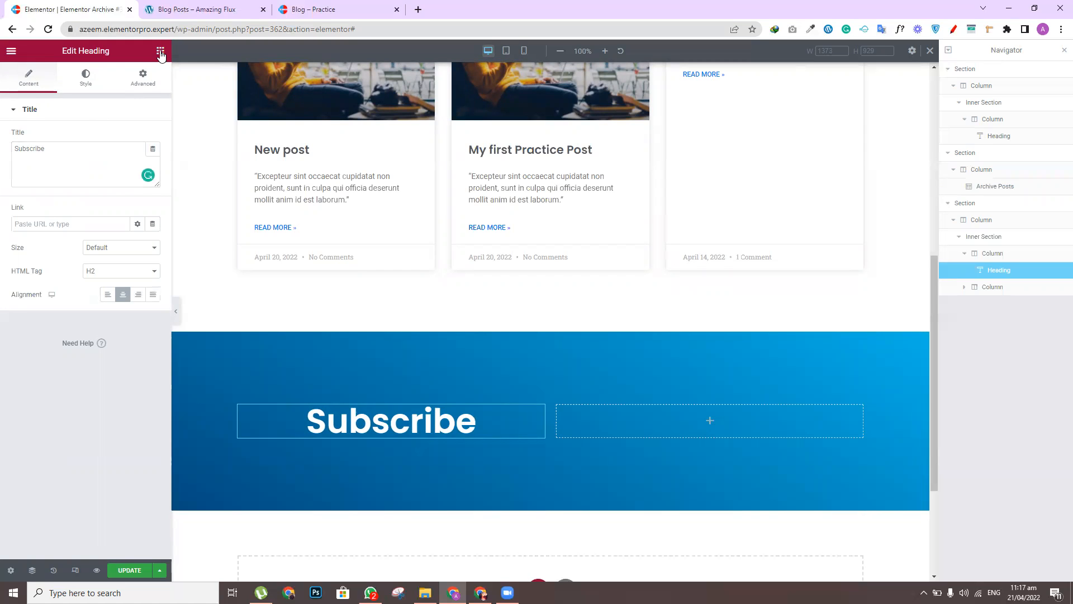
Add a Heading widget below the Subscribe heading with the text "for our daily posts"
click(161, 50)
mouse_move(117, 369)
mouse_down()
mouse_move(377, 445)
mouse_move(125, 361)
mouse_up()
drag(128, 313, 355, 441)
triple_click(119, 150)
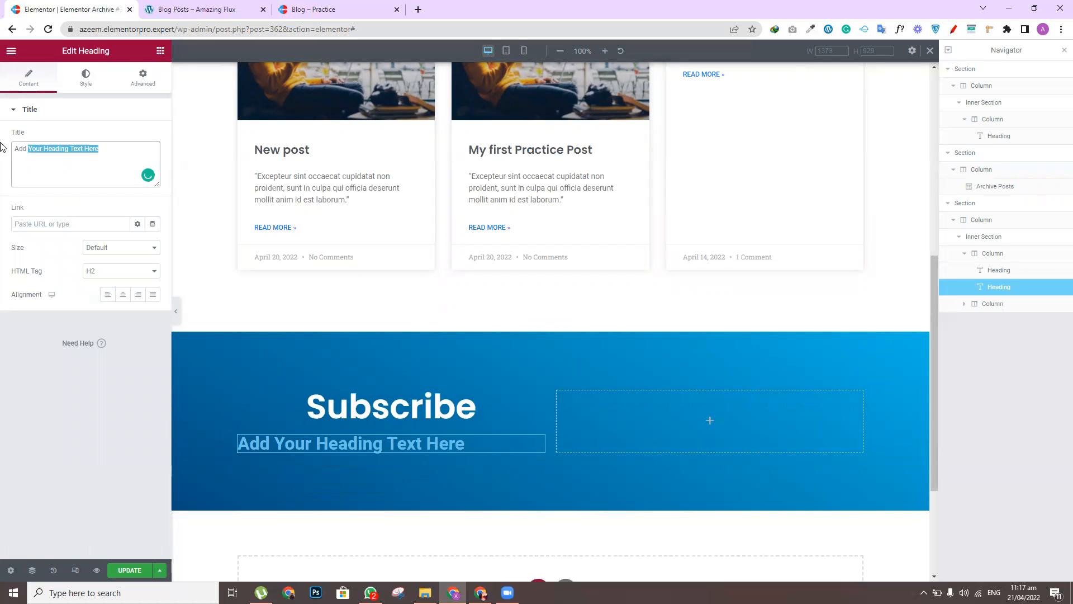
text(for)
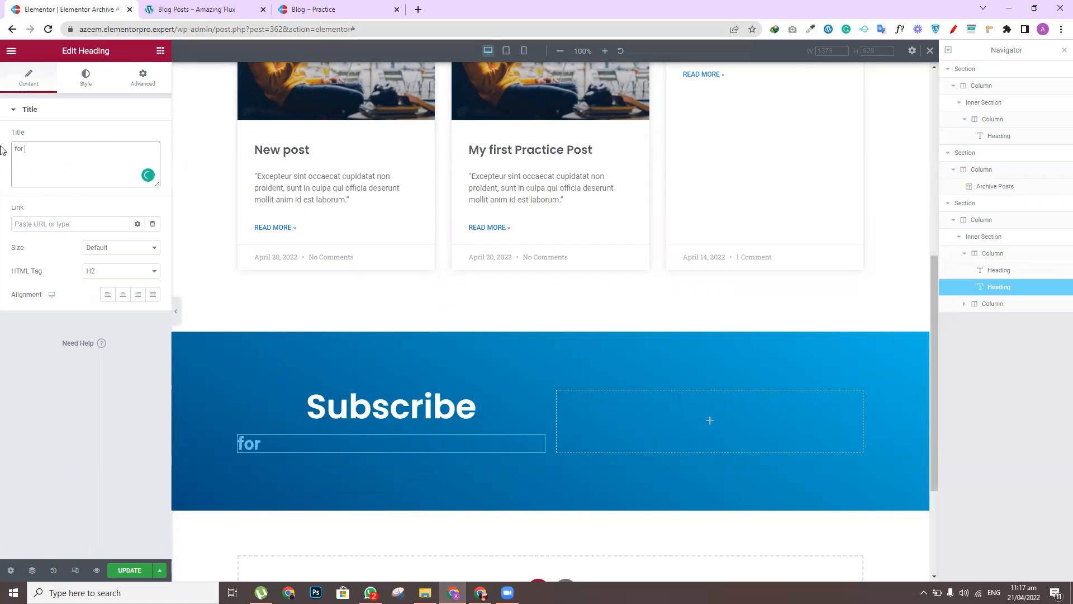
text( our daily posts)
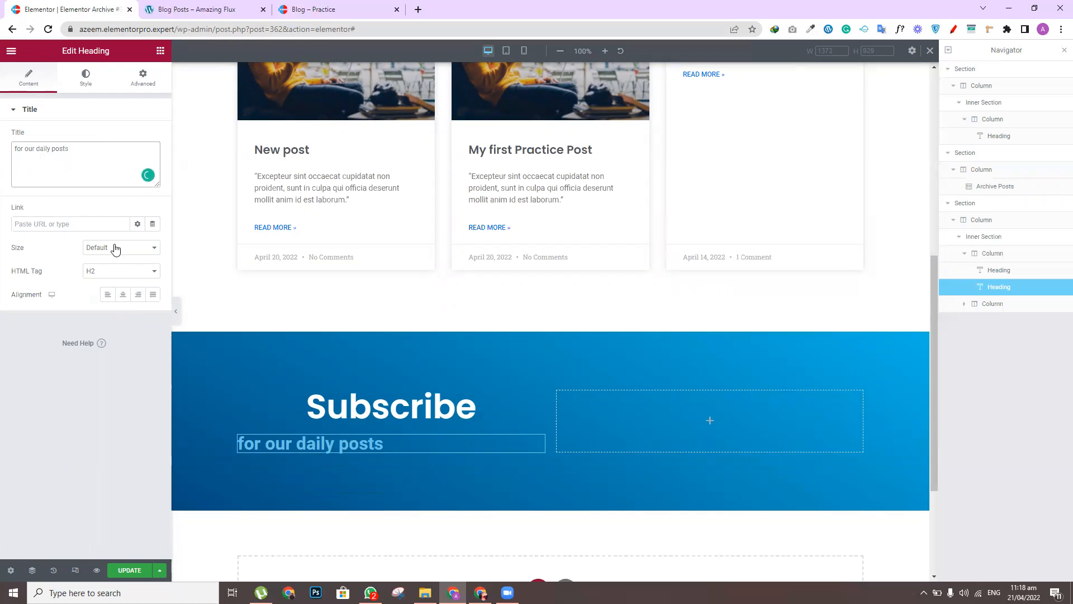
Style the "for our daily posts" heading with white #FFFFFF text and the Poppins font family
click(86, 78)
click(152, 136)
drag(87, 187, 5, 180)
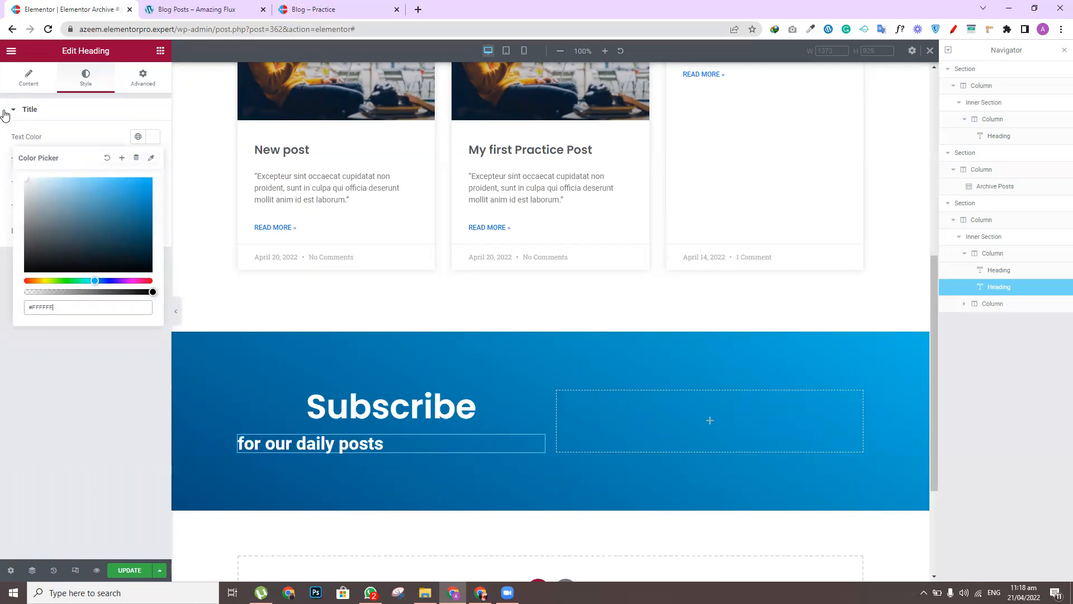
click(52, 396)
click(152, 161)
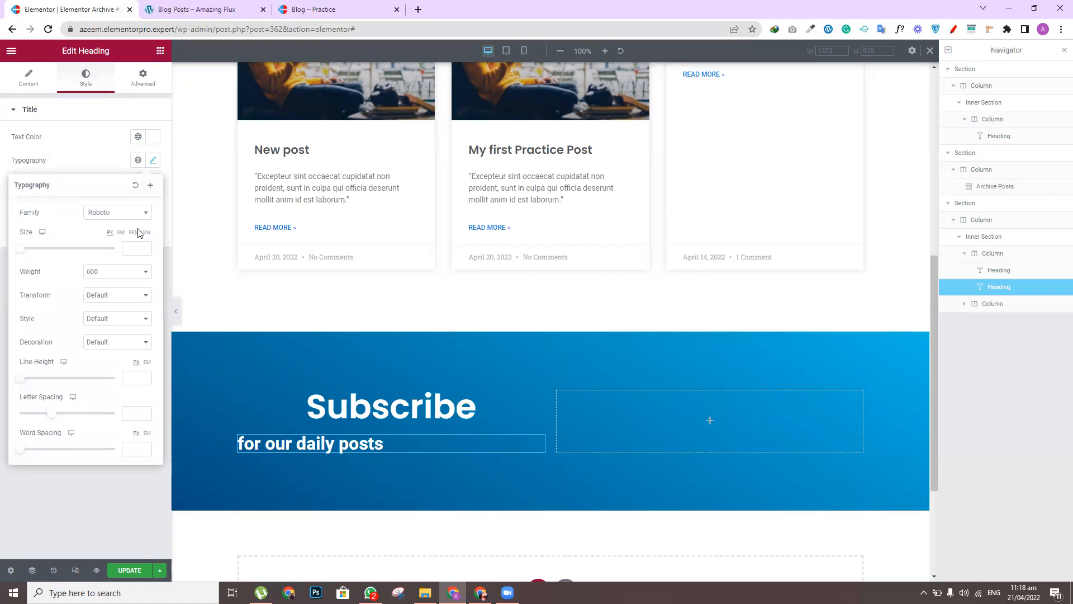
click(126, 216)
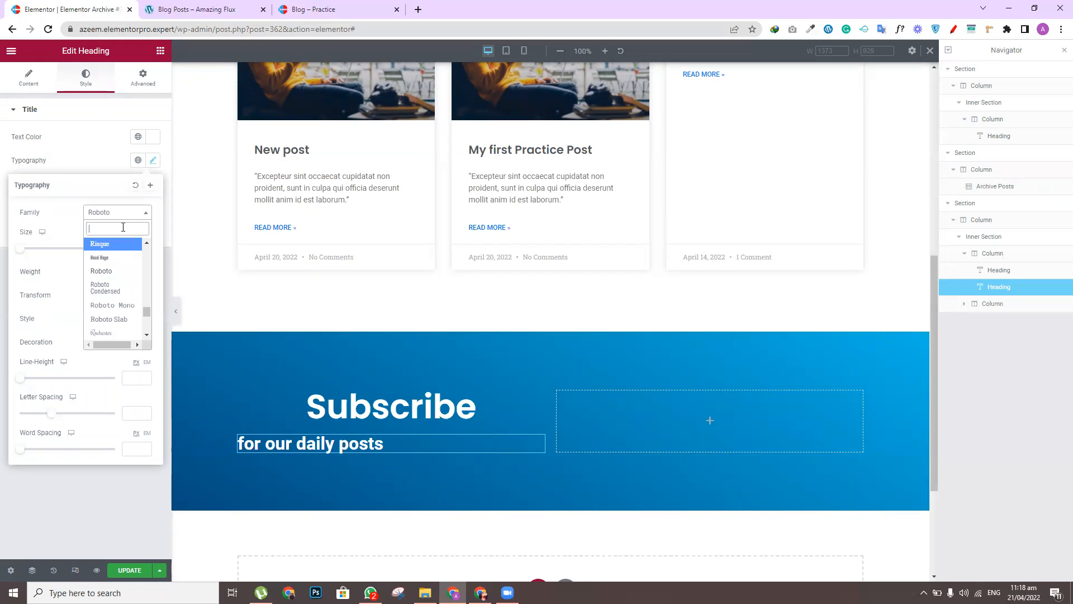
text(poppins)
key(Return)
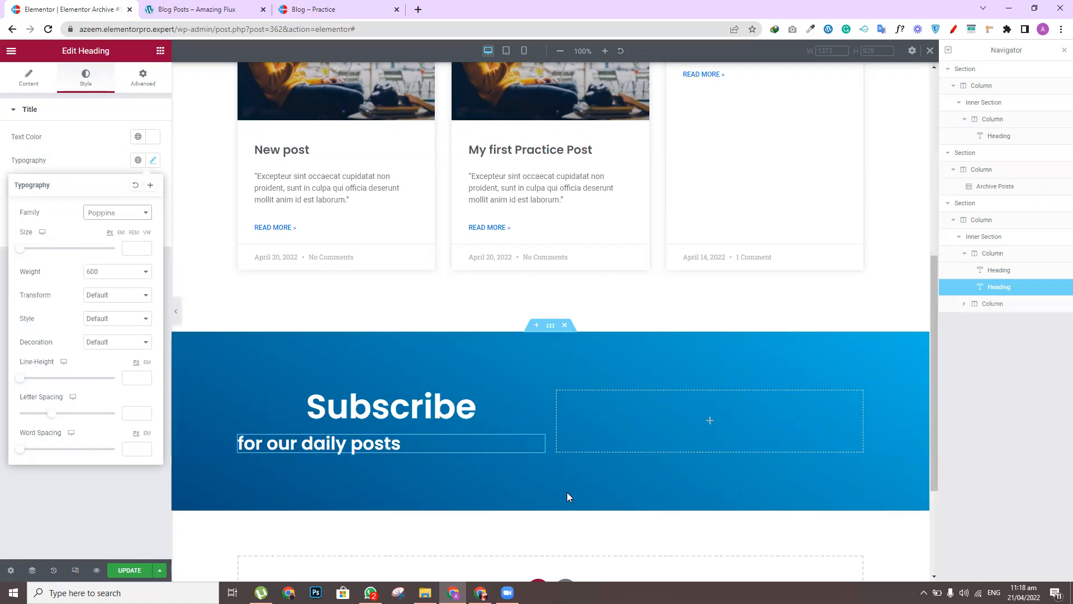
Left-align the Subscribe heading and update the template
click(537, 401)
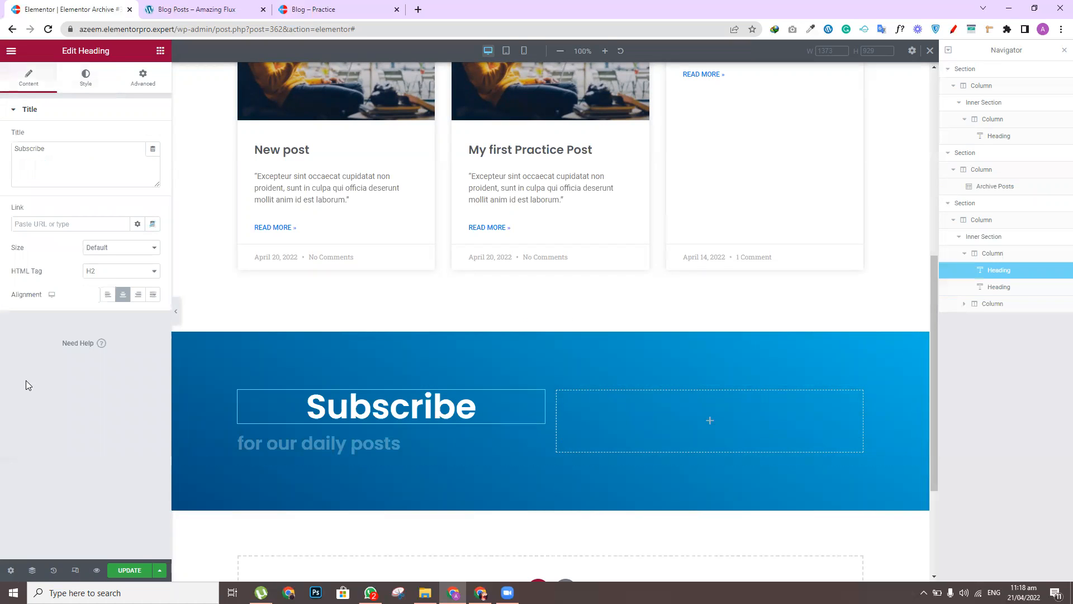
click(108, 295)
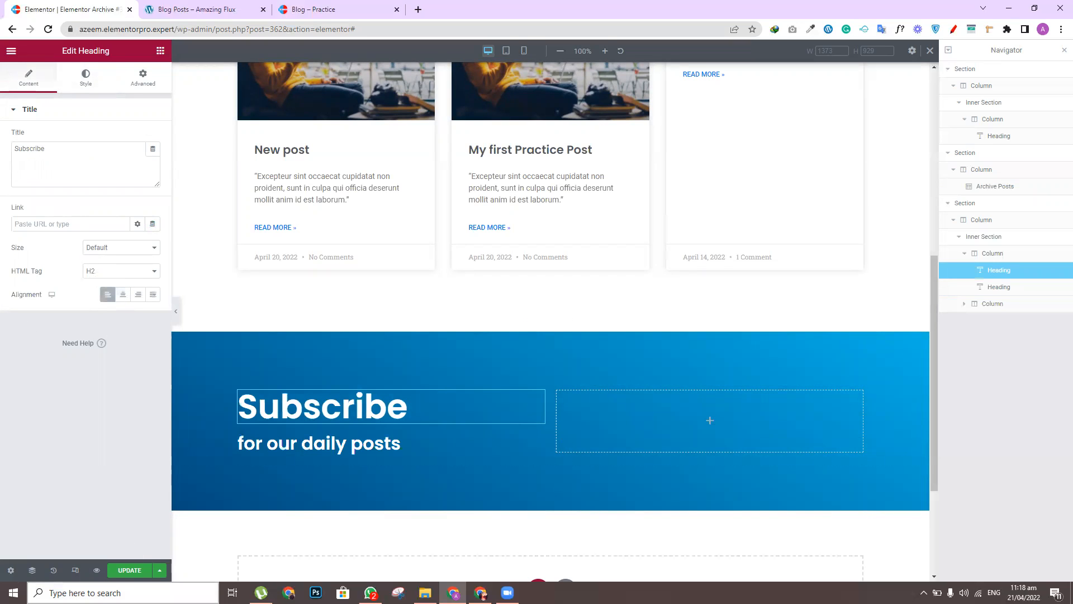
click(122, 577)
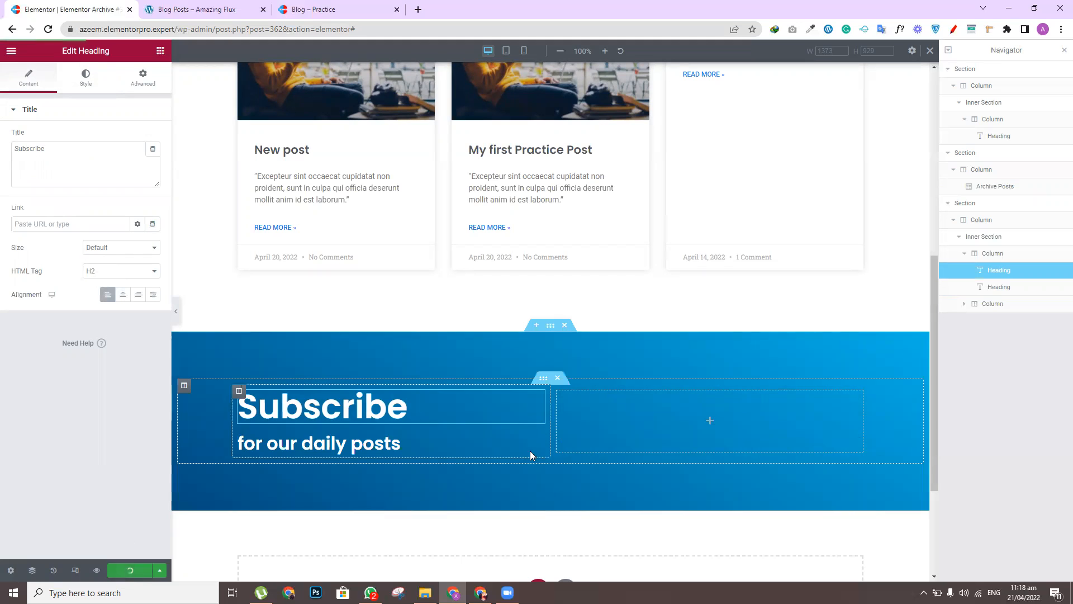
Set the width of the column holding the Subscribe headings to 40%
click(240, 393)
click(146, 134)
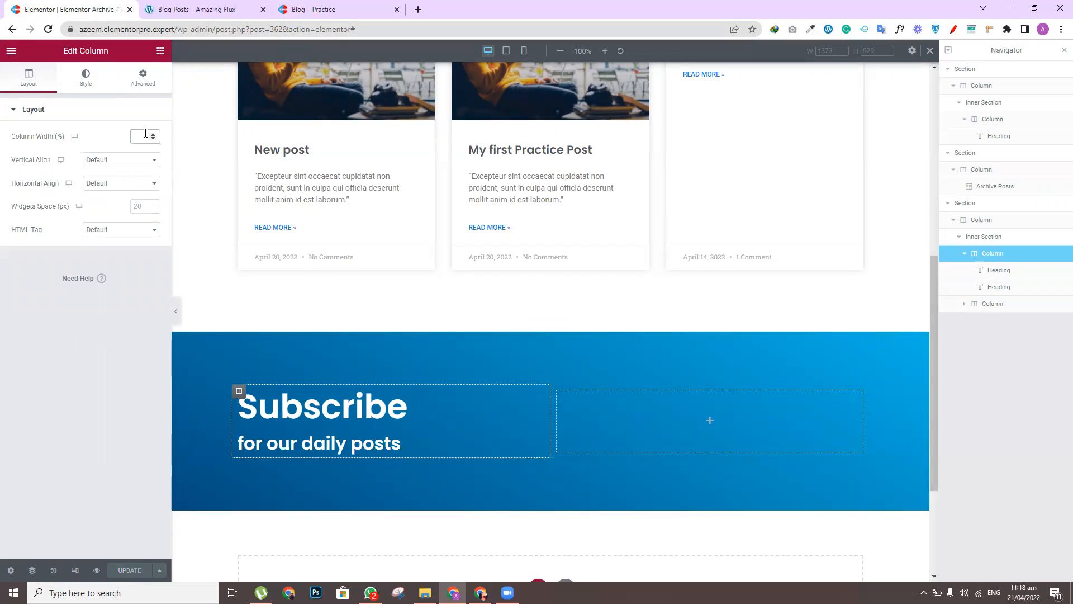
text(40)
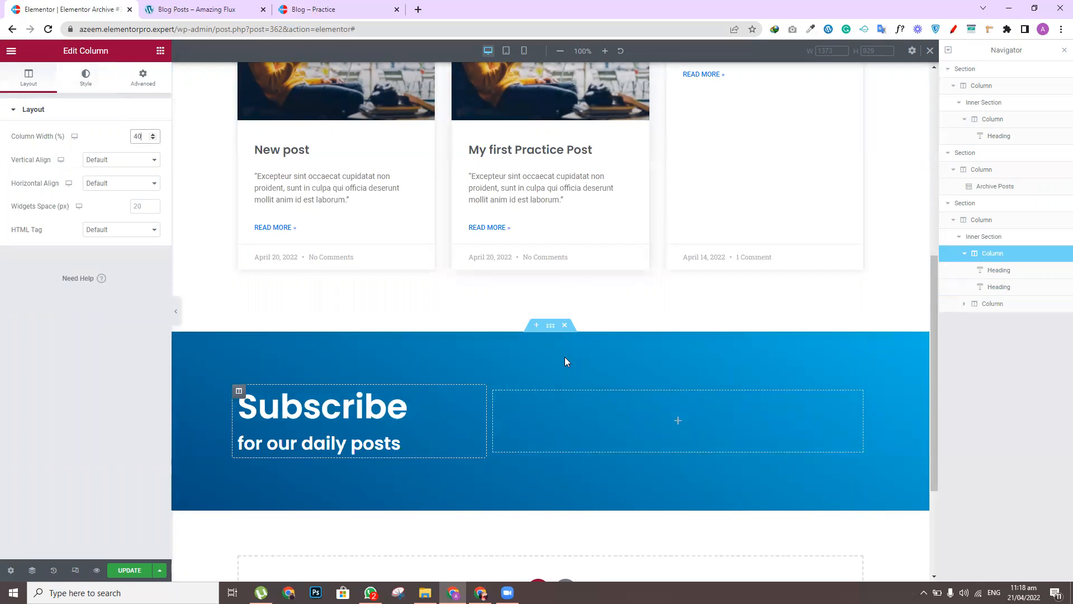
Place a Form widget in the empty column beside the Subscribe headings
click(161, 51)
text(form)
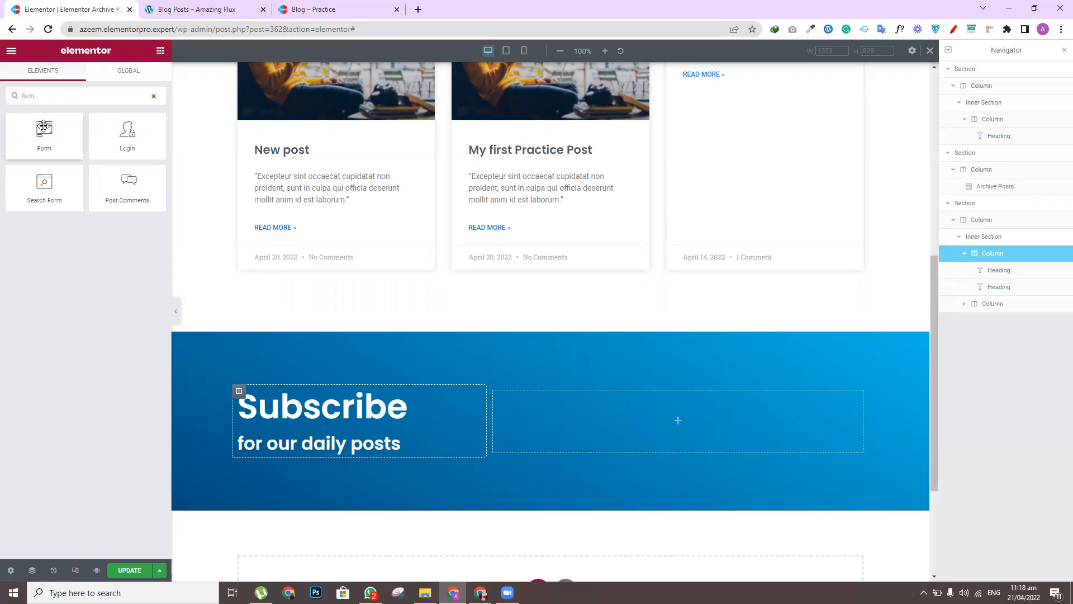
drag(44, 134, 713, 420)
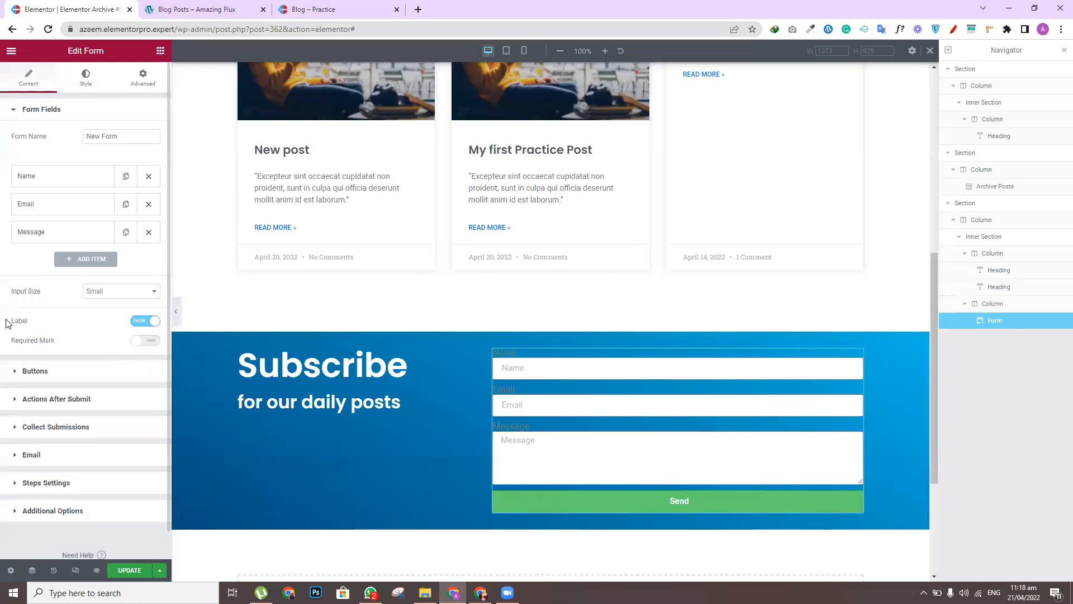
Remove the Message and Name fields from the subscribe form and hide its field labels
click(149, 232)
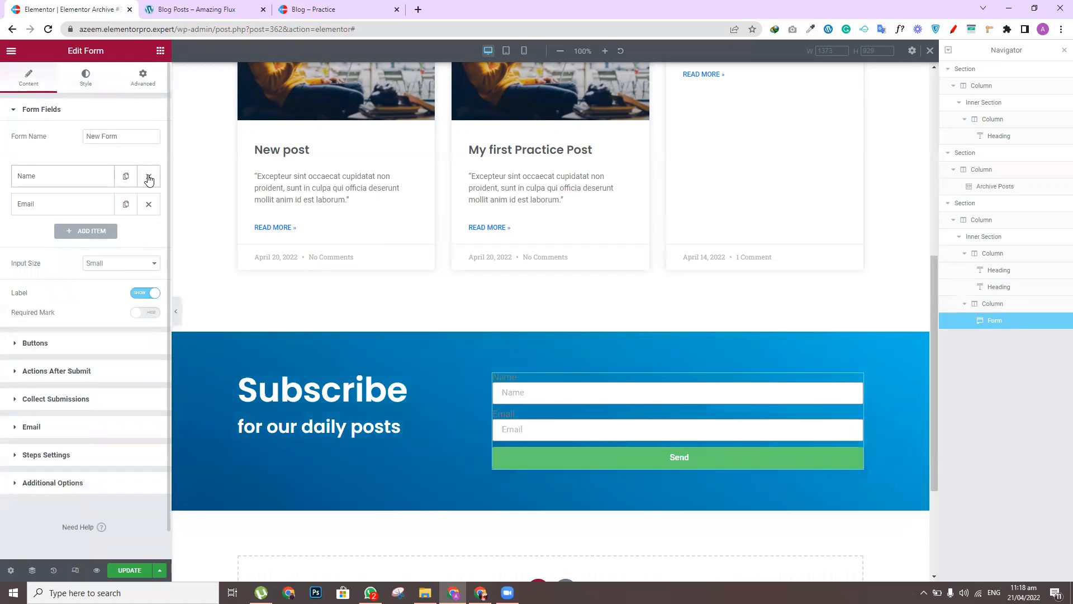
click(148, 176)
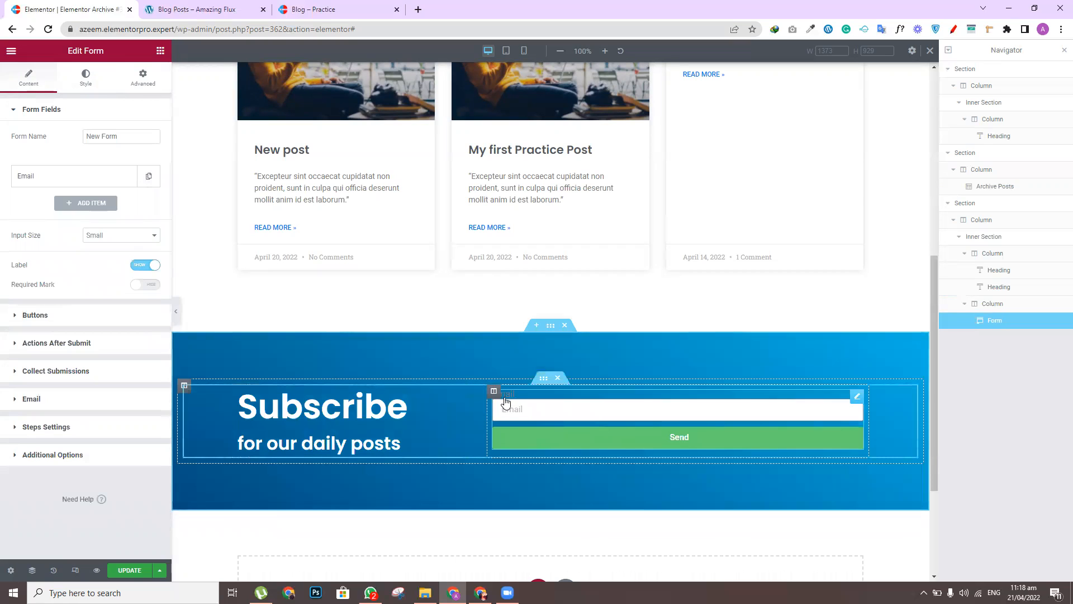
click(144, 265)
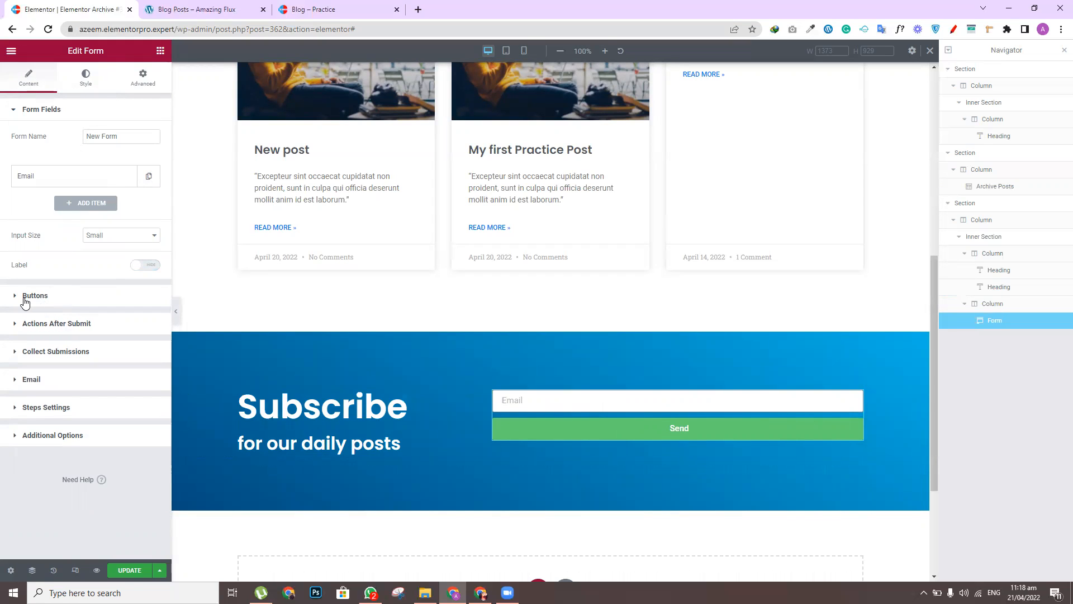
Set the form's Email field to 60% column width and its submit button to 40%
click(87, 178)
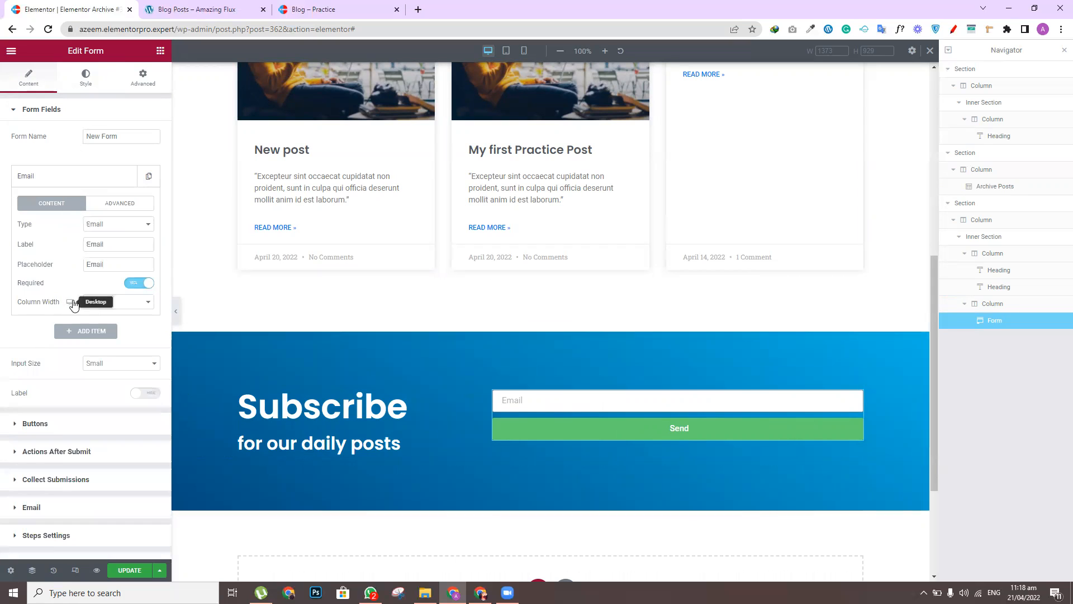
click(106, 302)
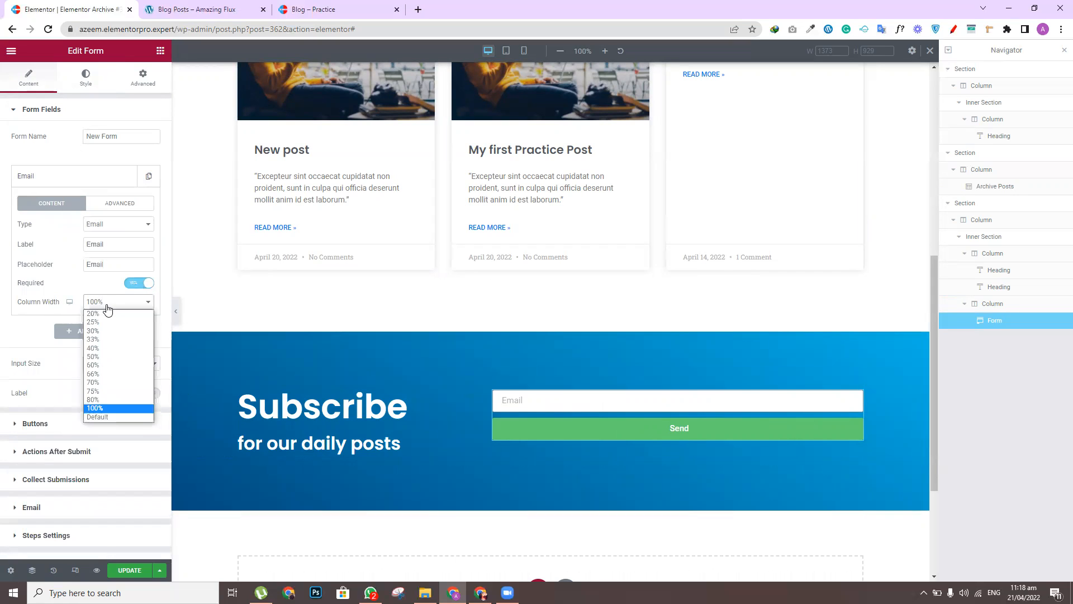
click(97, 365)
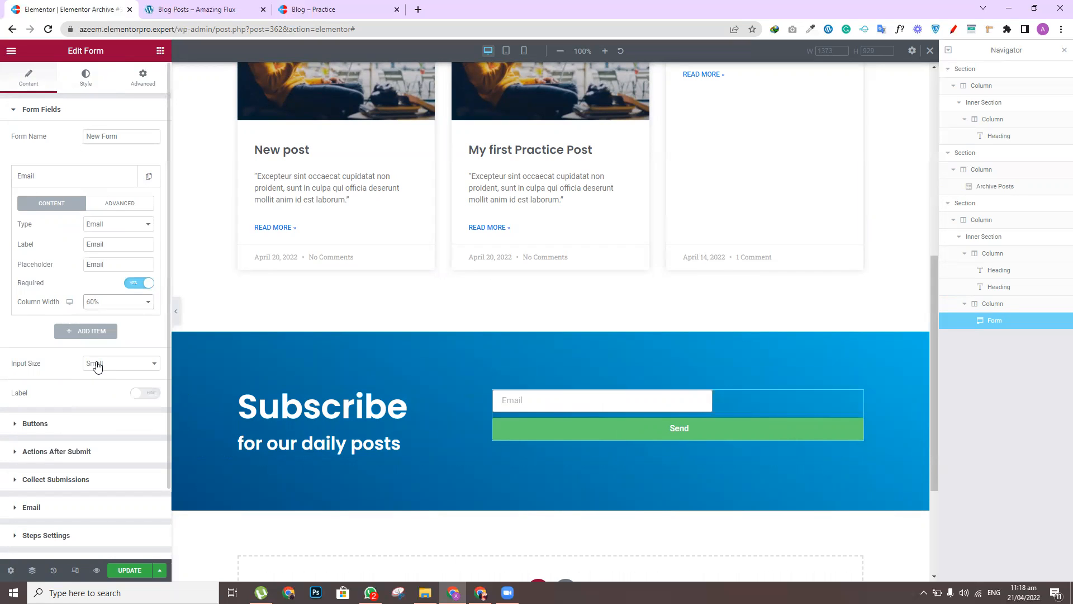
click(33, 426)
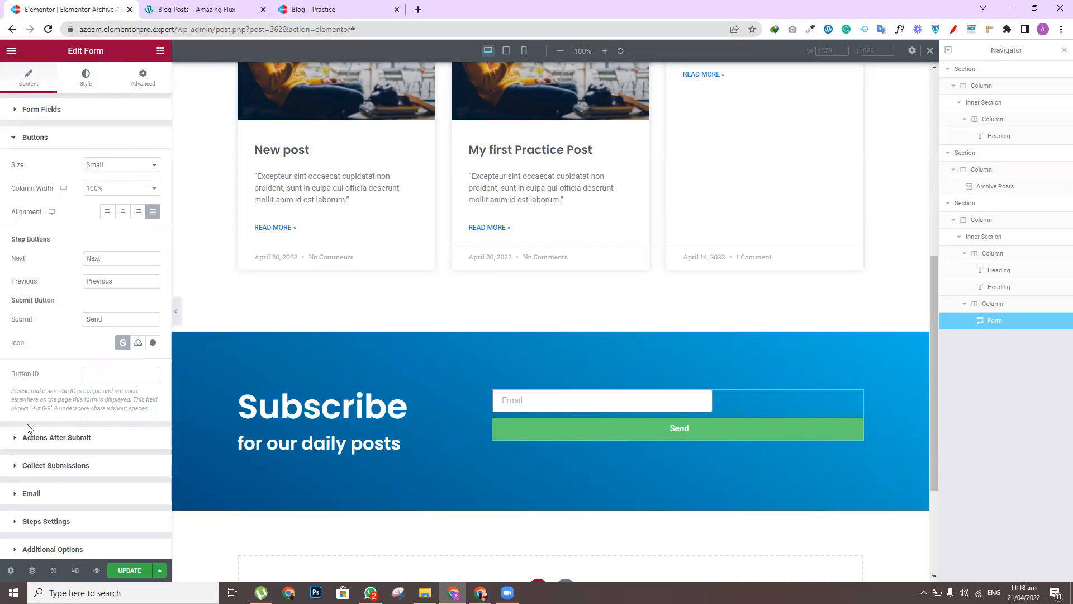
click(117, 193)
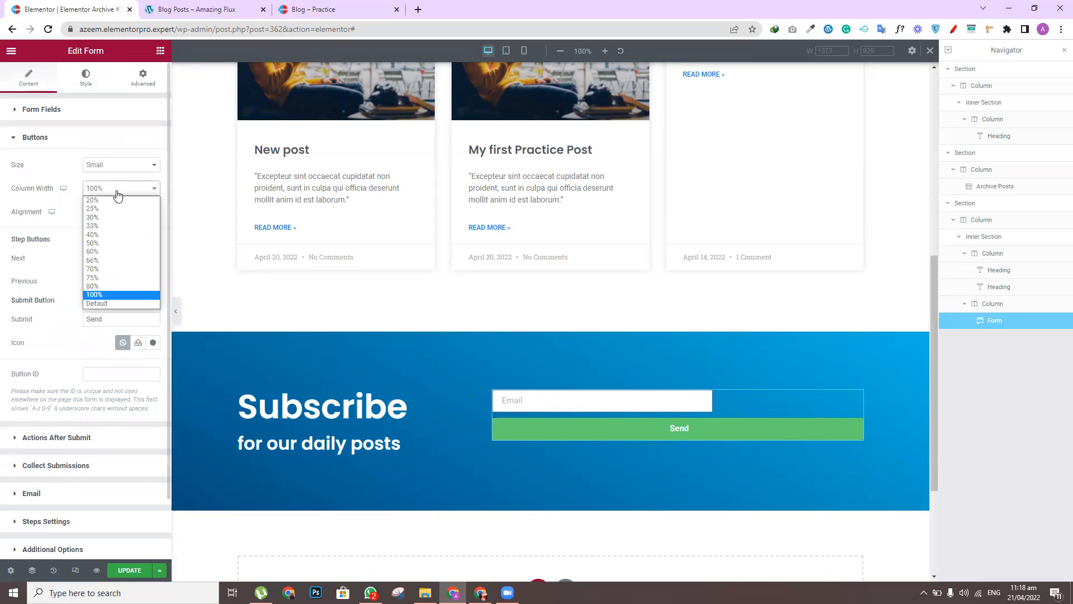
click(92, 235)
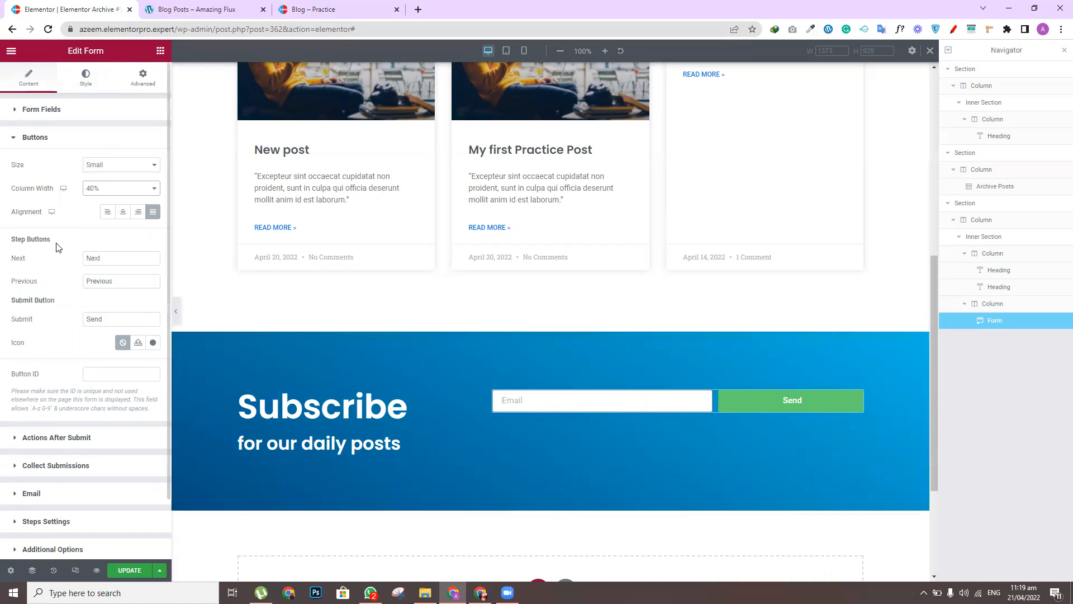
Set the subscribe form's columns gap and rows gap to 0
click(83, 84)
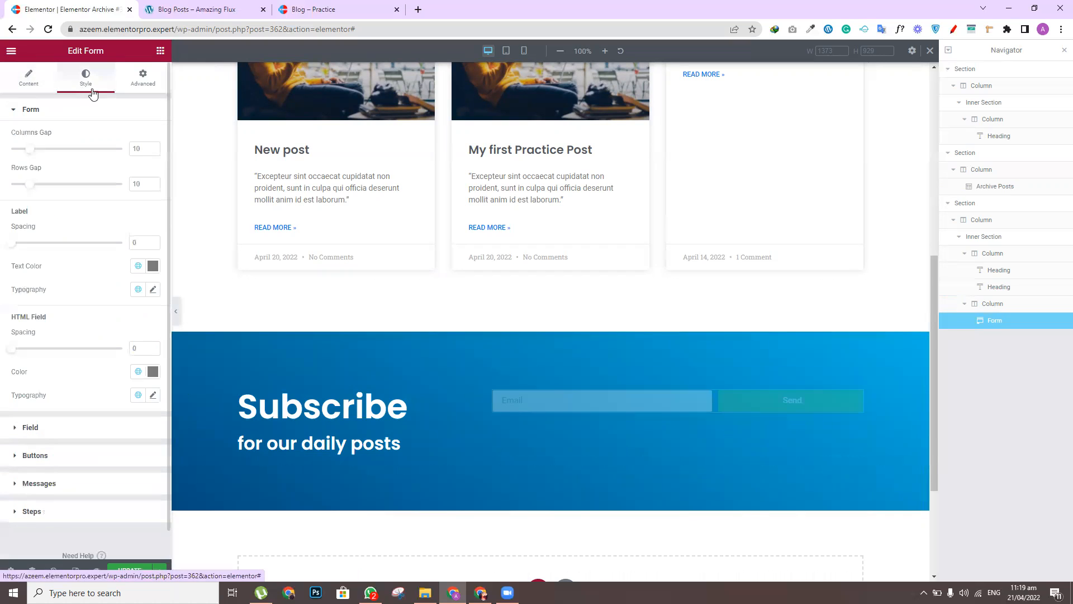
text(0)
click(145, 182)
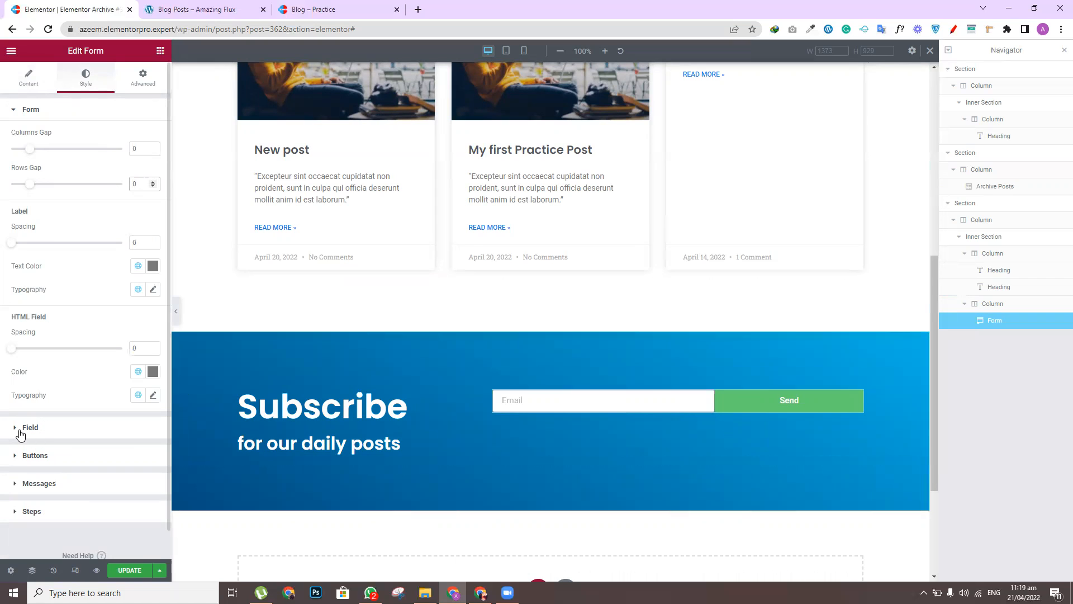
Give the form field a border radius of 0 and a border width of 1 on all sides
click(22, 429)
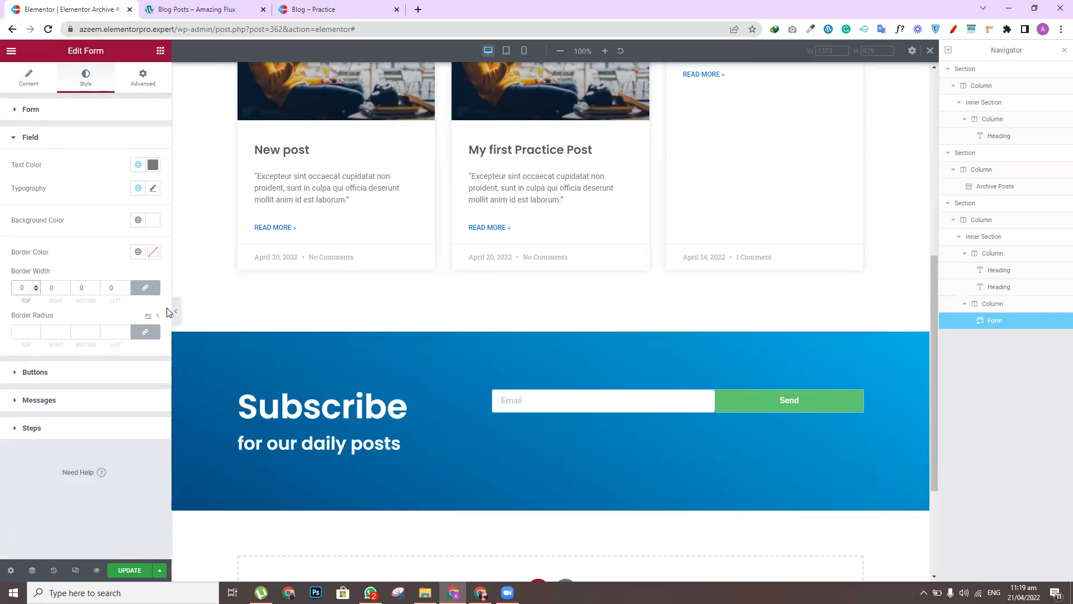
click(24, 331)
drag(26, 287, 2, 290)
text(1)
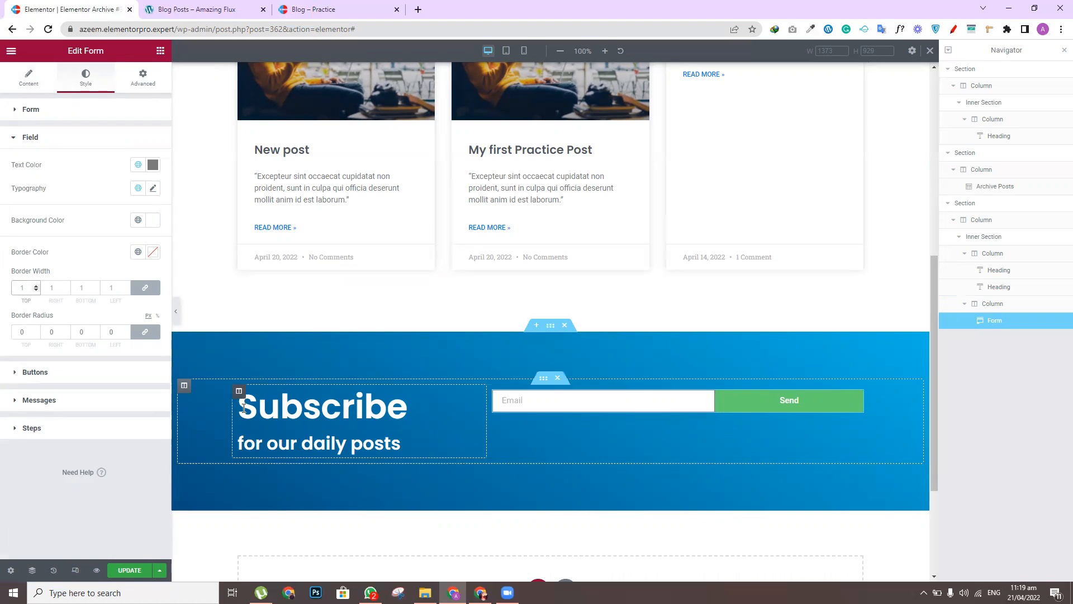
Set the form button's border radius to 0 and its background color to bright blue #15AAFF
click(21, 376)
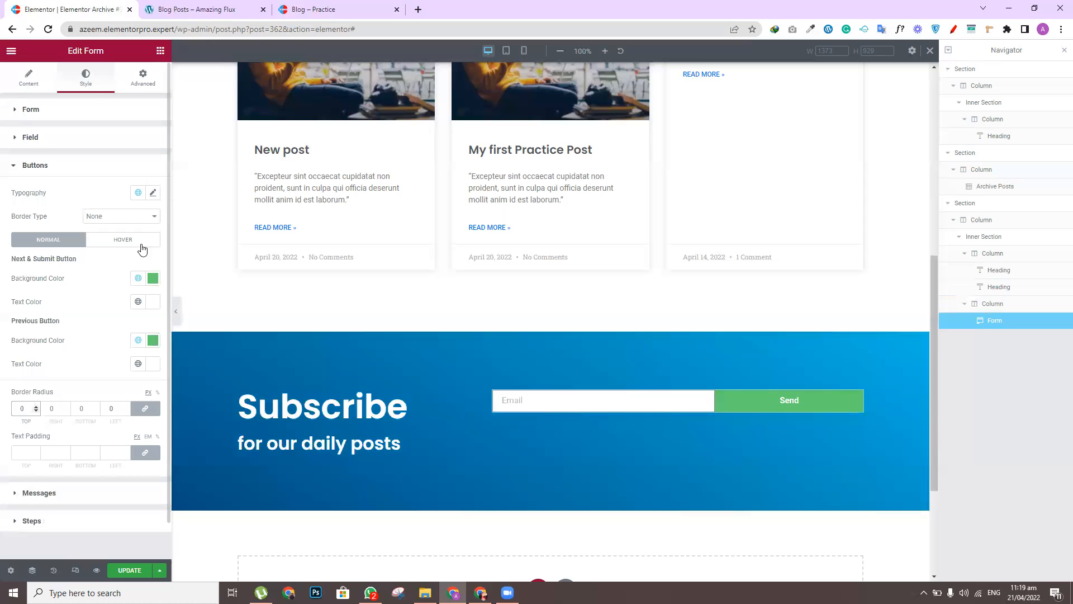
click(138, 278)
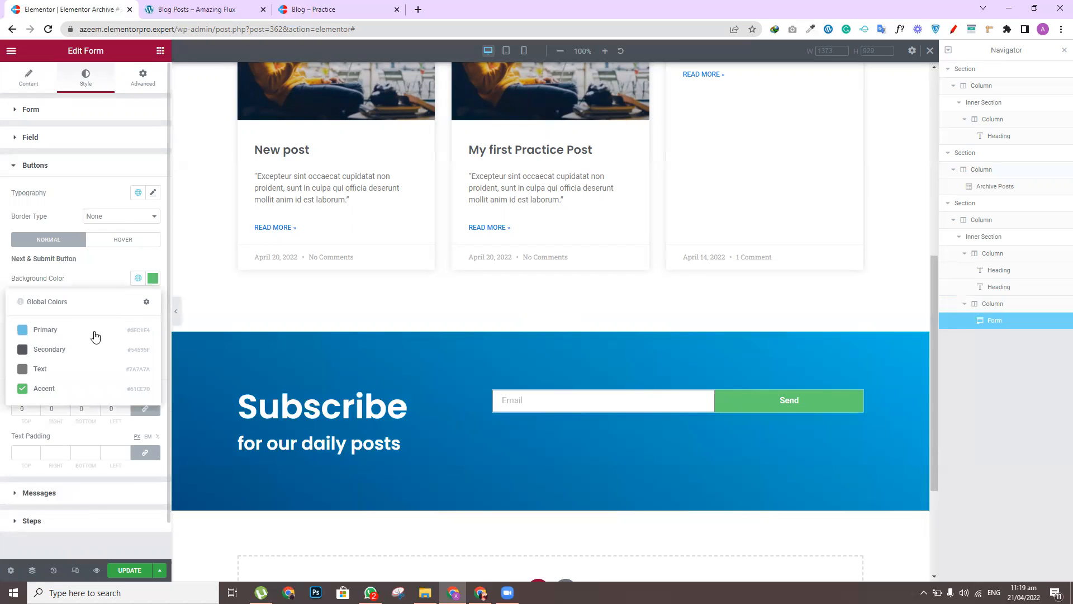
click(152, 283)
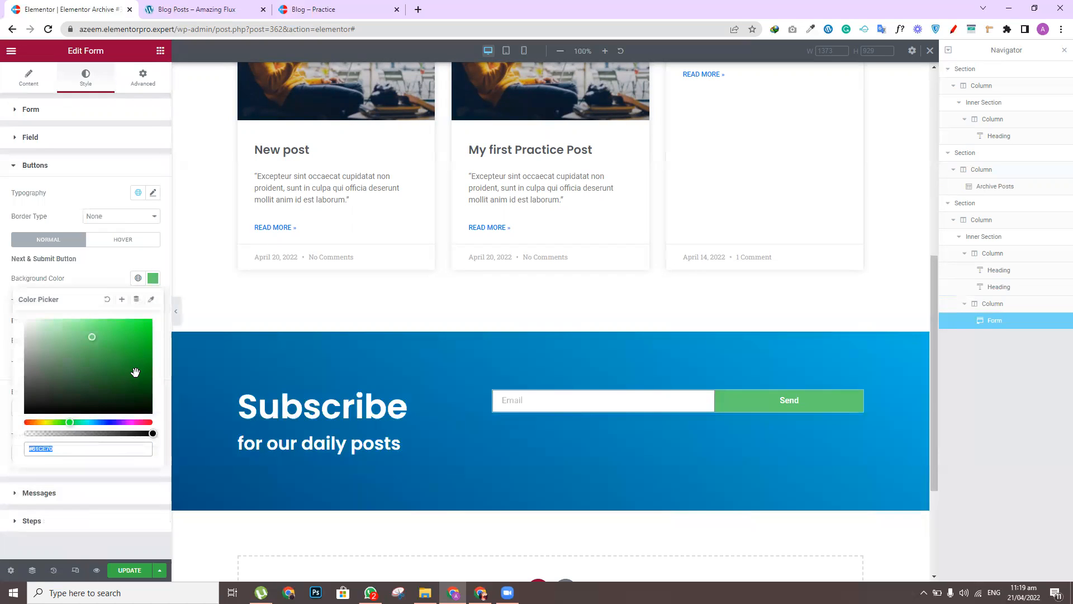
mouse_move(93, 336)
mouse_down()
mouse_move(48, 338)
mouse_move(77, 339)
mouse_up()
drag(97, 422, 96, 421)
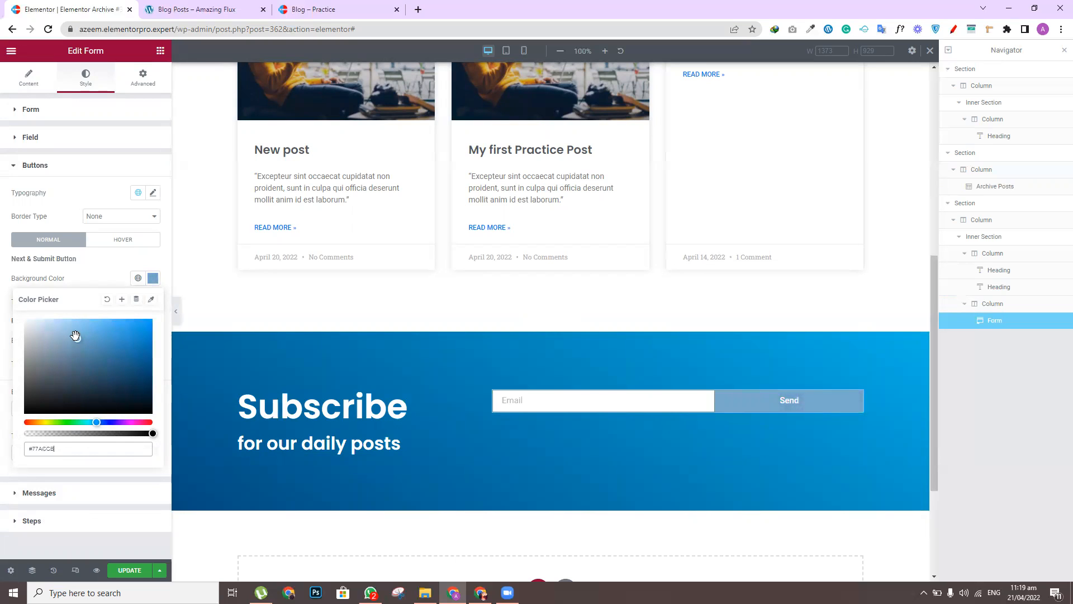
drag(79, 339, 137, 326)
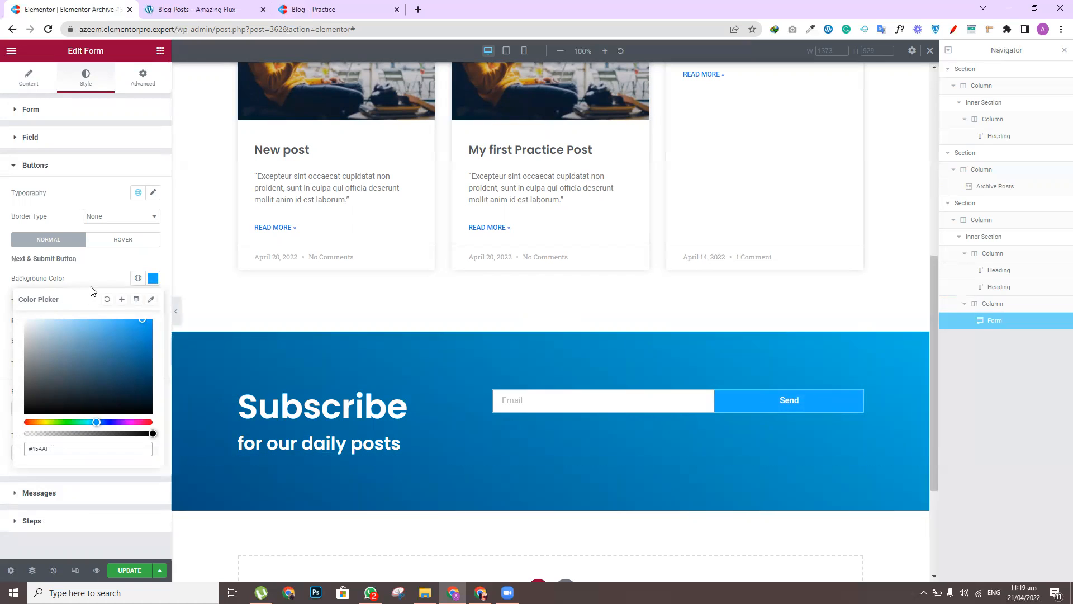
click(162, 209)
Set the form button's typography to the Poppins font family with uppercase text transform
click(152, 193)
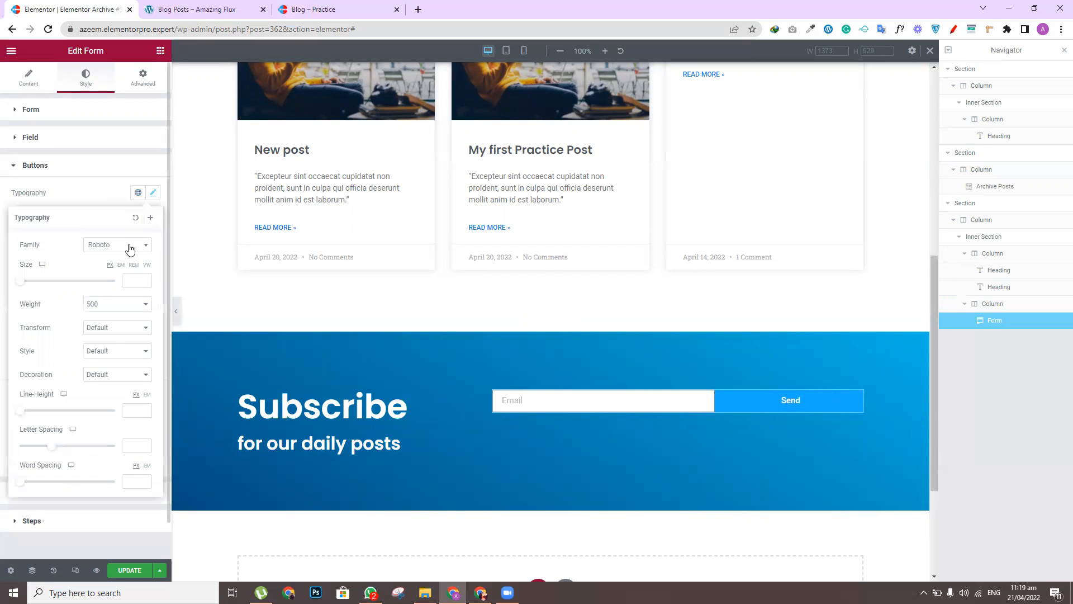
click(129, 249)
text(popp)
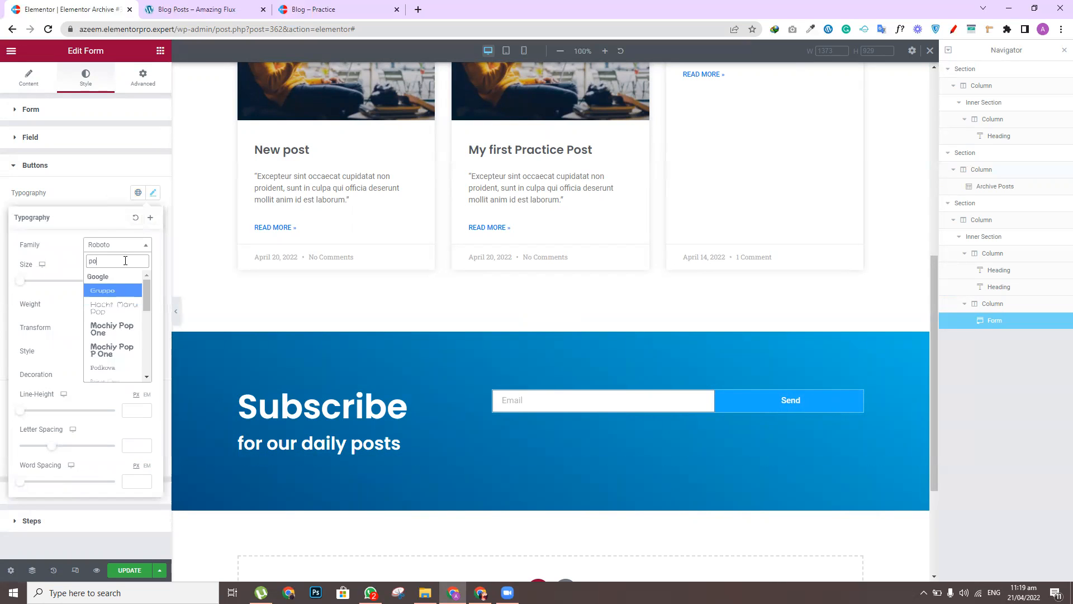
key(Return)
click(113, 311)
click(113, 317)
click(112, 327)
click(108, 347)
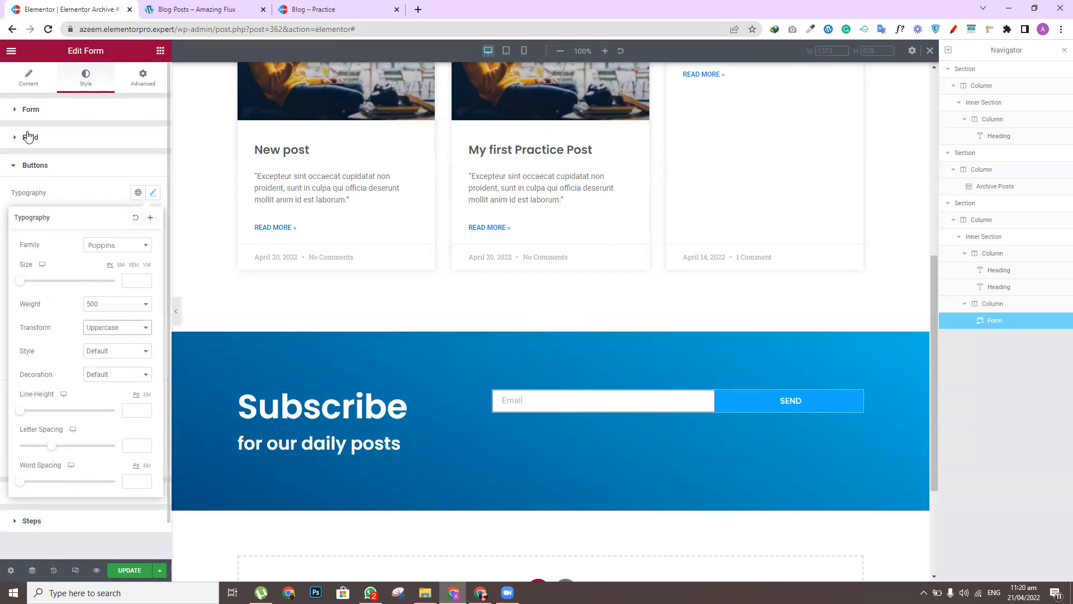
Set the email field's typography to the Poppins font family in the subscribe form
click(28, 137)
click(152, 191)
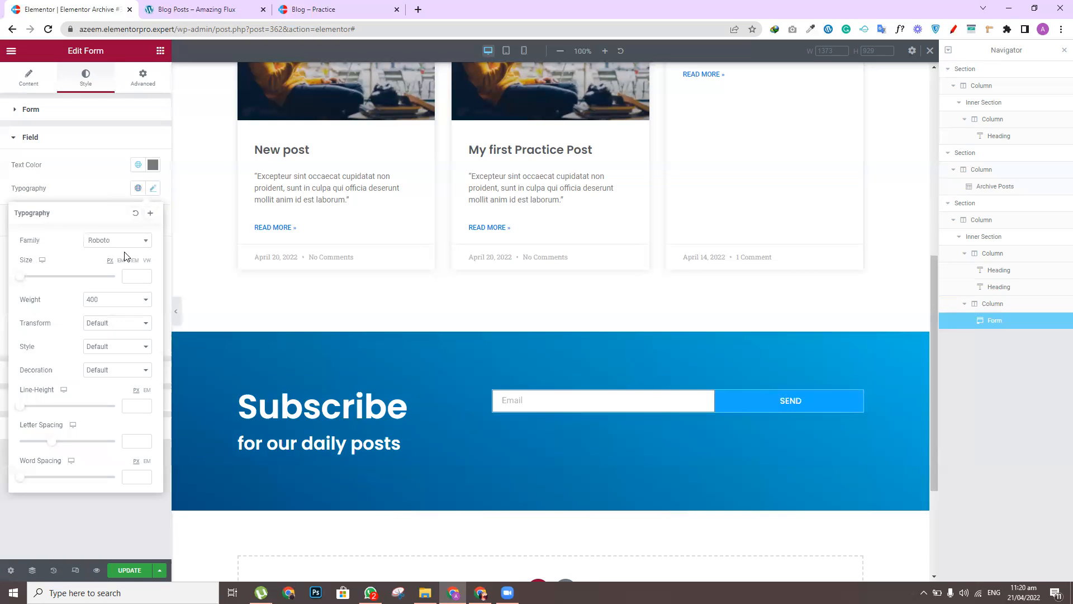
click(123, 243)
text(popp)
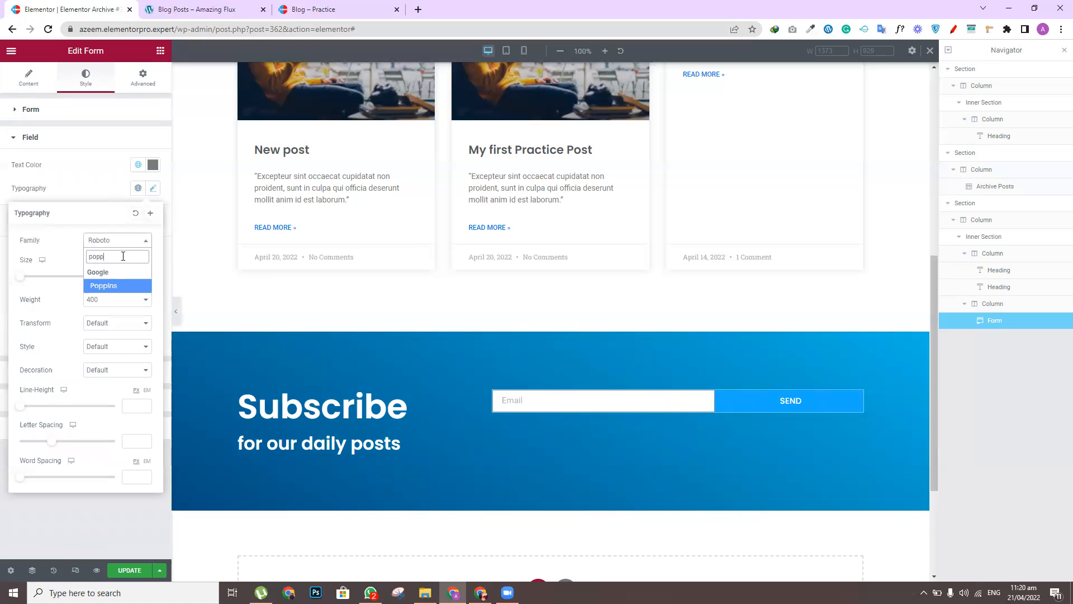
key(Return)
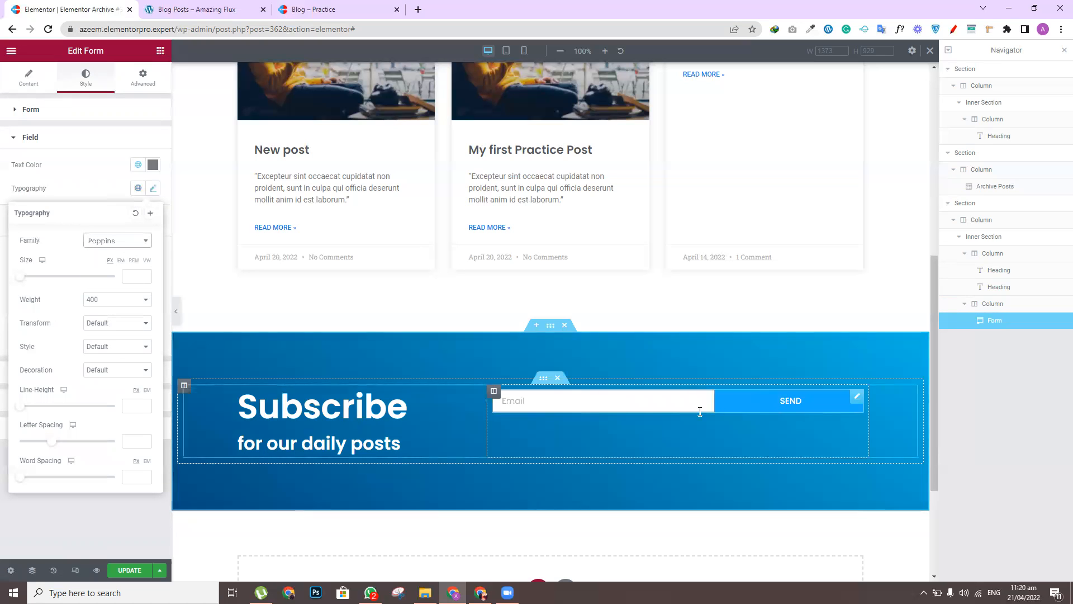
Set the Subscribe inner section's vertical align to Middle and update the template
click(543, 378)
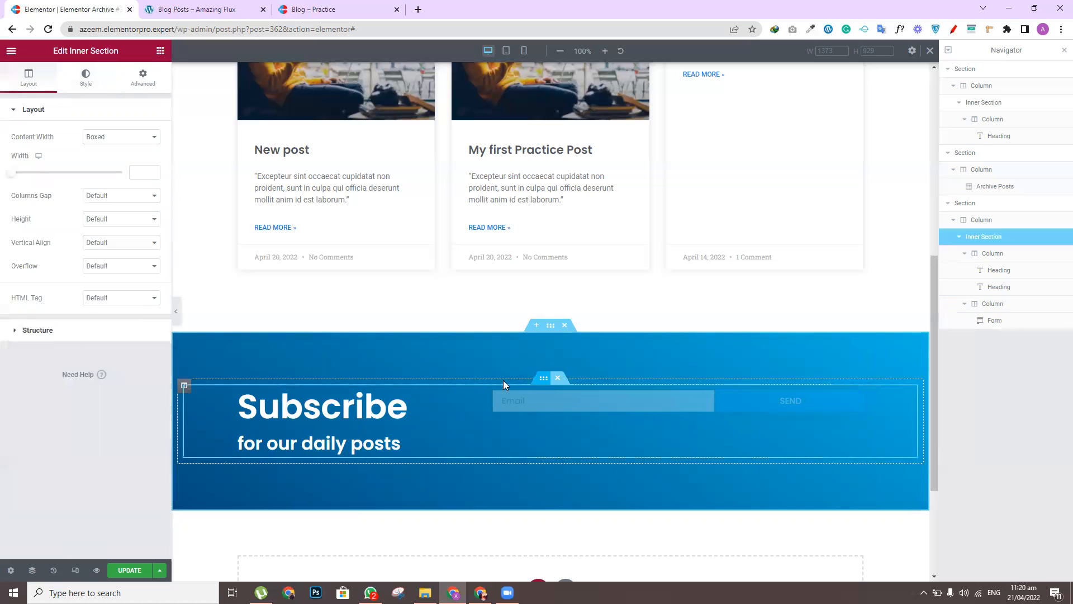
click(112, 246)
click(105, 273)
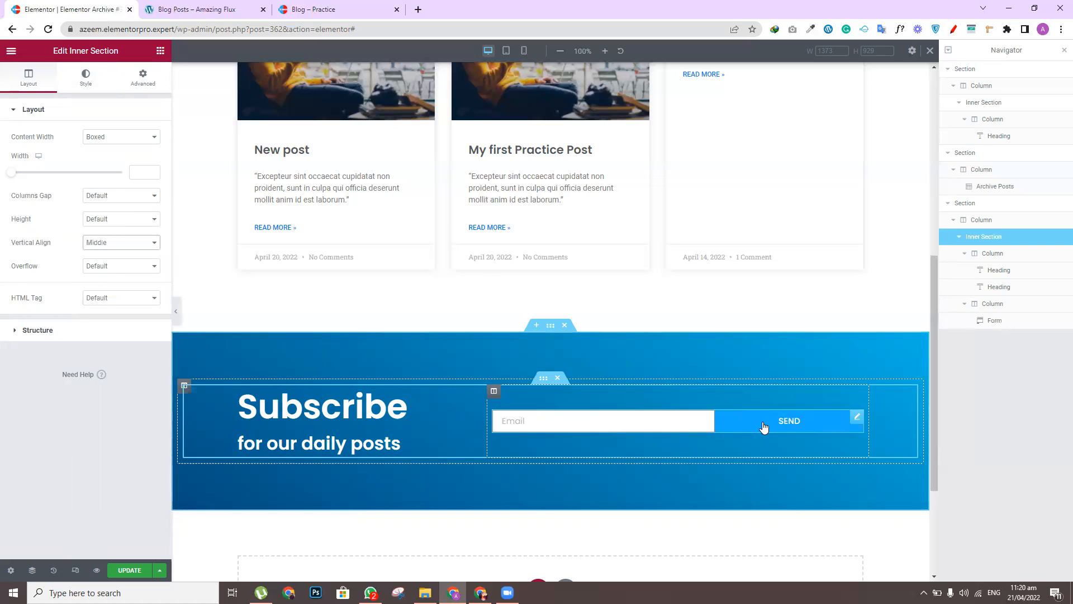
click(128, 570)
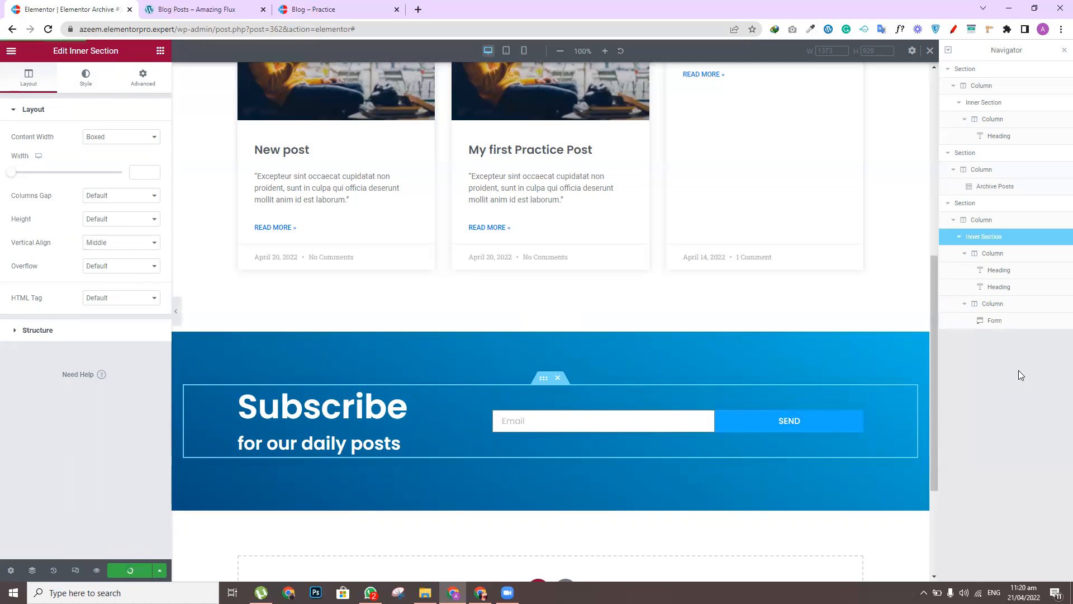
Set the form's success, error and inline message colors to white #FFFFFF and update the template
click(861, 418)
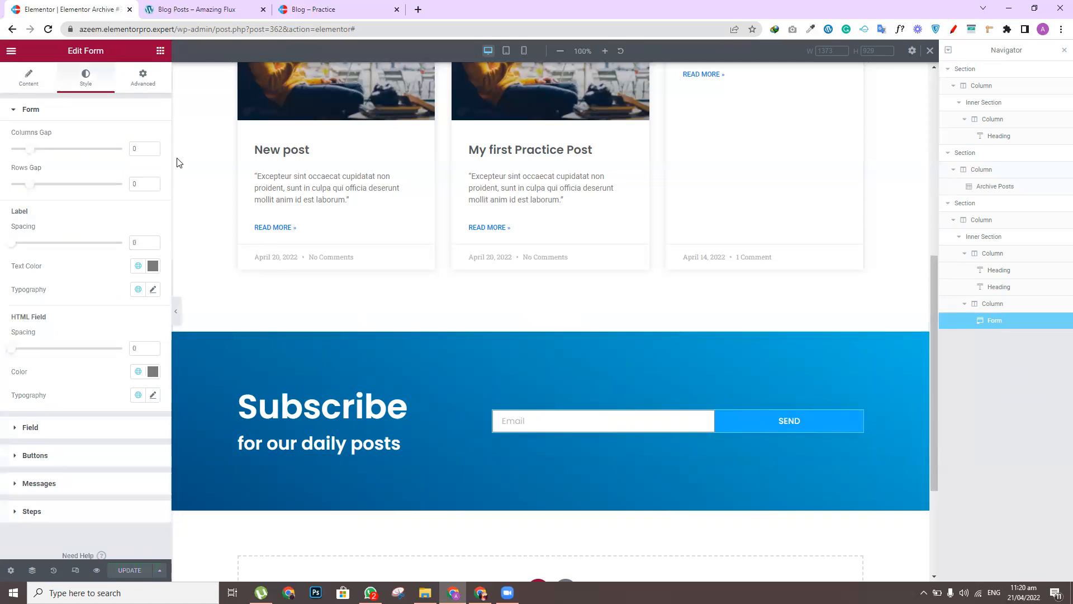
click(17, 482)
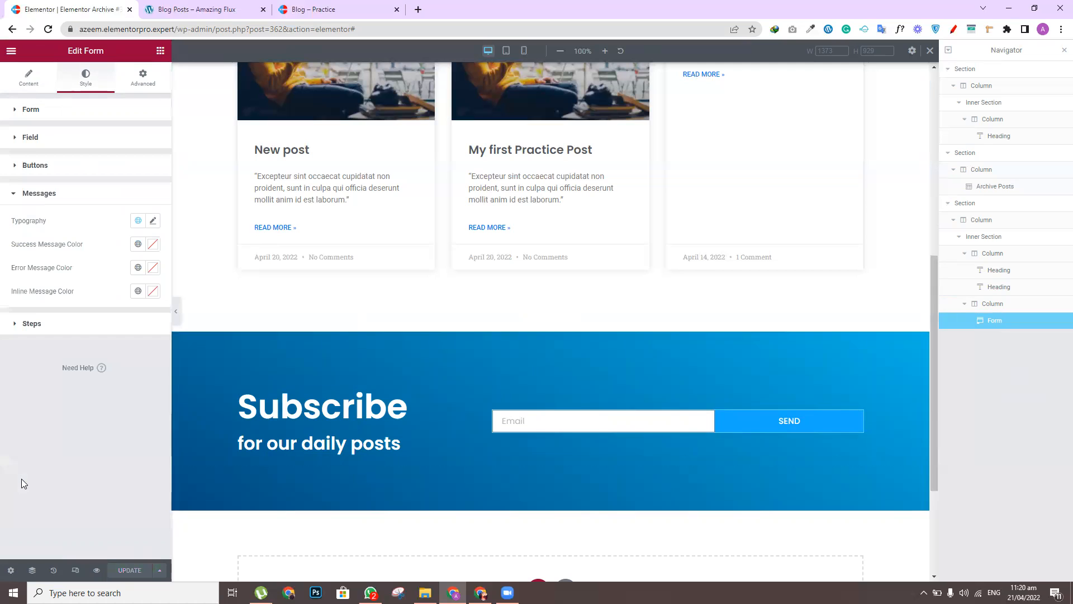
click(153, 246)
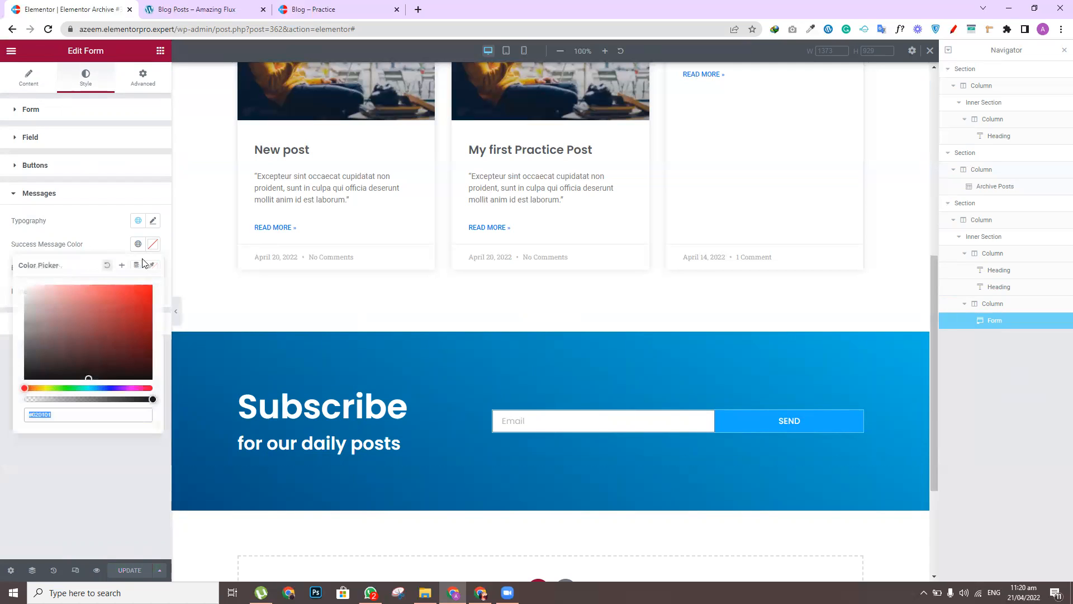
text(#FFFFFF)
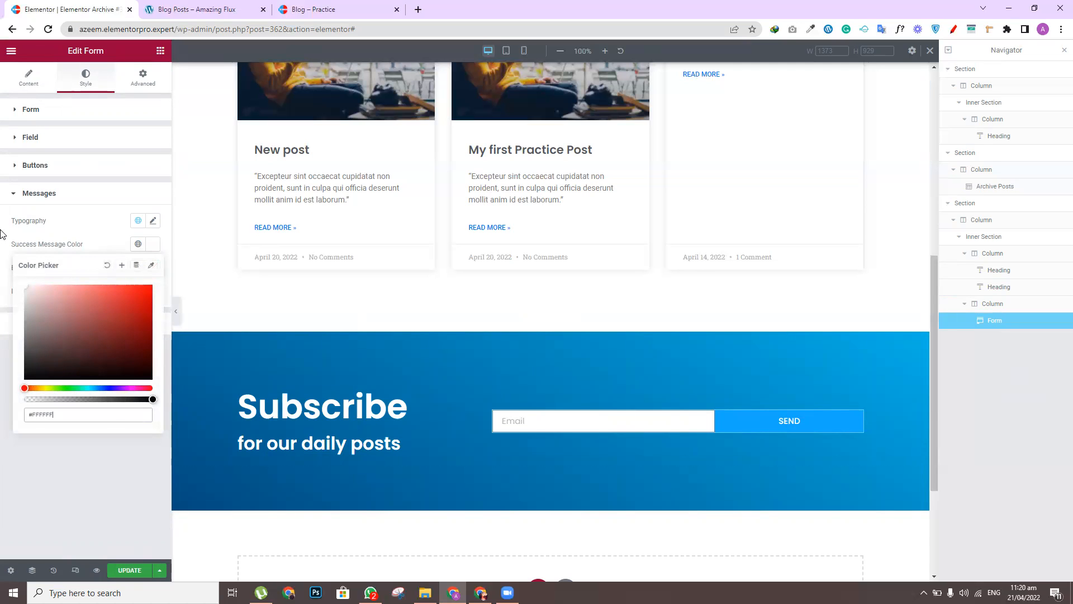
click(67, 462)
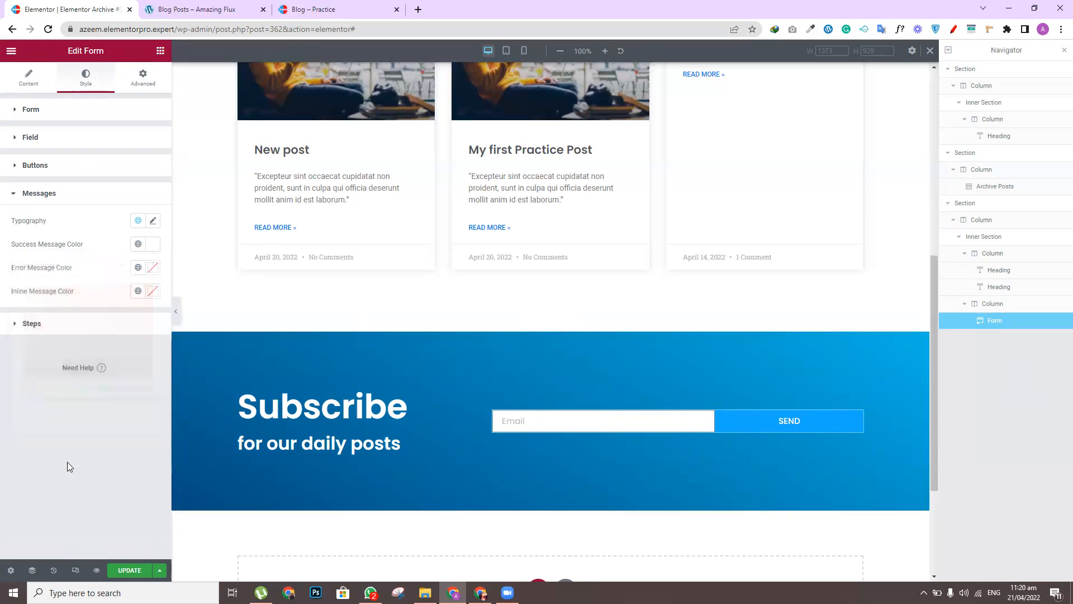
click(153, 269)
text(#FFFFFF)
click(98, 491)
click(153, 291)
text(#FFFFFF)
click(129, 535)
click(130, 571)
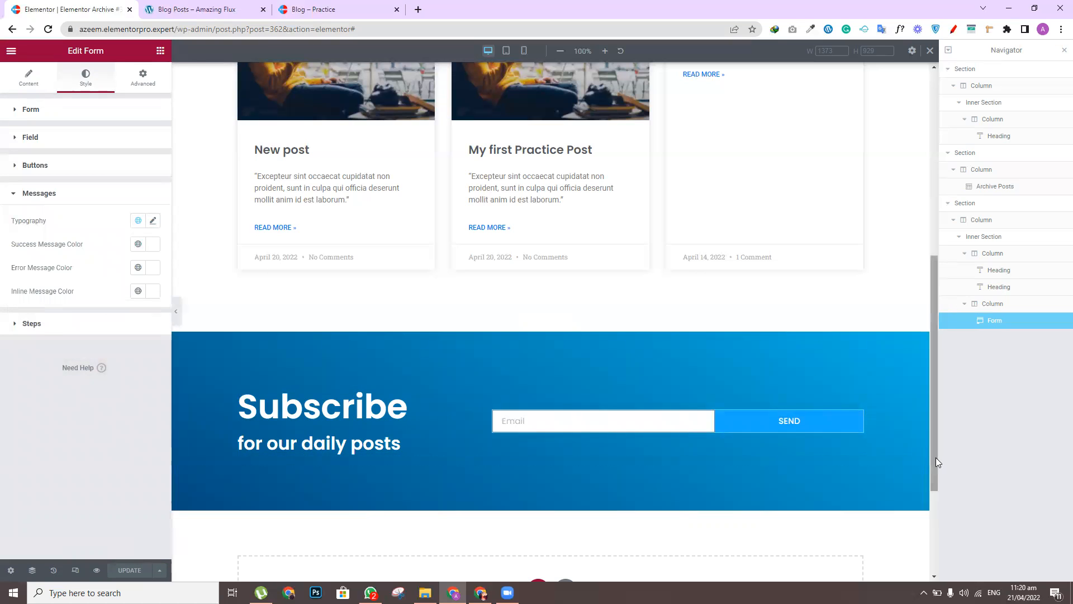
Reload the live Blog page, review its banner, posts and Subscribe section, and compare it with the Amazing Flux blog page
click(361, 9)
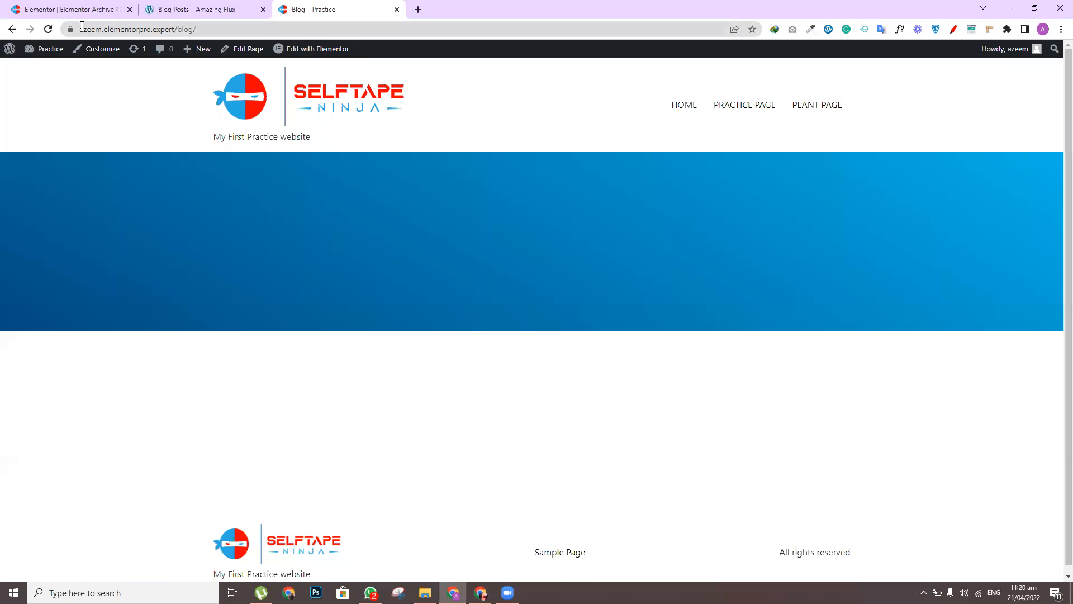
click(47, 29)
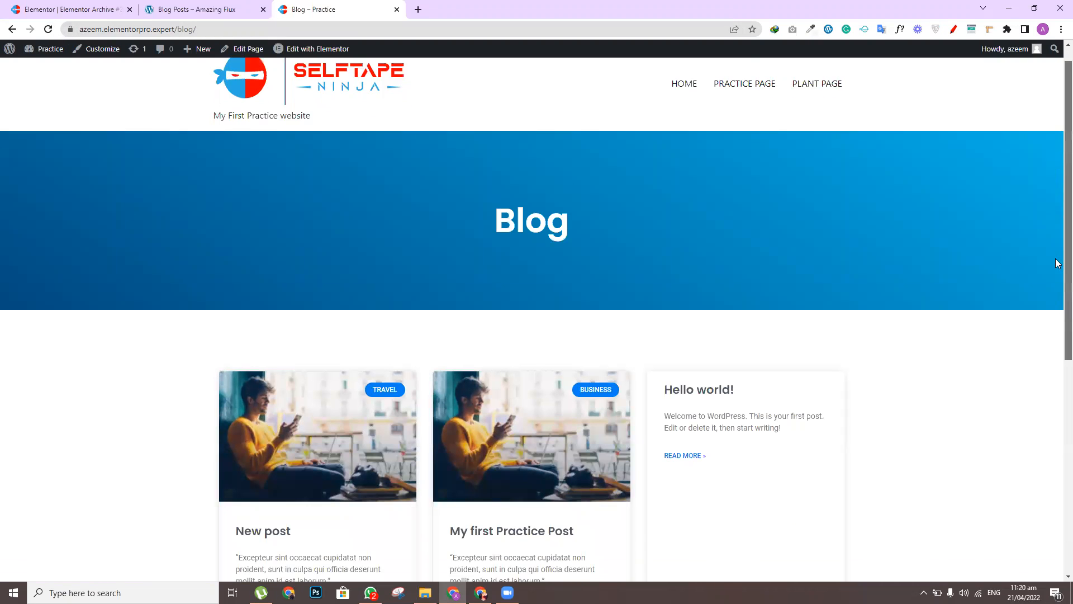
scroll(1056, 263, down, 7)
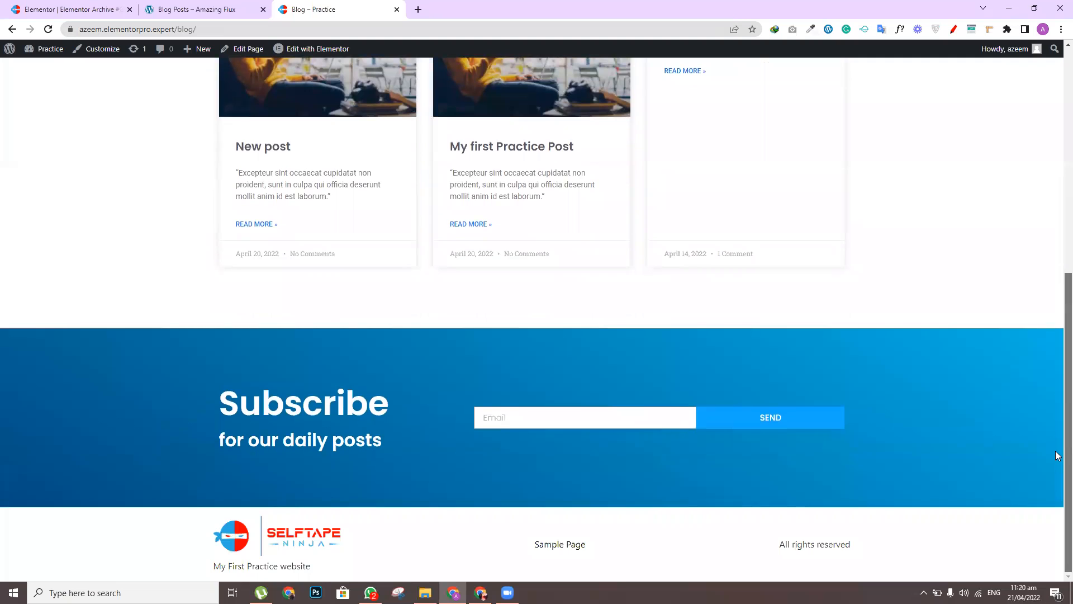
scroll(1056, 462, up, 8)
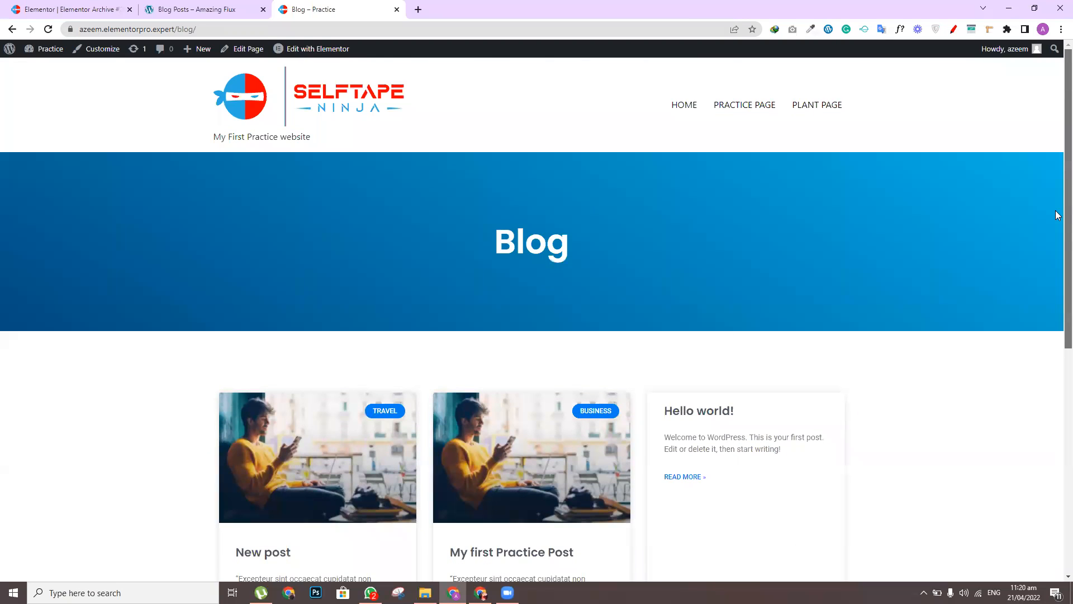
scroll(1057, 216, down, 7)
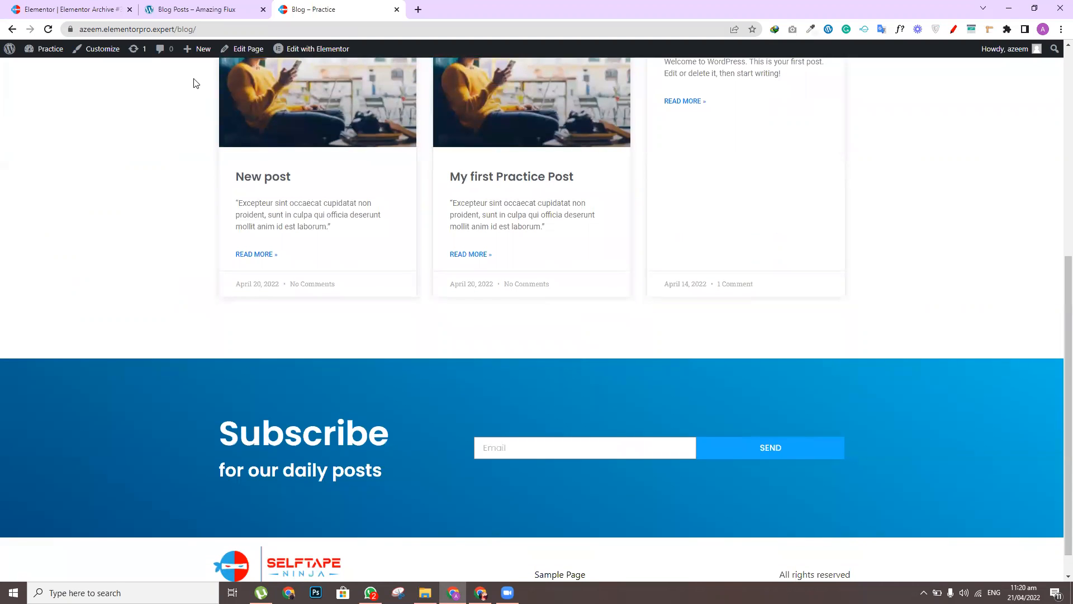
click(179, 9)
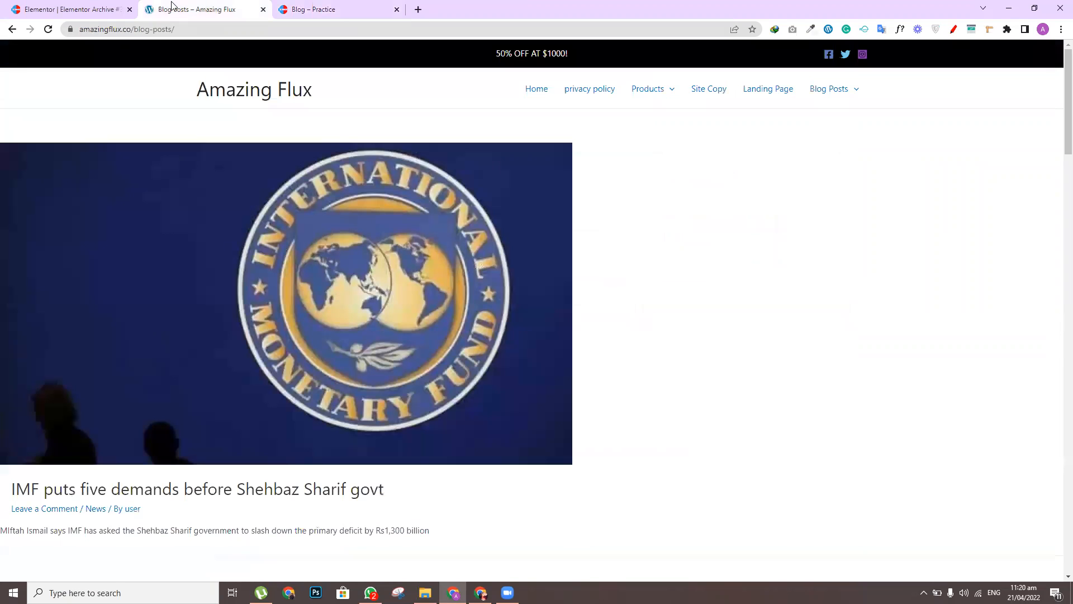
click(312, 5)
click(56, 5)
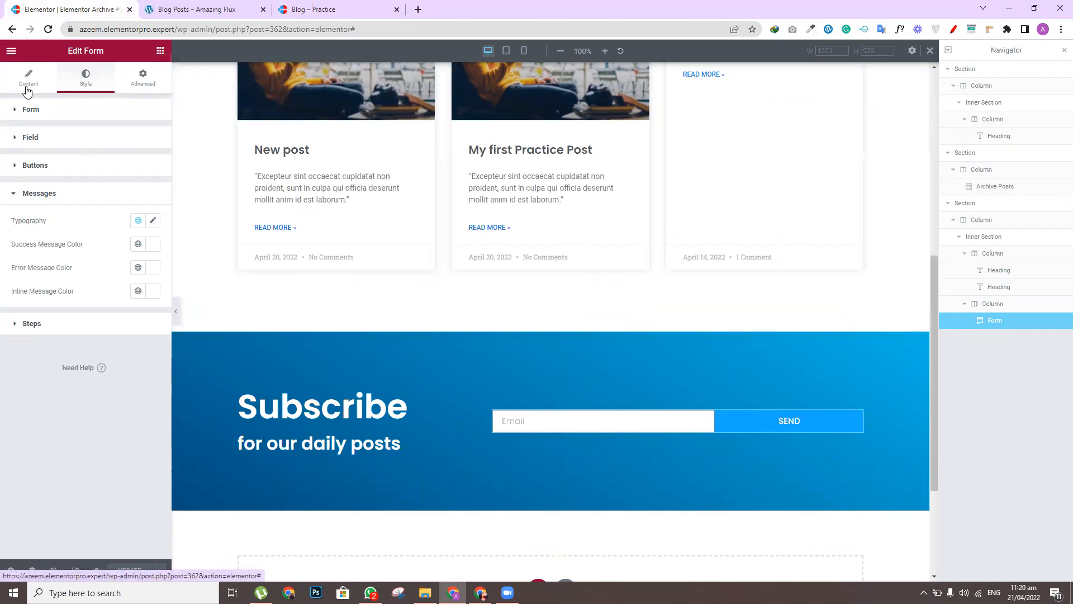
Try Previous/Next pagination on the archive posts, and set the pagination to None
click(26, 90)
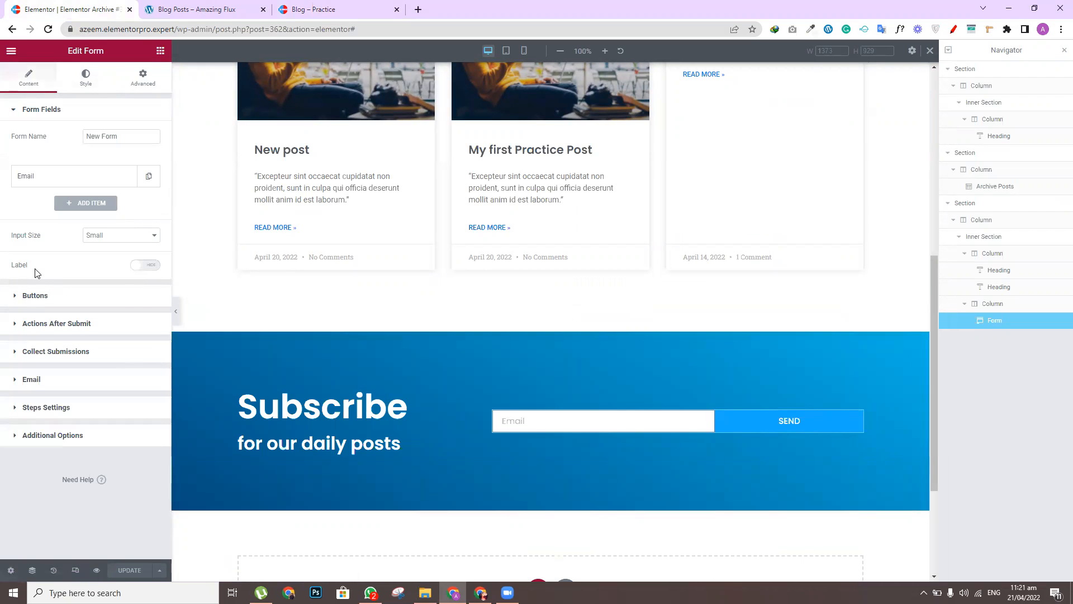
drag(936, 352, 932, 266)
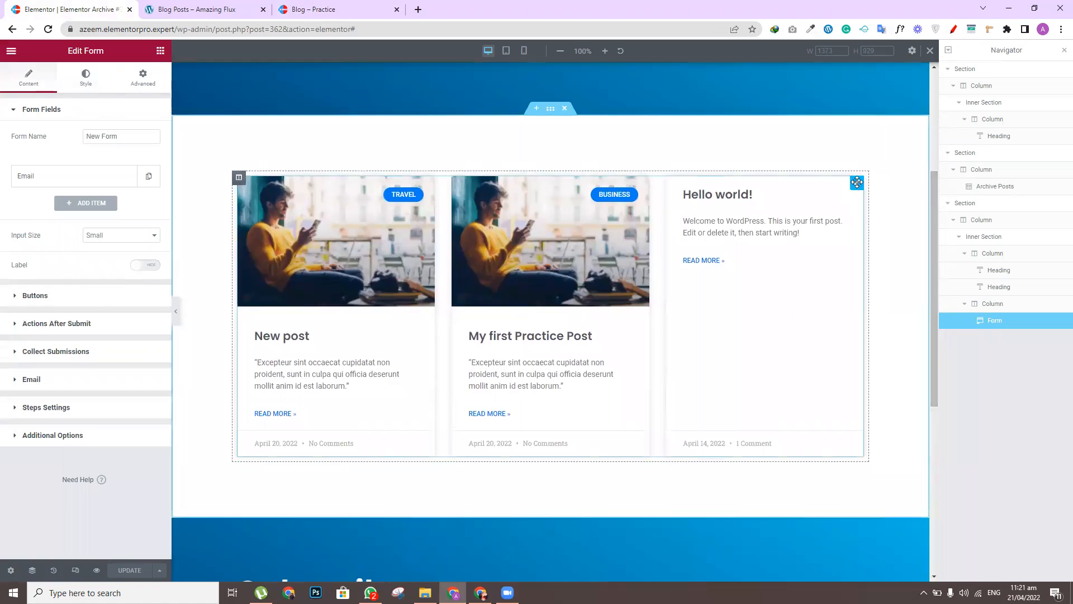
click(857, 185)
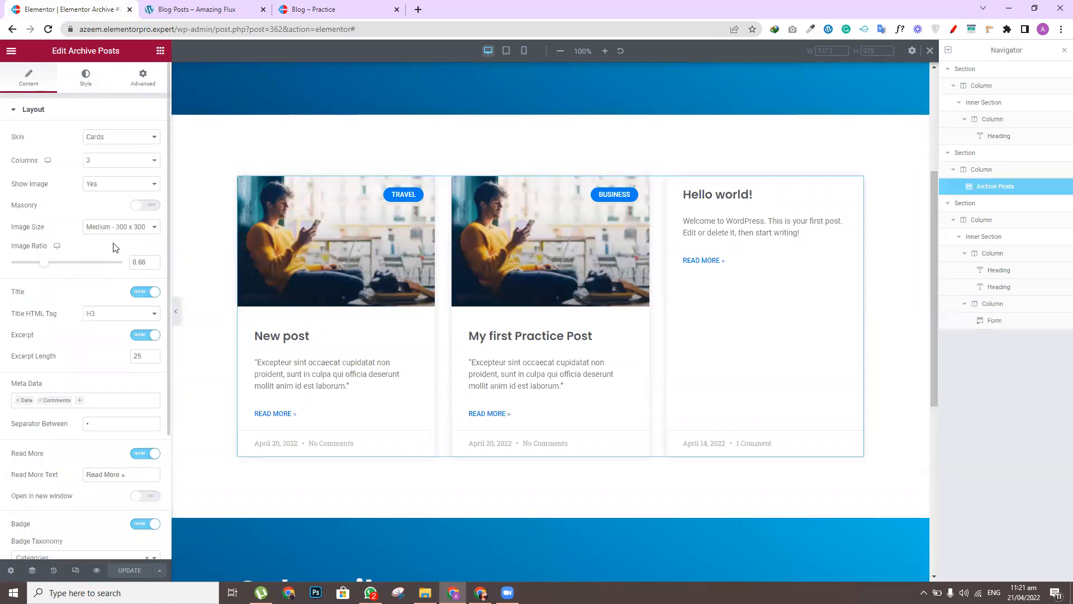
scroll(167, 97, down, 3)
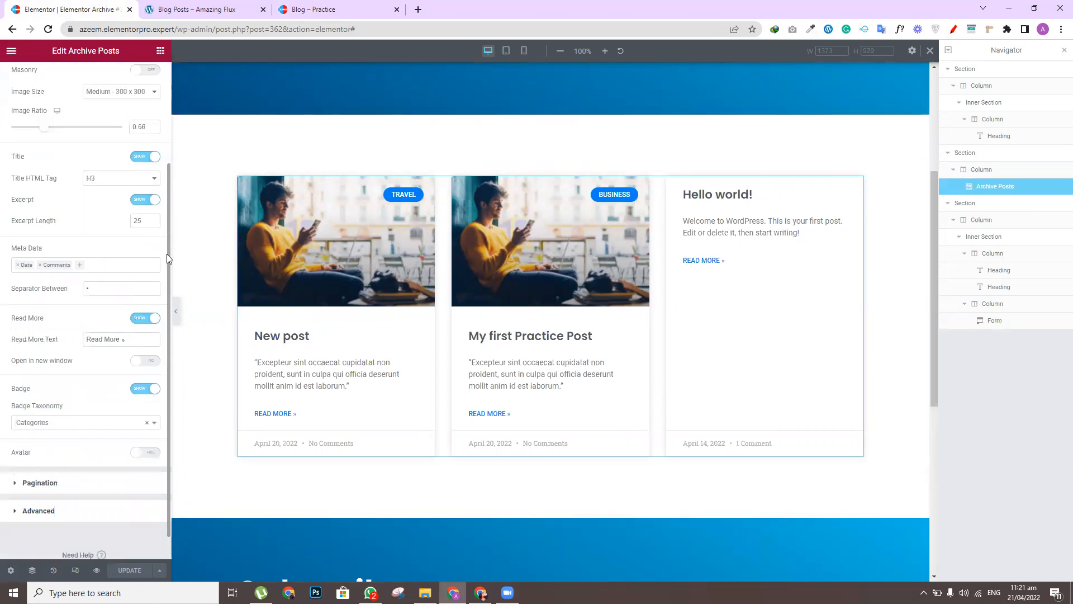
click(14, 457)
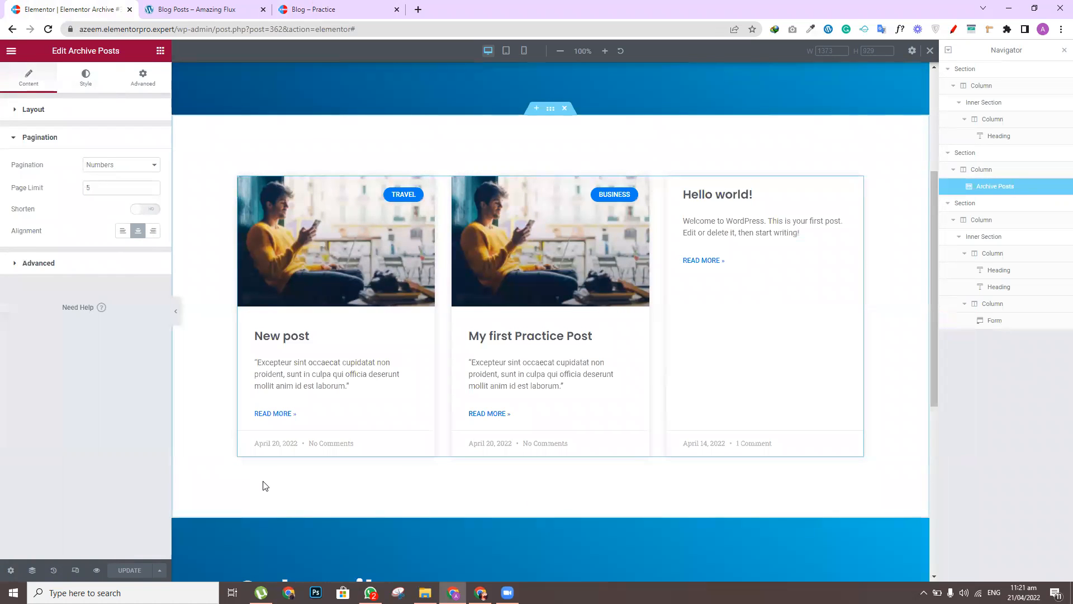
click(120, 166)
click(110, 194)
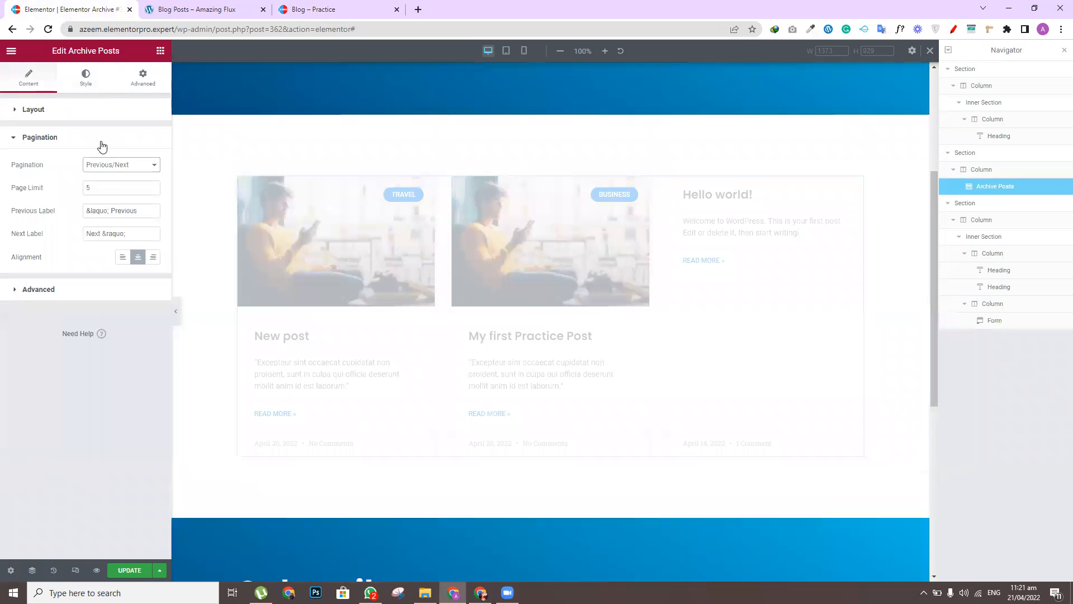
click(139, 164)
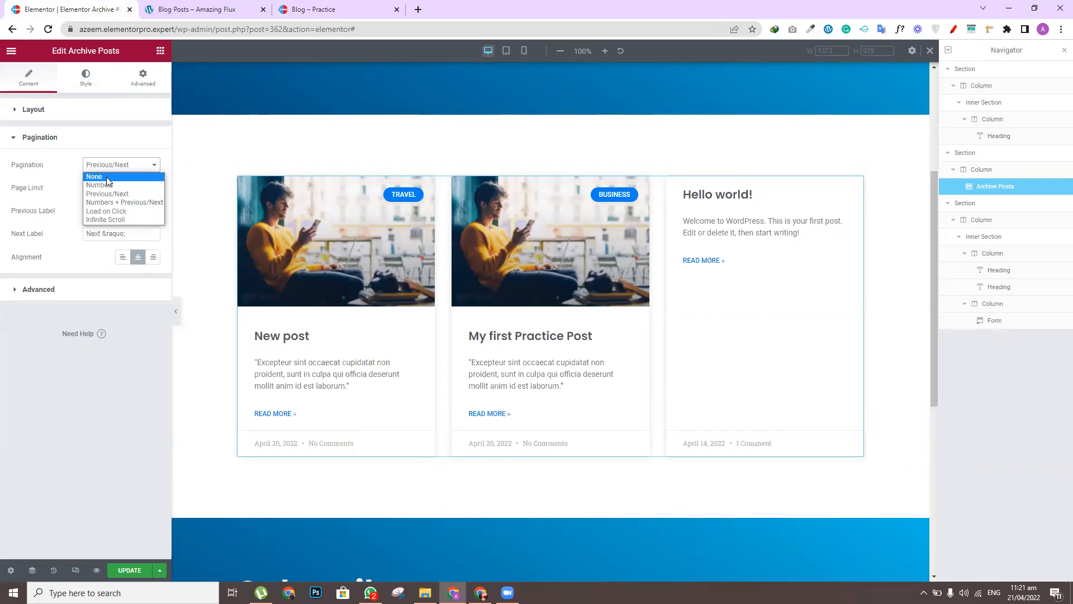
click(105, 177)
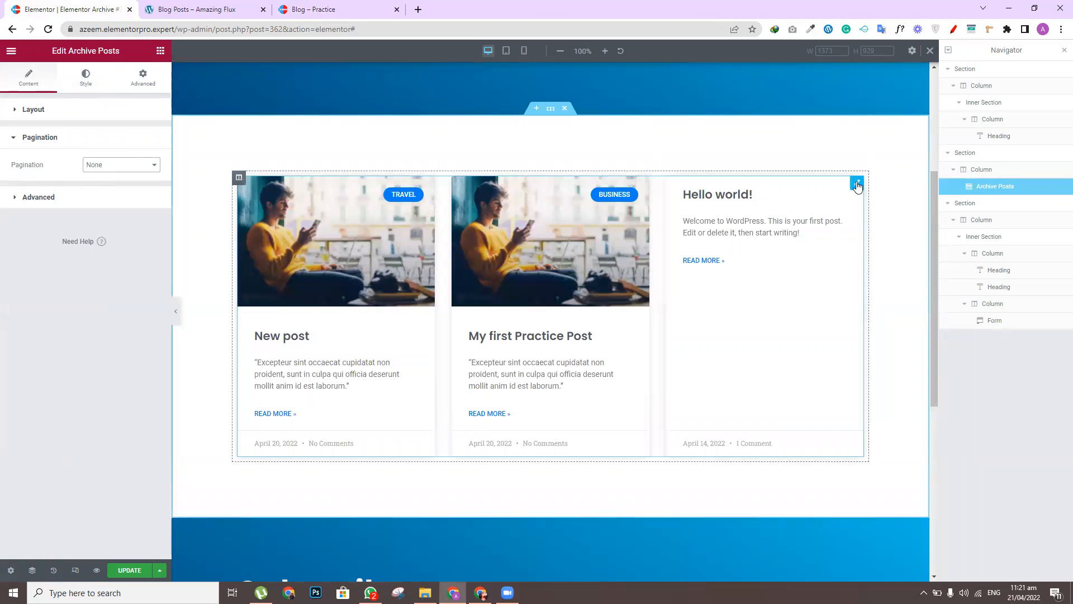
Set the archive posts layout to 2 columns and review the resulting card grid
click(22, 108)
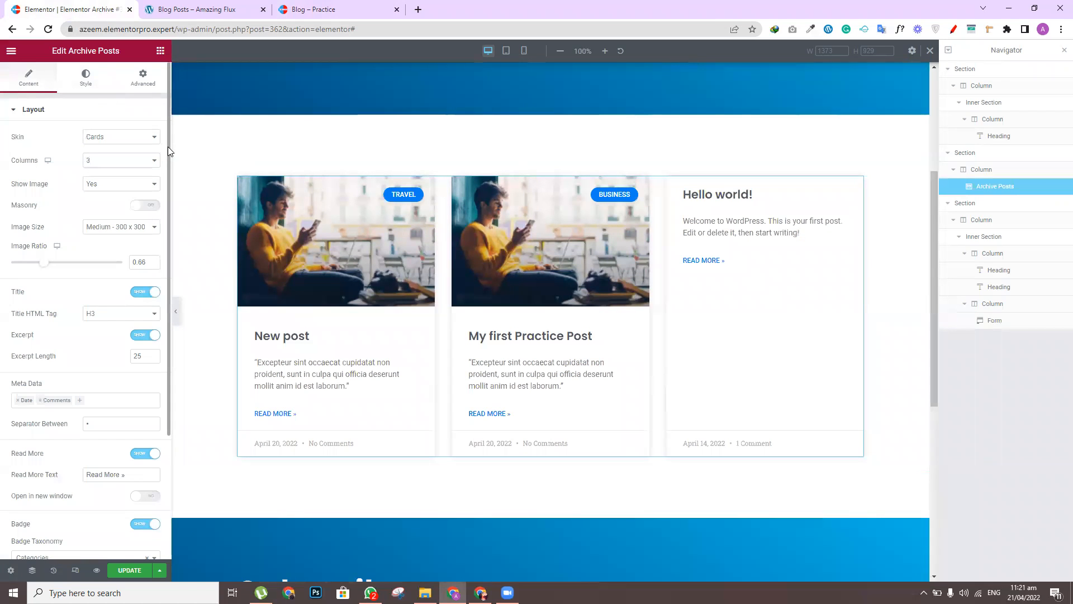
click(142, 161)
click(113, 187)
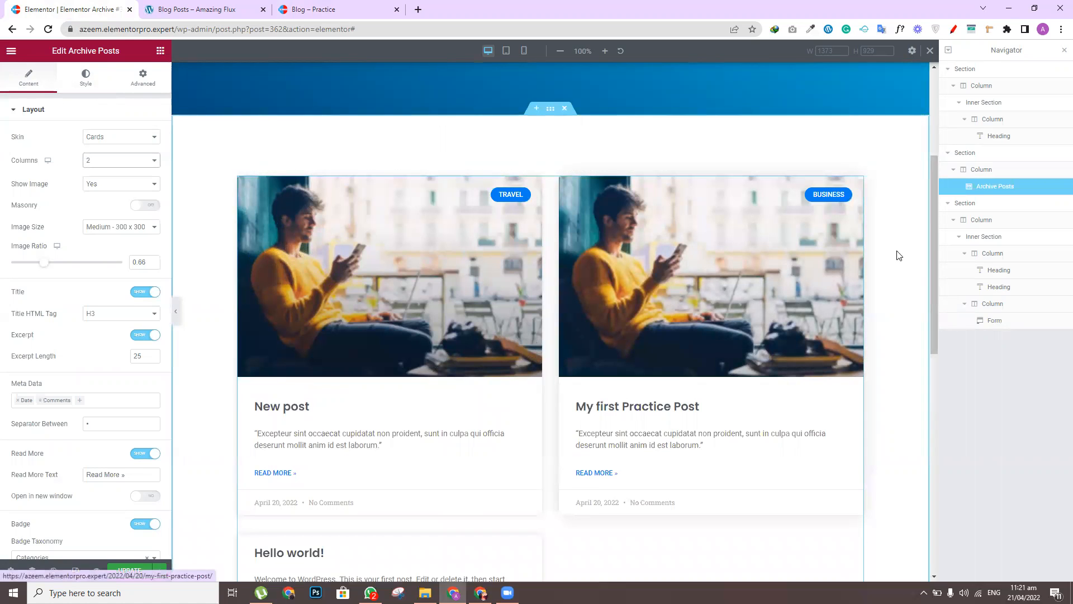
drag(934, 244, 963, 275)
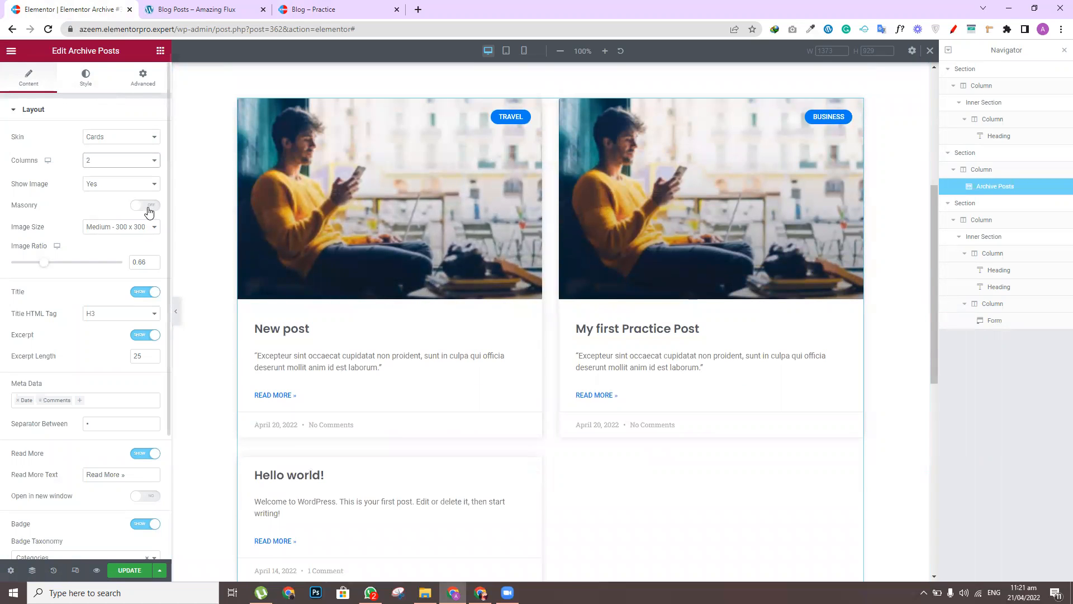
Change the separator between the archive posts' meta data to ||
drag(167, 226, 171, 357)
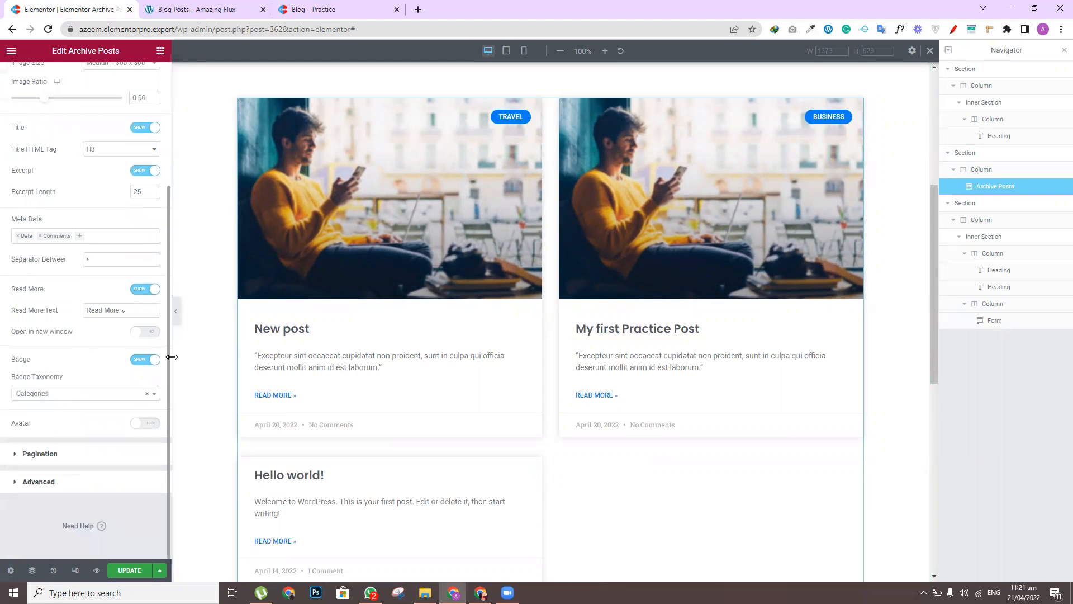
scroll(167, 320, up, 2)
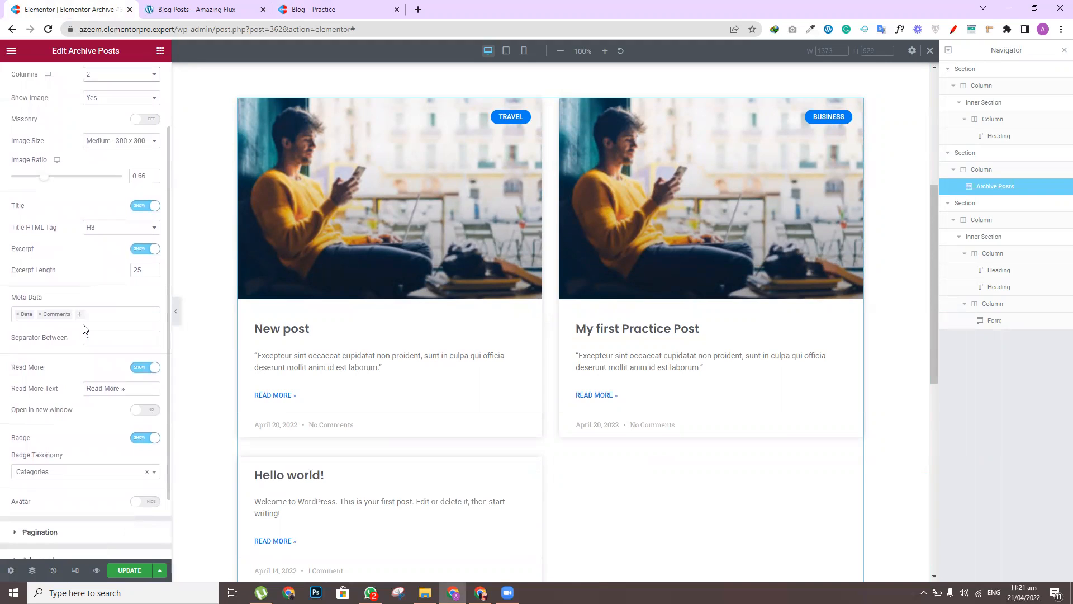
double_click(94, 341)
text(||)
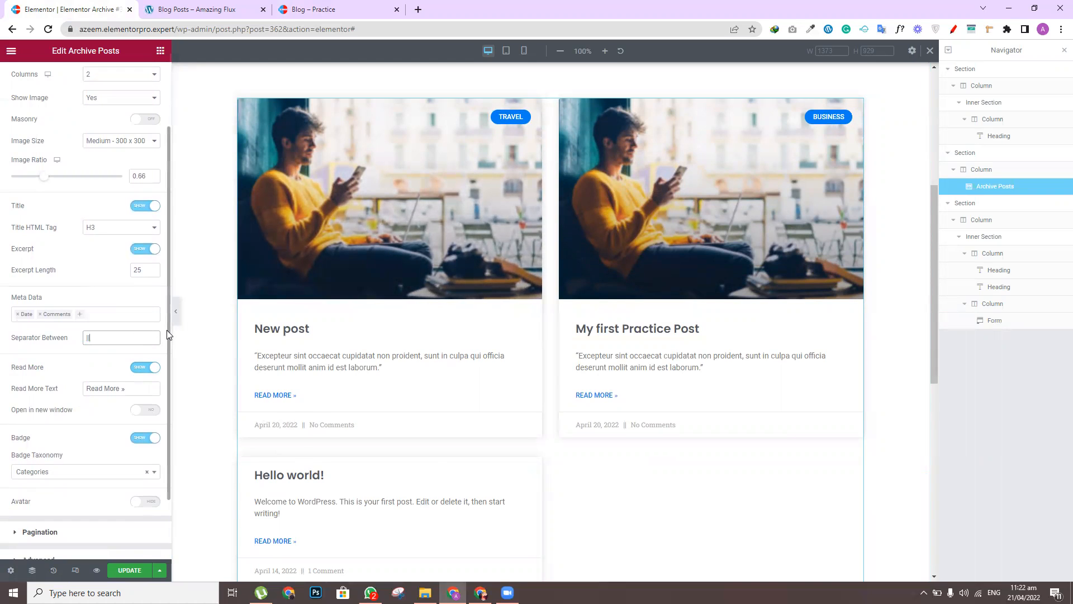
Set the archive posts pagination to Numbers and update the template
scroll(158, 414, down, 1)
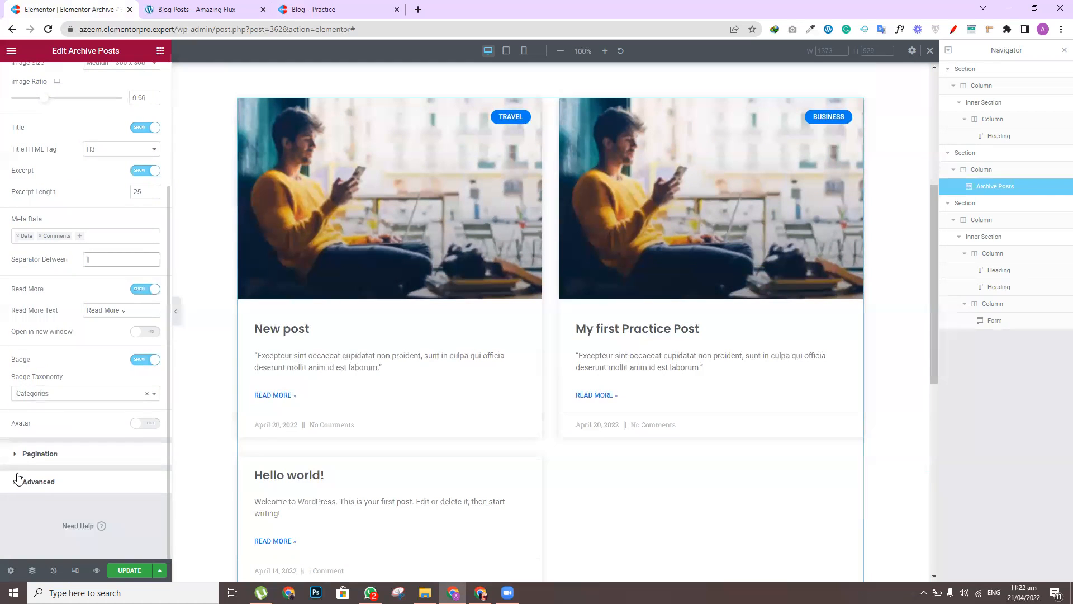
click(17, 481)
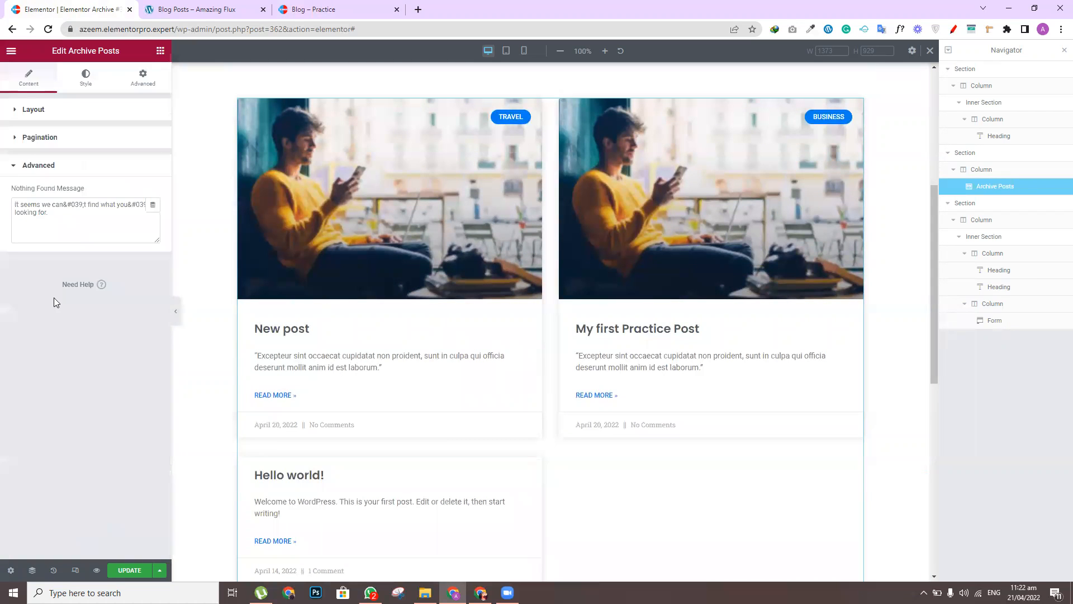
click(22, 137)
click(119, 168)
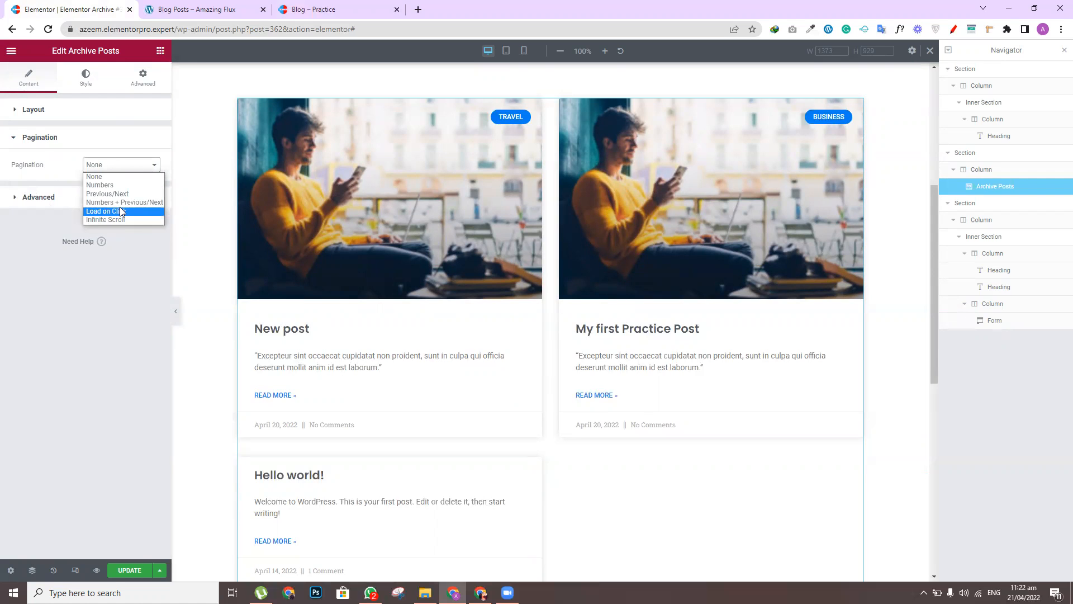
click(109, 184)
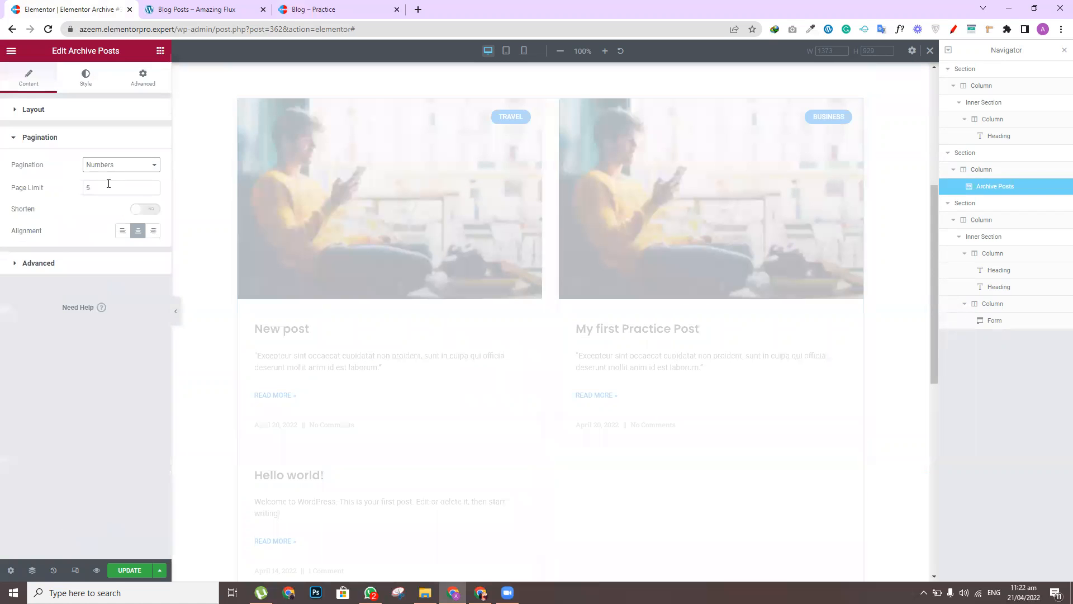
click(26, 111)
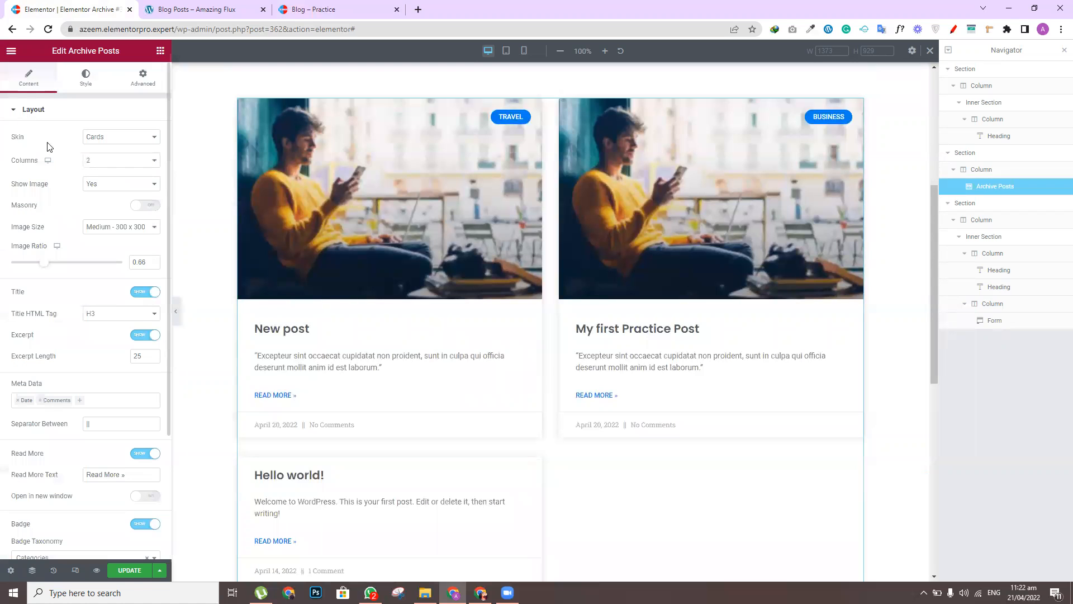
click(134, 570)
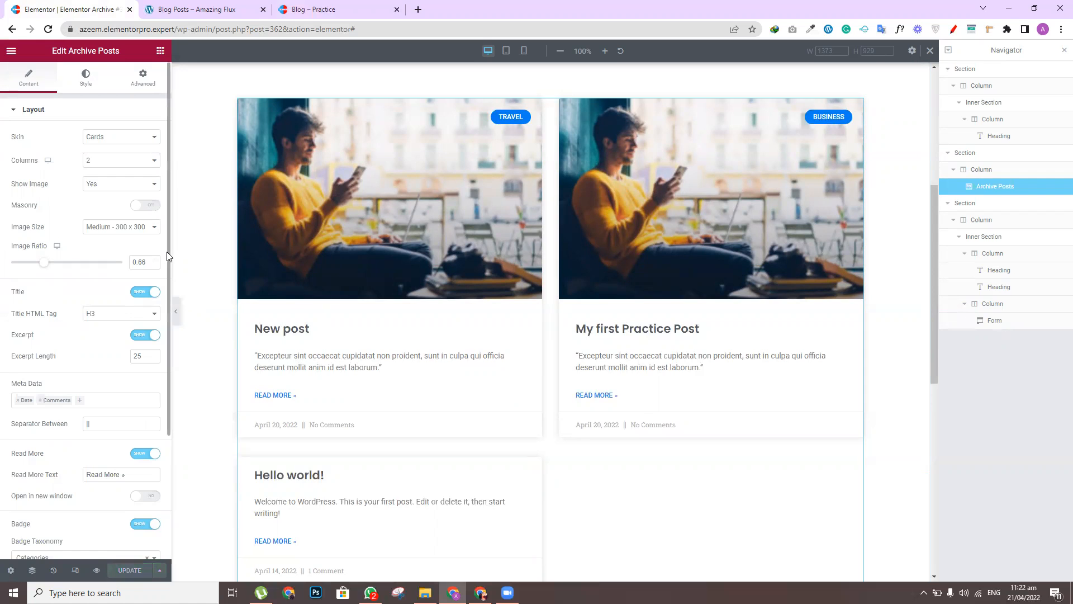
Reload the live Blog page and review the archive posts' two-column card grid and meta data separators
scroll(166, 251, down, 3)
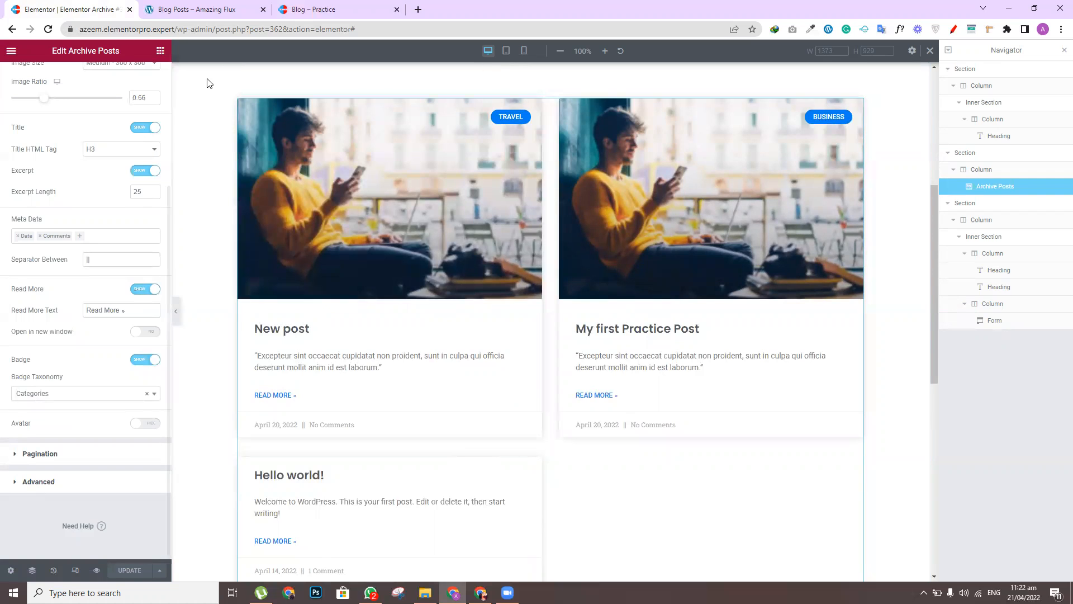
click(313, 9)
click(49, 29)
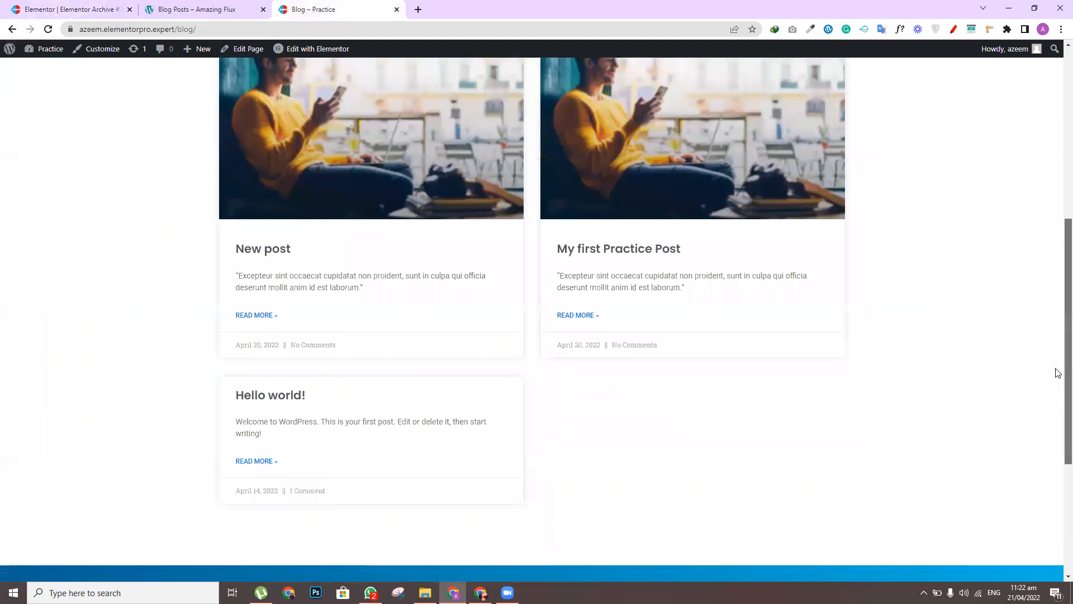
drag(1058, 372, 1059, 171)
scroll(1057, 240, down, 5)
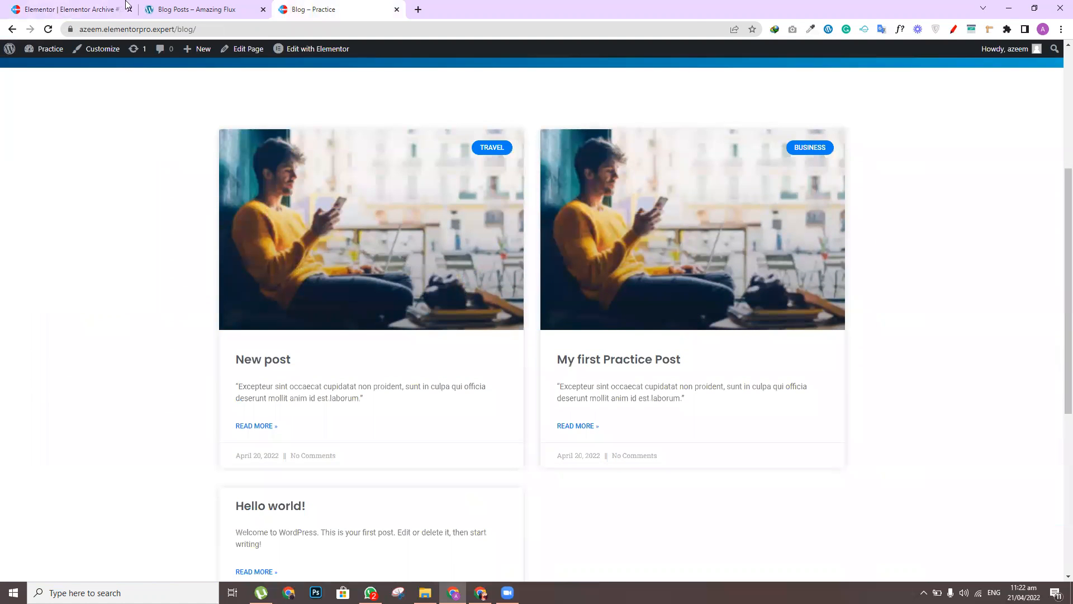
click(105, 6)
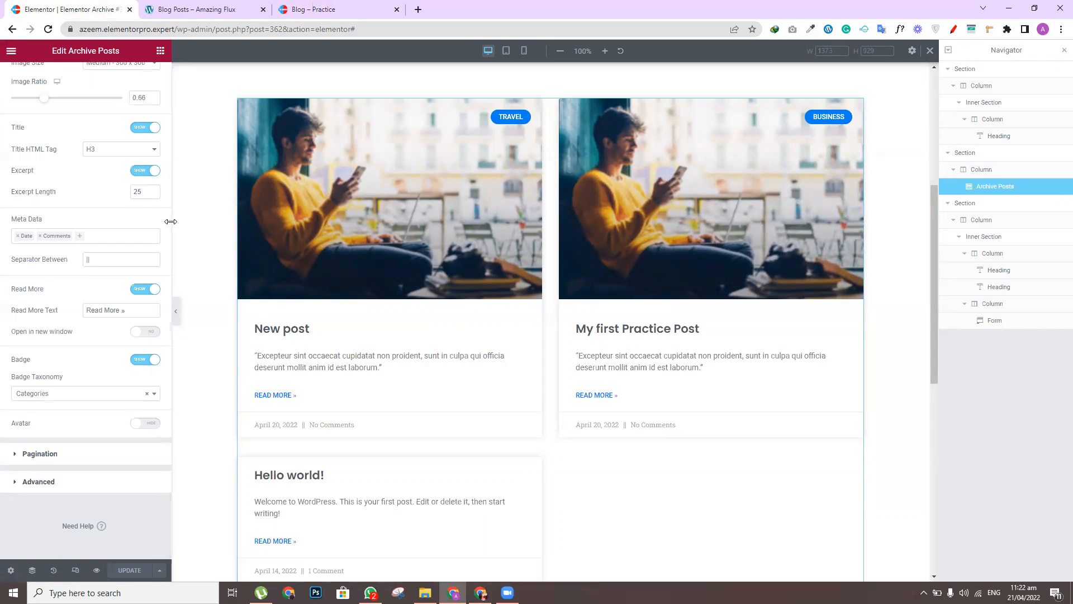
Keep the Cards skin, set the archive posts layout to 3 columns, and update the template
scroll(168, 105, up, 3)
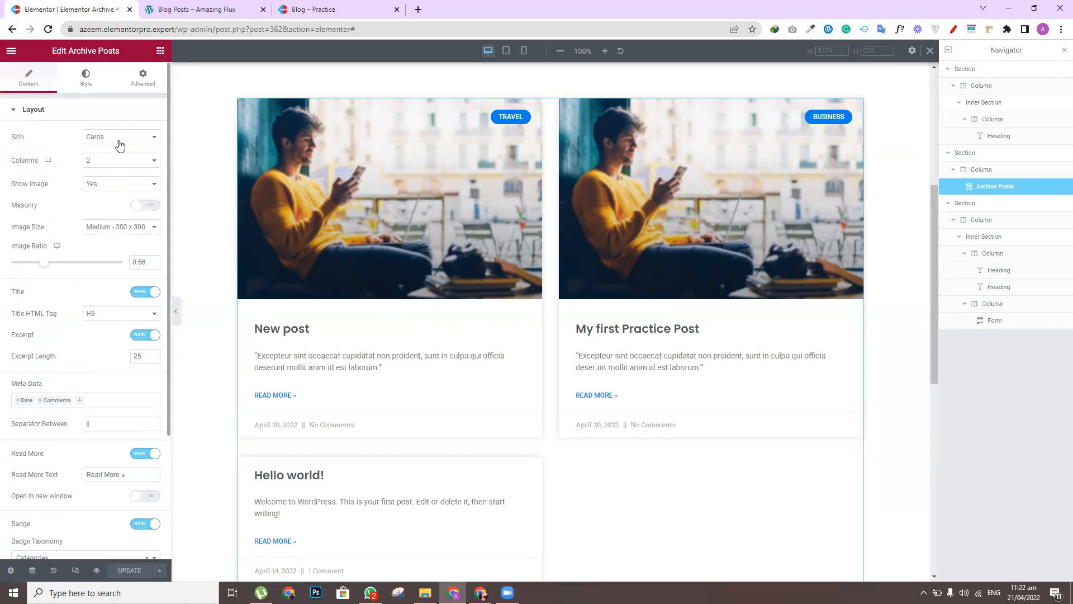
click(115, 141)
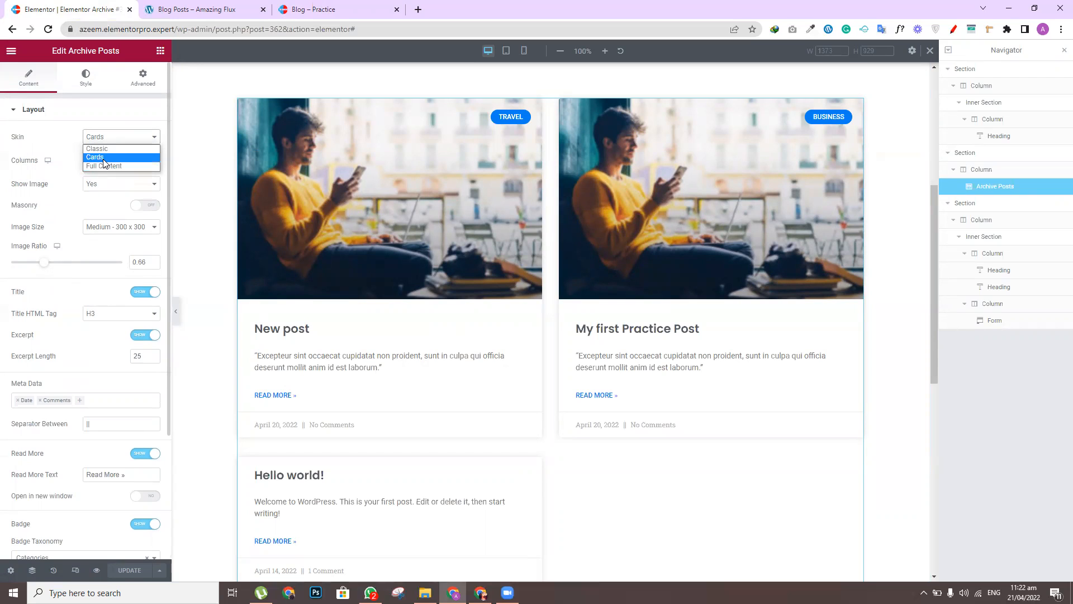
click(65, 167)
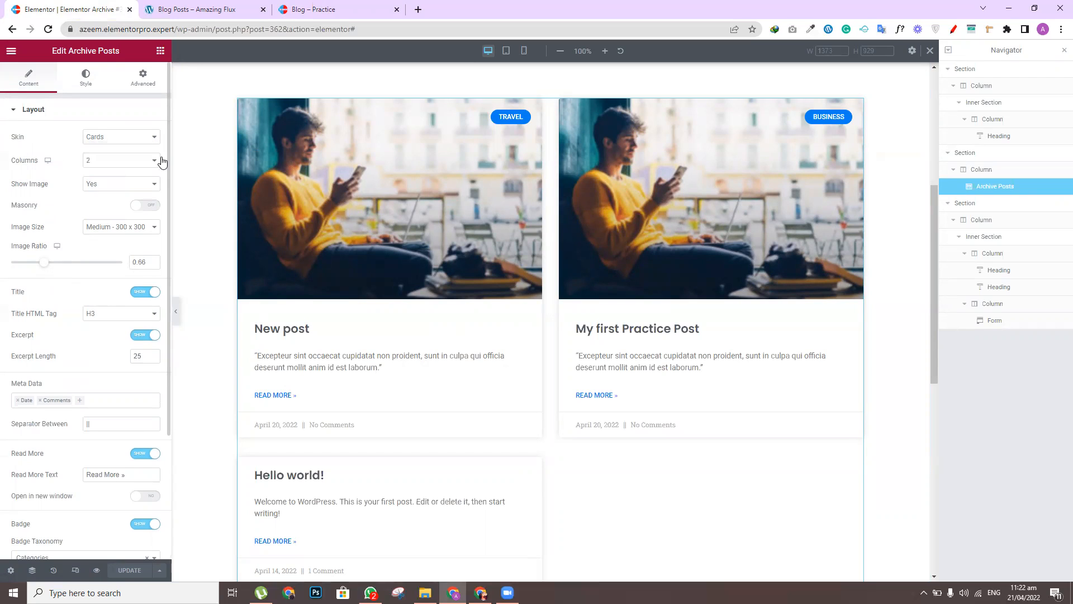
click(131, 163)
click(105, 190)
click(127, 571)
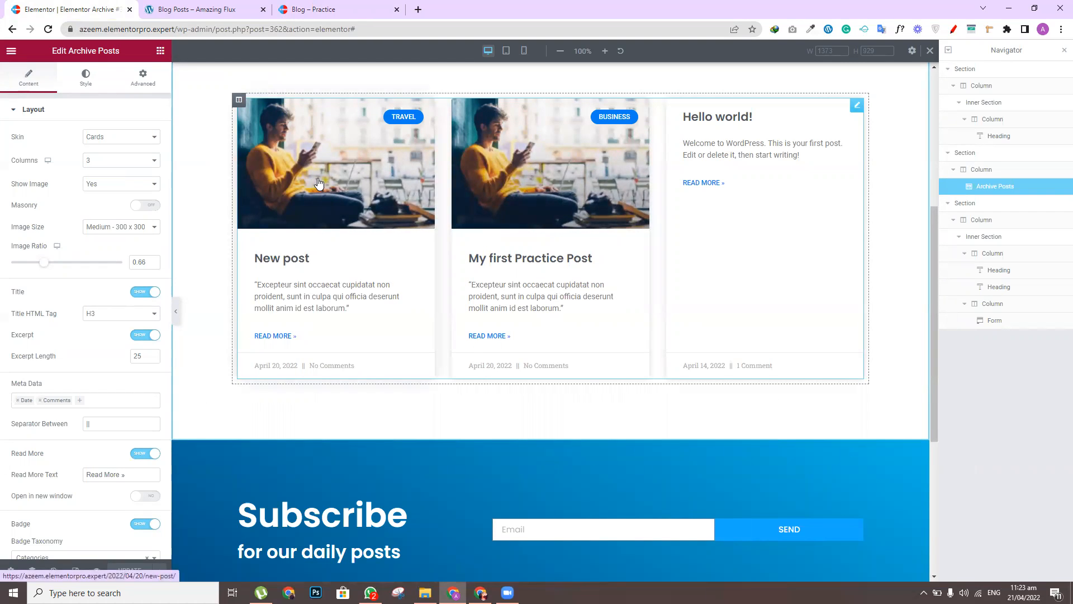
Search the web for bdthemes element pack in a new tab, open the BdThemes Element Pack page, and dismiss its discount pop-up
click(158, 53)
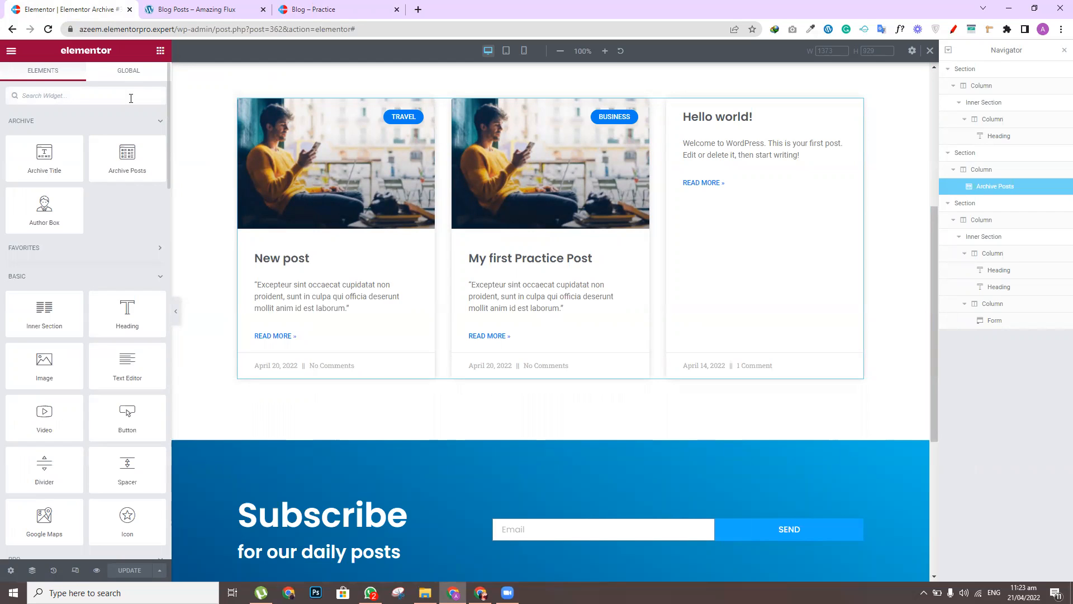
click(417, 9)
text(bd theme)
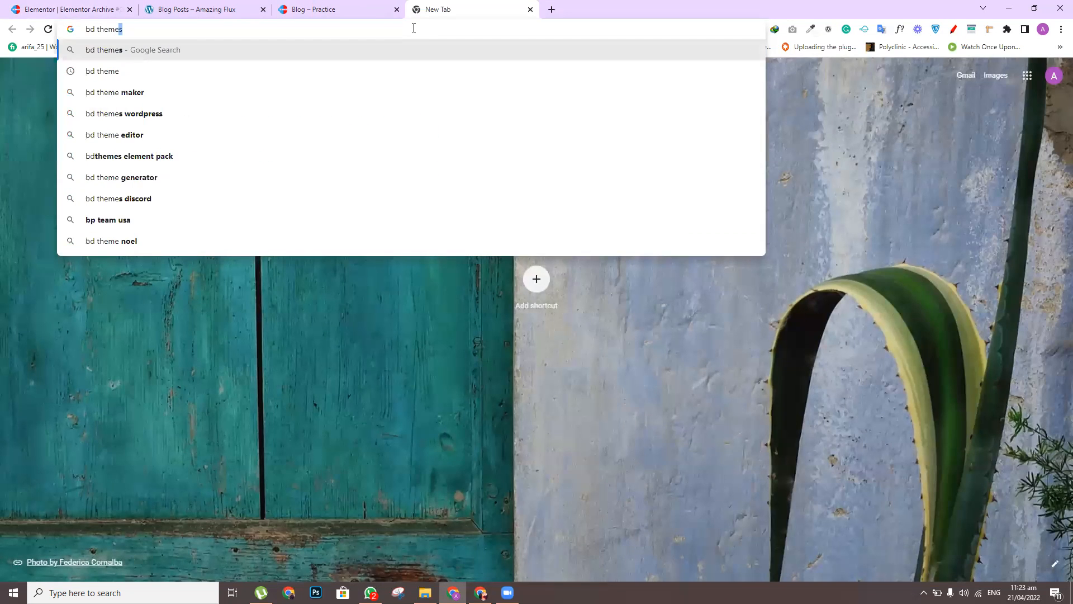
text(s)
key(Down)
key(Return)
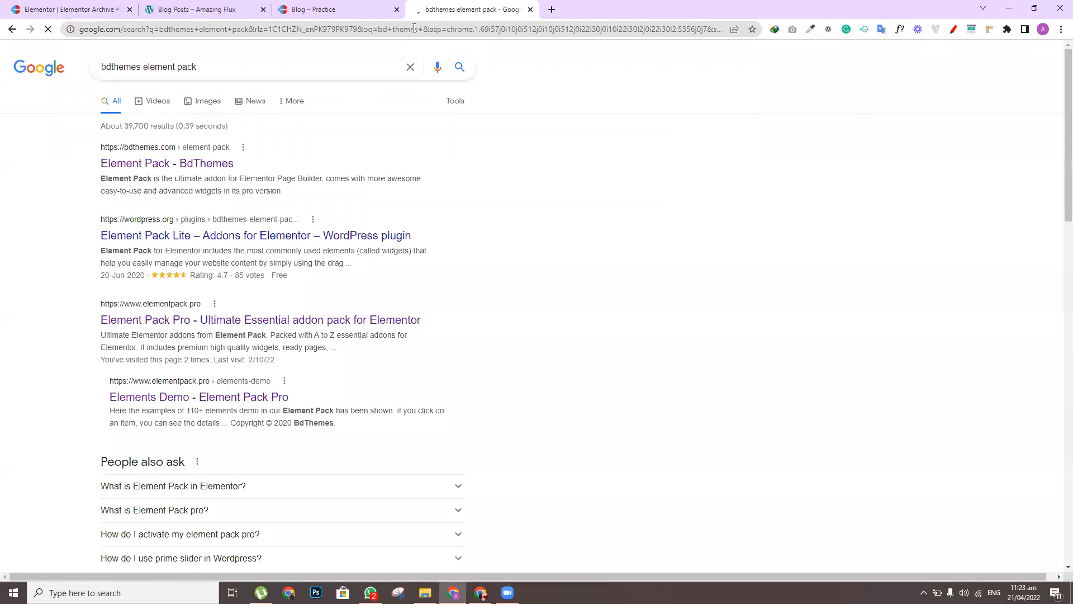
click(142, 161)
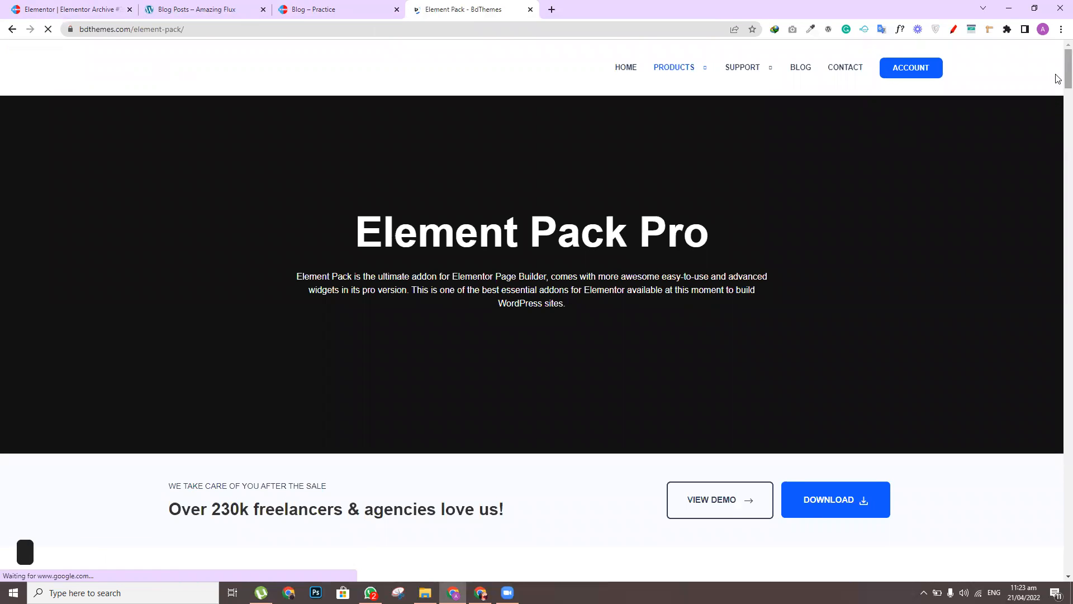
mouse_move(1059, 71)
mouse_down()
mouse_move(1058, 129)
mouse_move(1057, 71)
mouse_up()
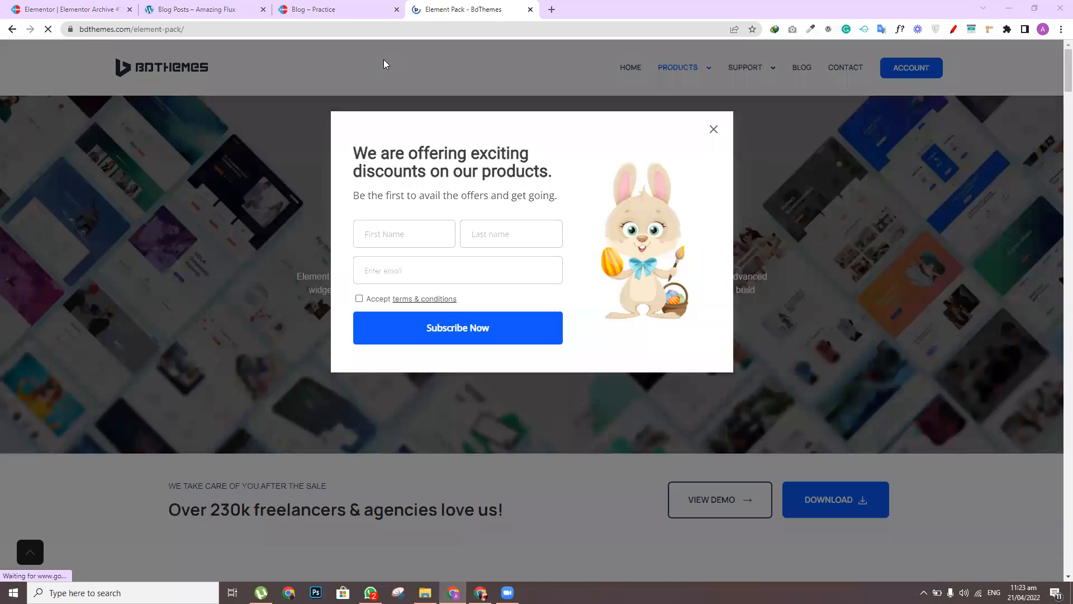
click(714, 129)
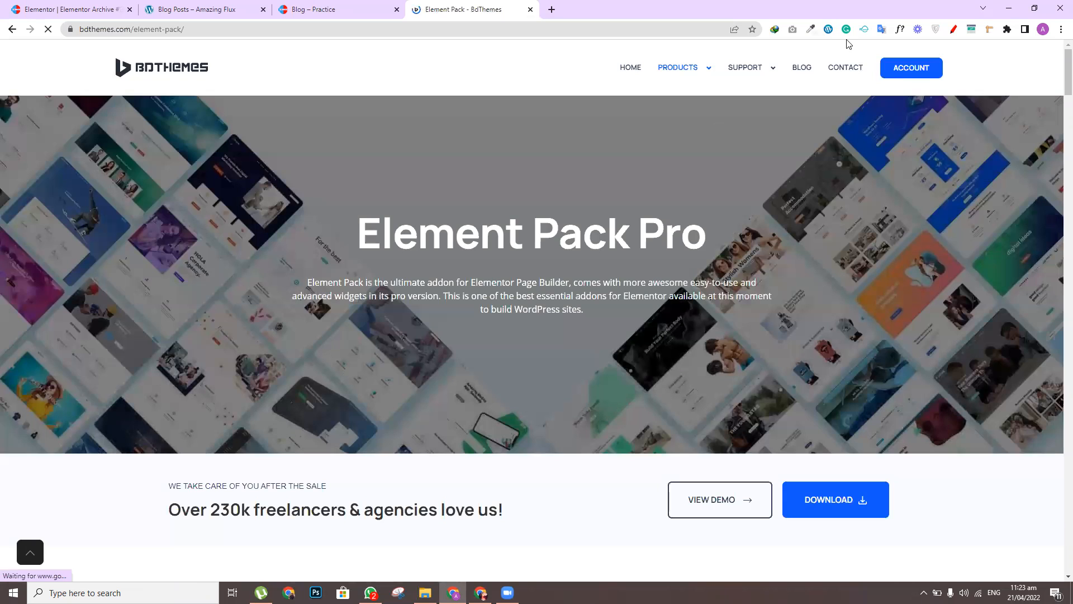
Visit the BdThemes blog, return to the Element Pack product page, and look through it down to its footer
mouse_move(693, 84)
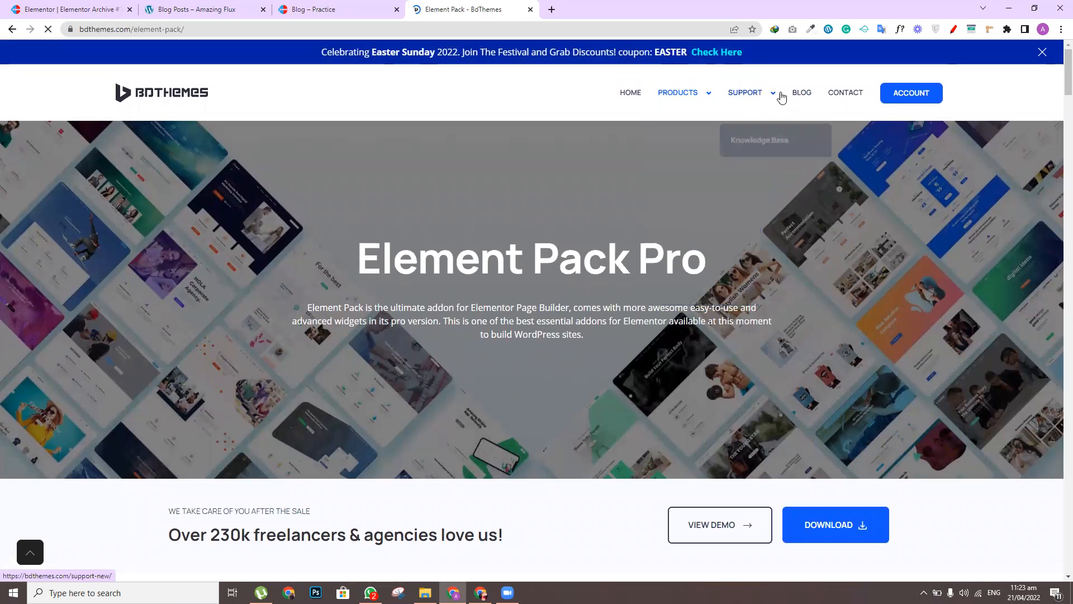
click(801, 95)
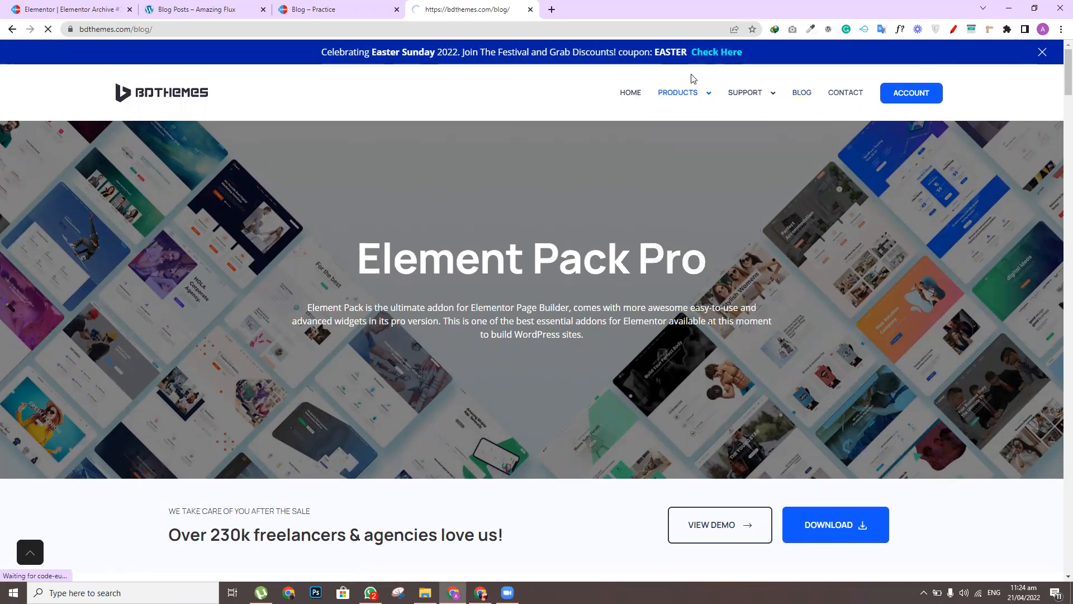
mouse_move(695, 70)
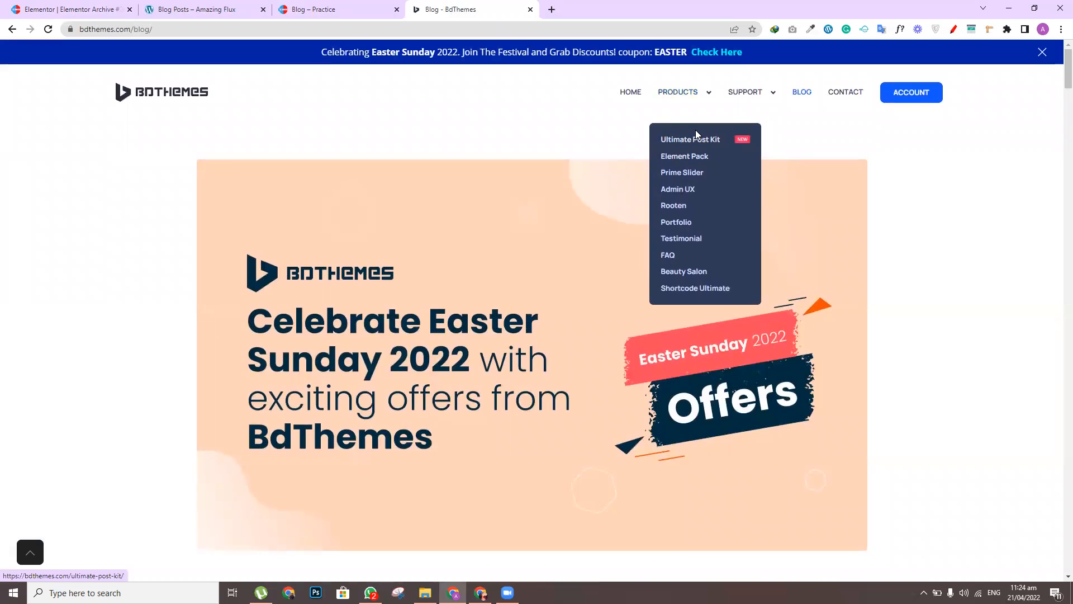
click(683, 157)
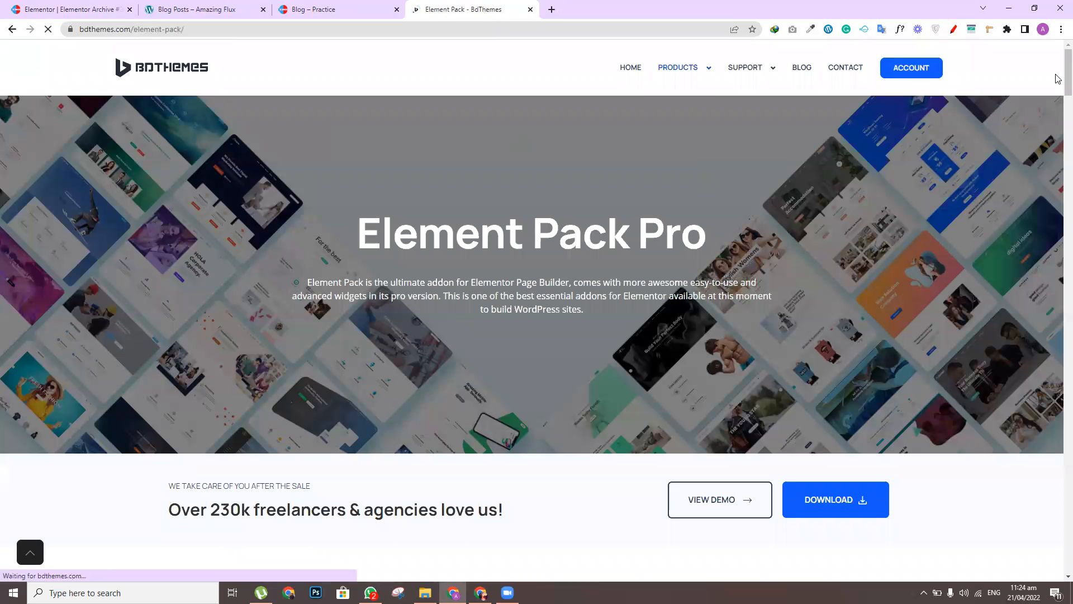
scroll(1058, 101, down, 8)
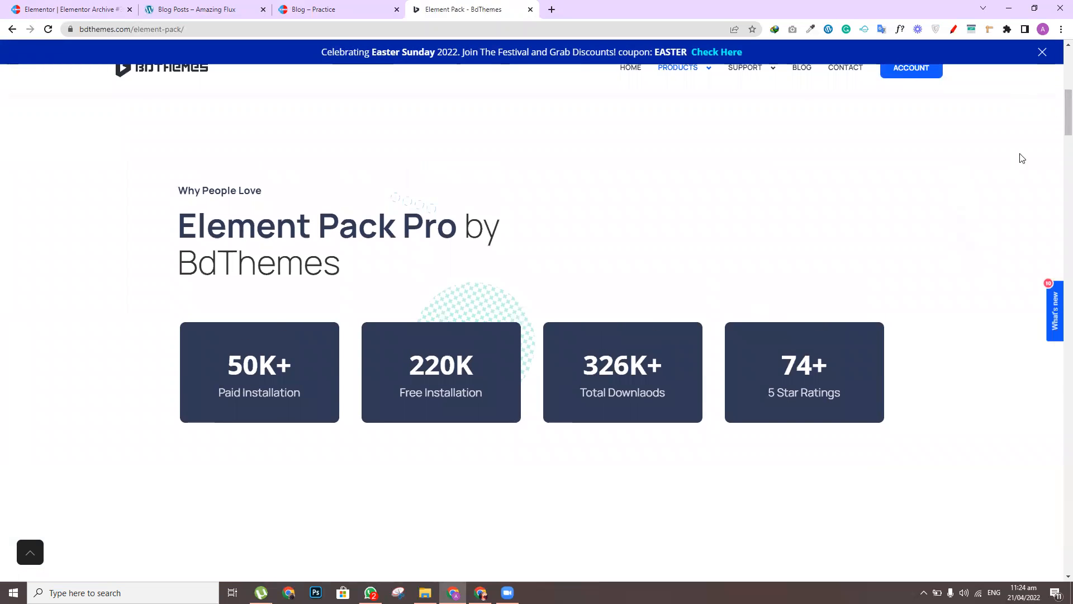
drag(1060, 118, 1058, 390)
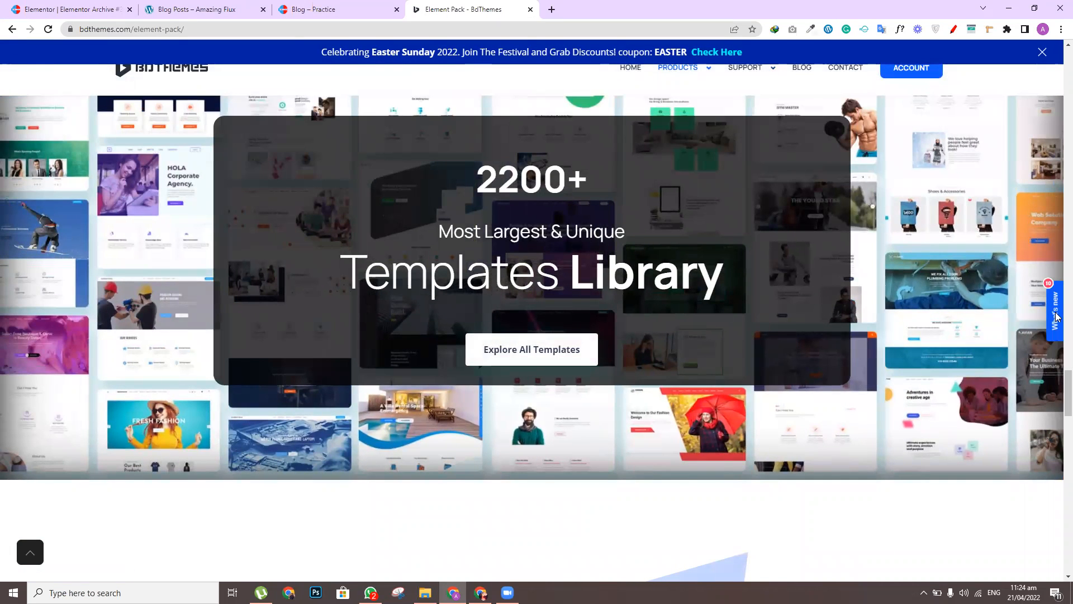
drag(1059, 393, 1058, 554)
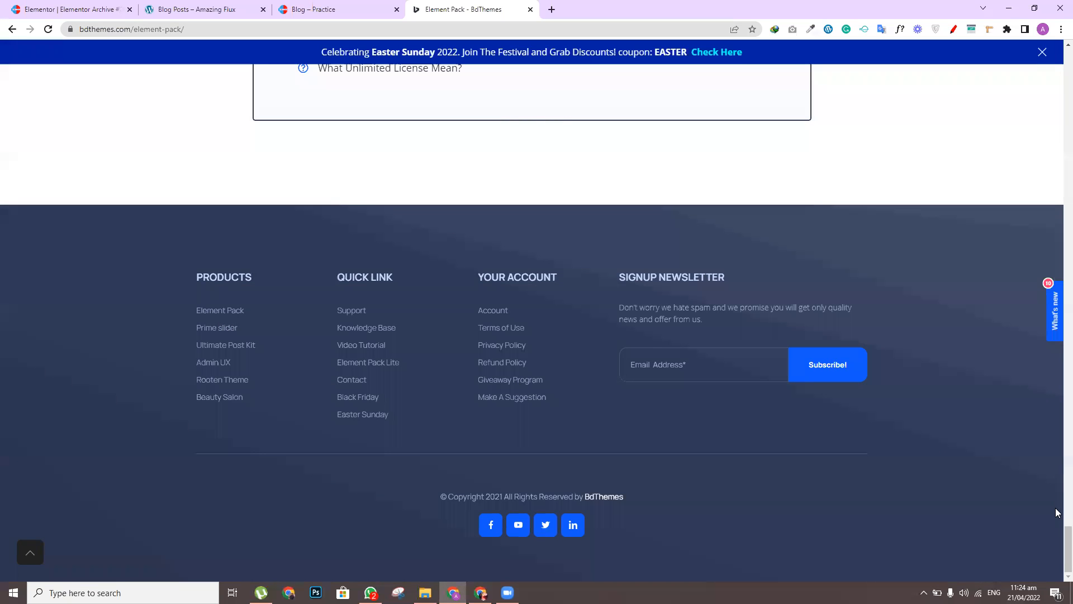
drag(1057, 556, 1057, 39)
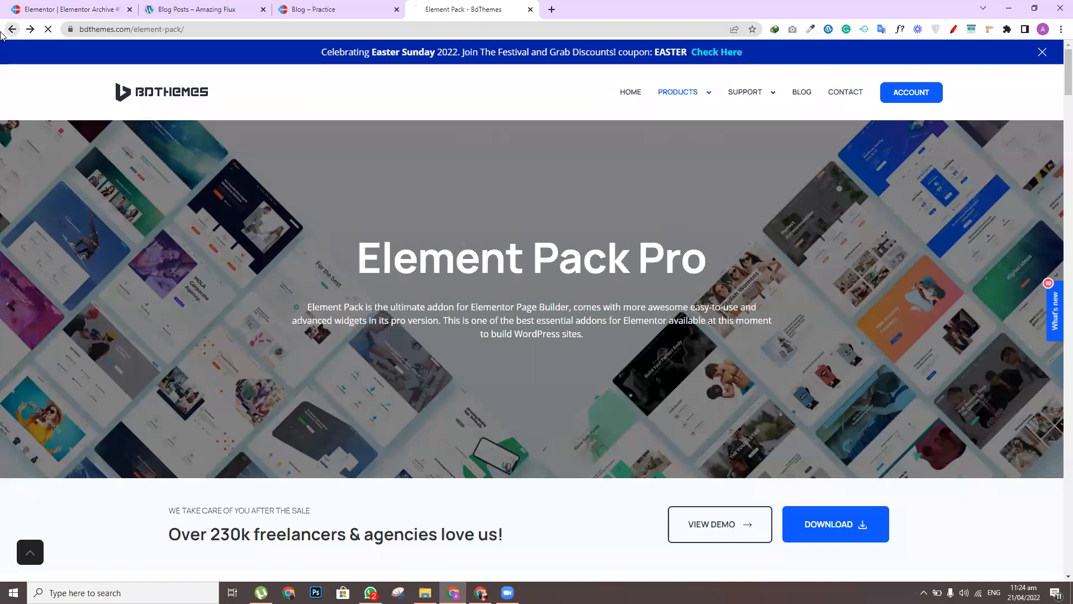
Go back to the Google results and search for bdthemes element pack posts layouts
click(12, 29)
click(29, 30)
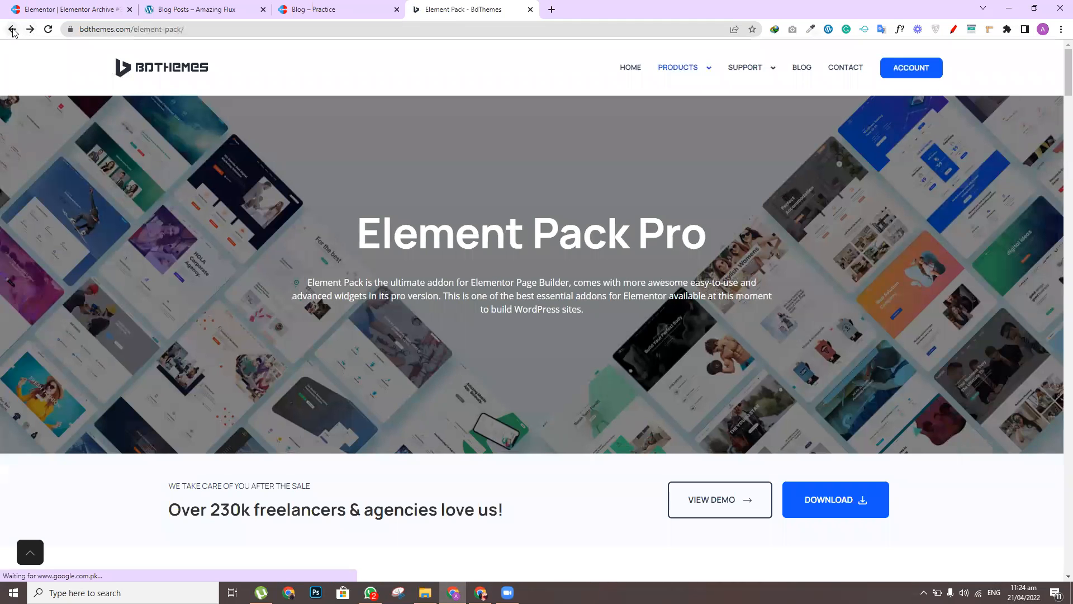
click(11, 29)
click(231, 64)
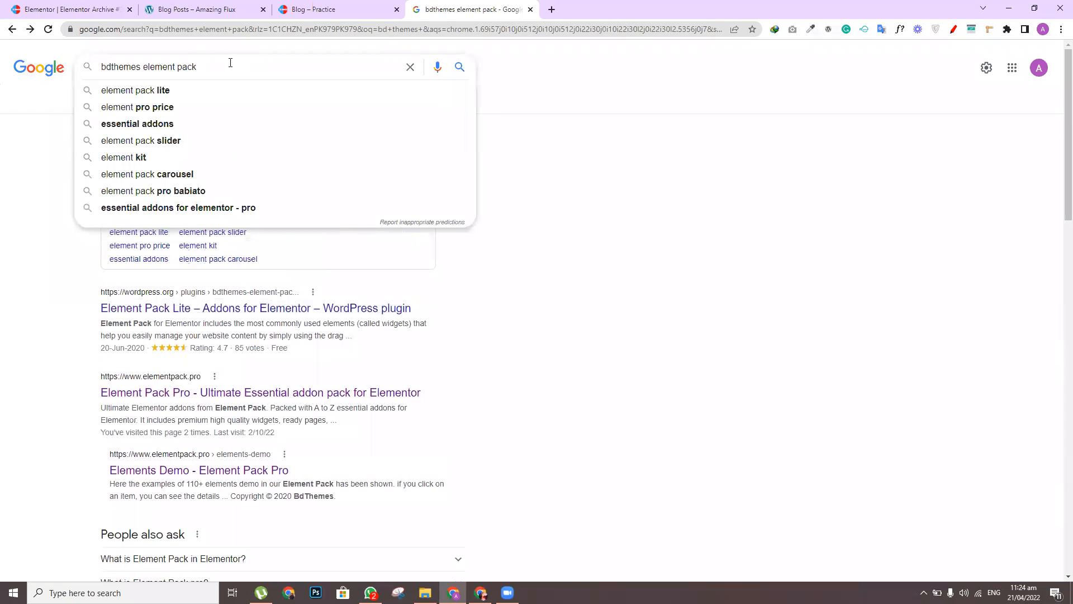
text(posts)
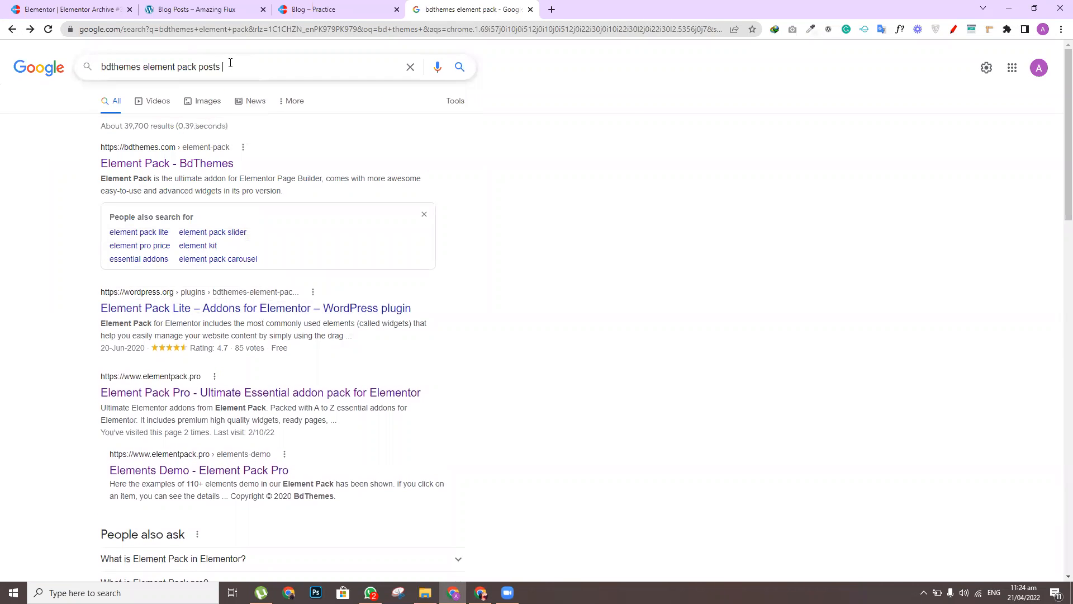
text( layouts)
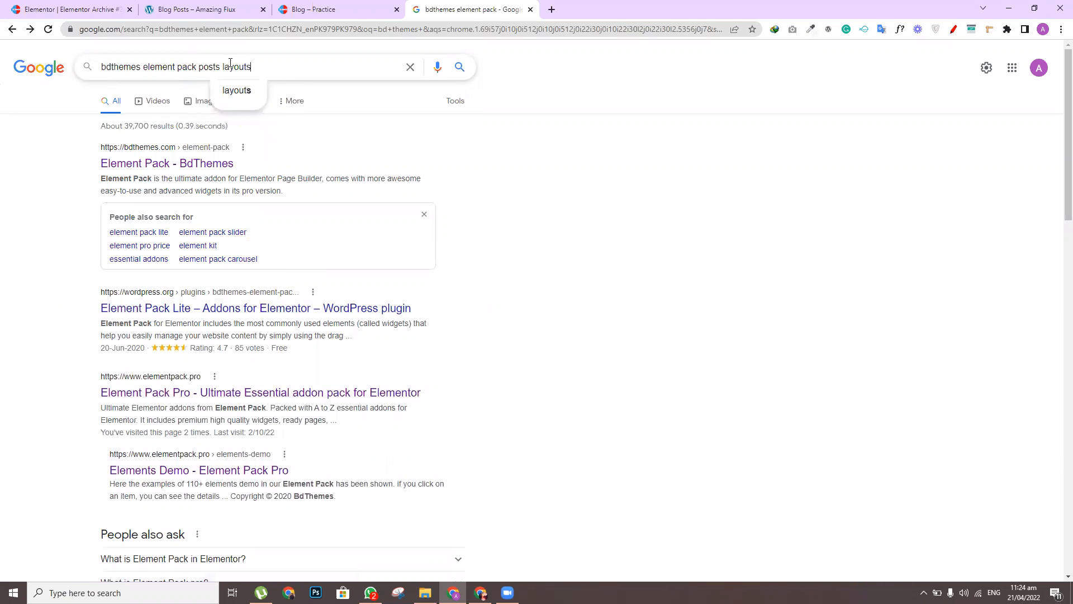
key(Return)
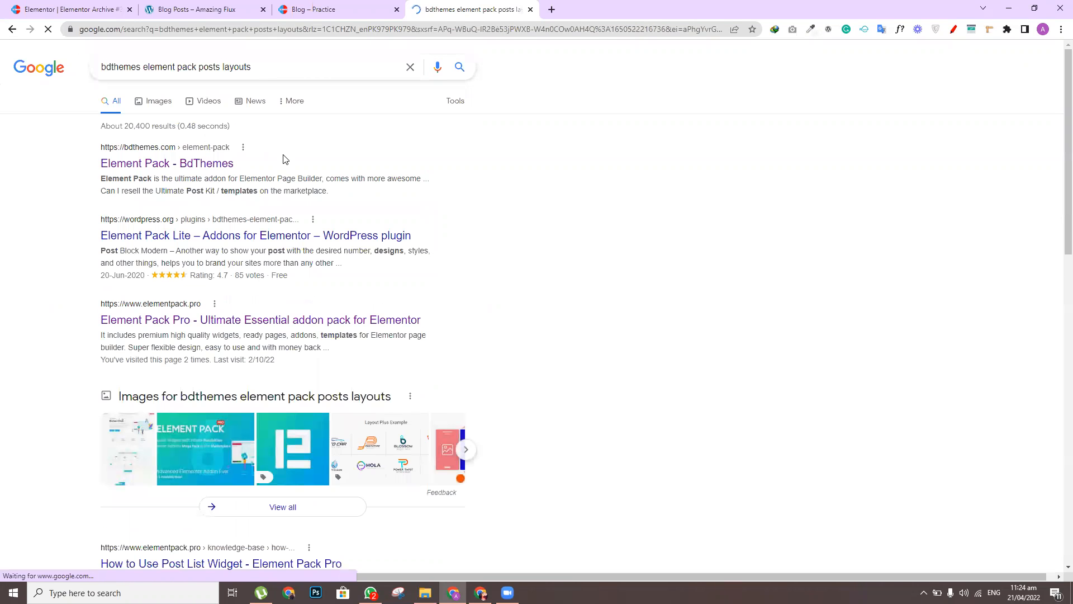
Open the BdThemes Element Pack and Element Pack Pro results in new tabs and view the BdThemes page
middle_click(206, 166)
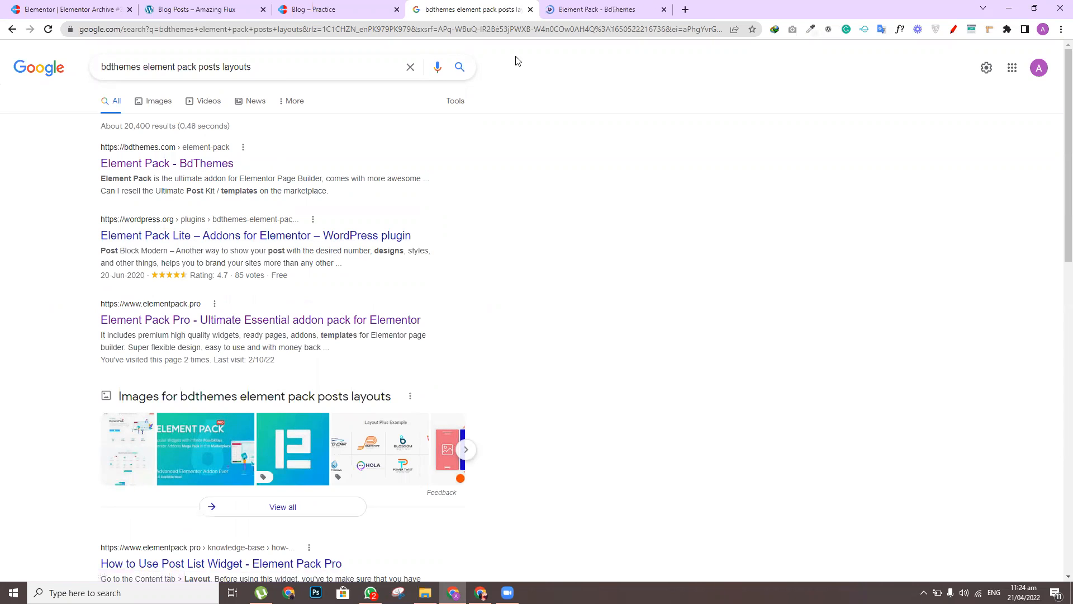
middle_click(335, 321)
key(ctrl+Tab)
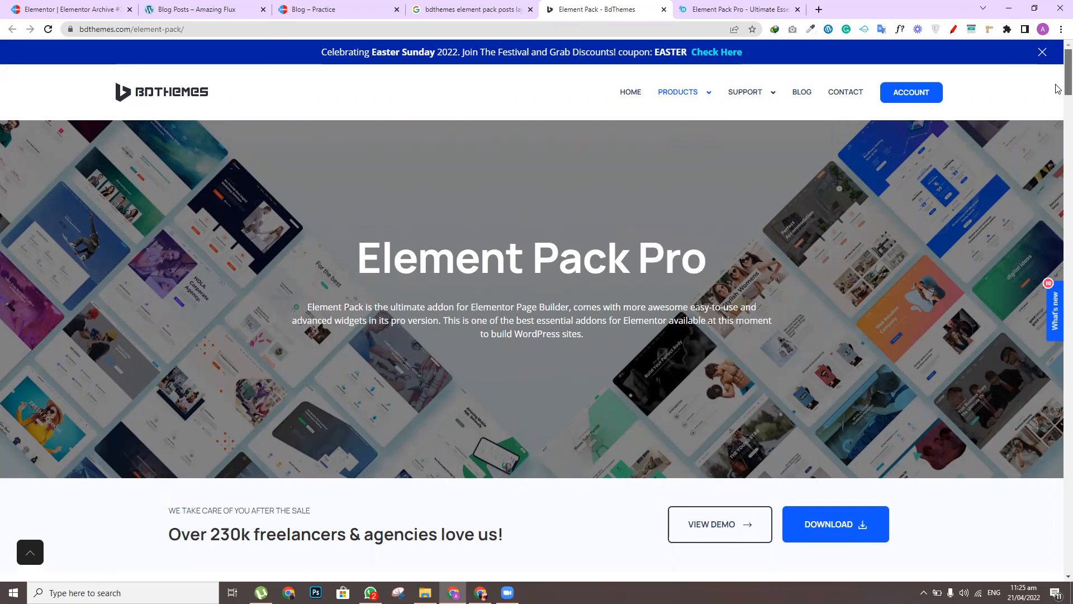
Open the Element Pack demo from the BdThemes product page and look through it down to its footer
scroll(706, 105, down, 2)
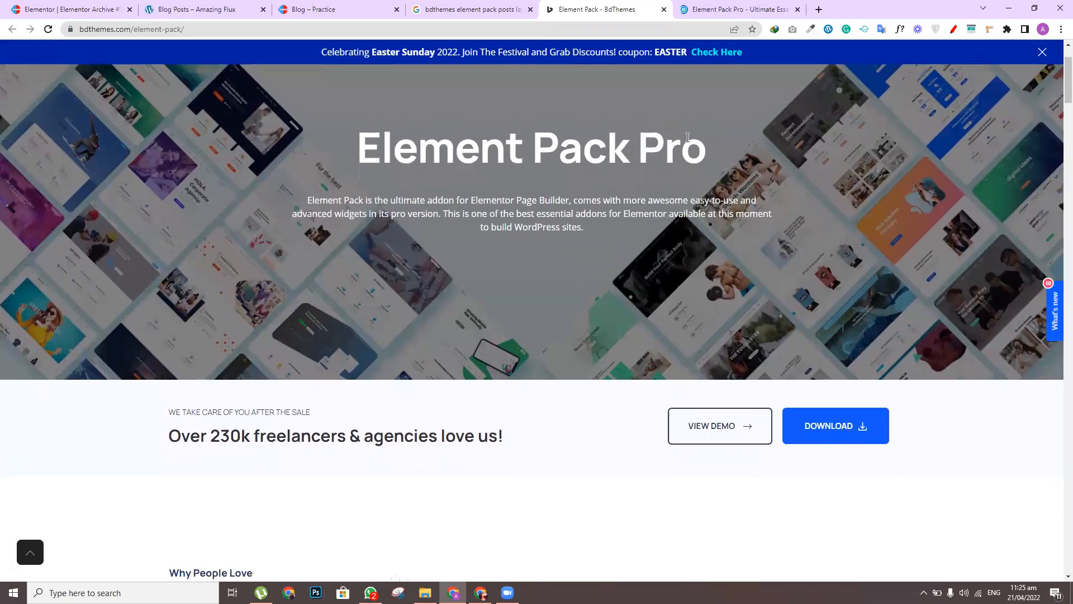
click(730, 436)
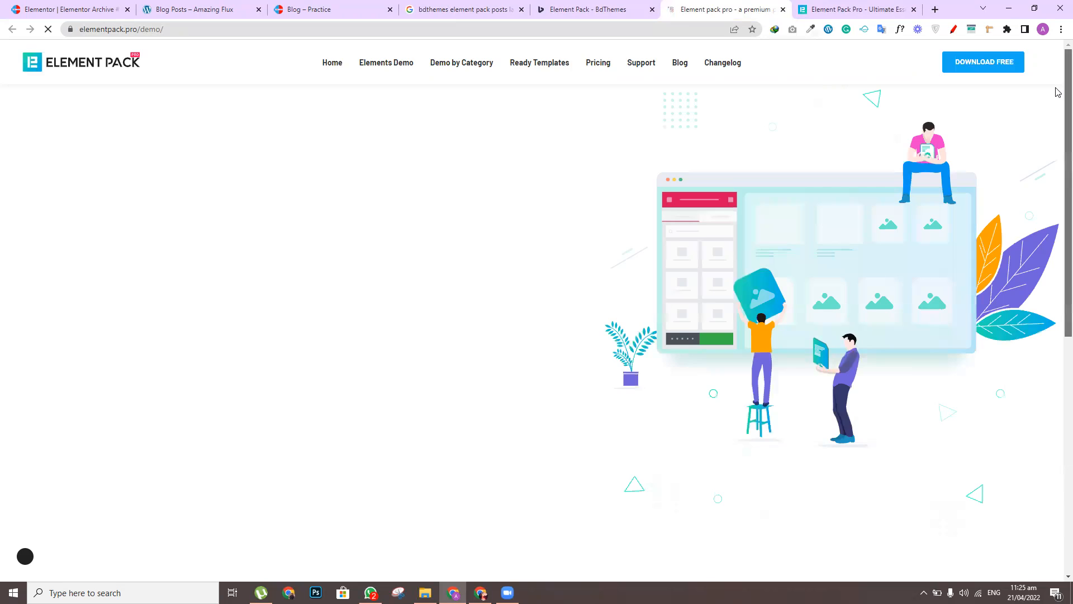
scroll(1058, 140, down, 2)
scroll(1059, 308, down, 3)
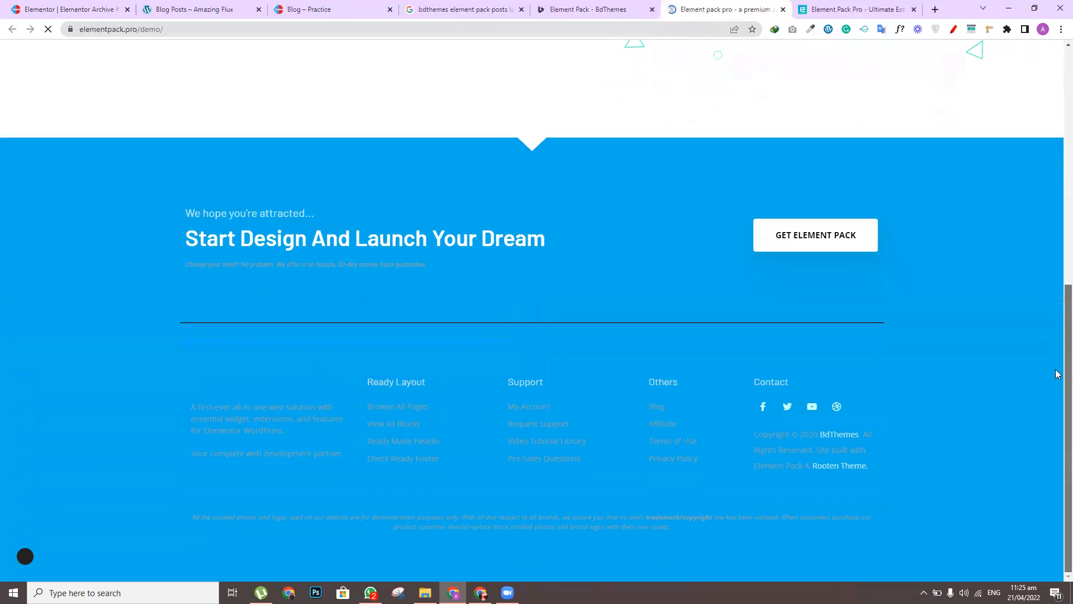
scroll(1058, 374, up, 8)
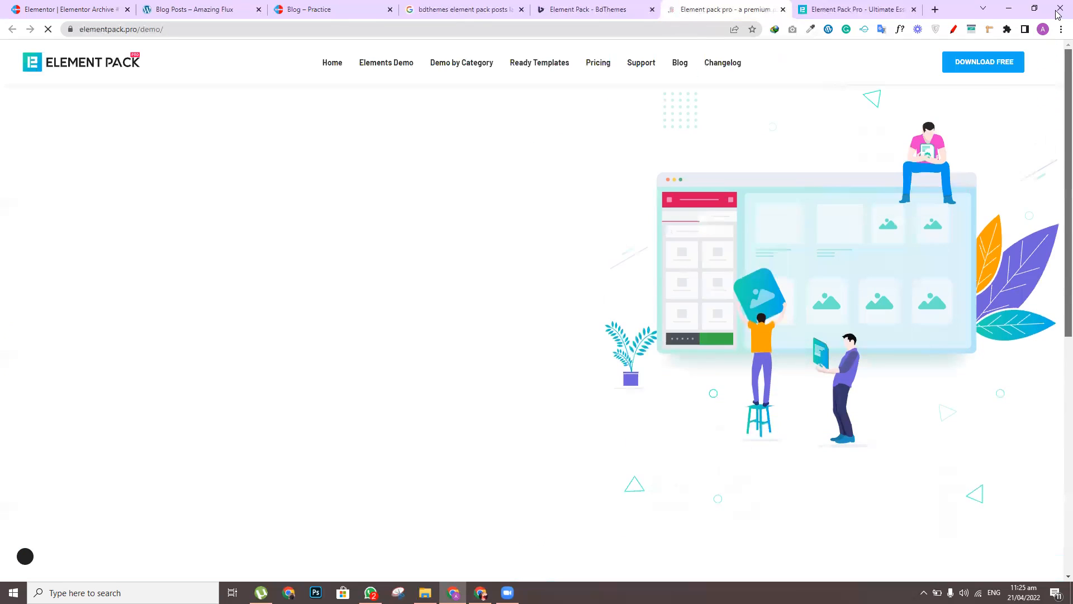
Switch to the Element Pack Pro site, view its Elements Demo page, and open the Dynamic Grid demo in a new tab
click(827, 4)
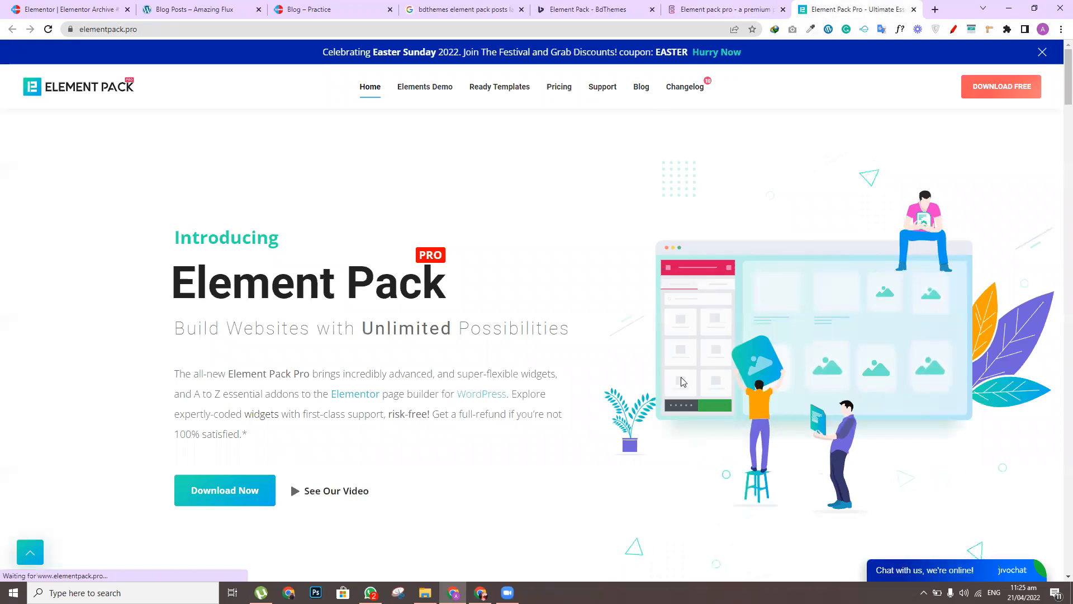
drag(1059, 98, 419, 438)
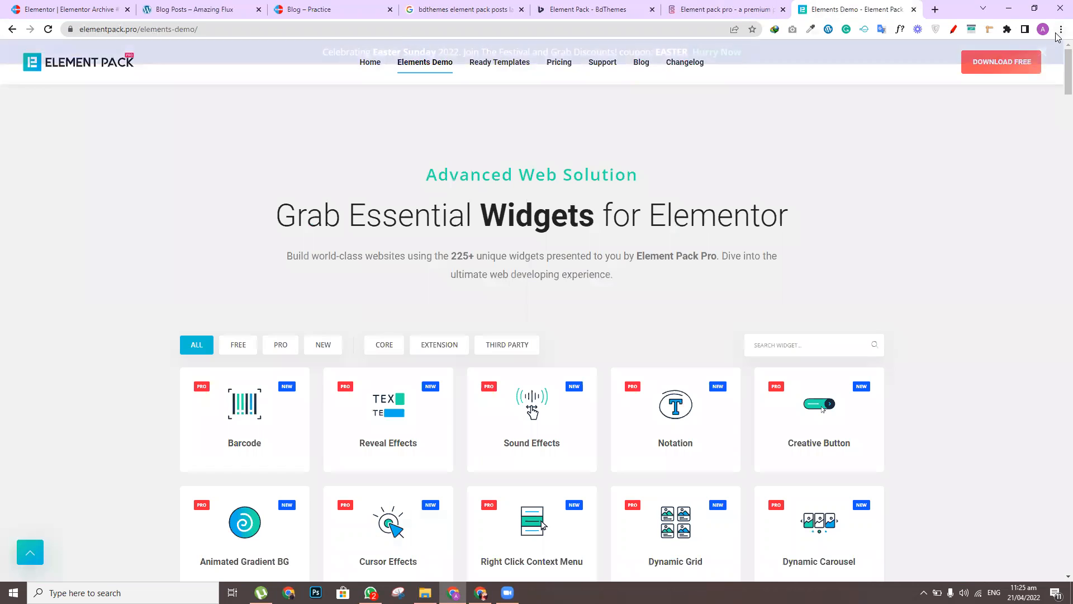
scroll(1059, 97, down, 3)
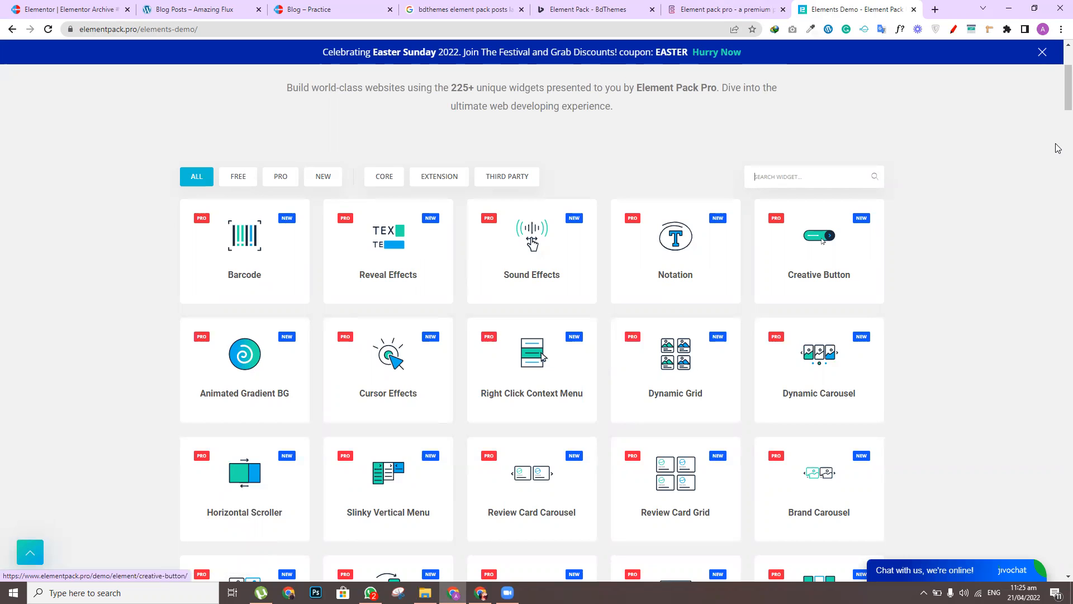
scroll(1059, 95, down, 1)
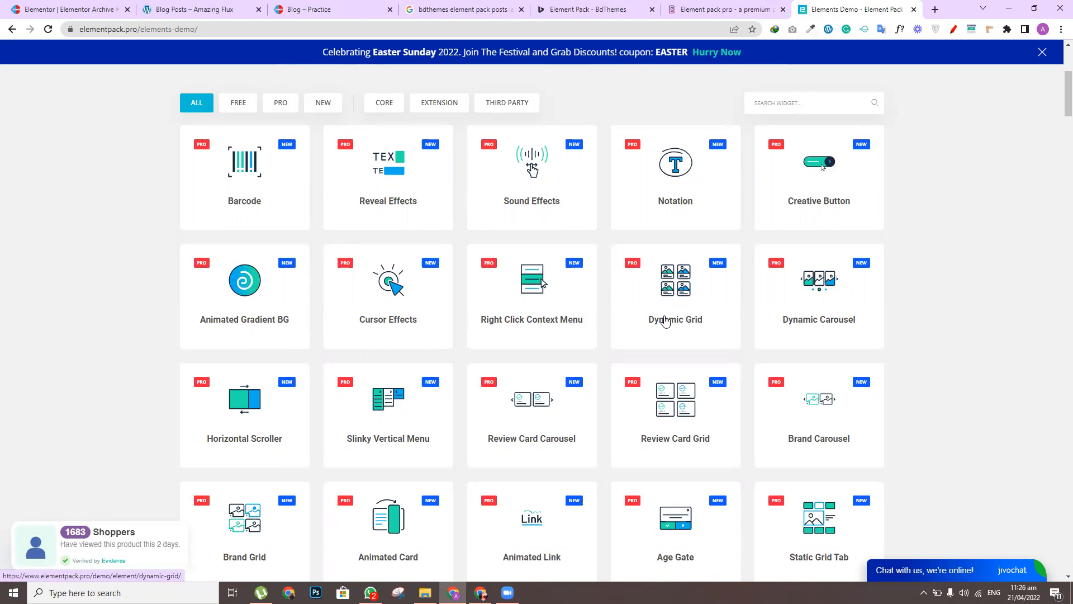
ctrl+click(666, 321)
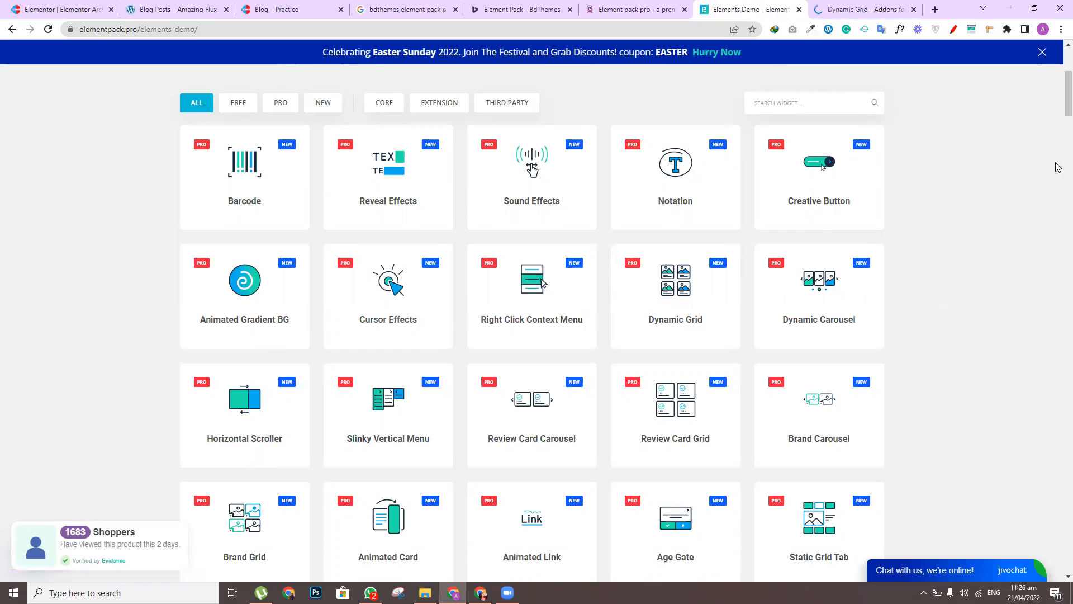
Look through the Elements Demo widget list and open the Post Grid Tab and Post Grid demos in new tabs
scroll(1059, 117, down, 4)
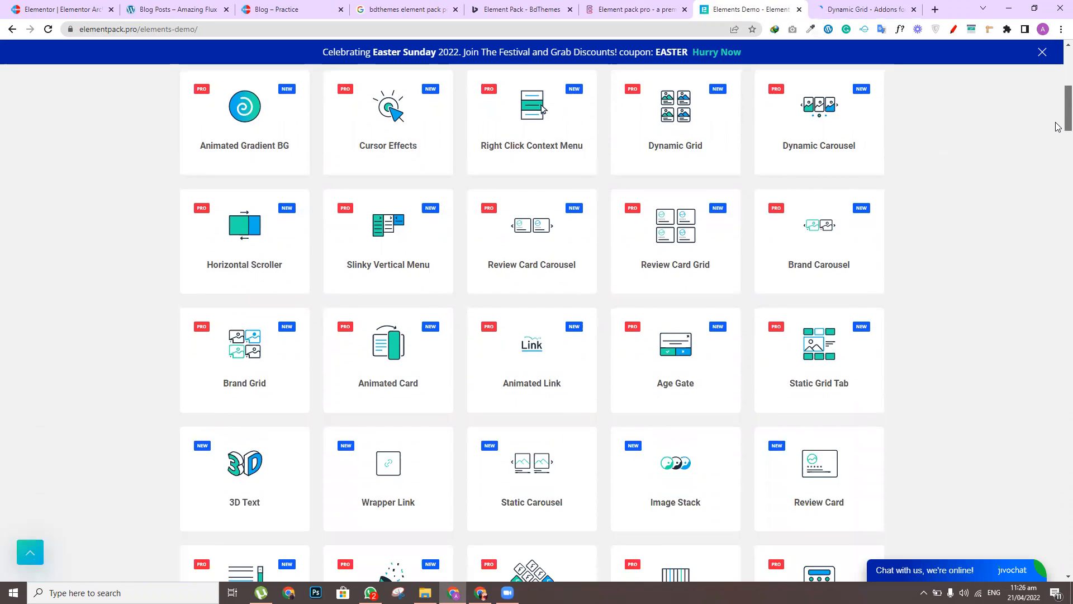
scroll(1059, 132, down, 3)
scroll(1058, 131, up, 2)
scroll(1059, 118, up, 6)
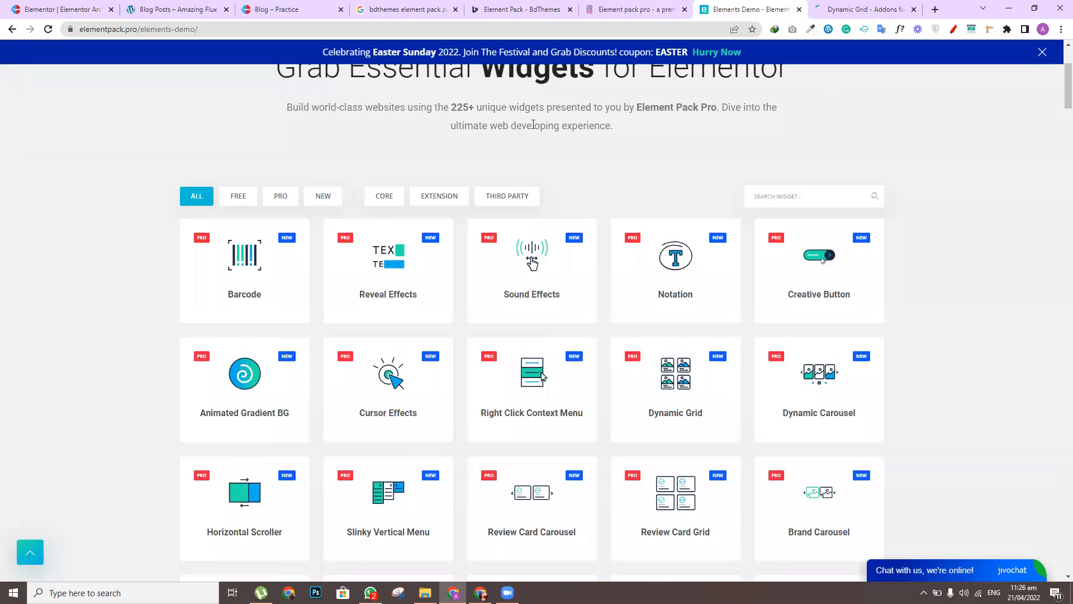
drag(1059, 102, 1059, 231)
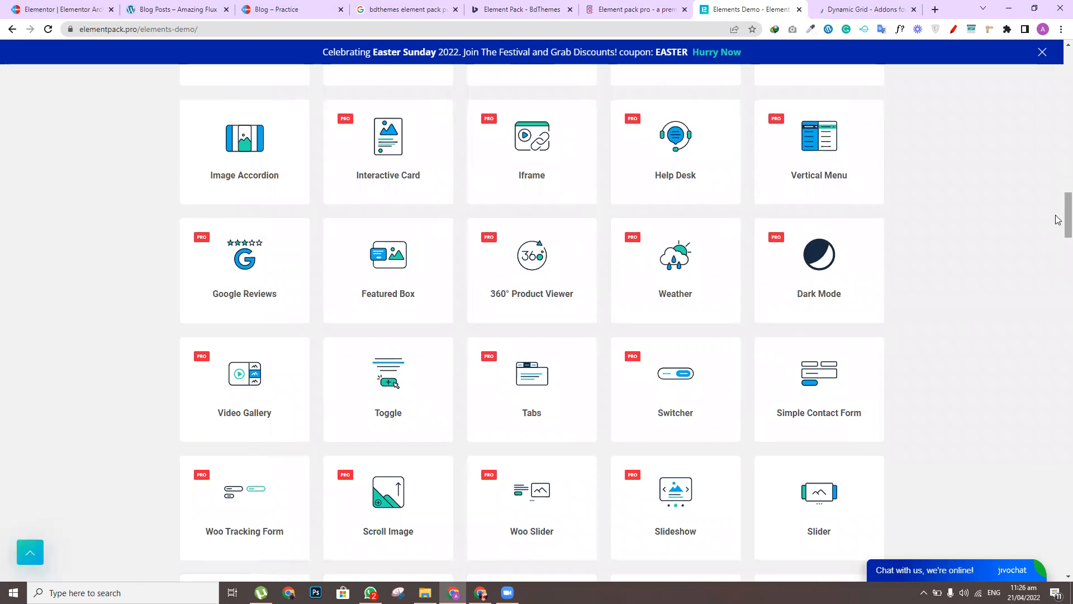
scroll(1057, 241, down, 3)
drag(1059, 240, 1058, 422)
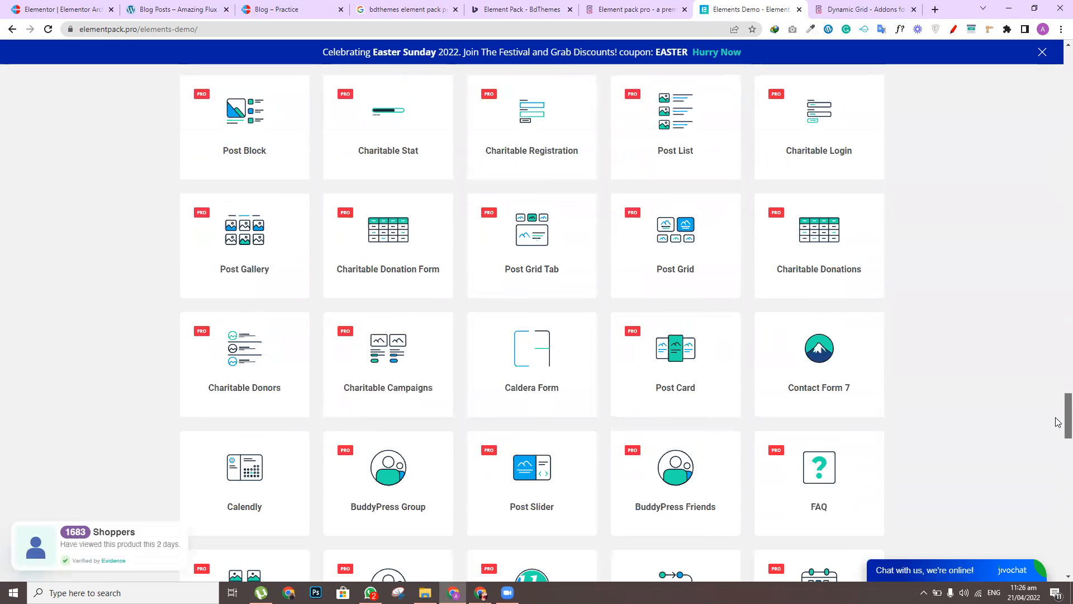
middle_click(533, 262)
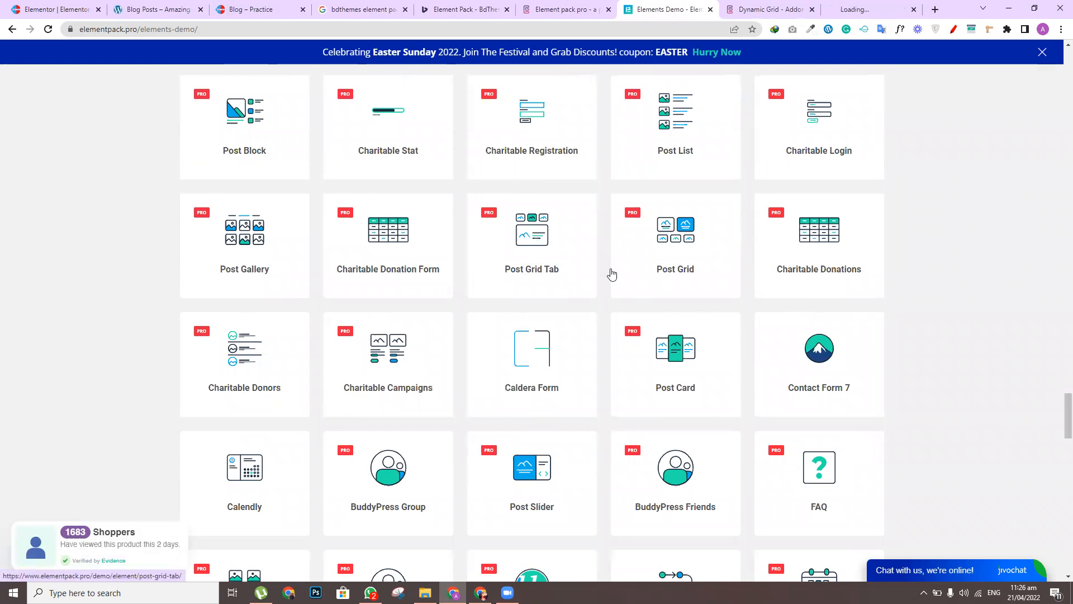
middle_click(676, 270)
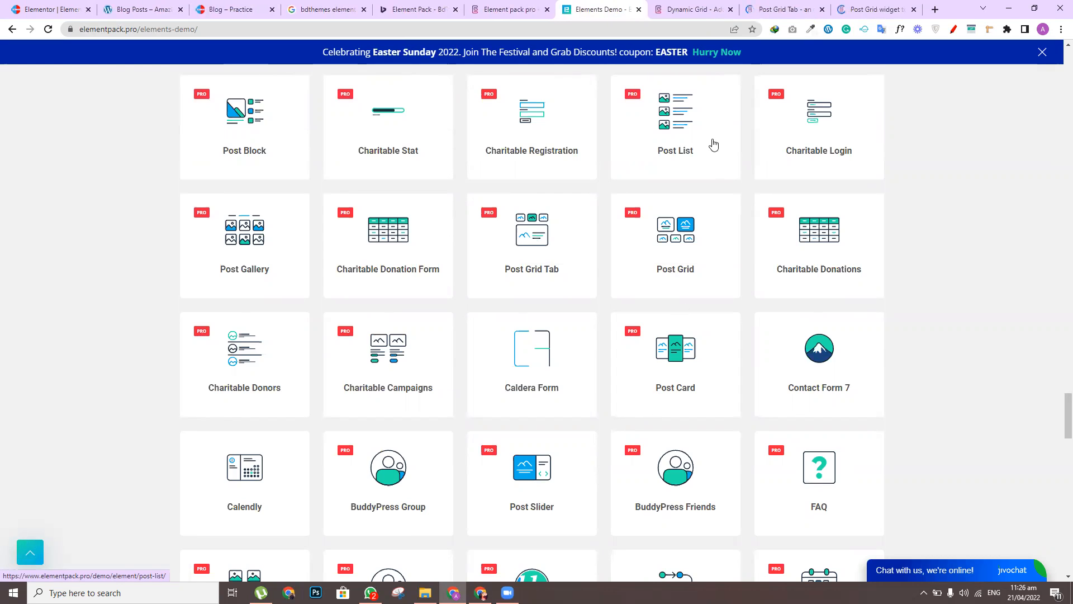
View the Post Grid Tab demo and examine its examples, from Default and Column (3) down to the footer
click(790, 6)
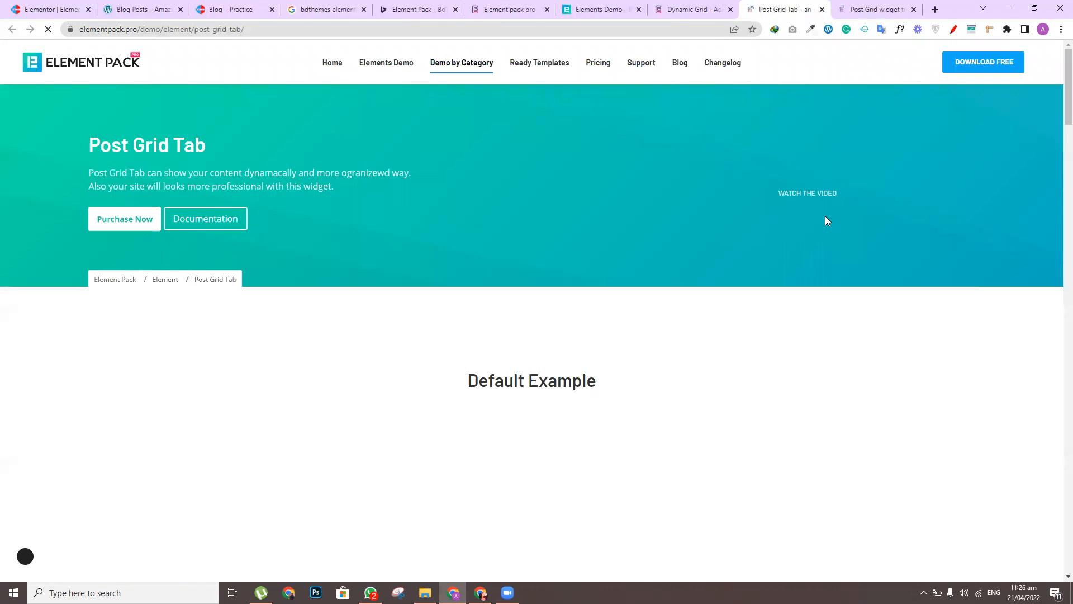
scroll(1058, 91, down, 7)
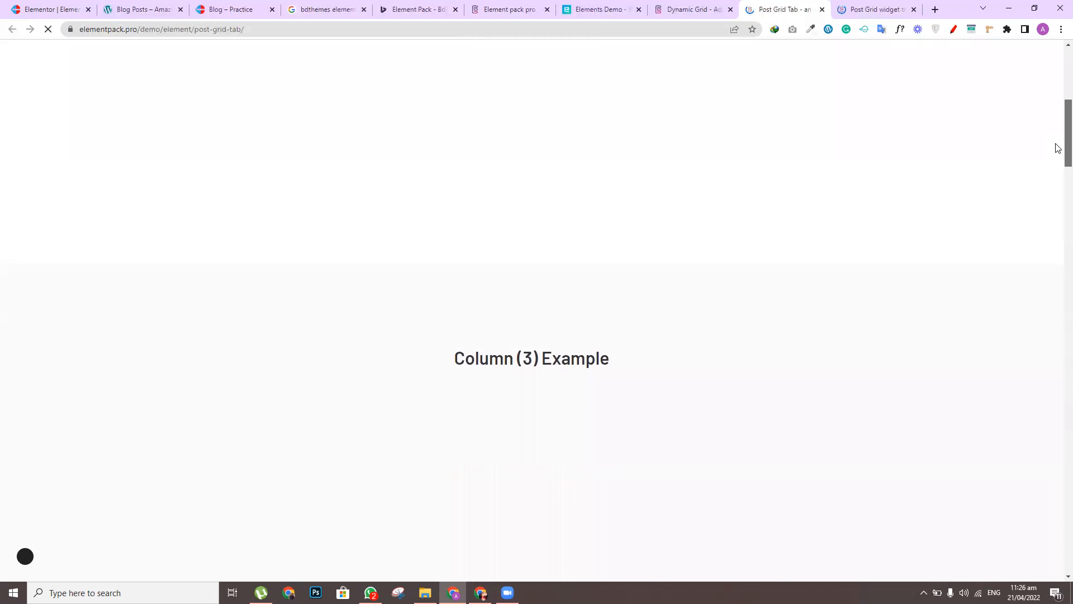
scroll(1059, 148, up, 3)
scroll(1057, 126, down, 3)
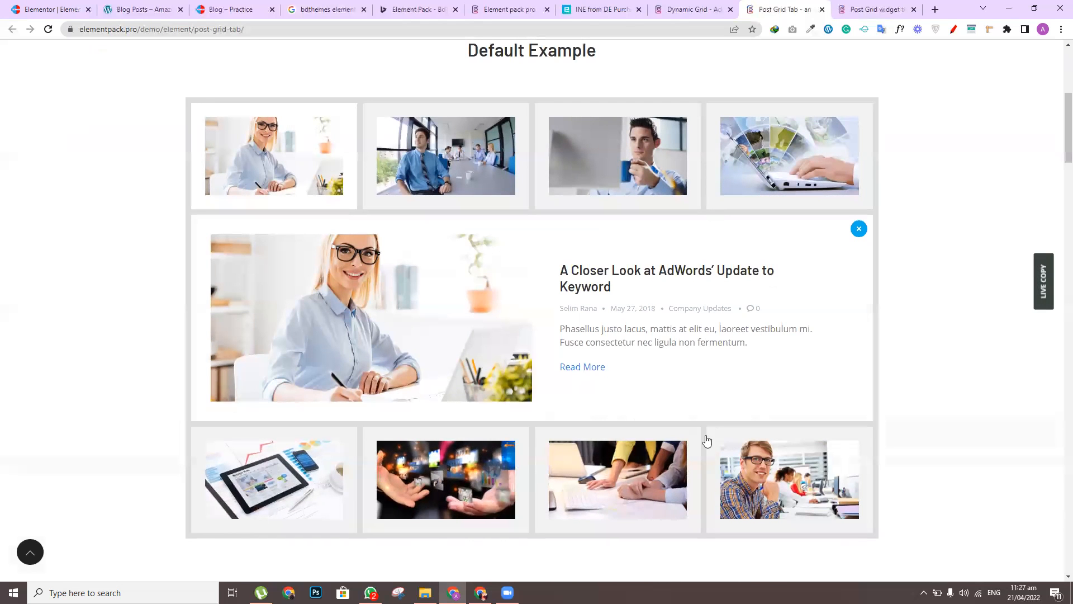
drag(1059, 123, 1058, 206)
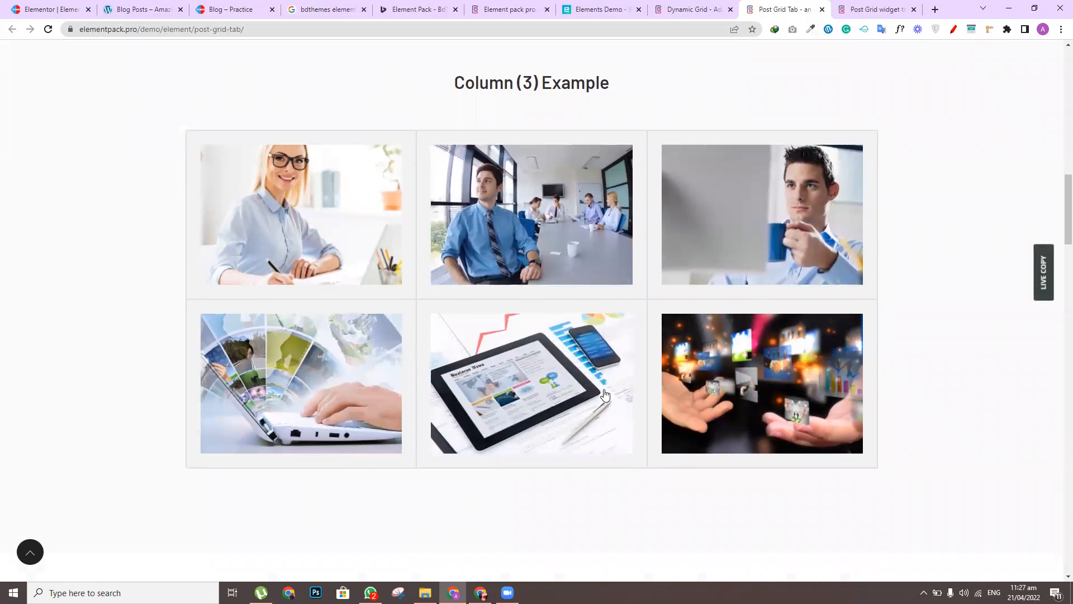
drag(1059, 211, 1059, 345)
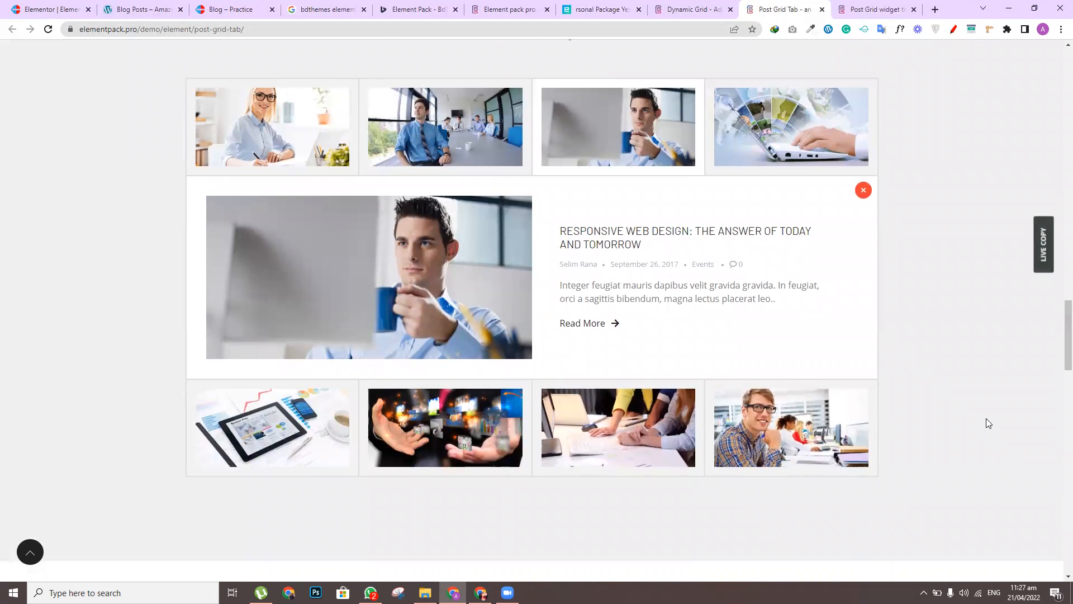
drag(1060, 331, 1057, 501)
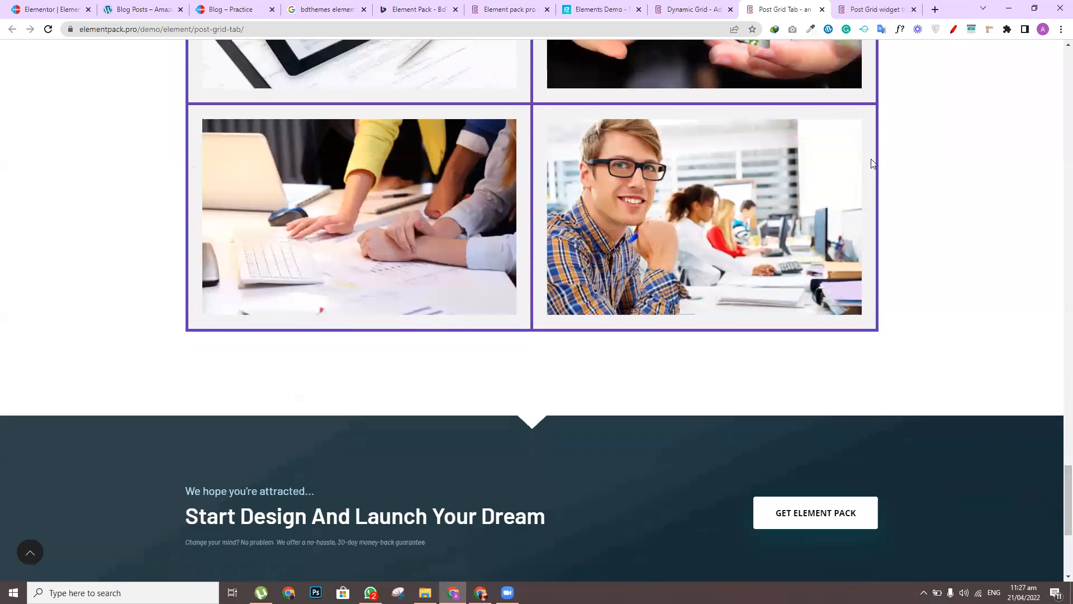
View the Post Grid demo and examine its layouts from Column Gap (Small) through Skin (Alter), Skin (Paddle) and Skin (Trosia)
click(854, 6)
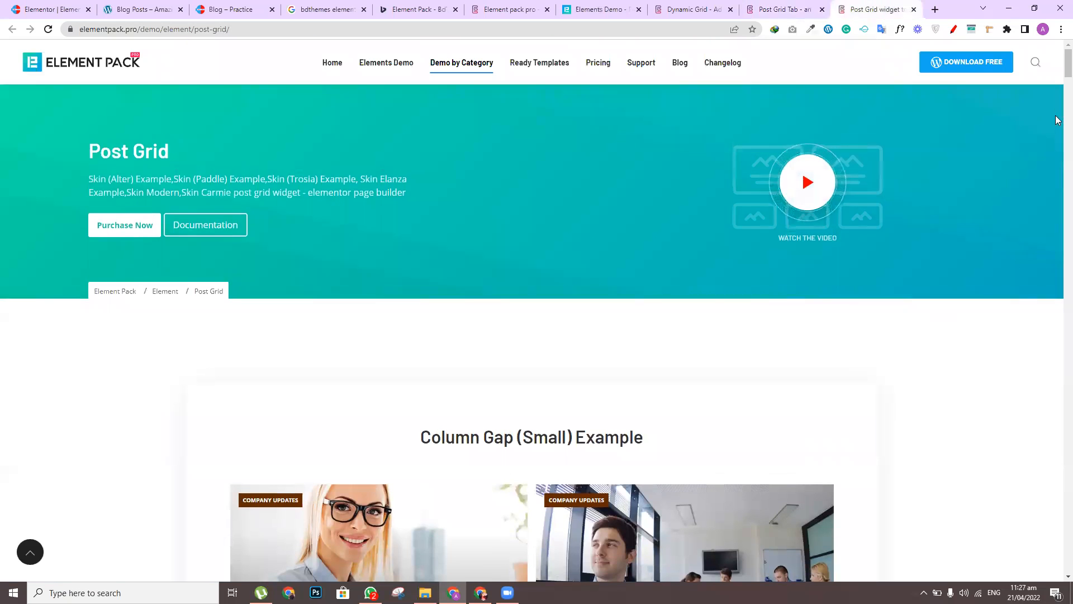
scroll(1058, 80, down, 8)
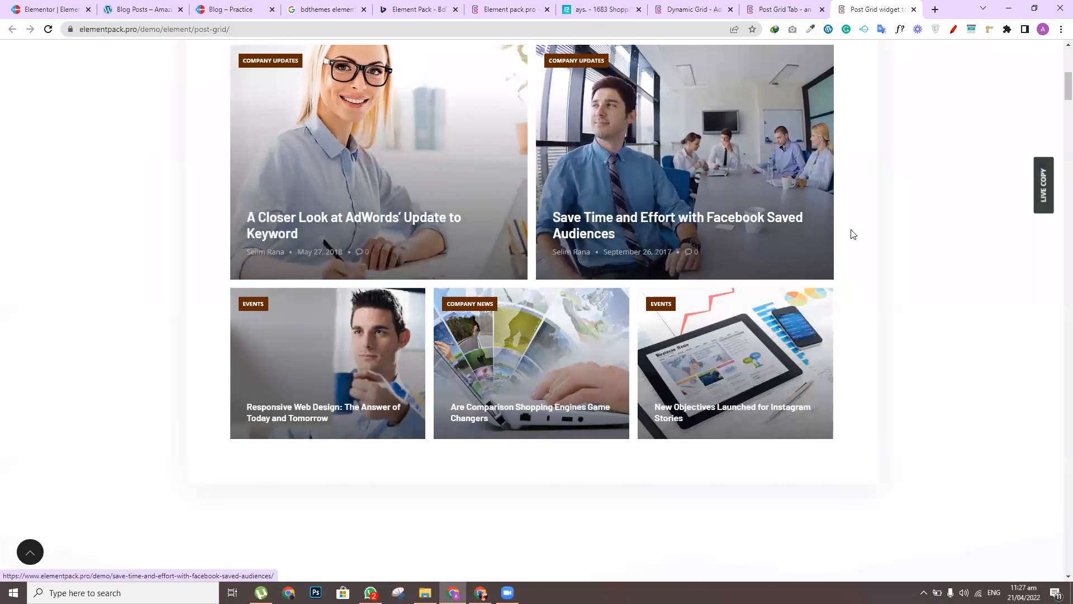
drag(1067, 85, 1064, 143)
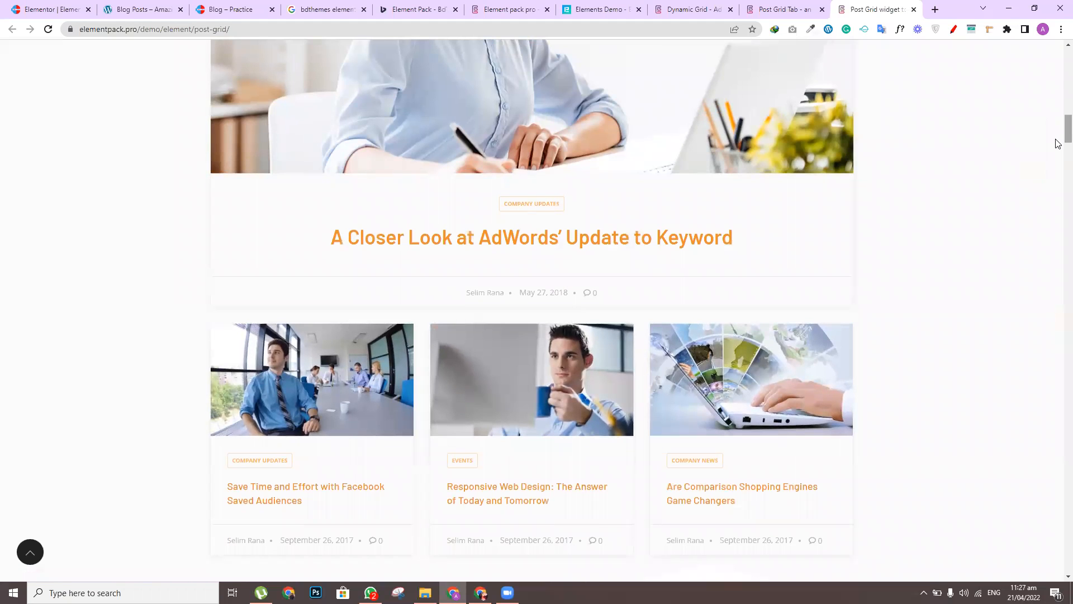
drag(1058, 142, 1058, 177)
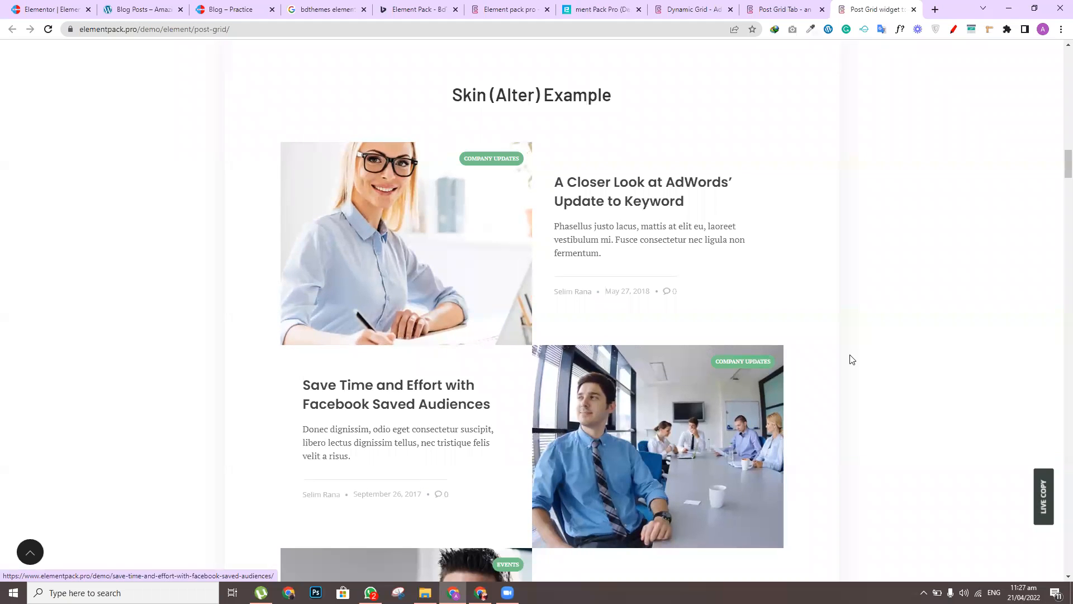
scroll(1058, 190, down, 20)
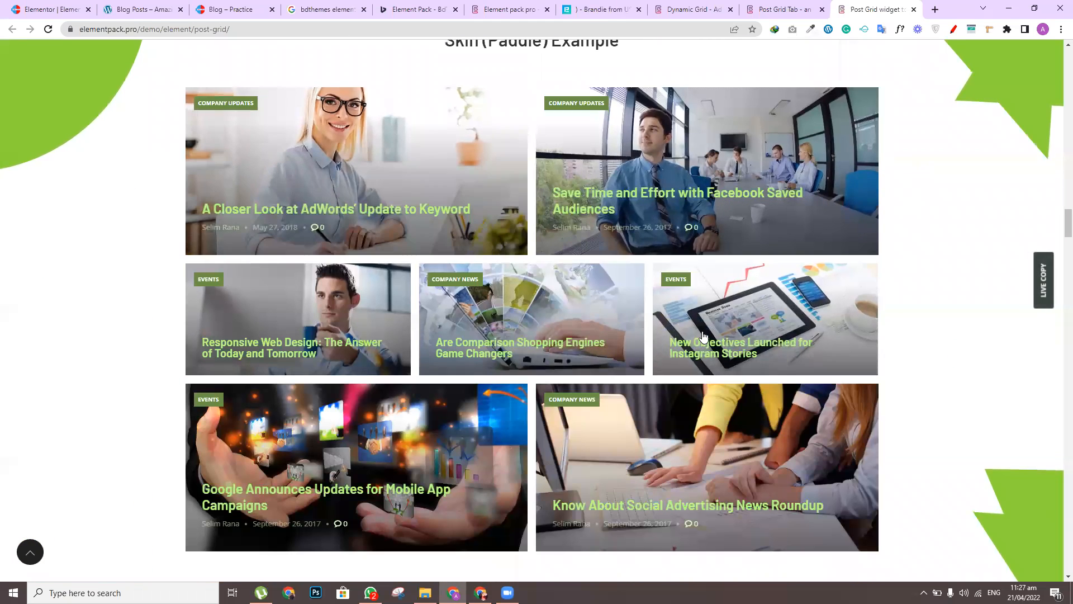
scroll(1058, 220, down, 9)
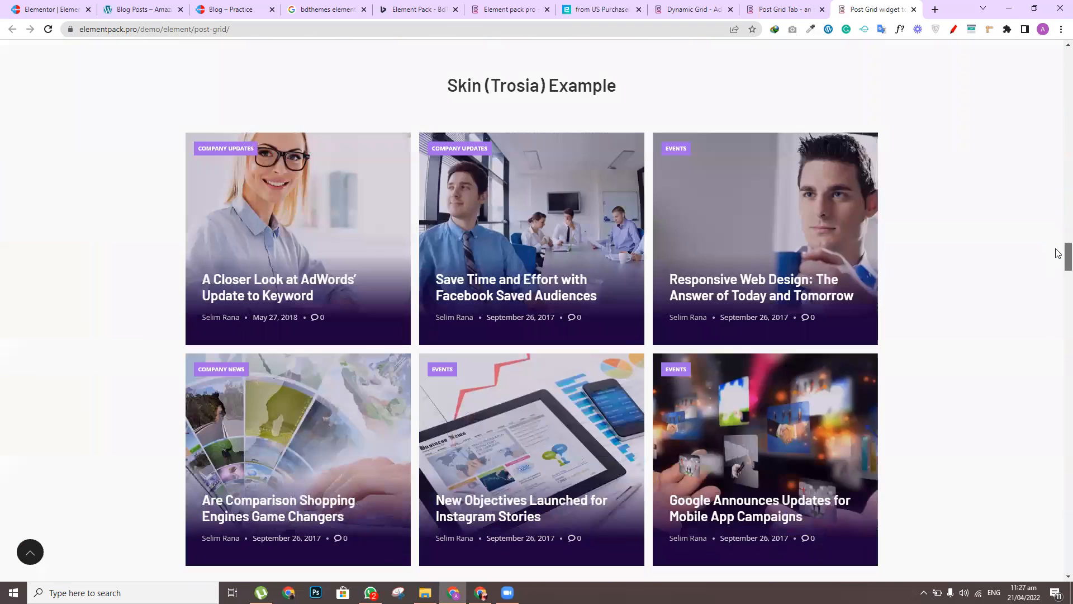
scroll(1058, 257, down, 2)
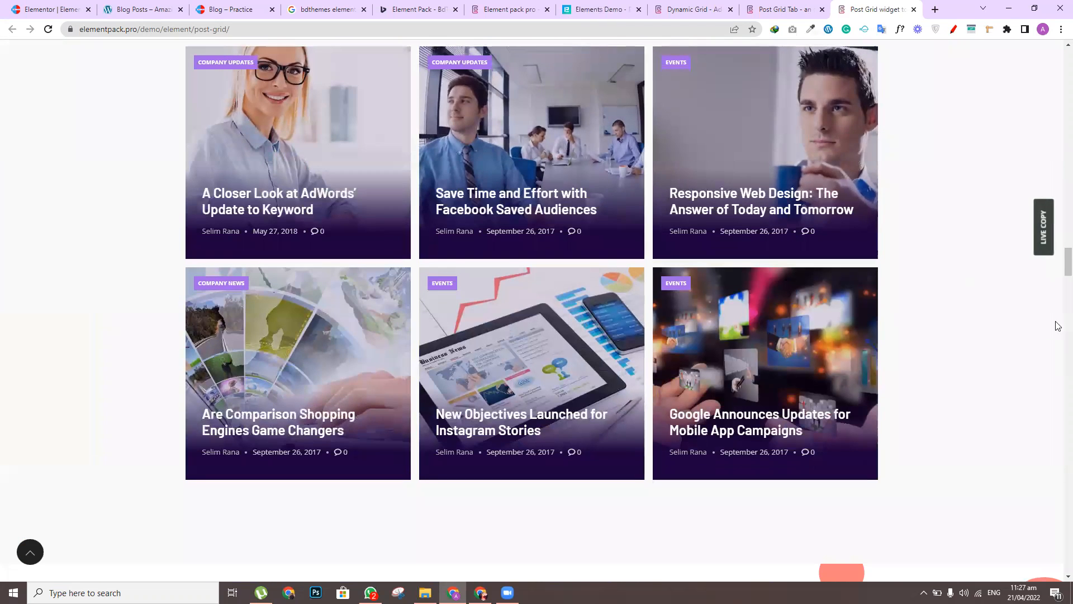
Examine the Skin Elanza, Skin Modern and Skin Carmie post grid examples and the Read More card layout further down
scroll(1059, 270, down, 10)
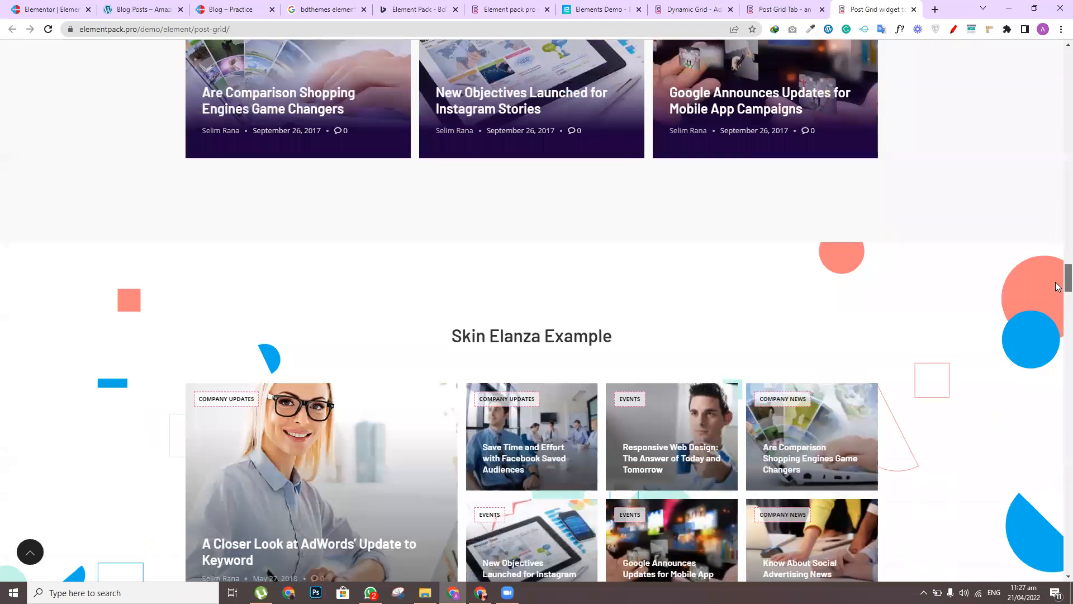
scroll(1058, 299, down, 2)
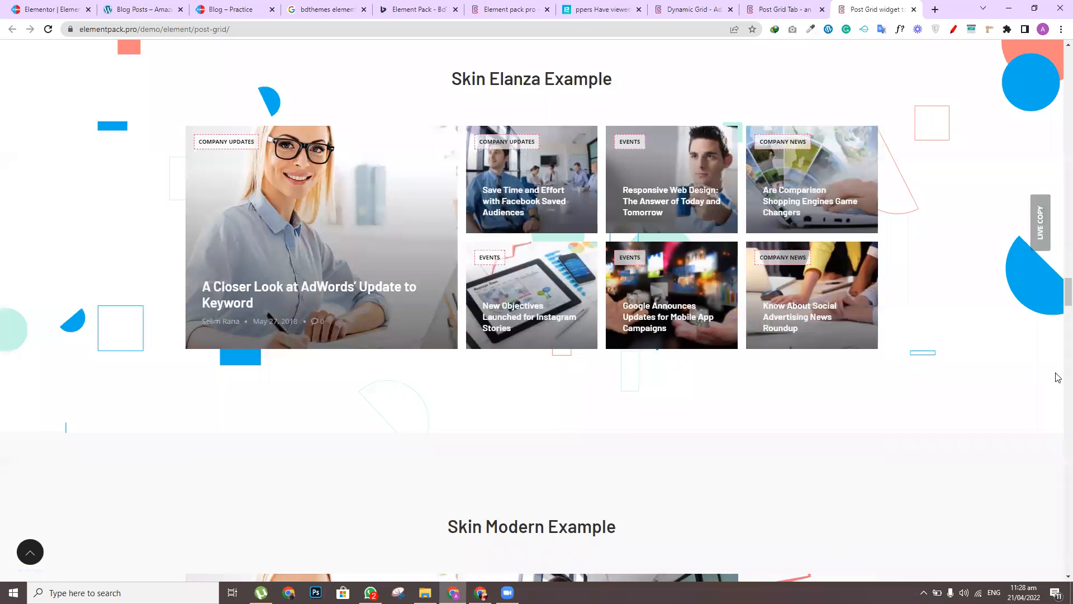
scroll(1059, 299, down, 7)
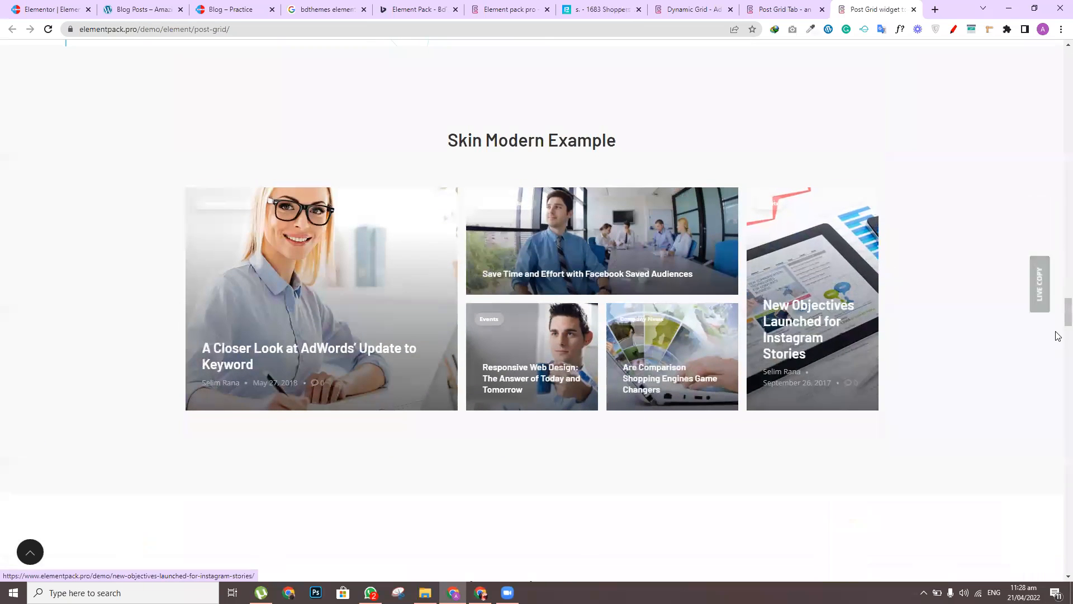
scroll(1059, 337, down, 4)
scroll(1058, 337, down, 4)
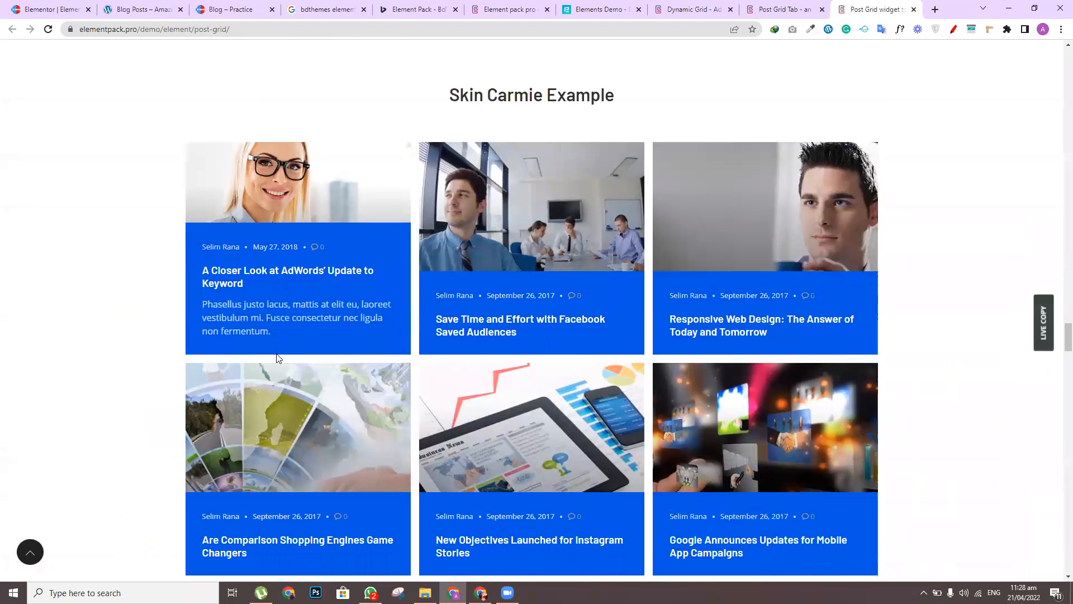
scroll(1058, 375, down, 14)
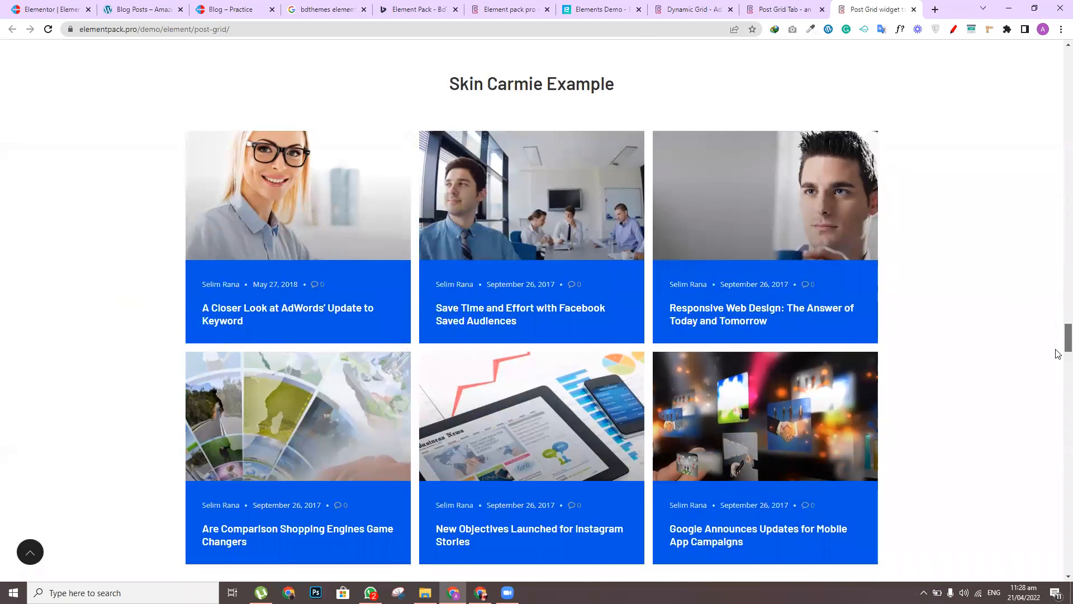
scroll(1058, 389, down, 6)
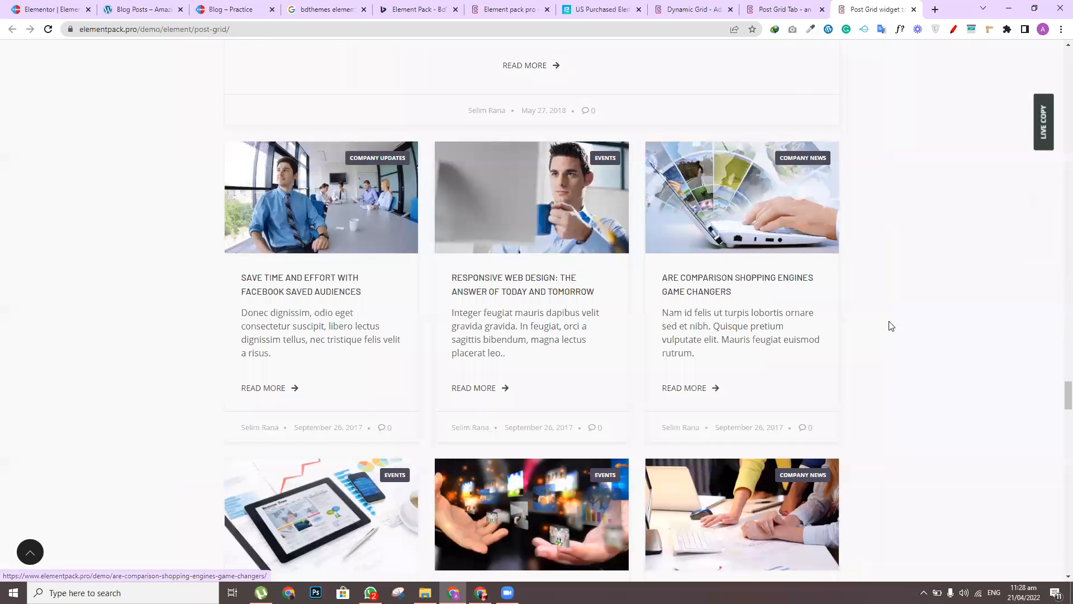
scroll(1058, 386, up, 1)
scroll(1058, 386, up, 5)
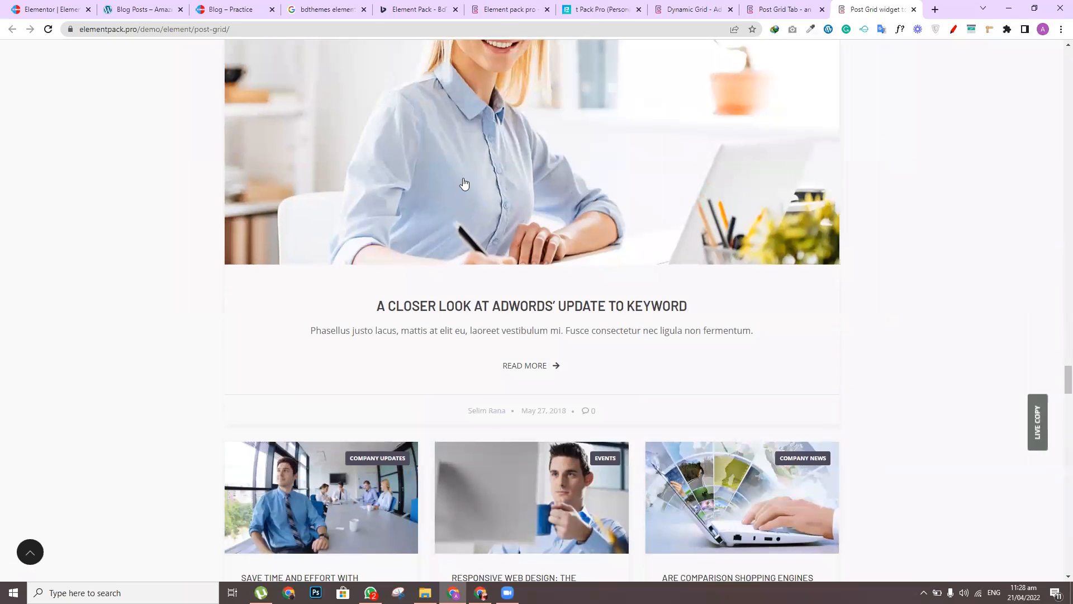
Examine the remaining Post Grid demo layouts, including the Column Gap (Medium) example, and return to the page's beginning
scroll(1058, 373, down, 20)
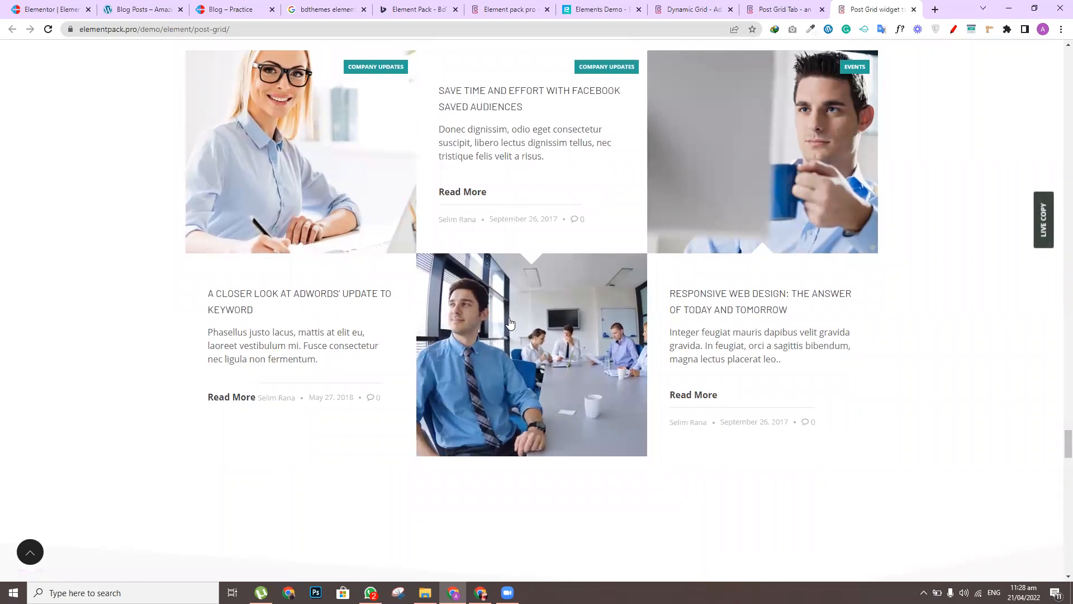
drag(1058, 452, 1058, 482)
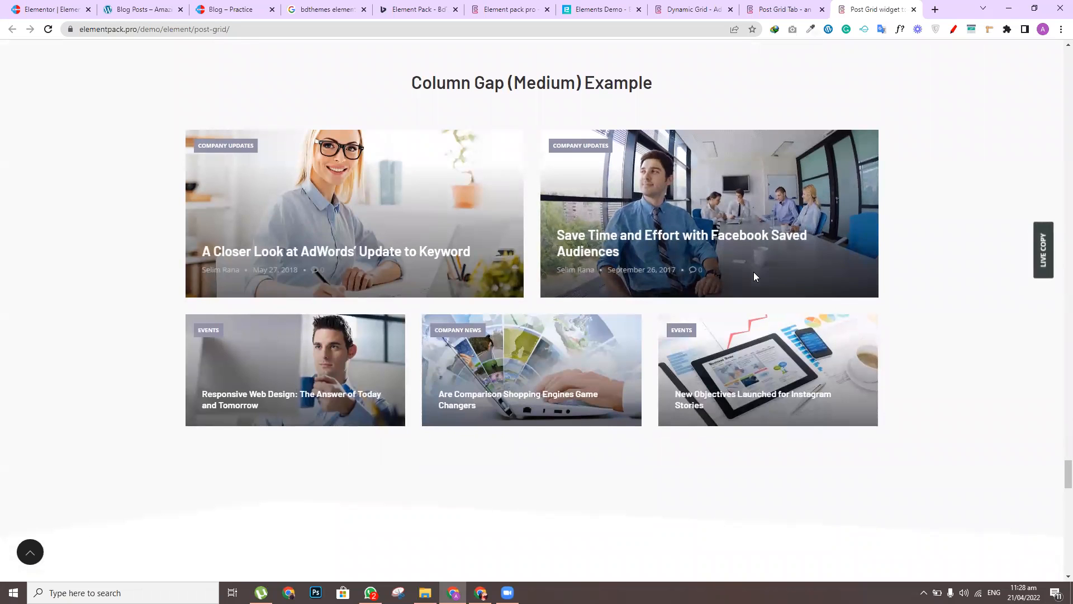
drag(1058, 473, 1058, 507)
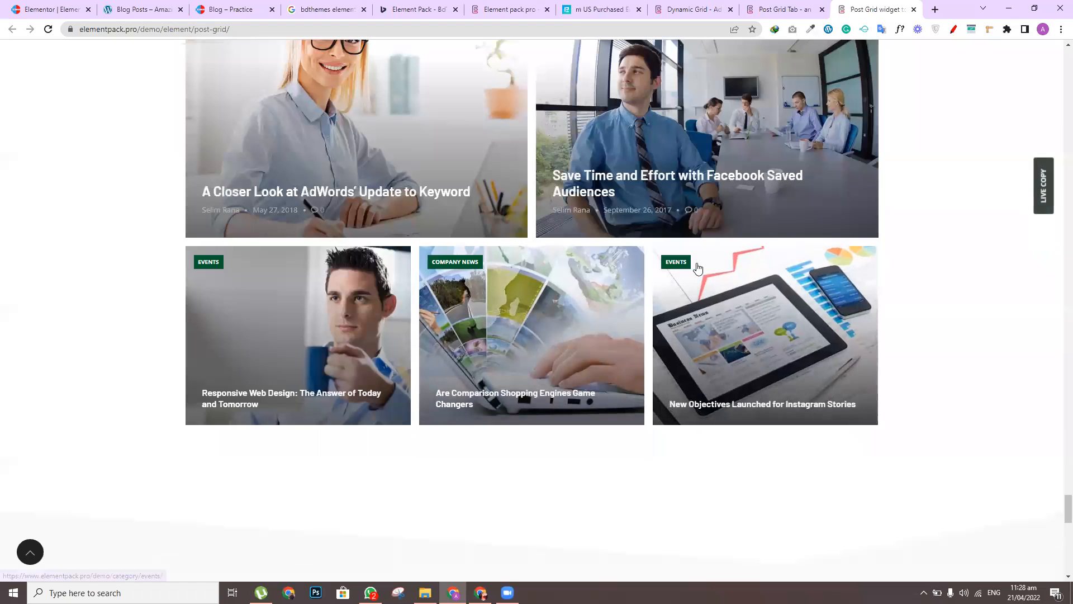
drag(1059, 514, 1059, 71)
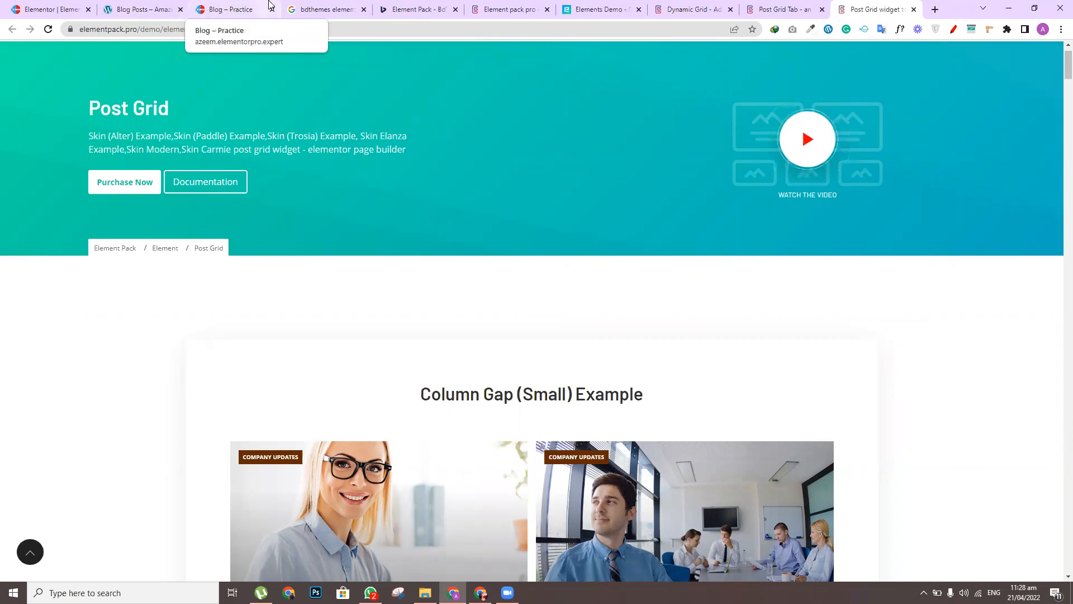
Return to the Elementor archive template, open the Archive Posts widget's settings and inspect its available Skin options
click(51, 9)
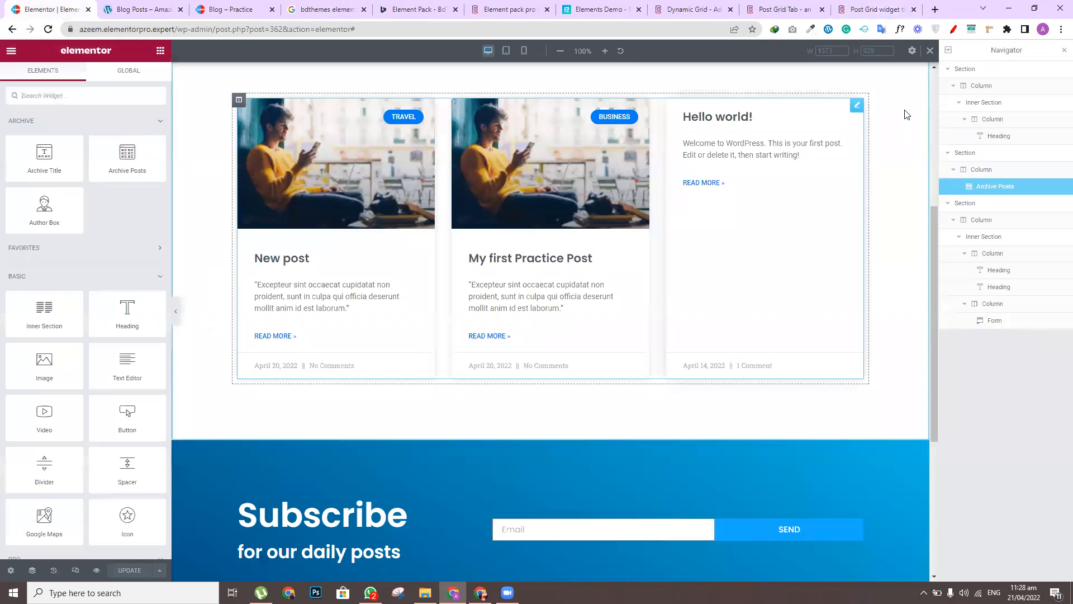
click(857, 106)
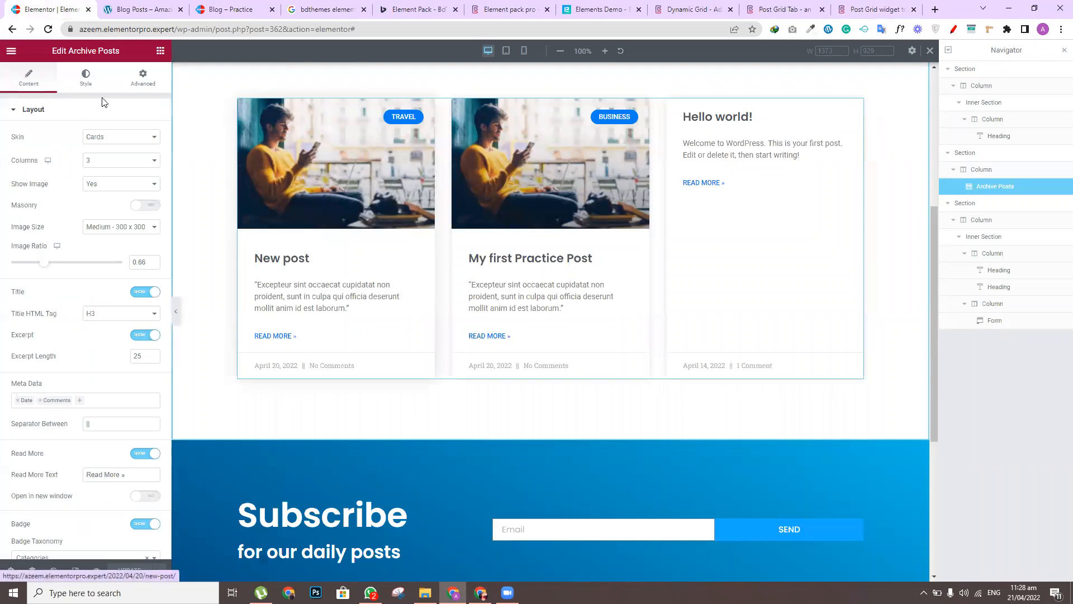
click(103, 138)
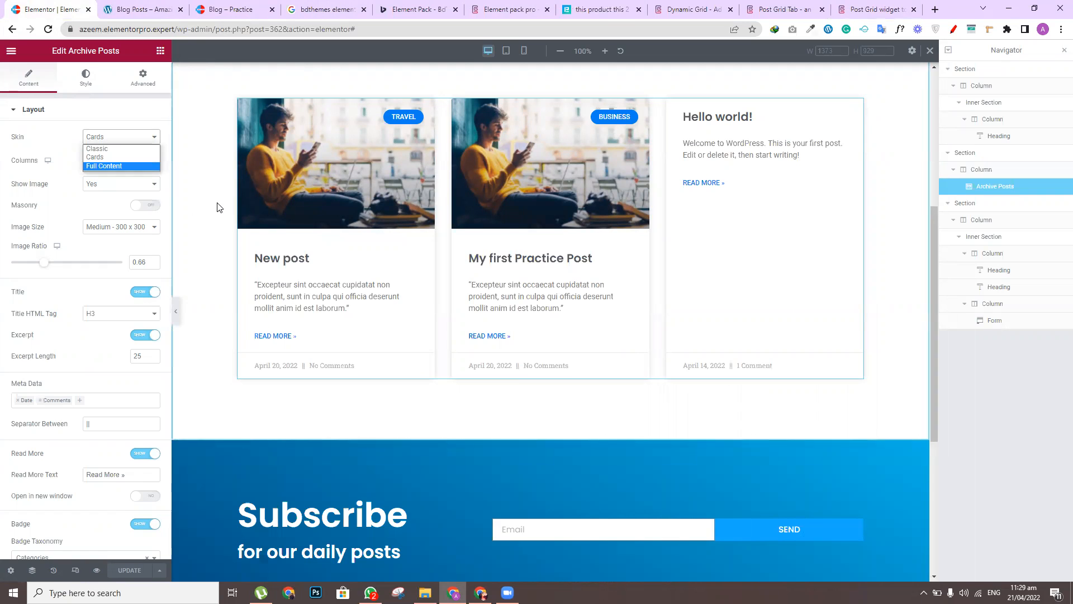
Compare the Post Grid demo's alternating layout and the Amazing Flux blog page with the Archive Posts layout in Elementor
click(881, 9)
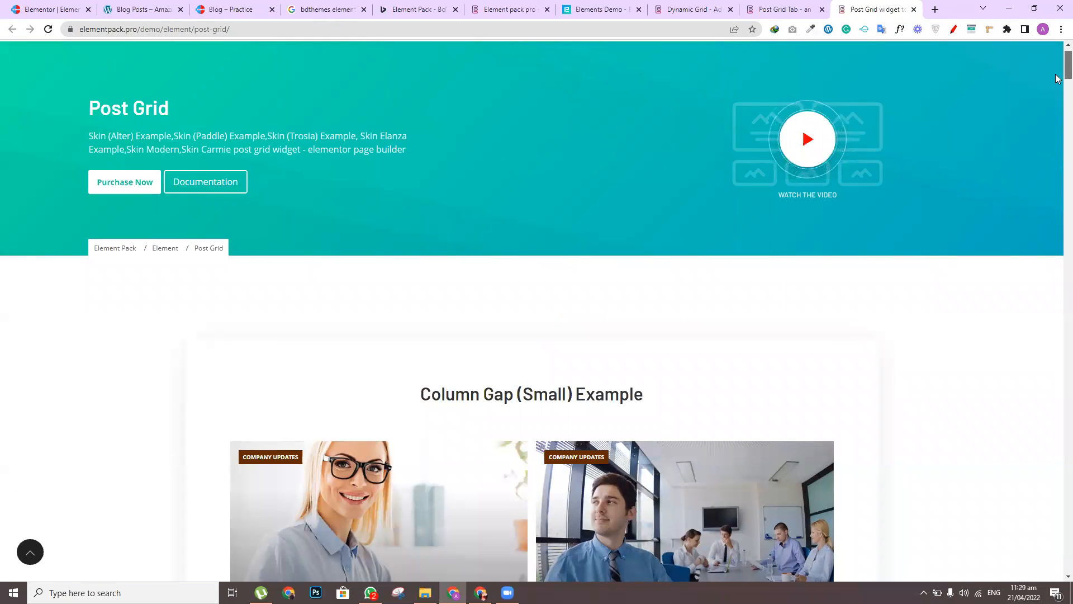
scroll(1058, 78, down, 20)
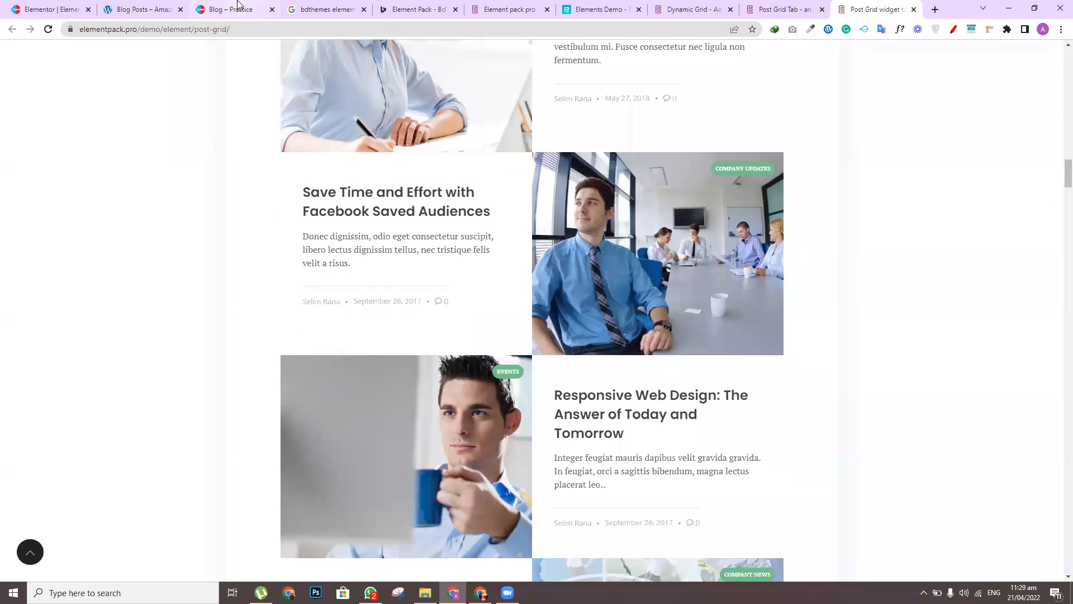
click(134, 9)
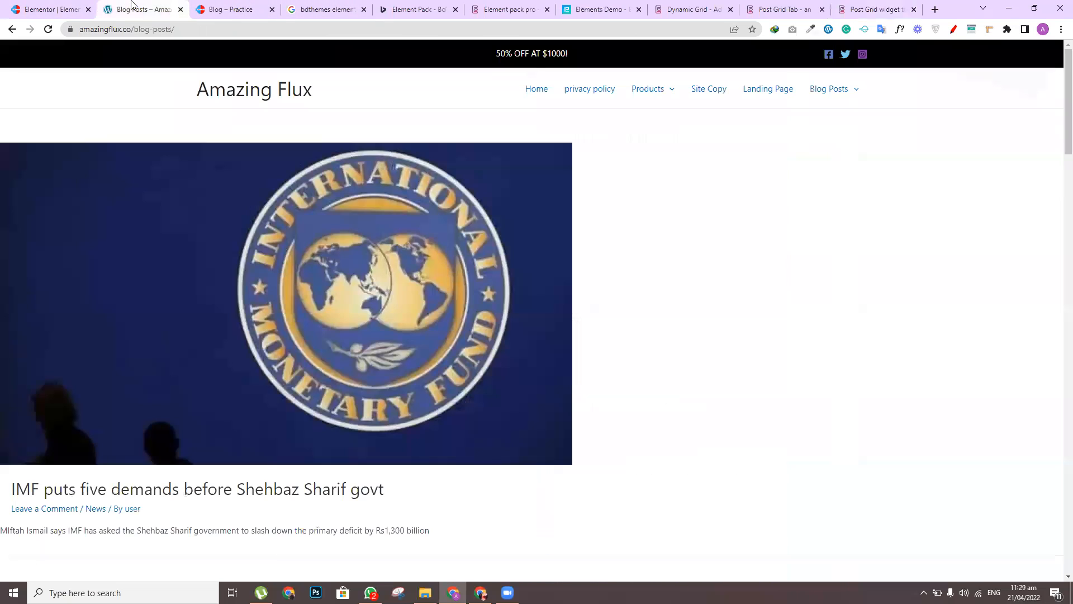
click(48, 7)
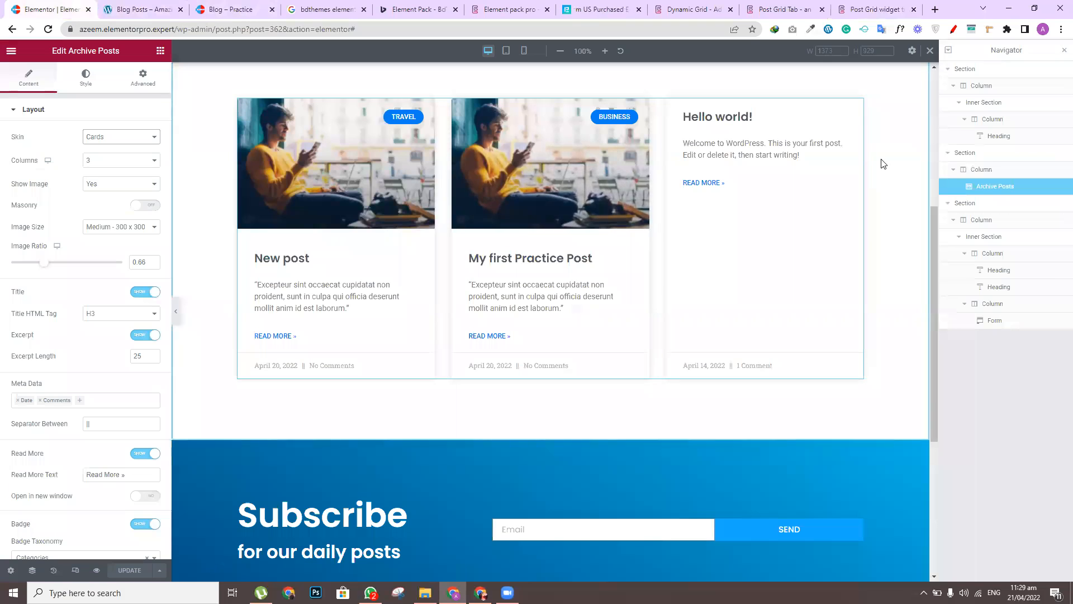
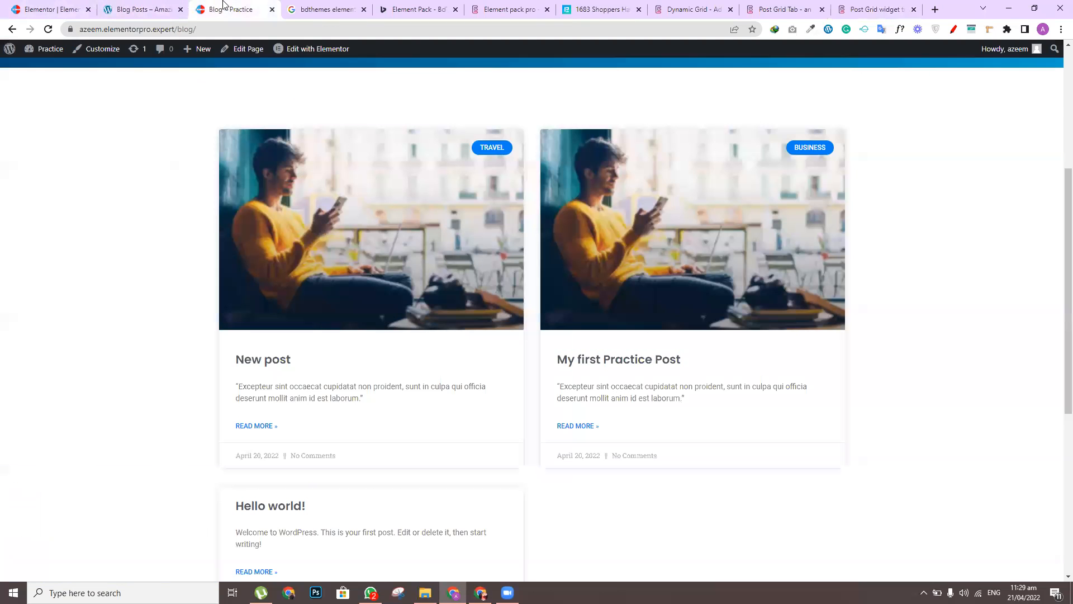
Reload the live Blog page and check the posts layout and the Subscribe banner down the page
click(230, 9)
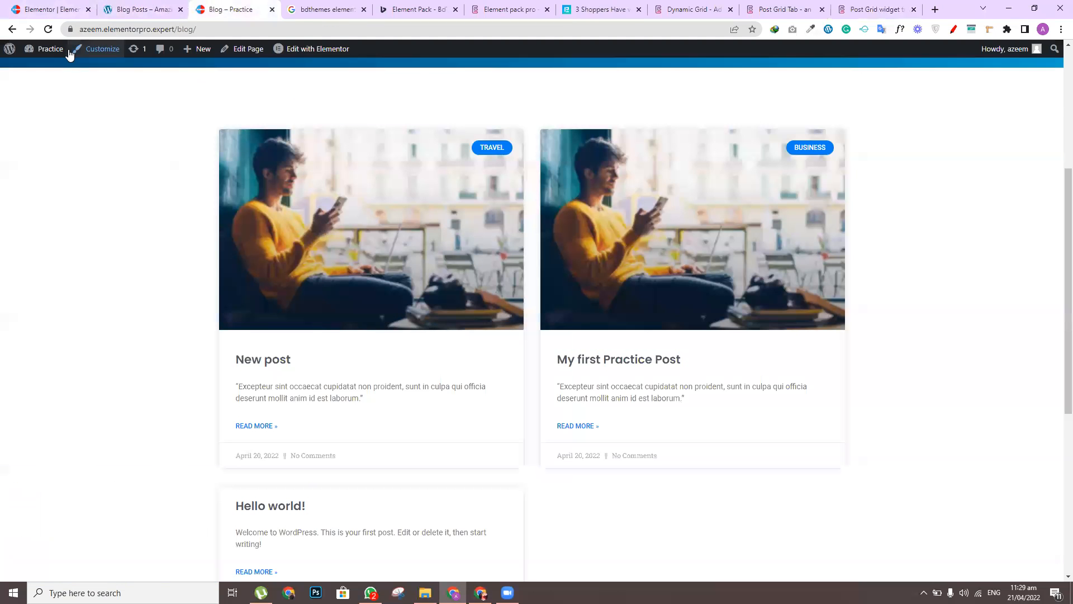
click(48, 29)
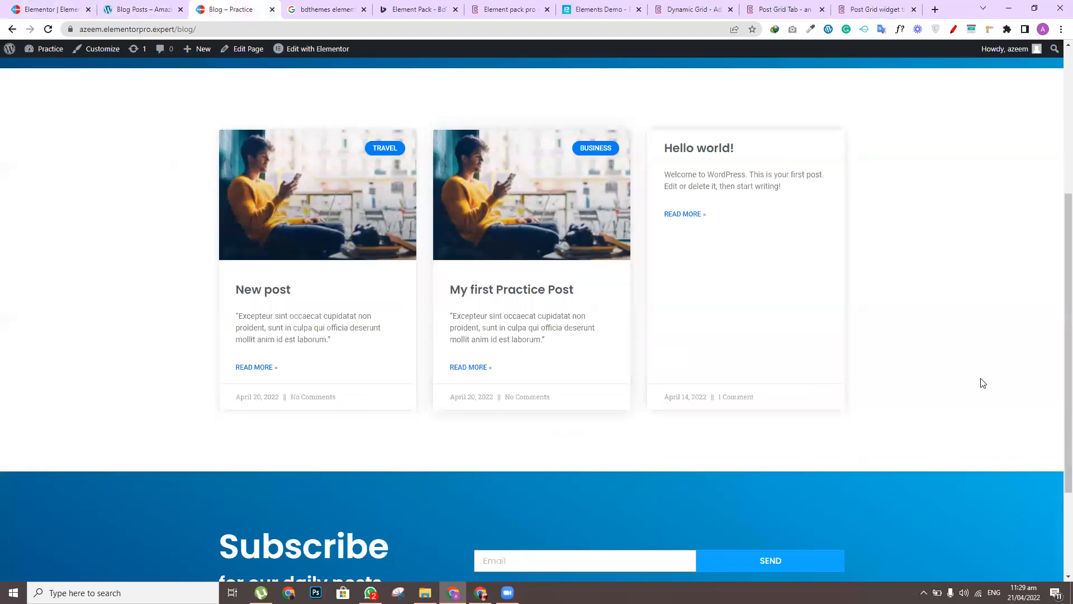
drag(1058, 341, 1057, 455)
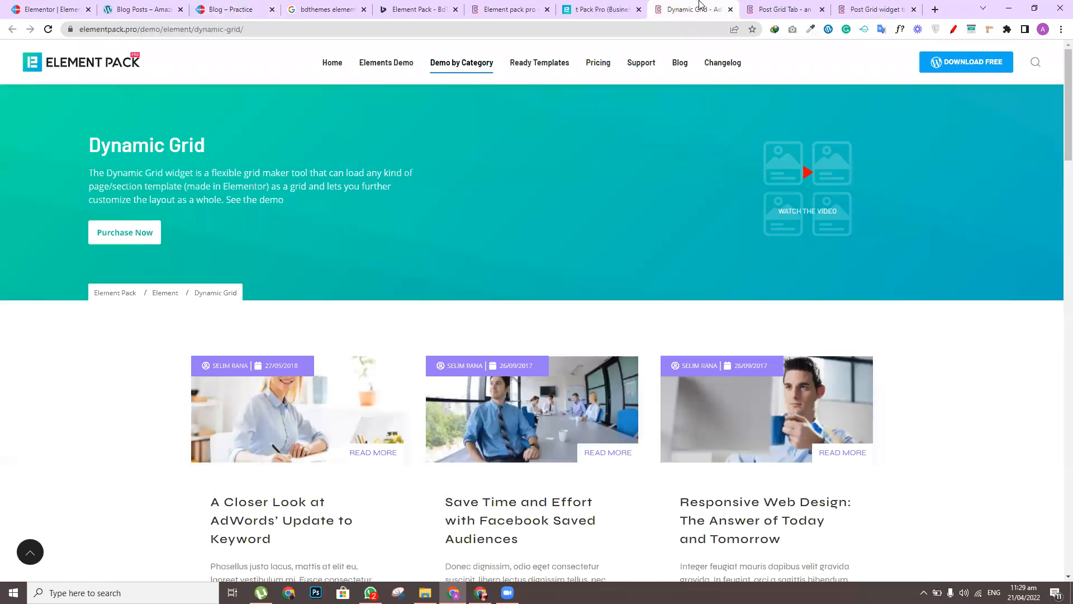
View the Dynamic Grid demo and examine its post card layouts with author, date and Read More labels
click(693, 9)
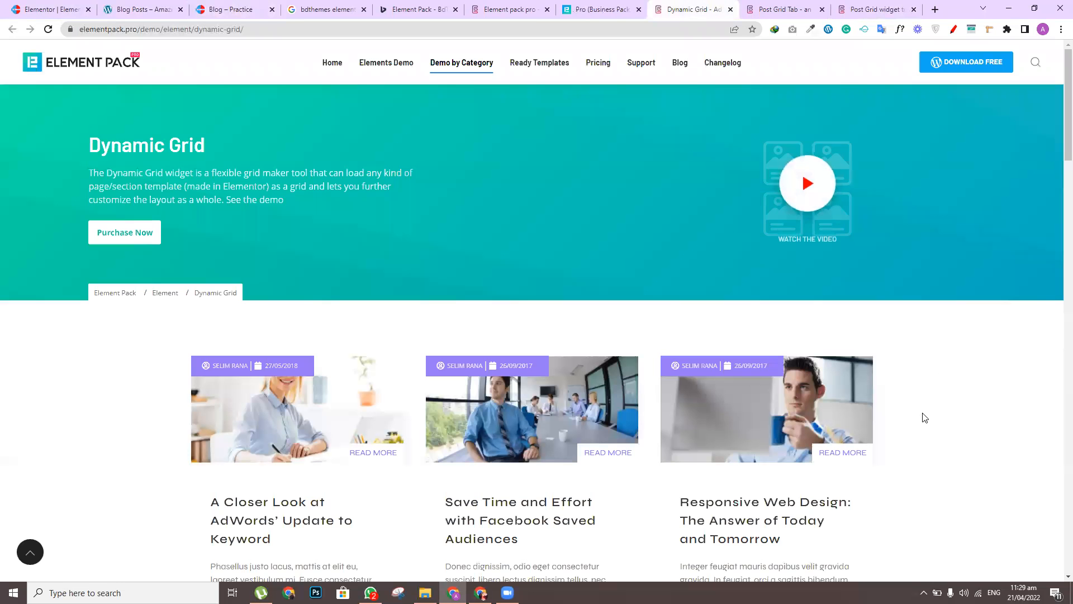
scroll(1057, 233, down, 10)
scroll(1055, 235, down, 8)
scroll(1053, 232, up, 10)
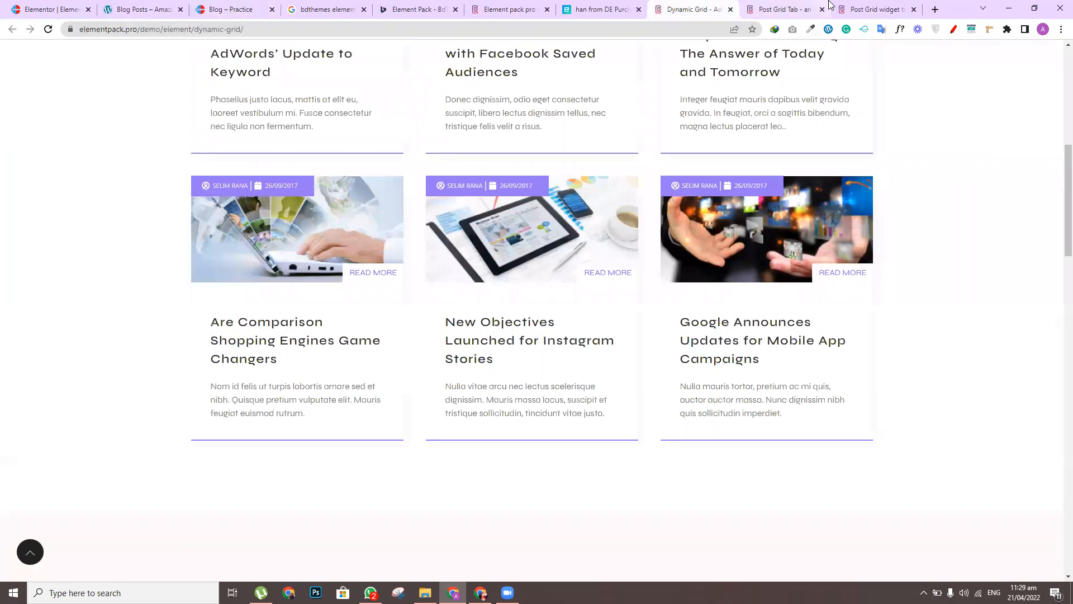
click(794, 10)
click(718, 9)
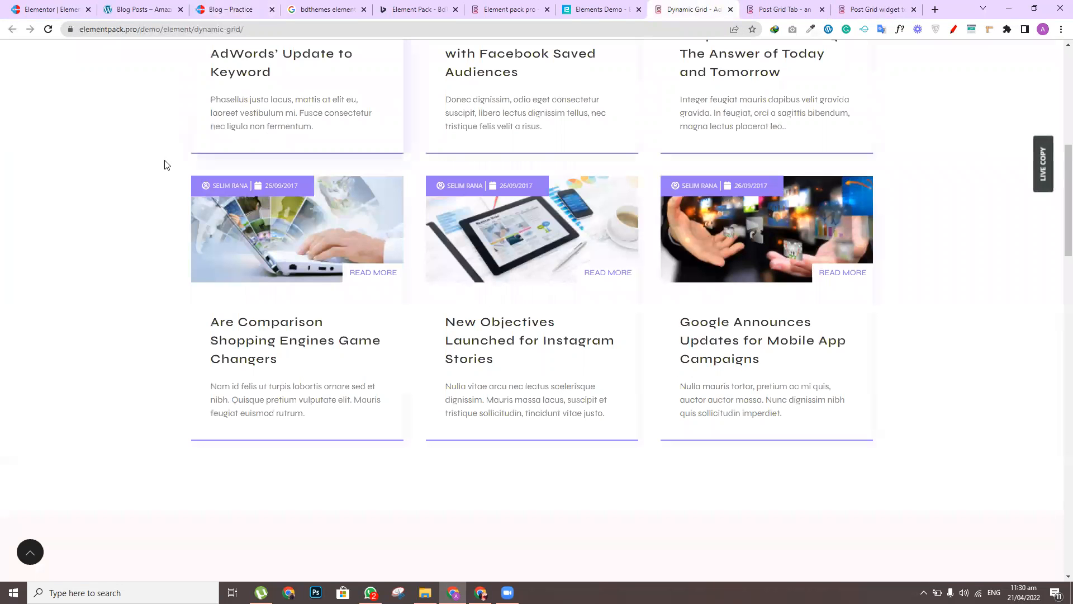
Look through the Elements Demo widget list, from the post widgets to the Crypto Currency widgets and back to the Portfolio widgets
click(596, 6)
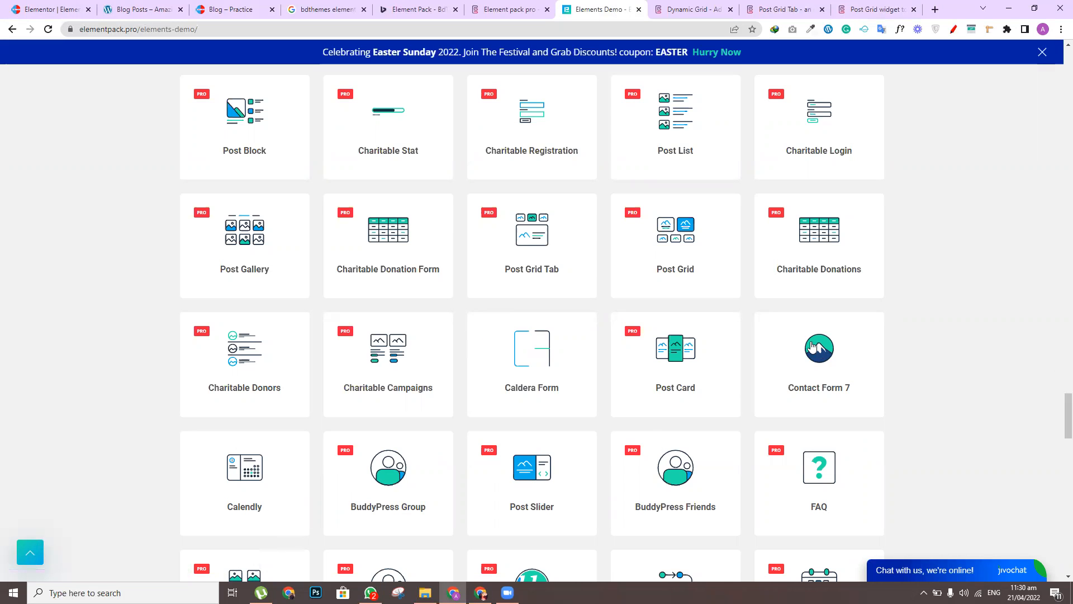
drag(1058, 405, 1064, 455)
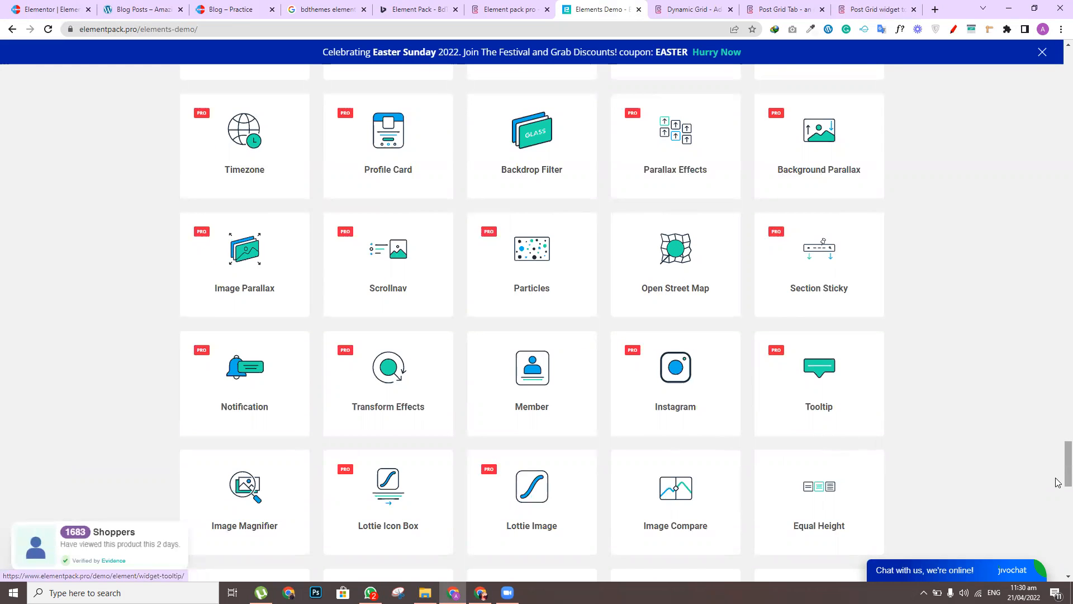
scroll(1058, 488, down, 4)
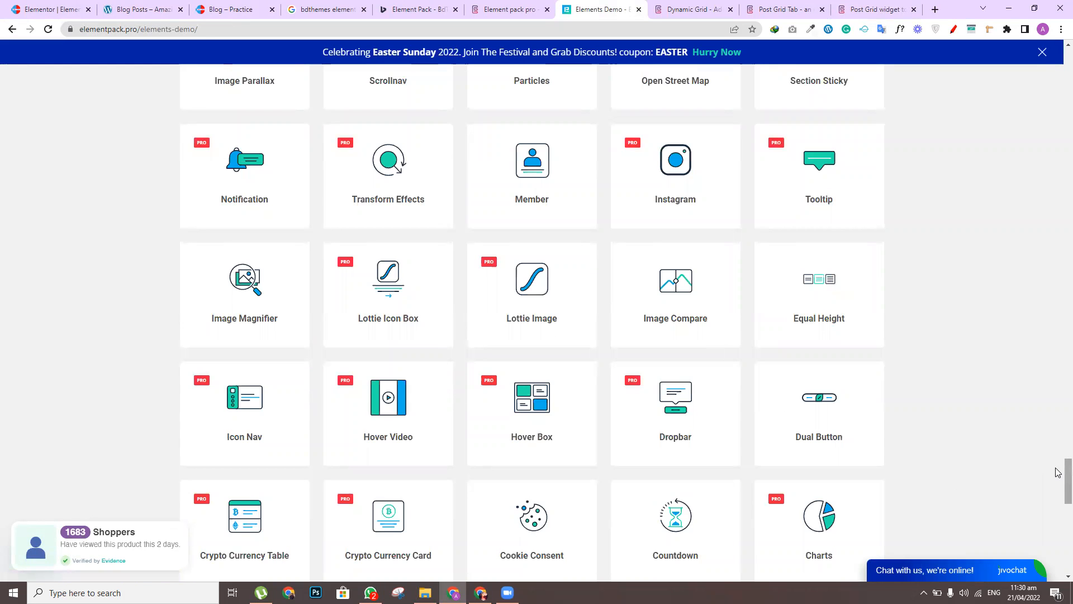
drag(1058, 483, 1058, 427)
scroll(1058, 427, down, 1)
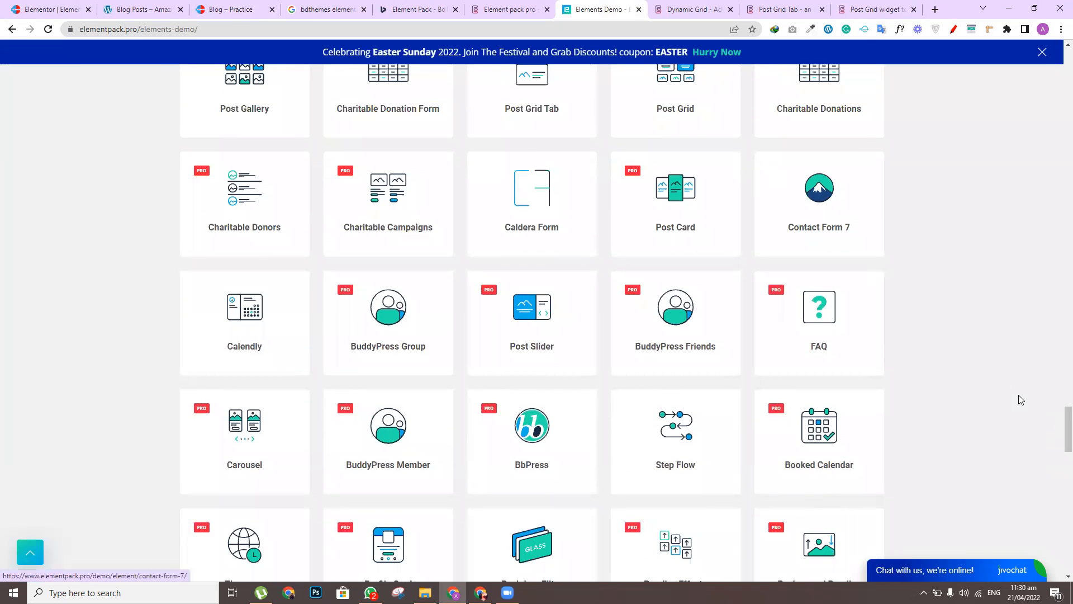
scroll(1058, 440, up, 3)
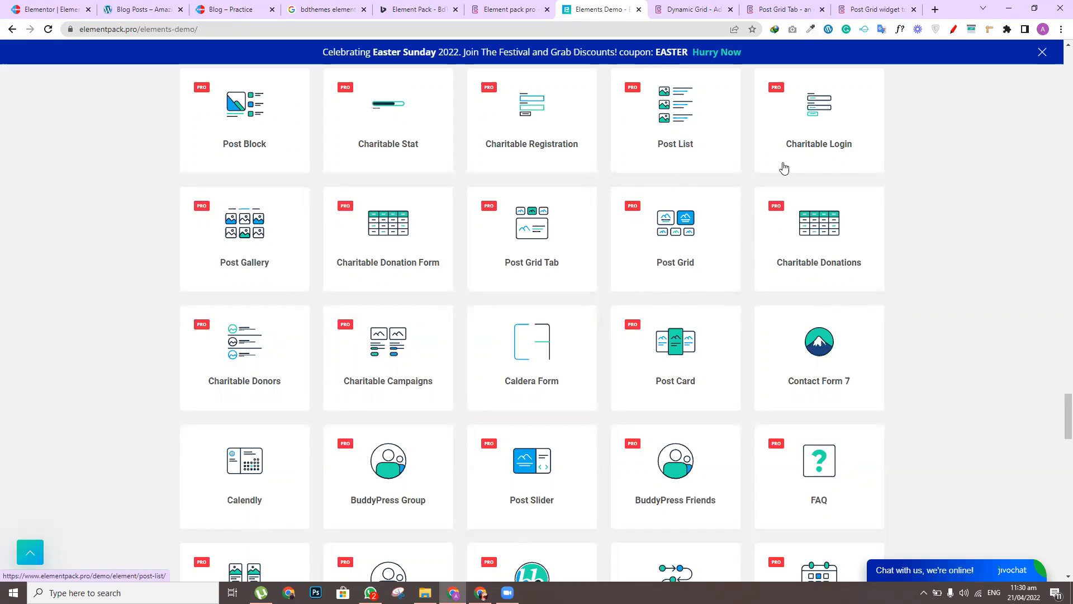
scroll(1062, 414, up, 3)
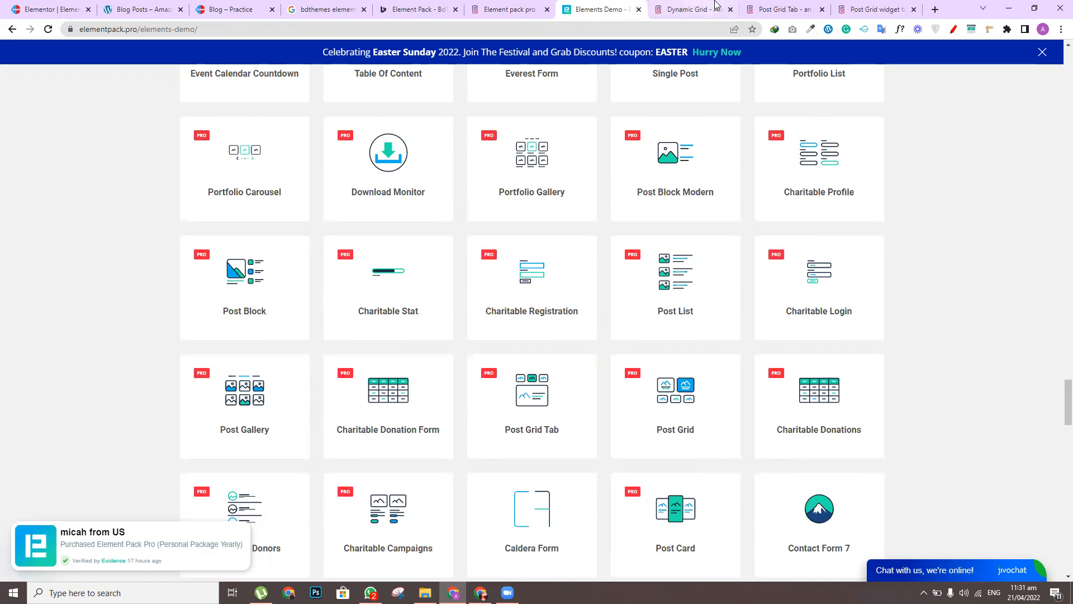
Open a blank browser tab and dismiss the Internet Download Manager registration dialog
click(933, 9)
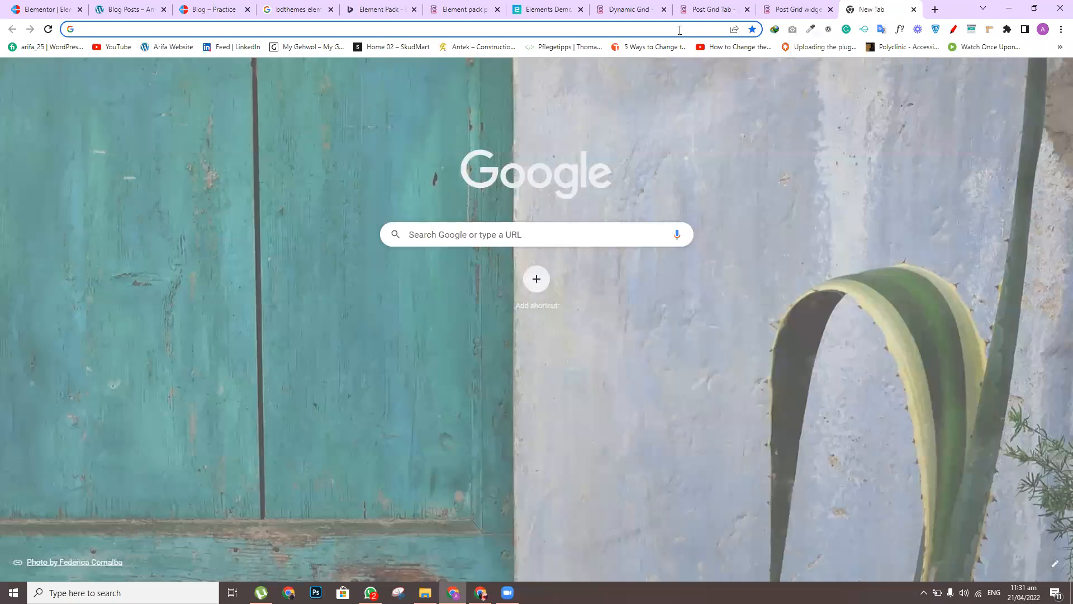
click(680, 30)
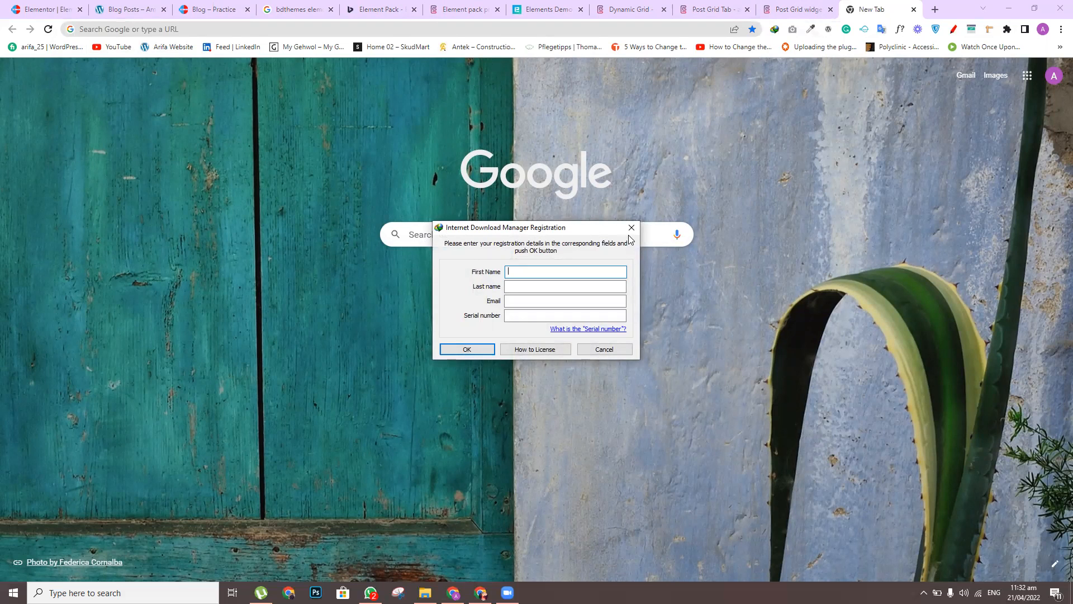
click(632, 228)
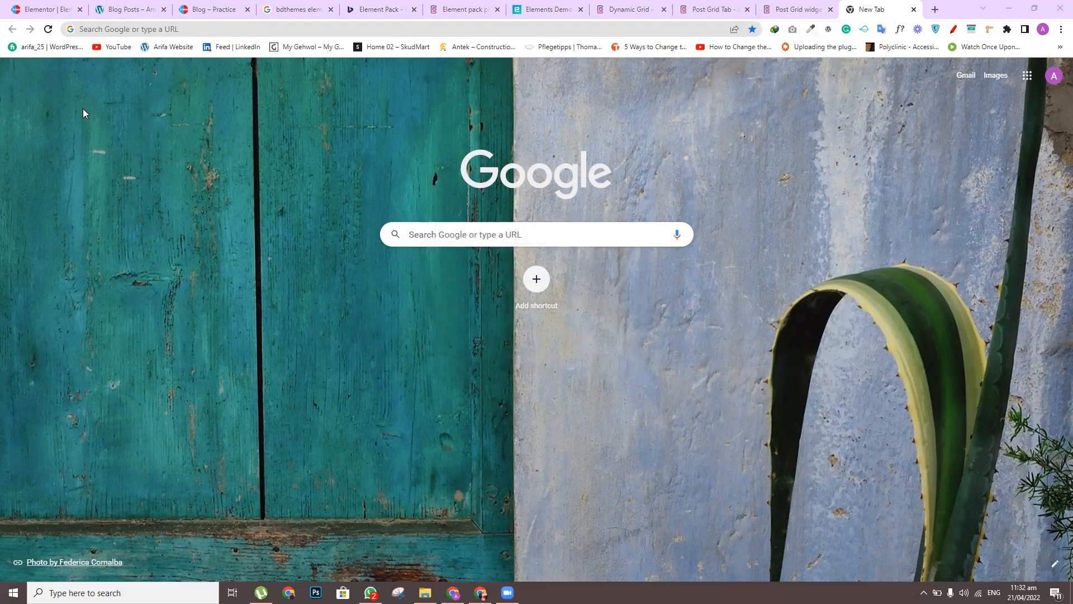
Return to the Elementor template and review the Archive Posts layout settings down to Pagination and Advanced
click(66, 5)
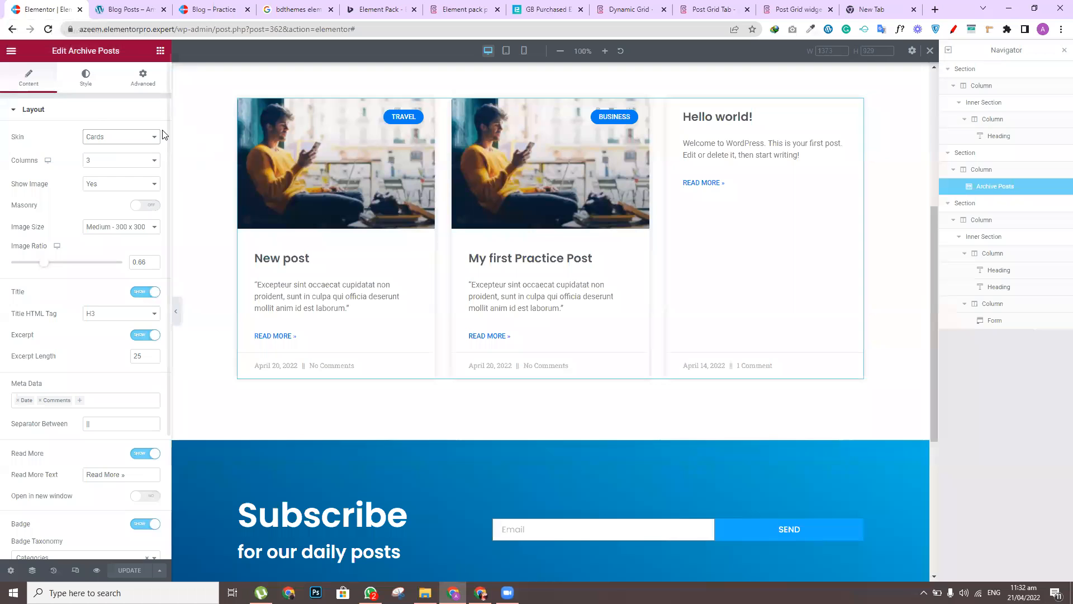
scroll(167, 130, down, 3)
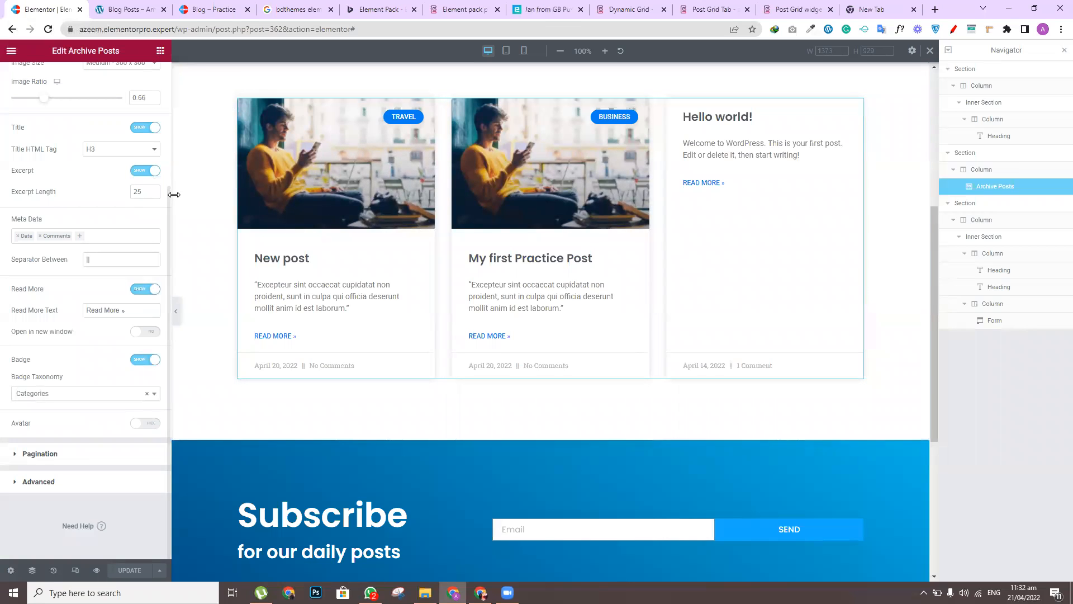
scroll(167, 195, up, 3)
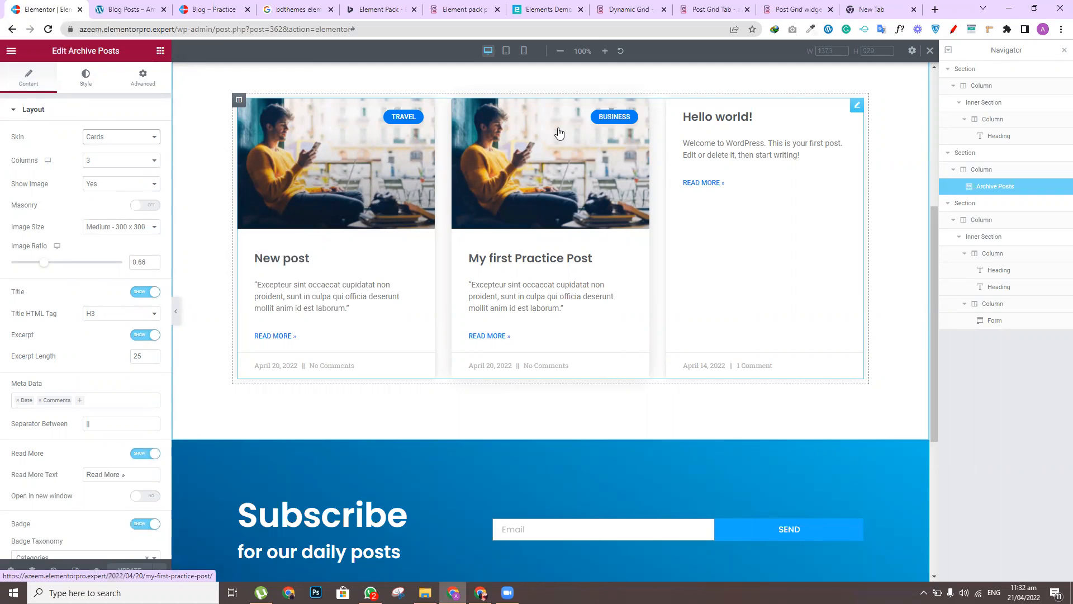
Revisit the Post Grid Tab, Post Grid and Amazing Flux blog pages, and view the Elementor template from its Blog header
click(709, 9)
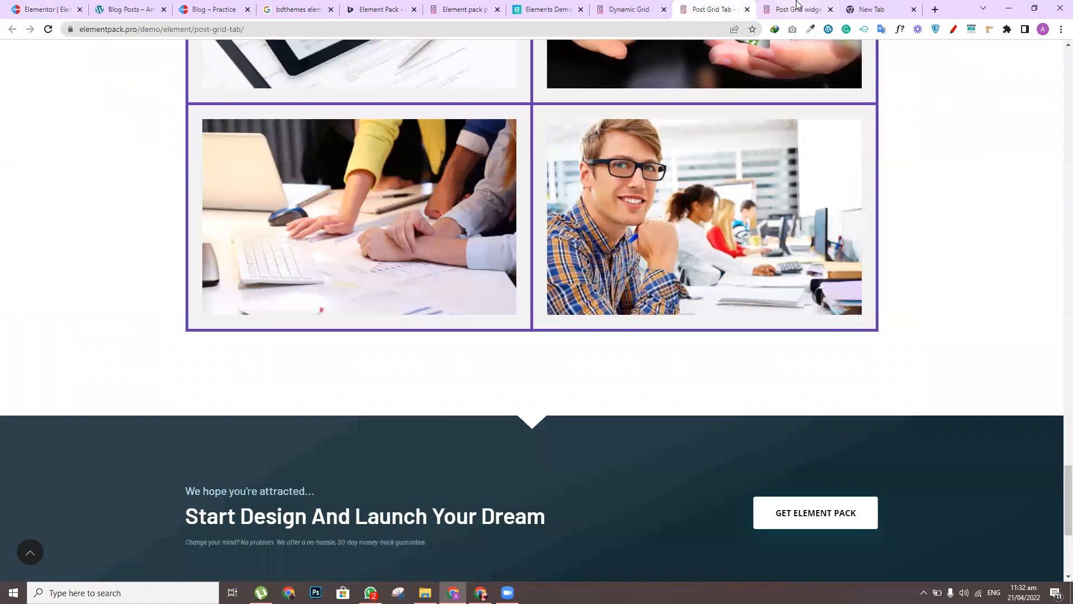
click(798, 8)
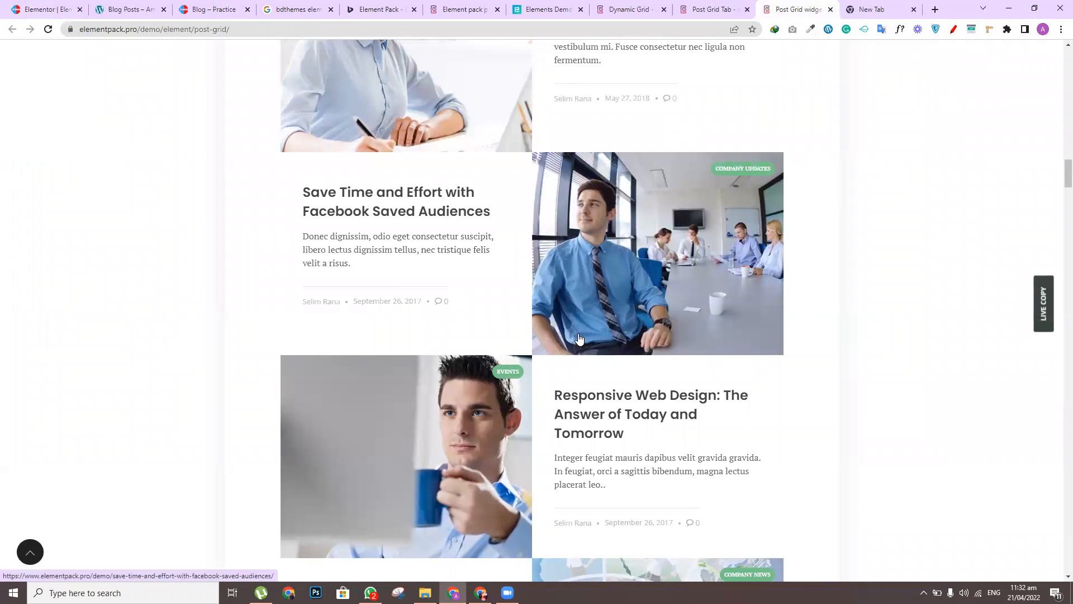
click(133, 5)
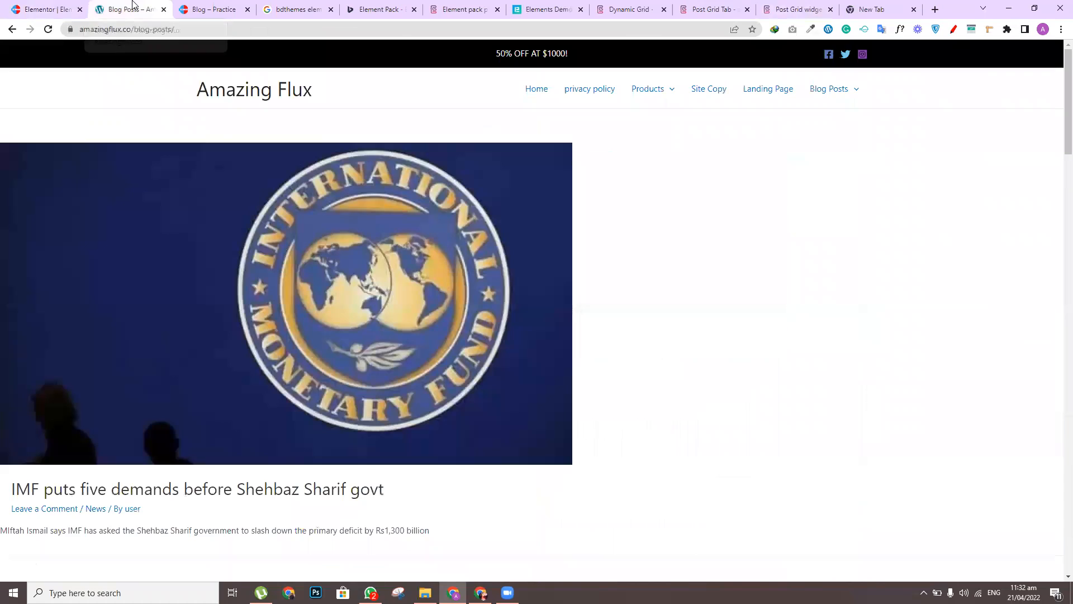
click(21, 7)
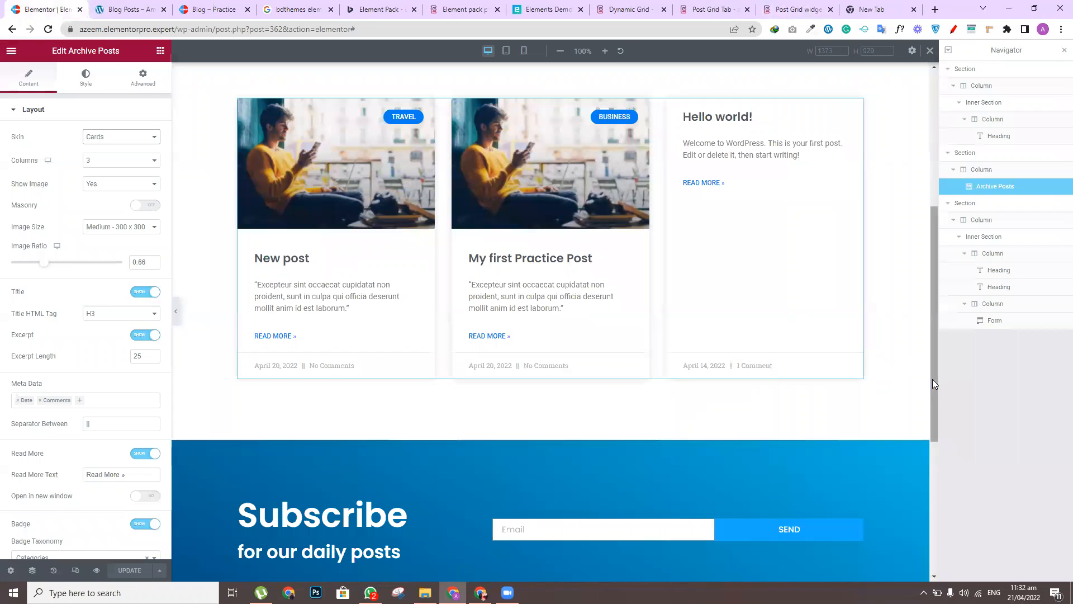
drag(934, 381, 932, 204)
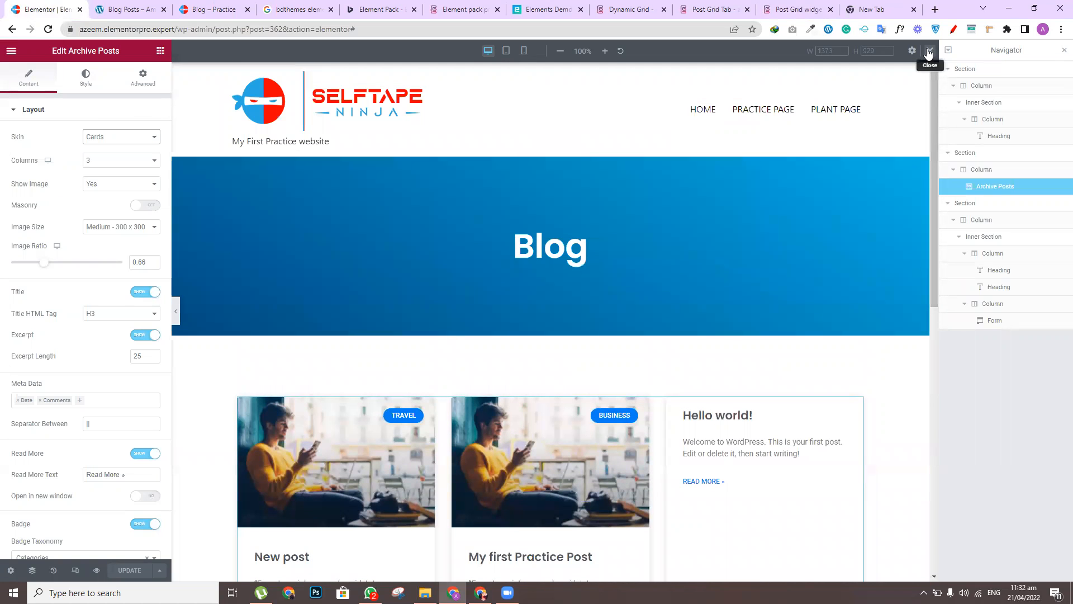
Open the Subscribe banner's form for editing and select the recipient address in its Email settings
mouse_move(929, 68)
mouse_down()
mouse_move(928, 122)
mouse_move(929, 69)
mouse_up()
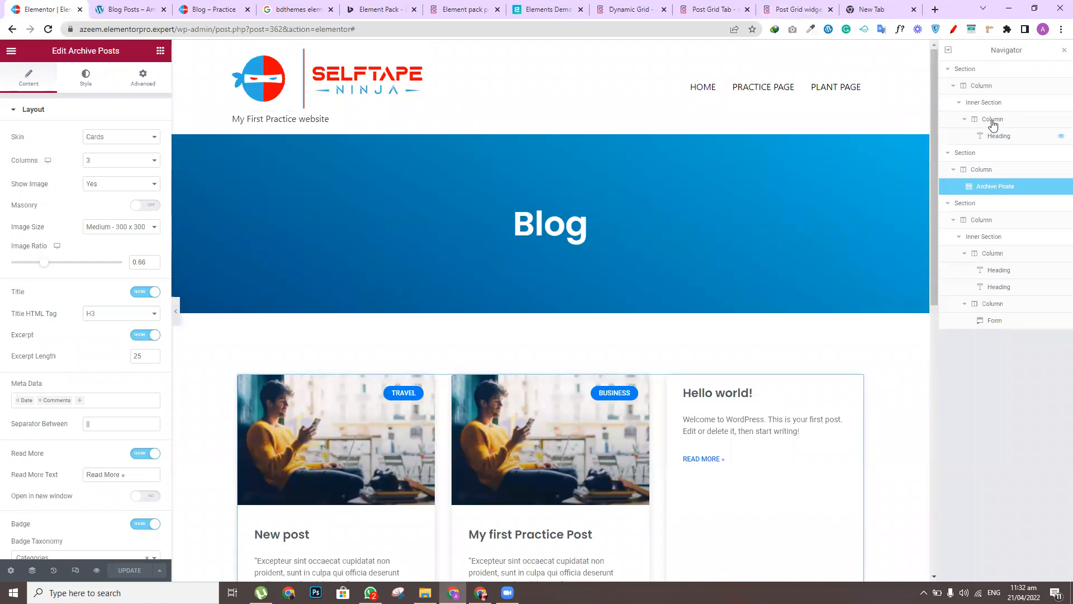
drag(935, 82, 940, 387)
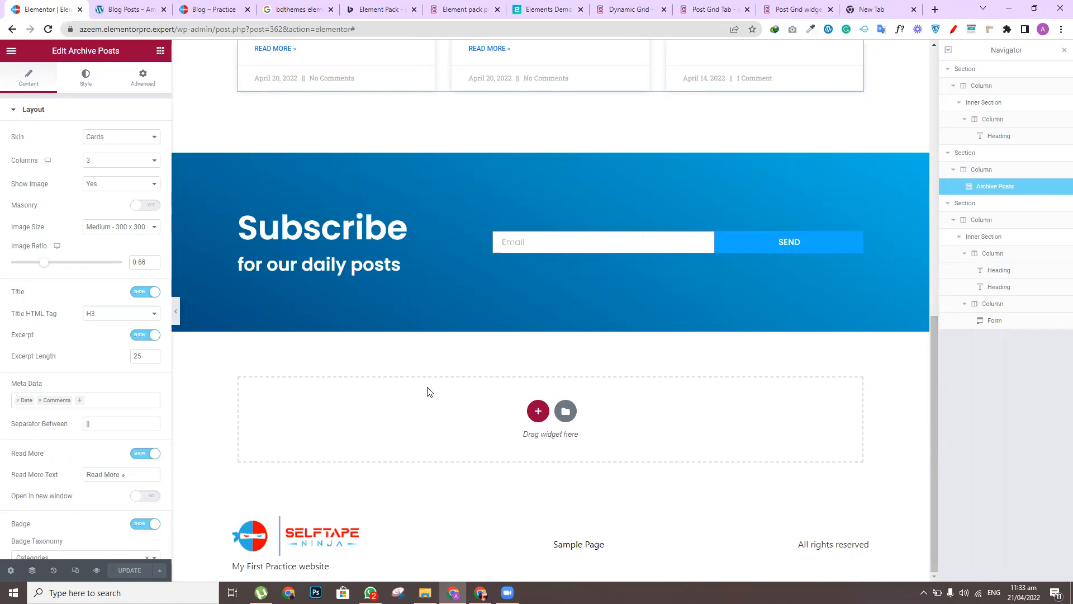
drag(933, 371, 913, 410)
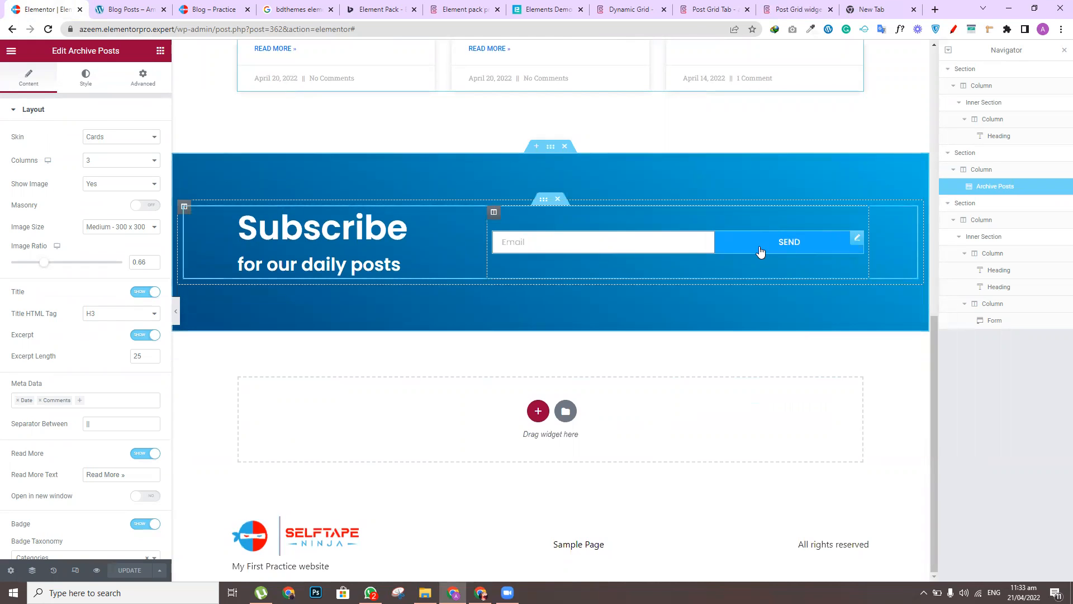
click(855, 241)
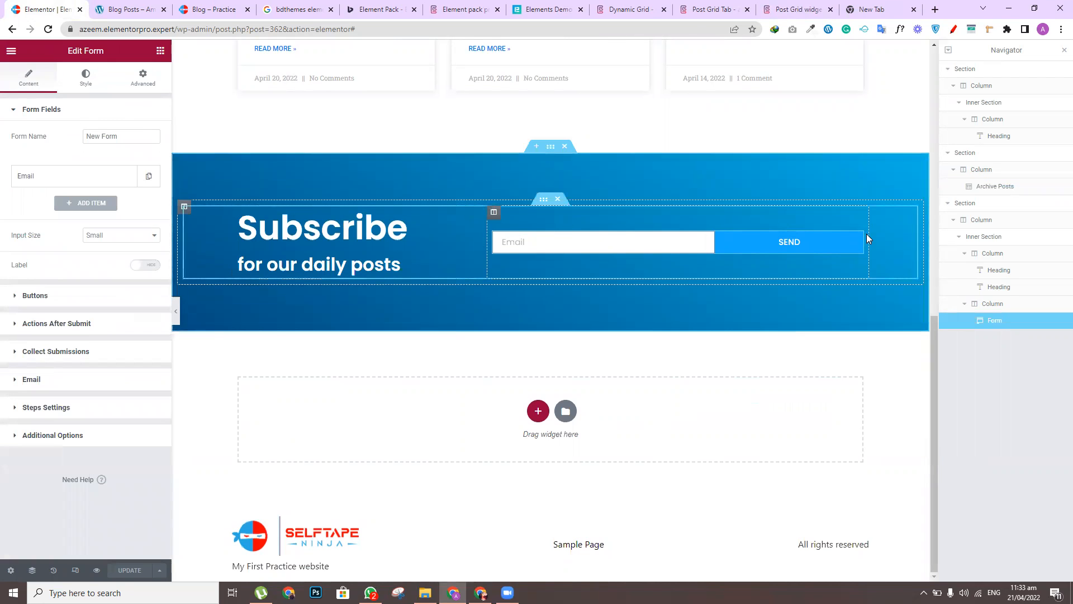
click(23, 381)
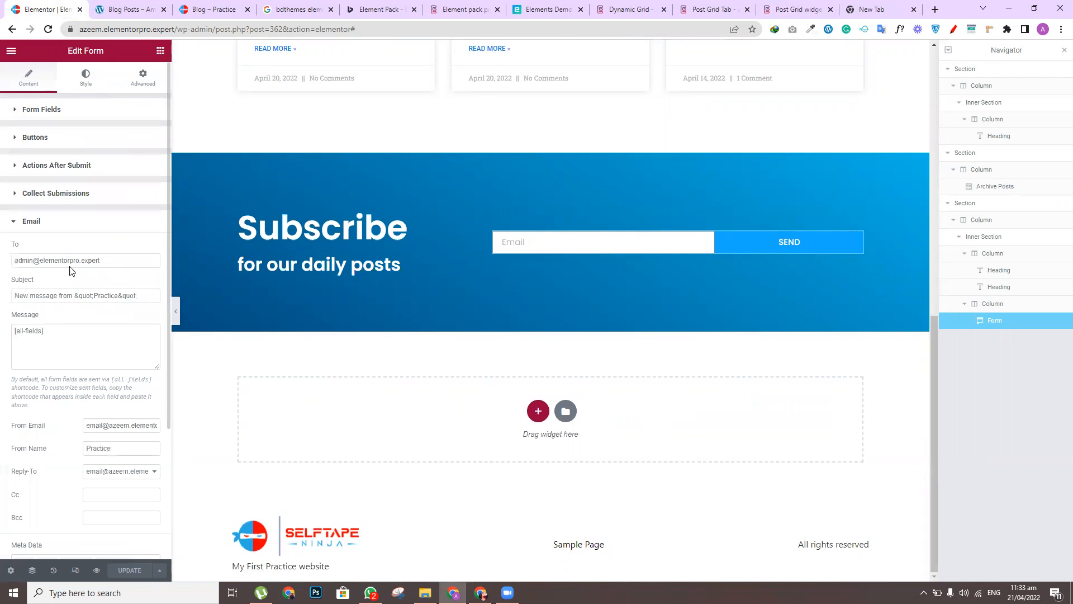
drag(105, 256, 2, 262)
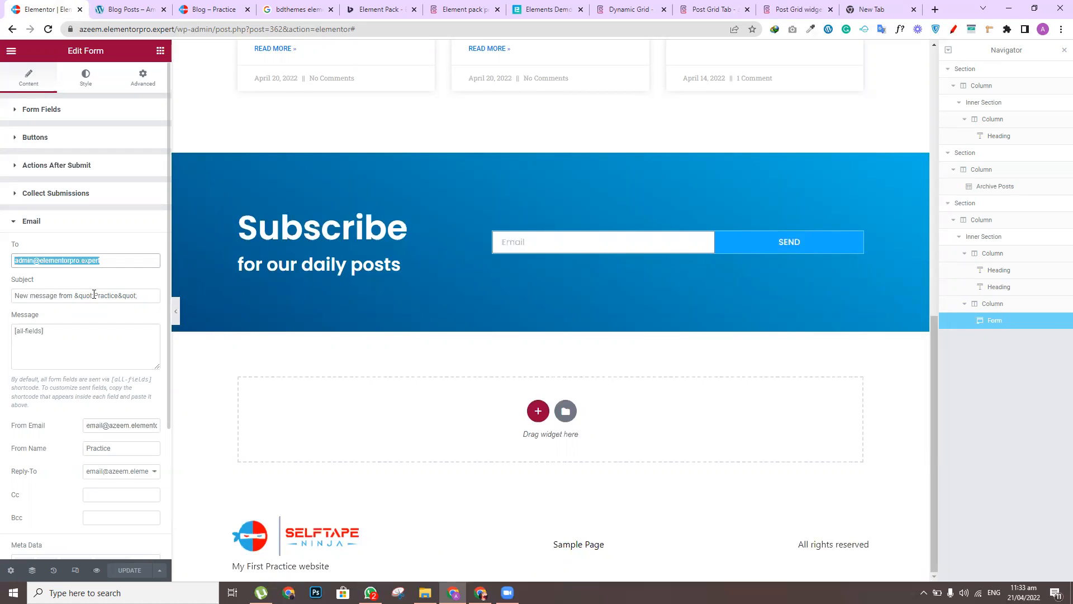
Set the form's email subject to "Subscribe Form from Blog Page" and update the template
drag(95, 295, 3, 301)
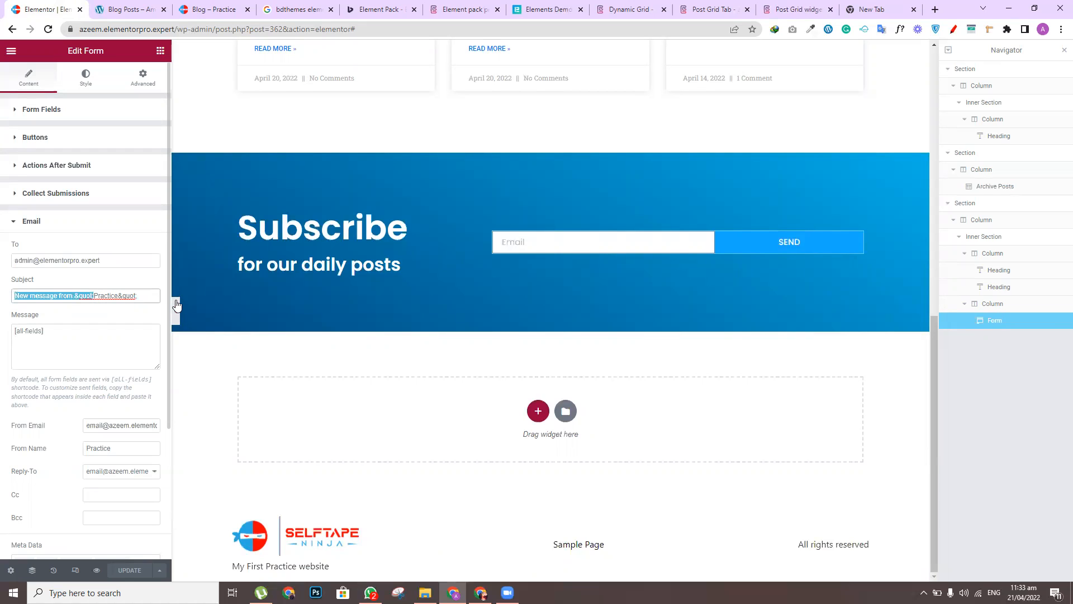
drag(142, 296, 3, 302)
text(S)
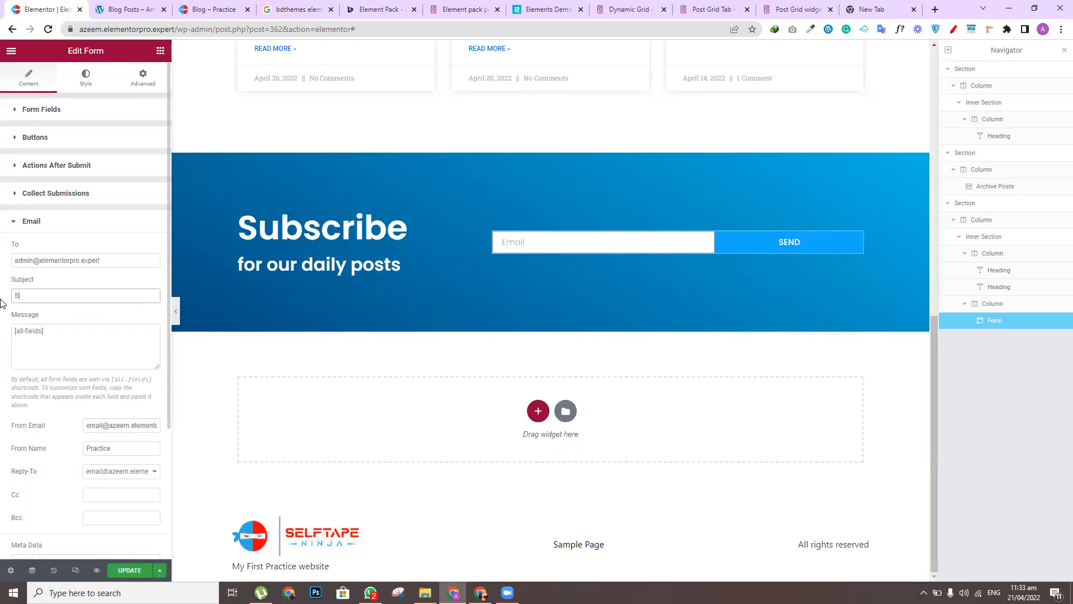
text(ubrcibe Form from Blog Page)
right_click(27, 297)
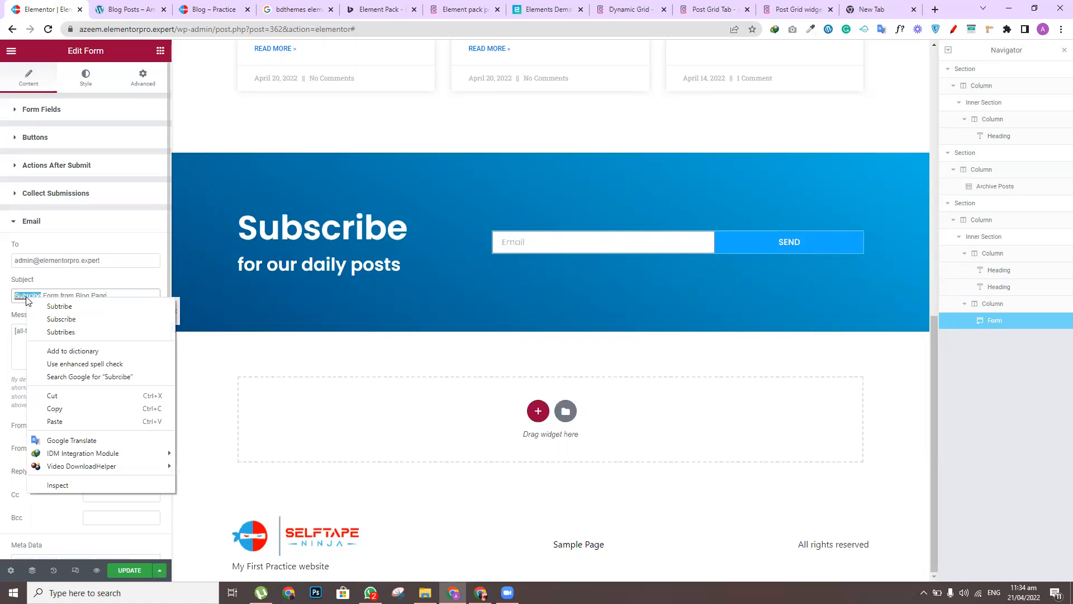
click(53, 306)
mouse_move(41, 297)
mouse_down()
mouse_move(15, 296)
mouse_move(27, 292)
mouse_up()
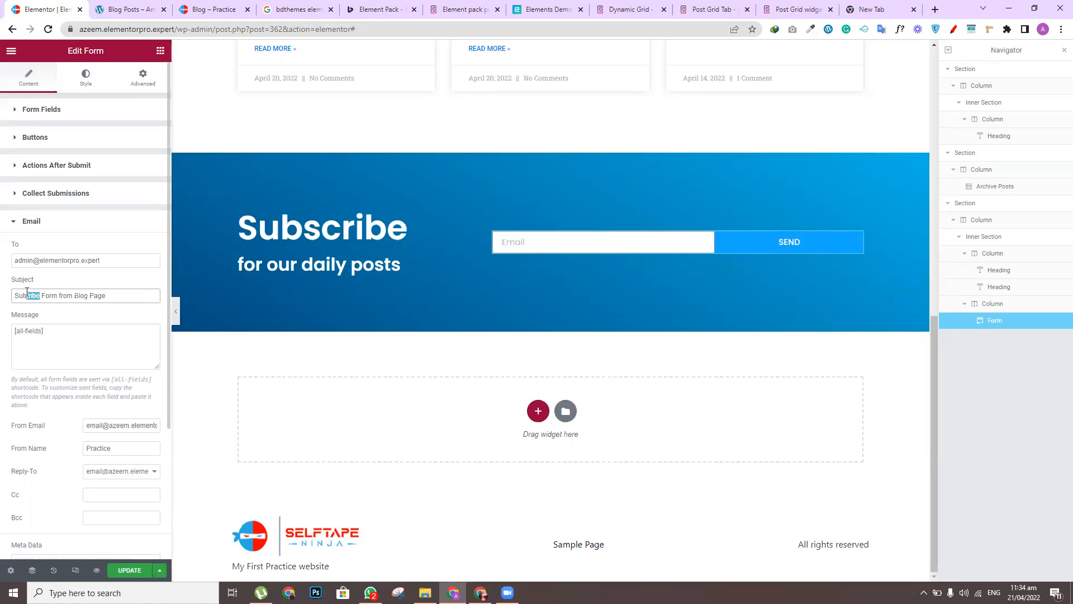
key(BackSpace)
key(BackSpace)
text(bscribe)
click(130, 570)
Review the form's remaining Email options and its Steps Settings
triple_click(118, 295)
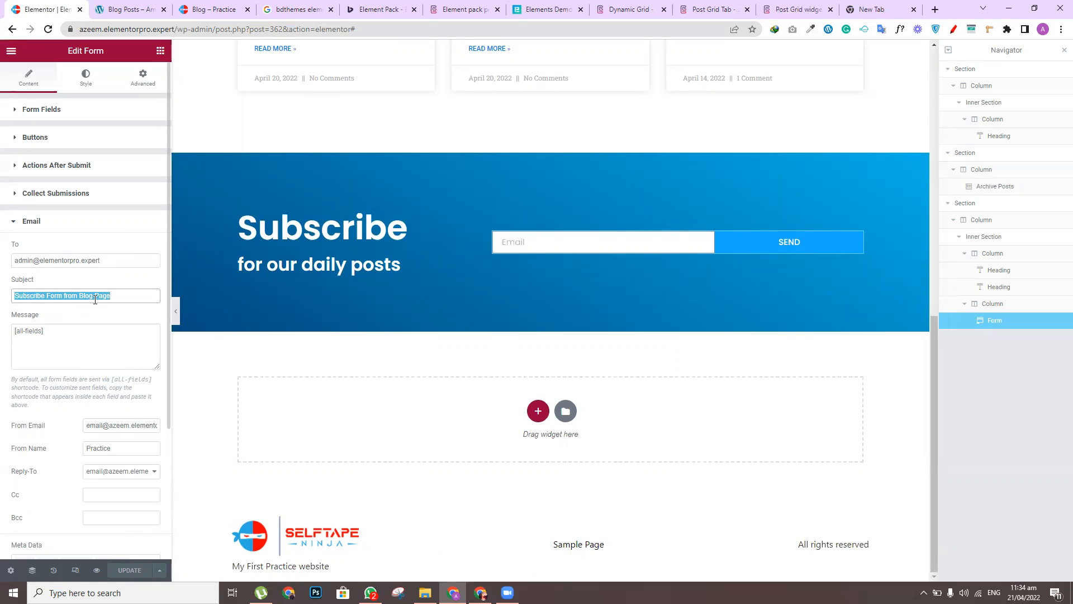
click(114, 299)
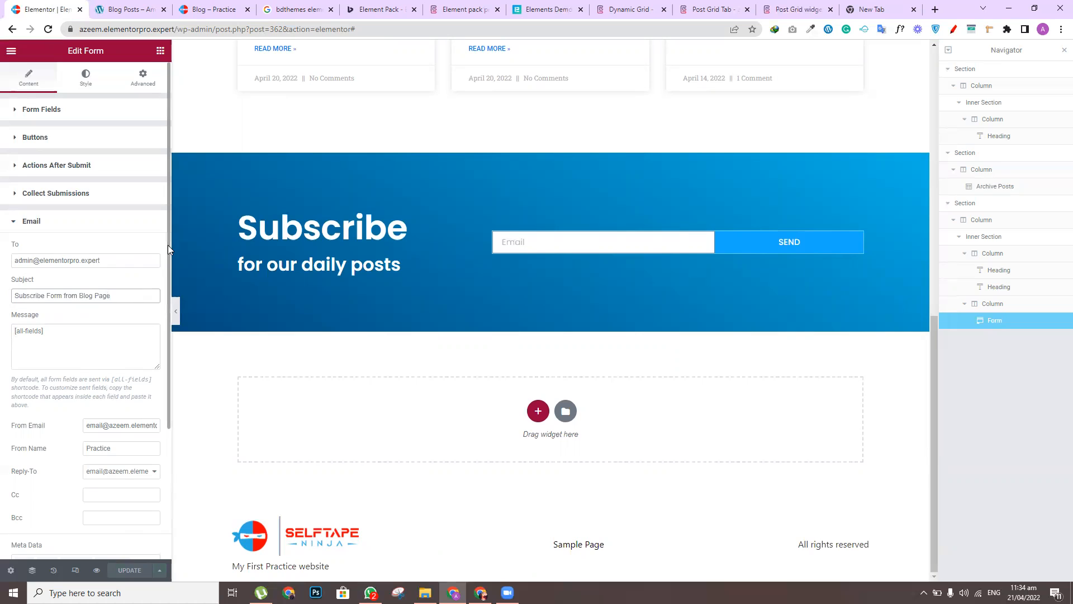
scroll(168, 245, down, 3)
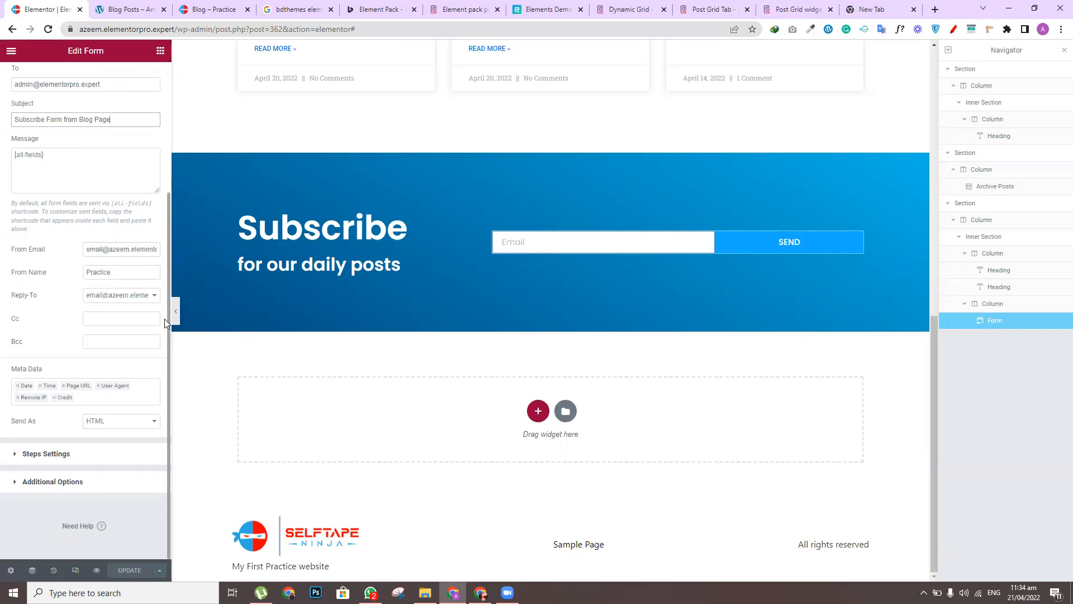
click(16, 457)
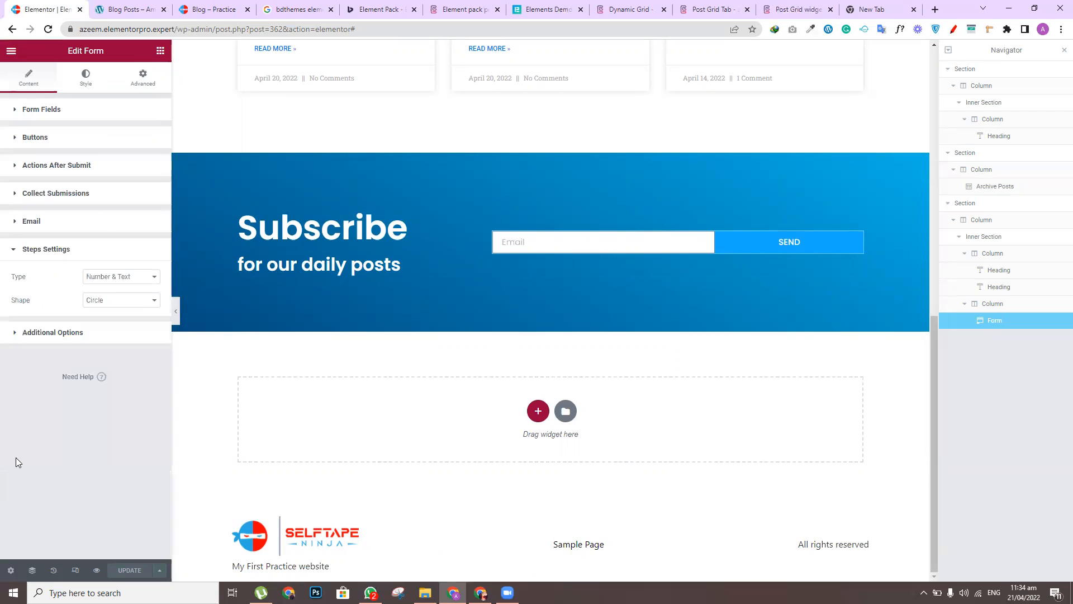
Enable custom messages for the form, set the success message to "You have subscribed to our newsletter successfully", and update the template
click(16, 341)
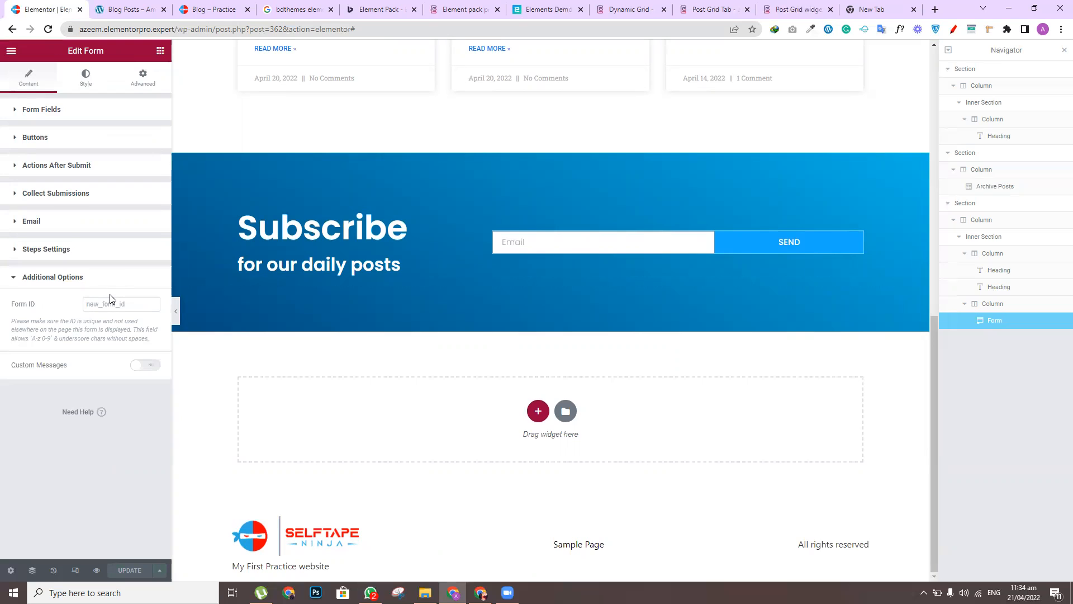
click(149, 367)
drag(110, 398, 13, 394)
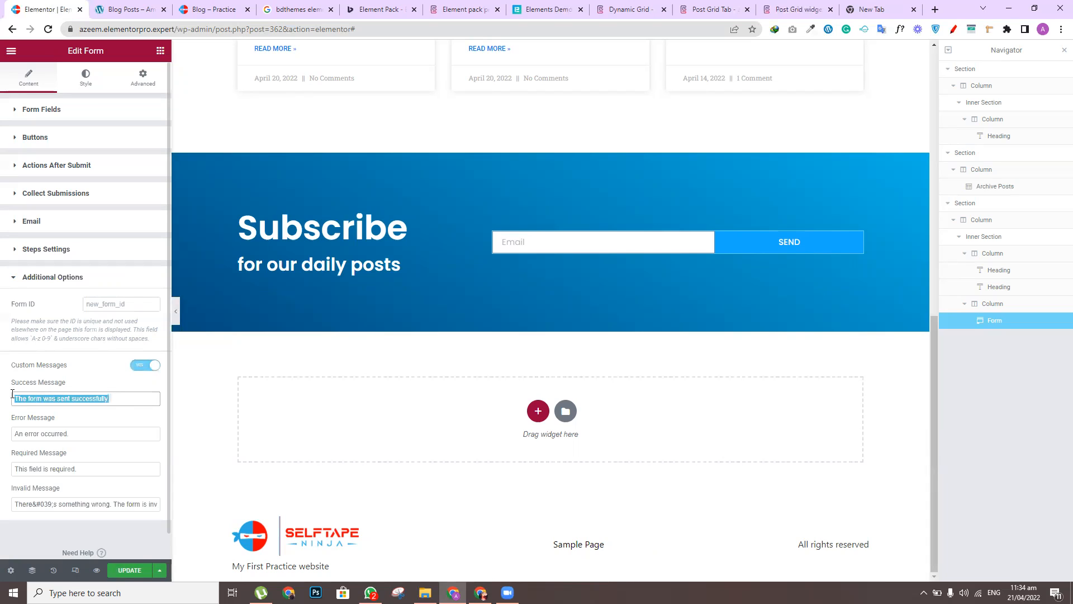
text(You have subscribed to)
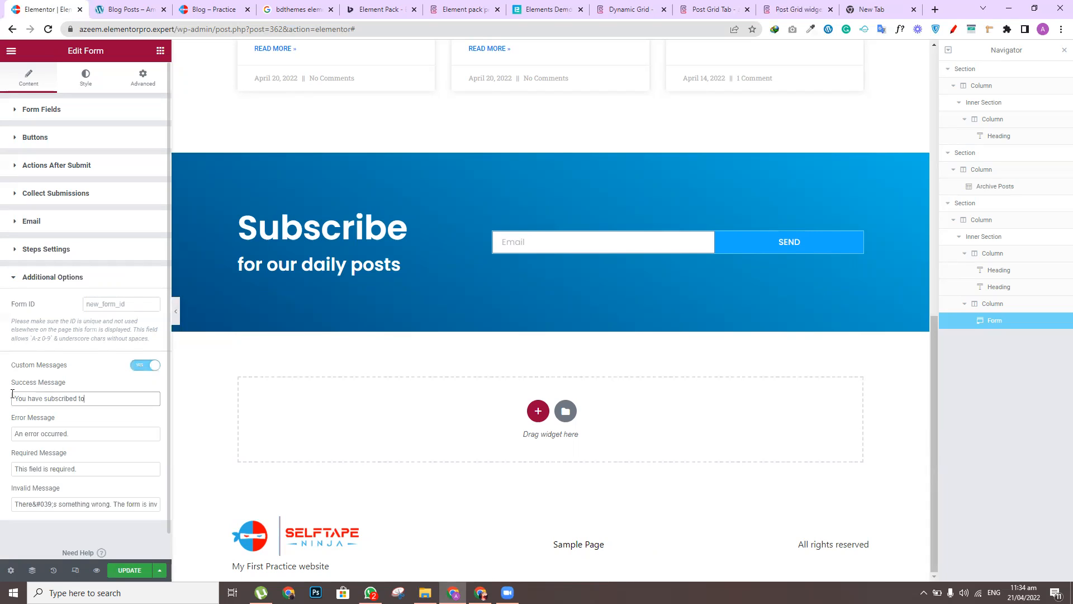
text( our newsletter suucessfully)
right_click(137, 399)
click(179, 237)
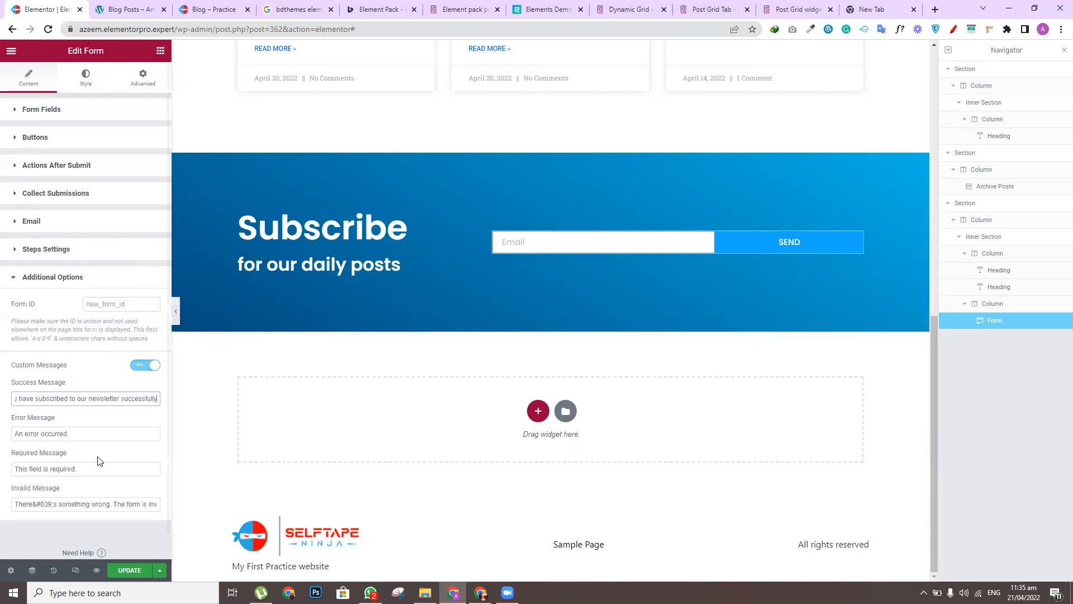
click(130, 570)
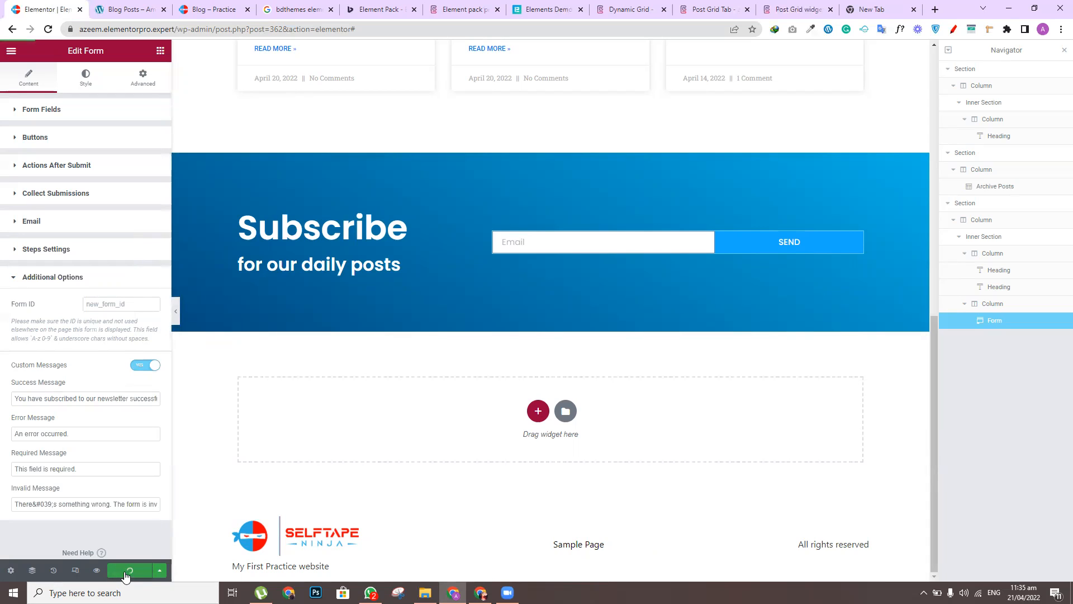
Reload the live Blog page and submit the Subscribe form with a saved email address
click(210, 10)
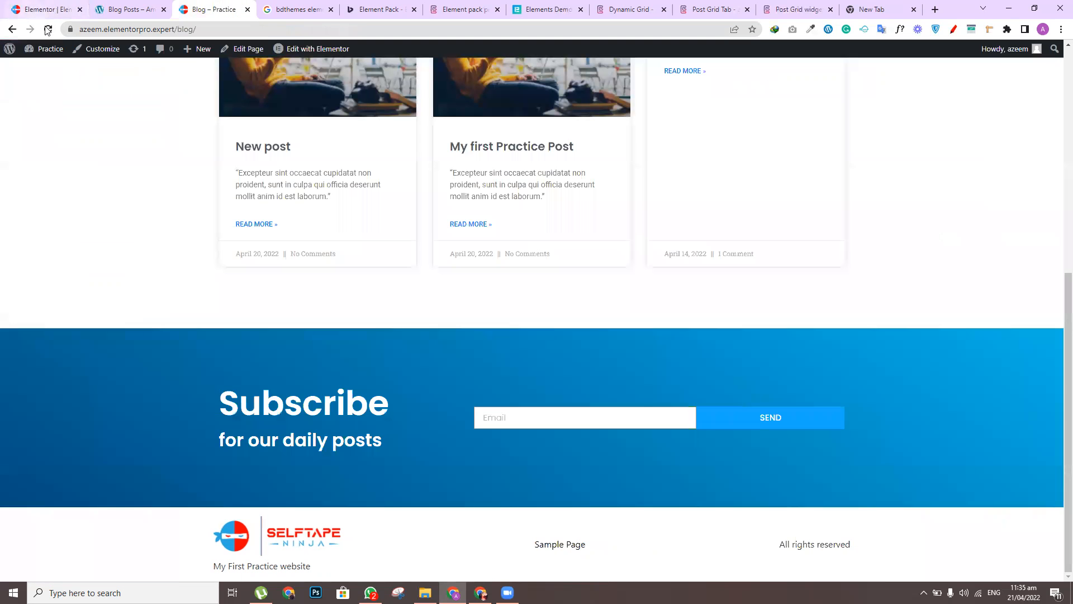
key(F5)
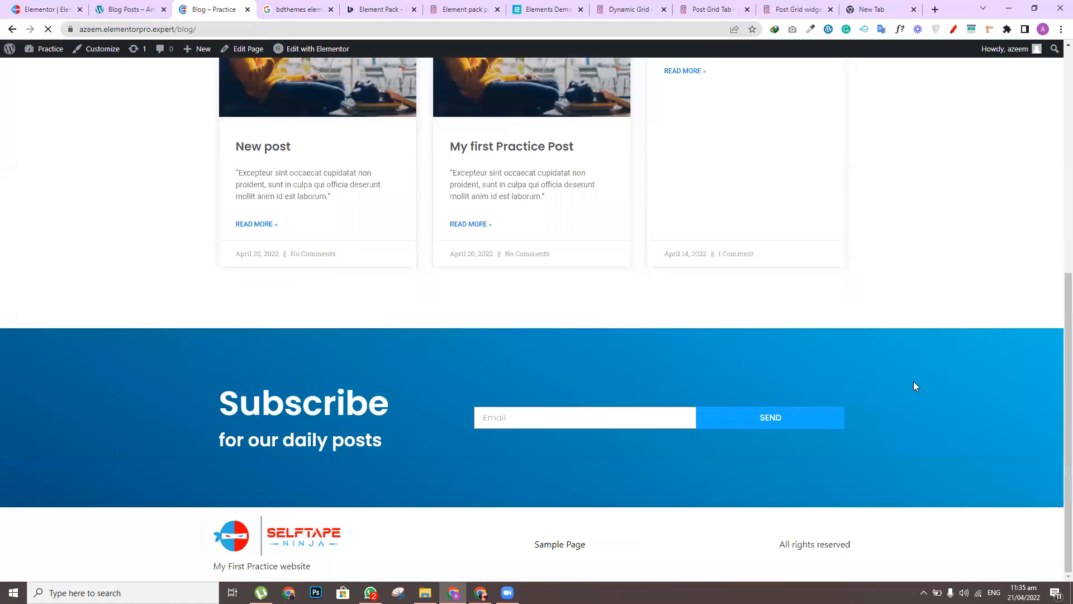
click(558, 423)
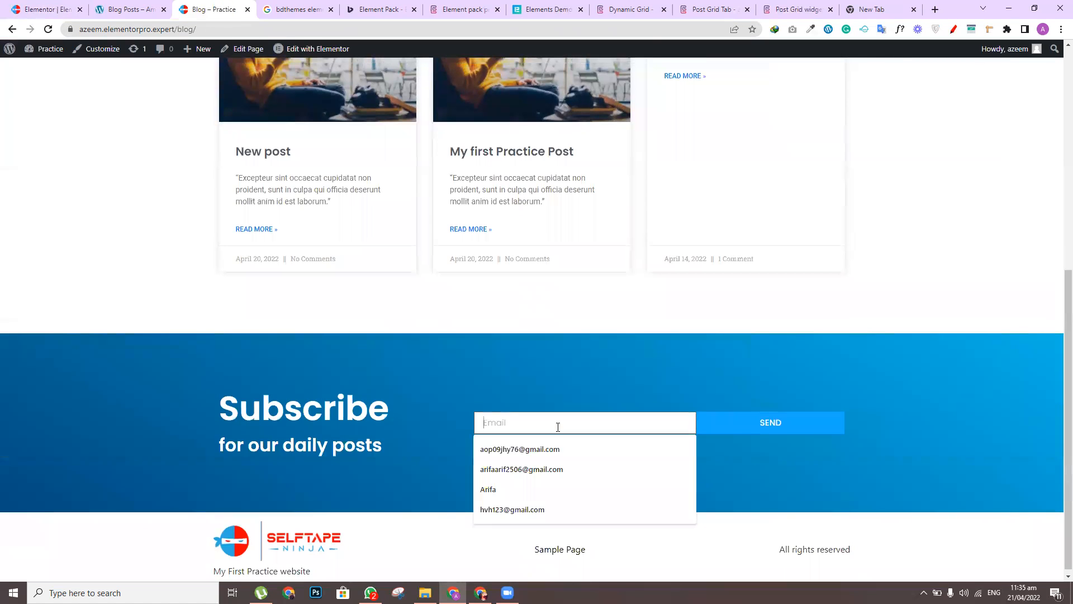
click(506, 449)
click(791, 423)
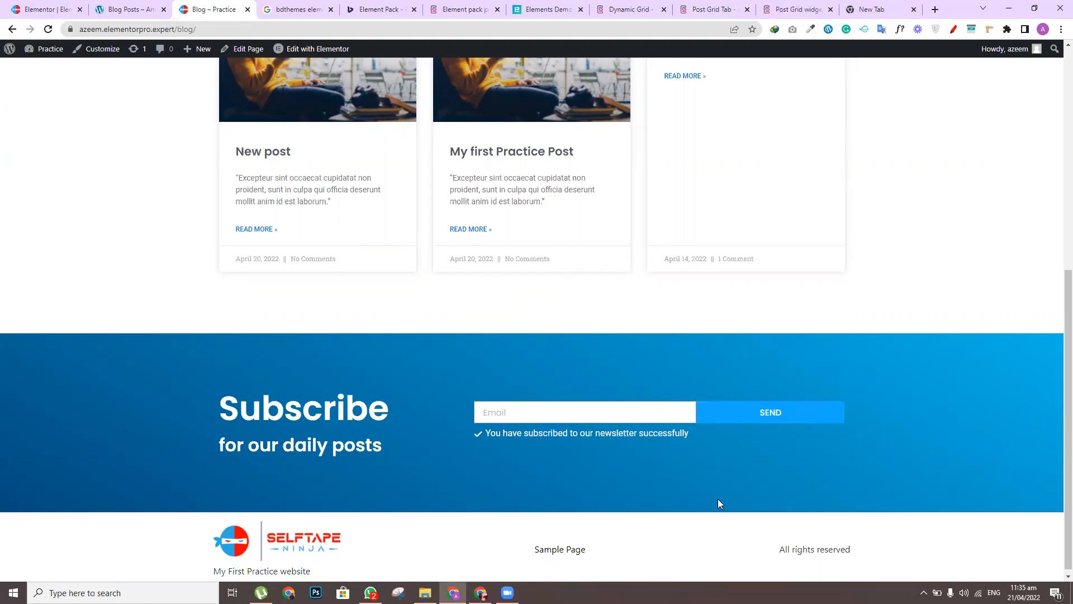
Close the WordPress Blog Posts tab and return to the live Blog page
click(163, 10)
click(74, 9)
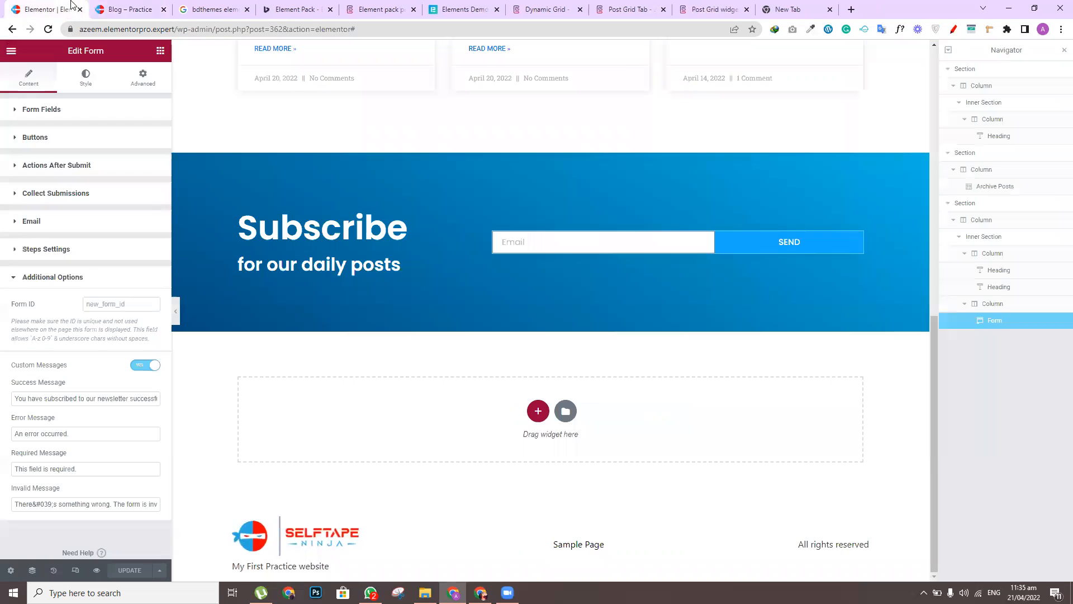
click(142, 6)
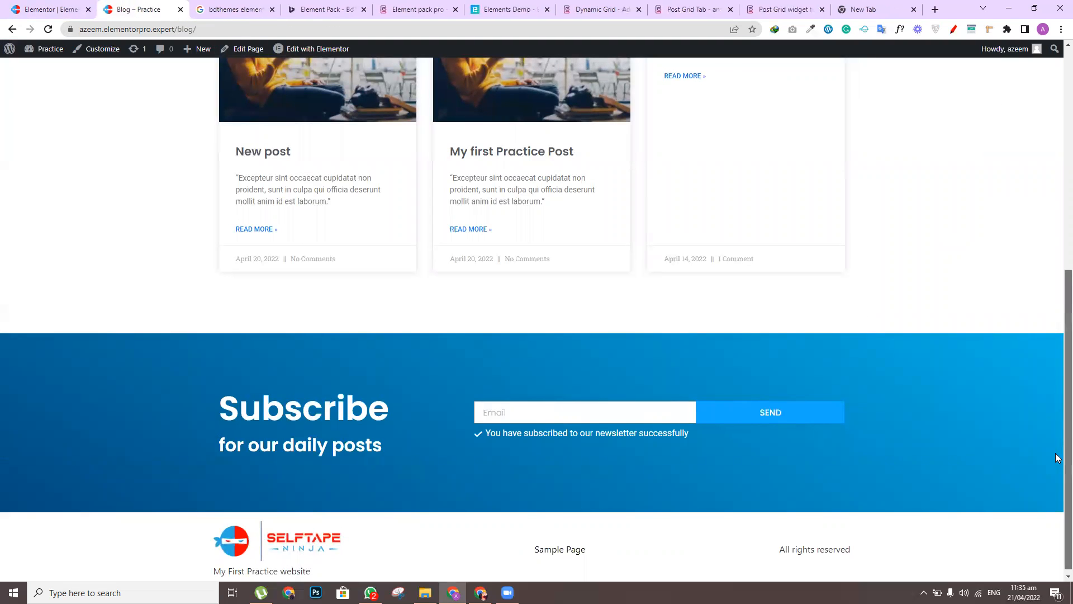
Open My first Practice Post from the Blog page, look through its layout, and go back to the blog
drag(1067, 452, 1056, 219)
scroll(1056, 251, down, 2)
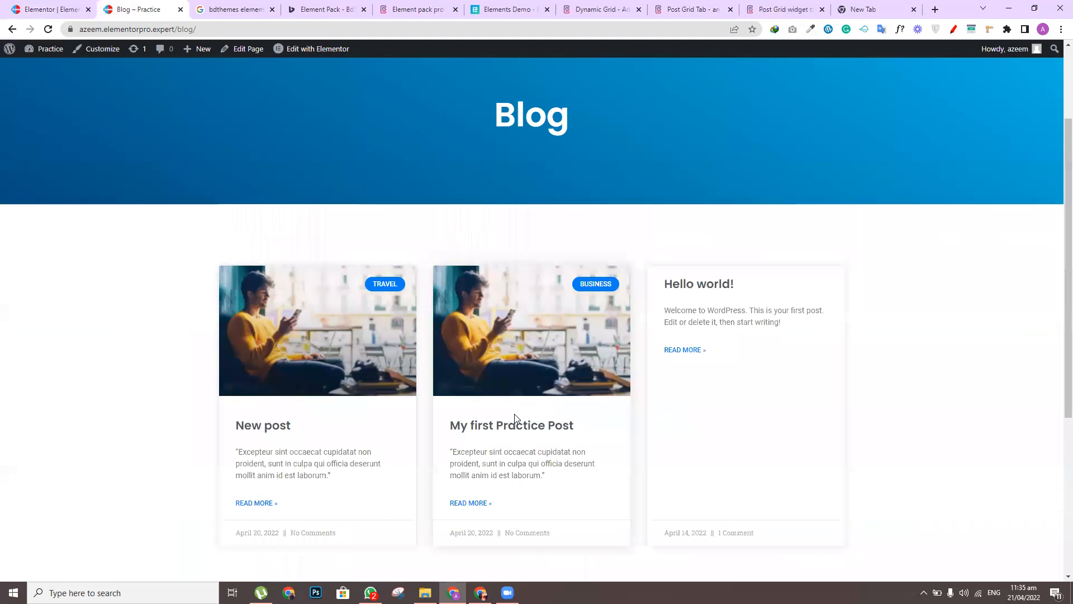
click(516, 428)
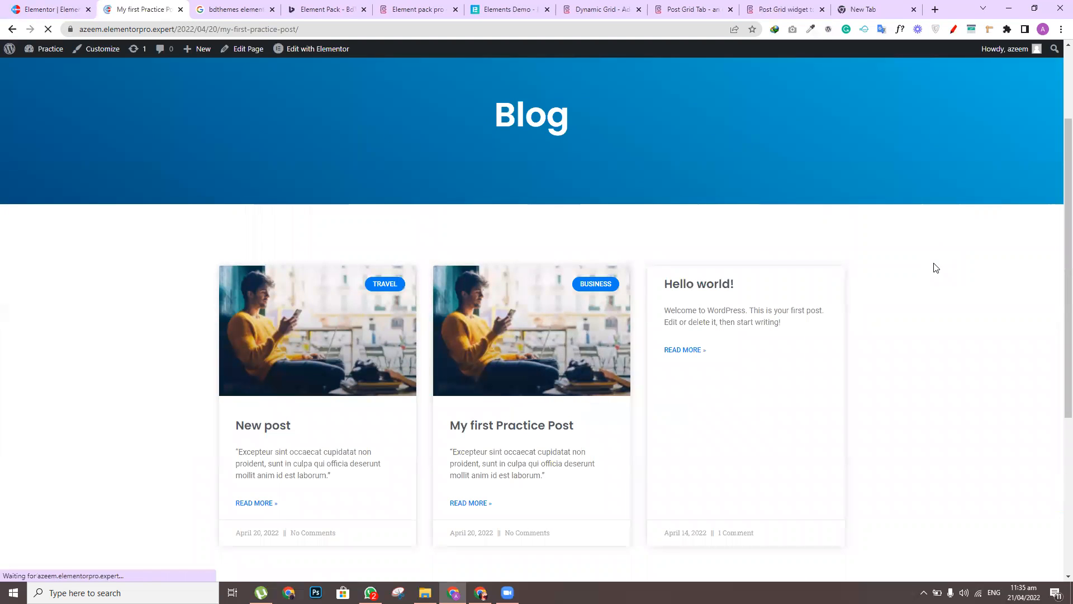
scroll(1056, 218, down, 8)
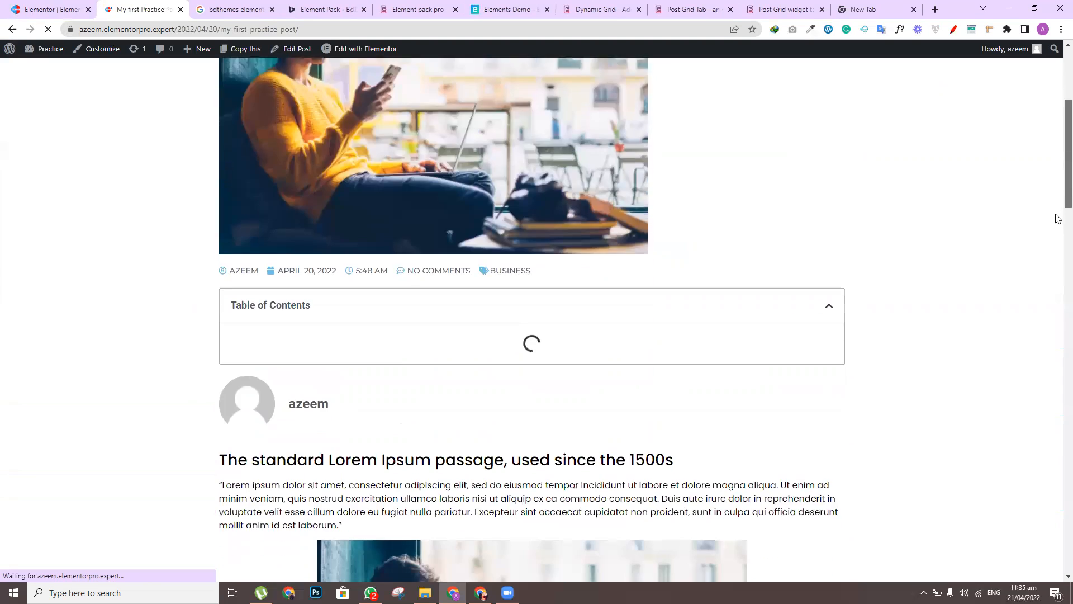
drag(1057, 246, 1057, 215)
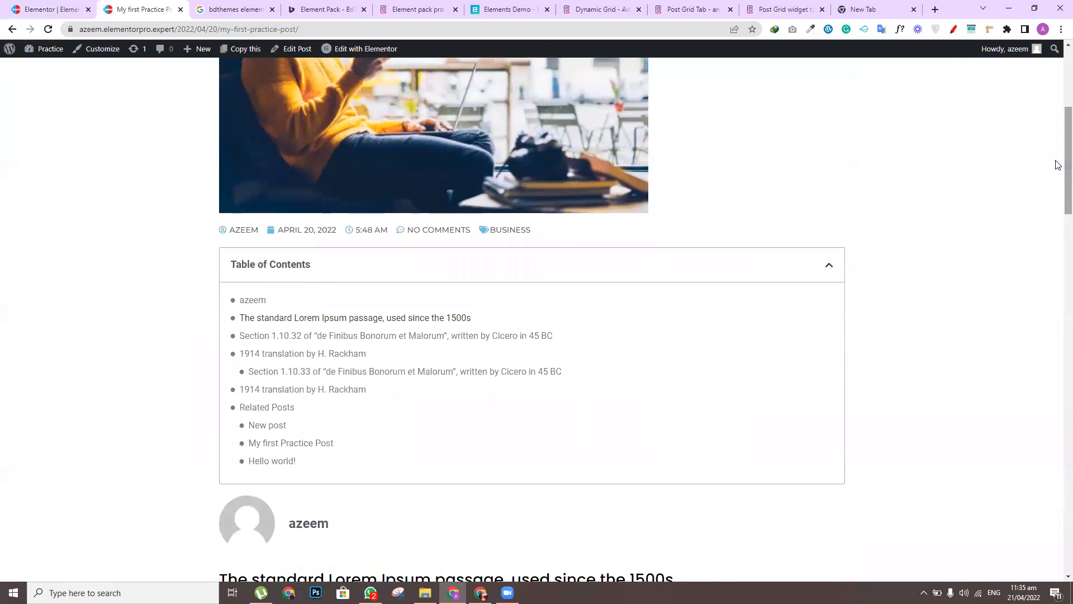
drag(1057, 163, 1058, 128)
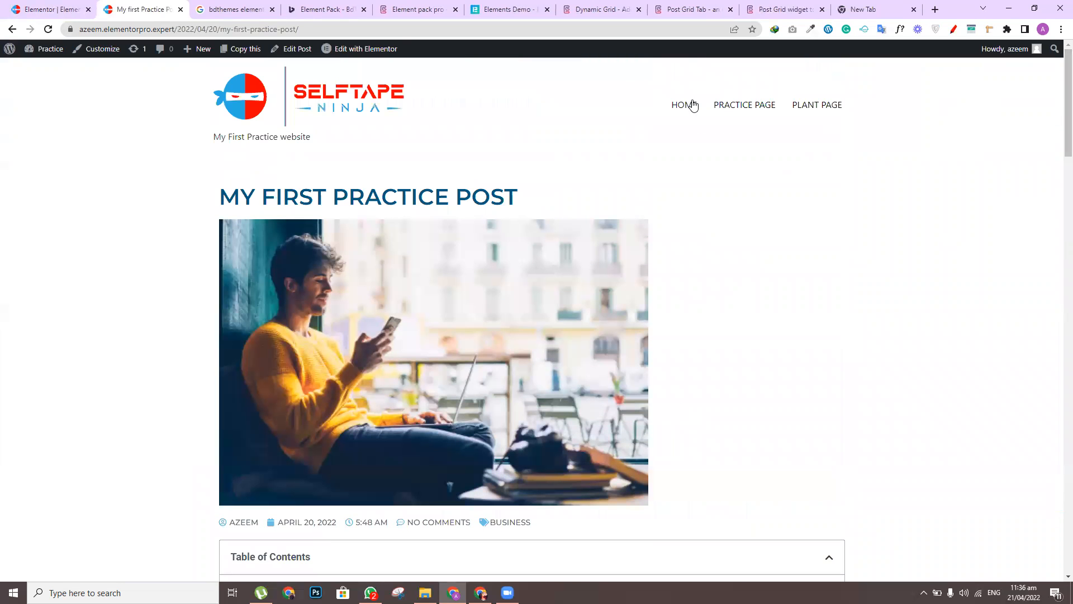
click(13, 29)
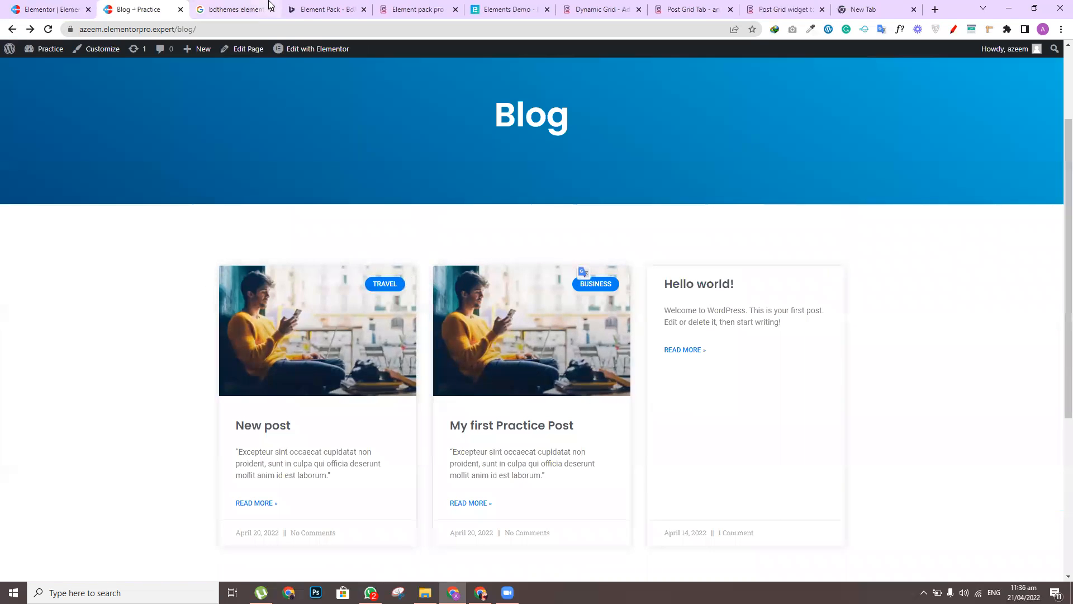
Return to the archive template in Elementor and review the Archive Posts layout options, including the available Meta Data choices
click(47, 6)
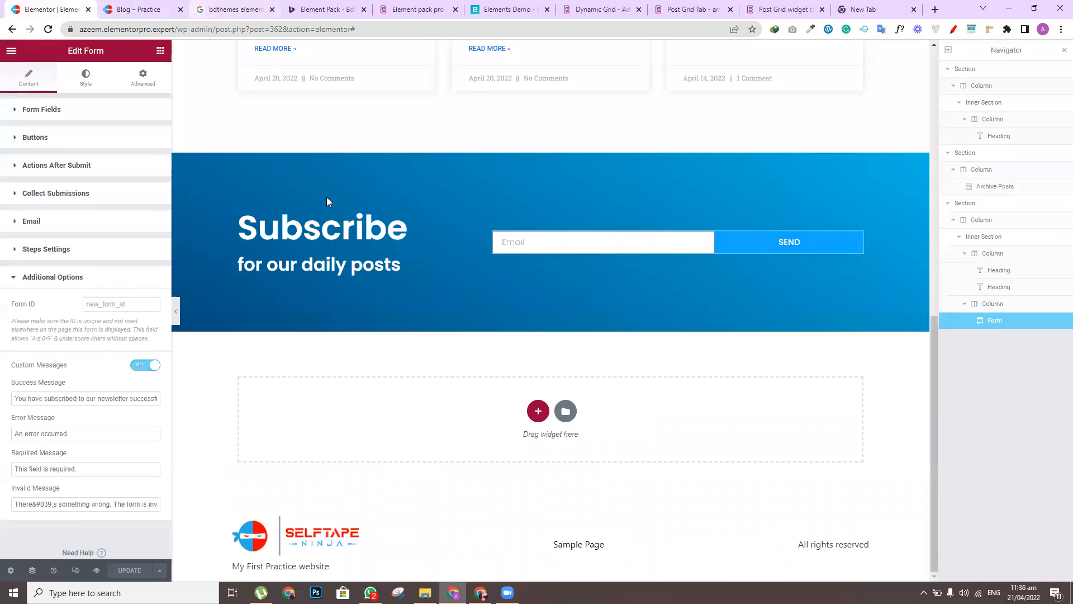
drag(930, 378, 932, 212)
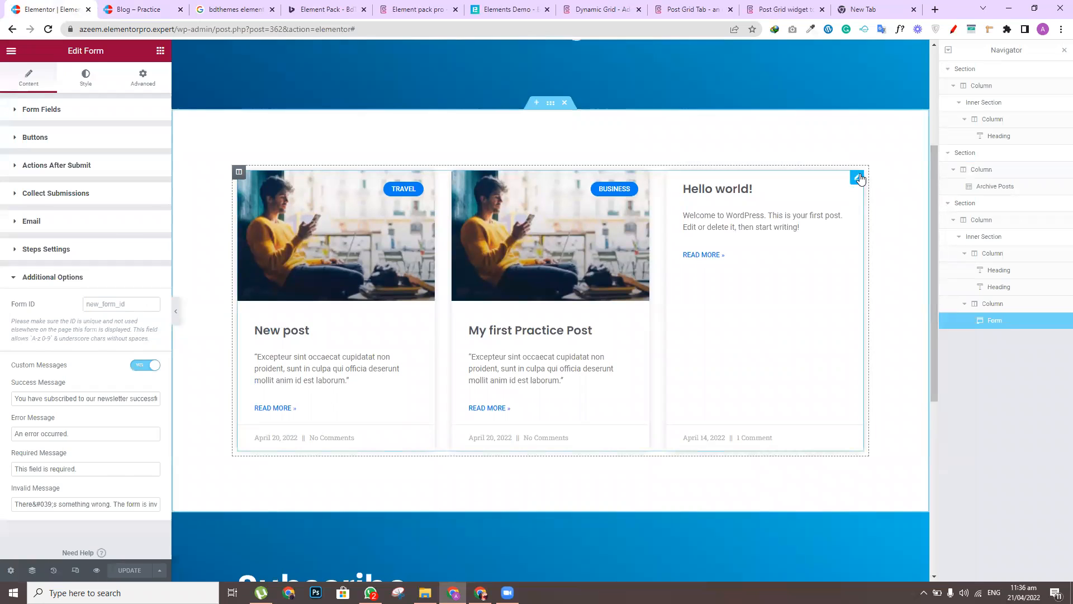
click(858, 176)
drag(167, 274, 165, 416)
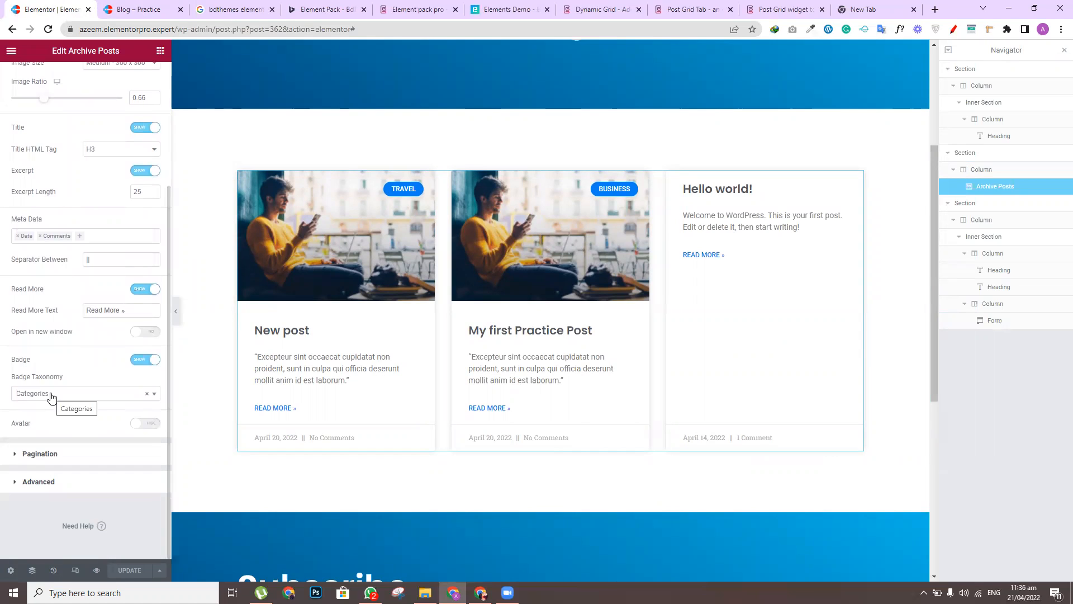
click(81, 240)
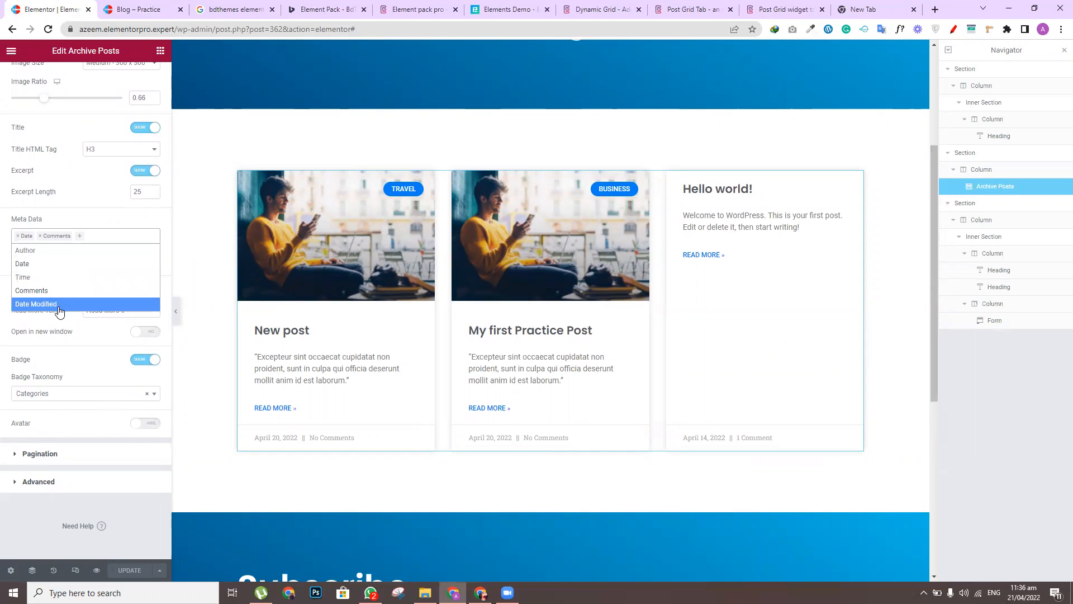
click(83, 339)
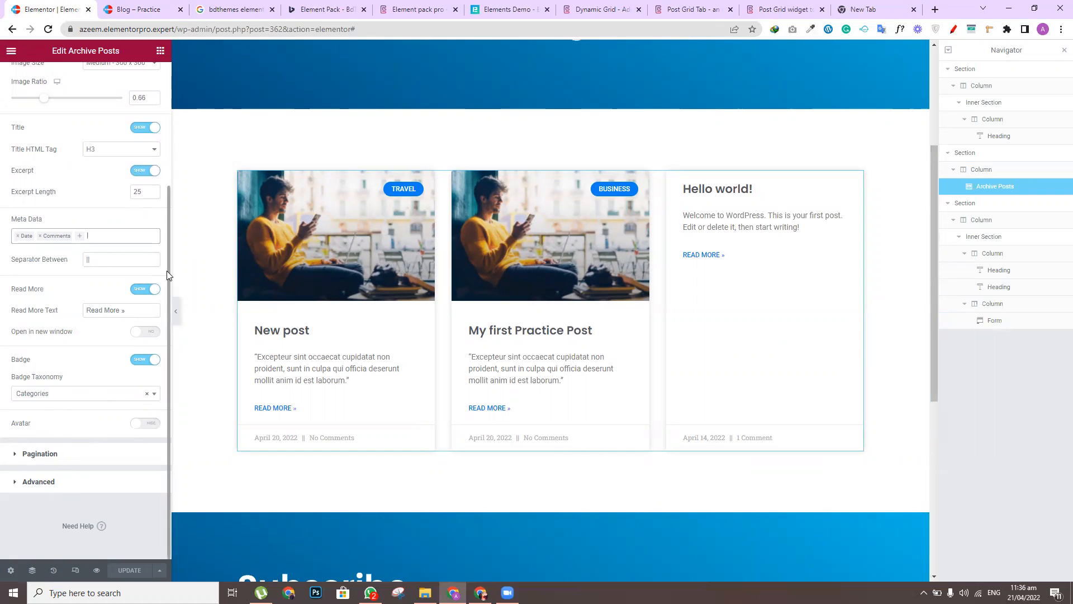
drag(168, 272, 170, 138)
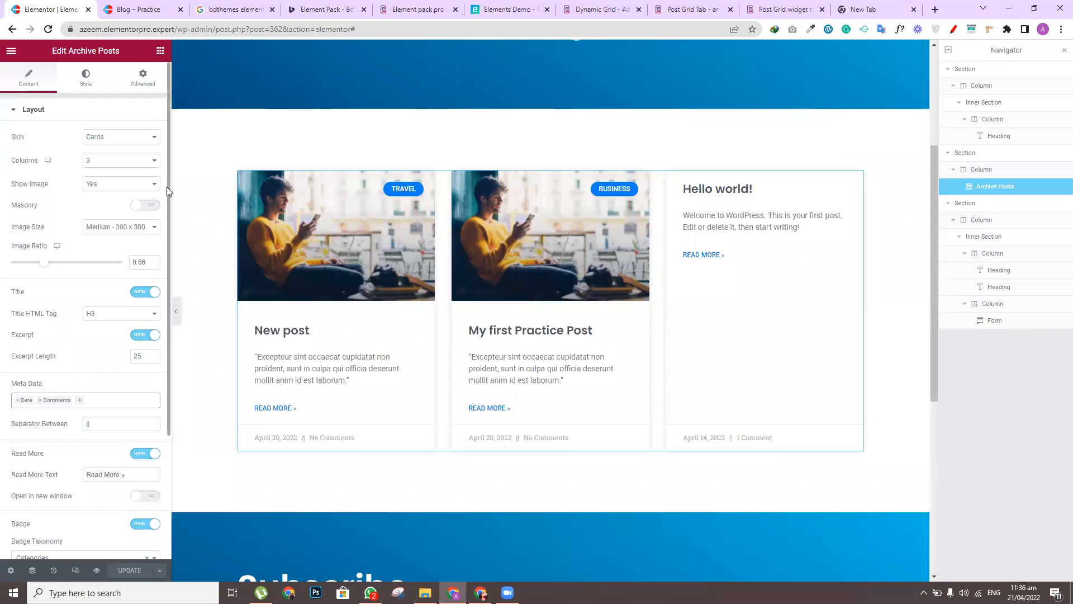
Examine the Read More and Badge options of Archive Posts, including the available Badge Taxonomy choices
scroll(164, 262, down, 2)
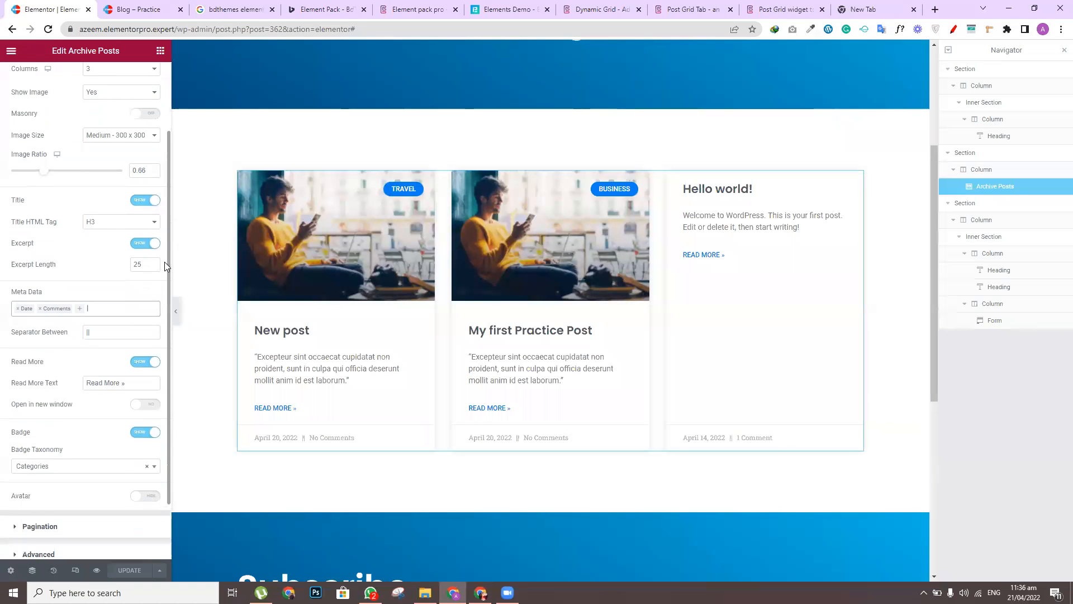
scroll(165, 264, down, 1)
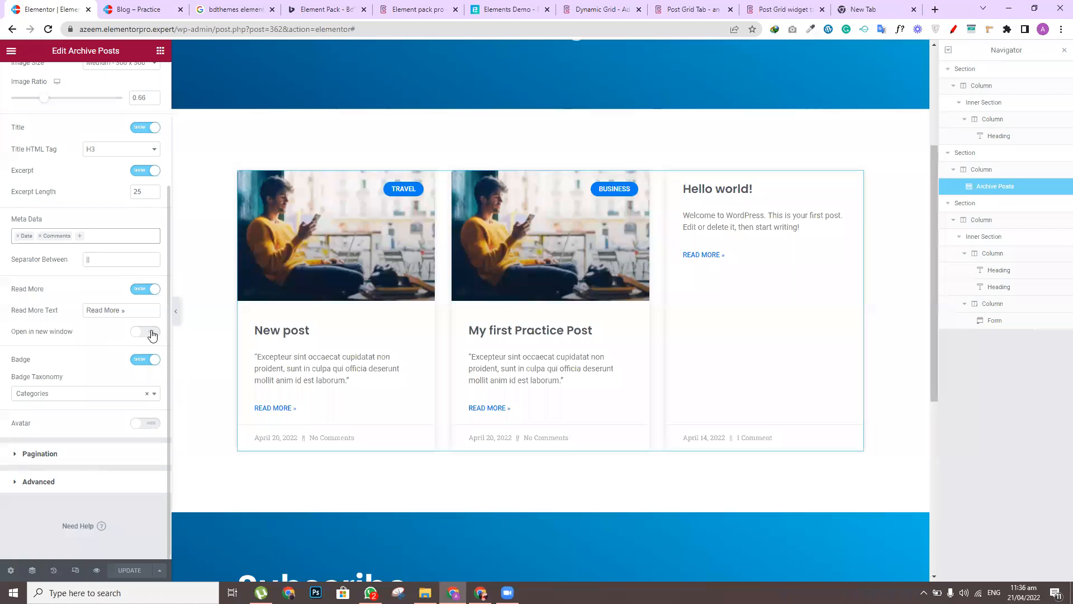
click(119, 396)
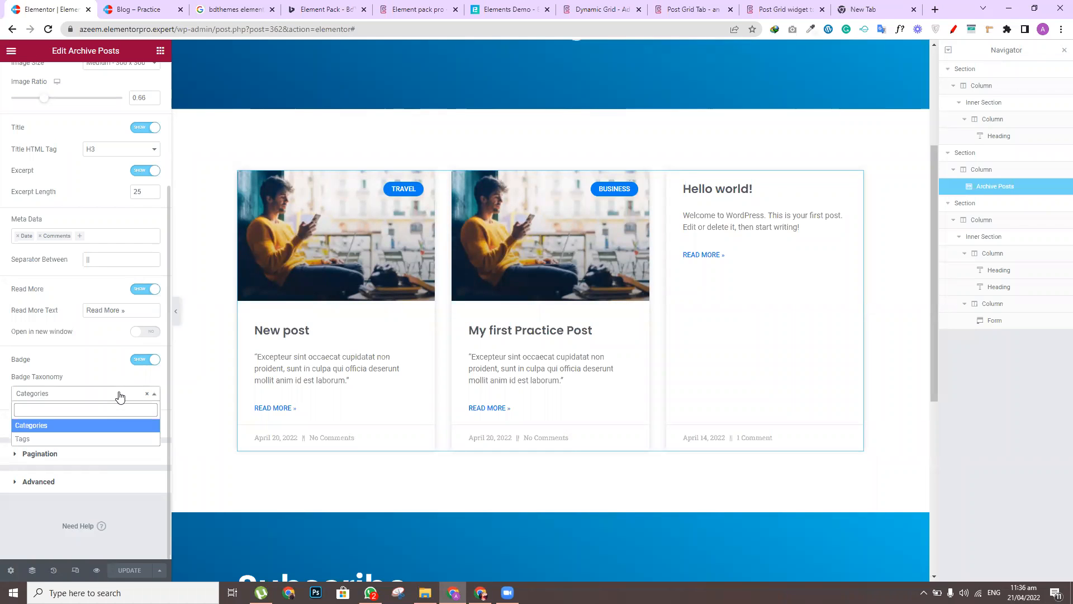
click(119, 396)
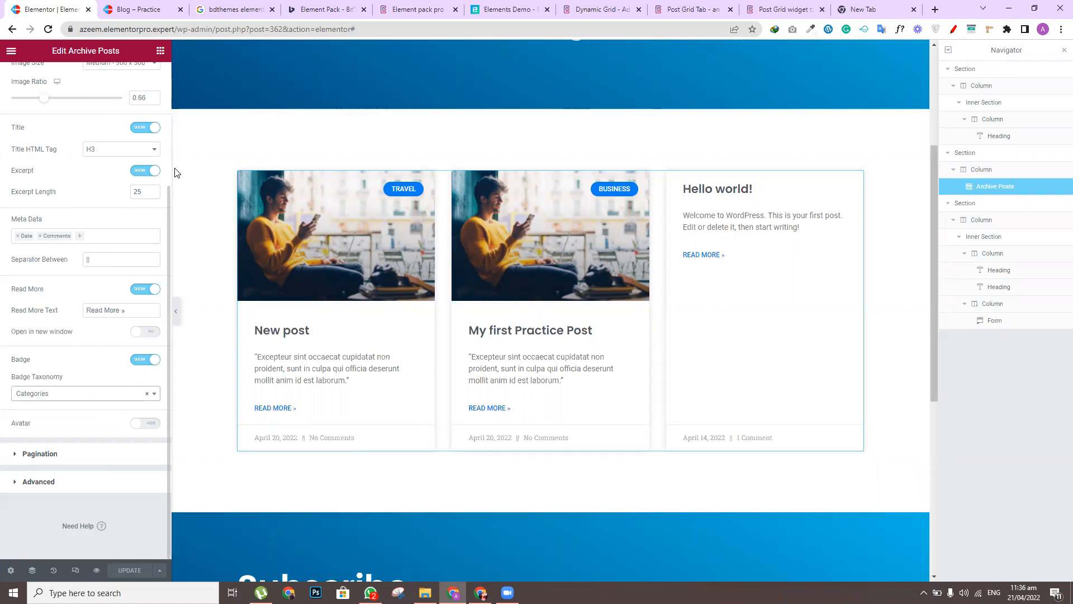
scroll(84, 224, up, 5)
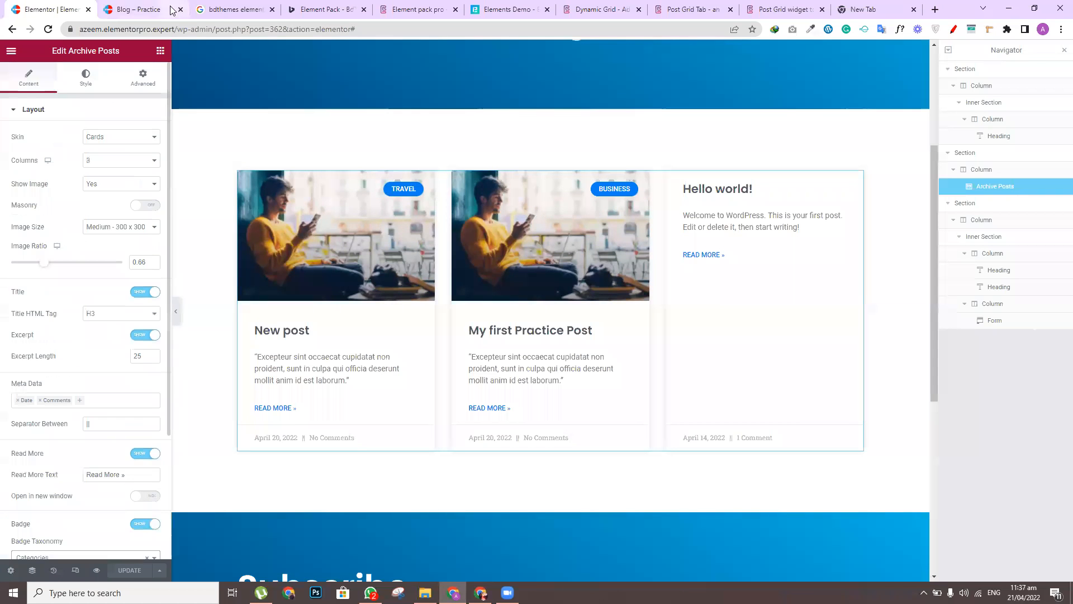
Open New post from the live Blog page, follow its Travel category link, and look over the category archive page
click(143, 8)
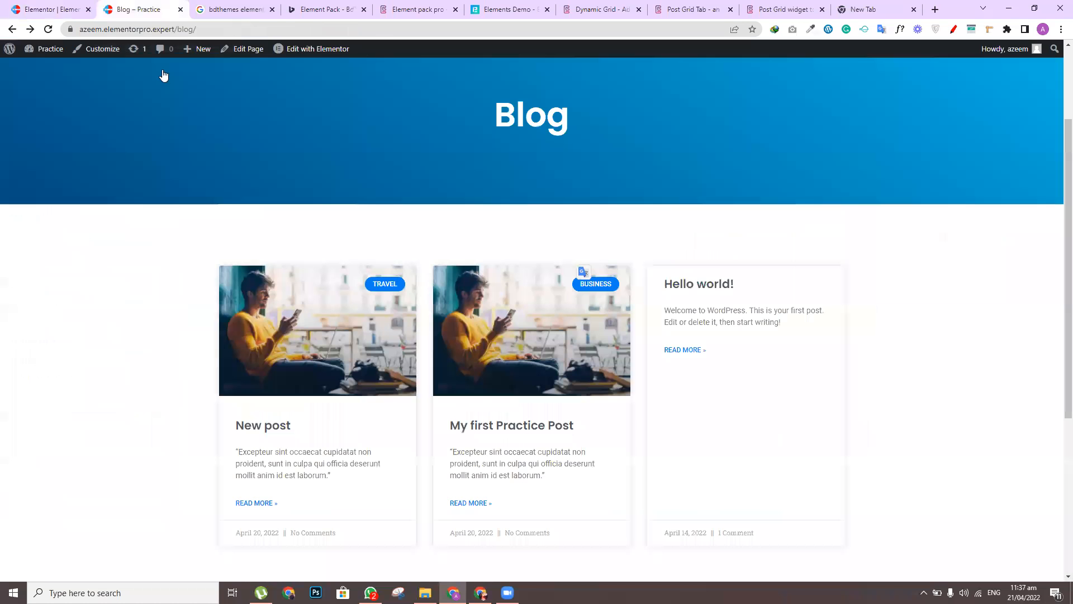
click(263, 502)
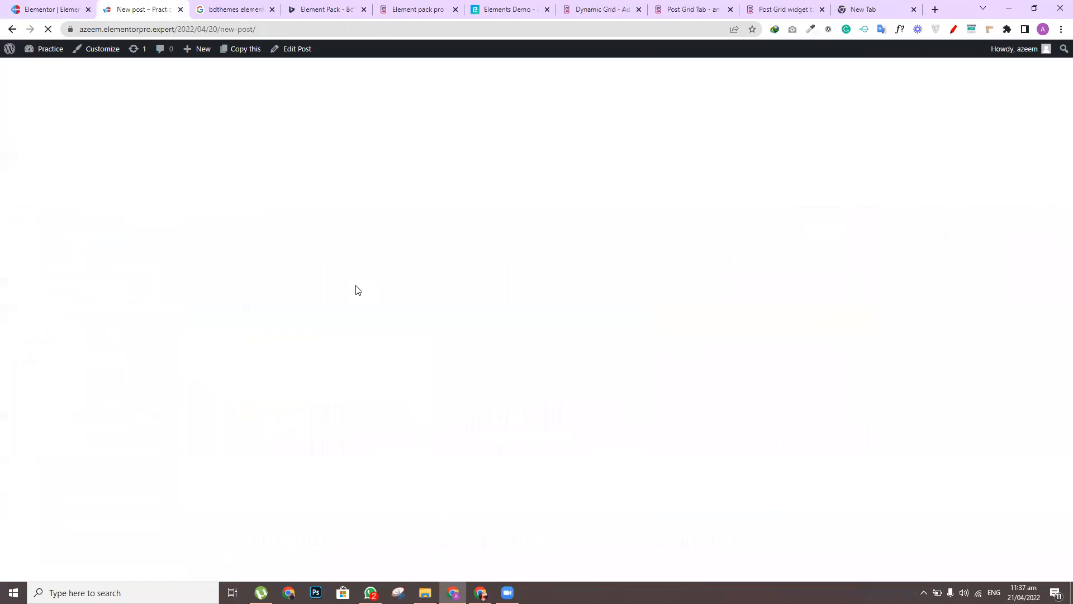
drag(1065, 115, 1066, 163)
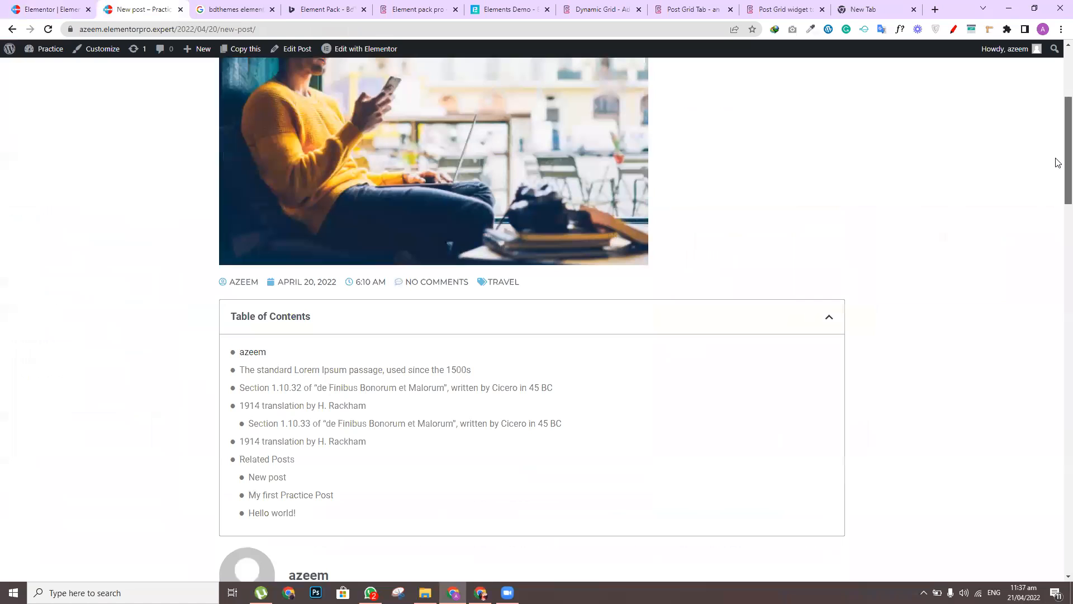
click(503, 282)
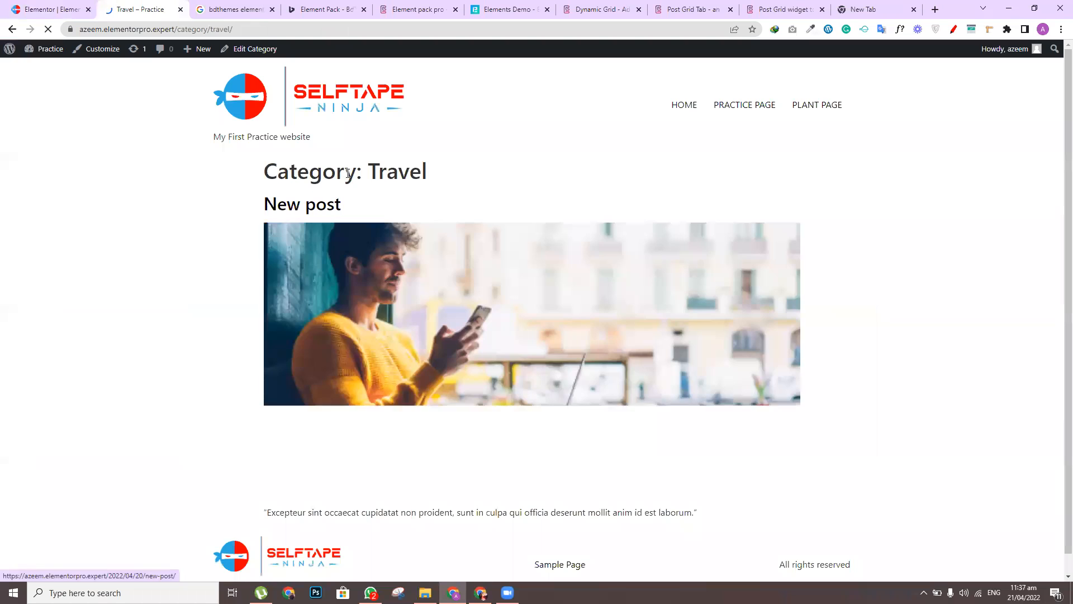
drag(267, 175, 455, 167)
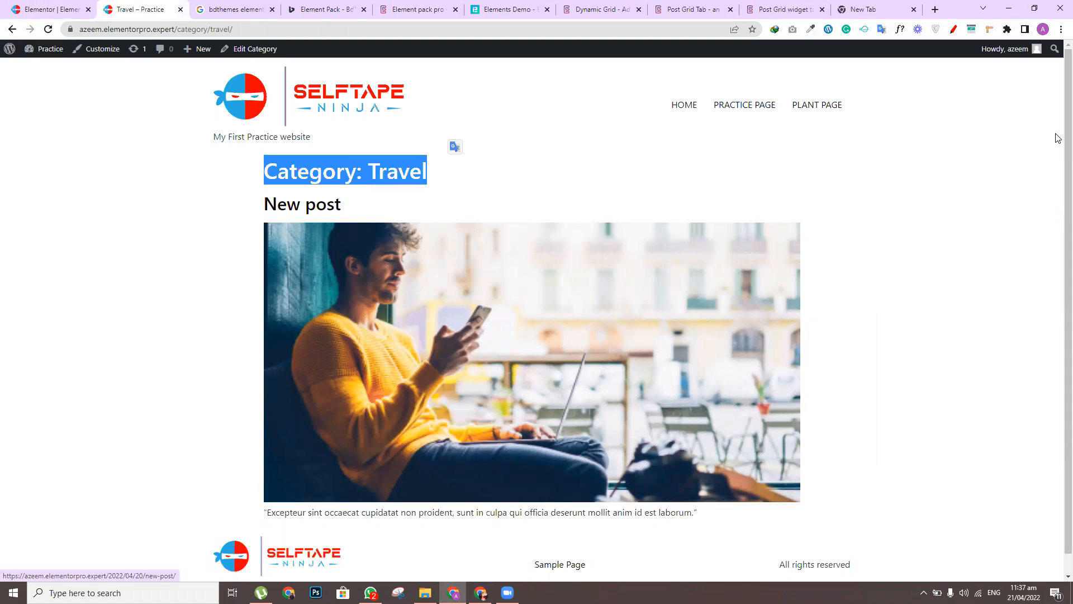
scroll(1059, 288, down, 1)
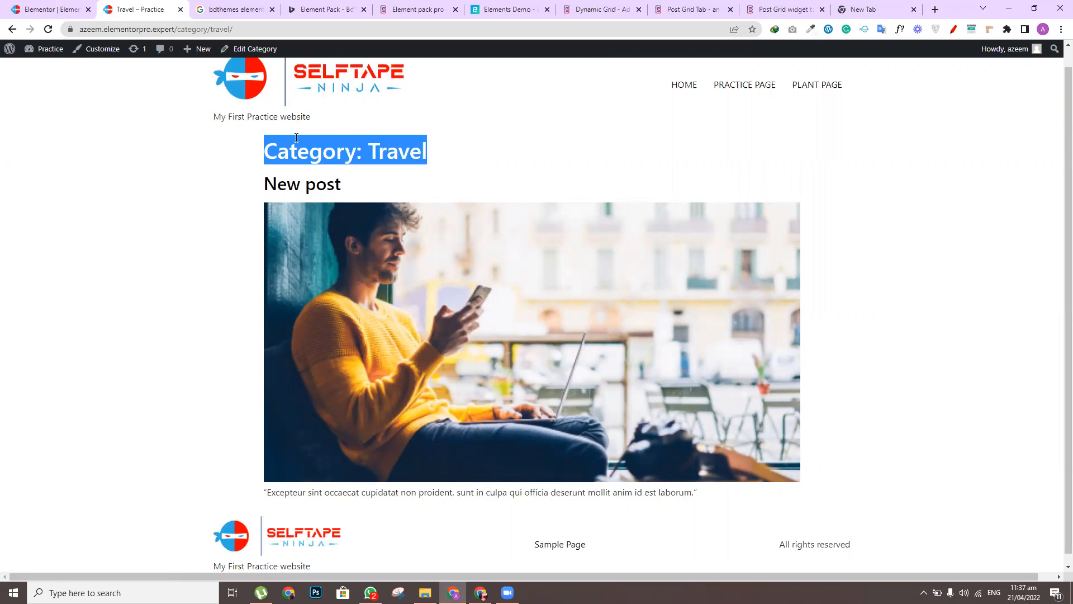
click(56, 7)
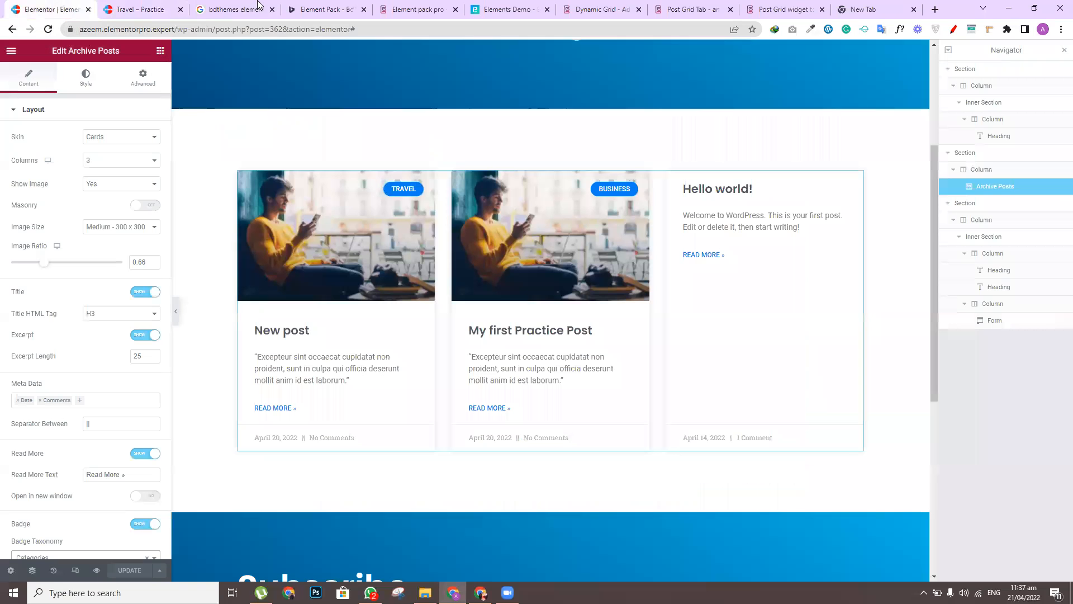
click(155, 8)
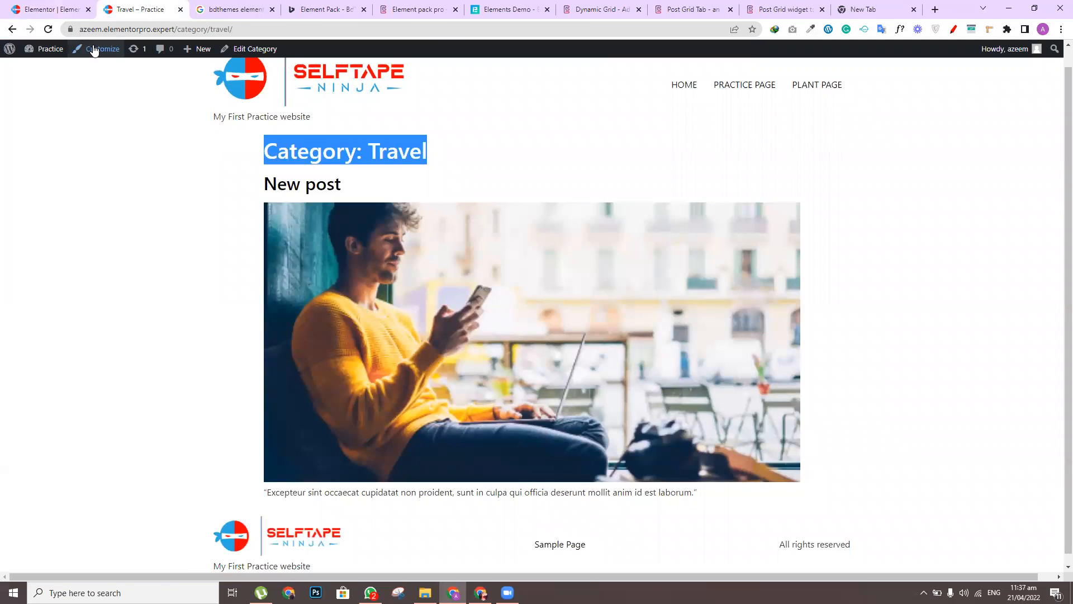
From the WordPress dashboard's saved templates, create a new template of type Archive named "Category Archive"
mouse_move(42, 50)
click(42, 69)
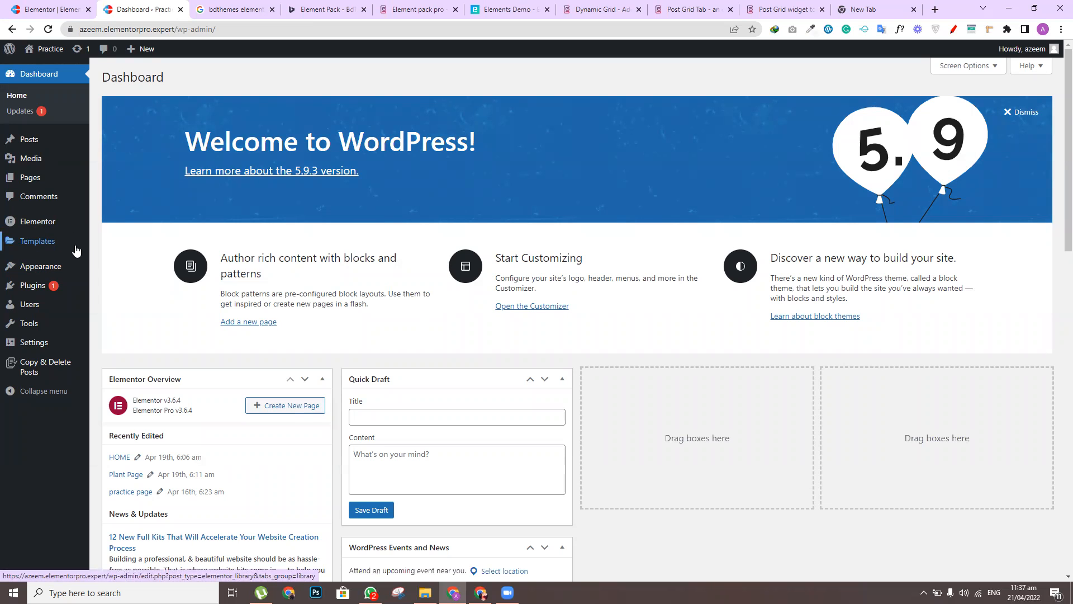
click(42, 242)
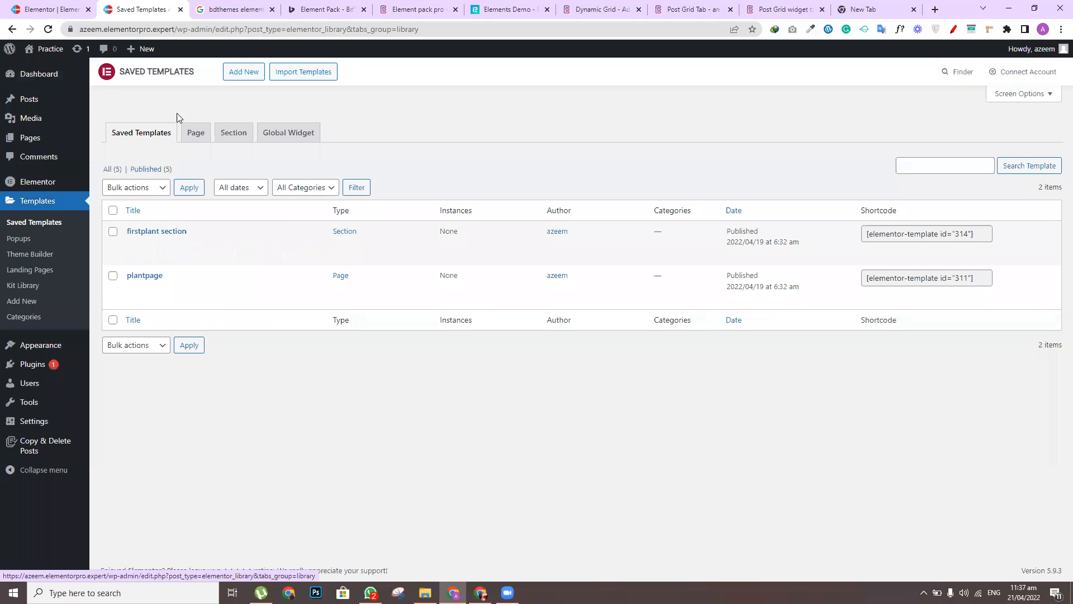
click(248, 82)
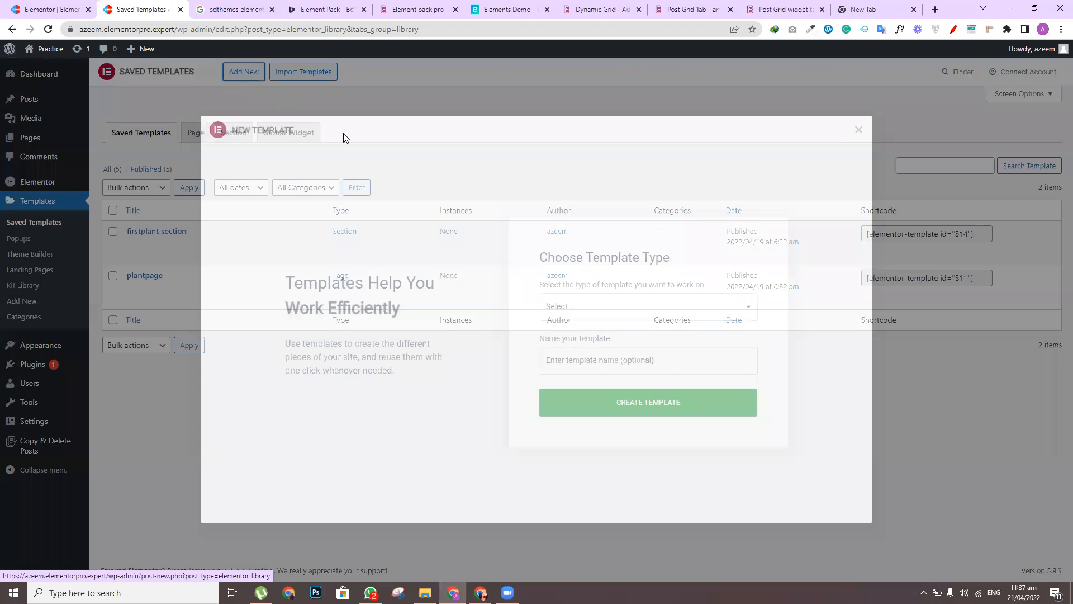
click(601, 316)
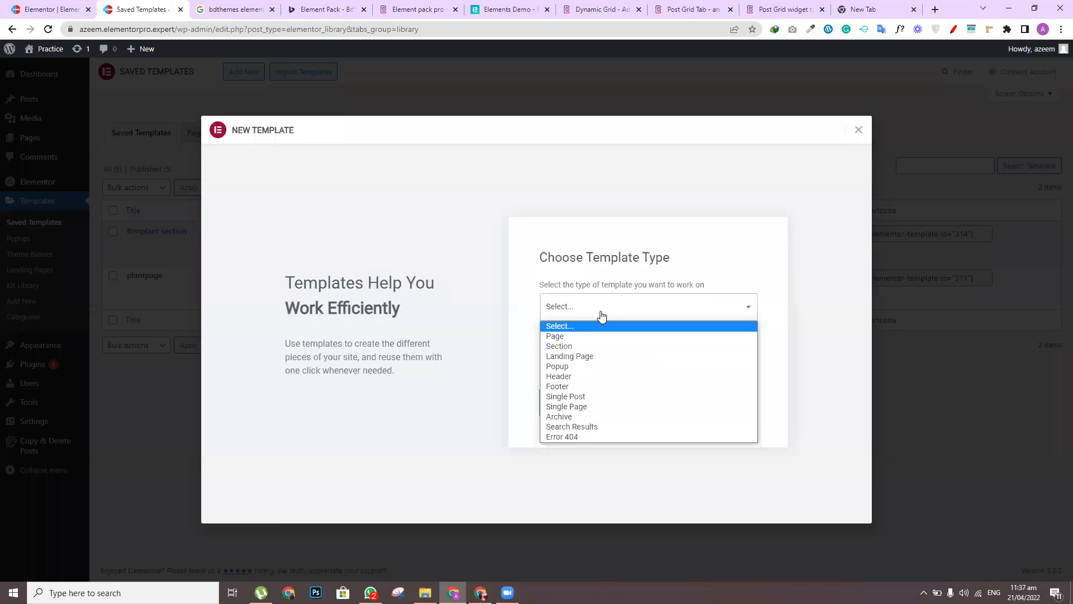
click(570, 423)
click(587, 350)
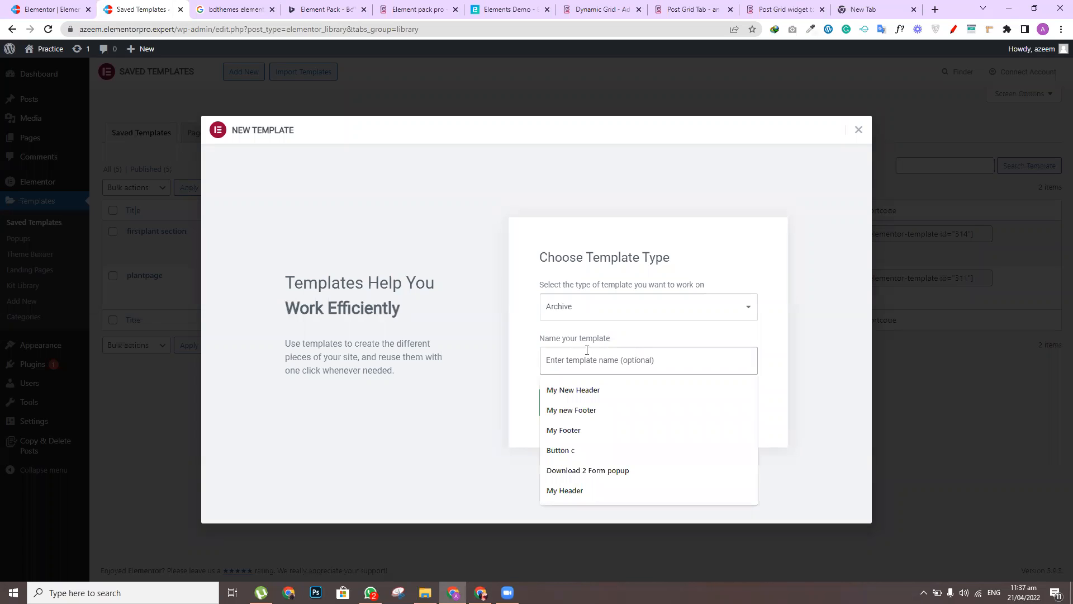
text(Category Archive)
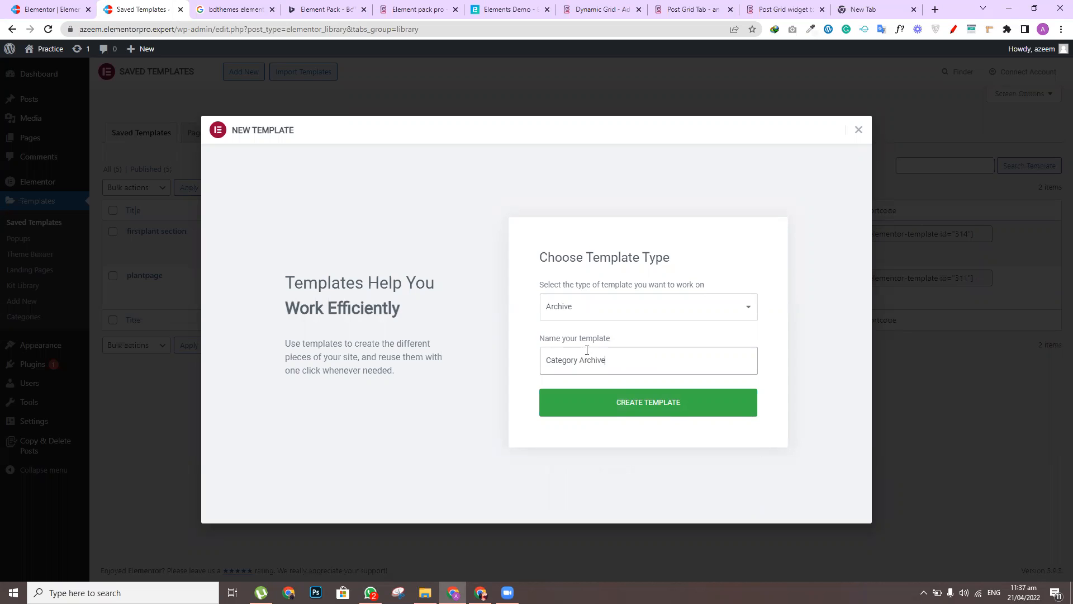
click(629, 413)
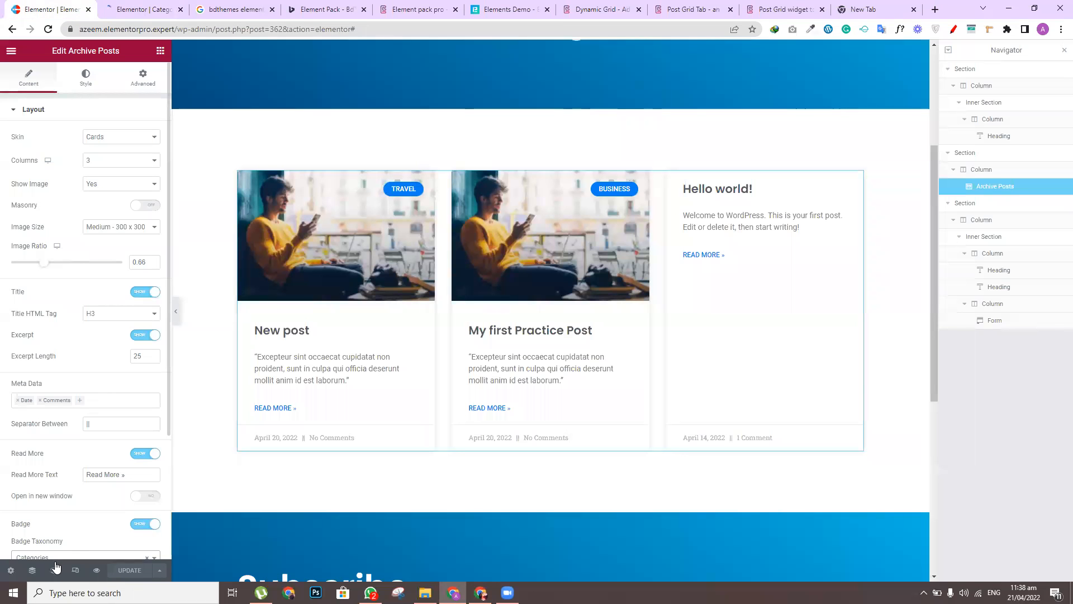
Rename the existing blog archive template as "Blog Archive" in its settings and update it
click(10, 570)
drag(85, 148, 3, 144)
text(Blog Ar)
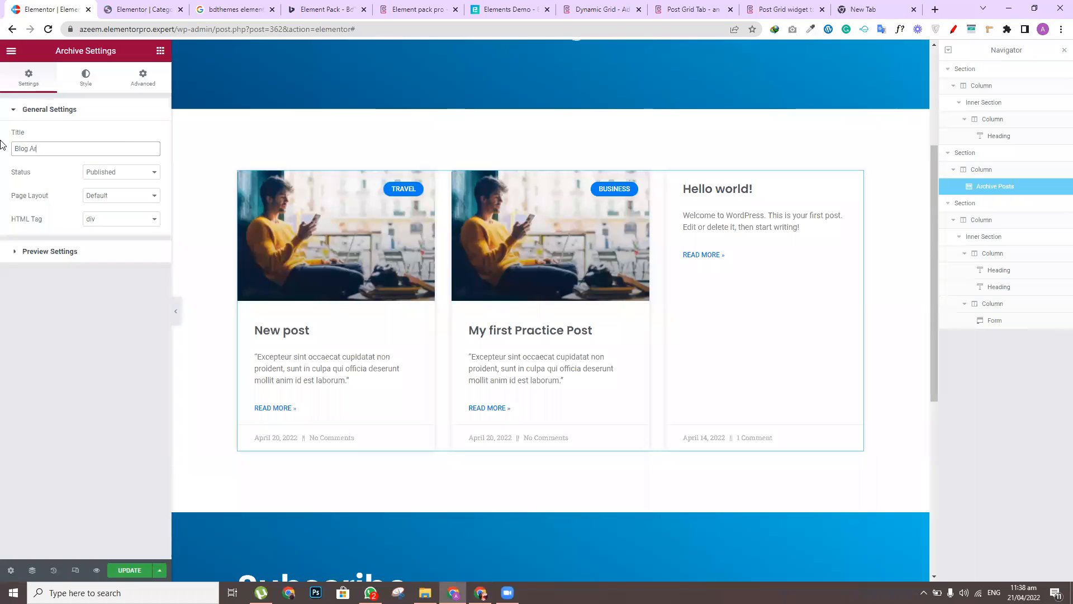
text(chive)
click(130, 570)
click(160, 50)
Dismiss the template library in Category Archive and paste in the blue Blog title section copied from the Blog Archive template
click(162, 7)
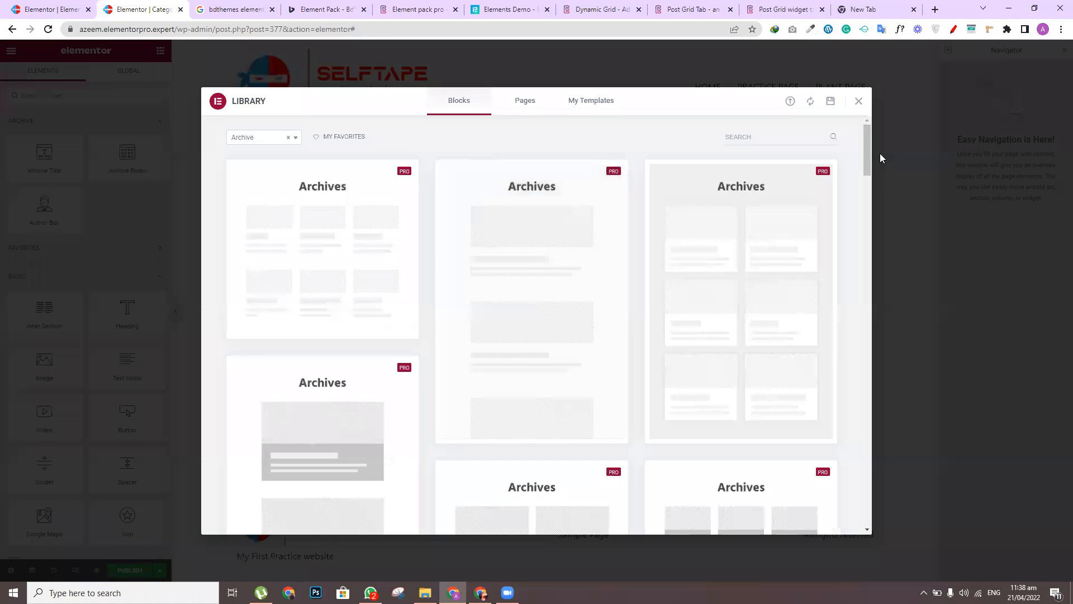
click(860, 103)
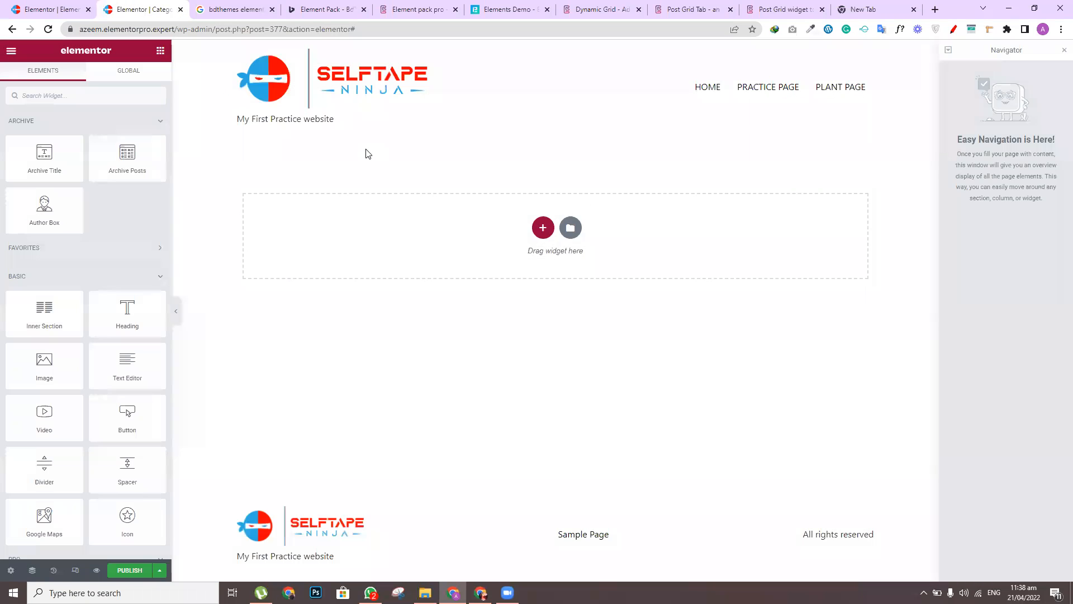
click(16, 7)
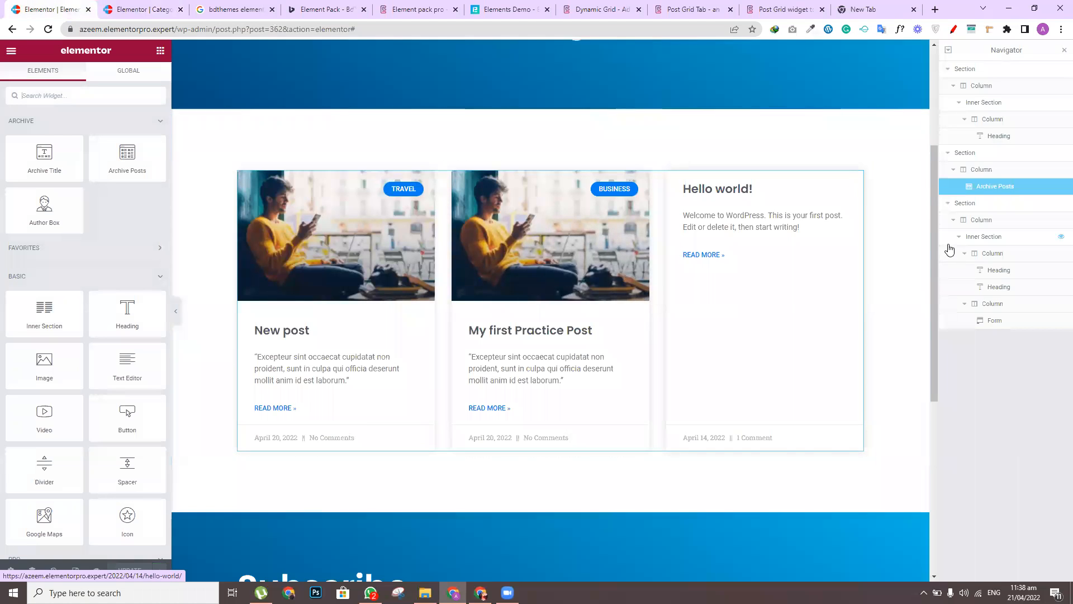
drag(935, 261, 954, 100)
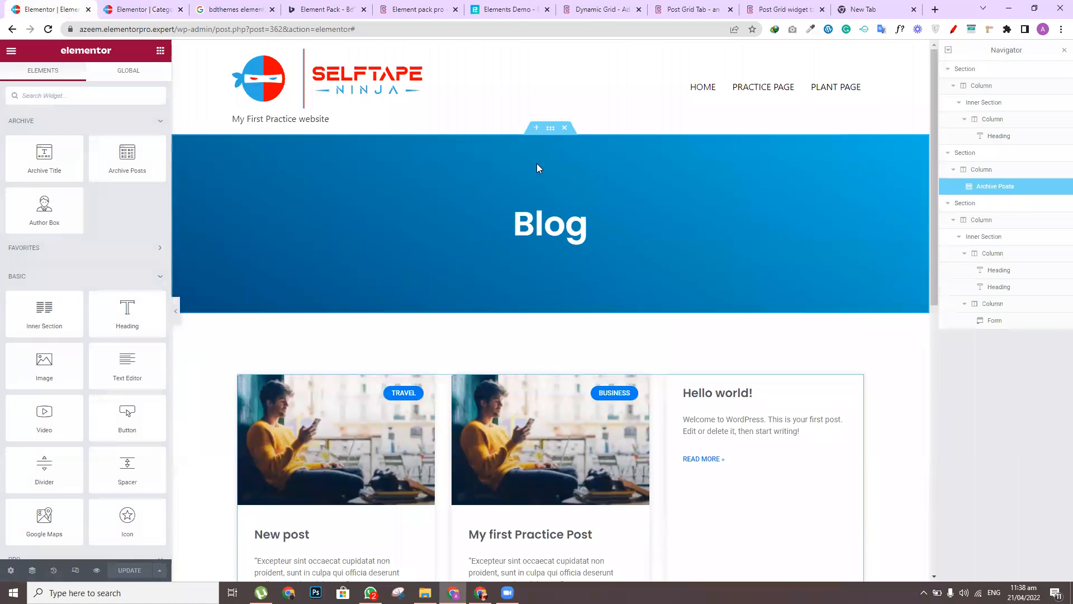
right_click(551, 129)
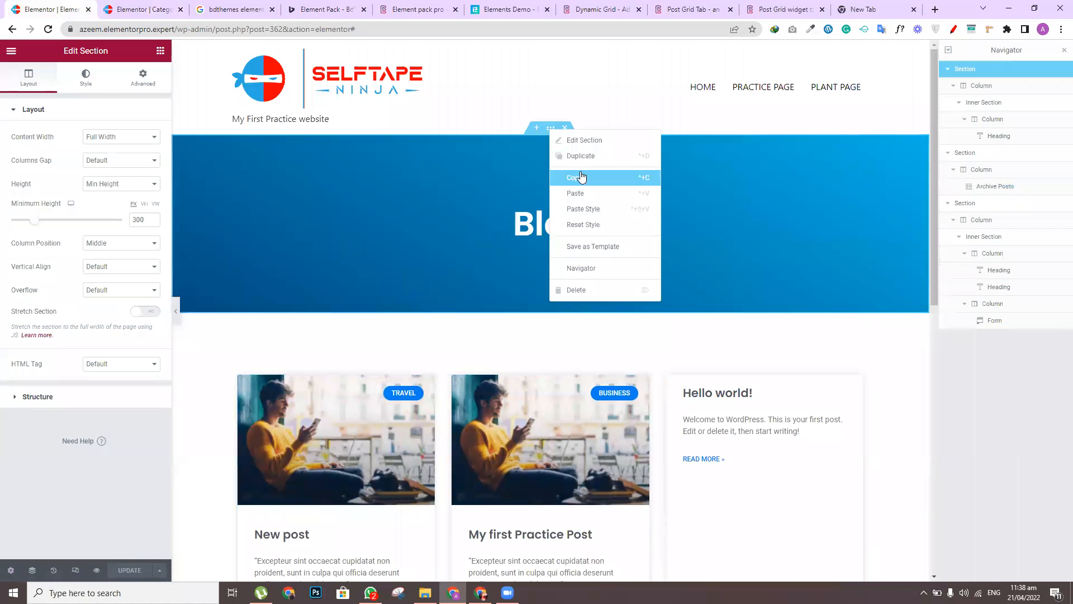
click(582, 176)
click(163, 7)
right_click(520, 225)
click(540, 233)
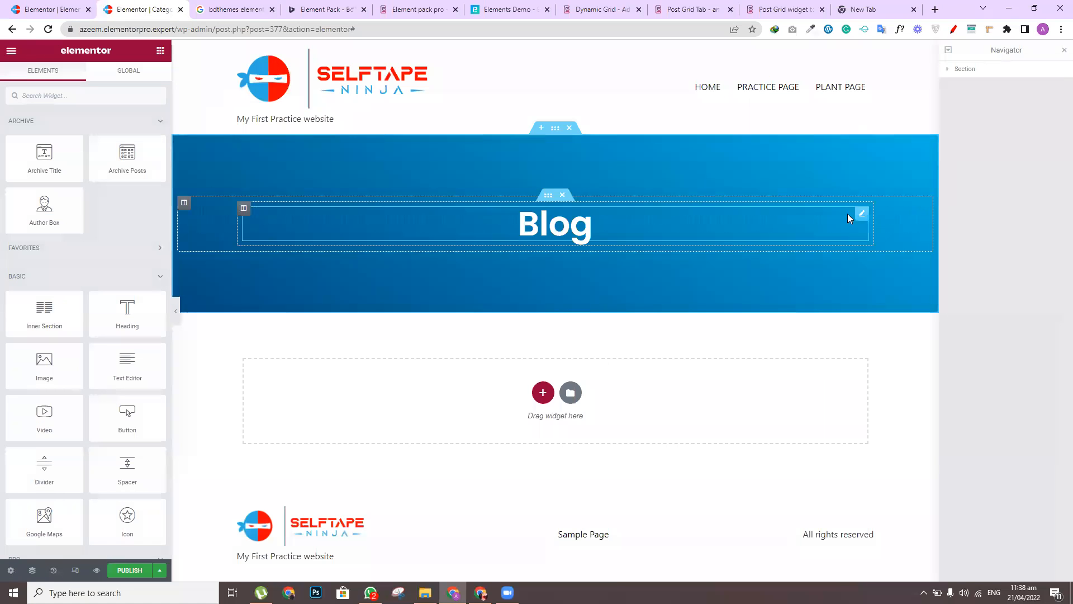
Replace the pasted heading's static text with the dynamic Archive Title
click(864, 219)
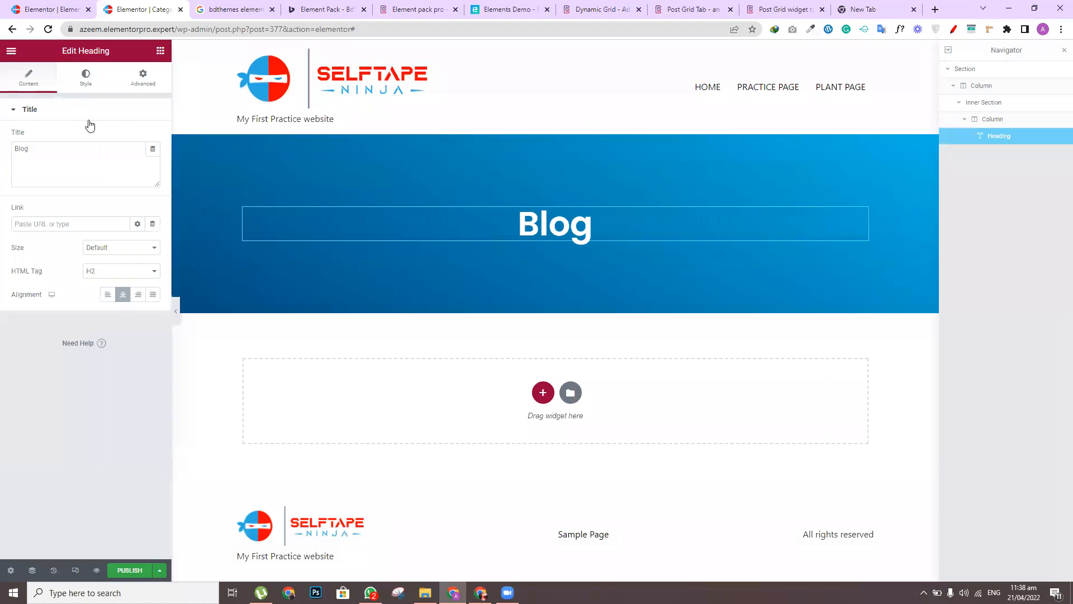
click(152, 149)
drag(155, 174, 155, 204)
click(49, 234)
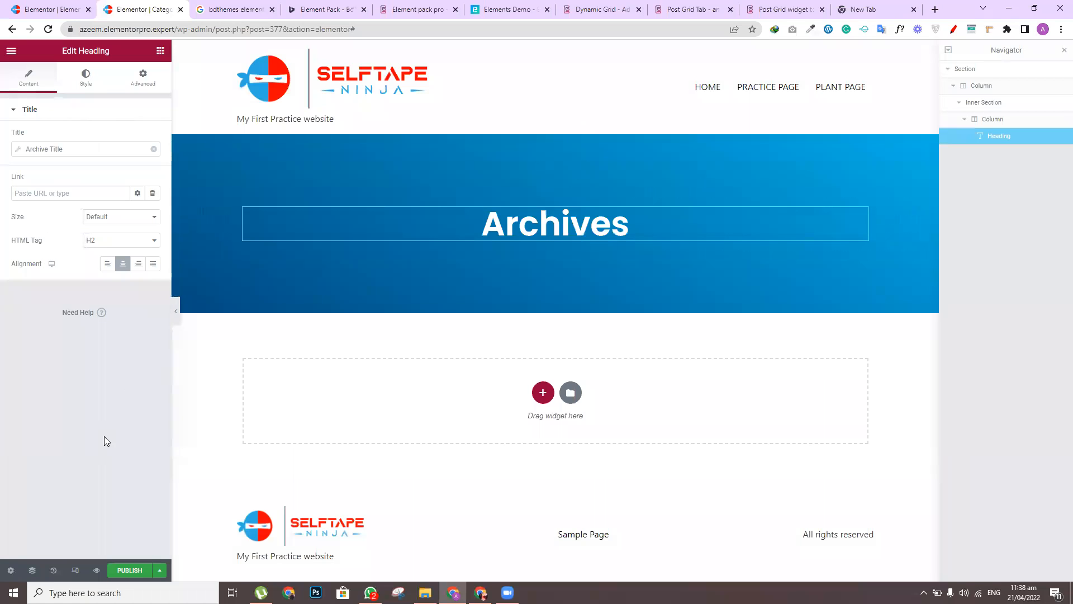
click(34, 10)
click(551, 308)
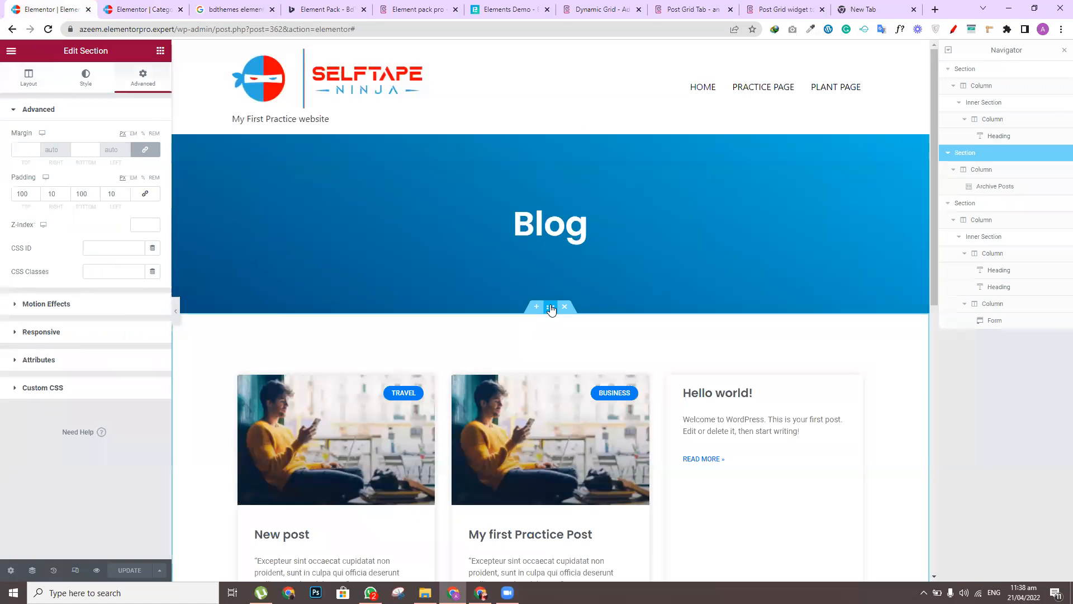
right_click(551, 307)
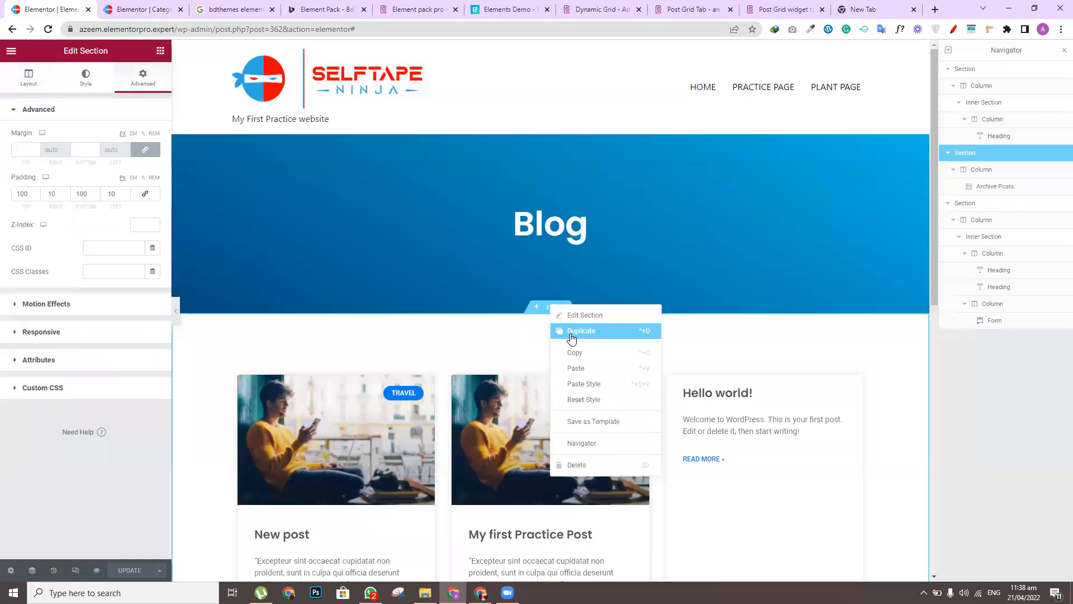
click(139, 9)
right_click(530, 385)
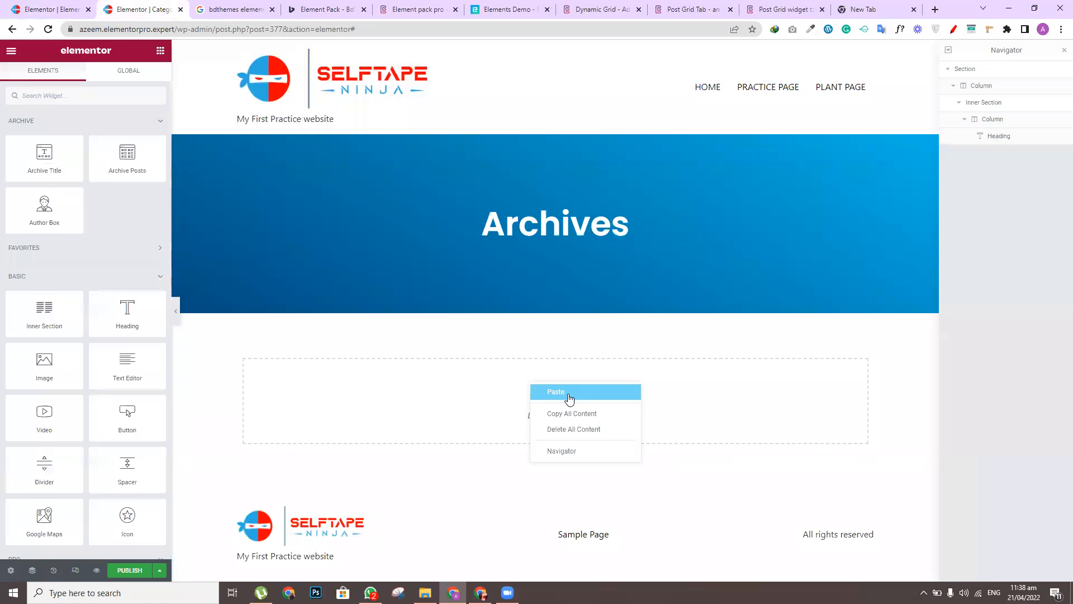
click(568, 391)
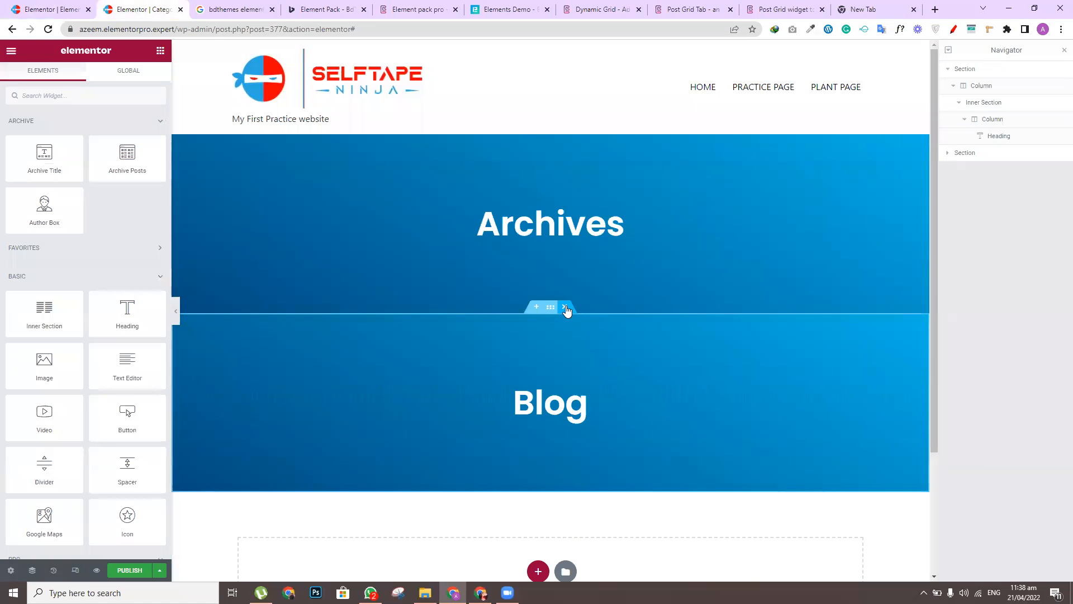
click(564, 307)
Copy the Archive Posts section from the Blog Archive template and paste it below the title section in Category Archive
click(29, 5)
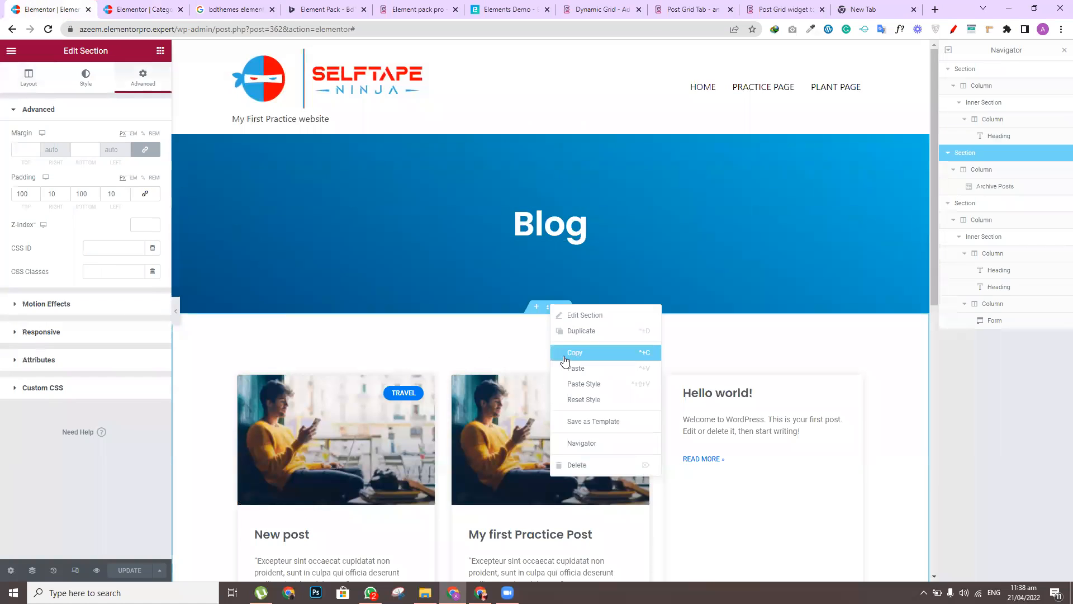
click(543, 330)
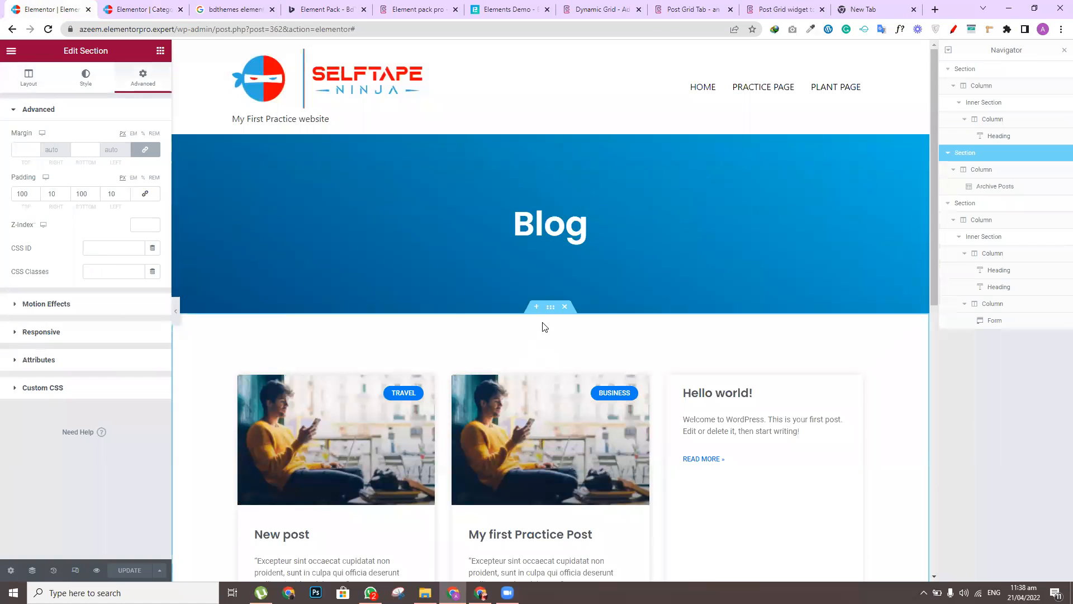
right_click(551, 312)
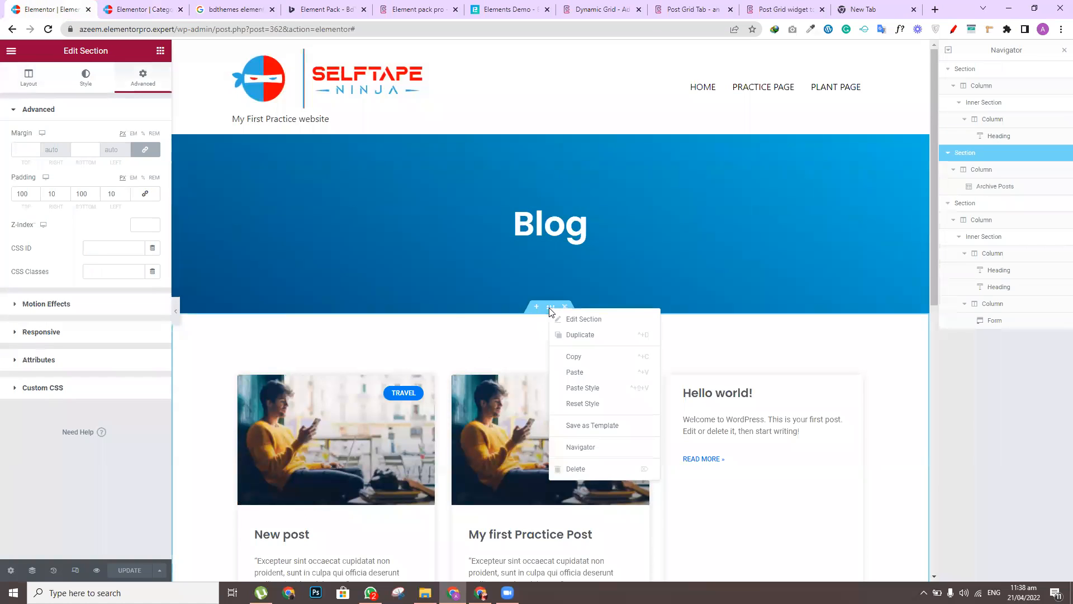
click(568, 356)
click(140, 9)
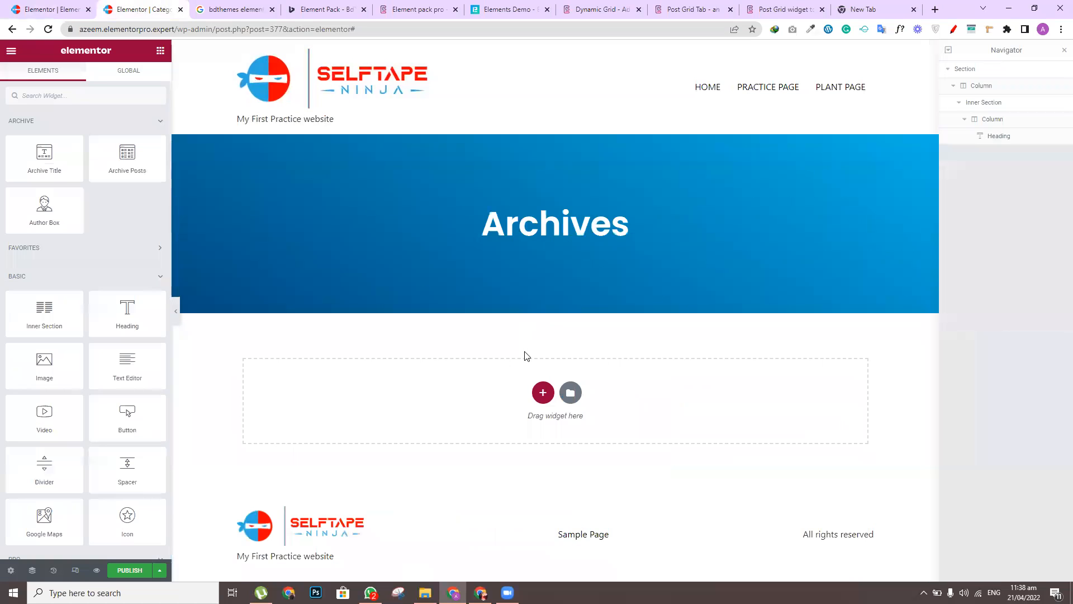
right_click(525, 388)
click(544, 394)
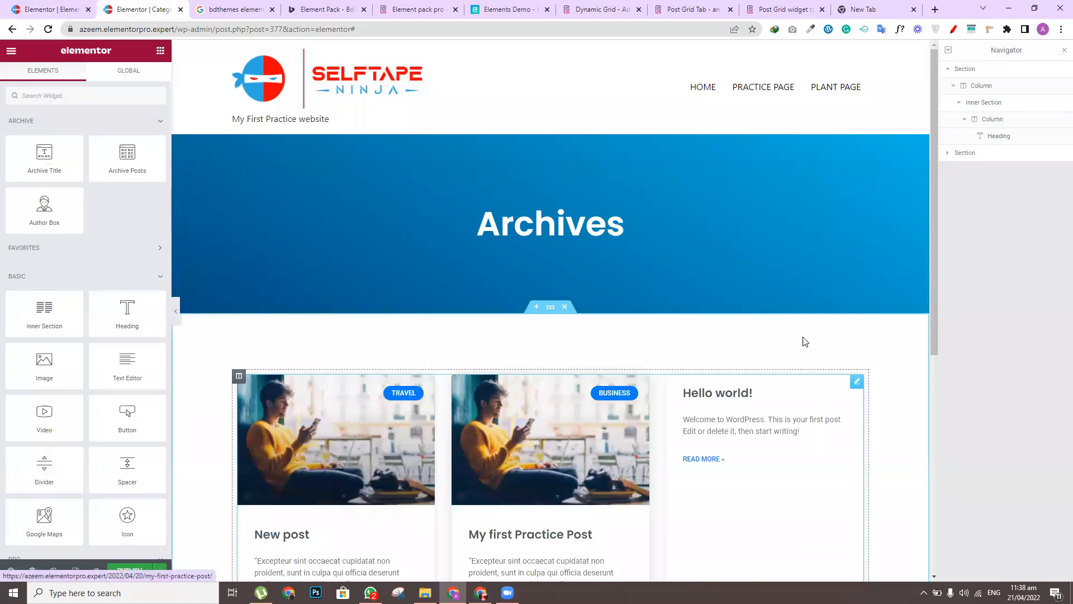
In the Category Archive template's preview settings, set the dynamic content preview to Categories Archive
mouse_move(935, 369)
mouse_down()
mouse_move(941, 452)
mouse_move(947, 280)
mouse_move(949, 354)
mouse_up()
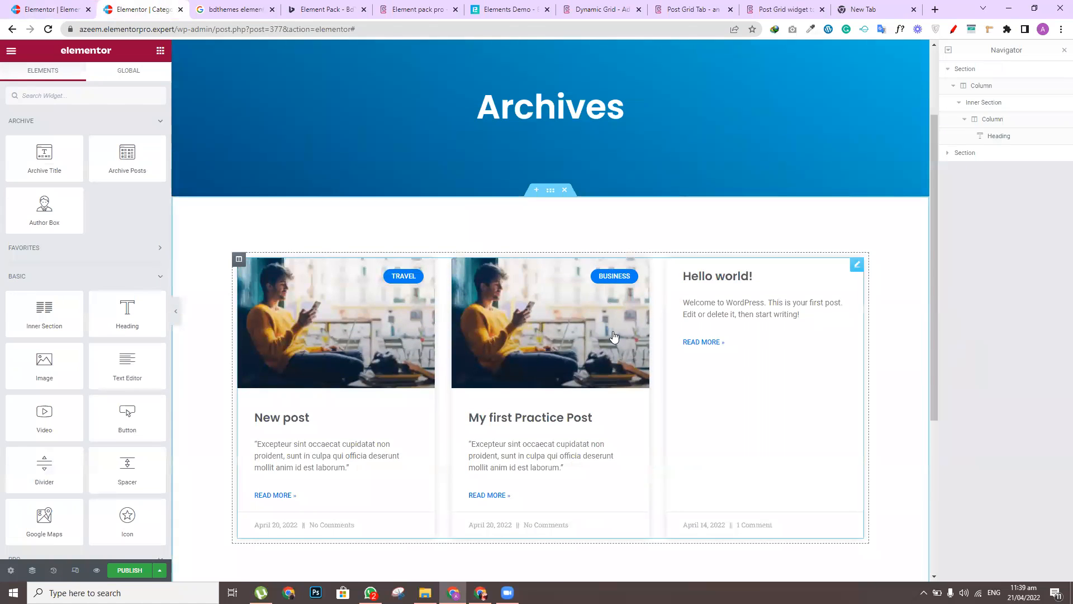
click(855, 266)
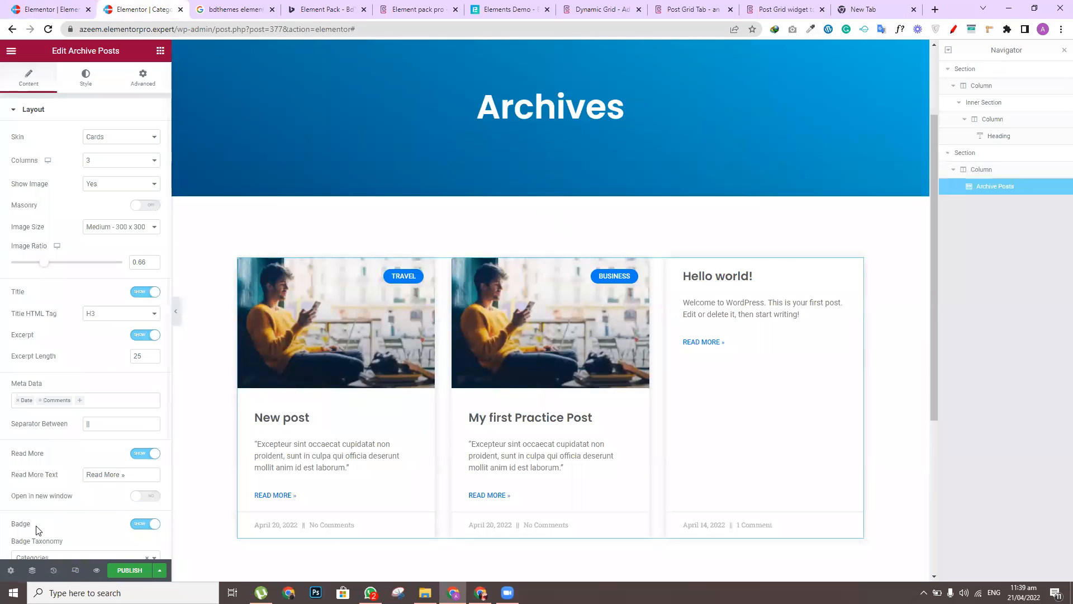
click(11, 569)
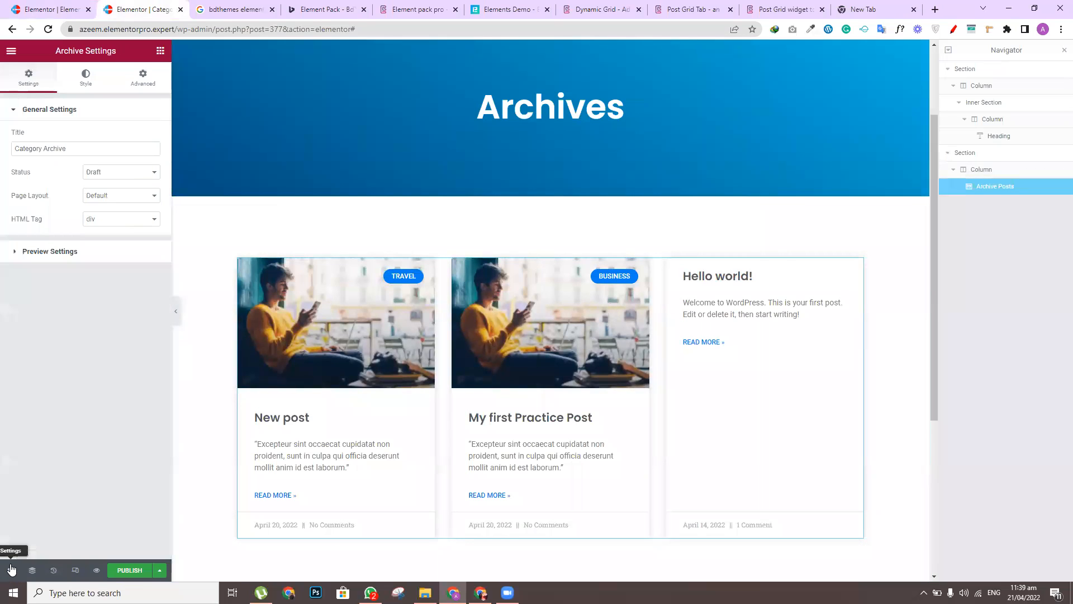
click(19, 253)
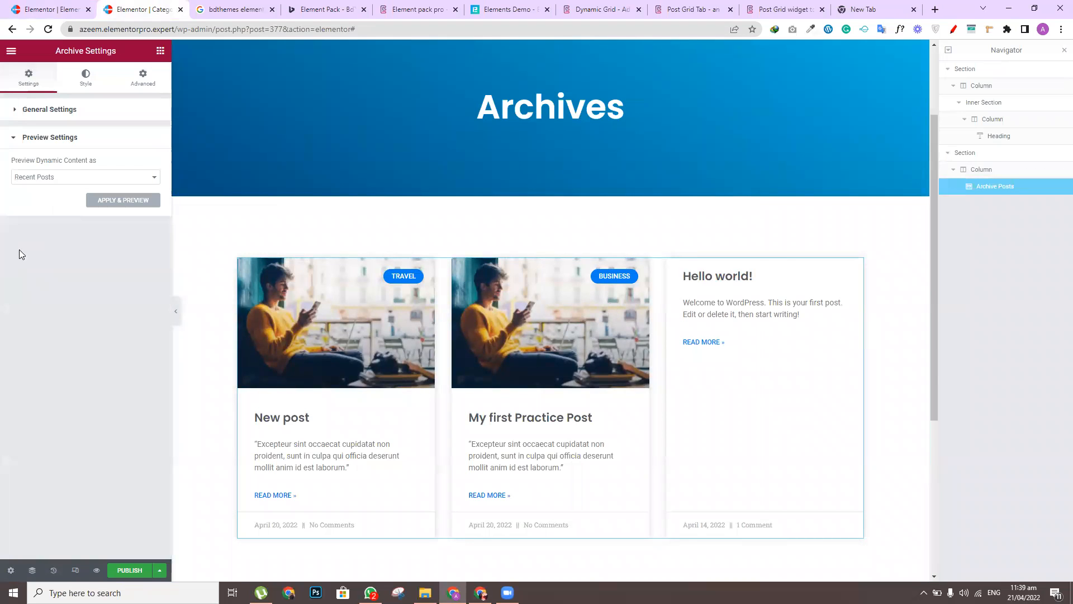
click(78, 177)
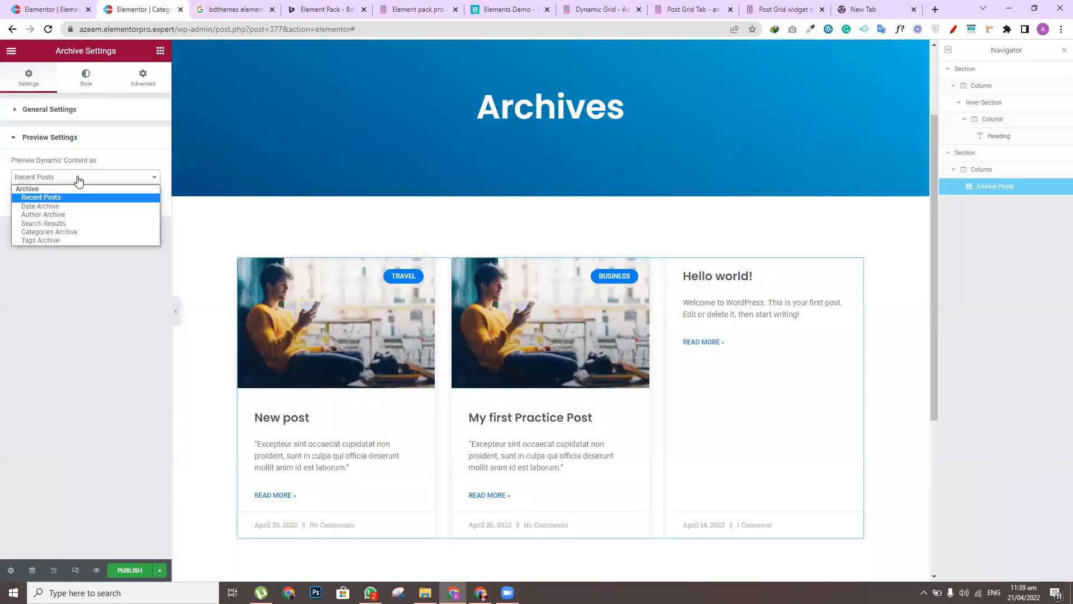
click(49, 232)
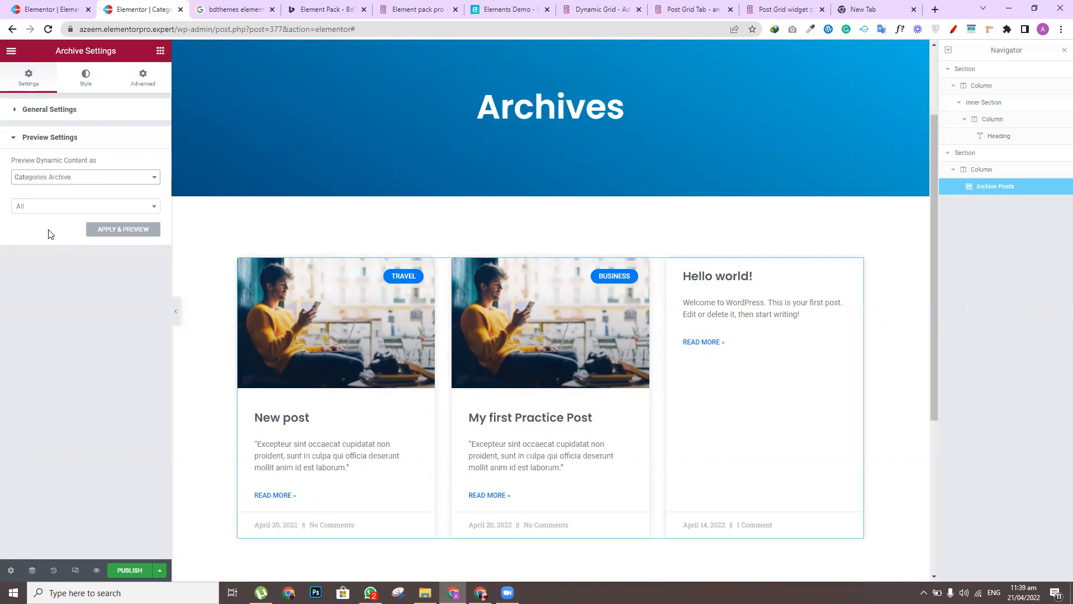
Publish the Category Archive template with a display condition that includes all Categories
click(125, 569)
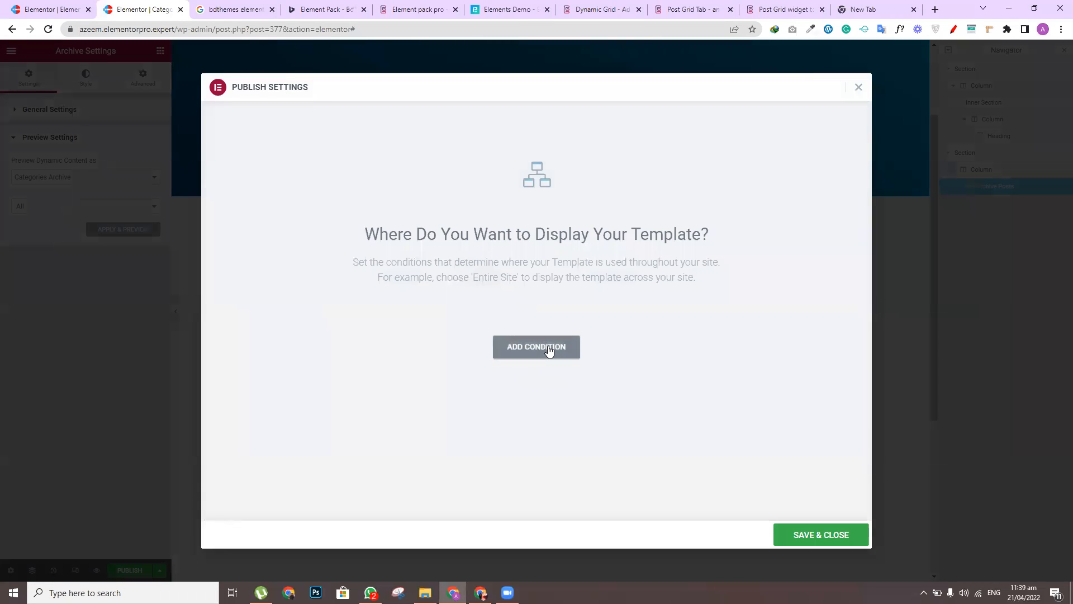
click(548, 349)
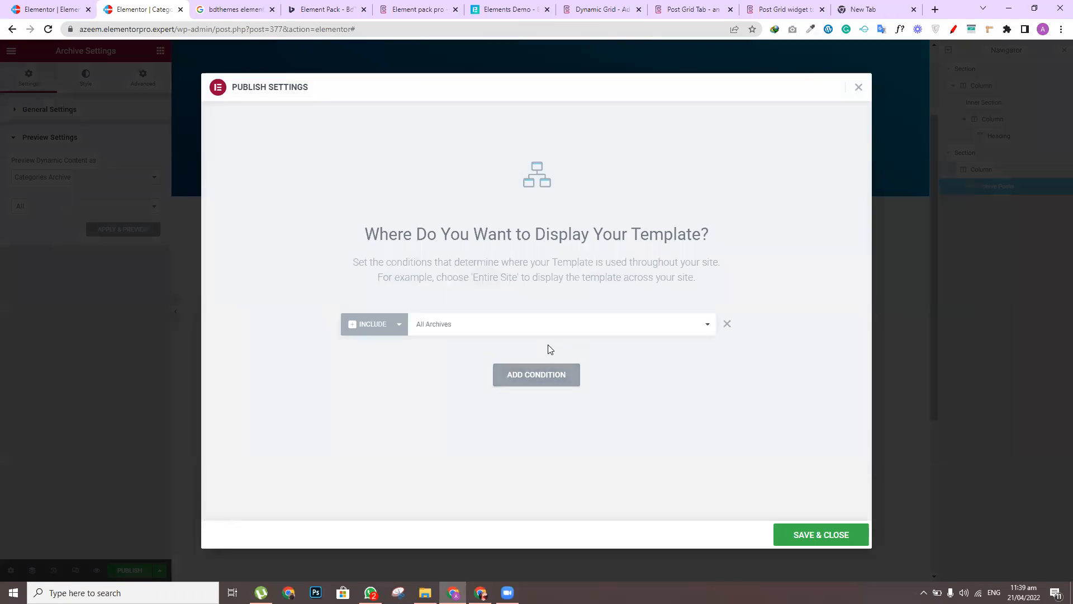
click(521, 333)
click(470, 393)
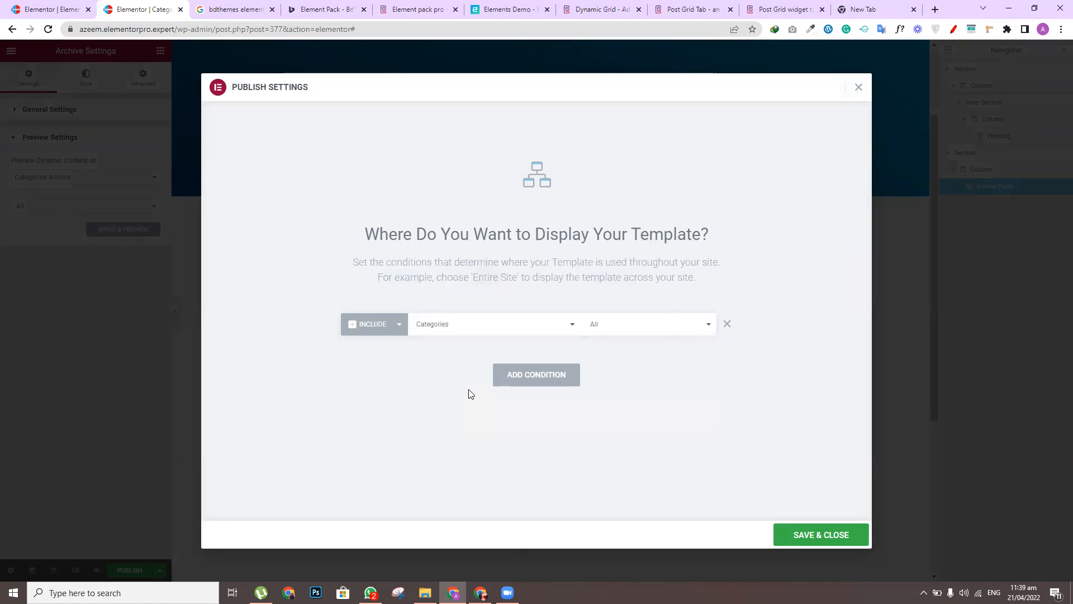
click(811, 537)
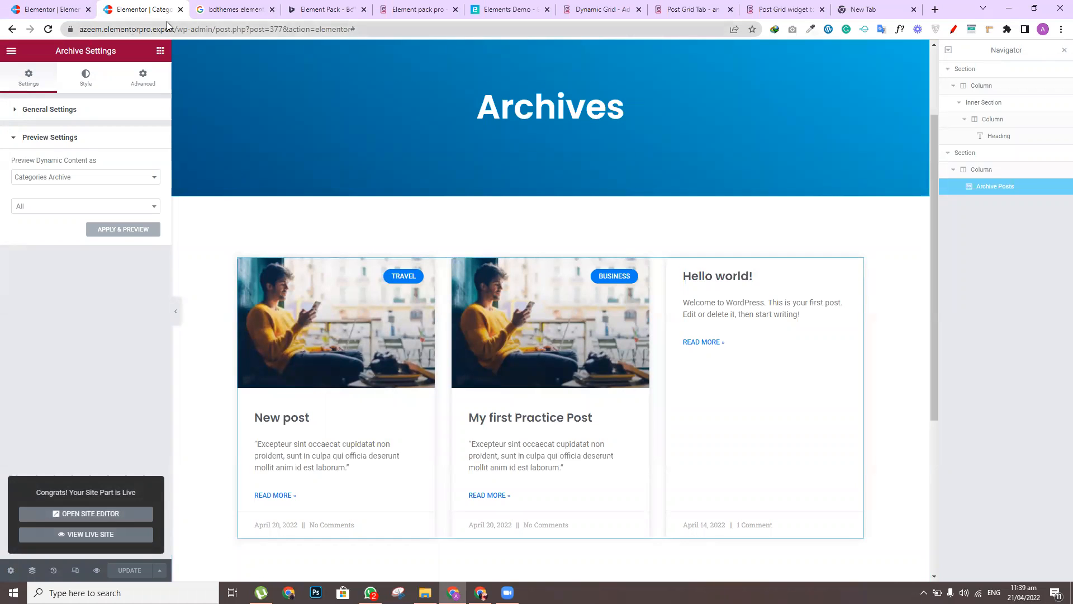
Copy the site's base address and open its /blog page in the browser tab holding the Google search results
drag(175, 26, 6, 51)
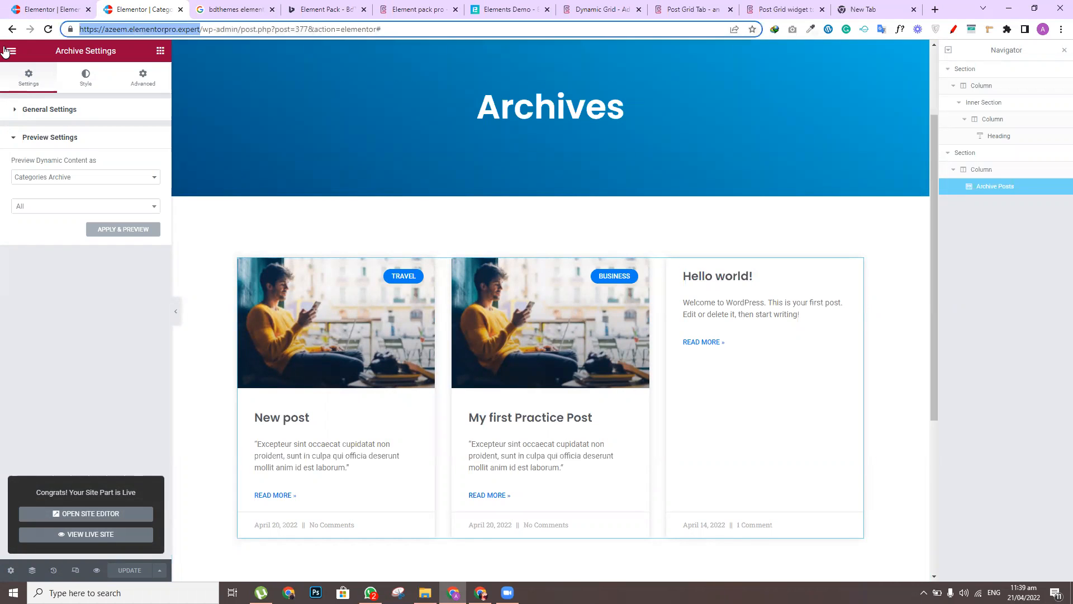
click(234, 9)
click(250, 30)
key(ctrl+v)
text(blog)
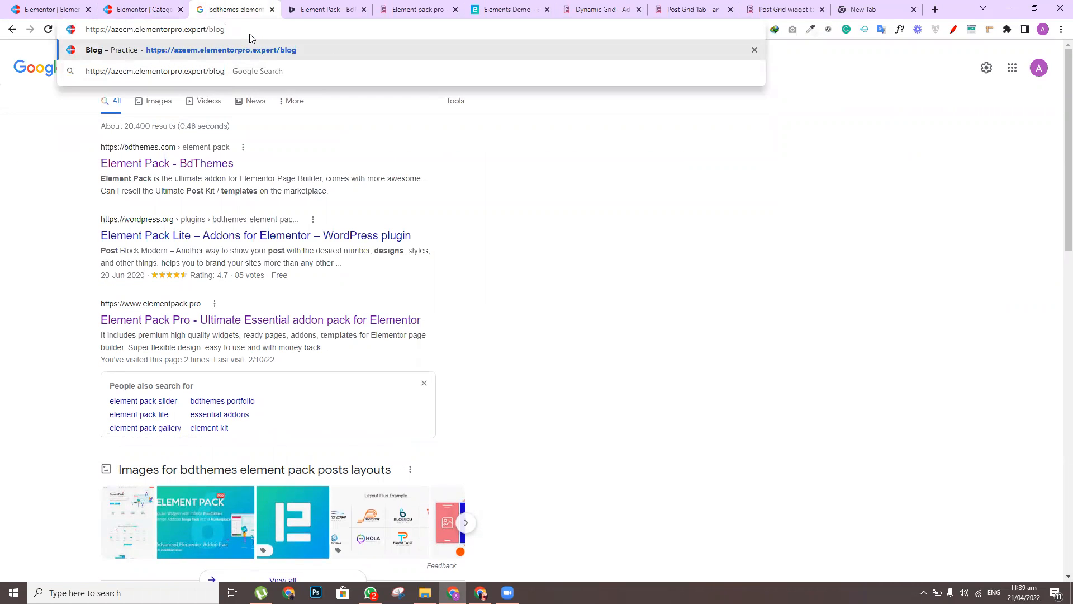
Load the site's /blog page and open My first Practice Post and New post in separate background tabs
key(Return)
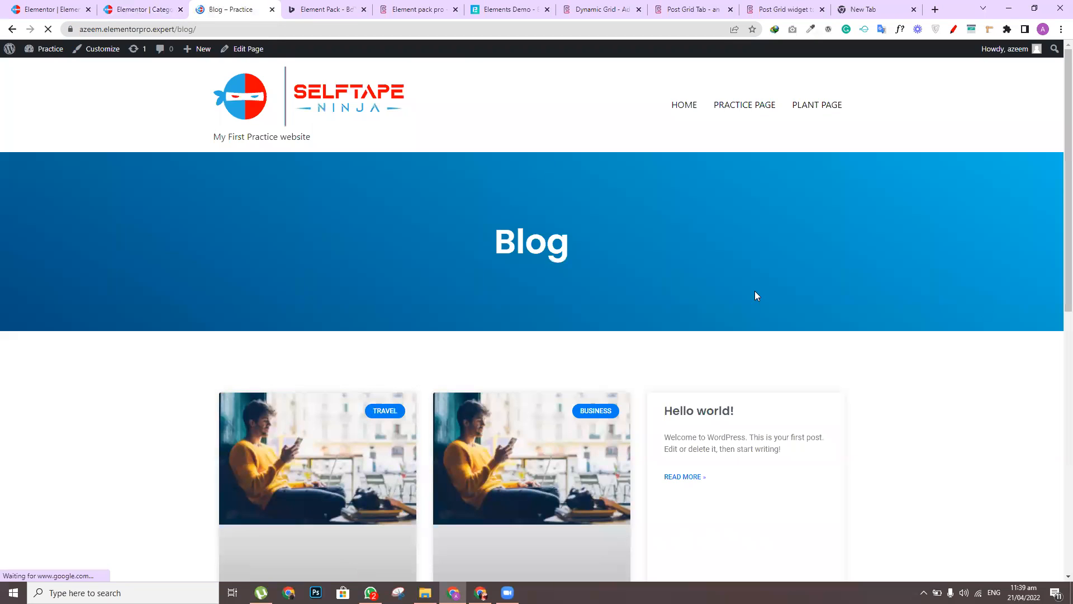
scroll(756, 295, down, 5)
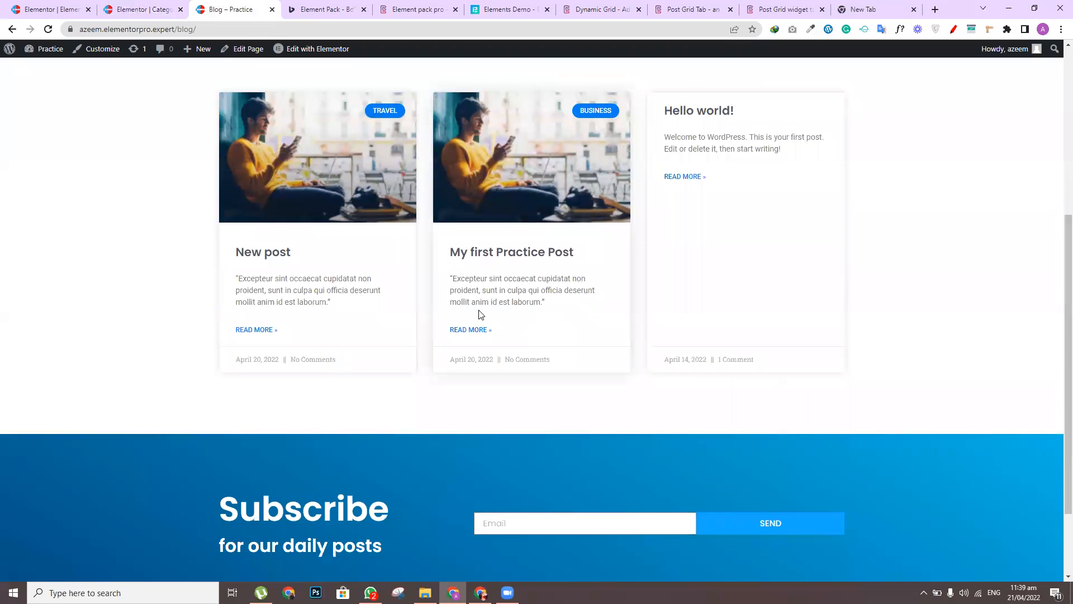
middle_click(476, 330)
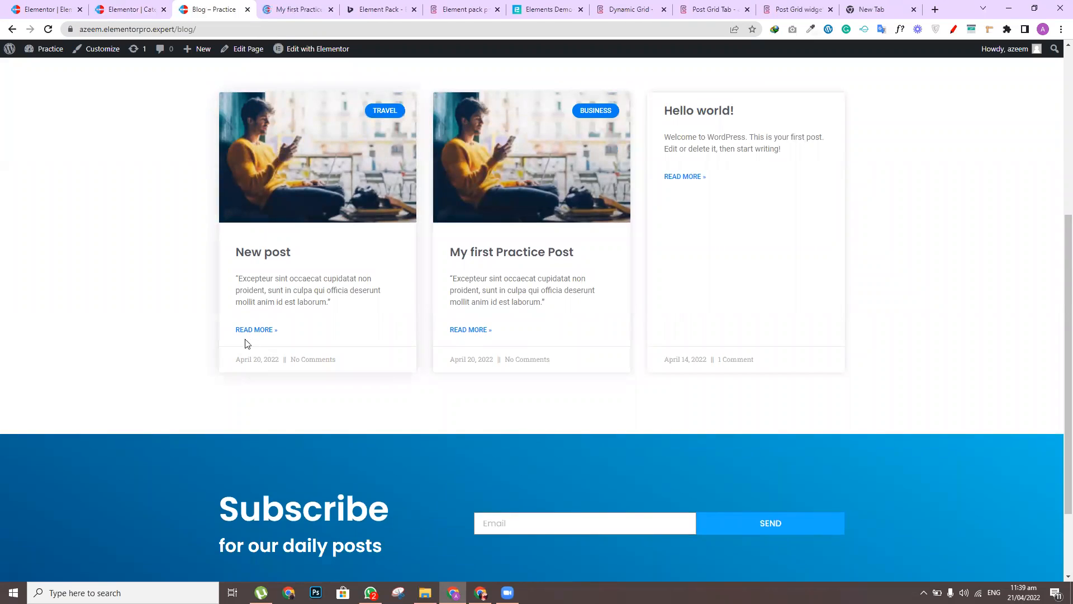
middle_click(252, 331)
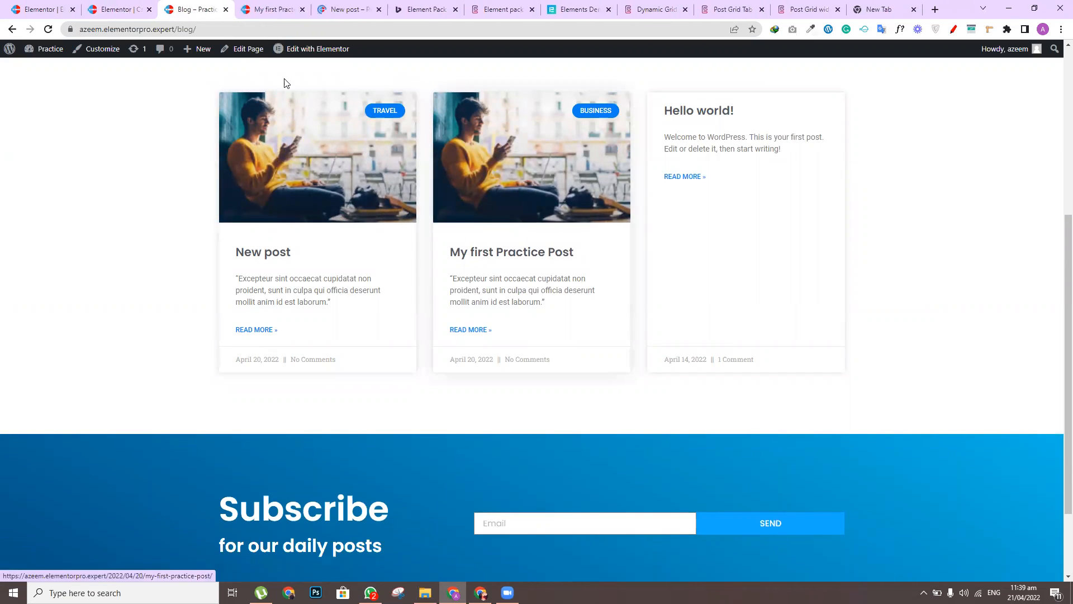
View My first Practice Post and follow its Business category link to examine the category archive page
click(264, 7)
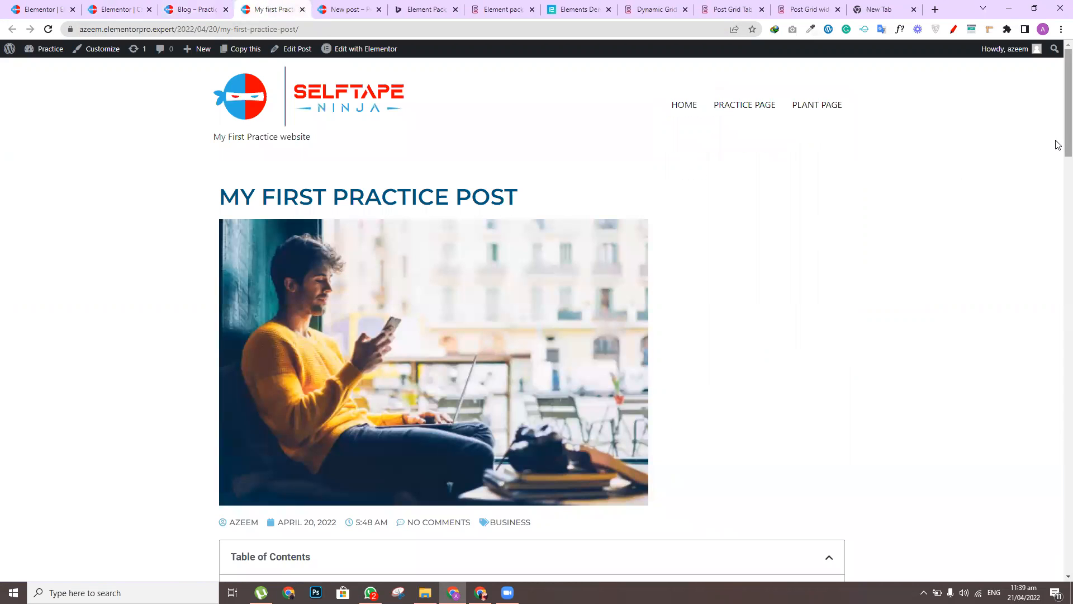
scroll(565, 263, down, 4)
click(509, 290)
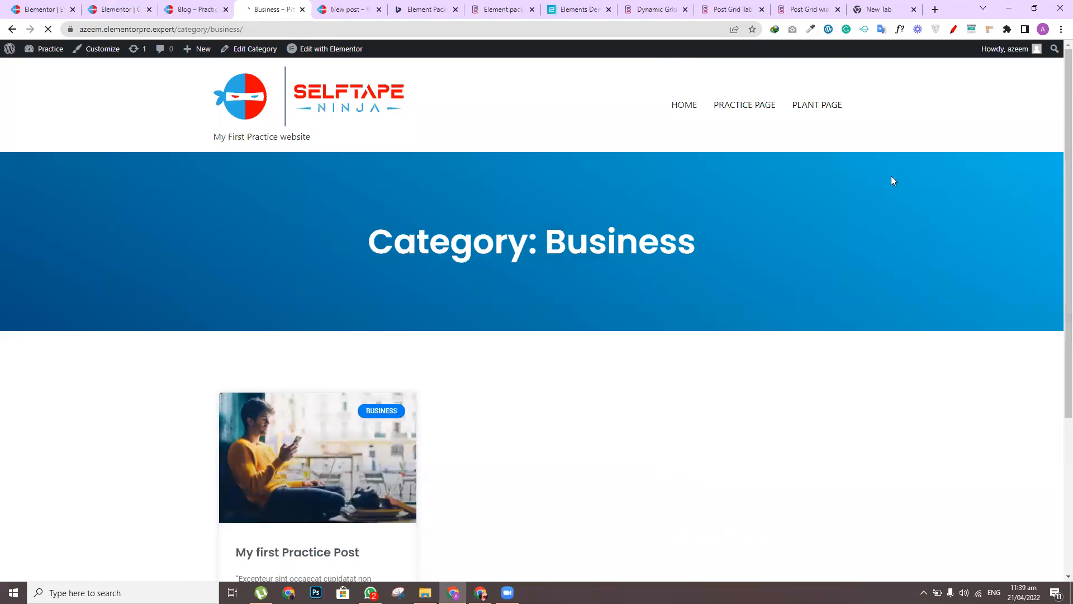
scroll(877, 139, down, 1)
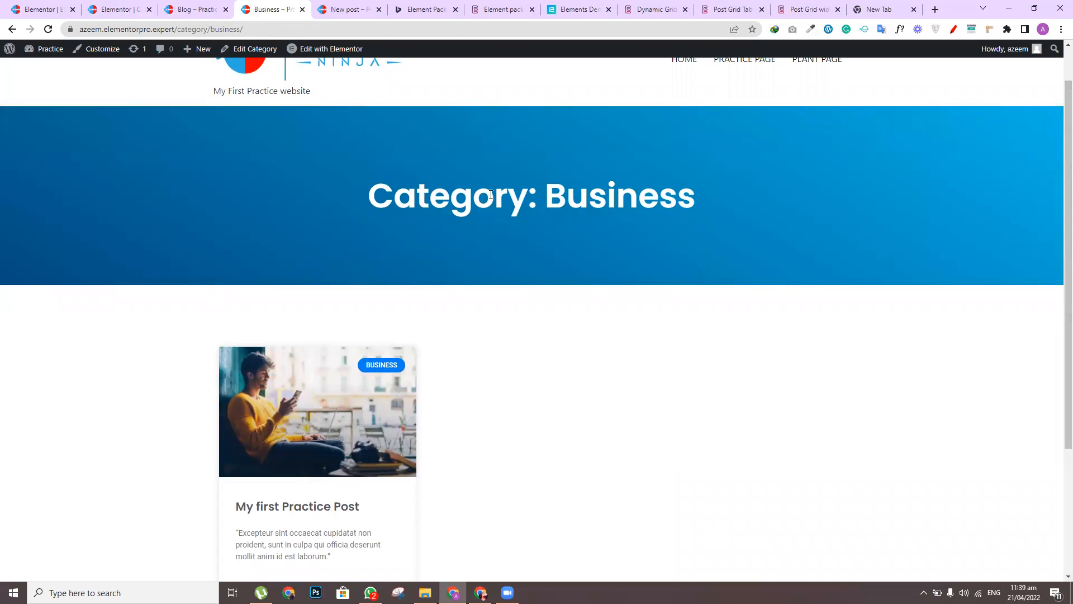
scroll(1057, 337, down, 4)
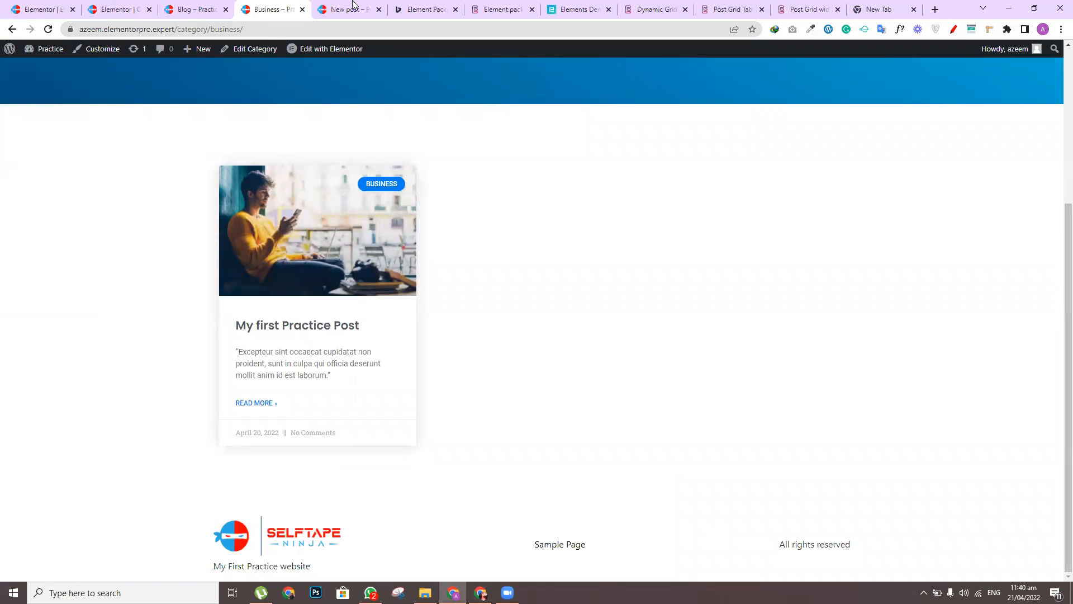
View New post and follow its Travel category link to examine that category archive page
click(353, 5)
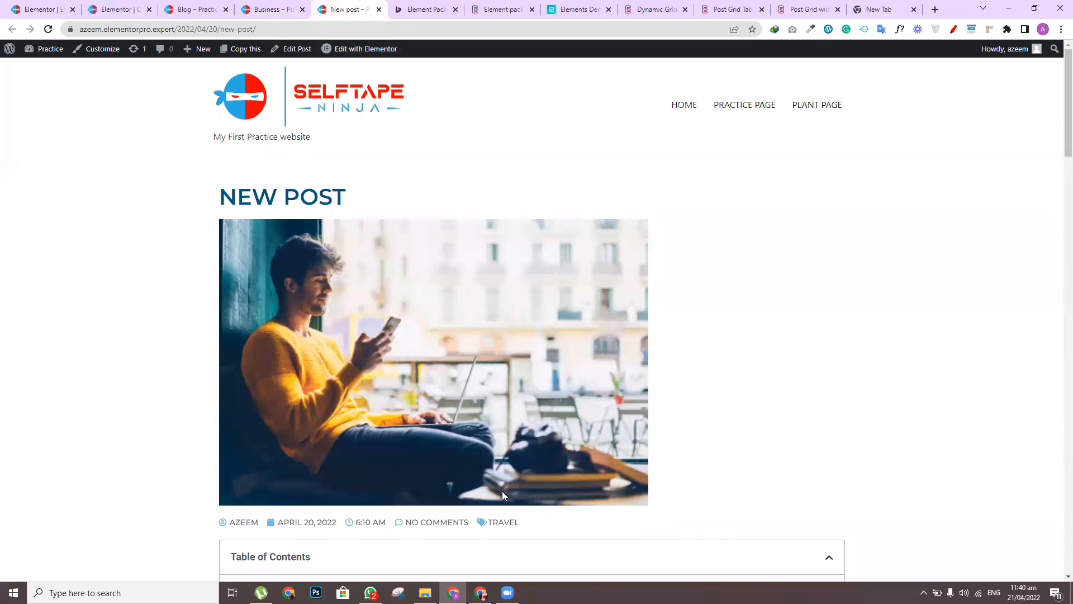
click(500, 523)
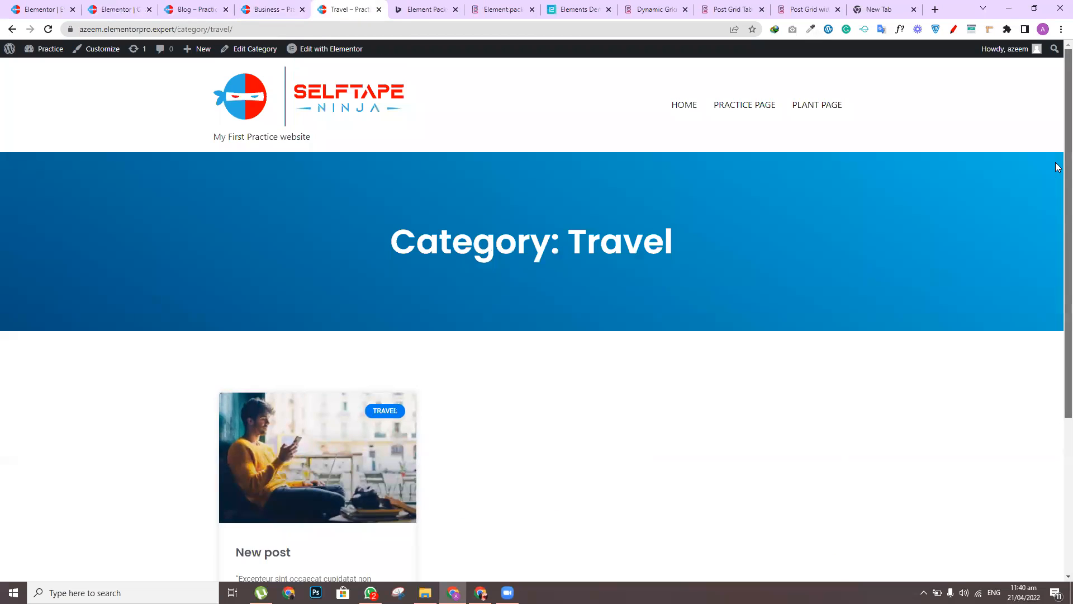
drag(1059, 169, 1058, 267)
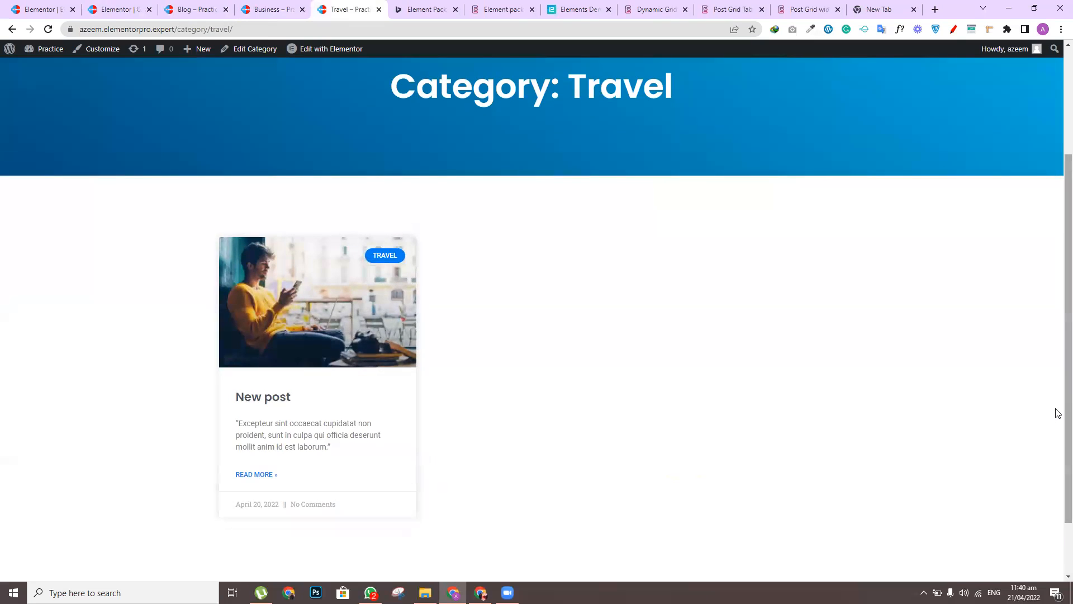
scroll(1057, 208, up, 3)
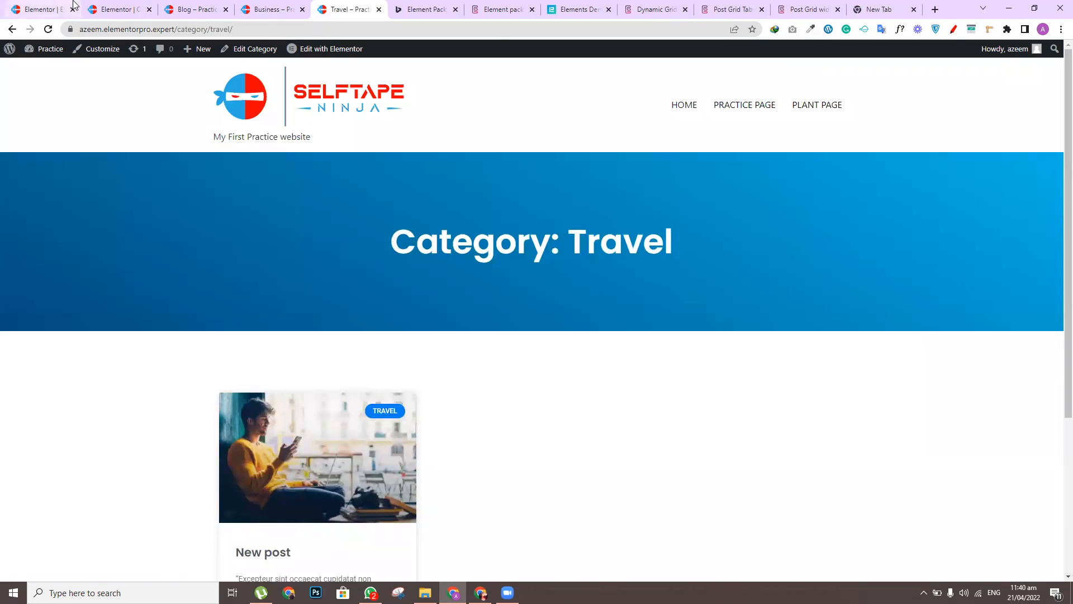
Go from the blog page to the WordPress dashboard's menu editor and add the Blog posts page to My Main Menu
mouse_move(36, 53)
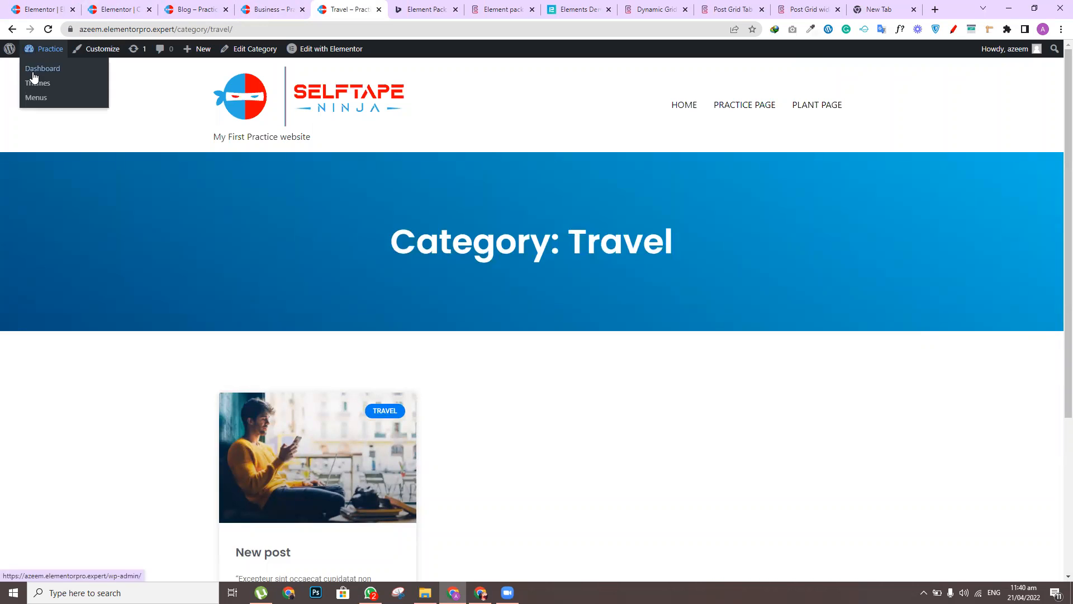
key(ctrl+3)
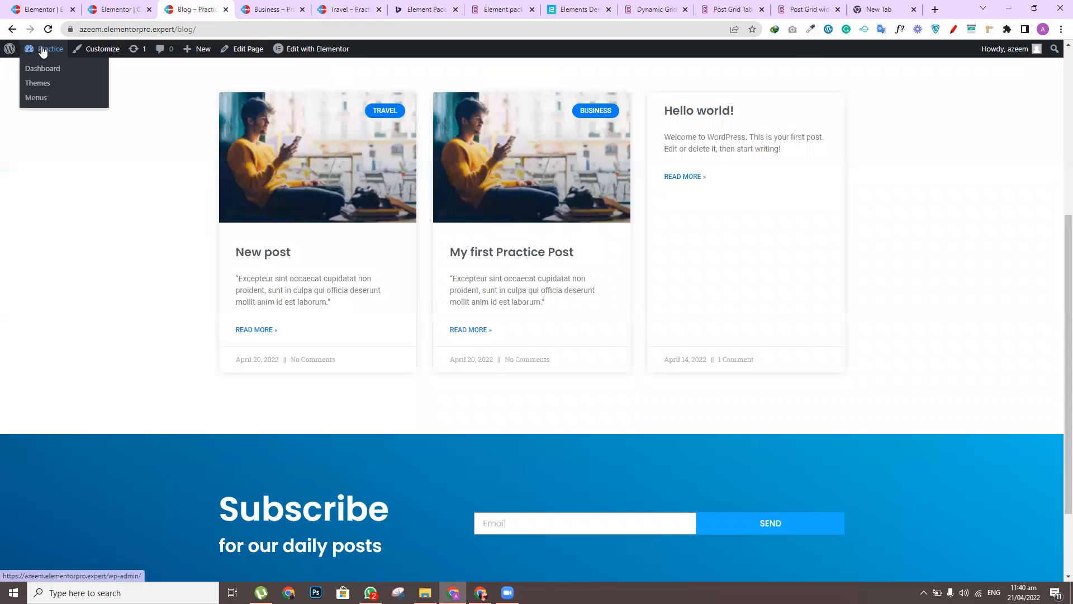
click(31, 72)
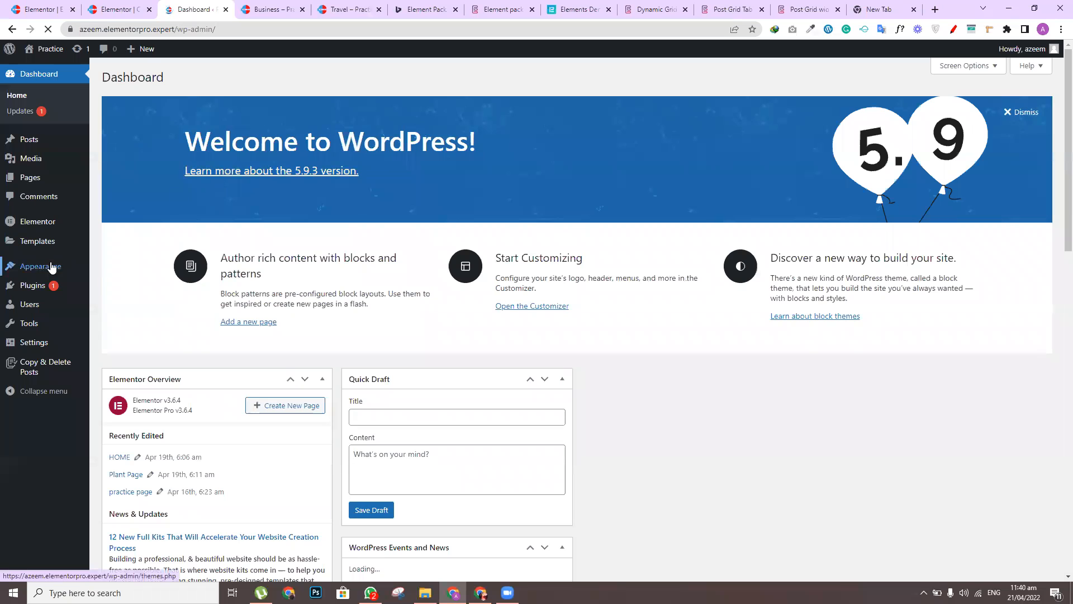
mouse_move(34, 267)
click(125, 300)
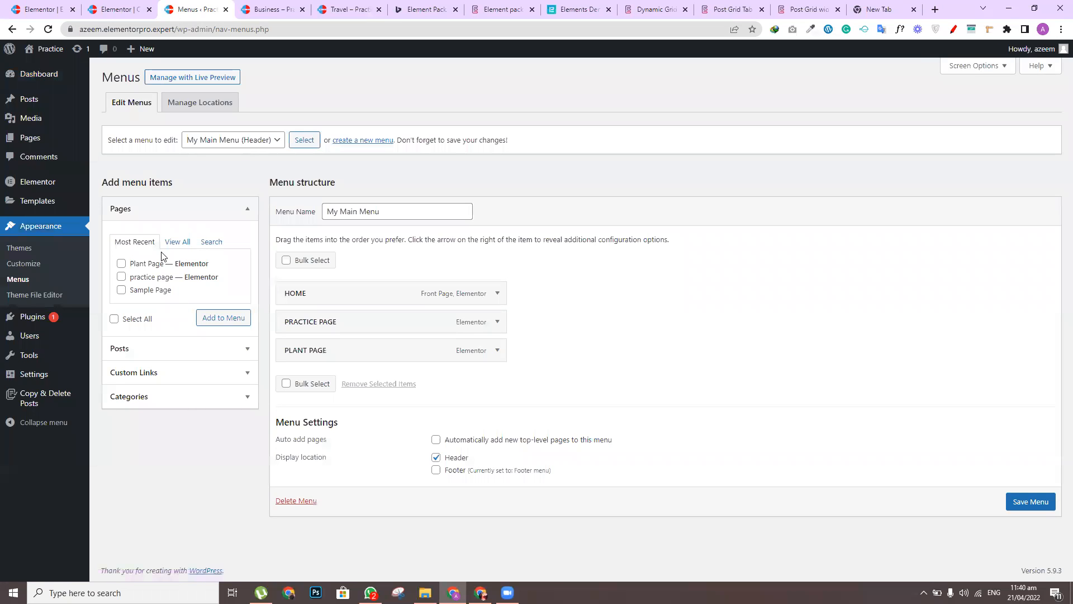
click(177, 243)
click(121, 277)
click(228, 346)
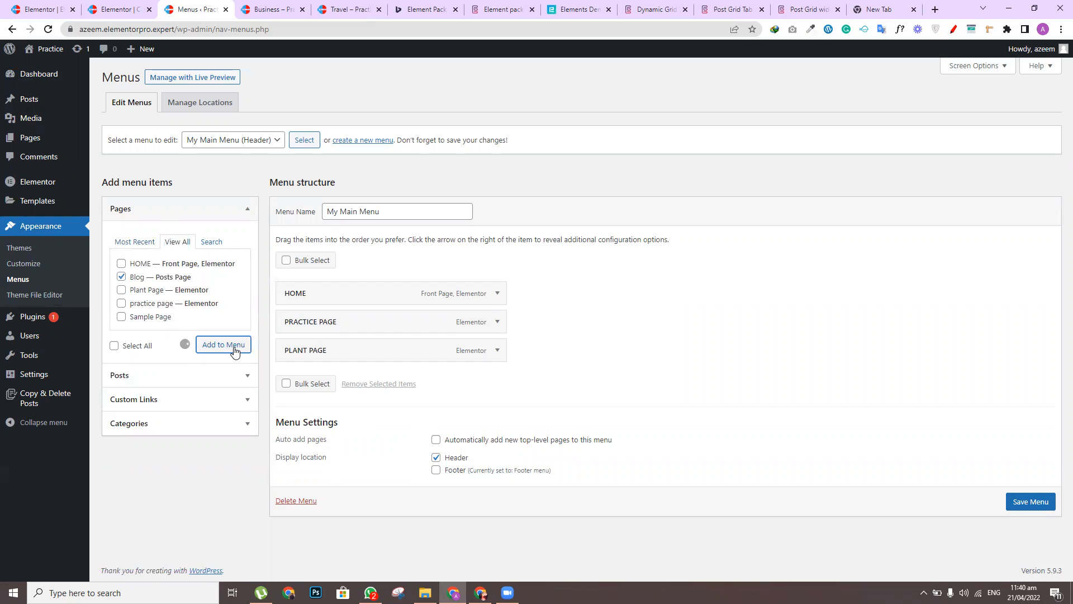
Add the Business, Travel and News categories to My Main Menu
click(130, 426)
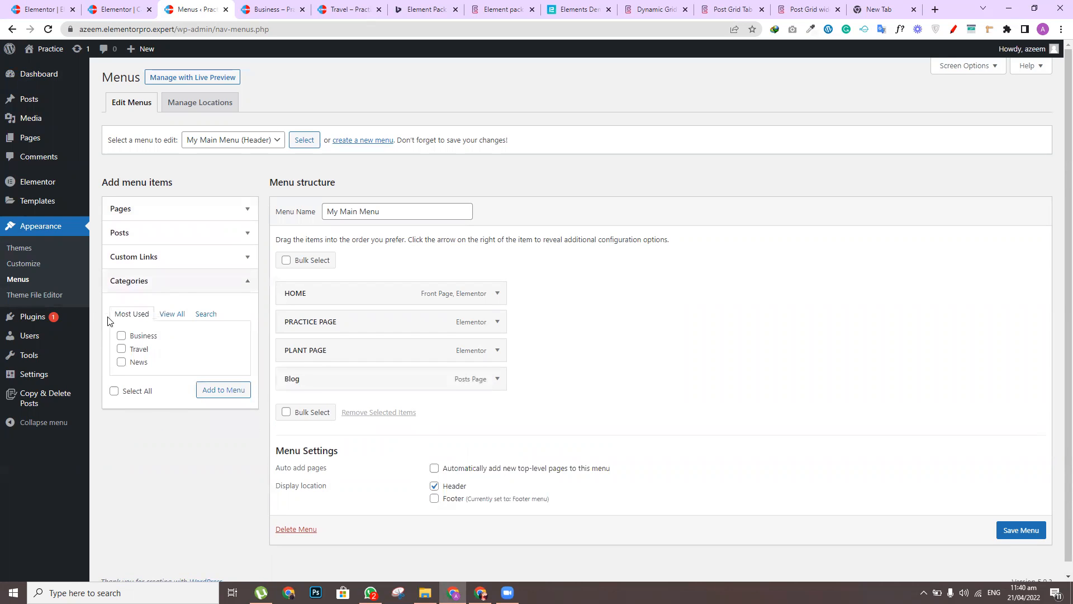
click(122, 337)
click(220, 390)
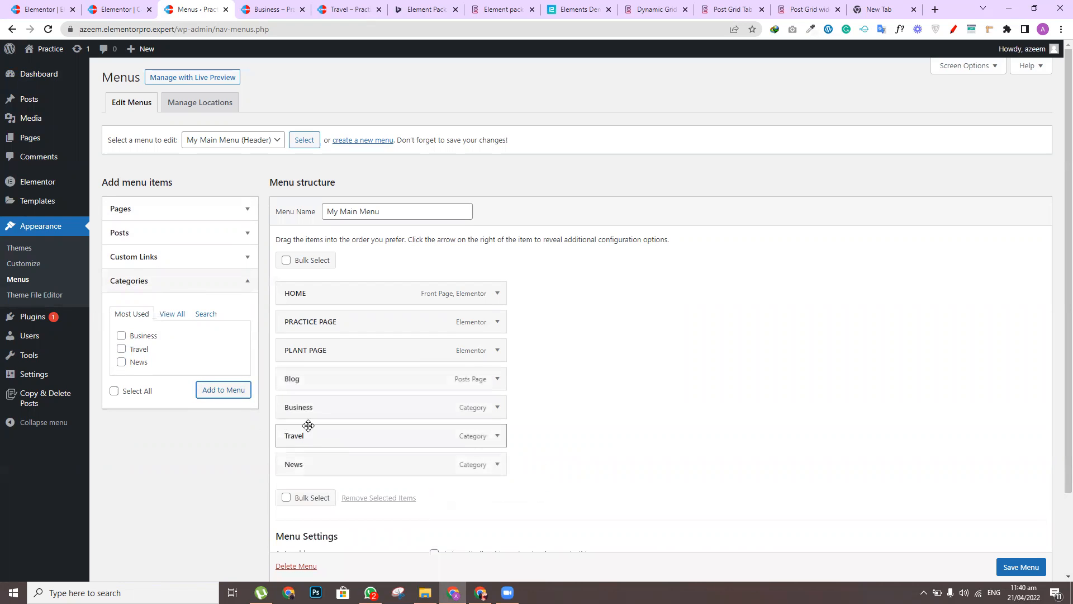
Nest Business, Travel and News as sub items under Blog and save the menu
drag(312, 413, 359, 454)
click(1021, 558)
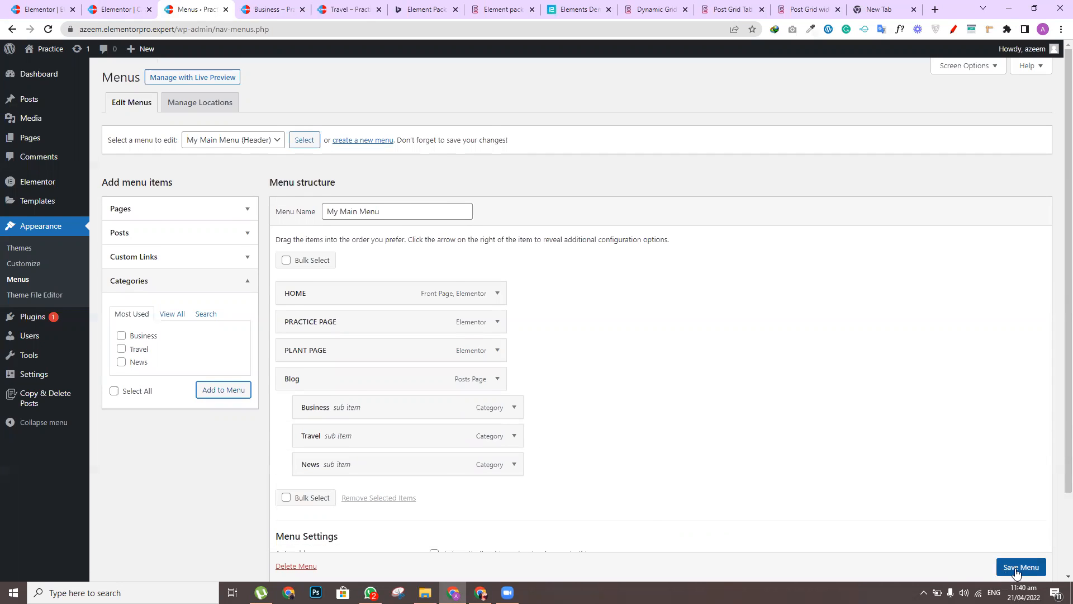
scroll(541, 320, down, 1)
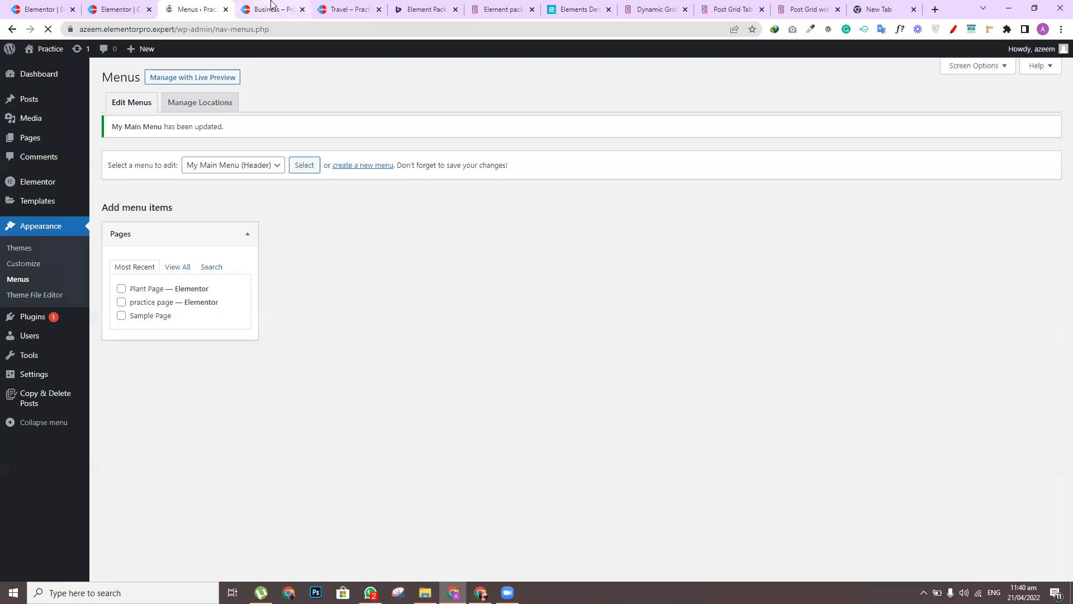
Reload the Business category page and test the Travel and News links in the header's Blog submenu
click(271, 7)
click(48, 30)
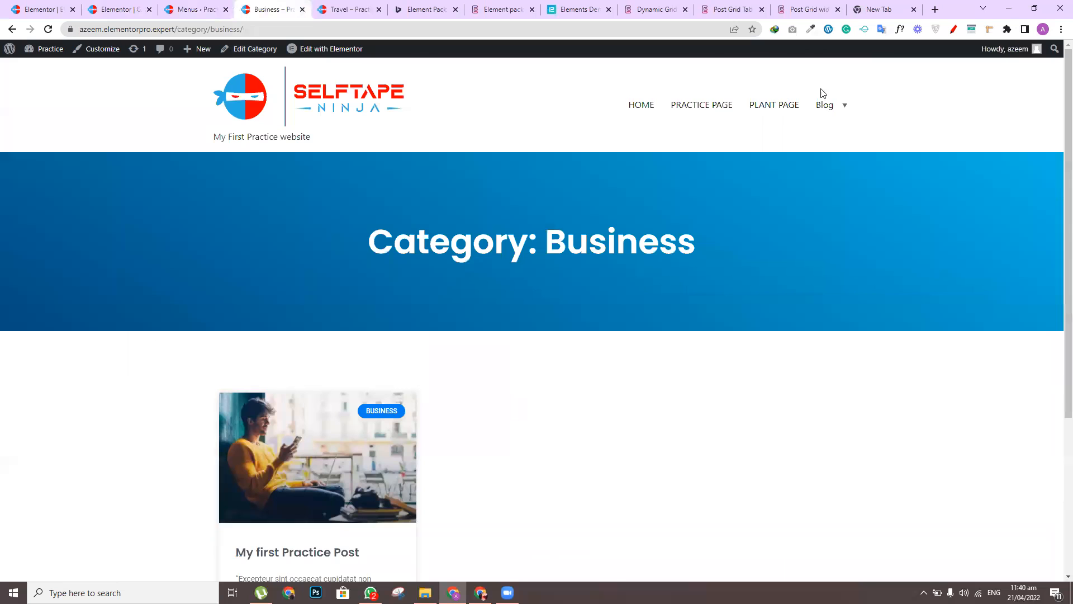
mouse_move(827, 104)
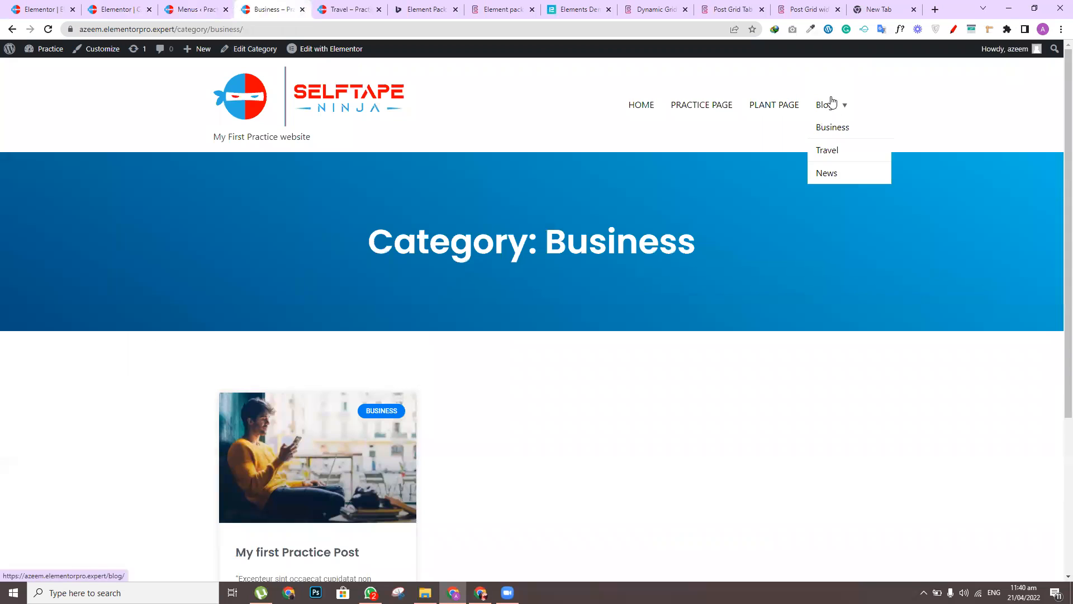
click(835, 155)
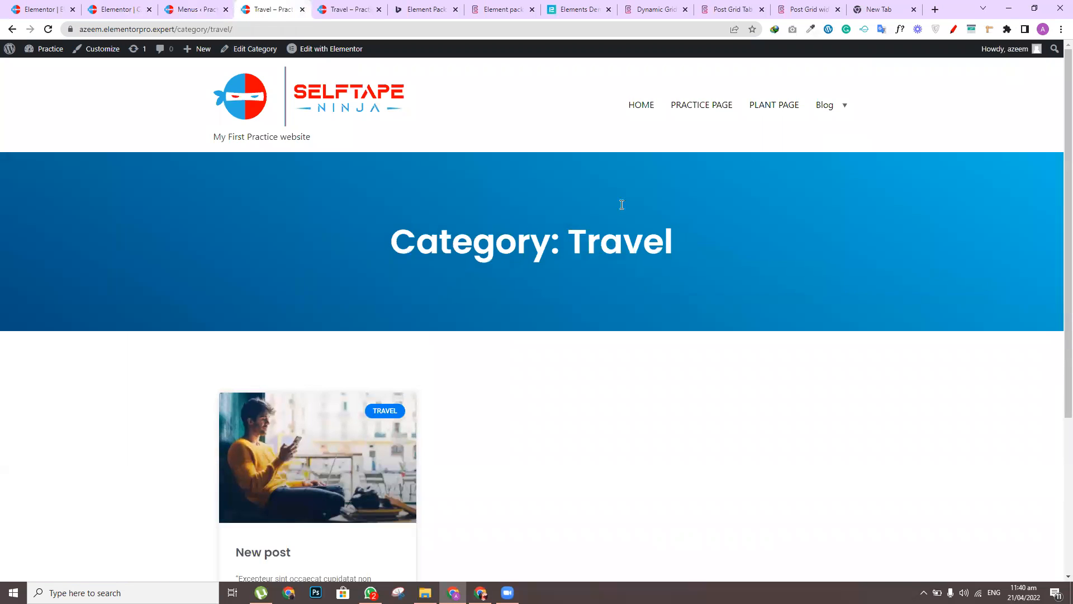
mouse_move(845, 106)
click(838, 176)
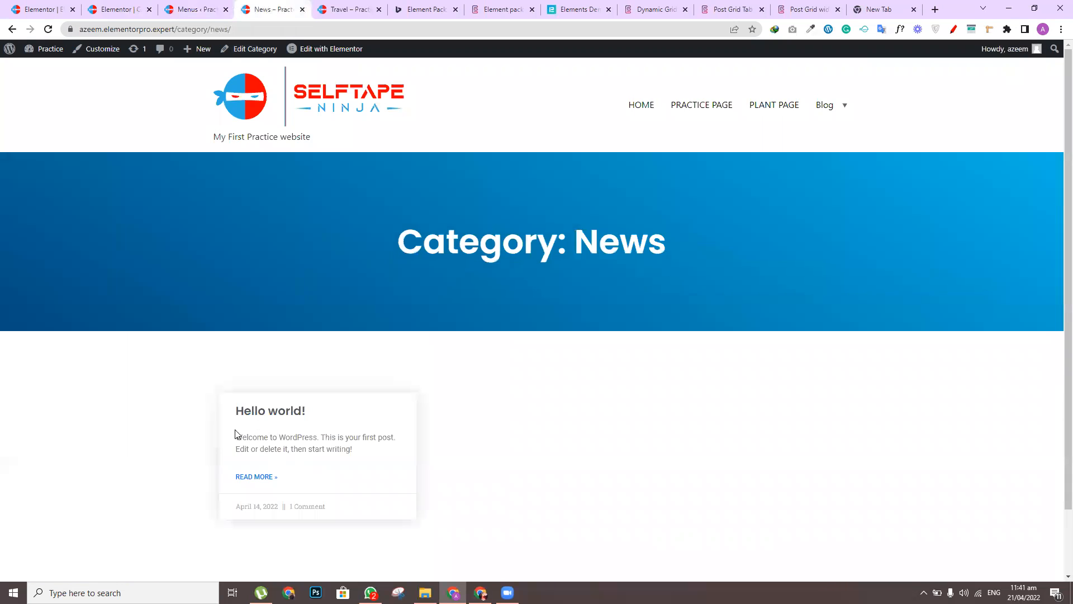
Open the Business category from the Blog submenu and look over its archive page
mouse_move(831, 106)
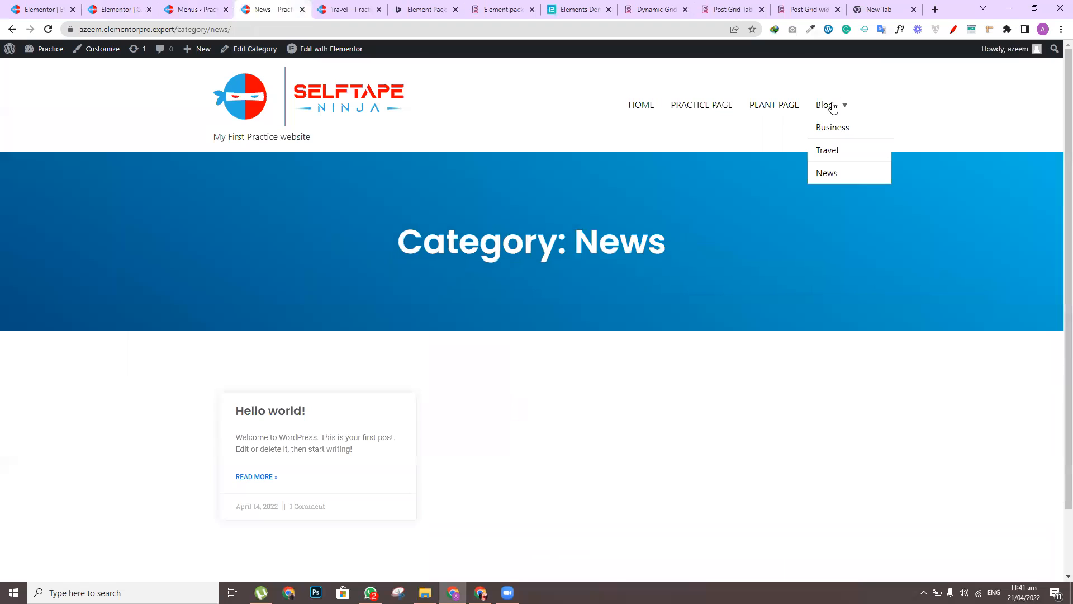
click(836, 129)
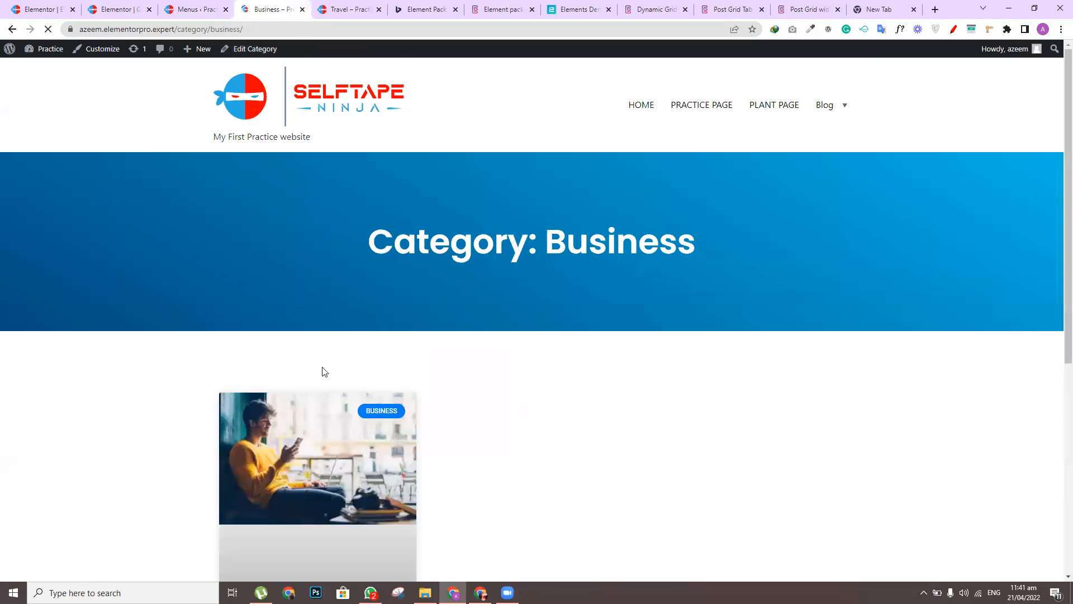
scroll(1058, 368, down, 4)
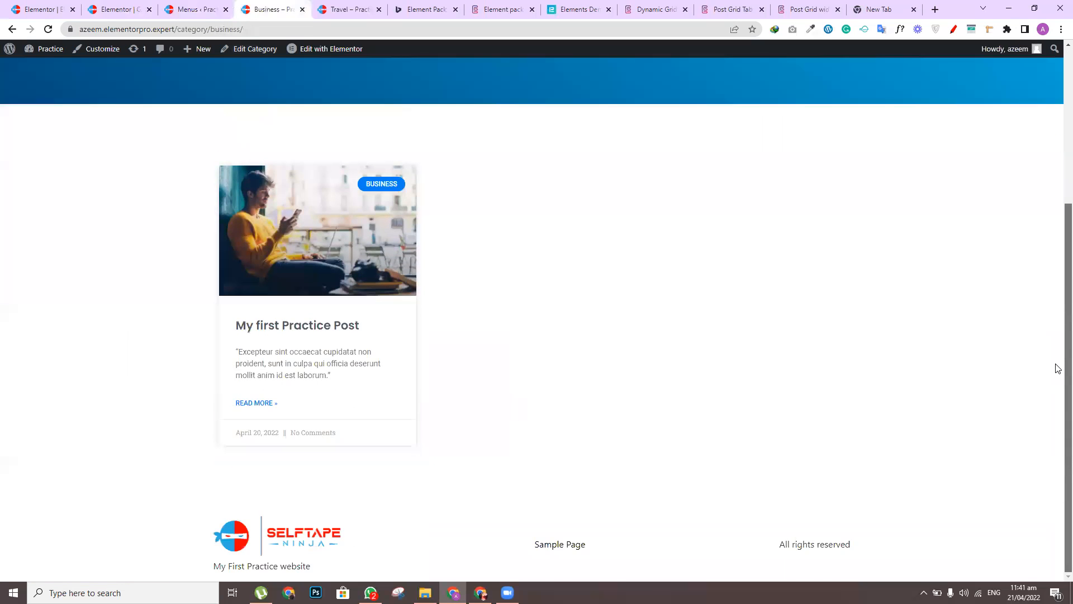
scroll(1056, 367, up, 4)
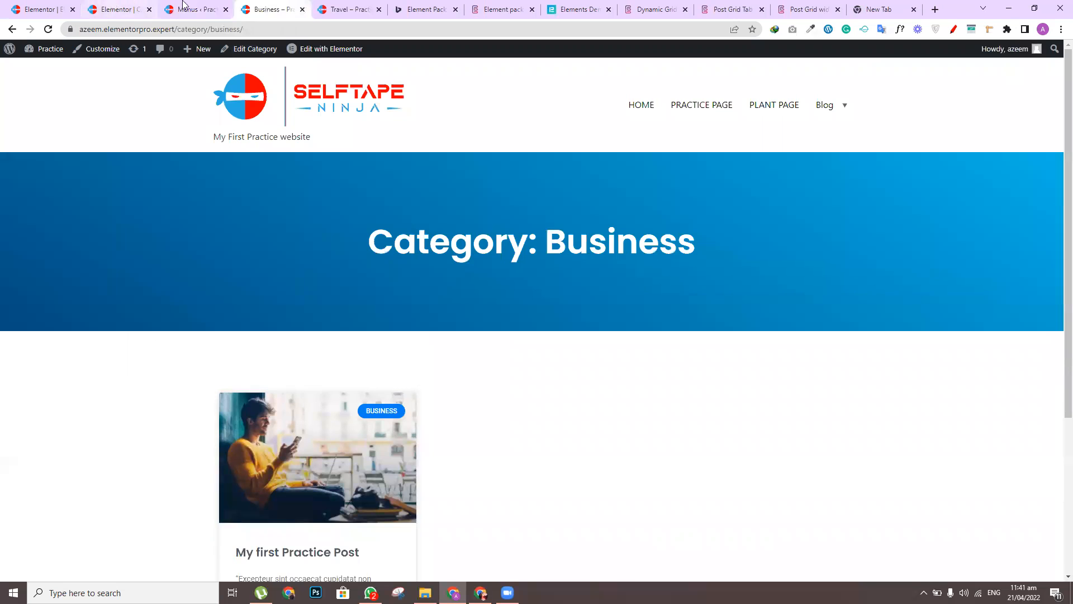
Close the Blog template's Elementor editor tab and bring up the Category Archive template with its preview settings
click(56, 9)
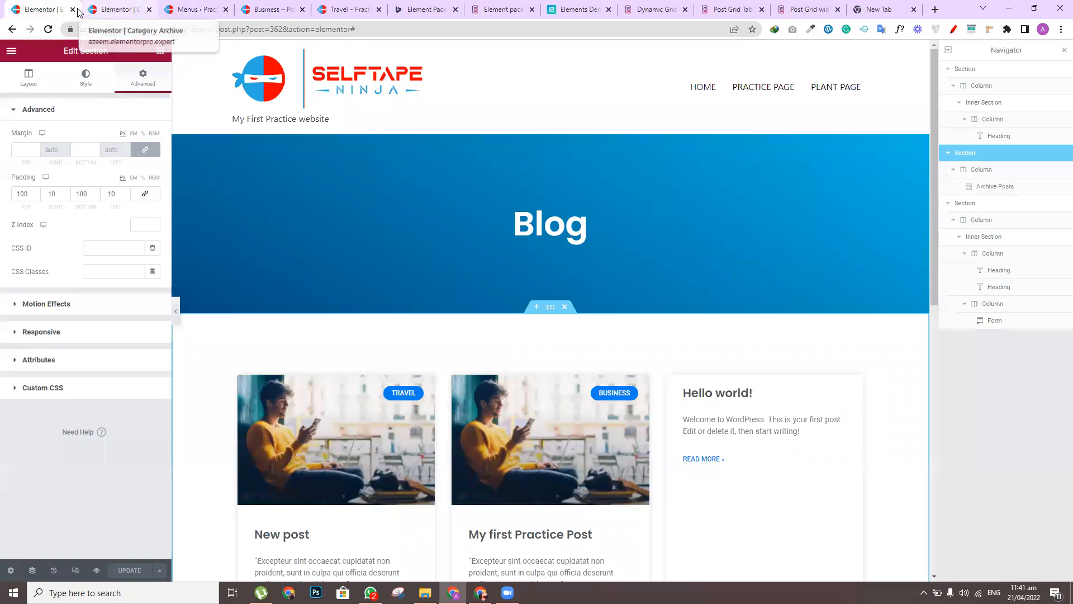
click(72, 10)
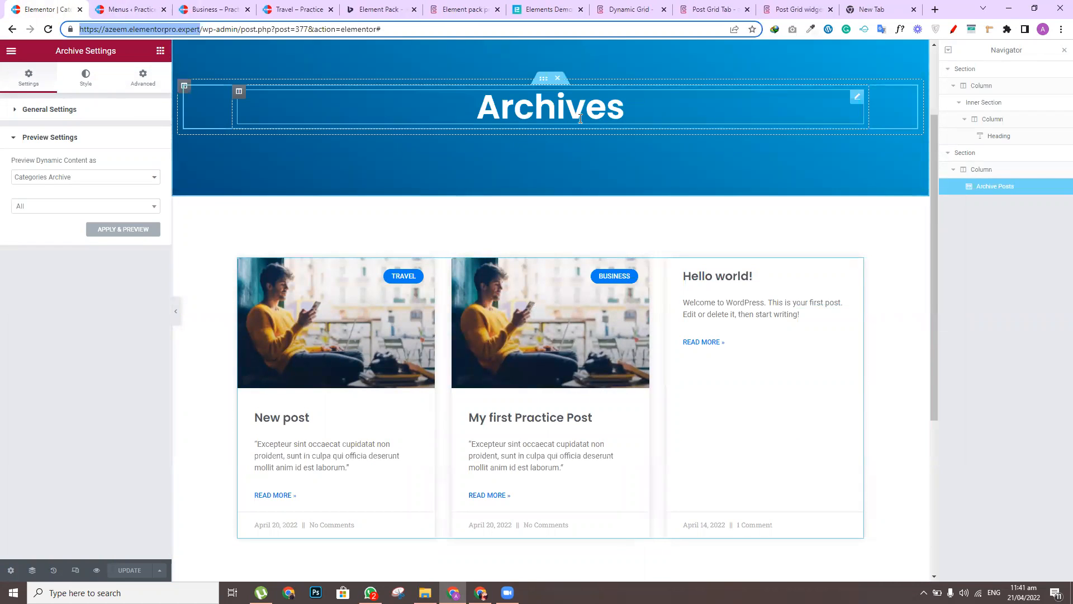
click(61, 209)
click(61, 209)
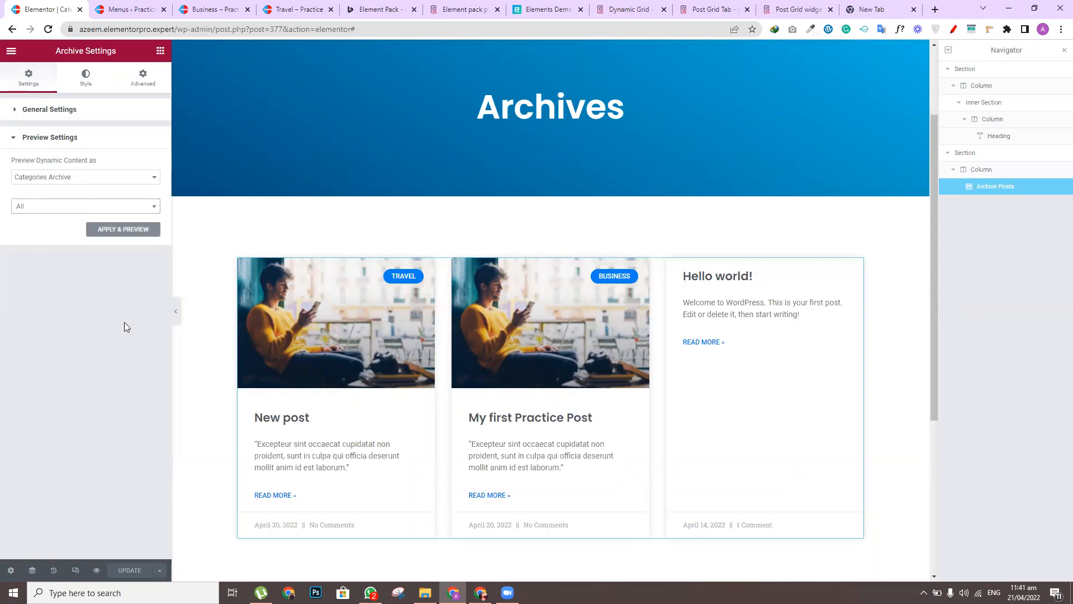
Set the Category Archive template's display condition to include only the Business category and save it
click(159, 570)
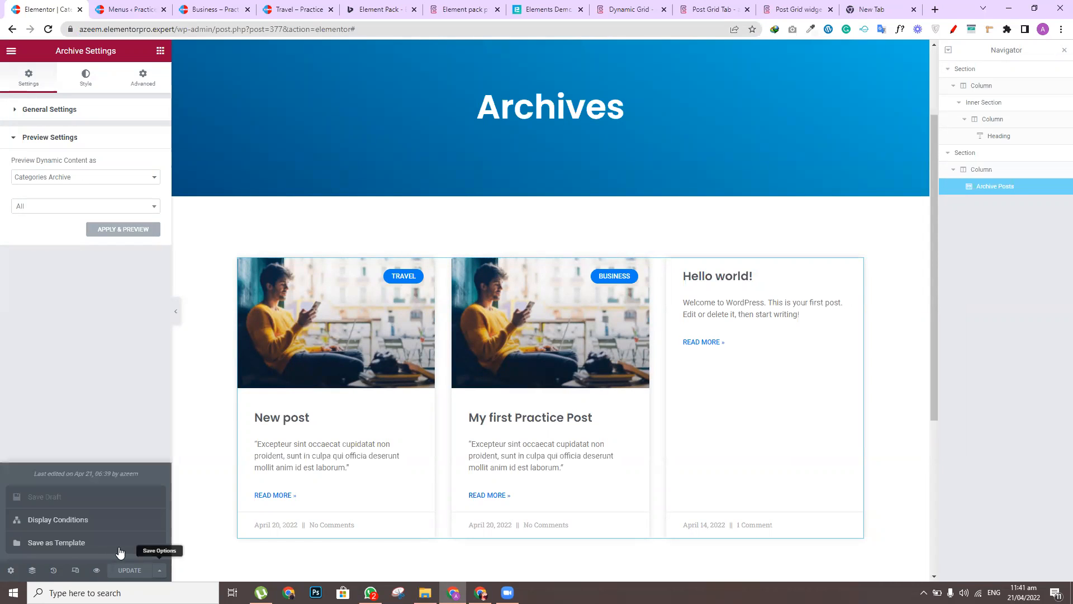
click(102, 519)
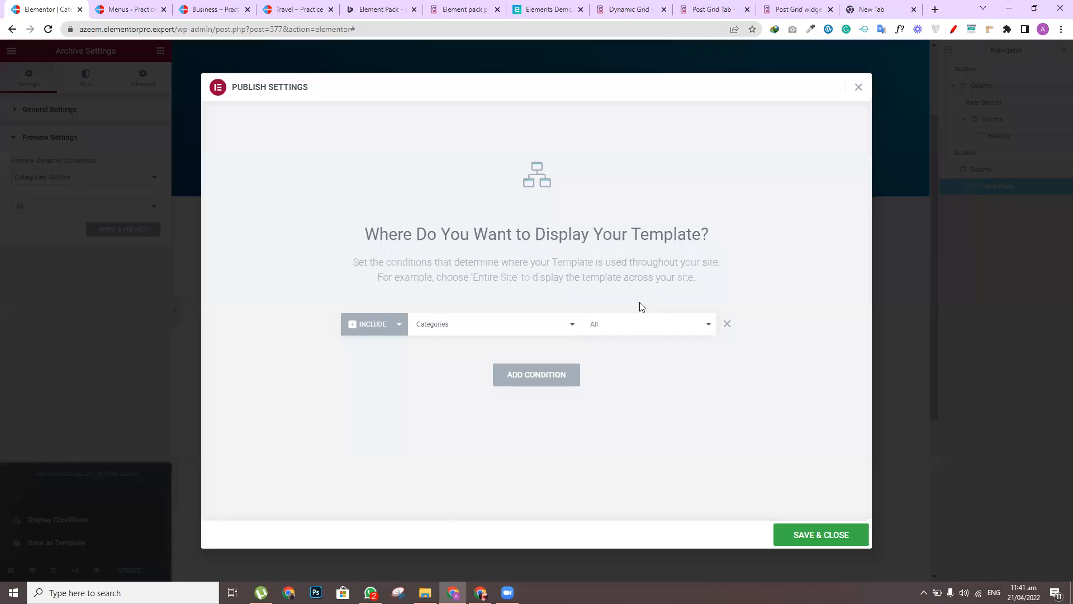
click(687, 323)
text(busn)
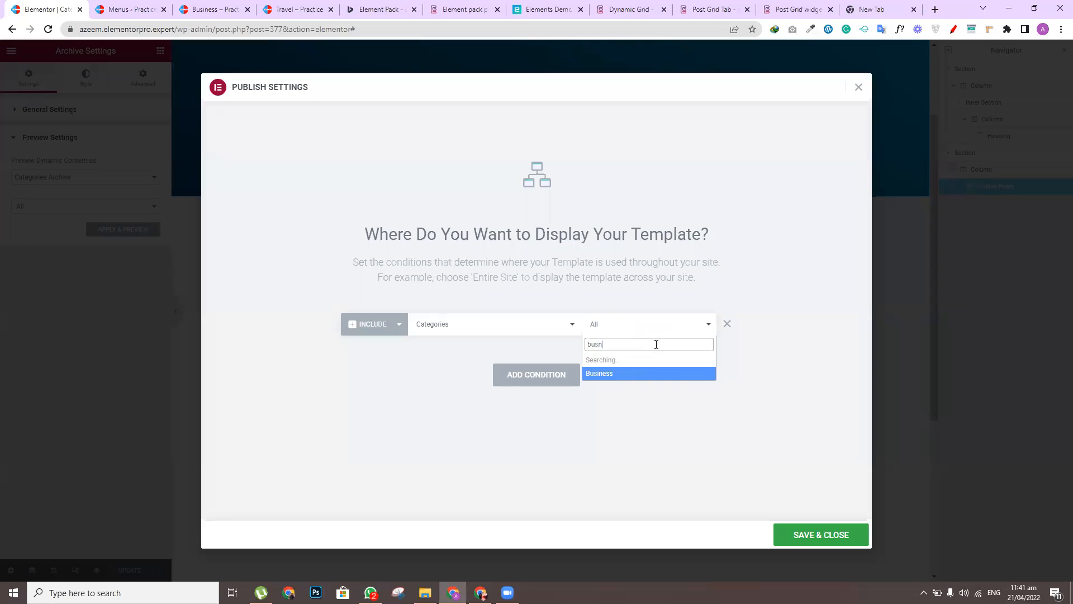
key(BackSpace)
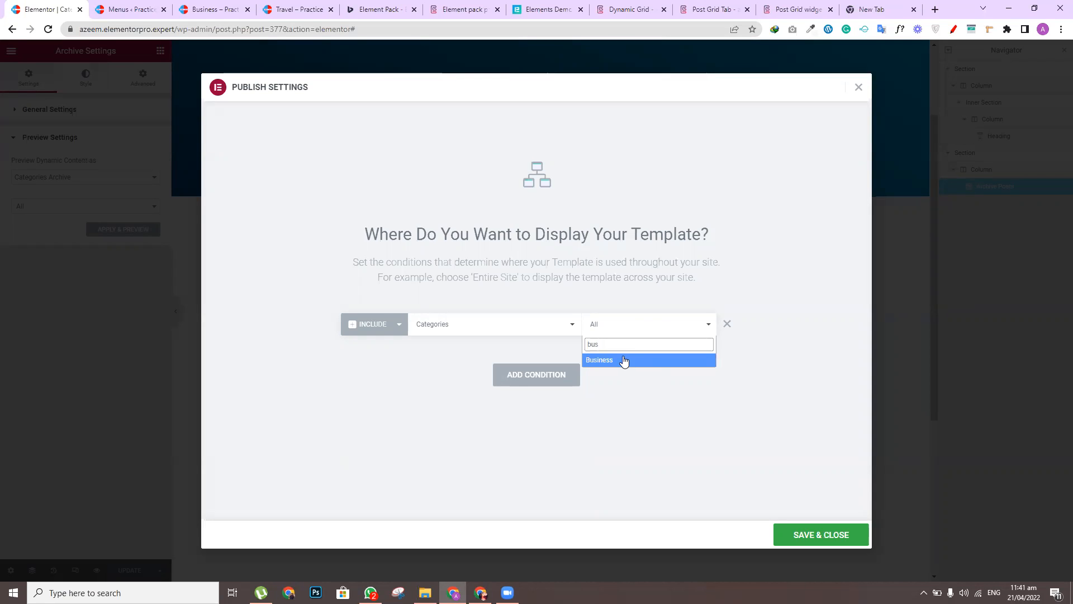
click(626, 362)
click(821, 534)
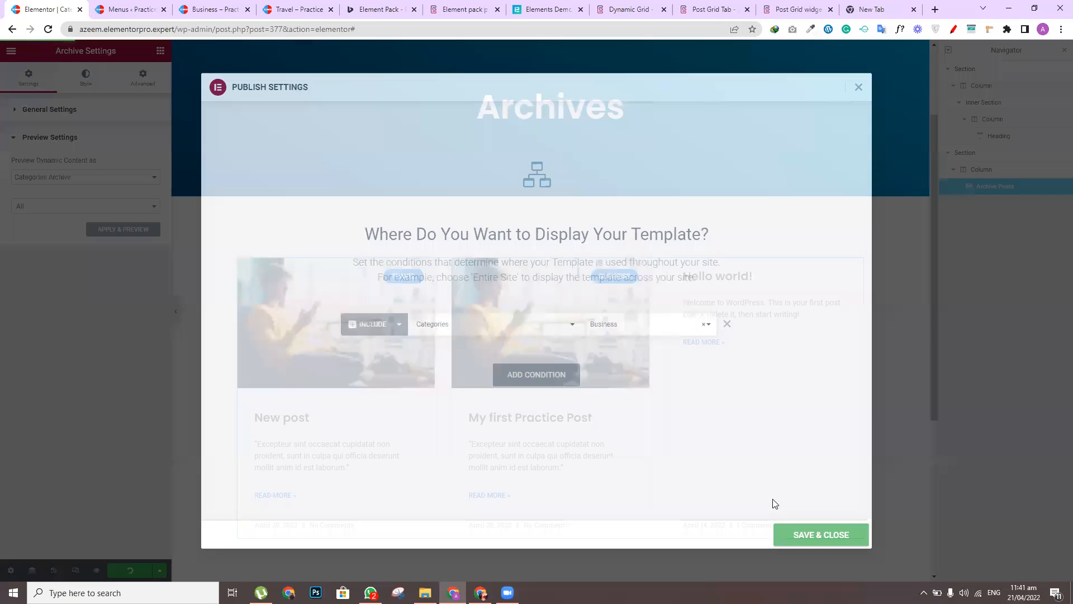
Reload the Business and Travel category pages on the site to compare which layout each one uses
click(210, 6)
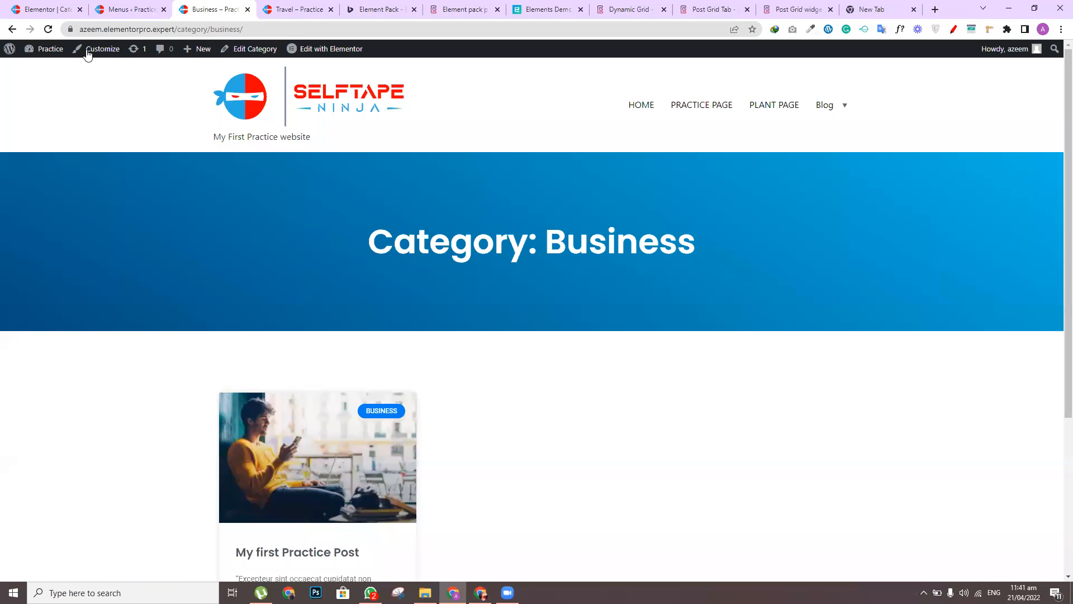
click(50, 29)
click(294, 10)
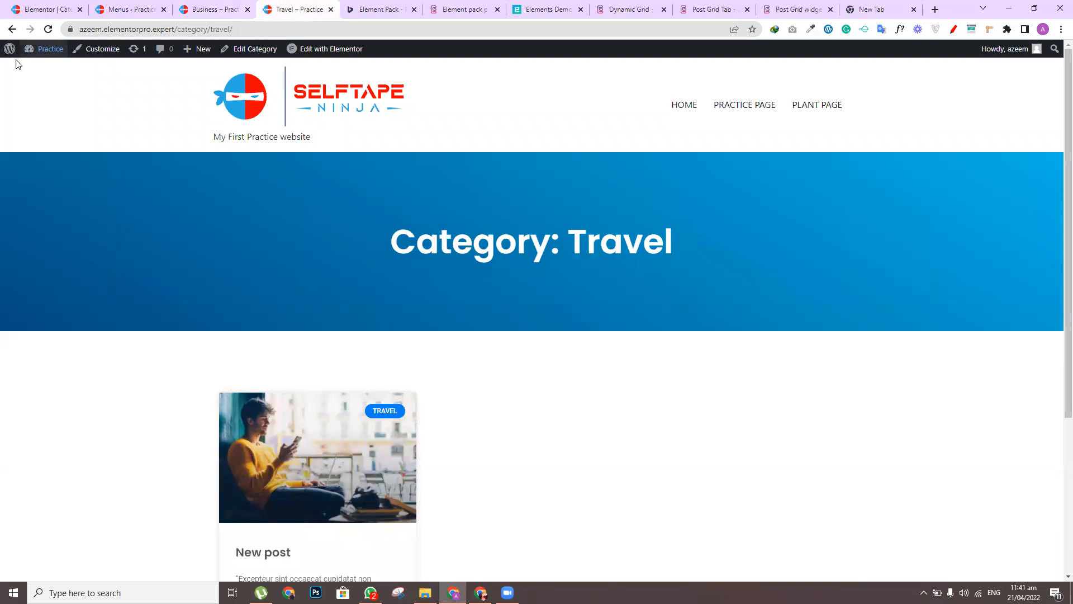
click(49, 29)
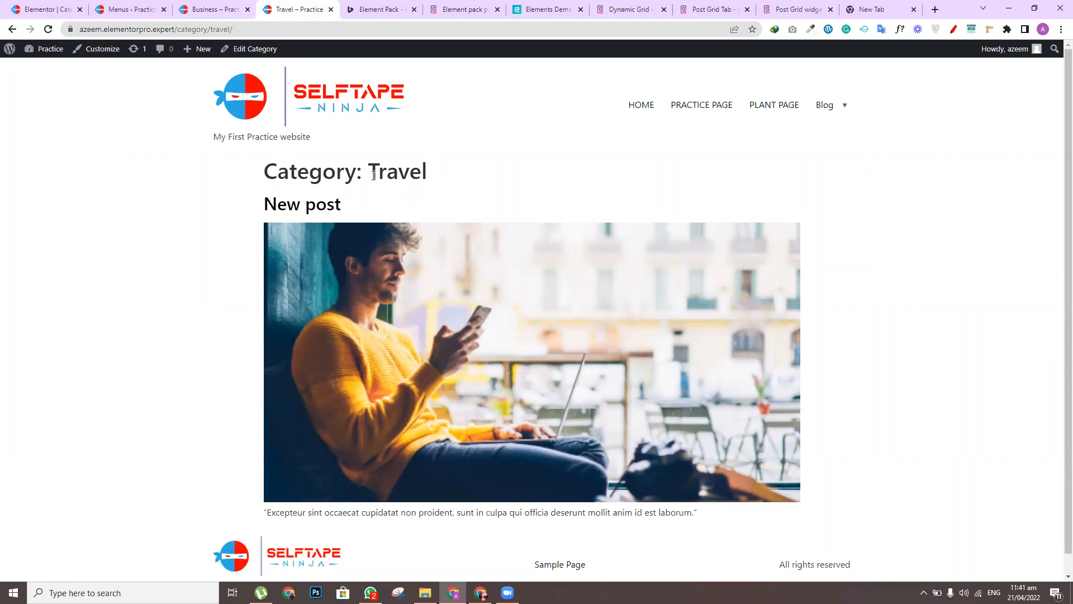
double_click(411, 173)
Reset the Category Archive template's display condition from Business to All categories and save it
click(47, 10)
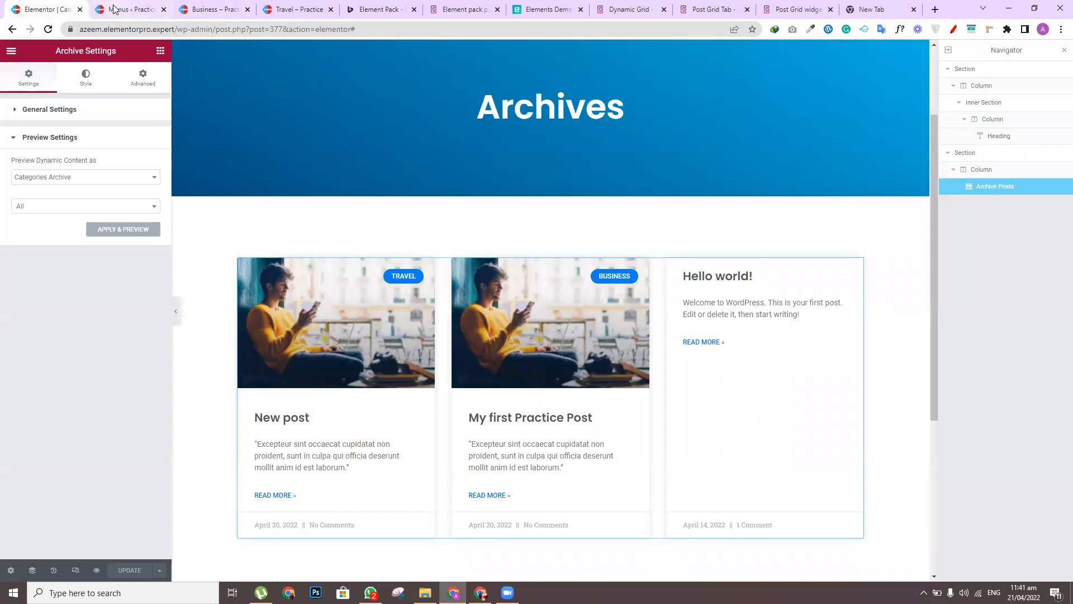
click(158, 566)
click(117, 520)
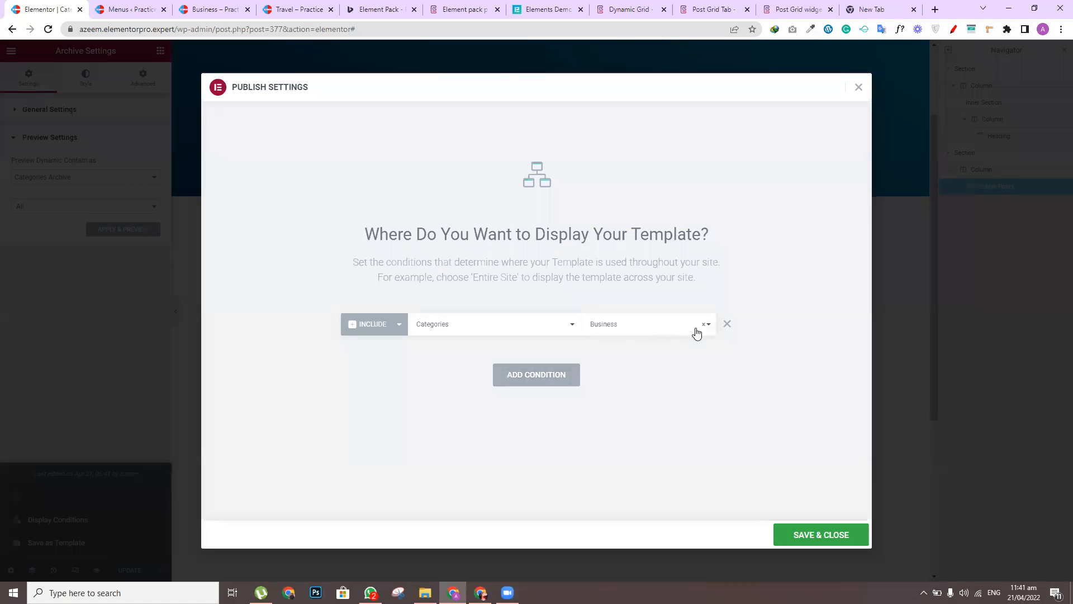
click(705, 326)
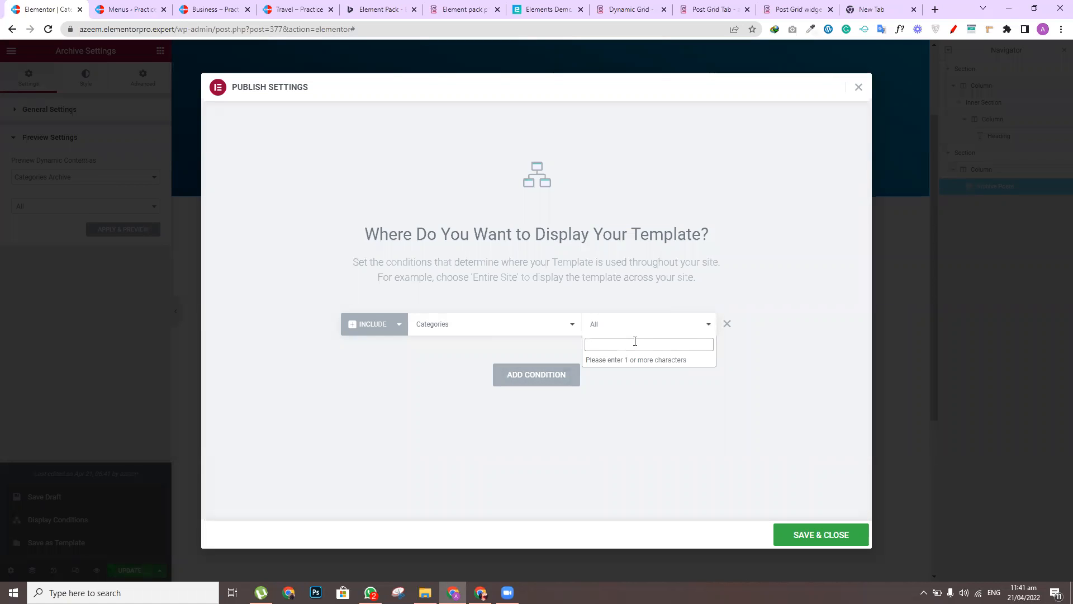
text(all)
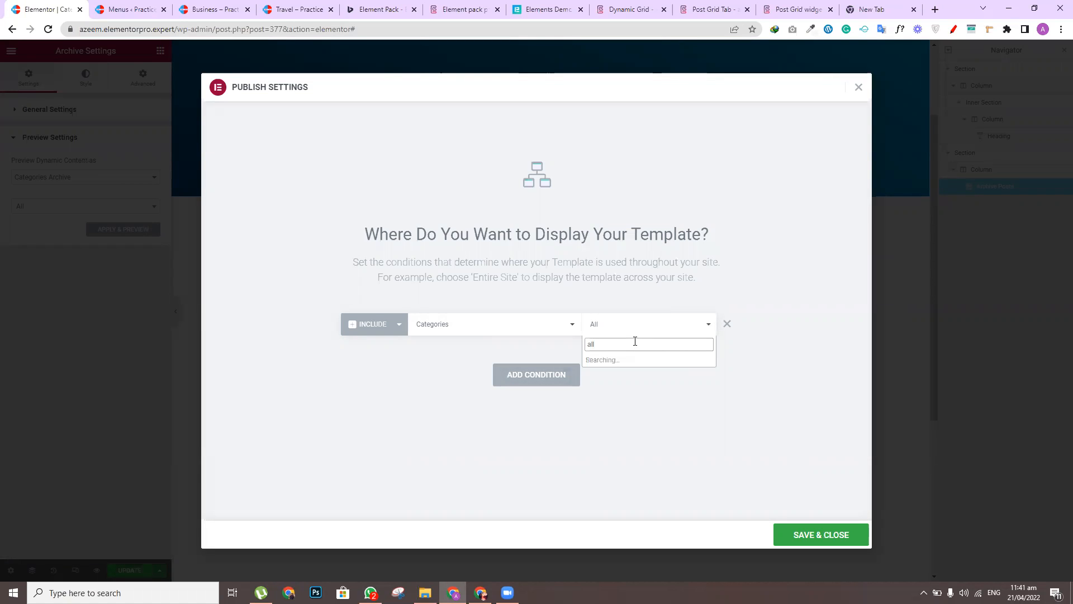
click(774, 341)
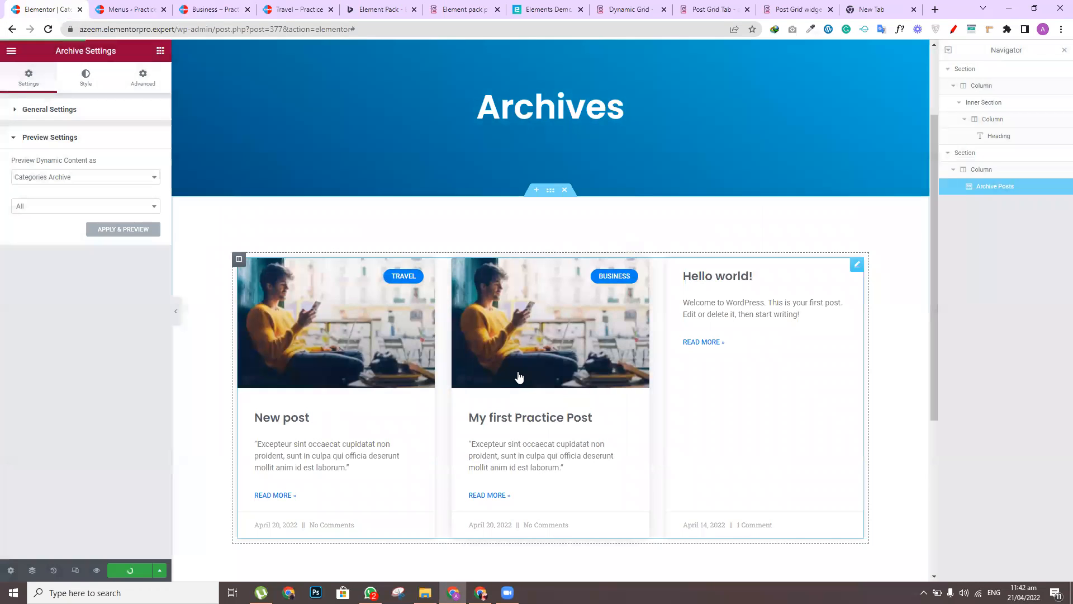
Reload the Travel category page to check its layout, and view the Business category page and its header menu
click(303, 8)
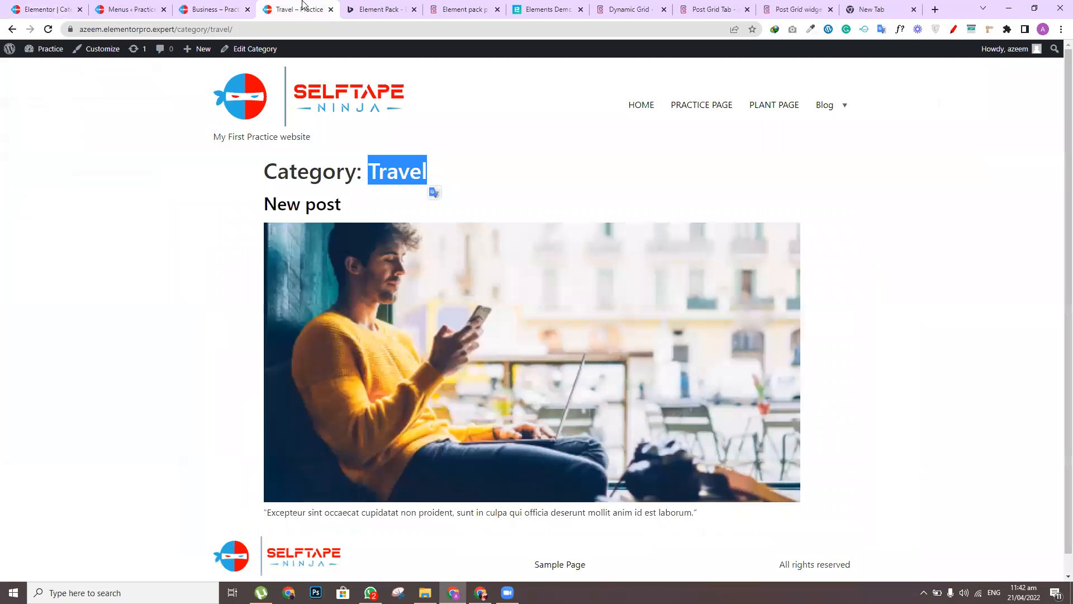
click(48, 29)
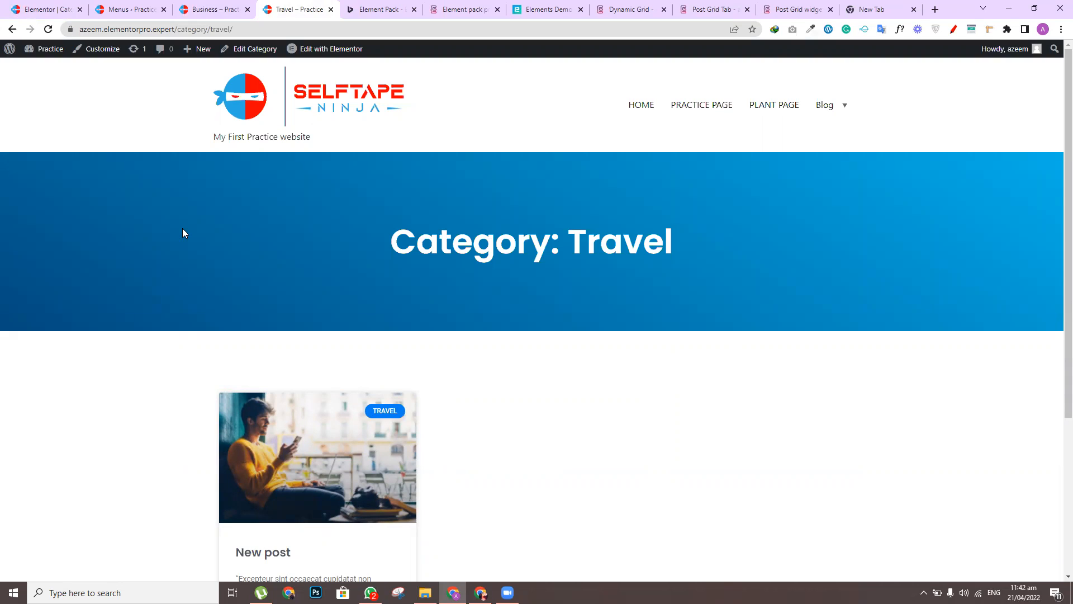
click(211, 8)
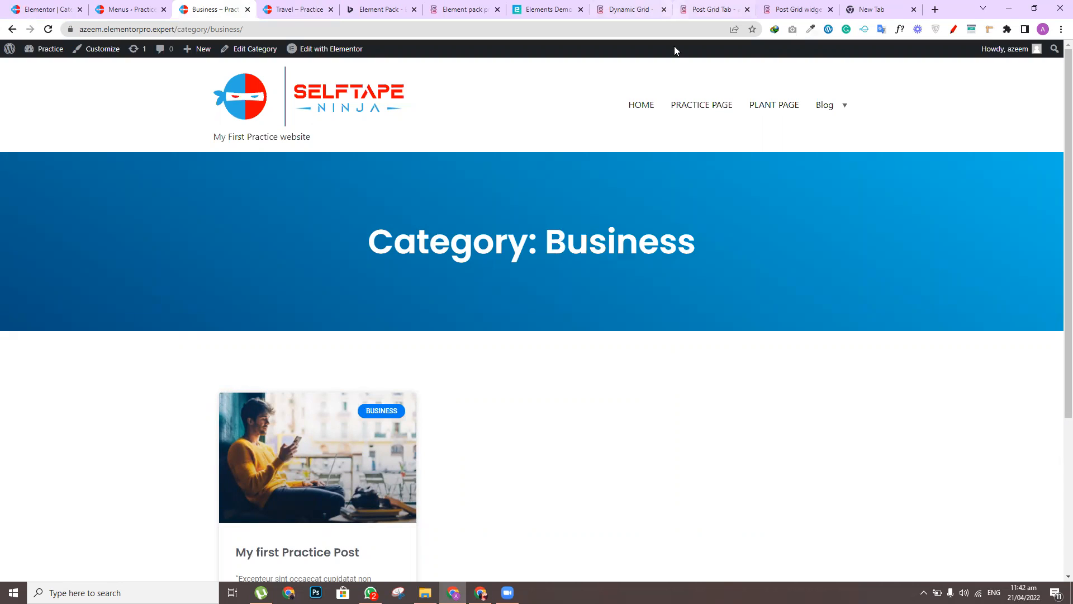
mouse_move(833, 102)
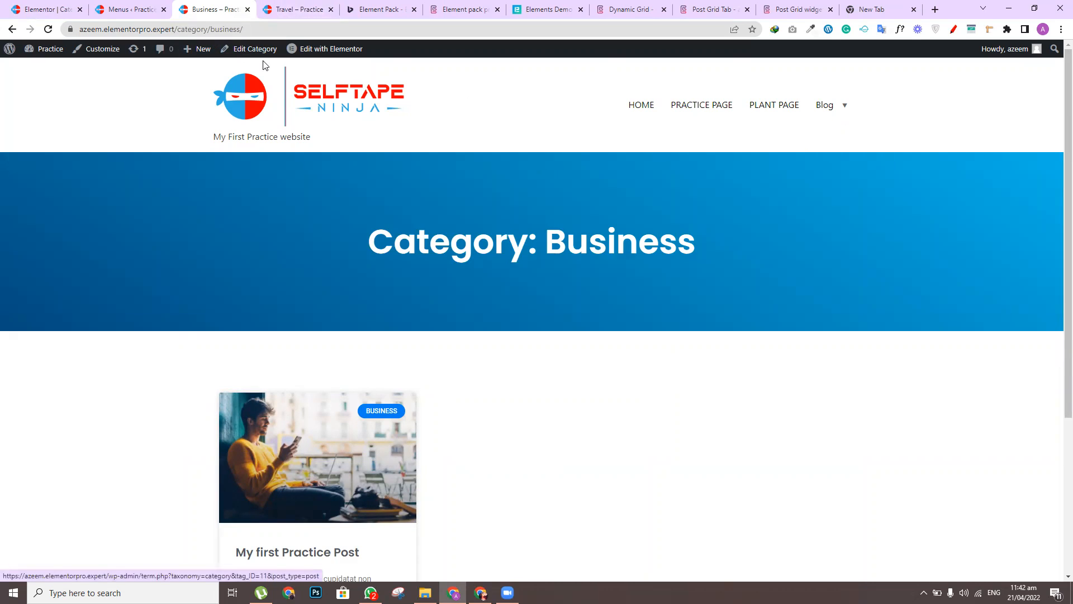
mouse_move(870, 116)
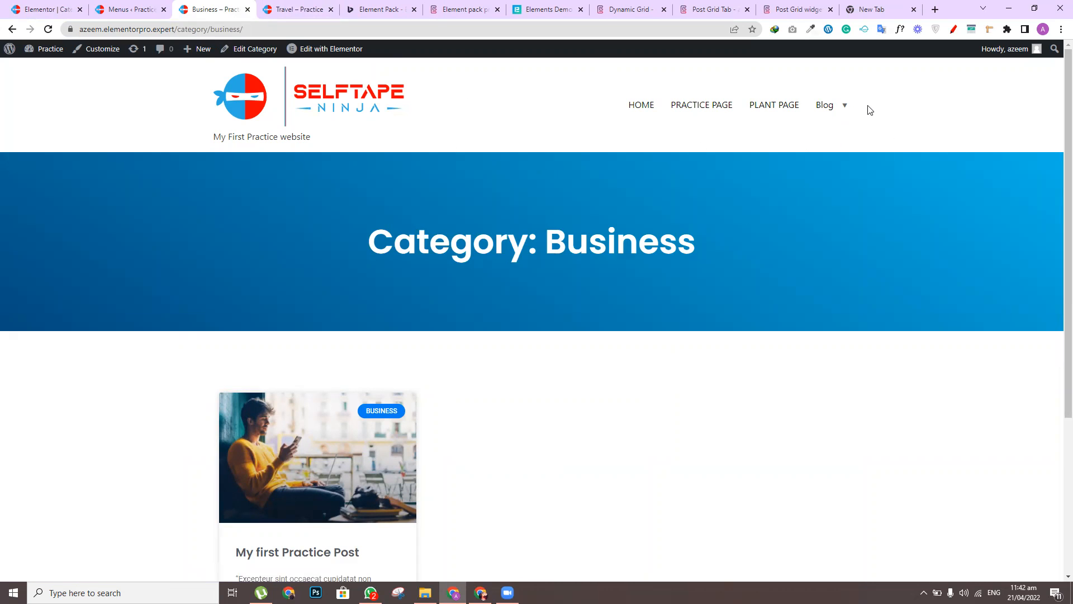
Revisit the menu structure and archive template, and look over the Travel category page from header to footer
click(119, 8)
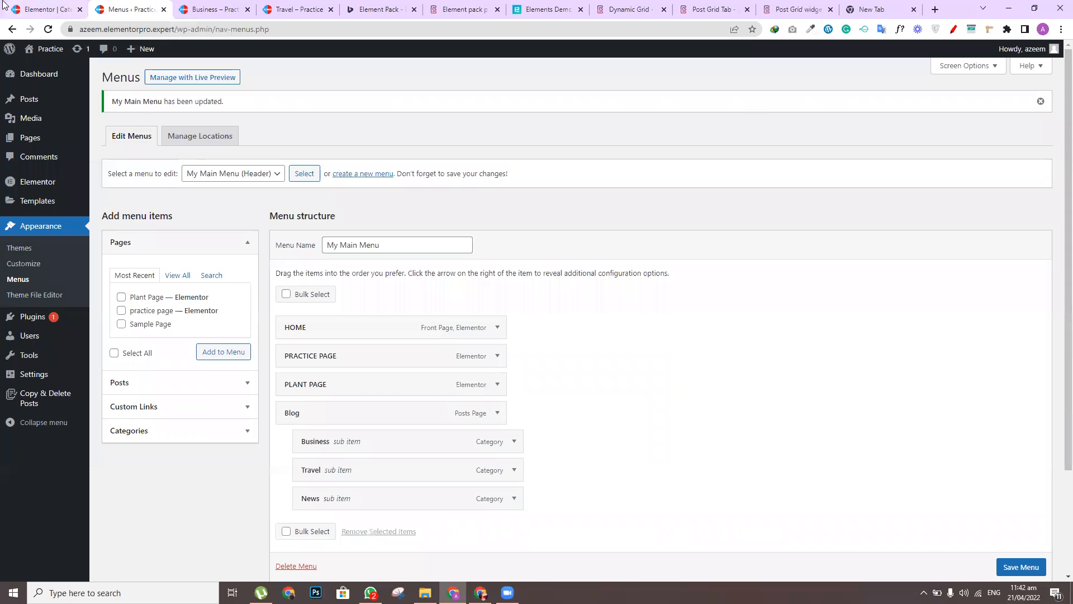
click(44, 9)
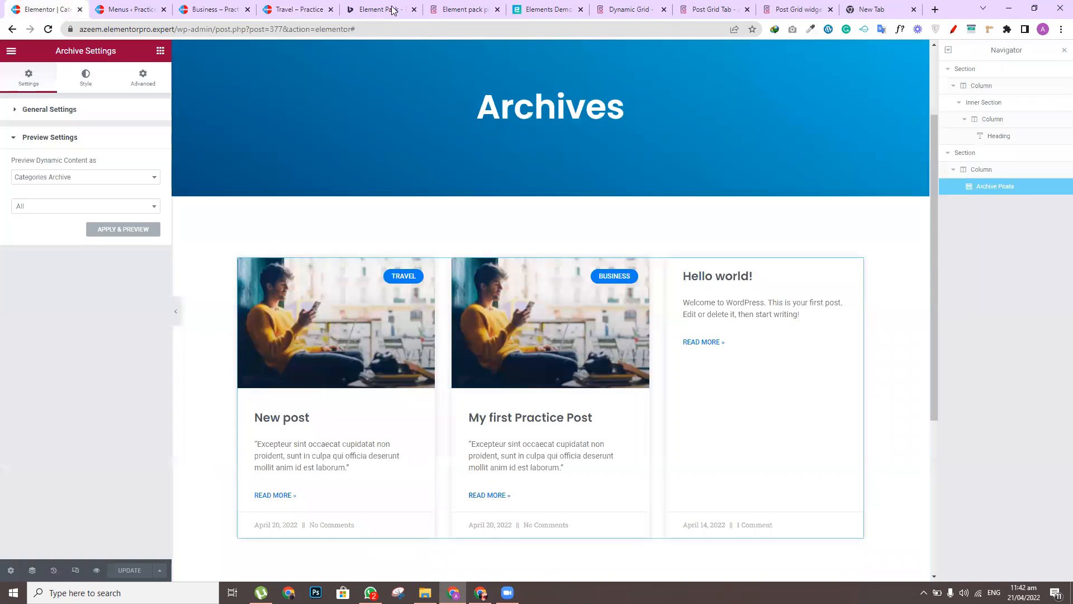
click(300, 9)
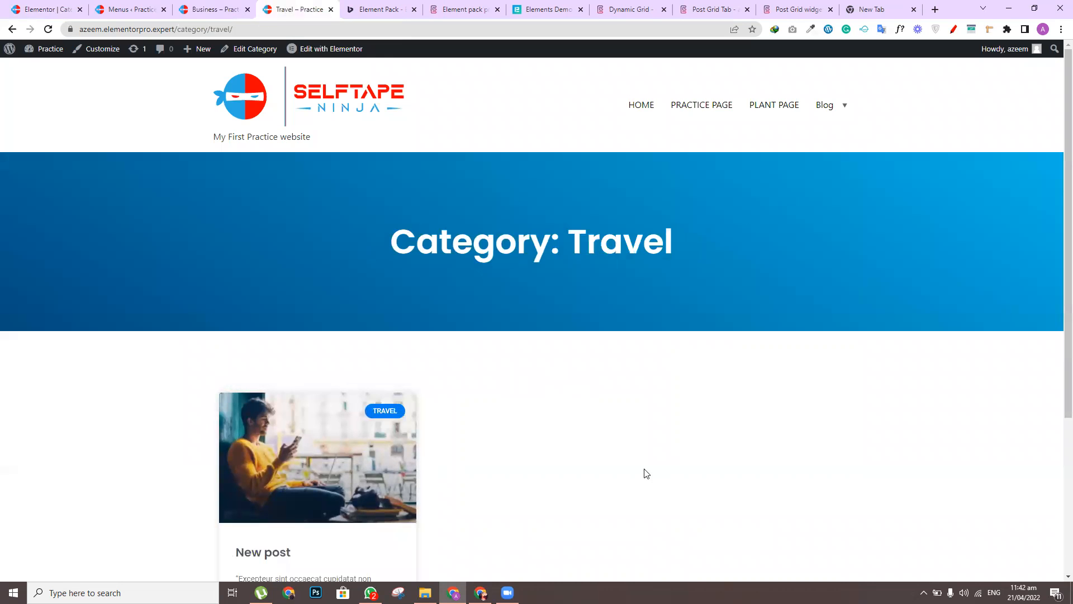
scroll(1058, 426, down, 4)
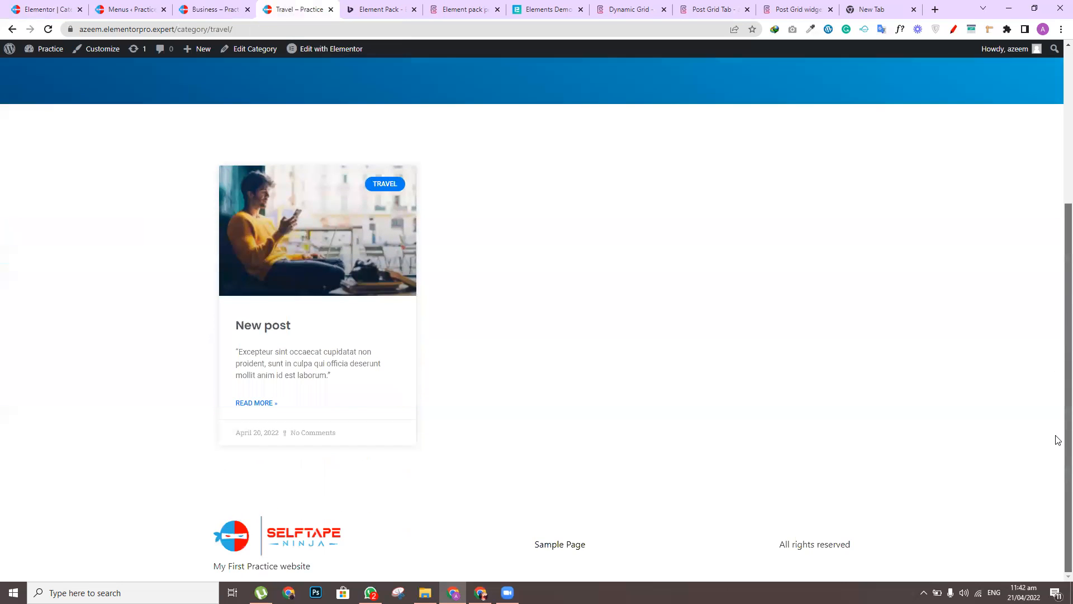
scroll(1058, 295, up, 4)
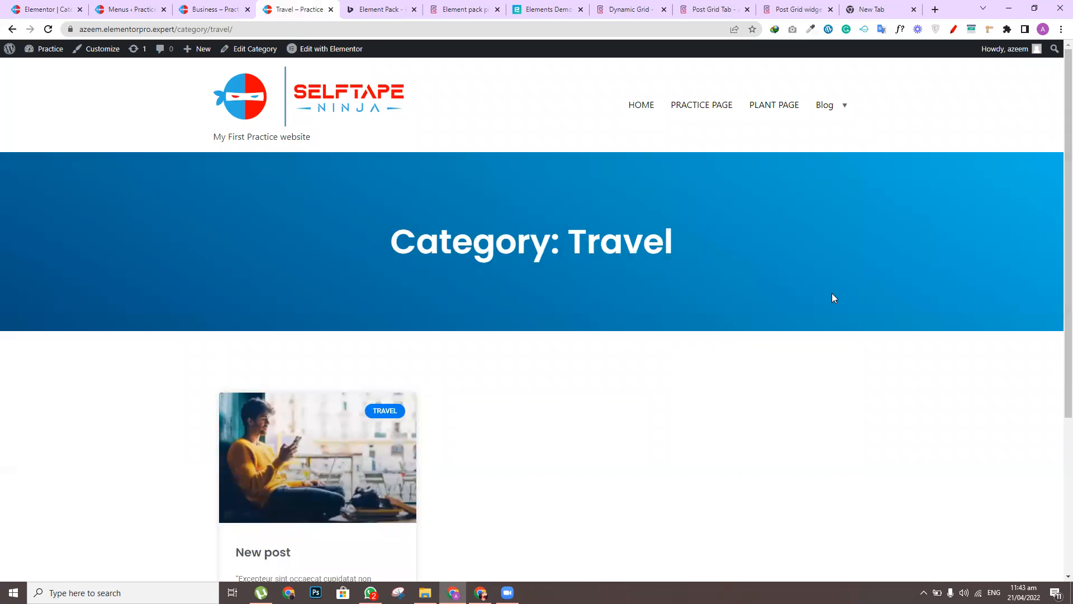
scroll(1056, 224, down, 4)
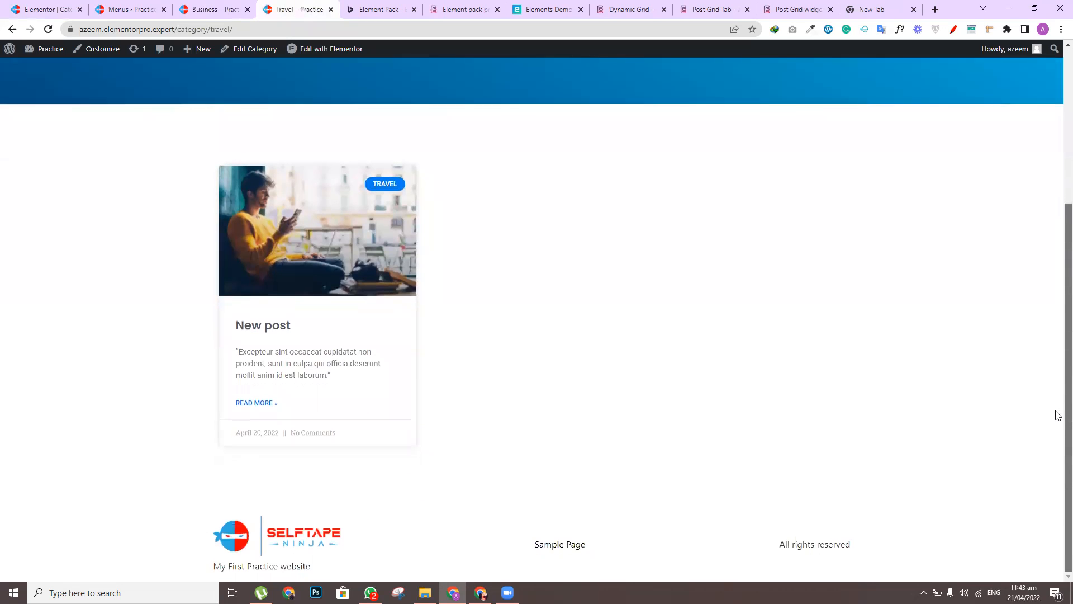
scroll(1056, 274, up, 4)
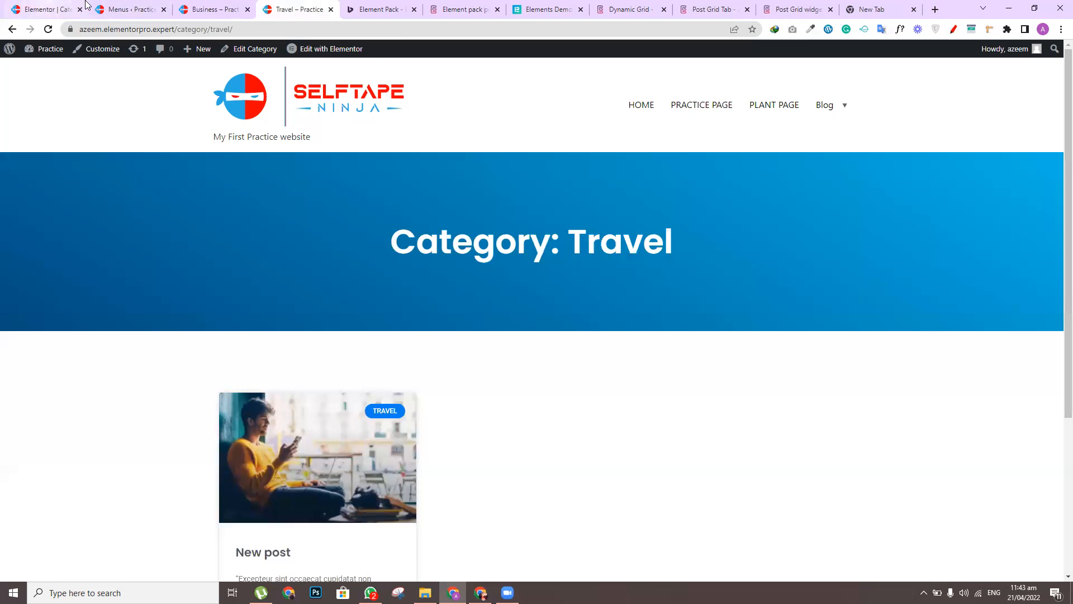
click(40, 8)
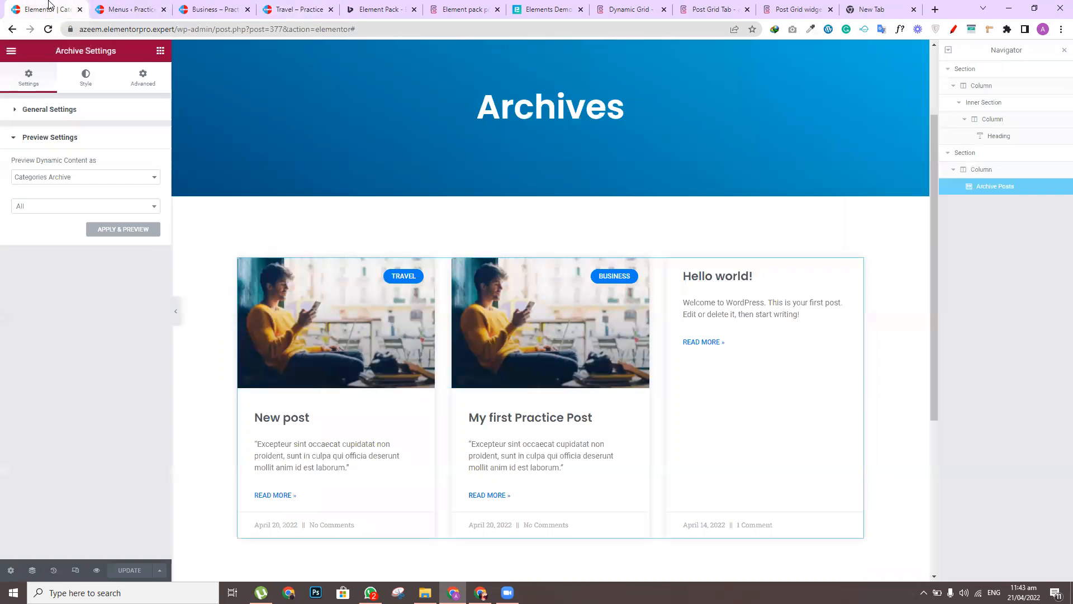
drag(932, 216, 867, 100)
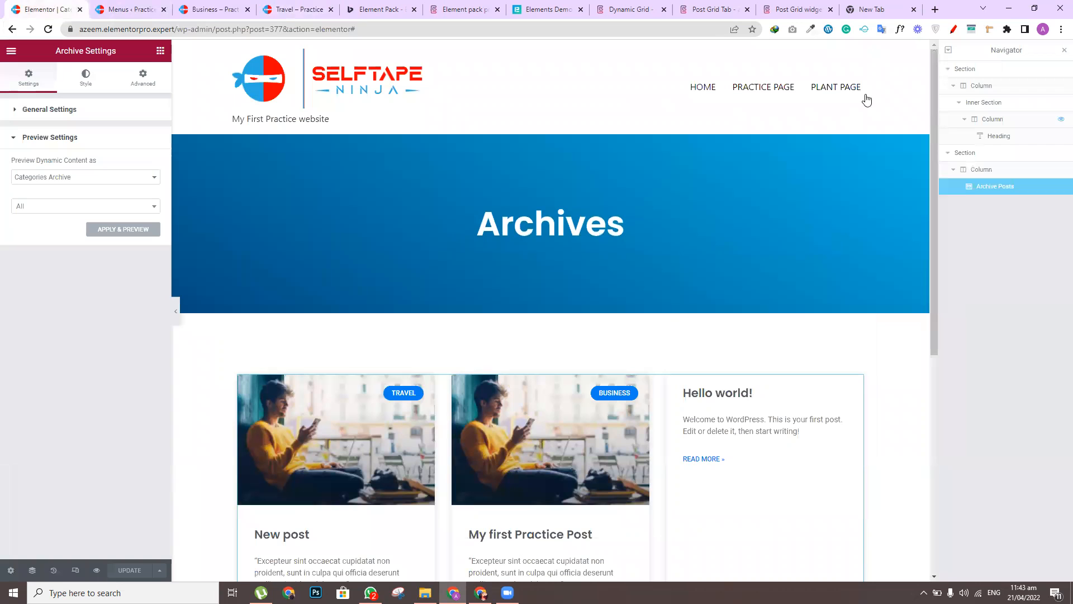
click(160, 51)
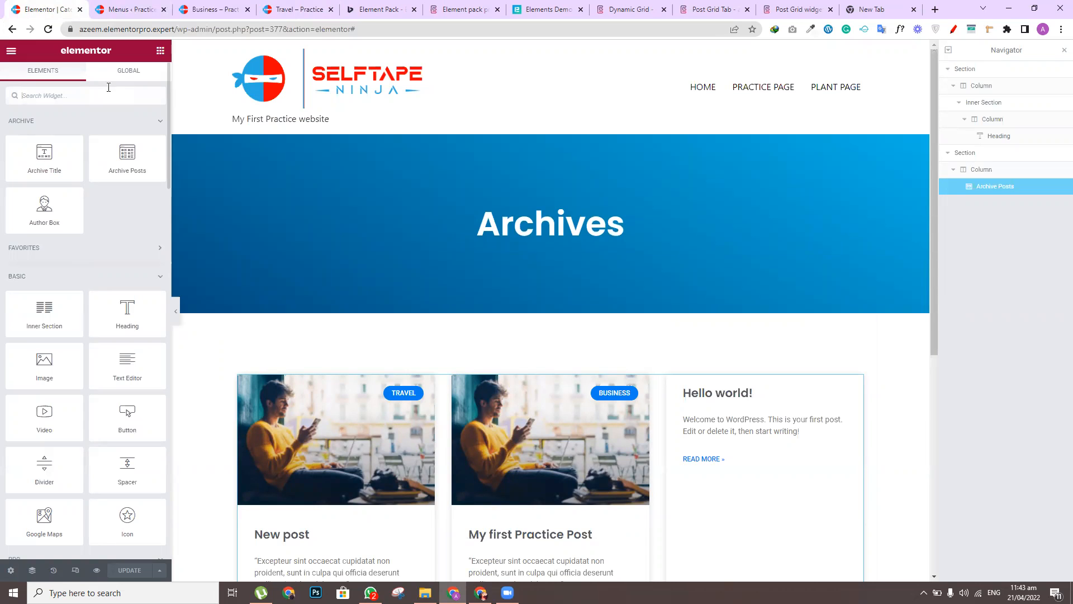
List all saved templates in the WordPress admin and open the Blog Archive template with Elementor in a new tab
click(132, 6)
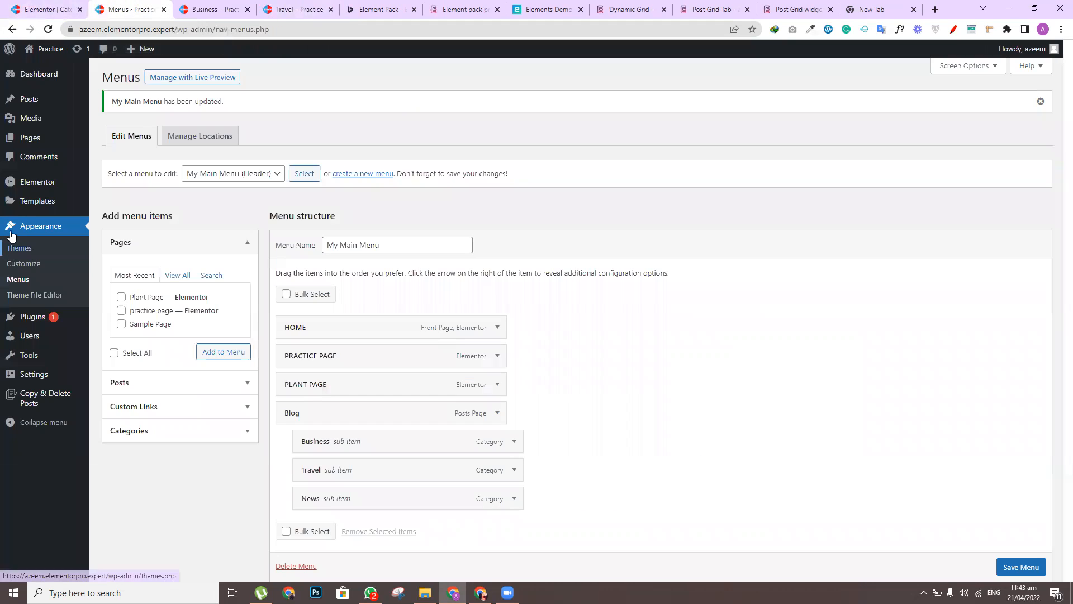
mouse_move(68, 208)
click(112, 204)
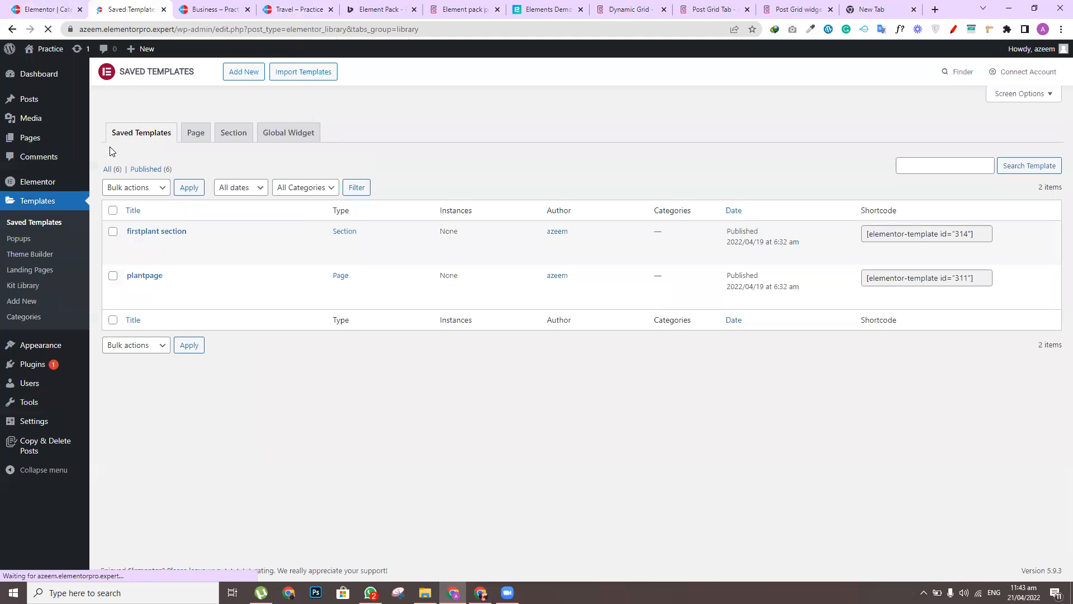
click(112, 169)
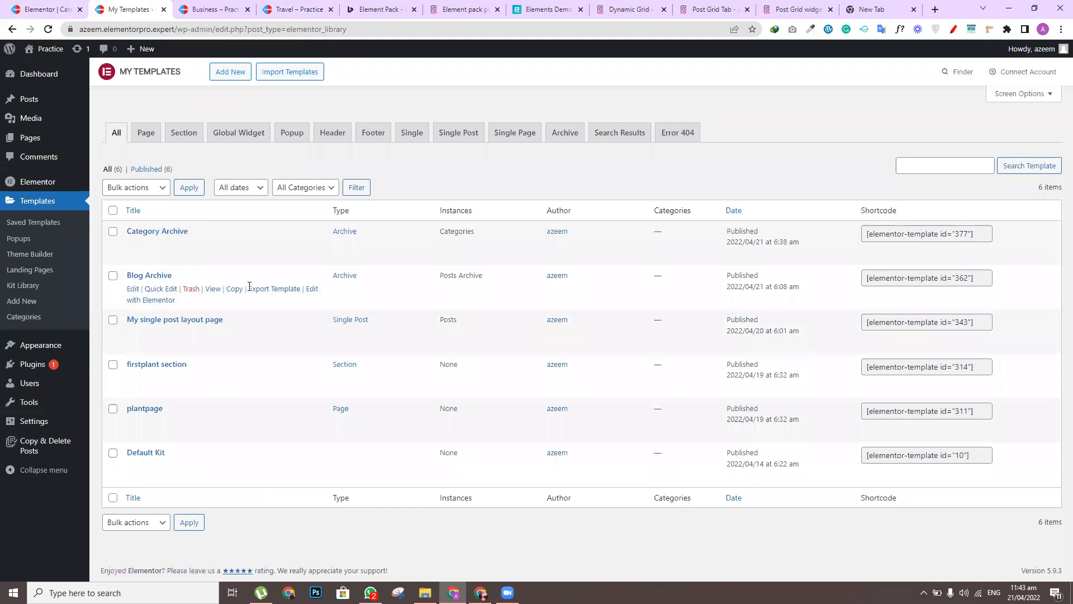
middle_click(300, 294)
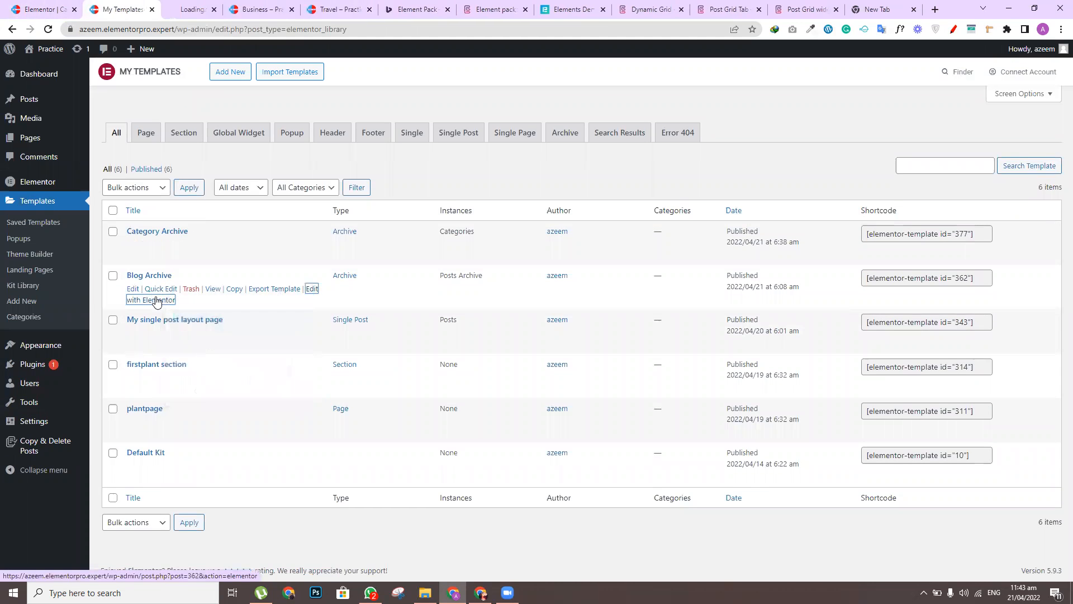
Add a Search Form widget beneath the Blog heading in the Blog Archive template's banner
click(190, 9)
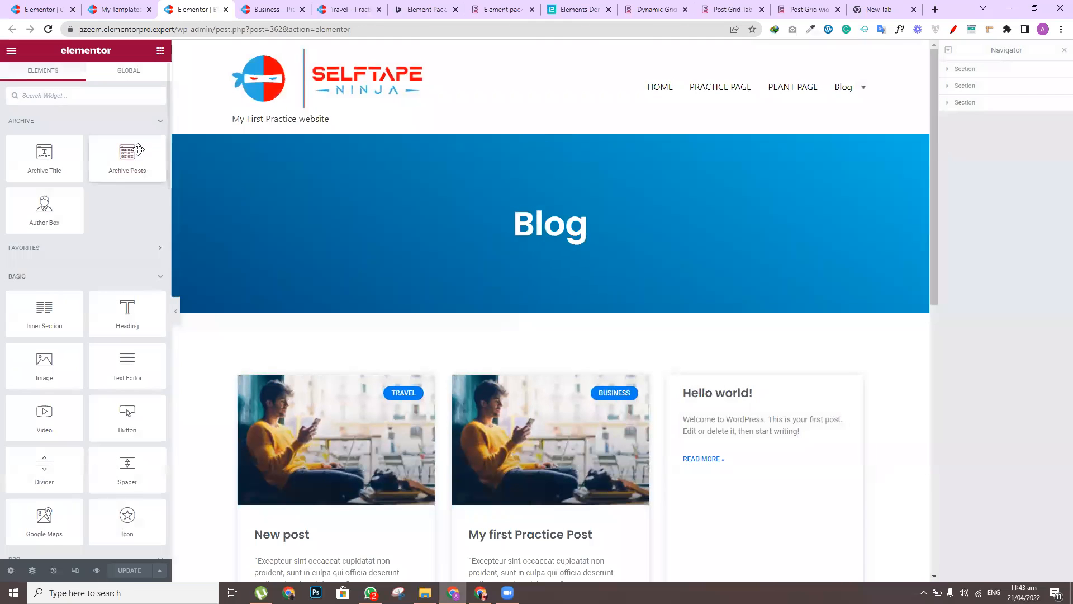
text(sea)
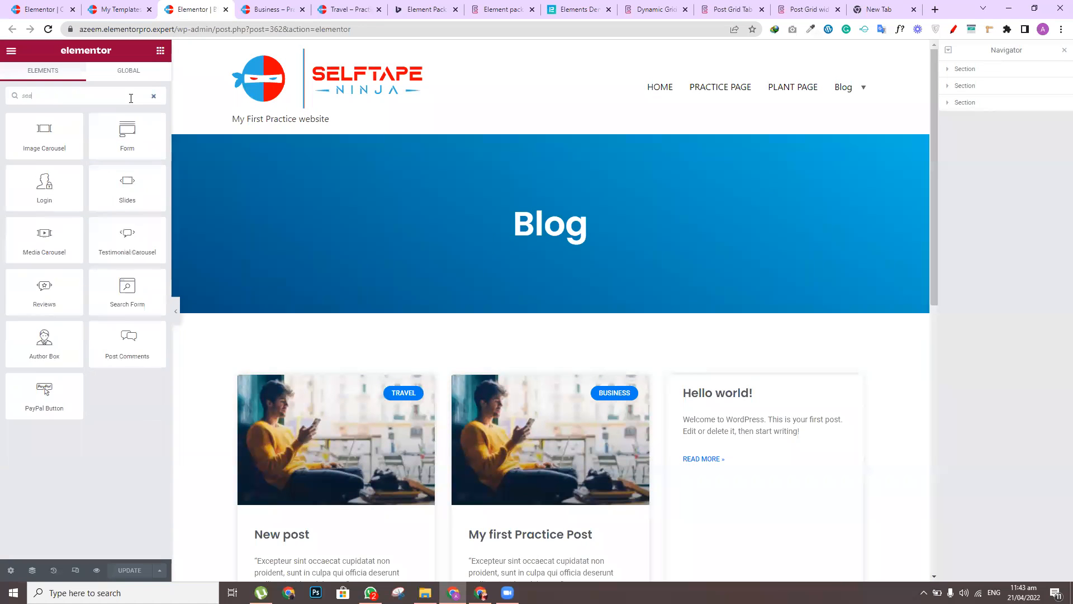
drag(45, 122, 566, 228)
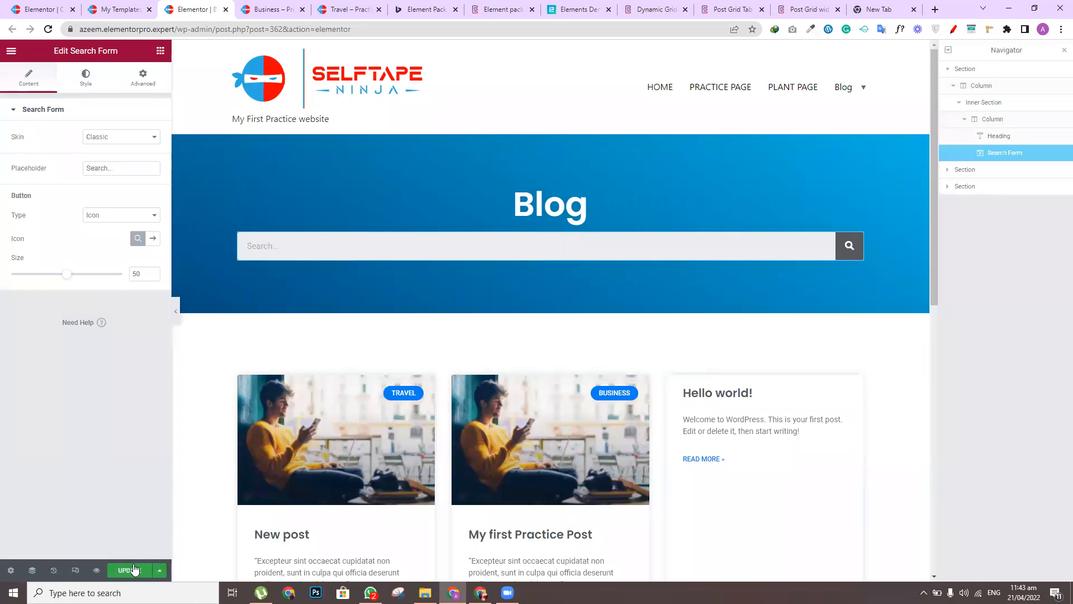
Save the Blog Archive template and test the live blog page's search form with the term "post", reviewing the results page
click(135, 570)
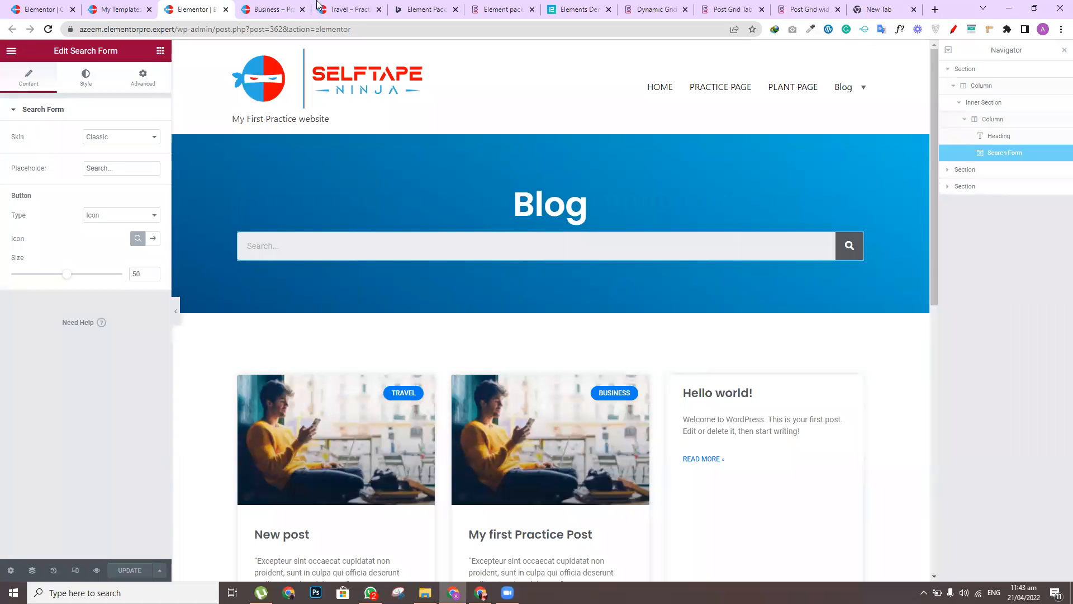
click(274, 8)
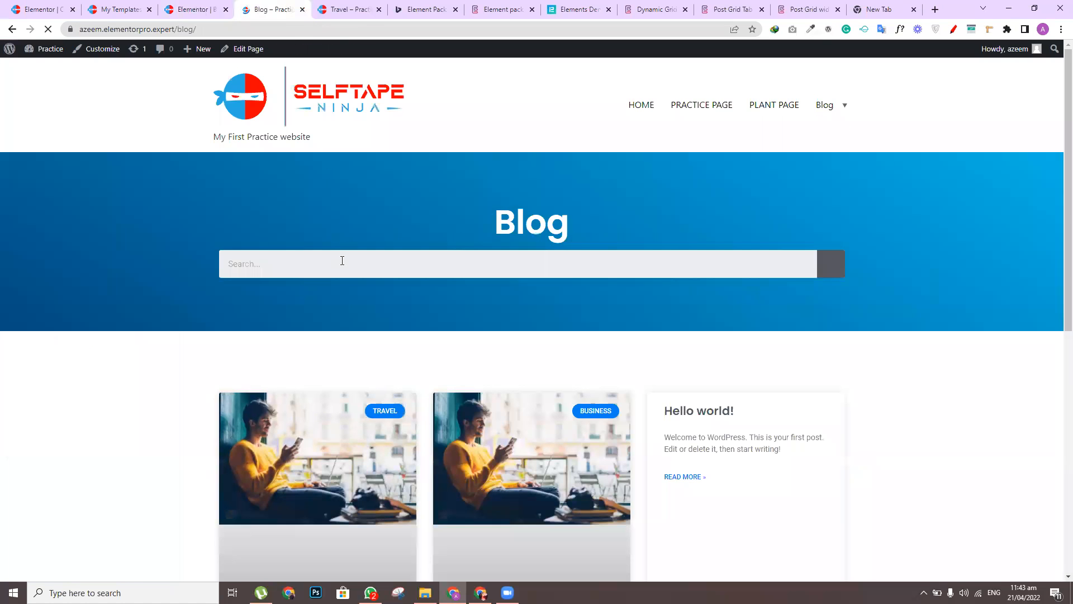
click(342, 261)
text(post)
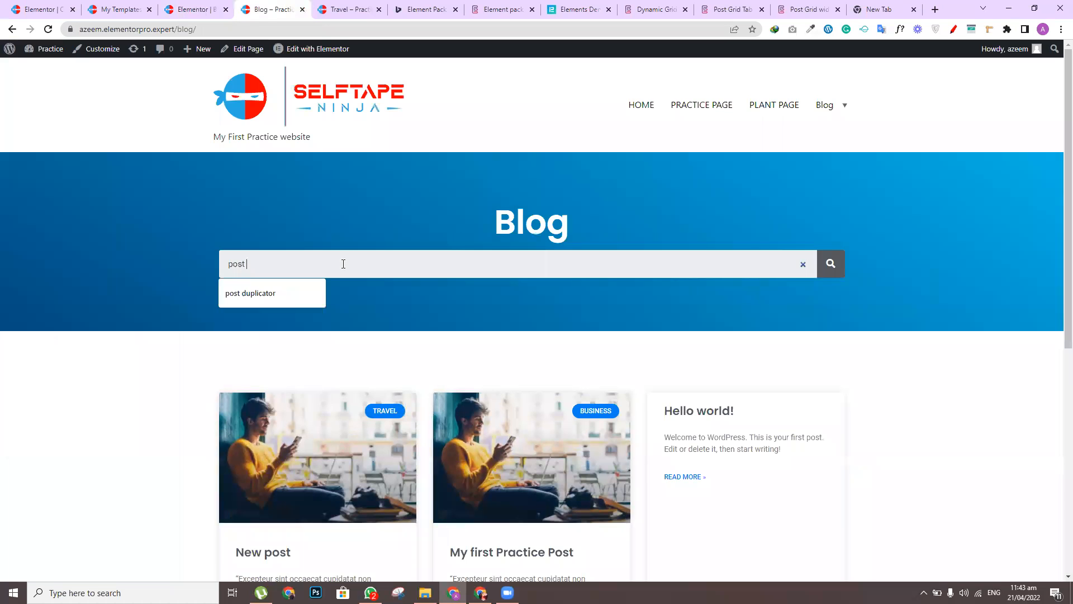
key(Return)
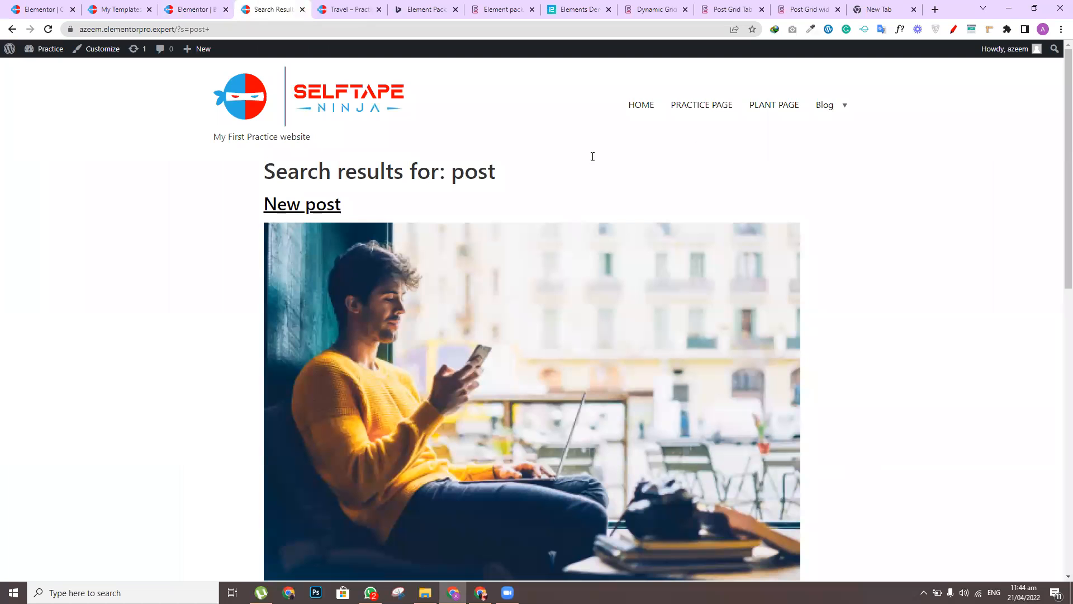
mouse_move(1065, 149)
mouse_down()
mouse_move(1059, 478)
mouse_move(1057, 151)
mouse_up()
click(303, 10)
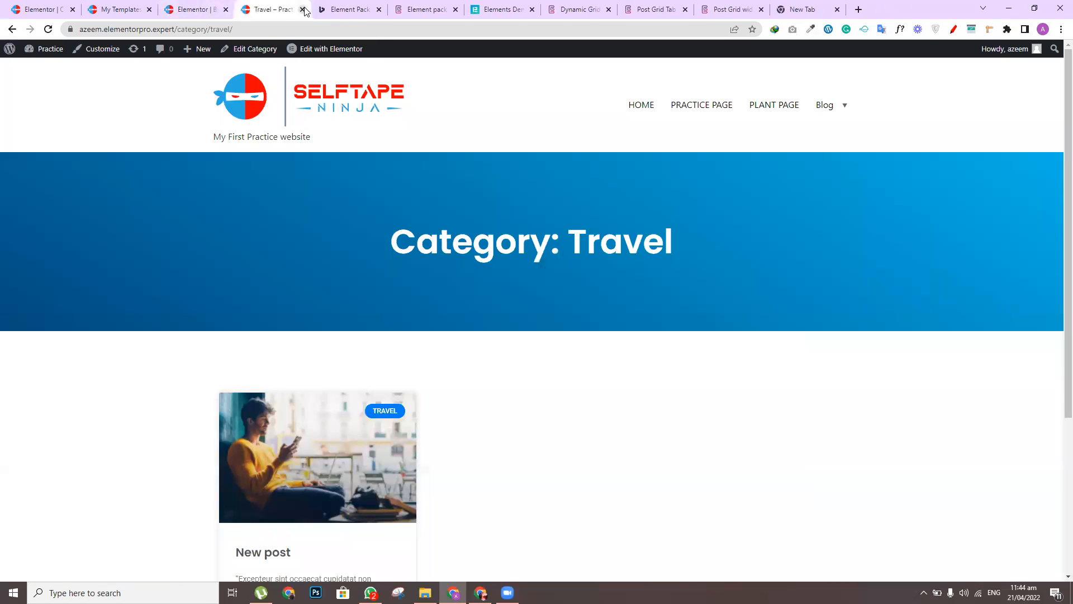
Set the width of the inner section holding the Blog heading and search form to 800 and update the template
click(202, 4)
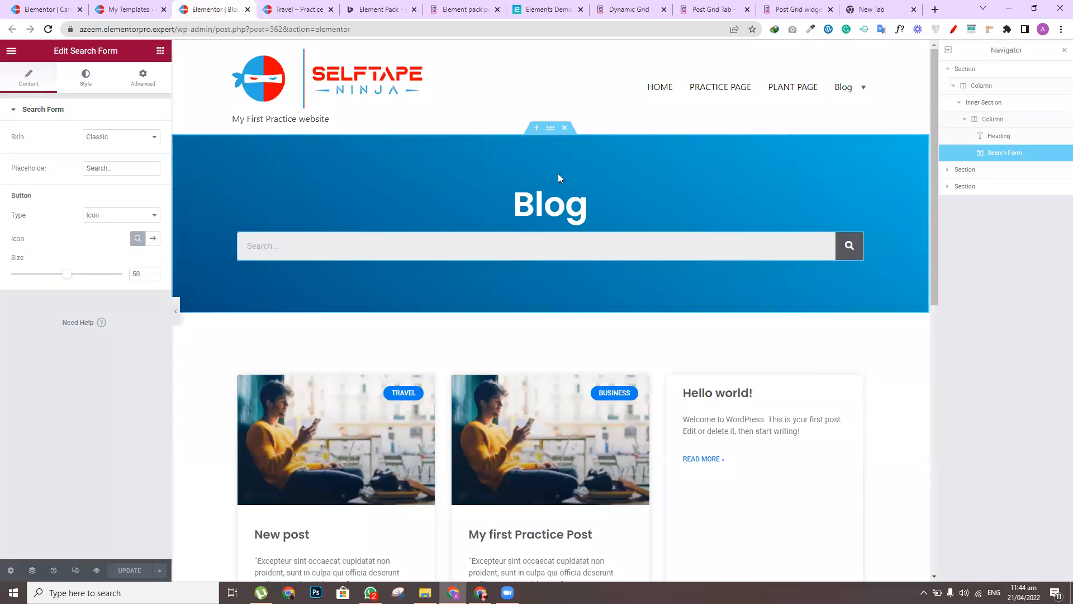
click(543, 176)
click(147, 169)
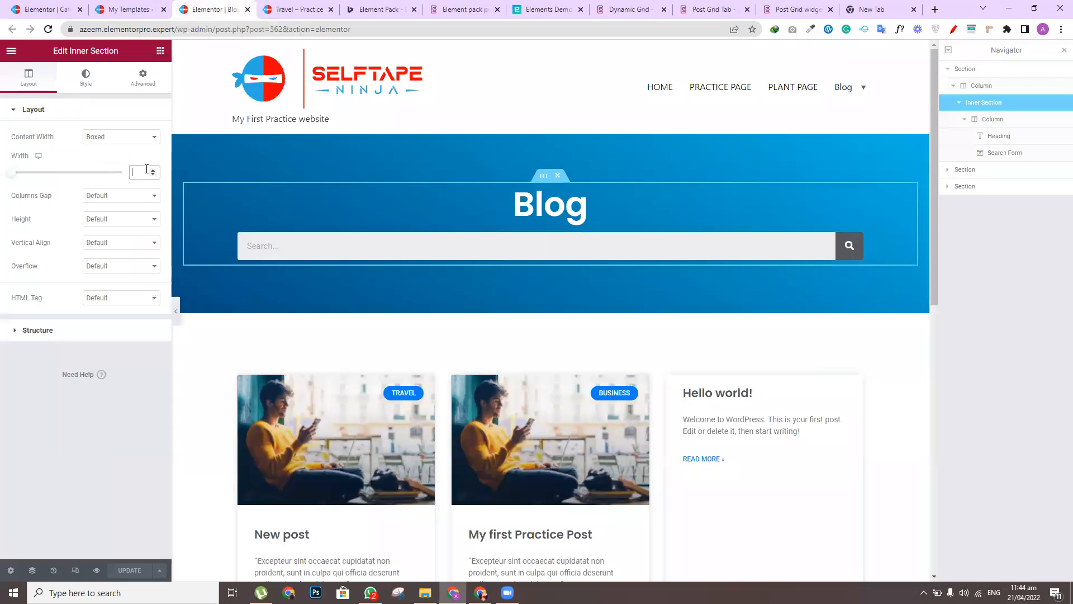
text(800)
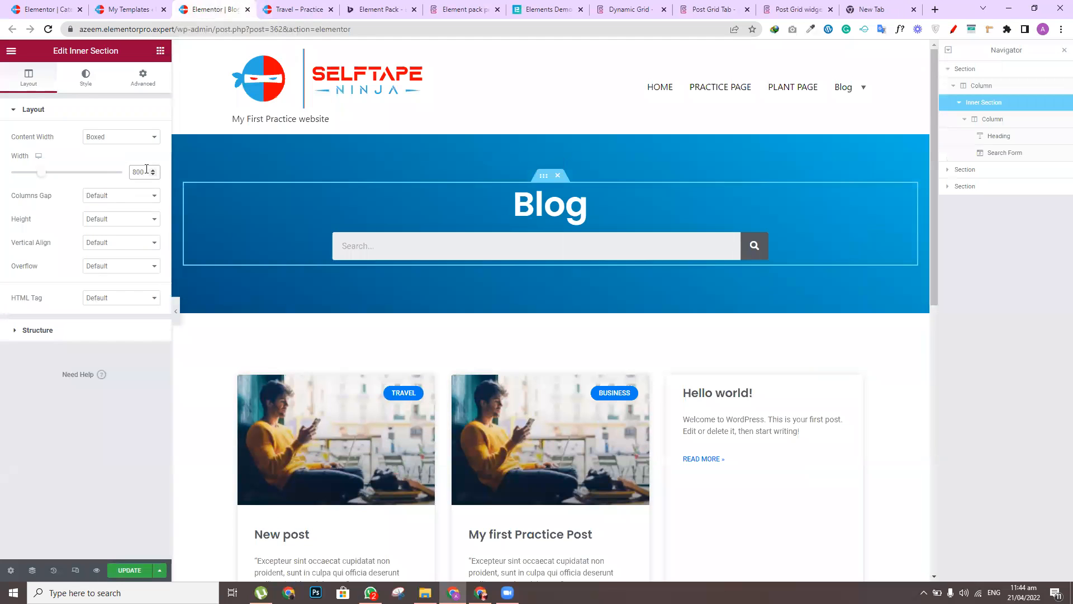
click(129, 570)
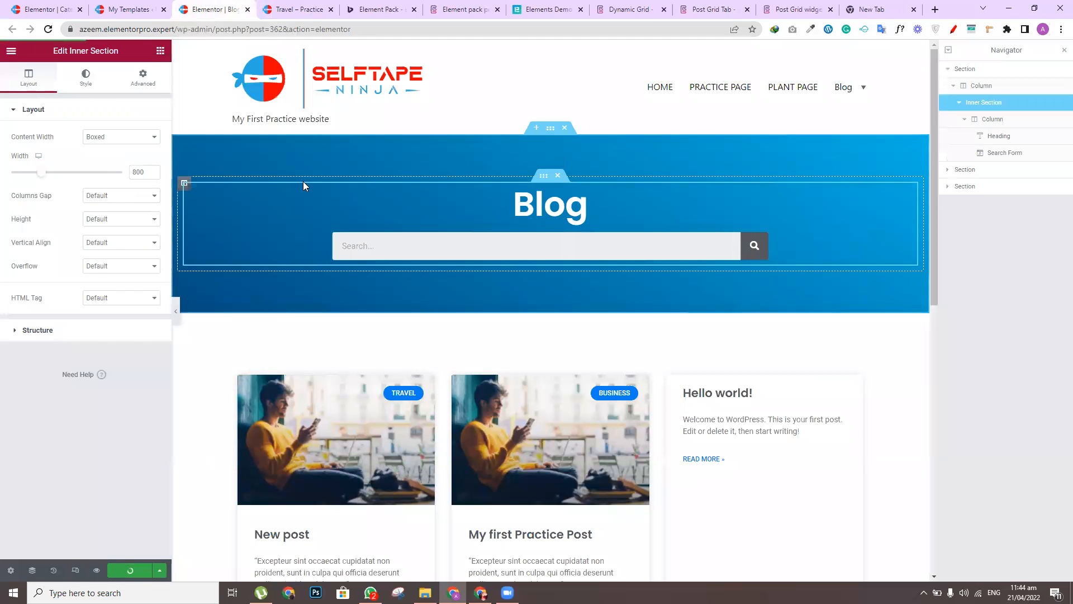
Create a new Archive template named "Search result" from the saved templates list and dismiss the block library
click(125, 11)
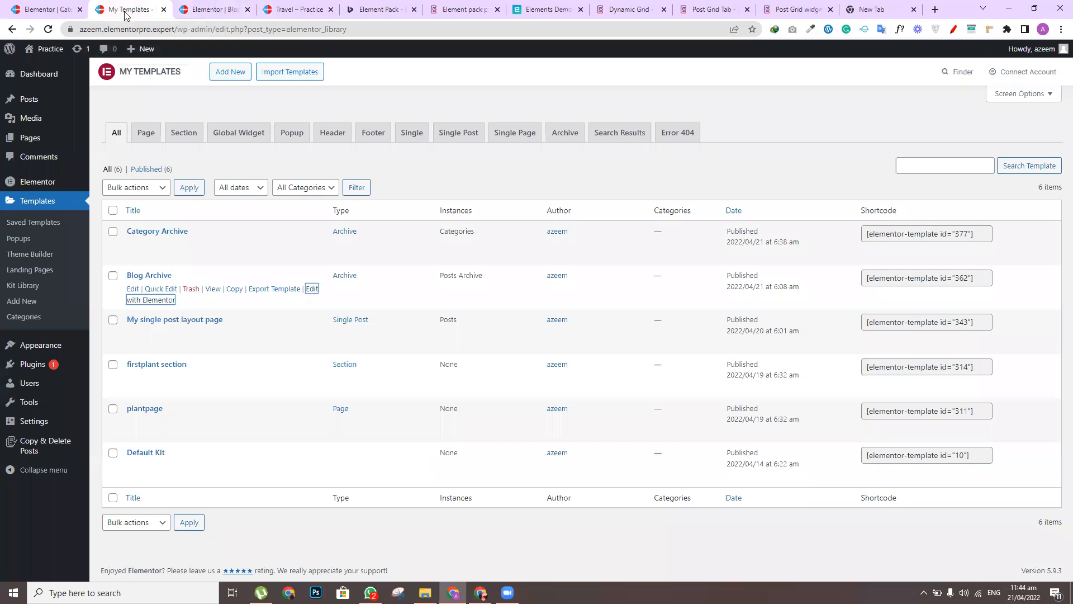
click(236, 76)
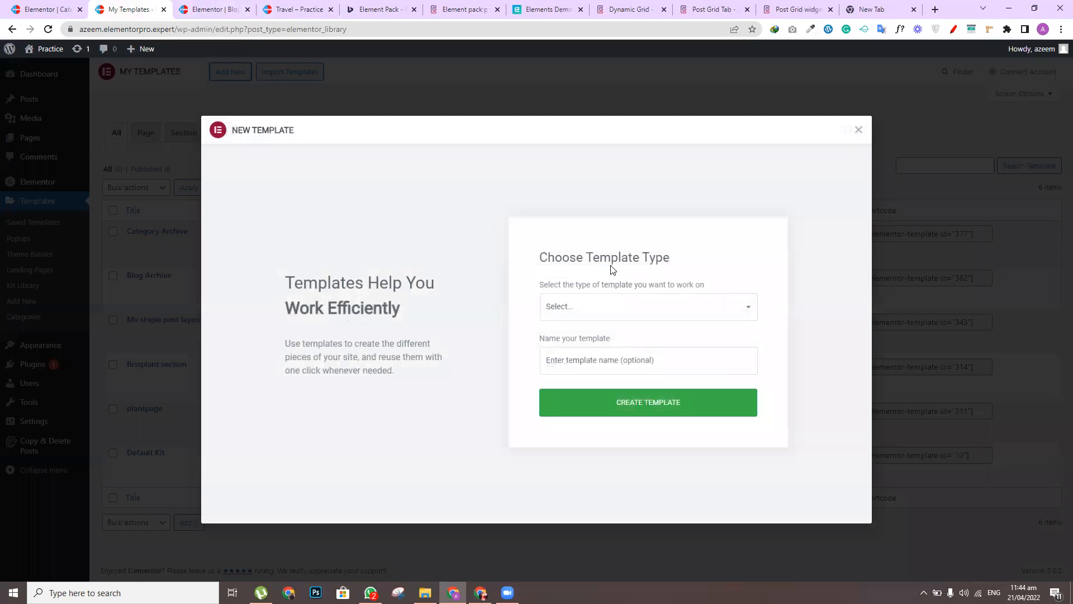
click(615, 314)
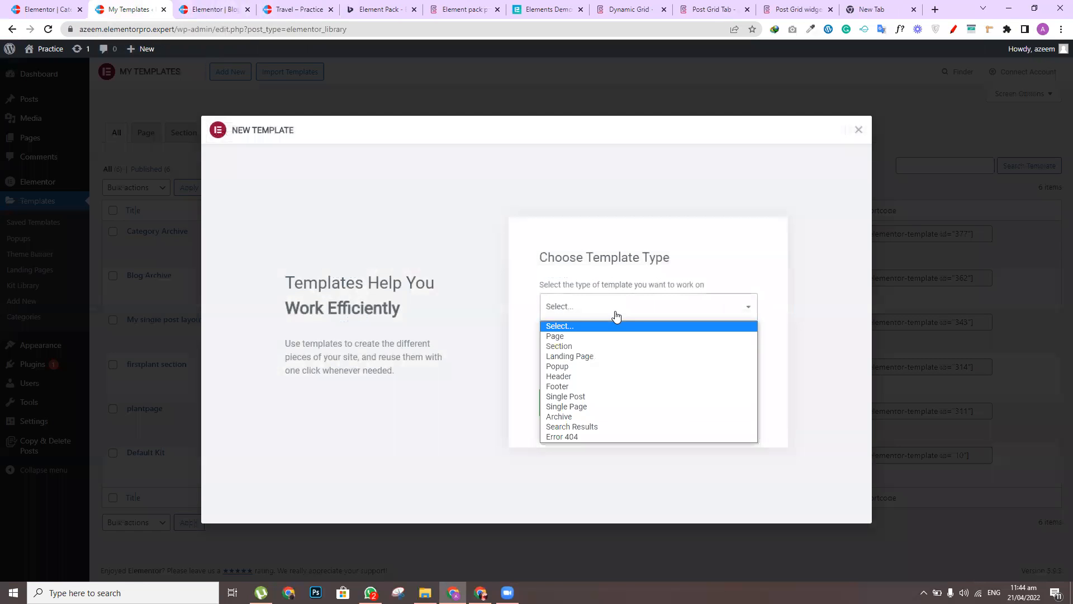
click(581, 416)
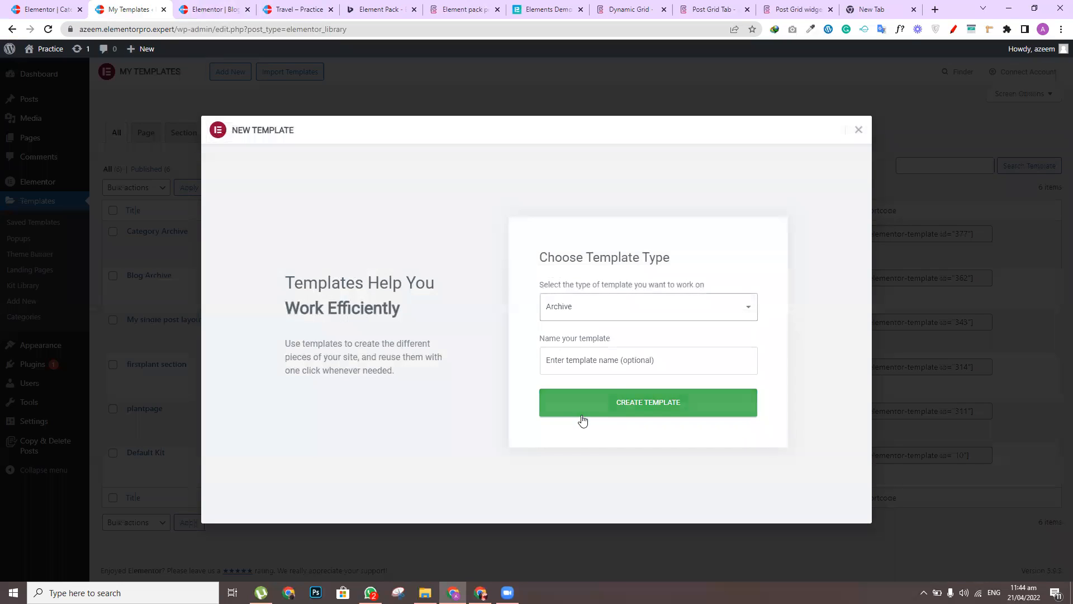
click(616, 362)
text(Search result)
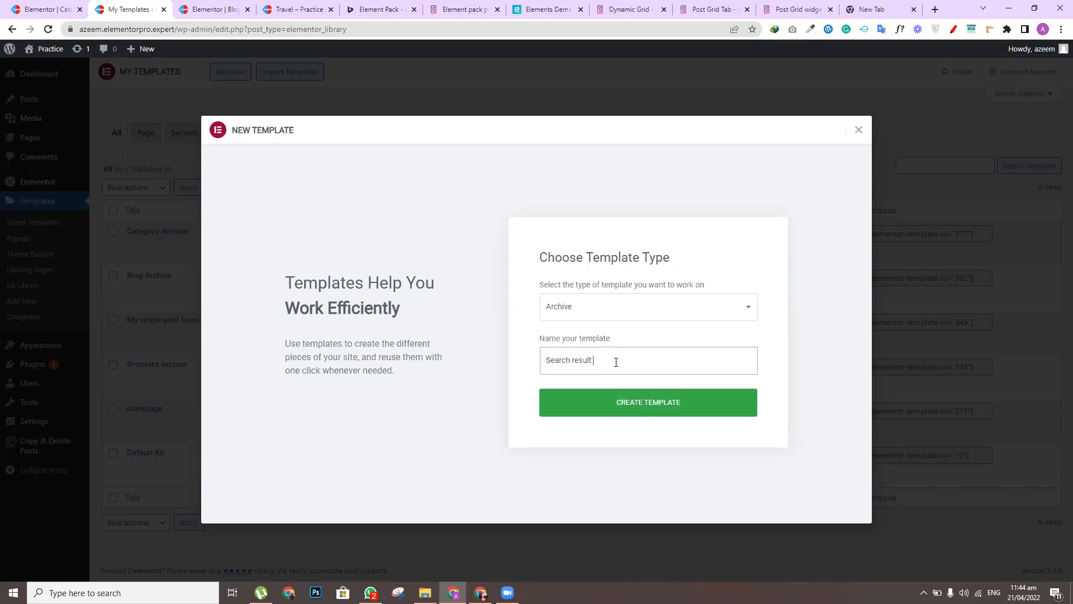
click(643, 406)
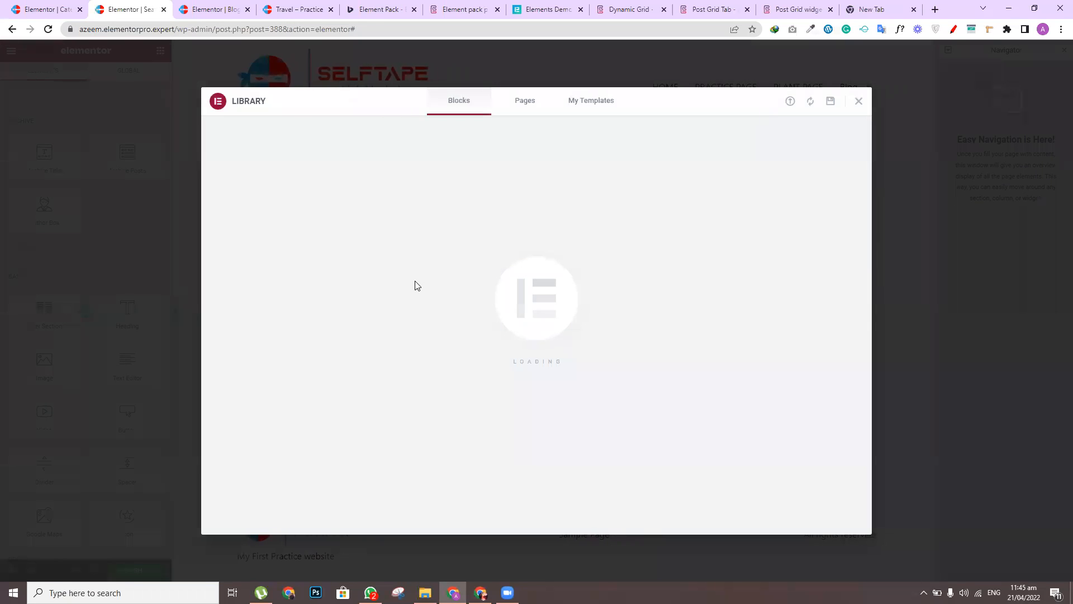
click(858, 103)
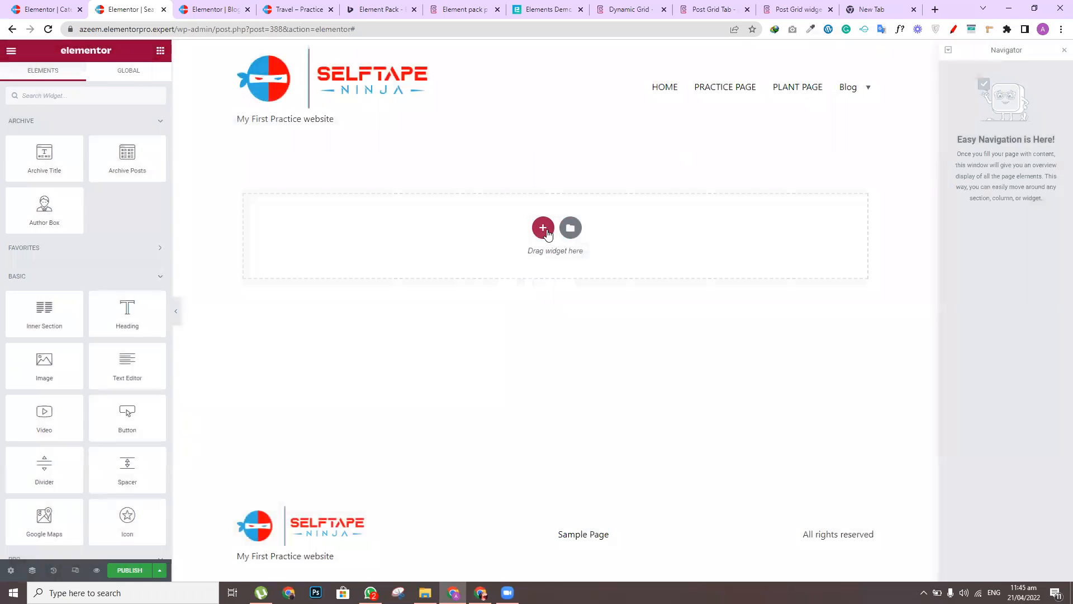
Copy the blue Archives banner section from the Category Archive template and paste it into the Search result template
click(70, 7)
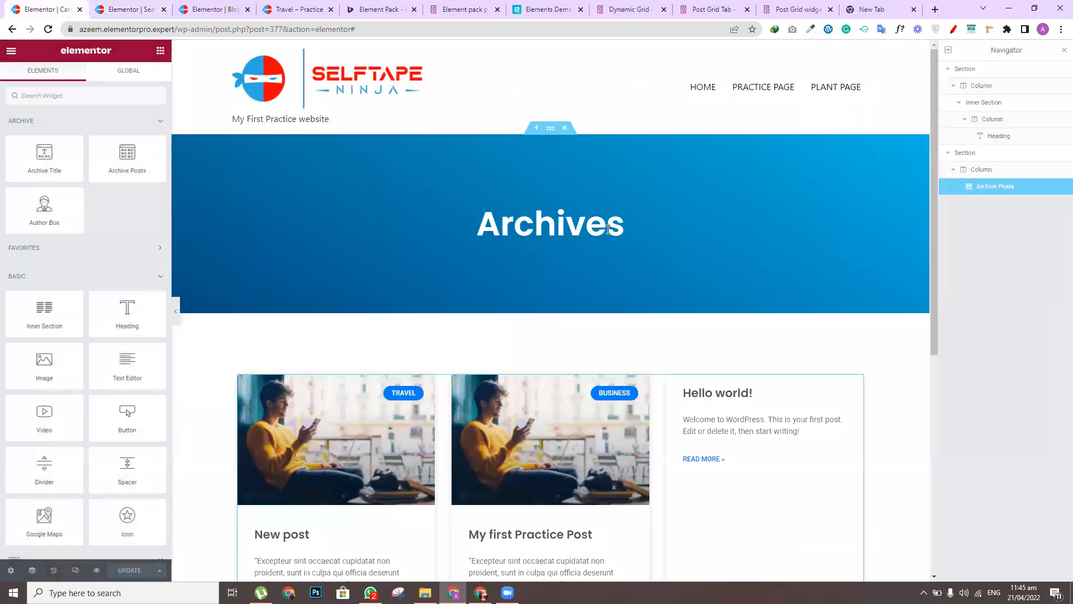
right_click(548, 129)
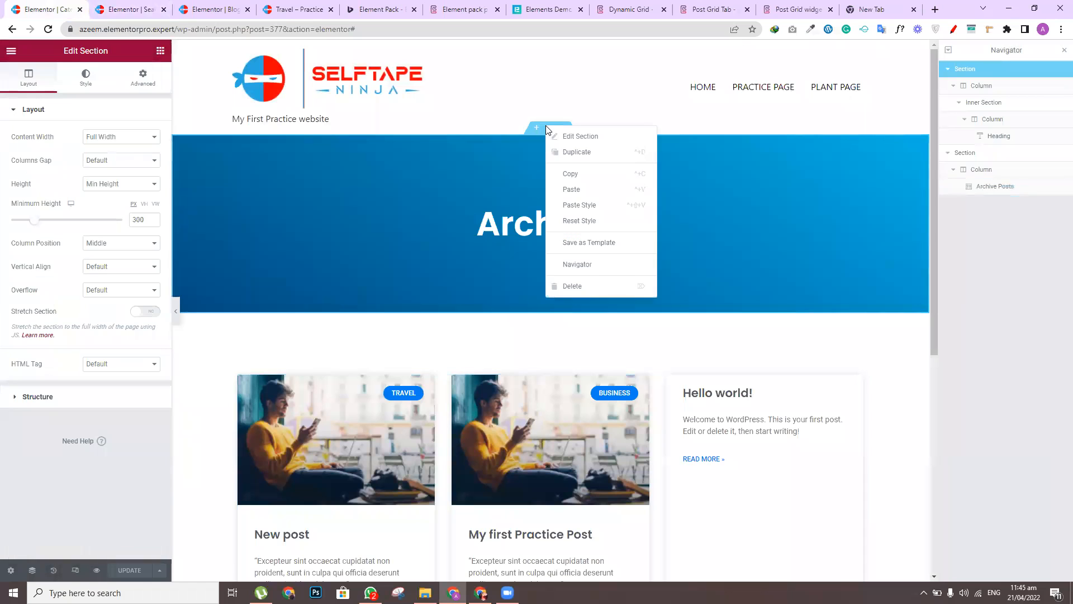
click(571, 176)
click(136, 7)
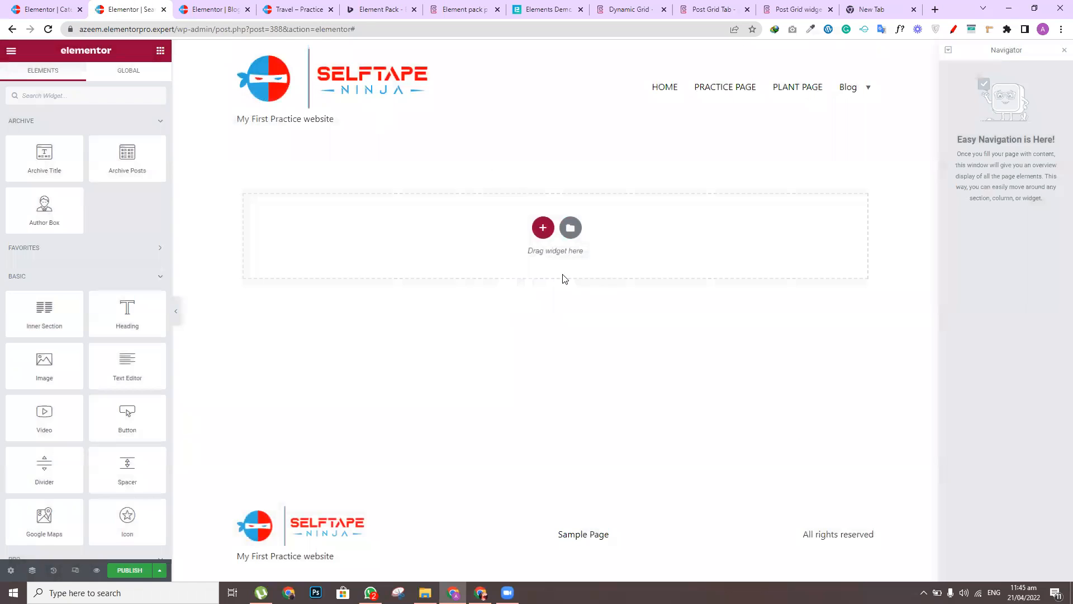
right_click(535, 248)
click(548, 255)
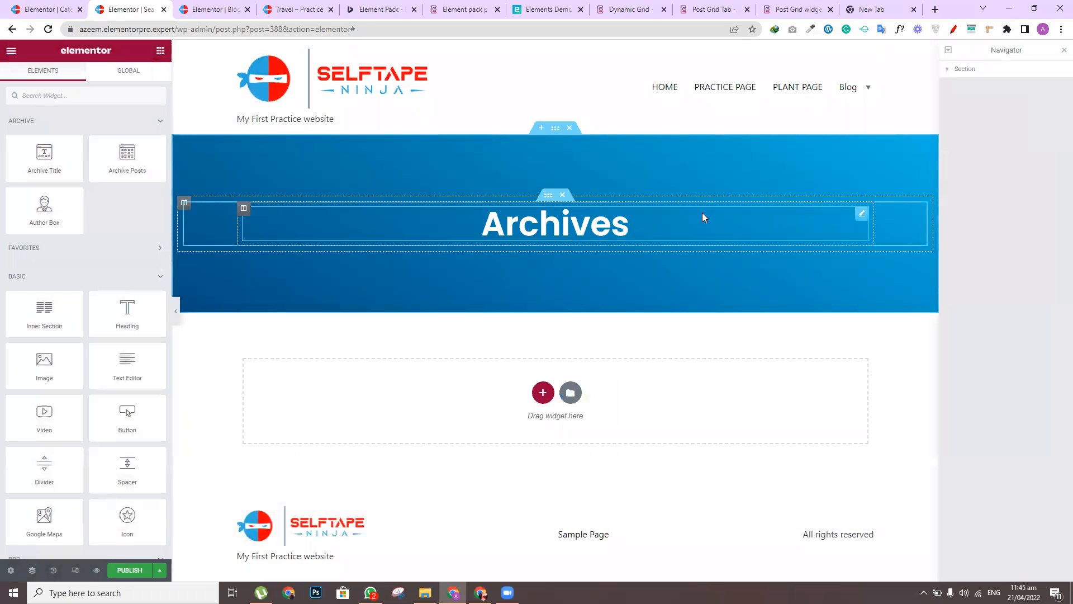
Set the Search result template to preview its dynamic content as Search Results
click(11, 571)
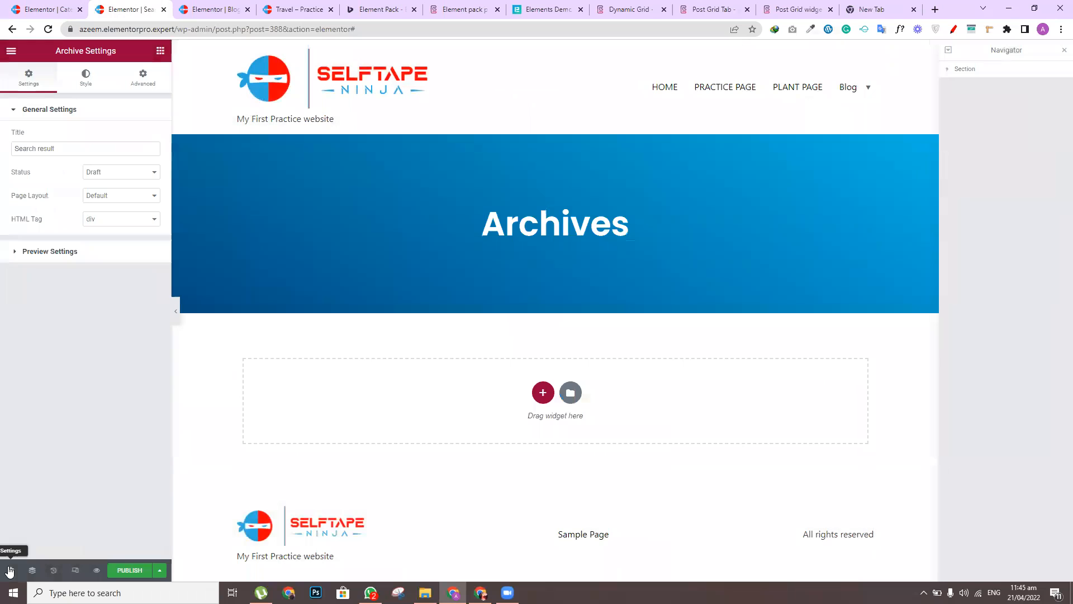
click(64, 251)
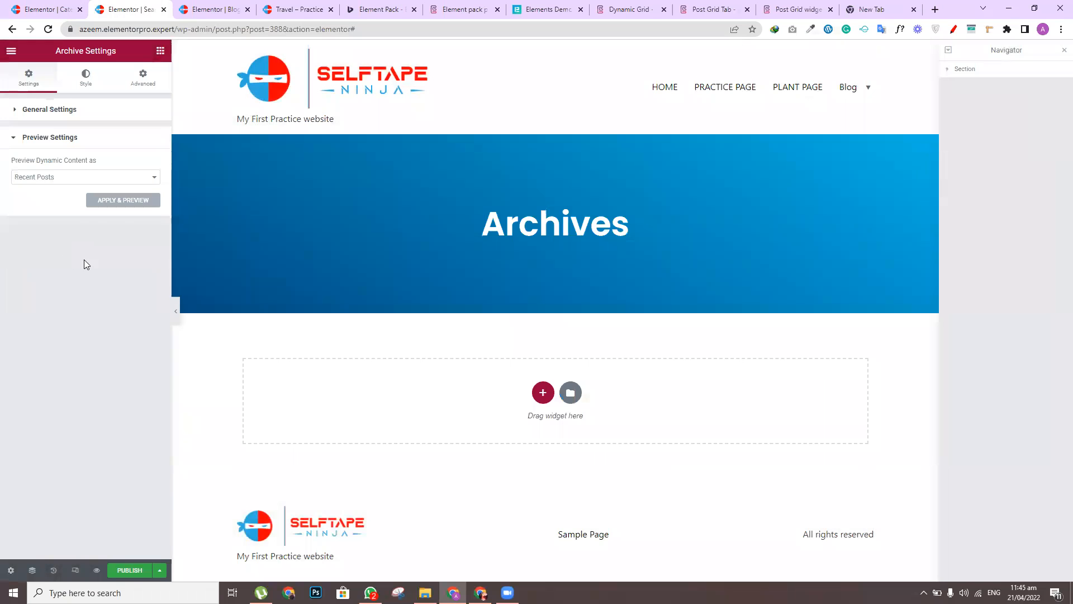
click(91, 177)
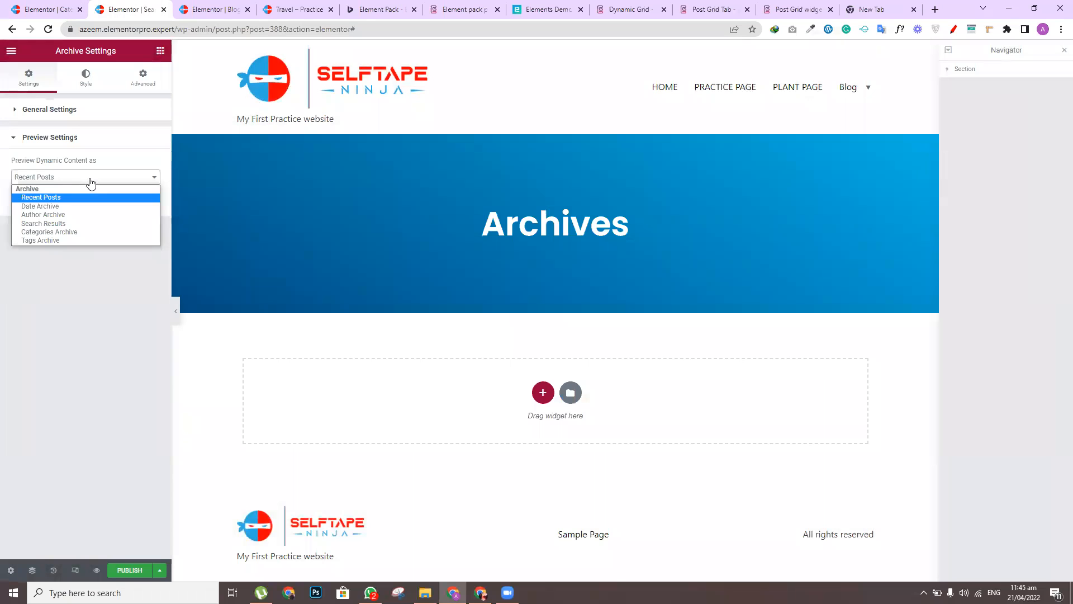
click(65, 224)
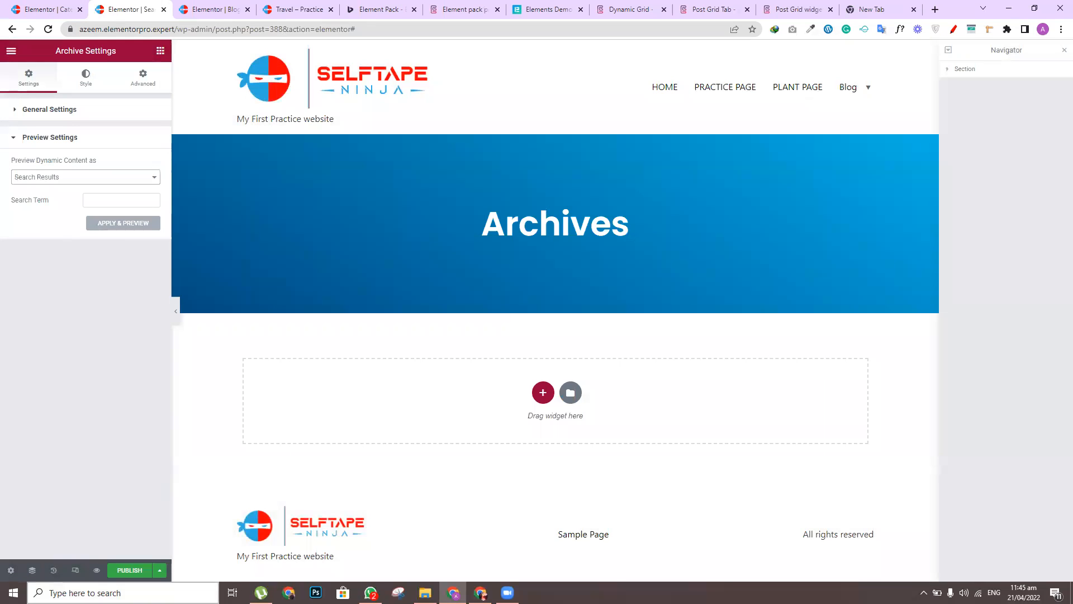
Publish the template with a display condition that includes Search Results
click(125, 569)
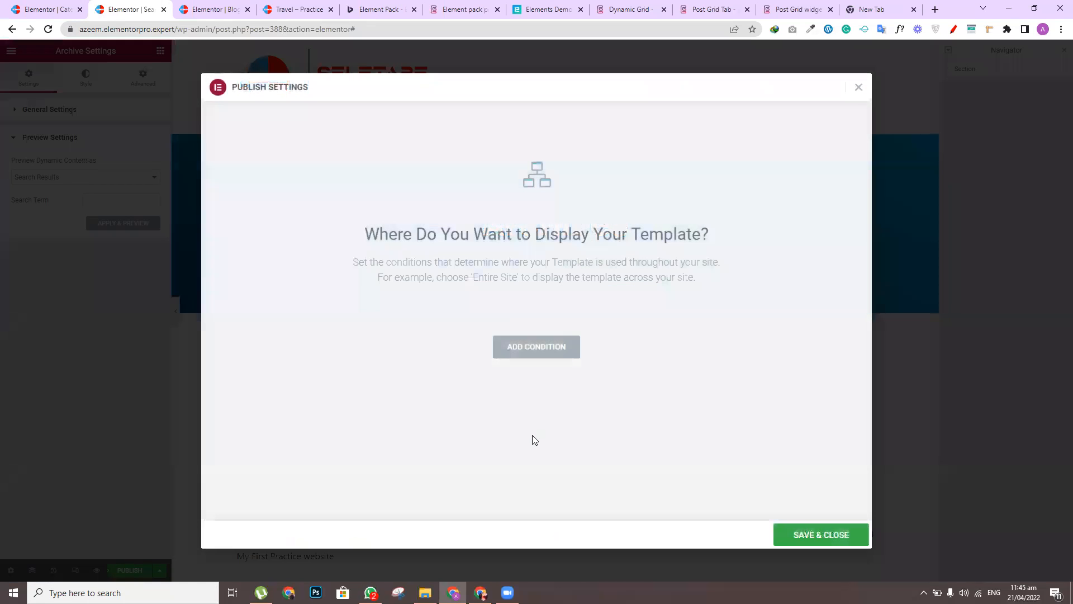
click(540, 351)
click(490, 334)
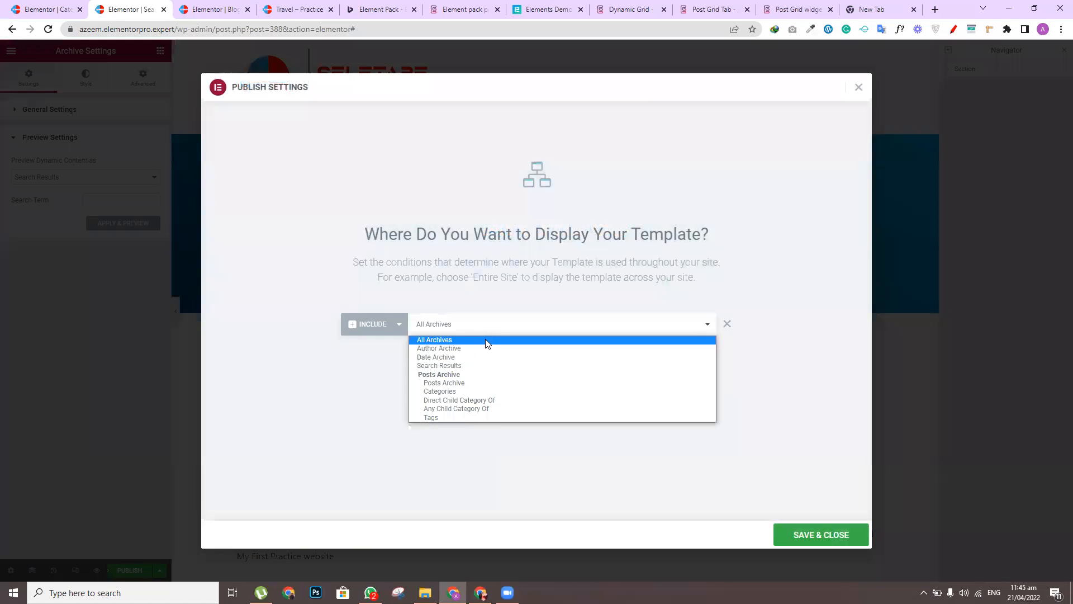
click(452, 365)
click(822, 534)
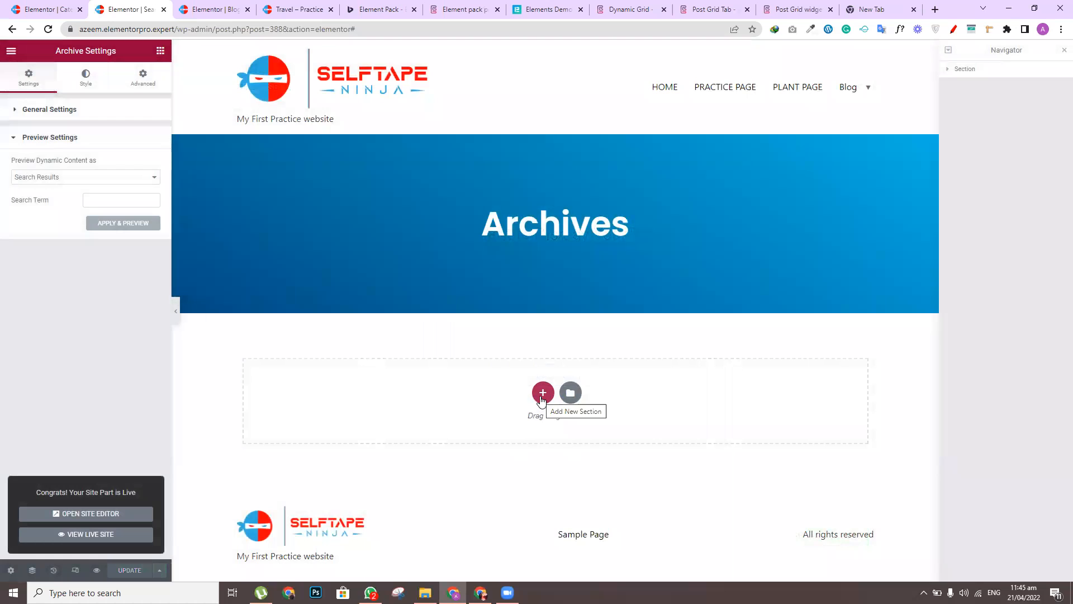
Review the published template's display conditions and close them without changes
click(160, 570)
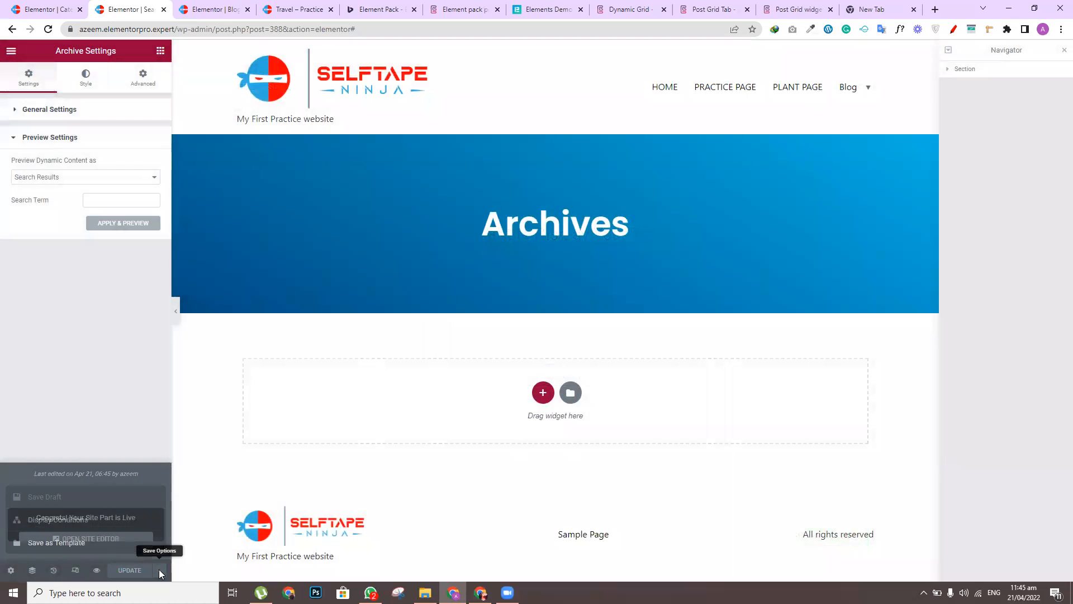
click(129, 530)
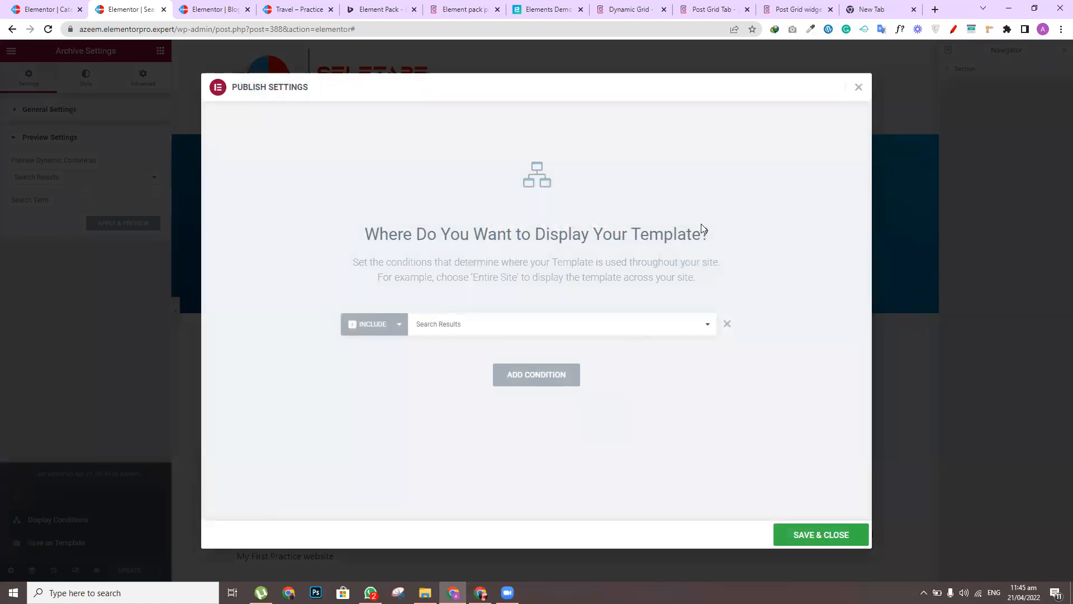
click(858, 86)
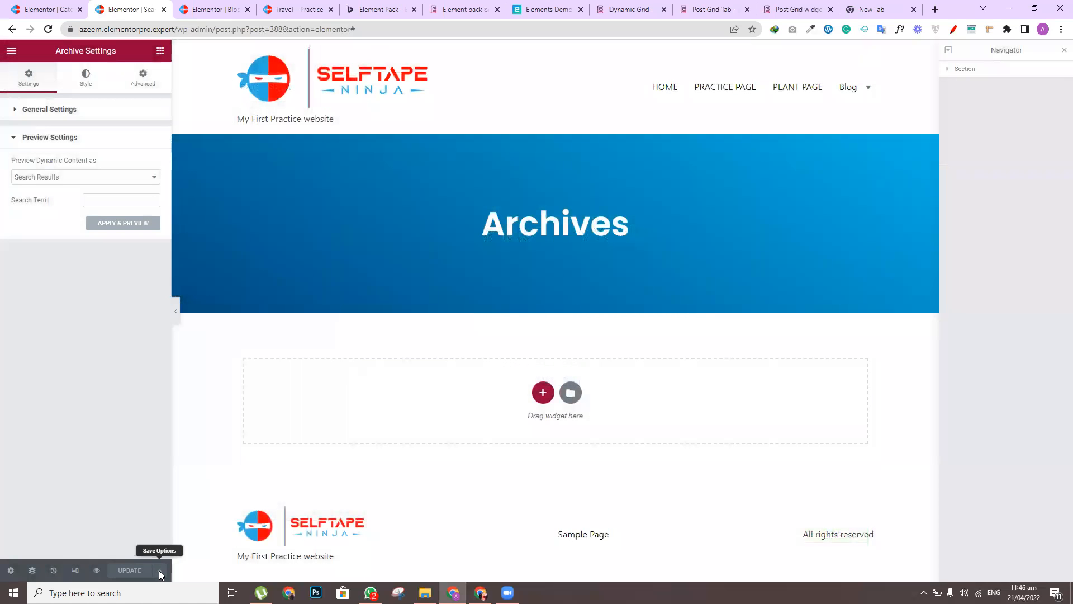
click(159, 571)
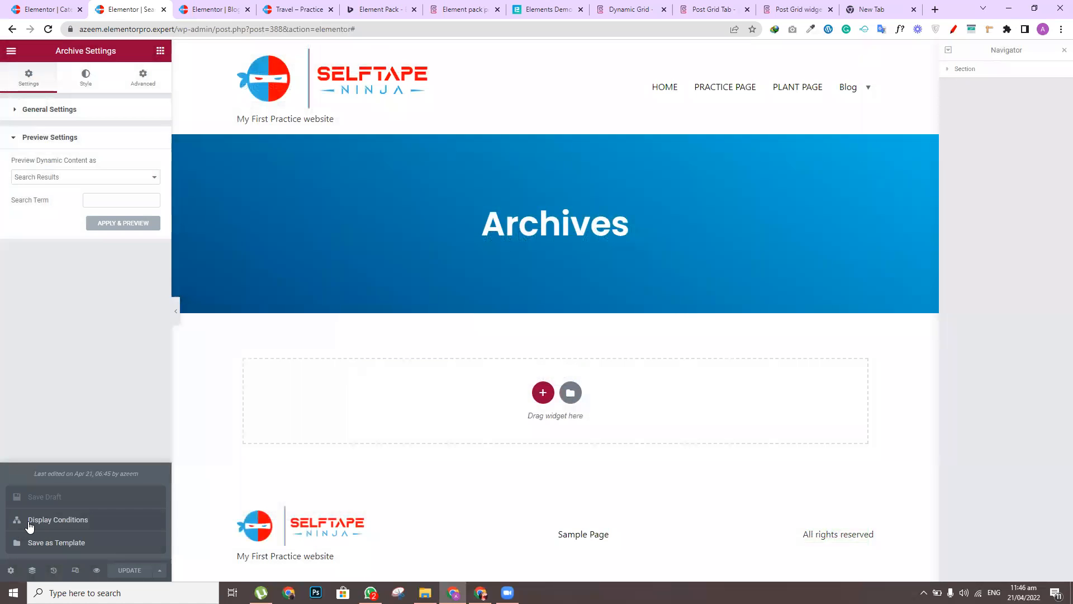
click(54, 520)
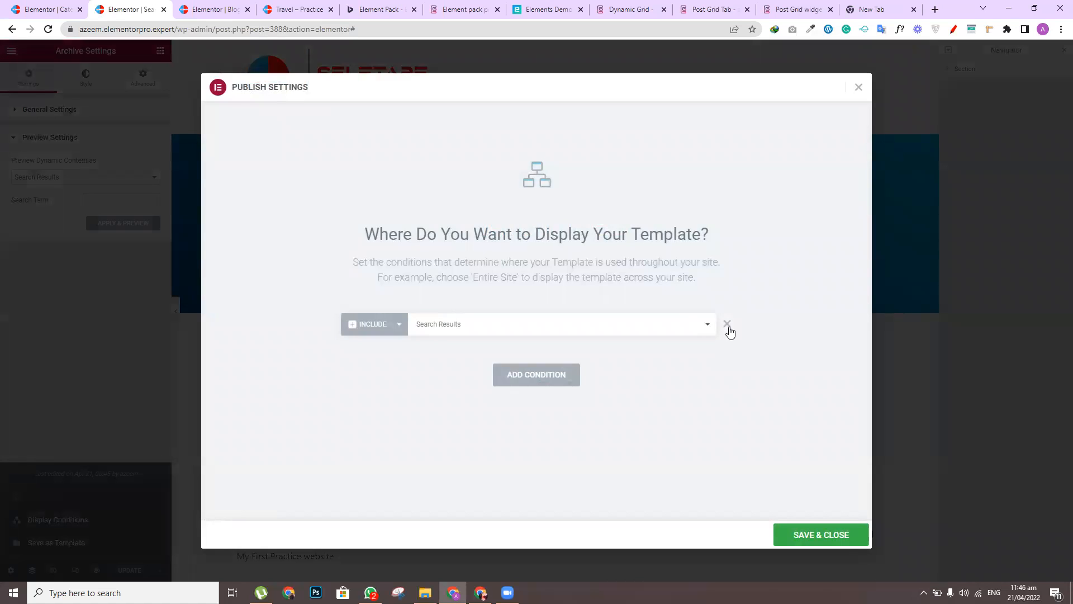
click(659, 329)
click(659, 330)
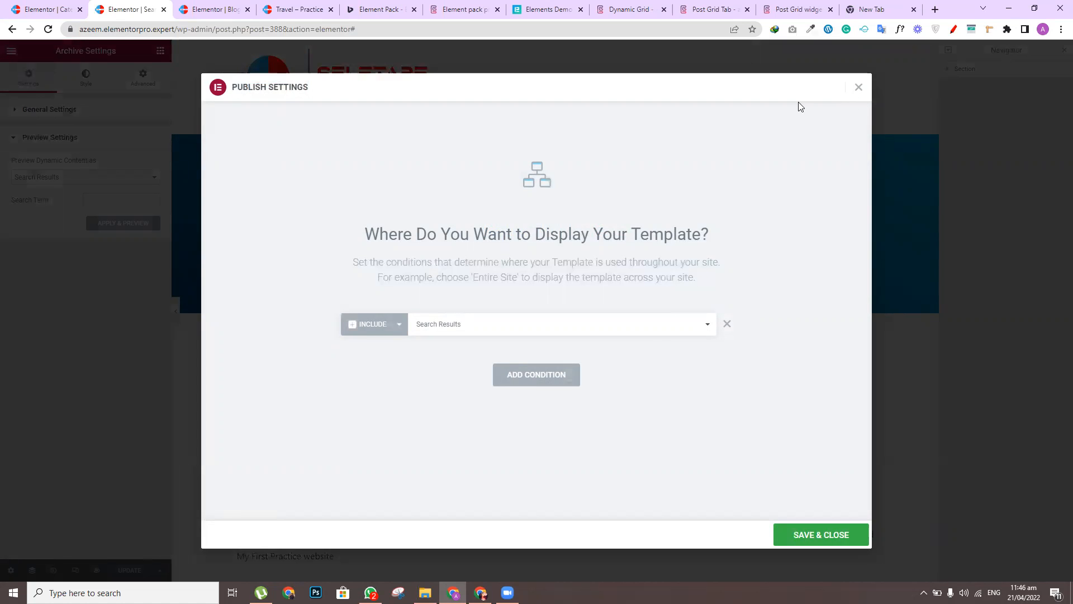
click(858, 87)
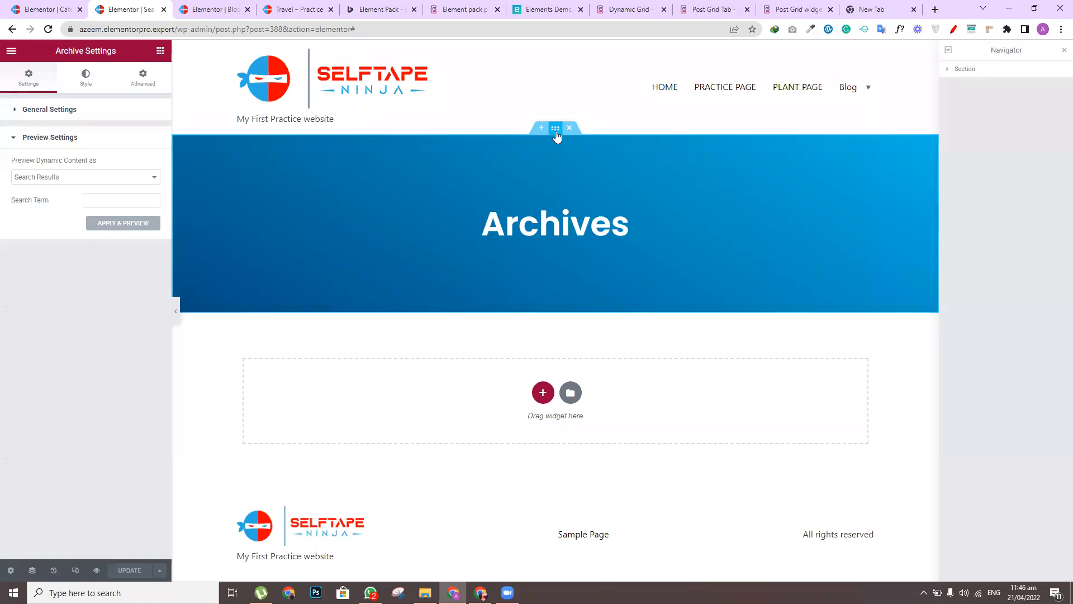
Set the second gradient color of the Search result template's banner section to black (#000000) and update the template
click(556, 132)
click(87, 78)
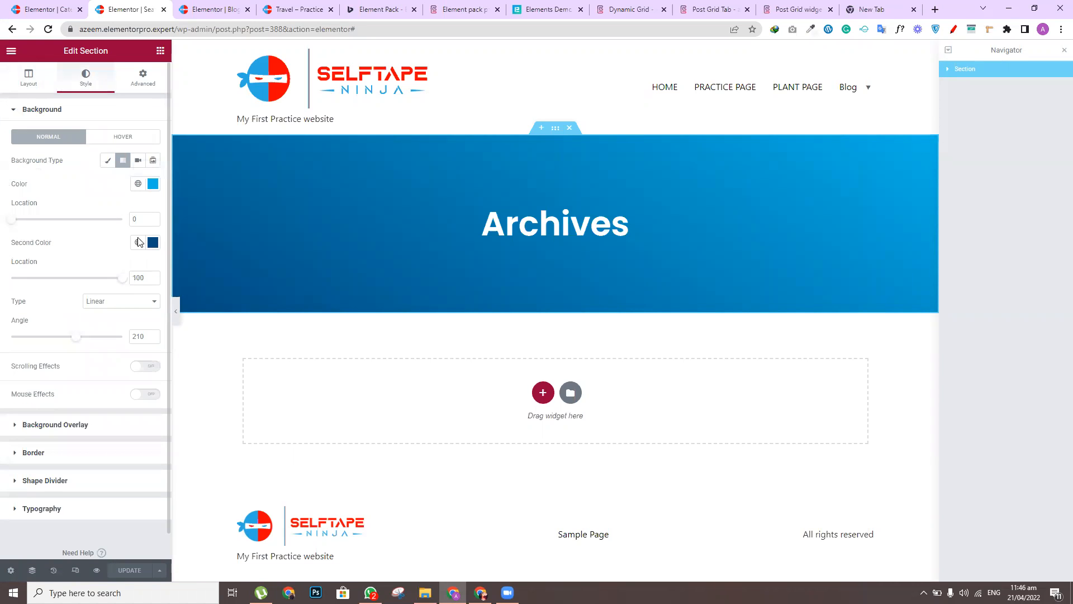
click(153, 243)
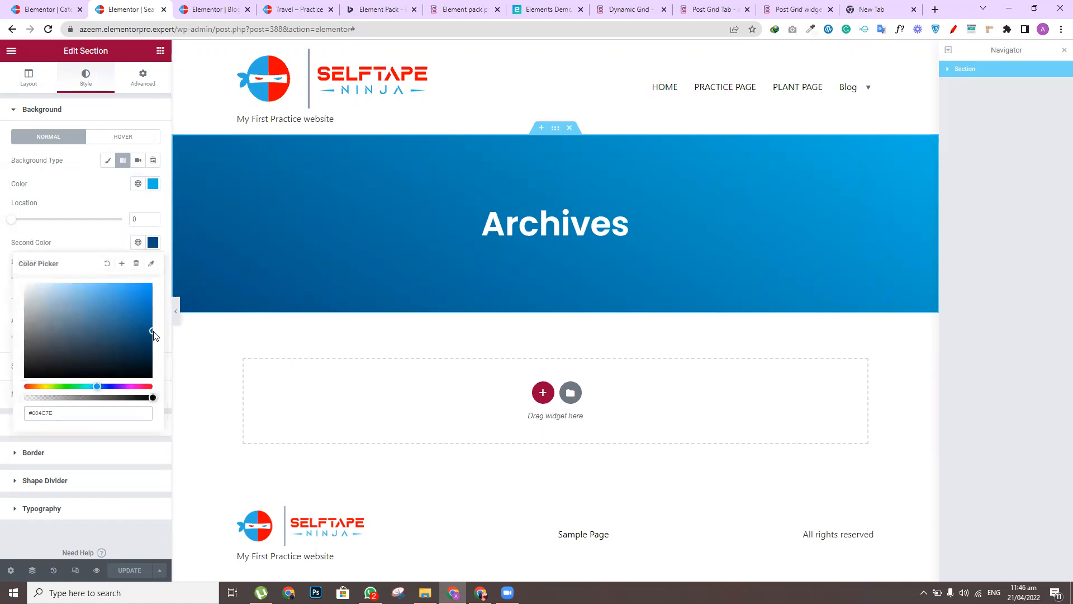
mouse_move(149, 334)
mouse_down()
mouse_move(139, 375)
mouse_move(151, 396)
mouse_up()
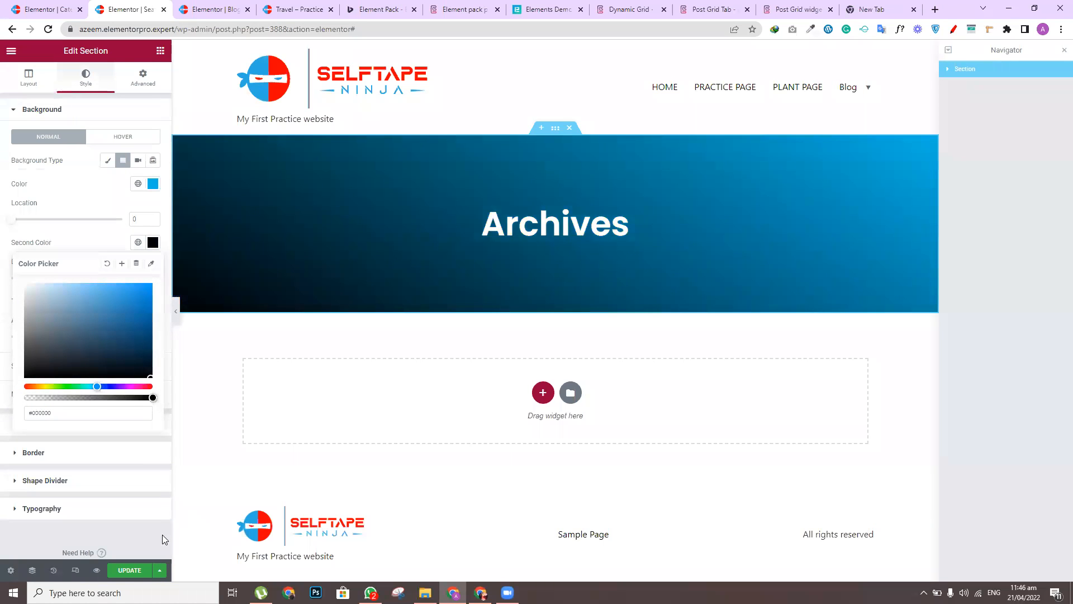
click(131, 570)
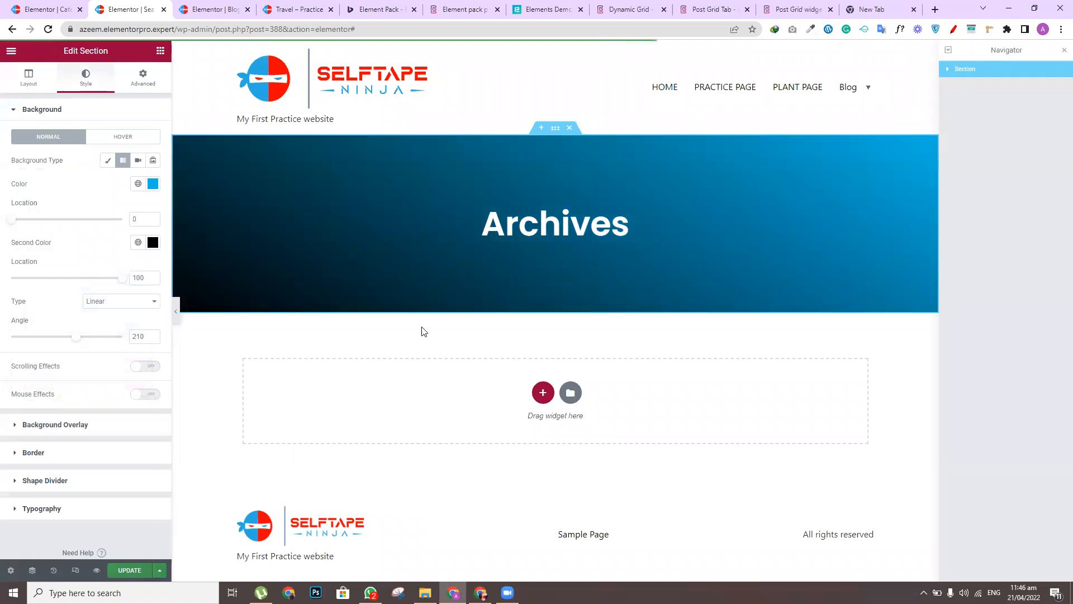
Open the live site's Blog page and search for "new" to check the search results template
click(296, 4)
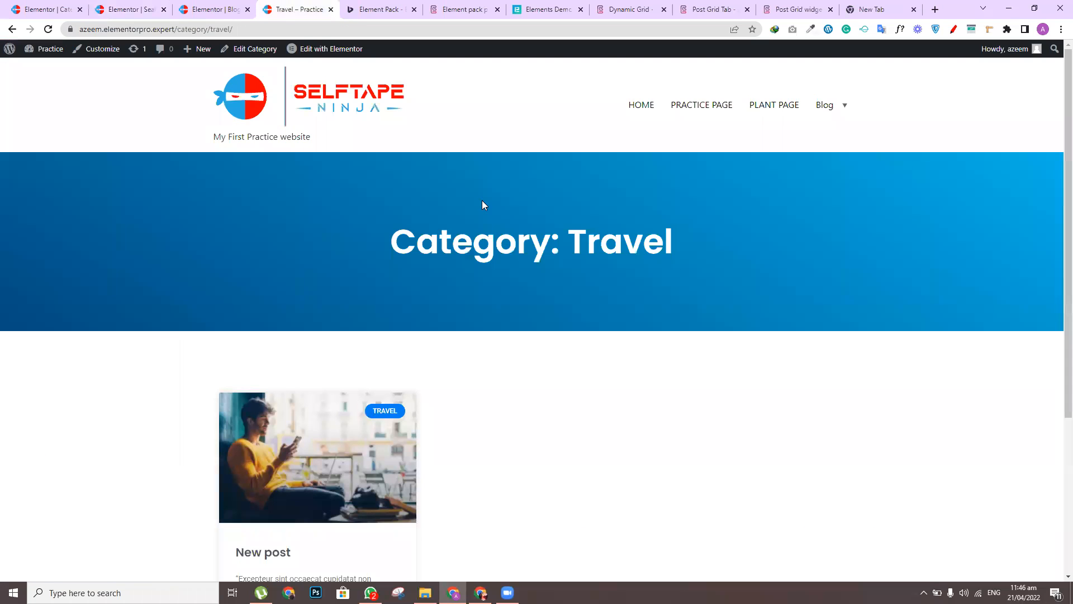
click(825, 104)
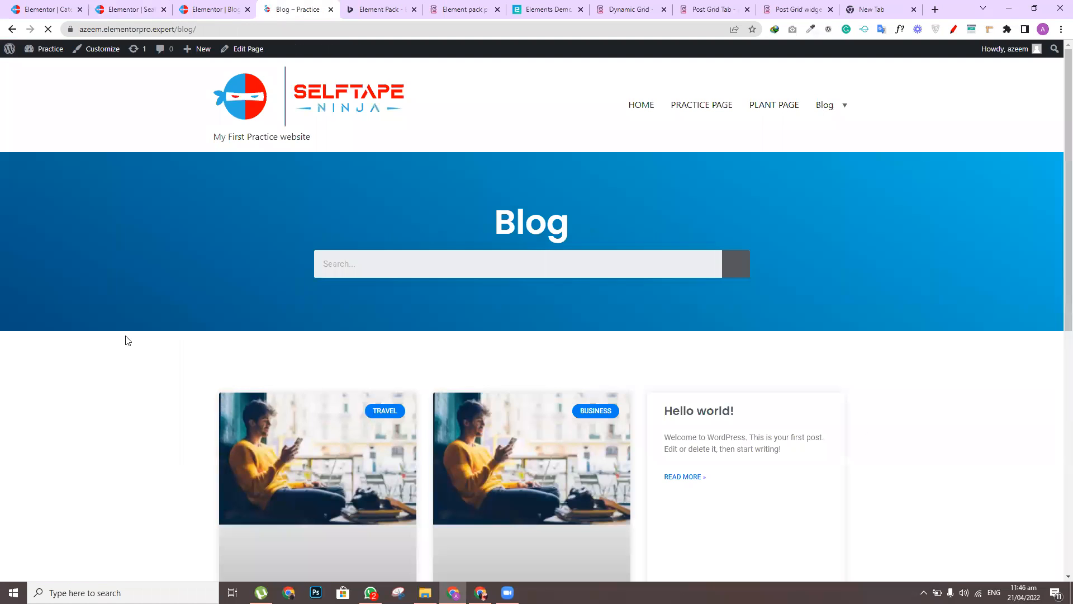
click(367, 262)
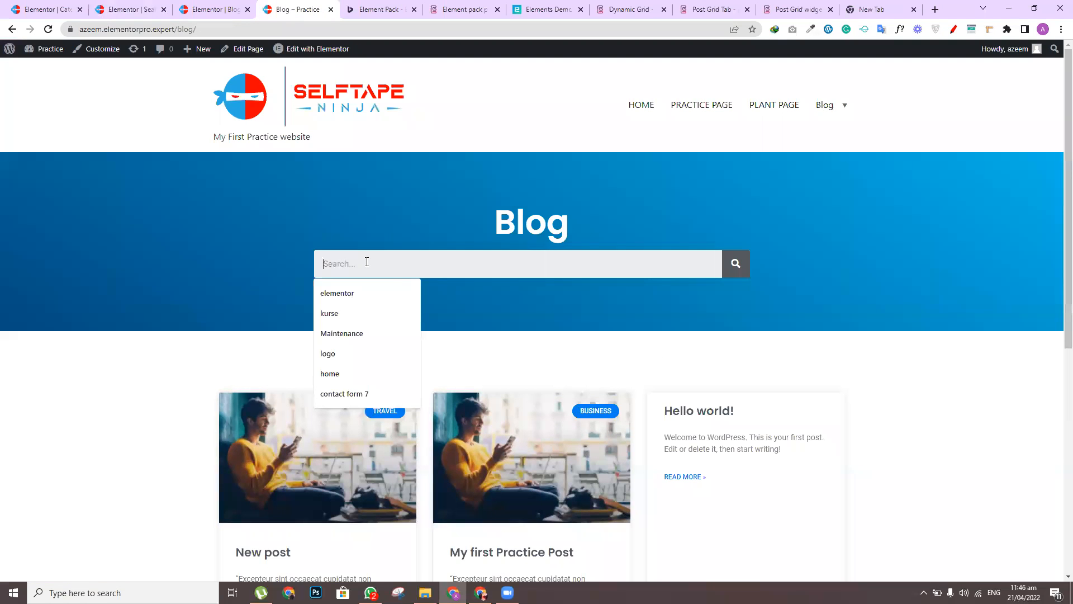
text(new)
key(Return)
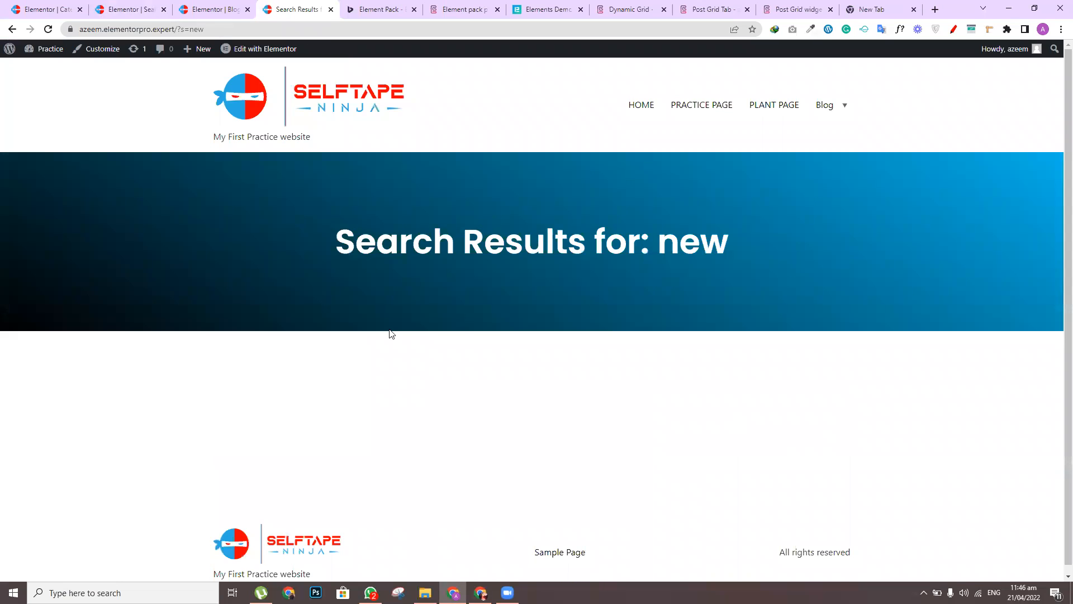
Return to the Blog page, search for "post" instead, and examine the results page
click(11, 29)
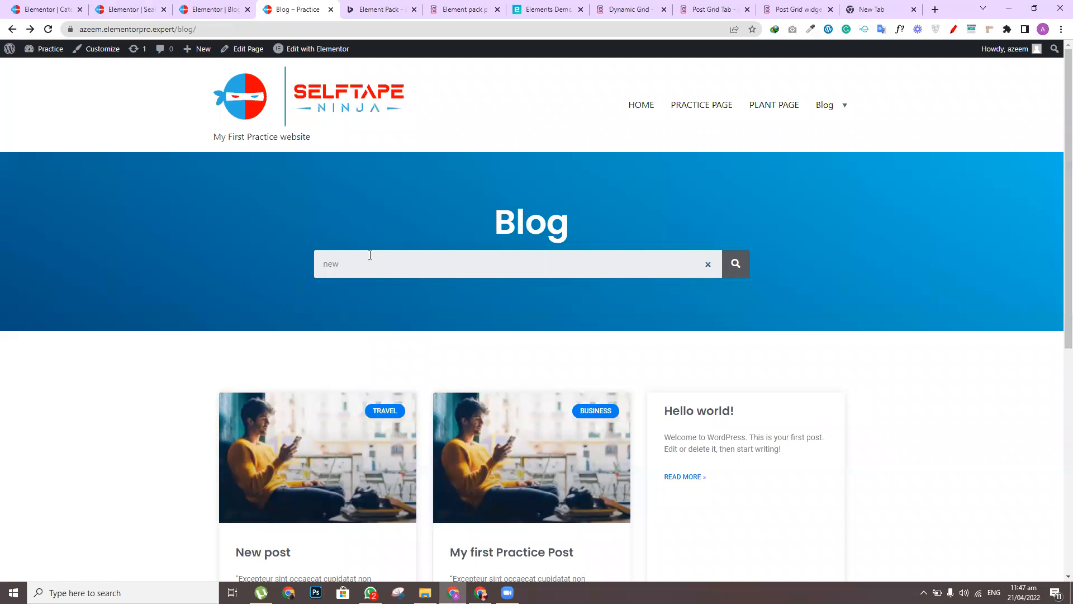
double_click(354, 258)
text(post)
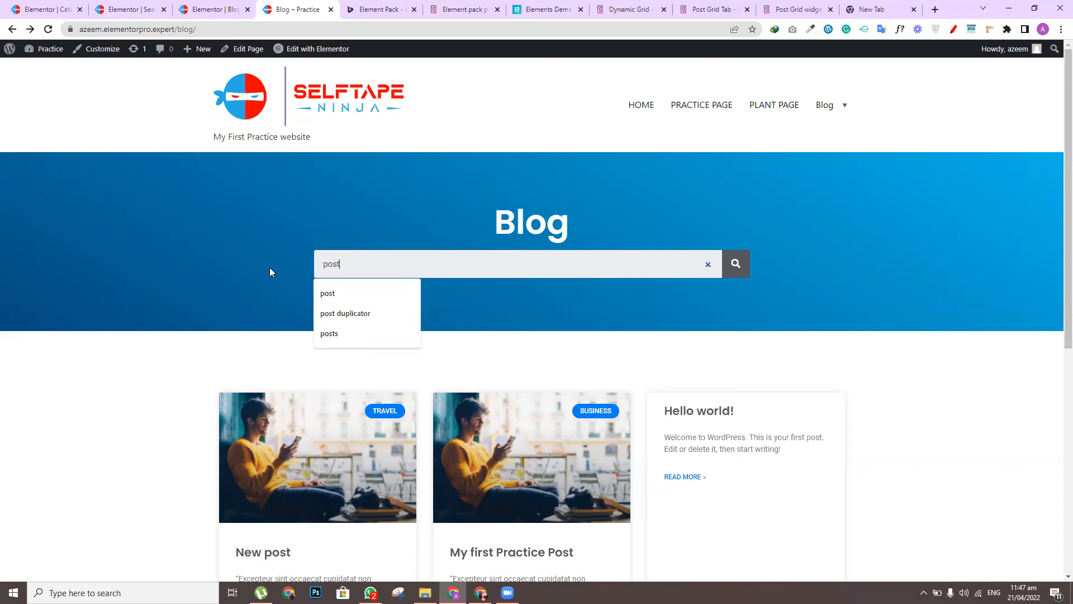
key(Return)
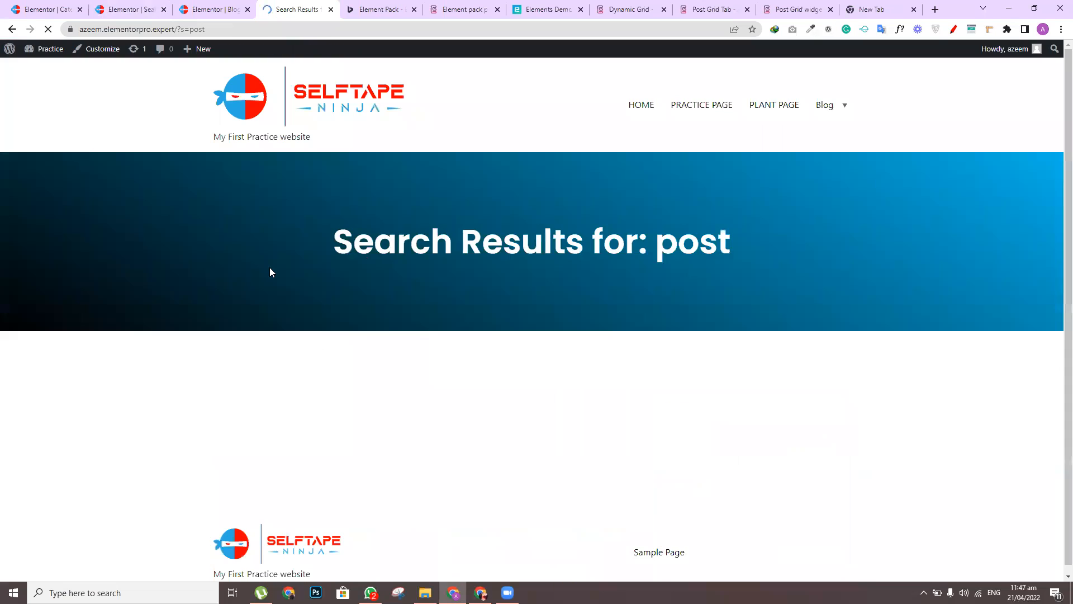
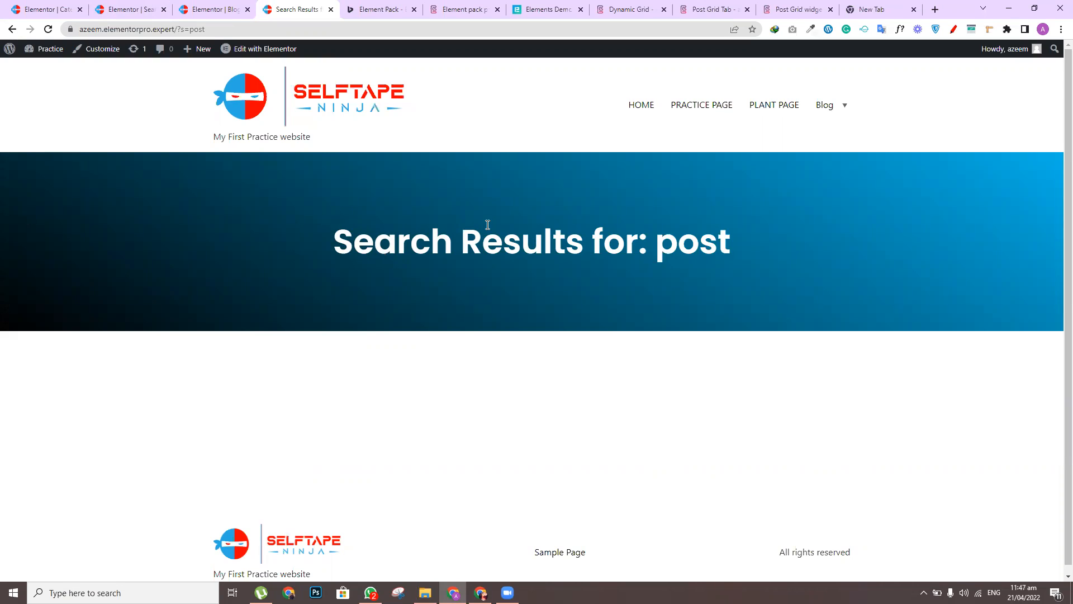
scroll(1055, 188, down, 1)
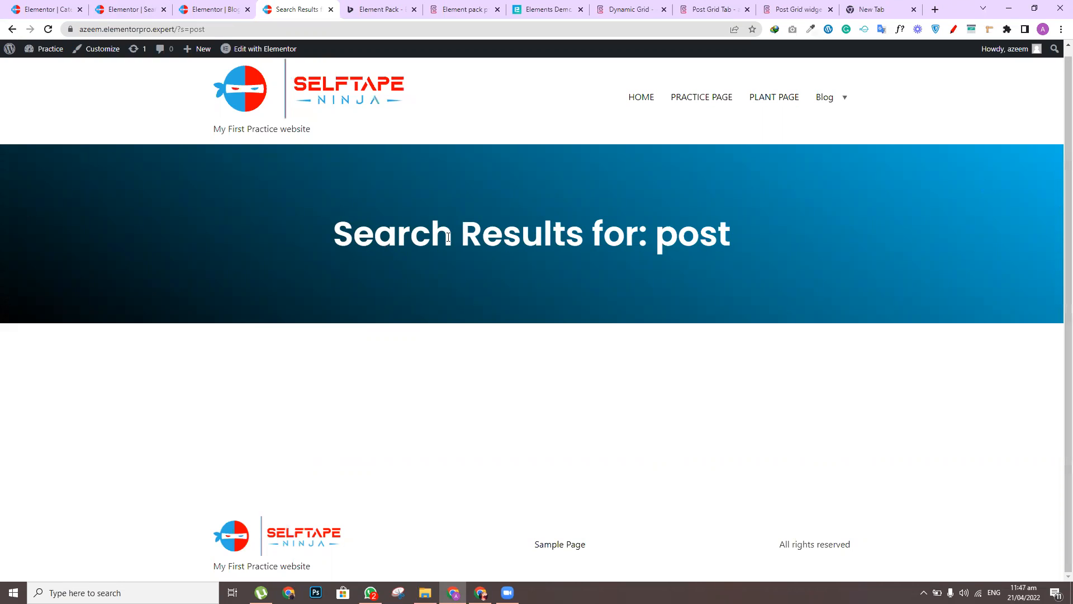
click(134, 8)
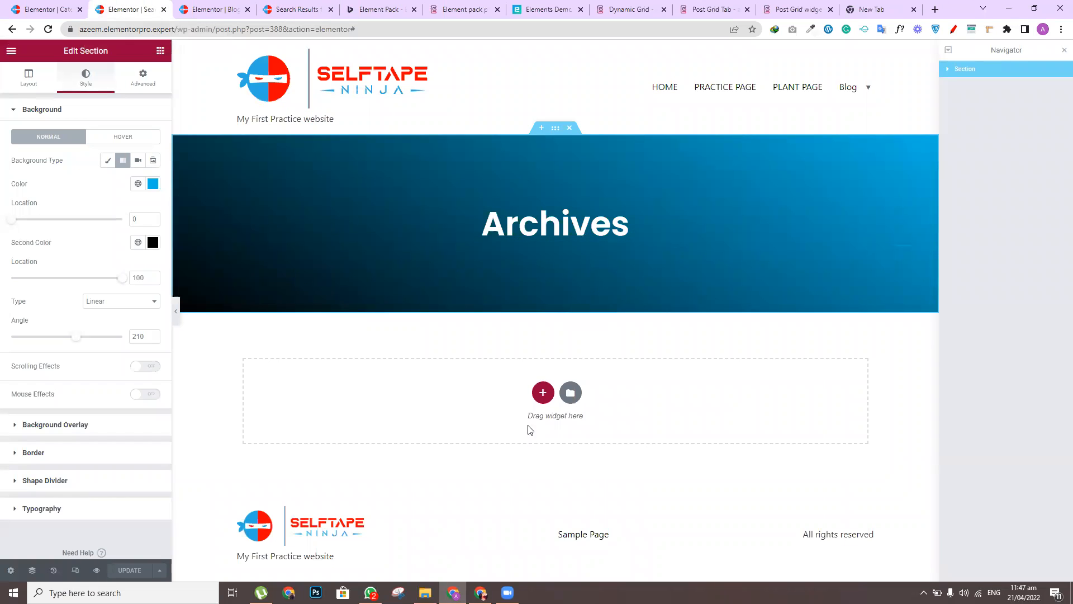
click(542, 393)
click(380, 431)
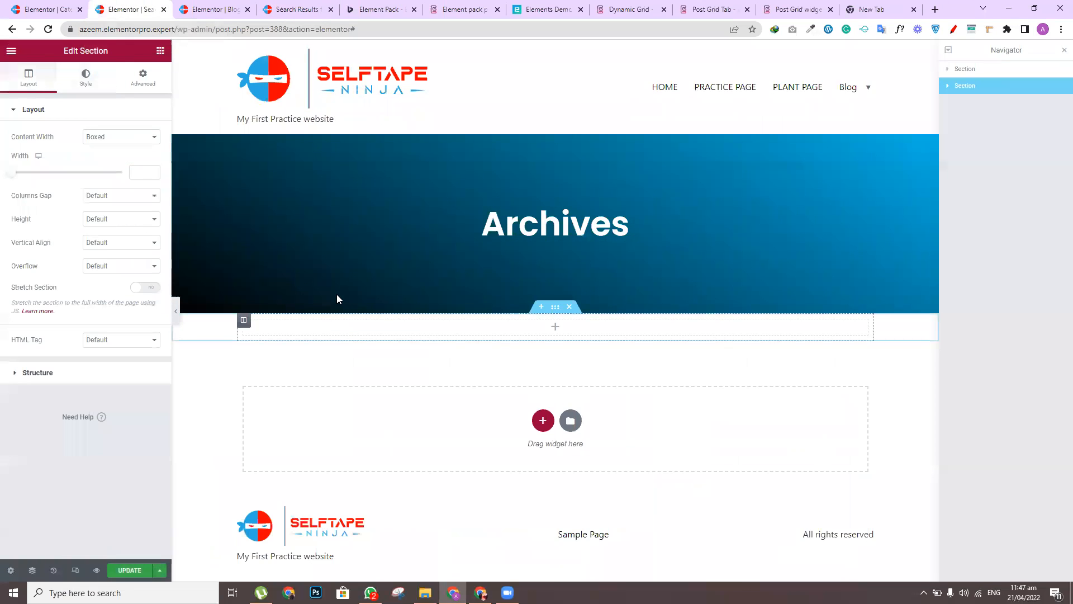
click(569, 306)
Copy the Archive Posts section from the Category Archive template, paste it below the Search result template's banner, and update the template
click(35, 5)
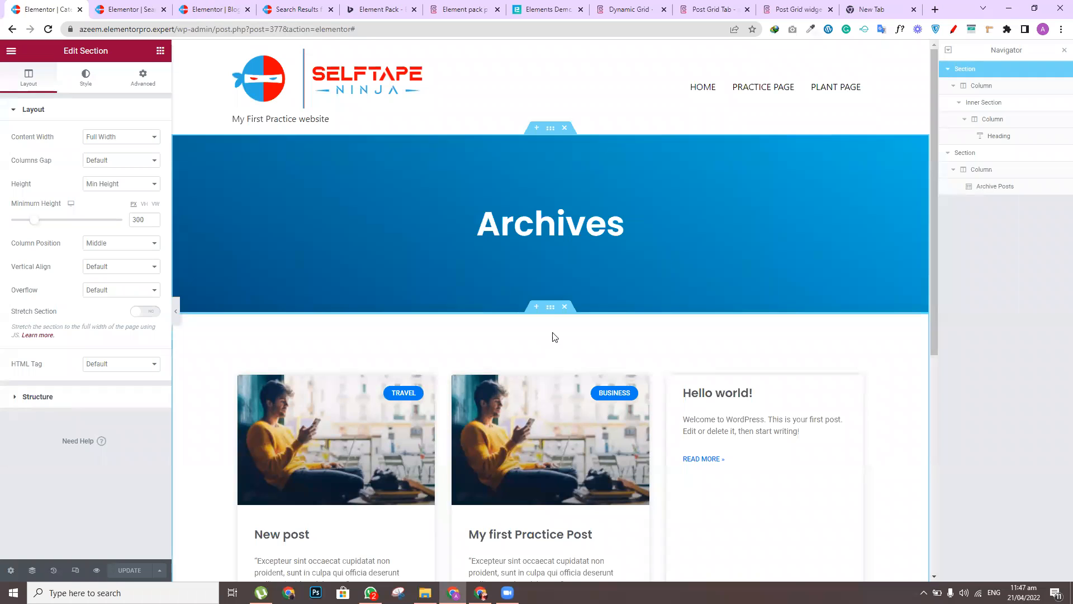
right_click(551, 306)
click(573, 354)
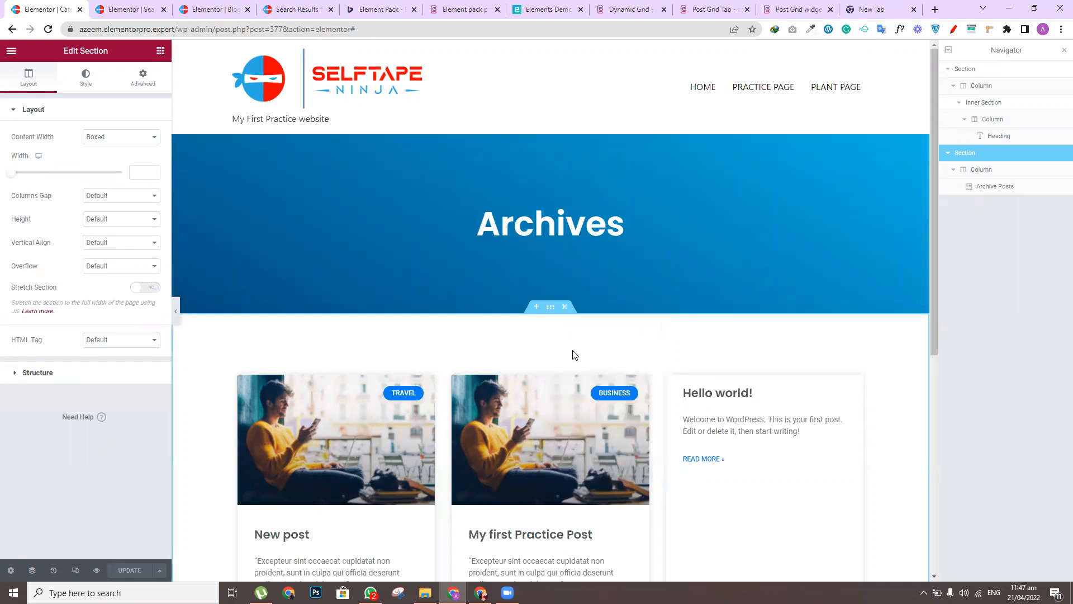
click(137, 8)
right_click(425, 368)
click(447, 372)
click(129, 571)
Reload the live search results page for "post" to check the pasted posts section
click(297, 9)
mouse_move(4, 56)
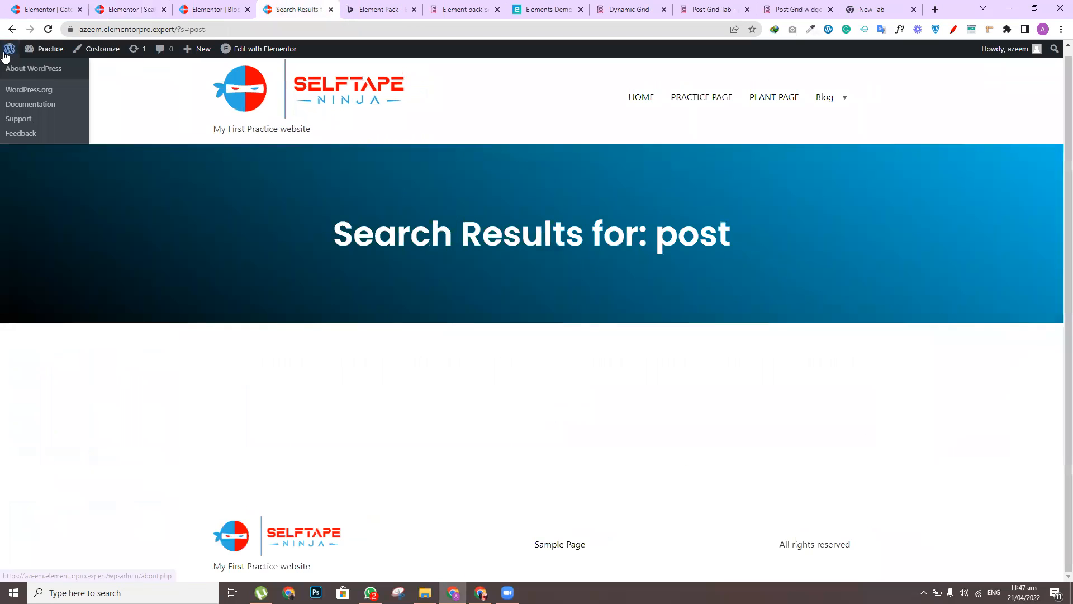
key(F5)
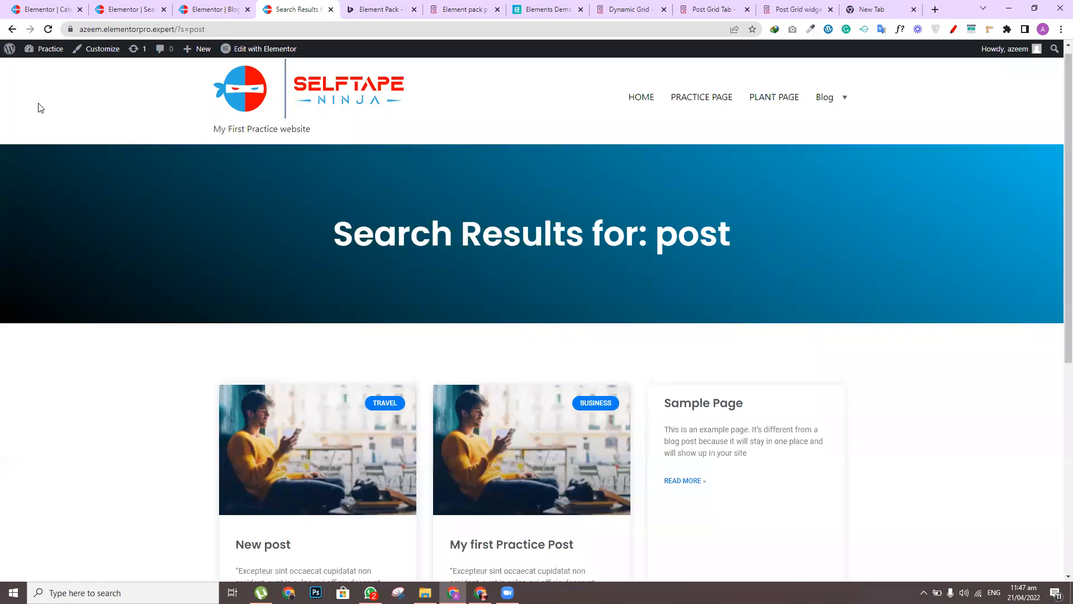
Return to the Blog page, search for "hello", and examine the listed results
click(11, 29)
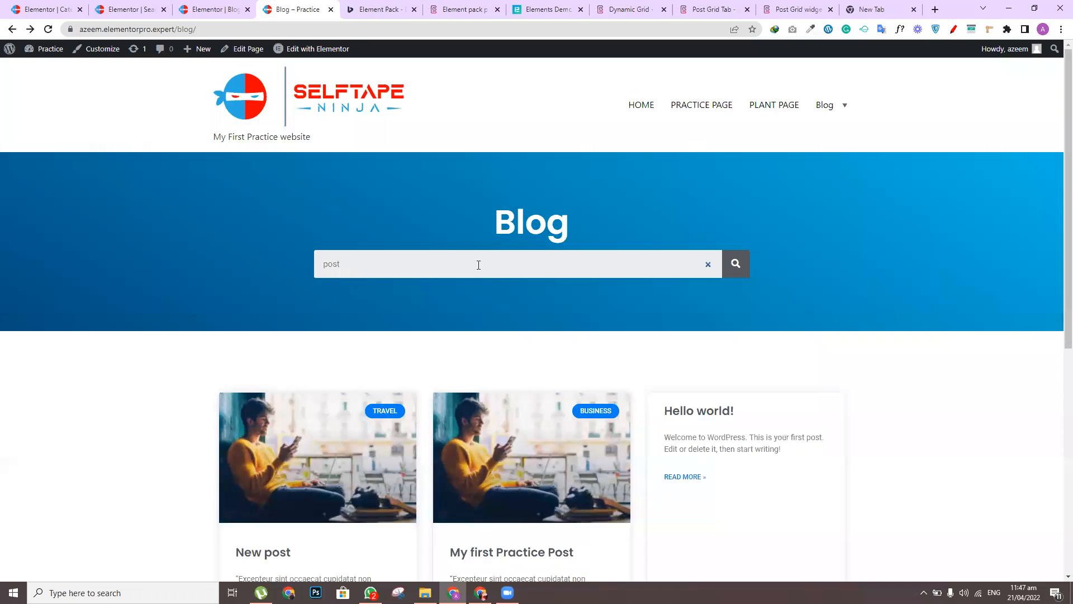
click(480, 263)
key(ctrl+a)
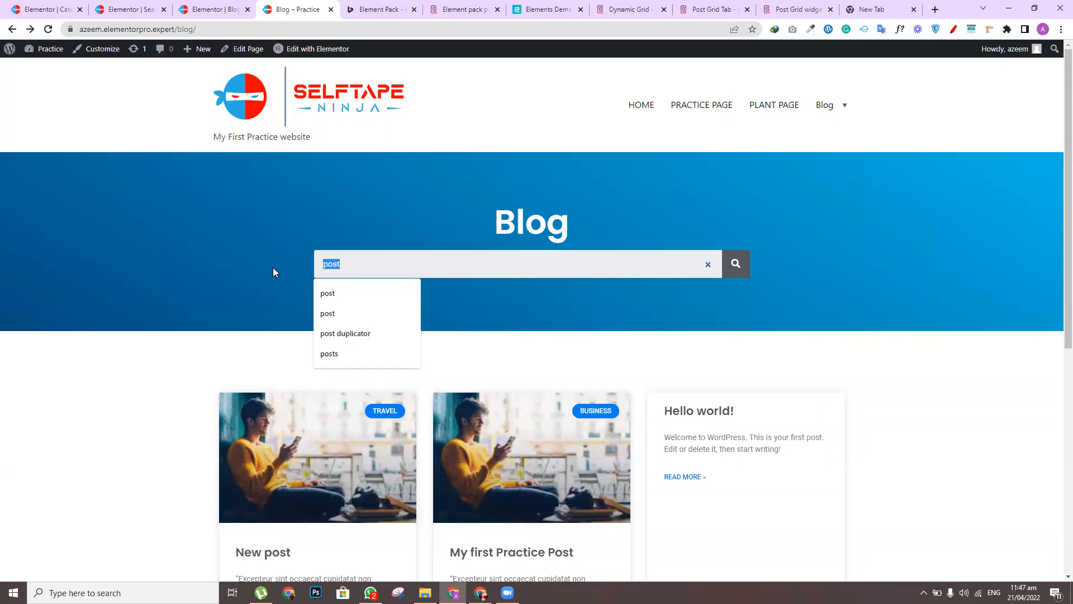
text(hello)
key(Return)
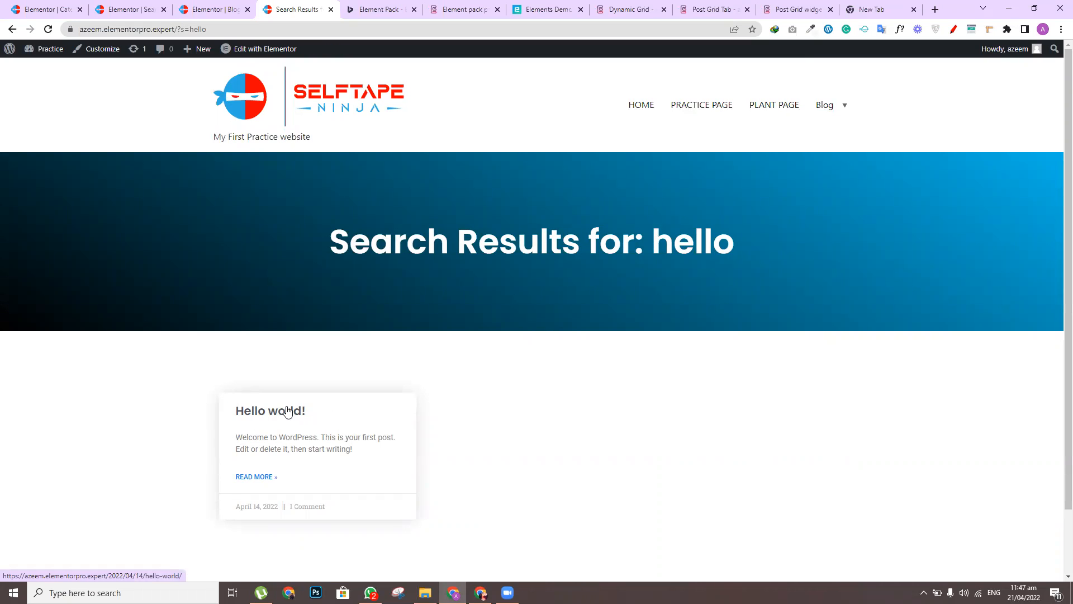
scroll(963, 293, down, 2)
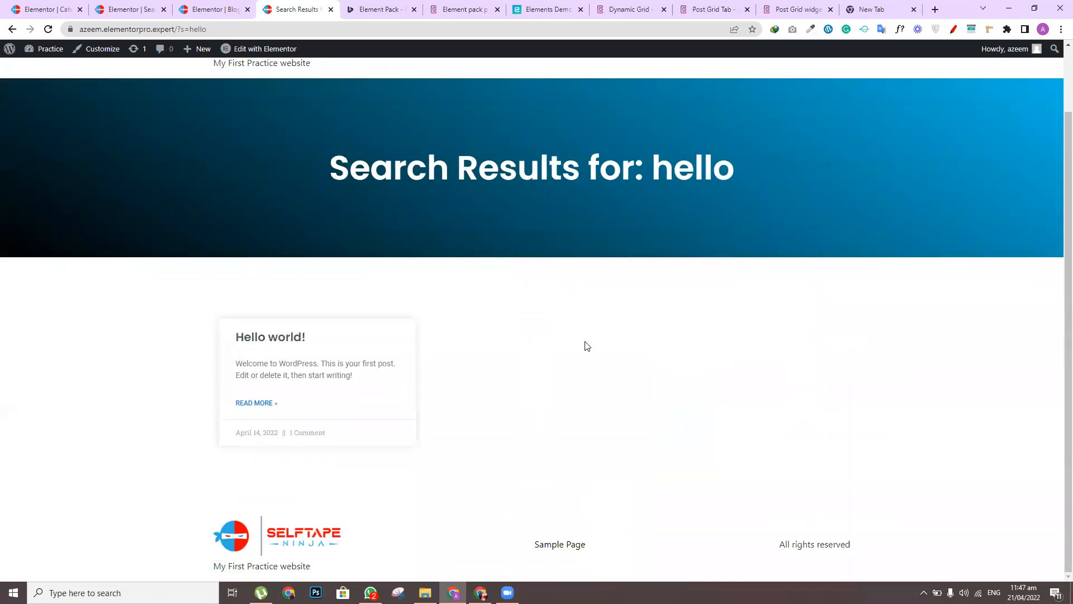
Review the Search result template's display conditions in the editor and close them without changes
click(121, 4)
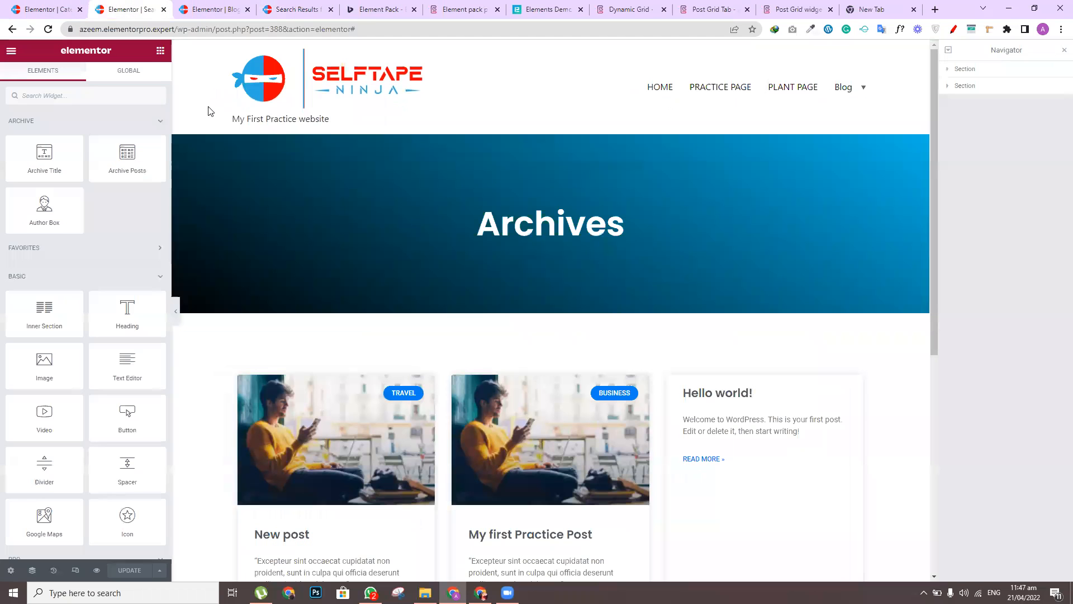
click(159, 570)
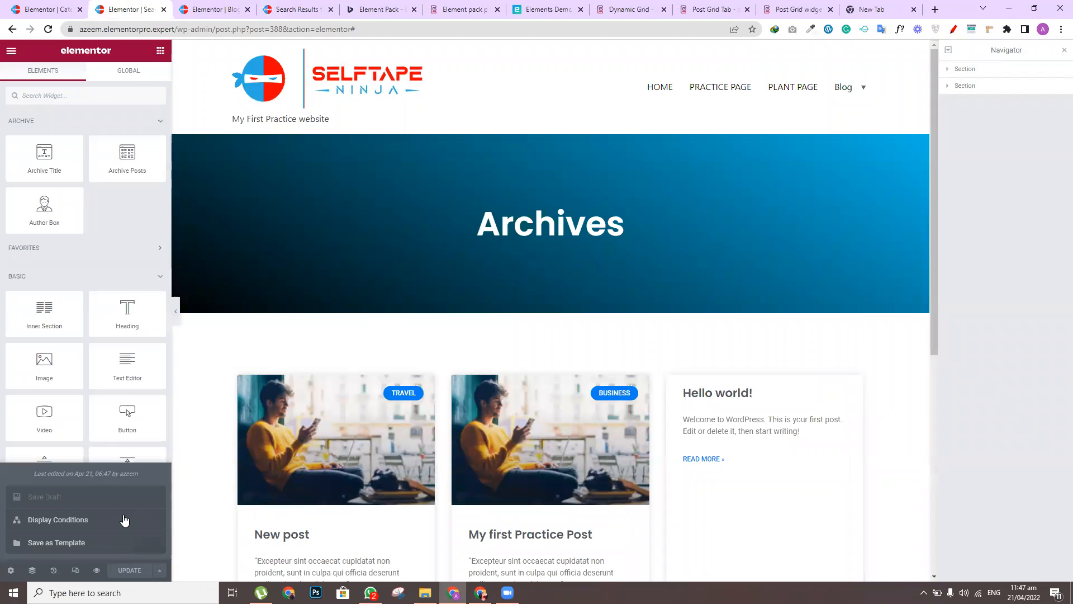
click(113, 521)
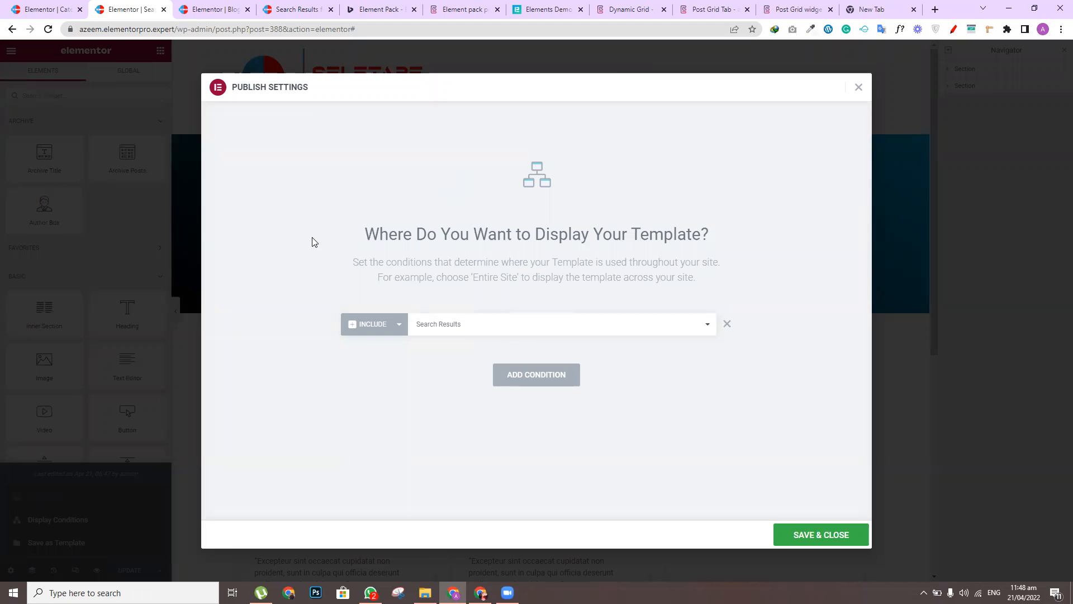
click(861, 87)
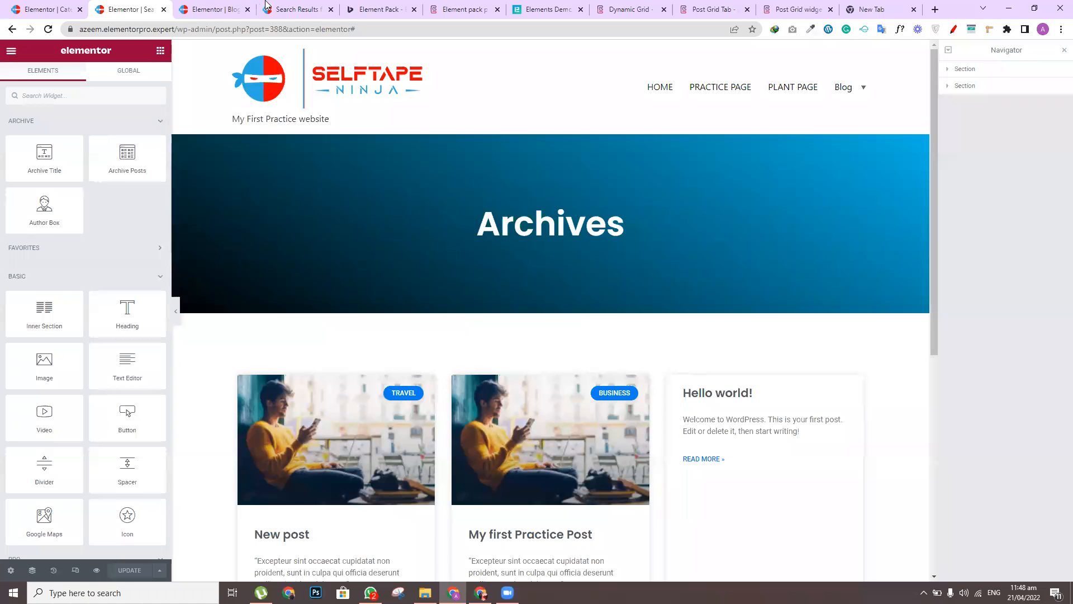
View the live Blog page and the Travel category page to compare their archive templates
click(285, 9)
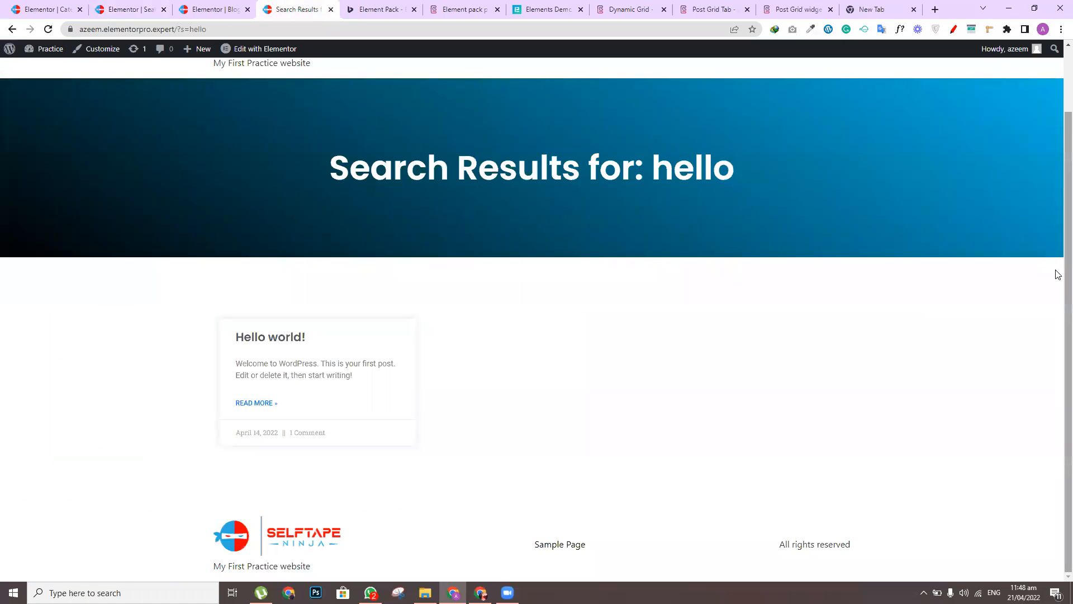
scroll(1058, 274, up, 2)
click(823, 106)
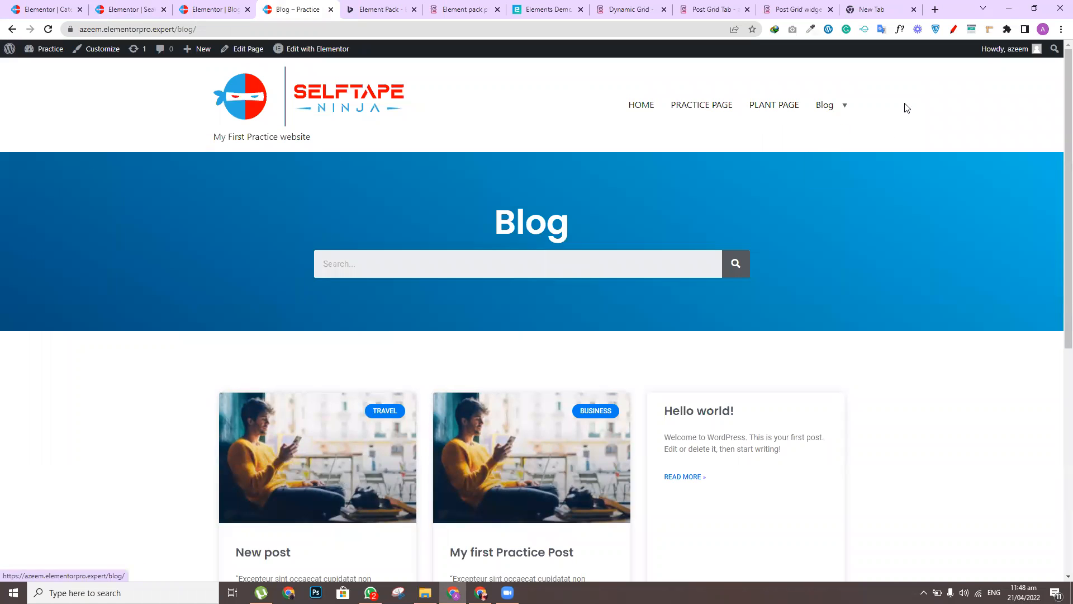
mouse_move(828, 107)
click(827, 152)
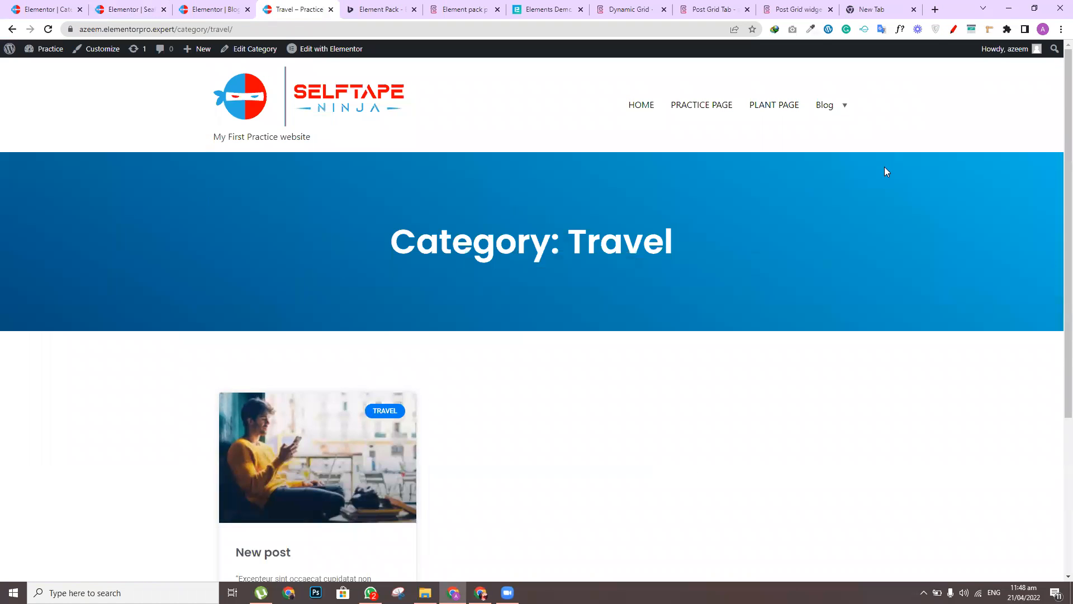
Search for "new" from the Blog page, open the New post result, and return to the search results
click(829, 107)
click(382, 266)
text(new)
key(Return)
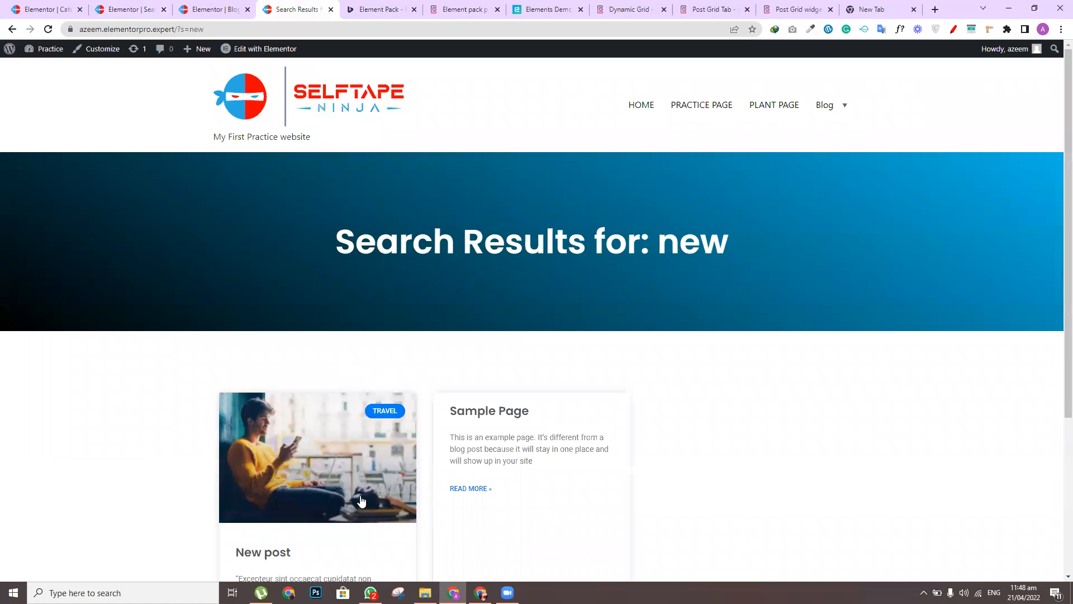
scroll(1056, 262, down, 3)
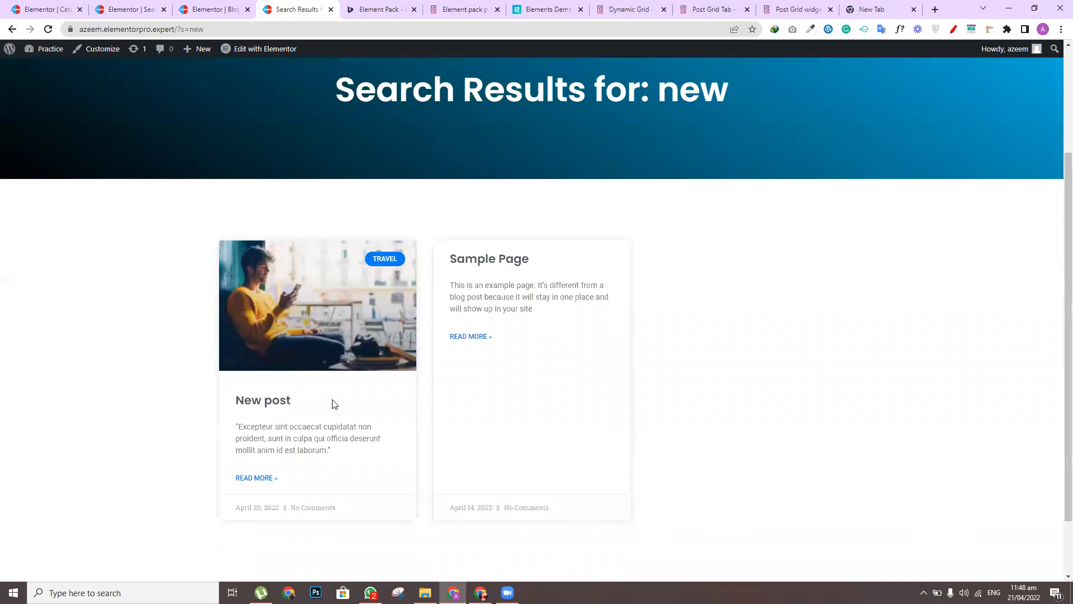
click(276, 401)
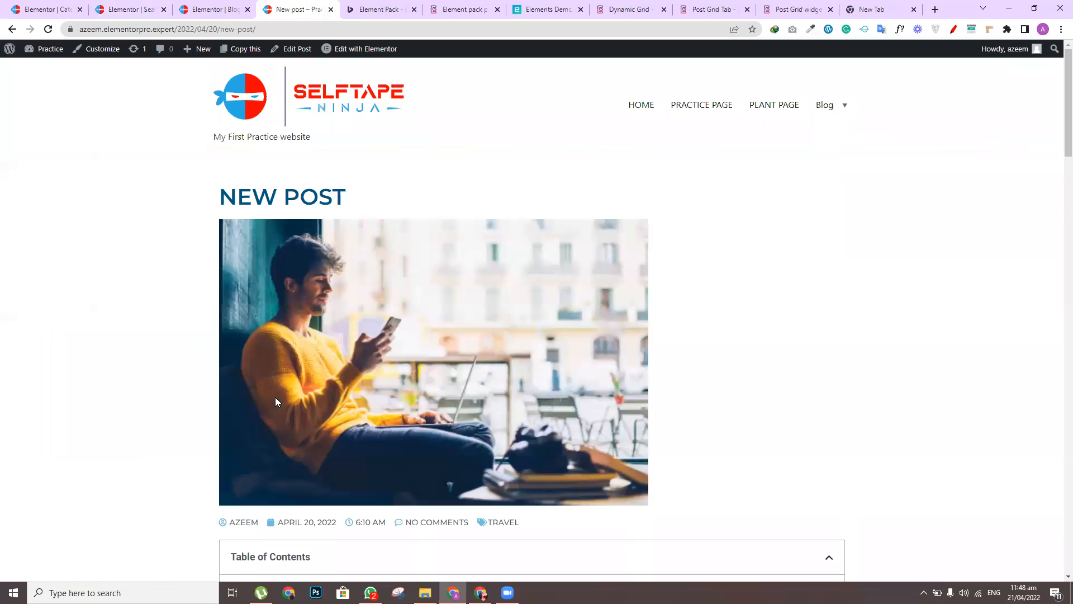
click(12, 29)
Close the Search result template's editor
click(129, 9)
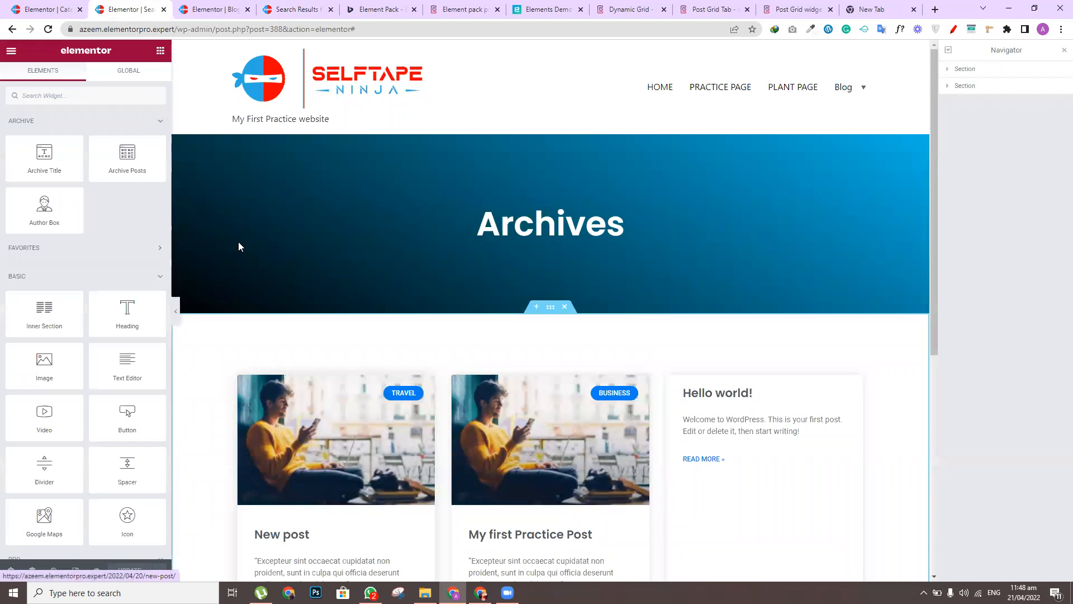
click(163, 10)
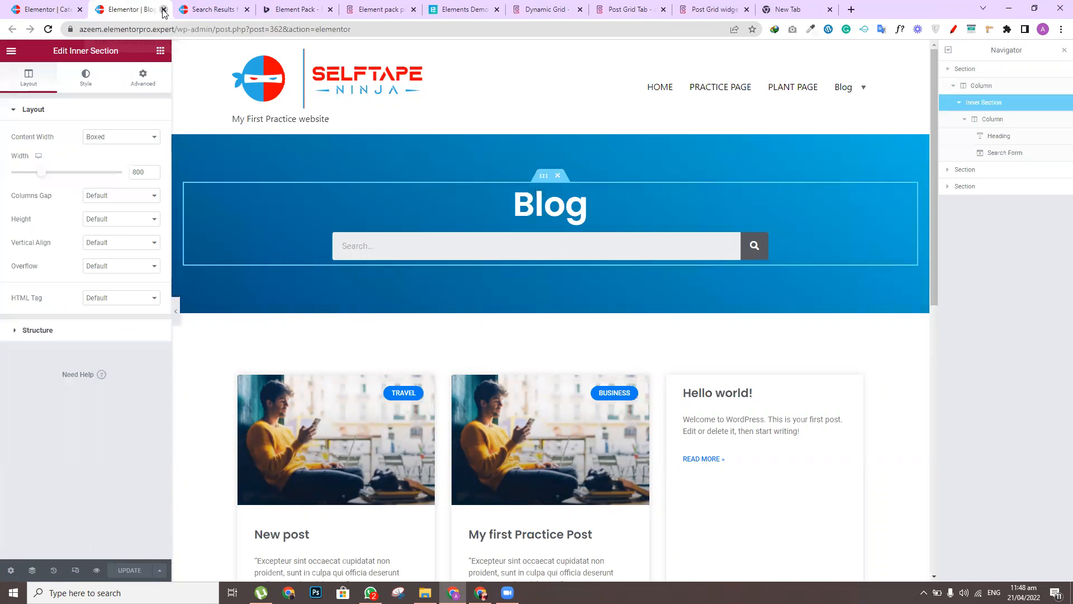
Close the template editor, search results and Element Pack browser tabs, leaving only the empty tab open
click(163, 10)
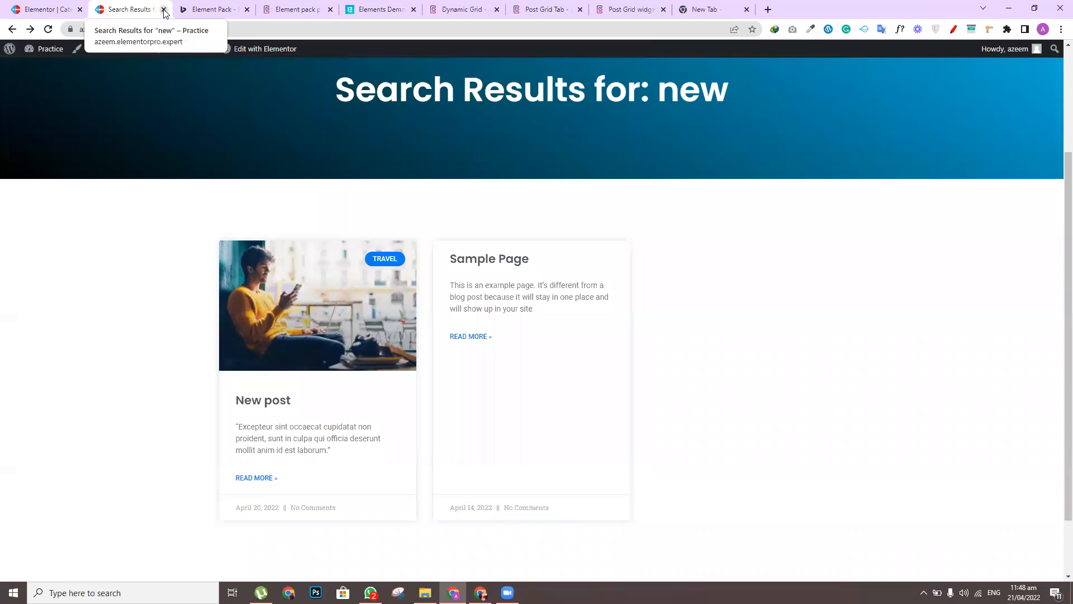
click(163, 10)
click(80, 10)
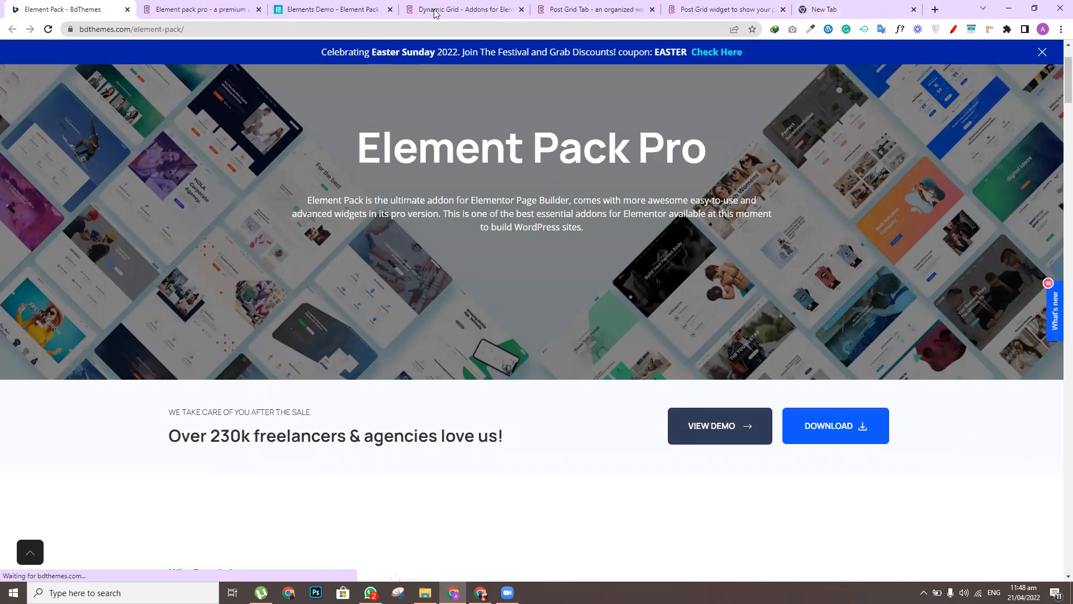
click(829, 7)
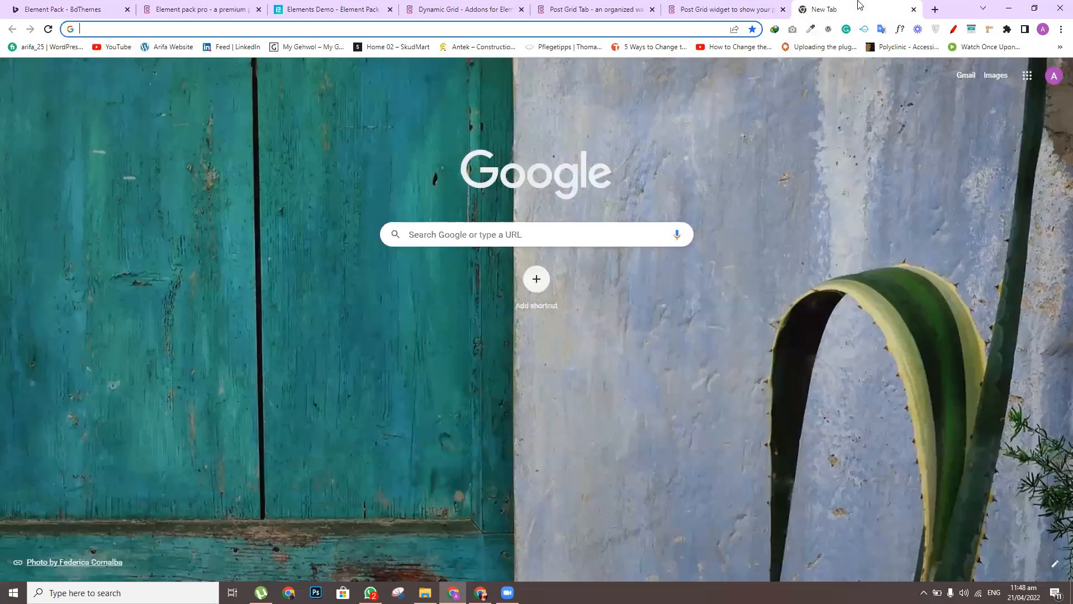
click(783, 10)
click(128, 9)
click(128, 9)
click(128, 10)
click(128, 10)
click(129, 9)
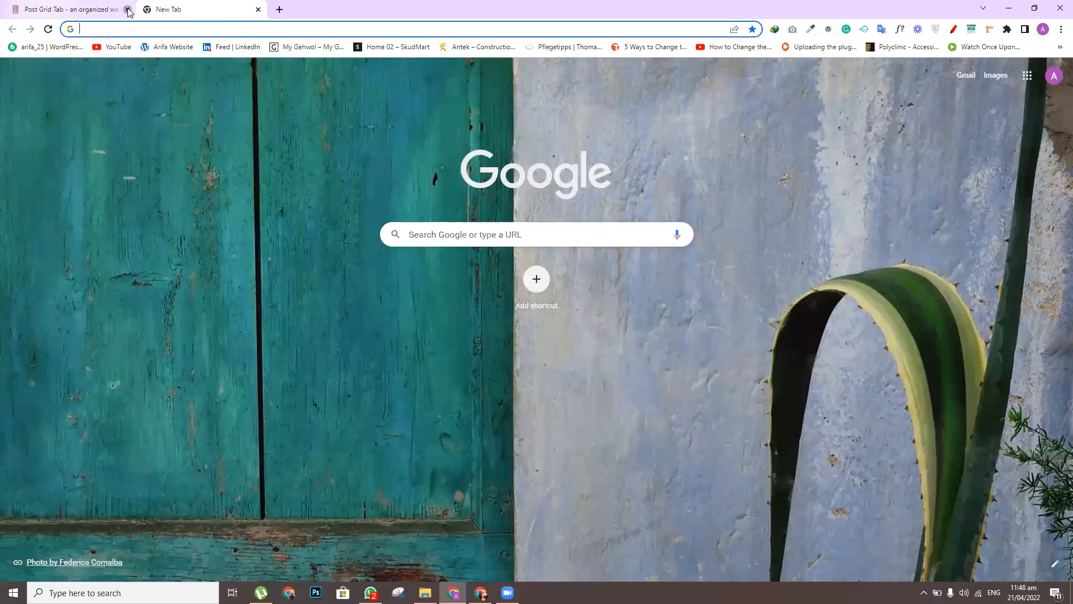
Open the practice site's home page, go to its Blog page and review the banner, search form and post cards
click(96, 28)
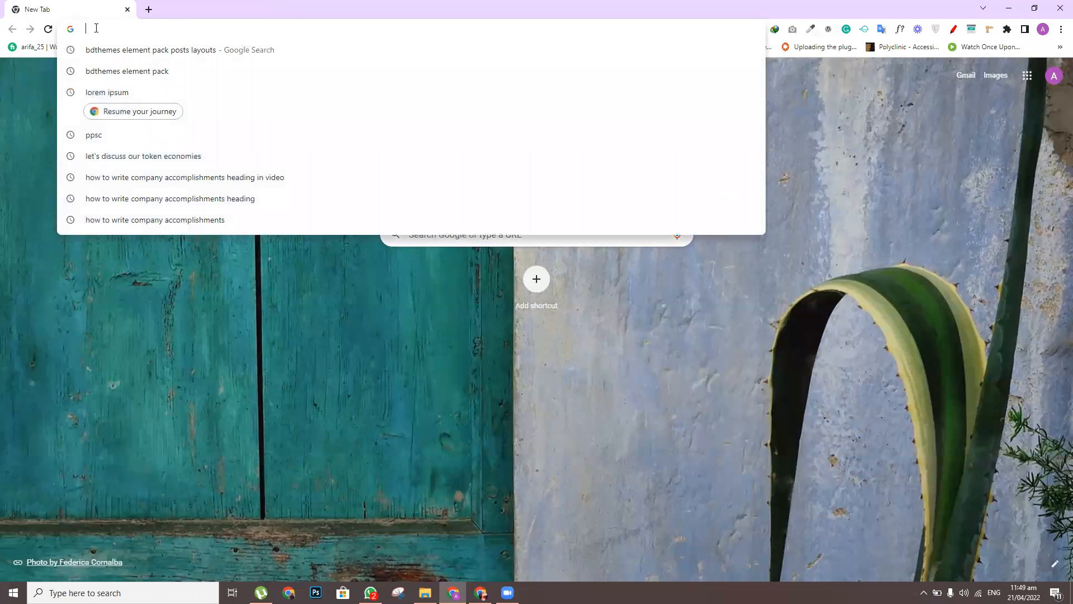
text(az)
key(Return)
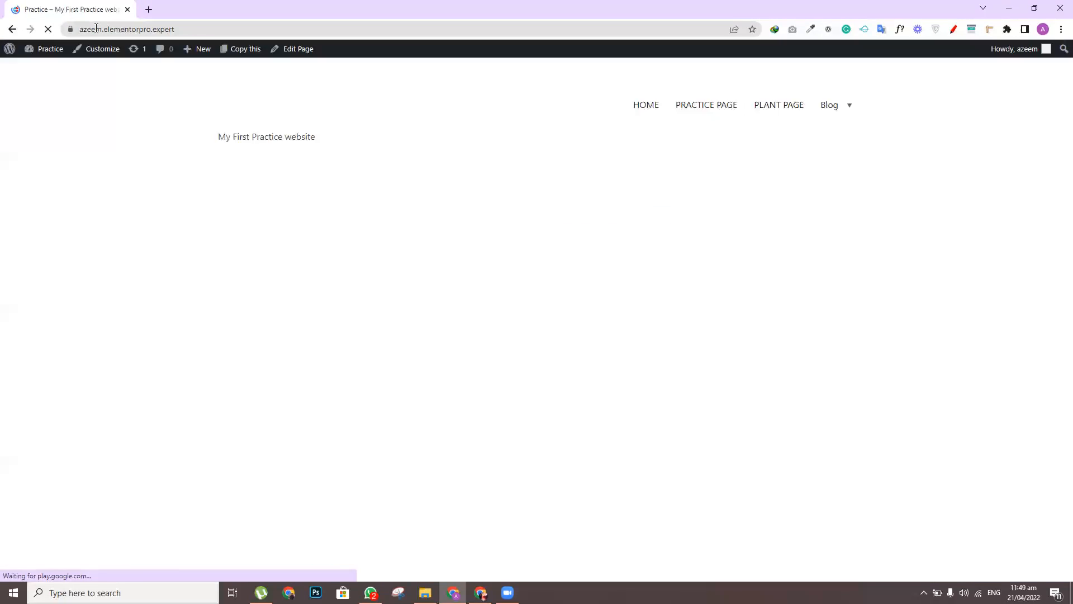
mouse_move(823, 107)
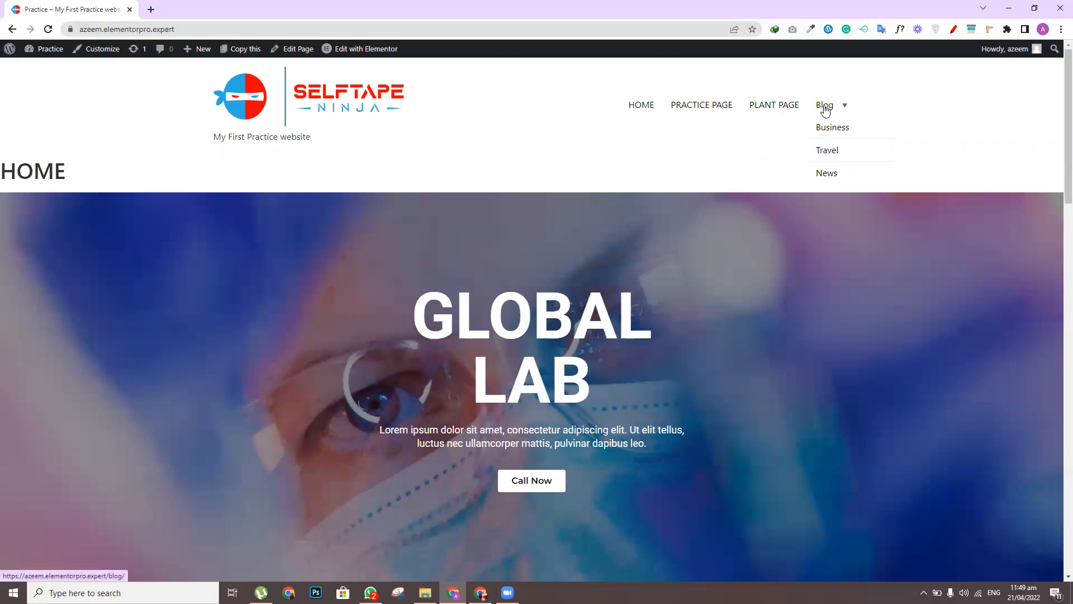
click(825, 106)
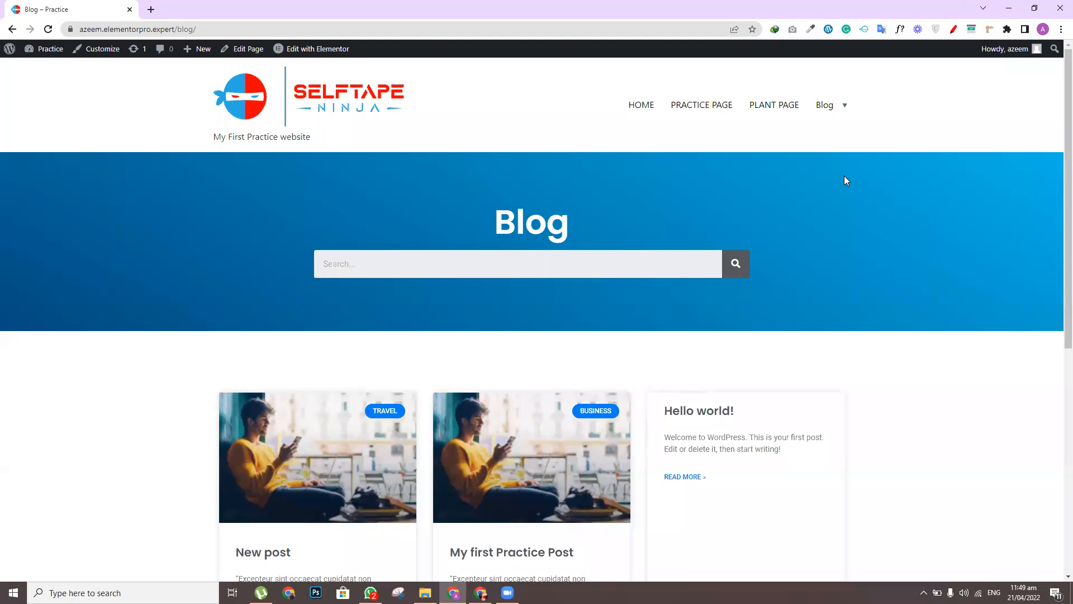
drag(1069, 106, 1068, 232)
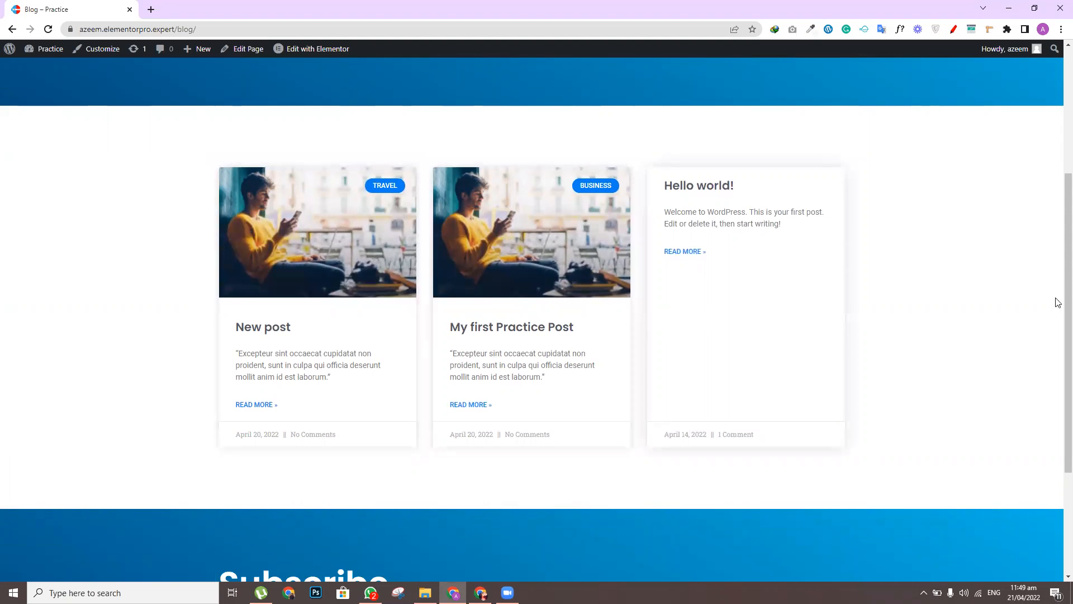
scroll(1059, 302, down, 3)
scroll(1058, 332, up, 6)
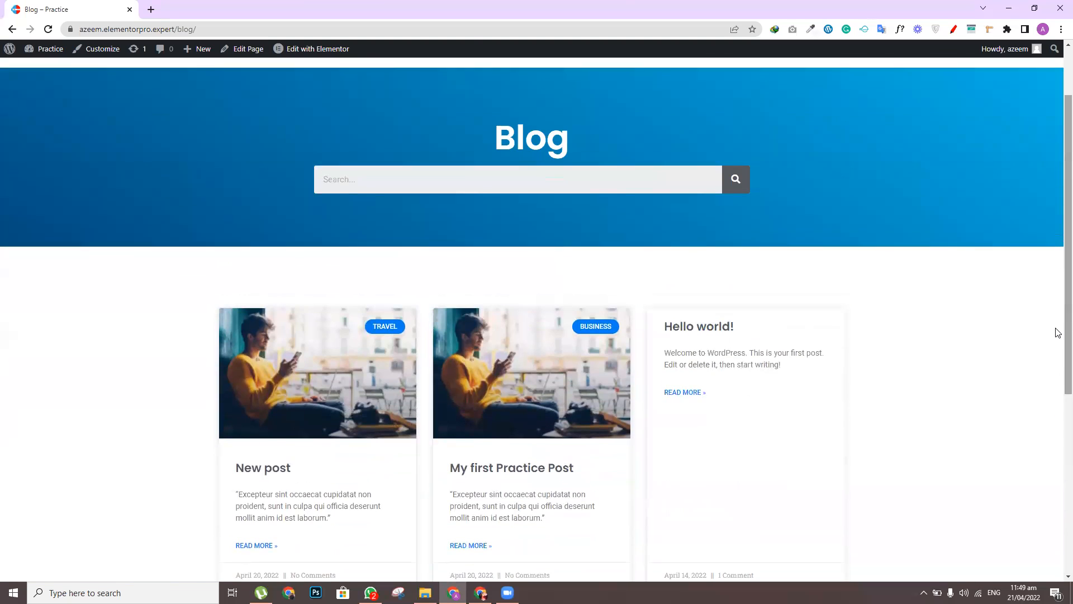
scroll(1058, 280, up, 2)
scroll(1057, 280, down, 5)
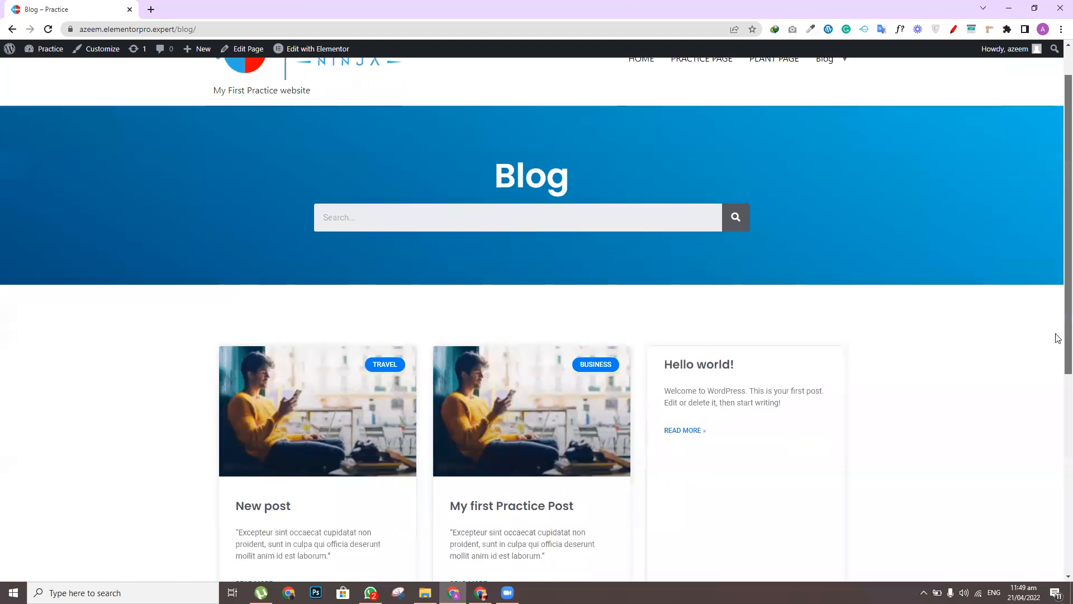
Open themeforest.net in a new browser tab and search it for "blog theme"
click(151, 10)
text(them)
key(Return)
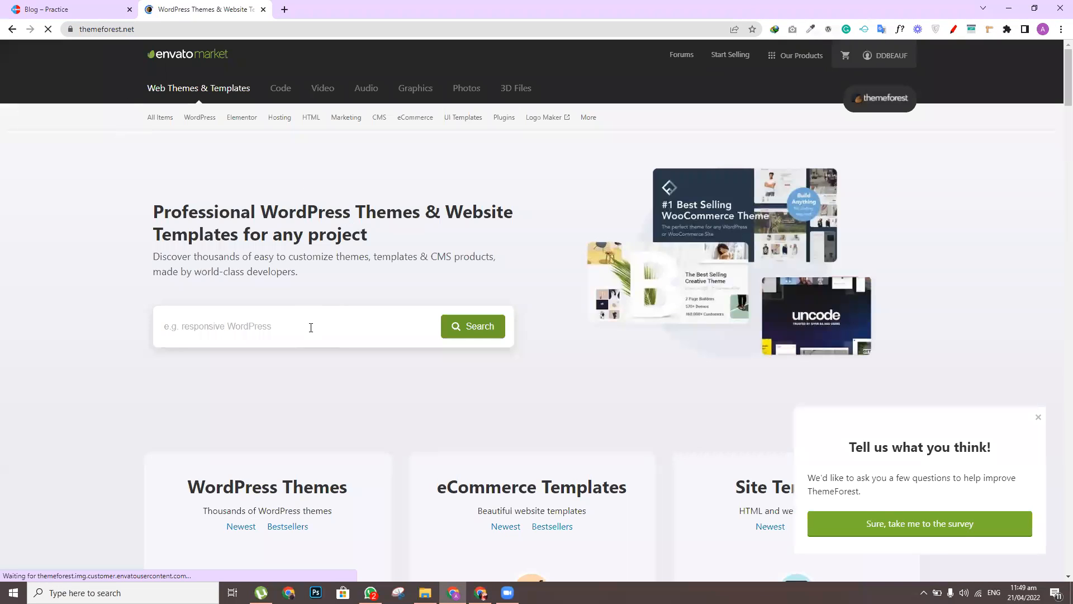
click(310, 328)
text(blog)
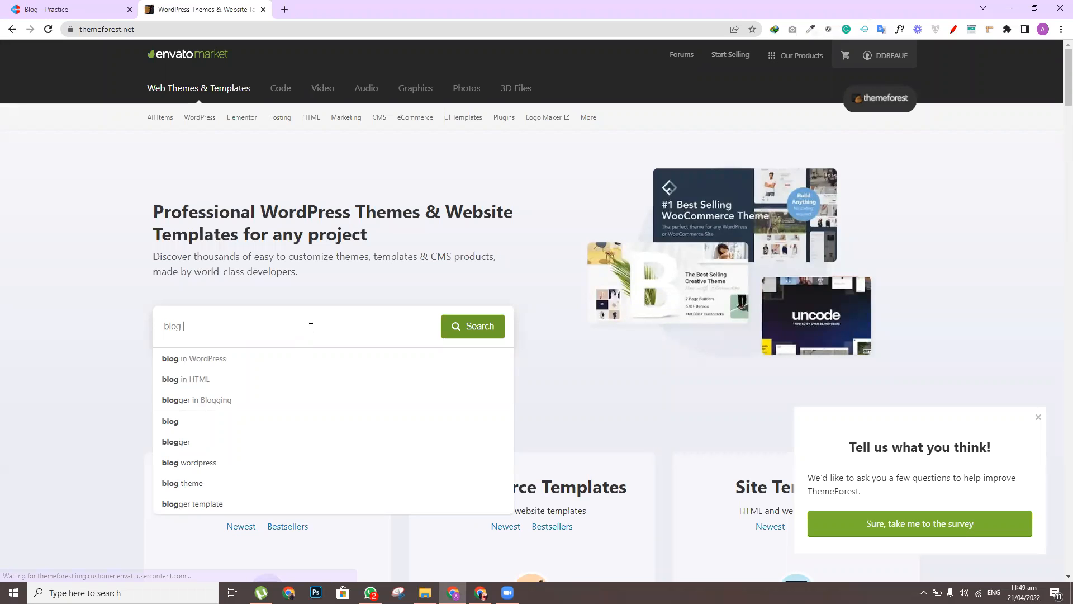
click(205, 484)
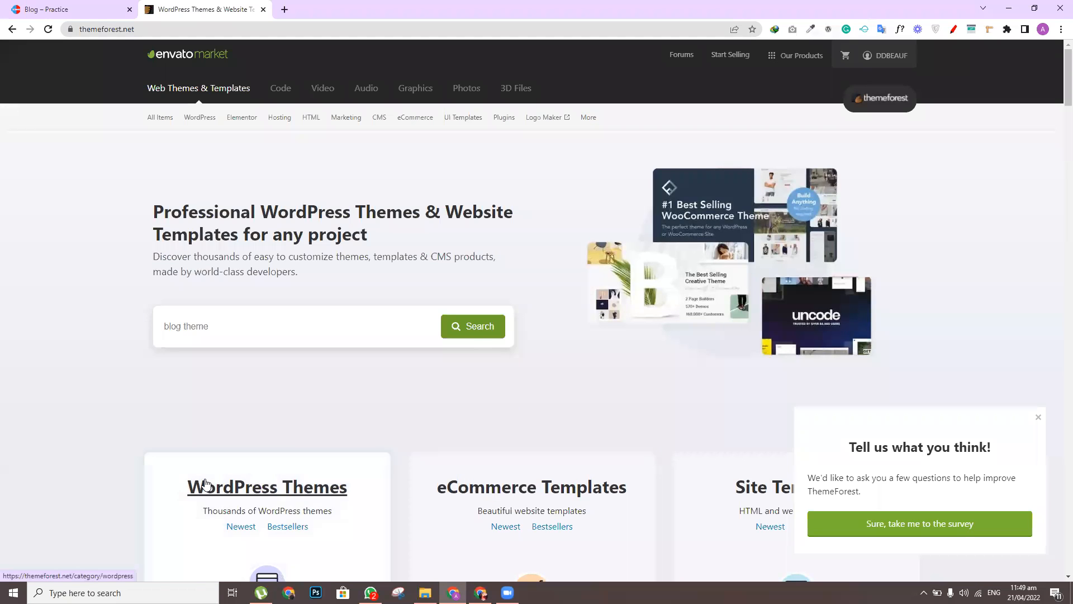
click(482, 332)
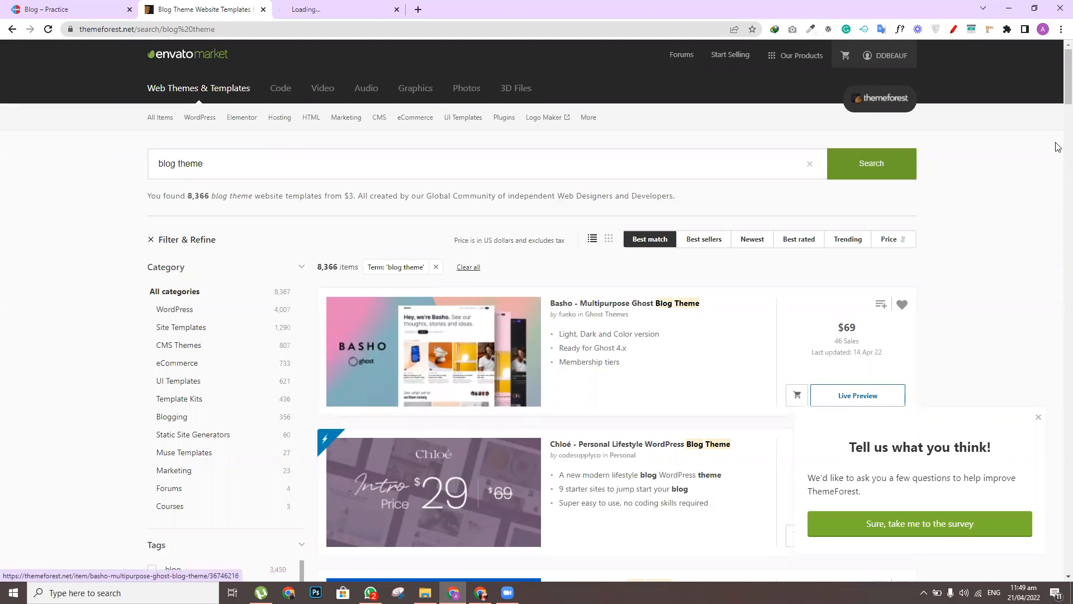
Browse the blog theme results and open the Basho and Sayville theme pages in separate tabs
scroll(1057, 87, down, 10)
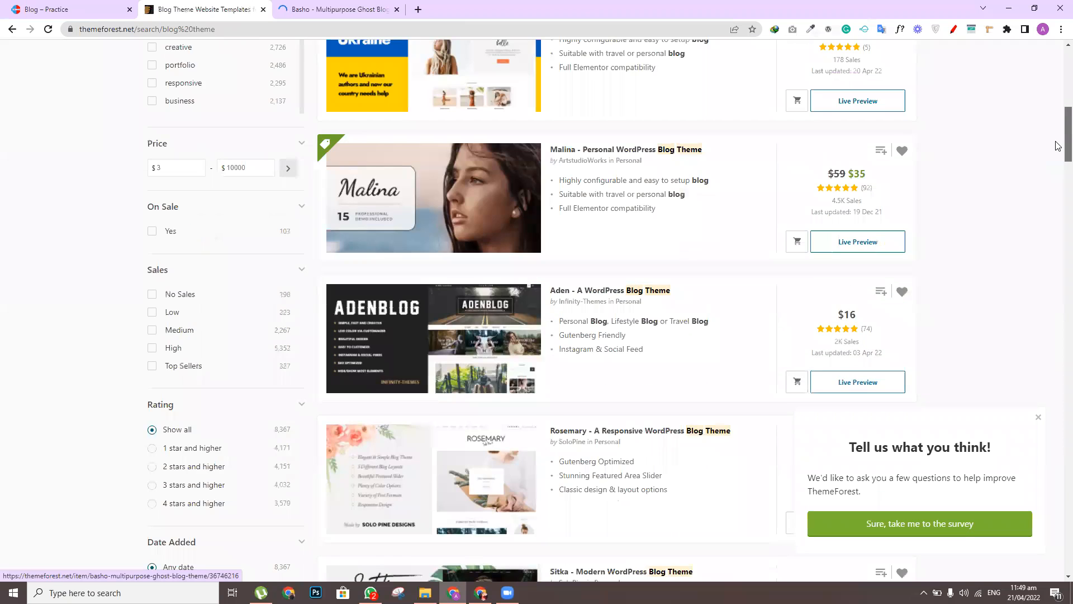
scroll(1057, 146, up, 1)
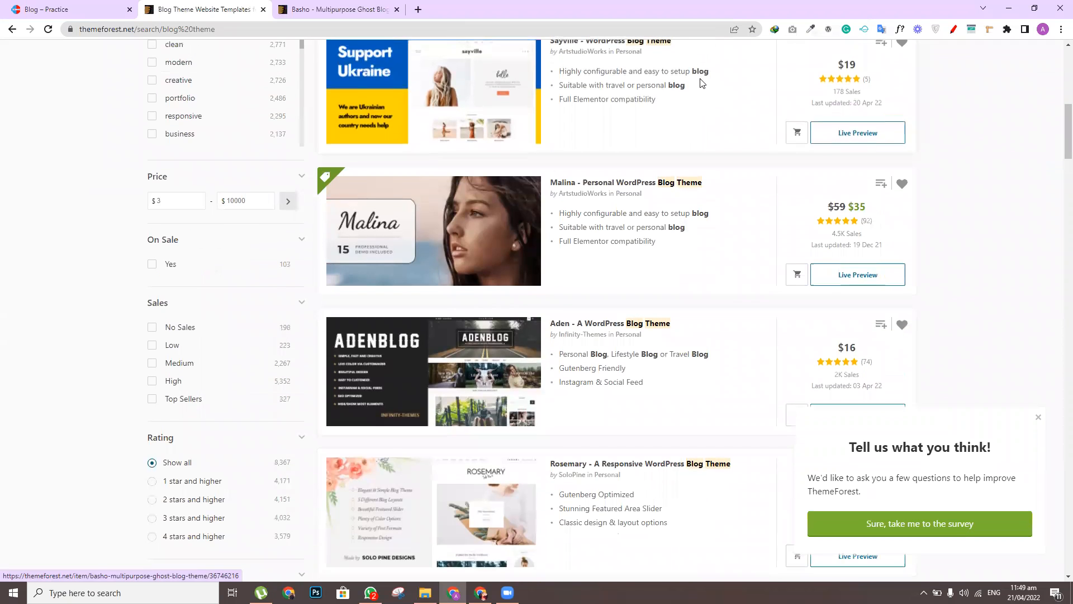
scroll(1057, 152, up, 2)
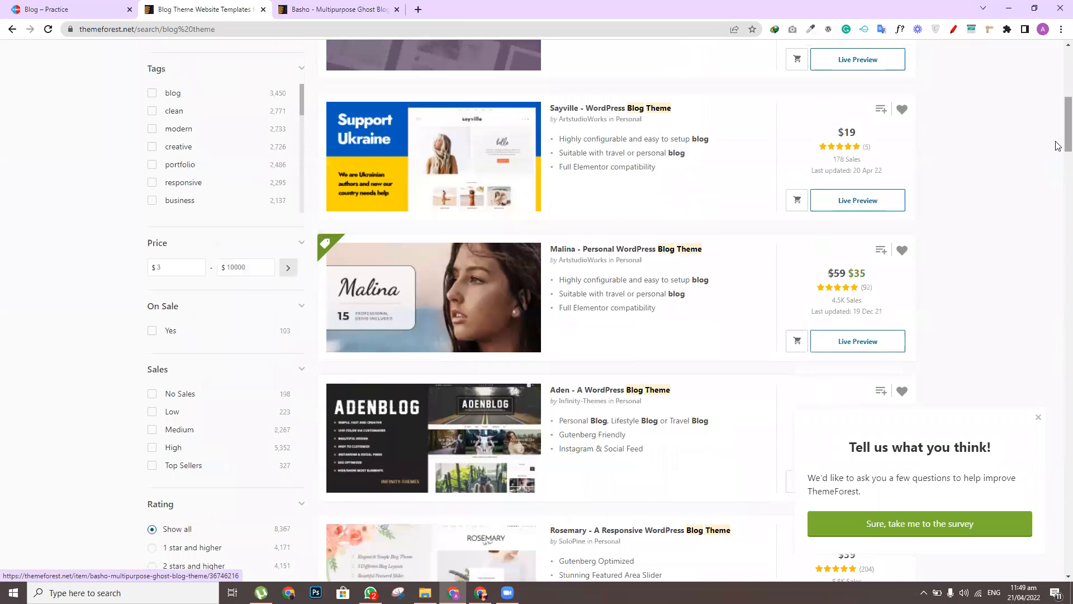
middle_click(618, 107)
scroll(1058, 202, down, 9)
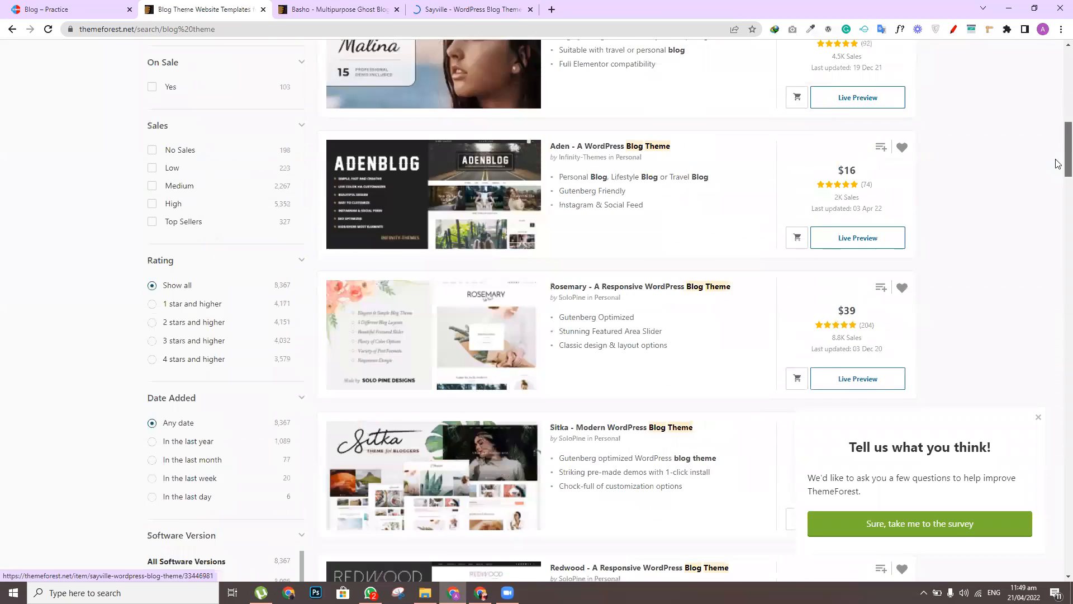
scroll(1059, 202, down, 3)
Launch the live previews of the Basho and Sayville themes and close their item pages
click(282, 6)
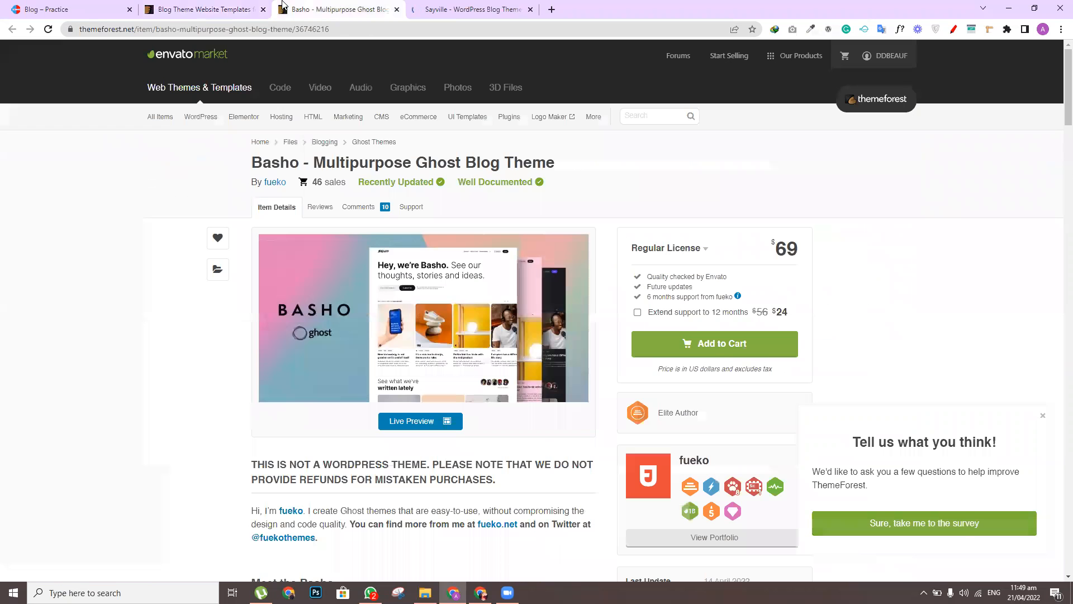
click(456, 338)
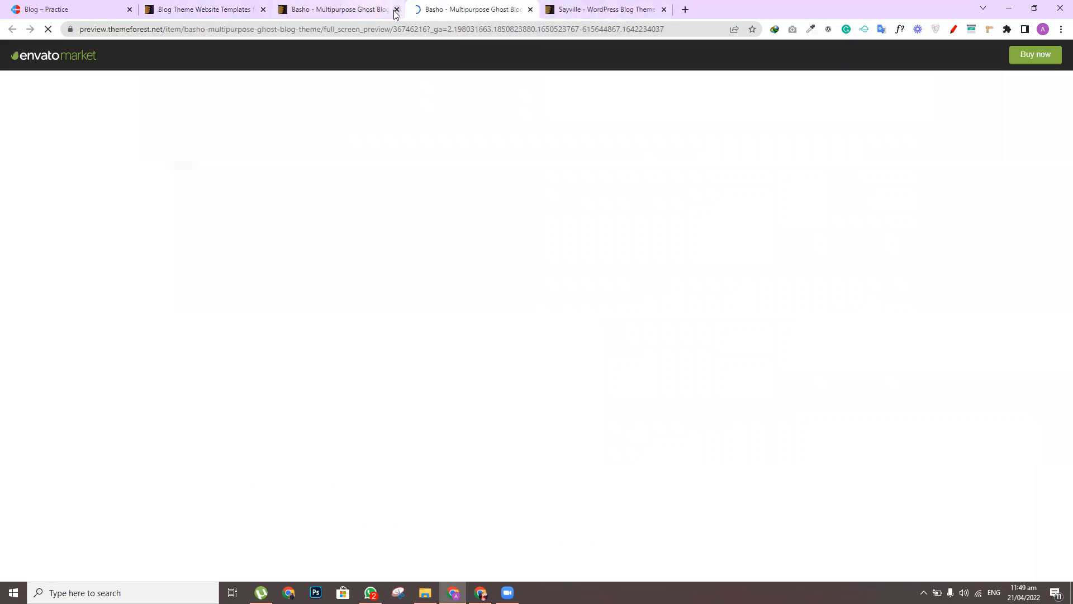
key(ctrl+w)
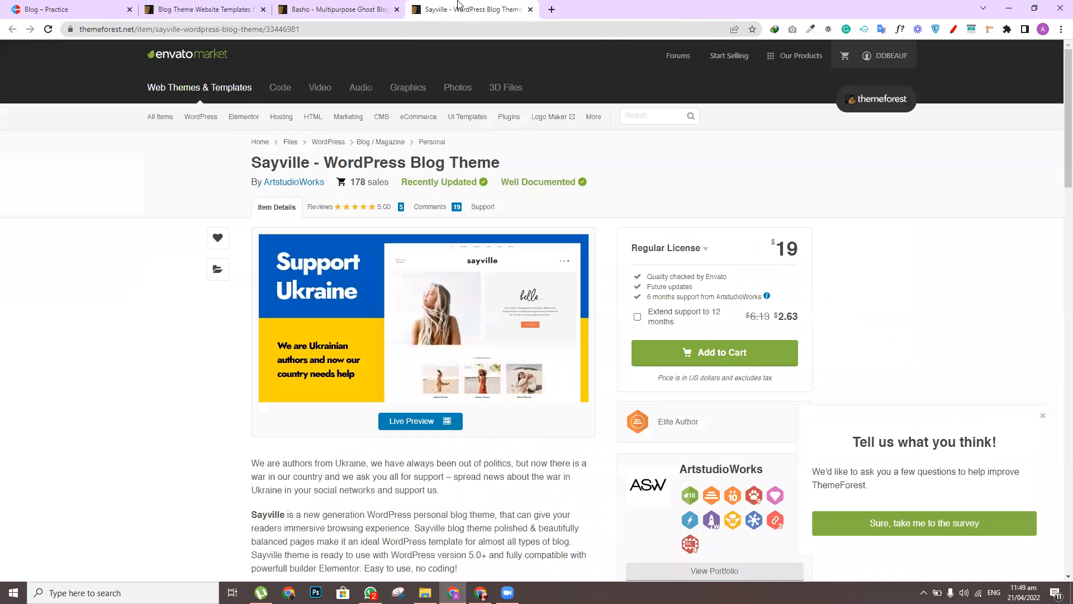
click(371, 345)
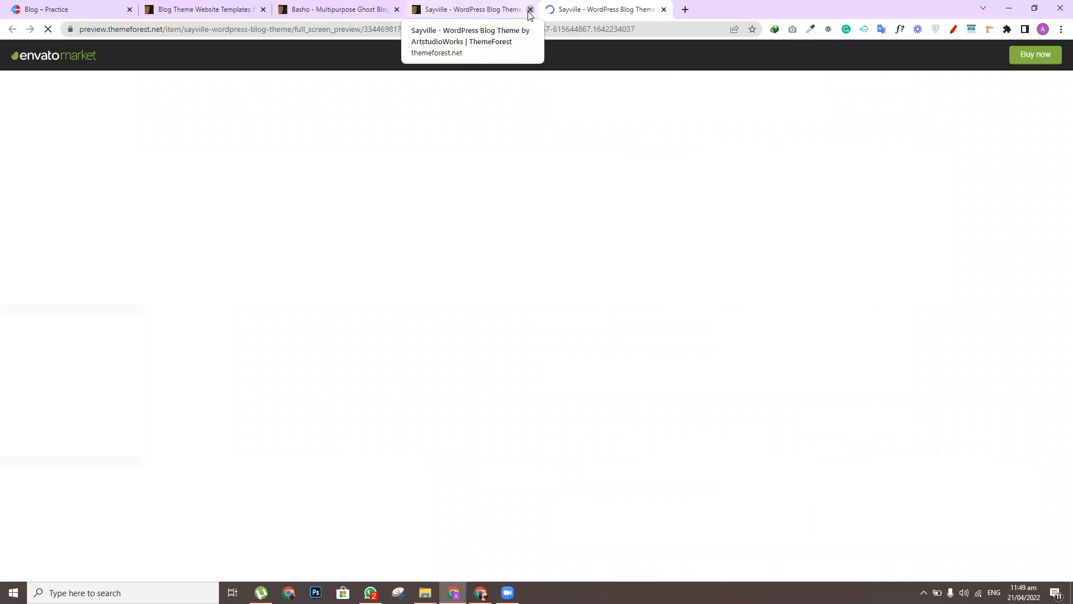
click(530, 10)
click(530, 10)
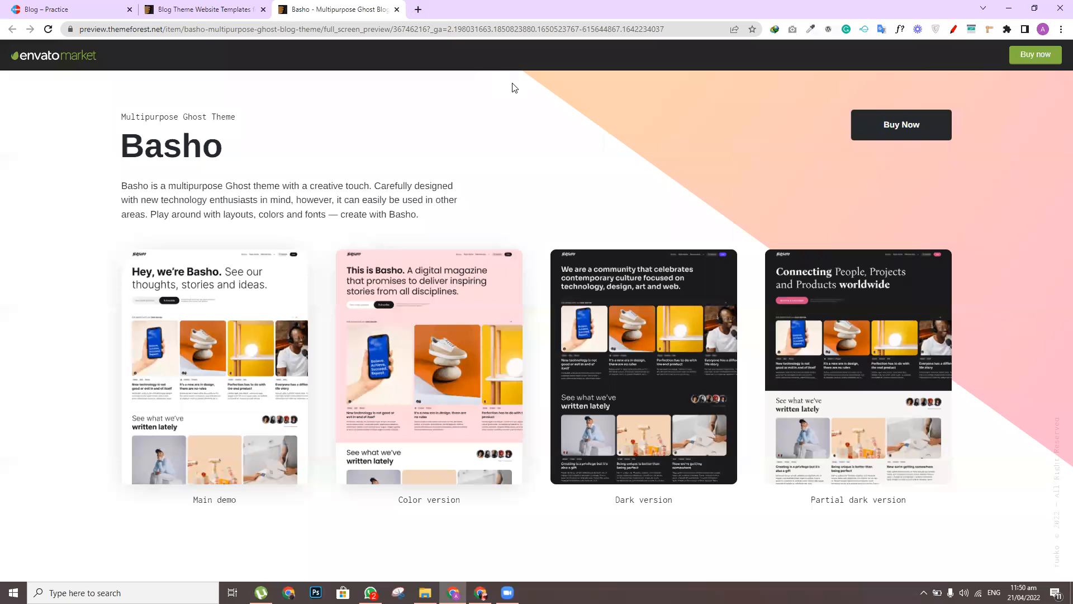
Restore the recently closed Sayville theme preview from the browser history and close the empty tab
click(416, 10)
click(1060, 30)
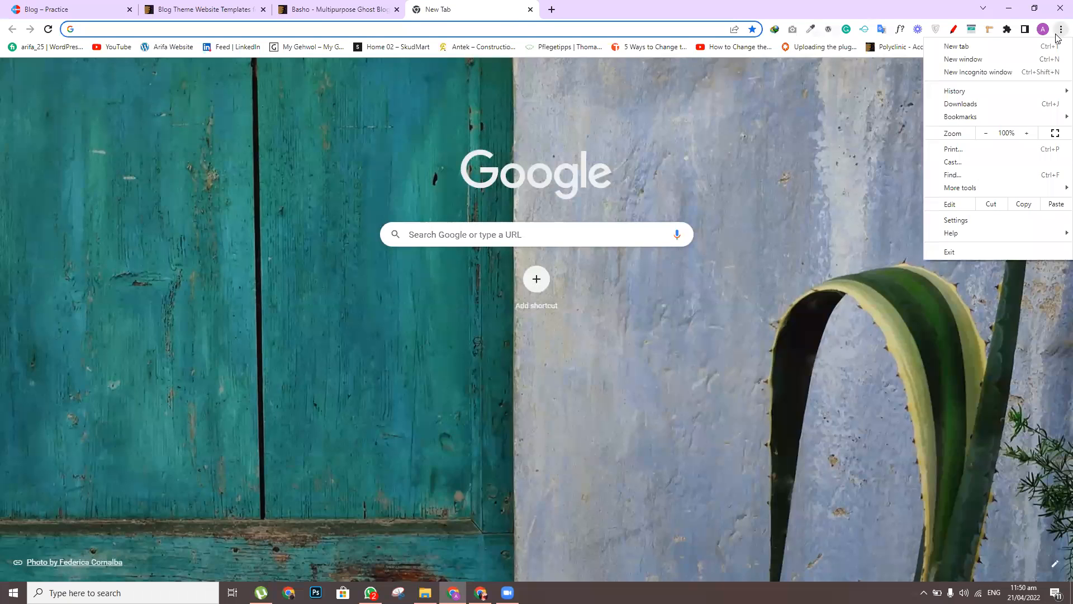
mouse_move(953, 90)
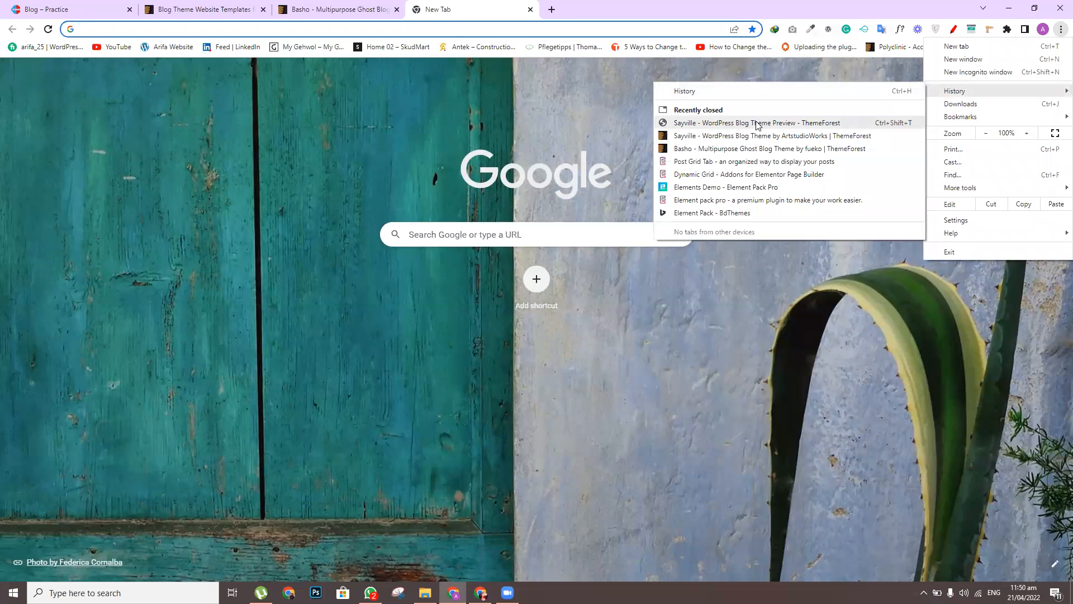
click(755, 124)
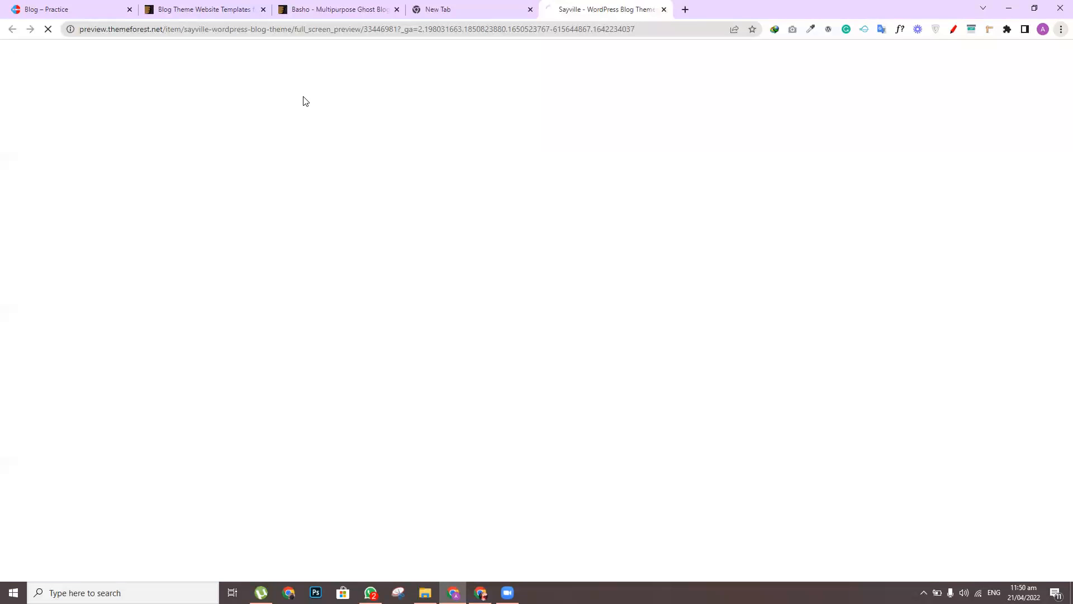
click(530, 10)
Open the Main demo in the Basho theme preview and examine its headline and newsletter sign-up section
click(354, 6)
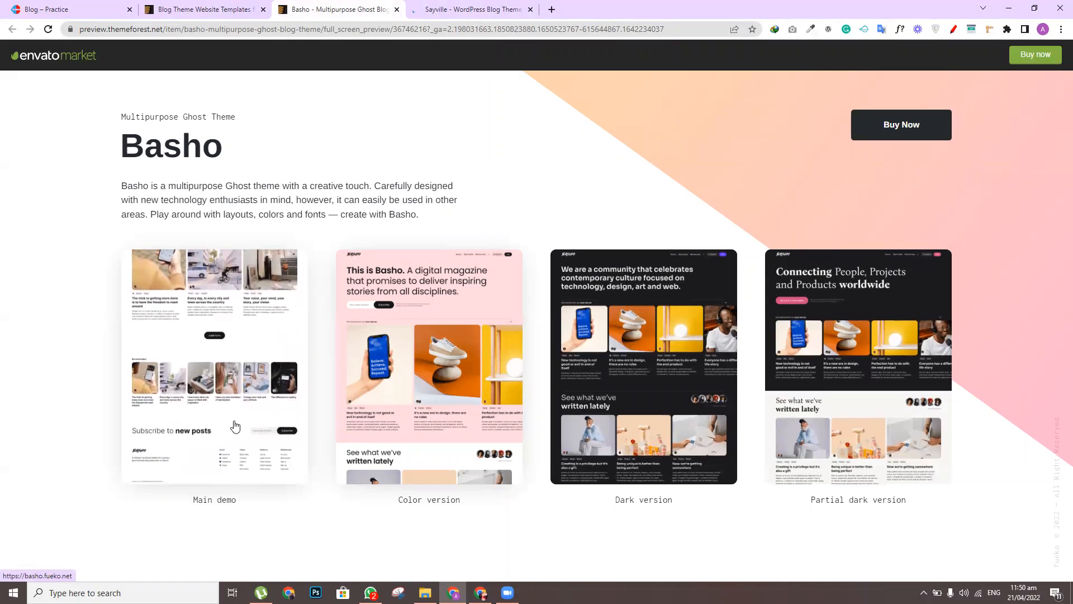
click(235, 426)
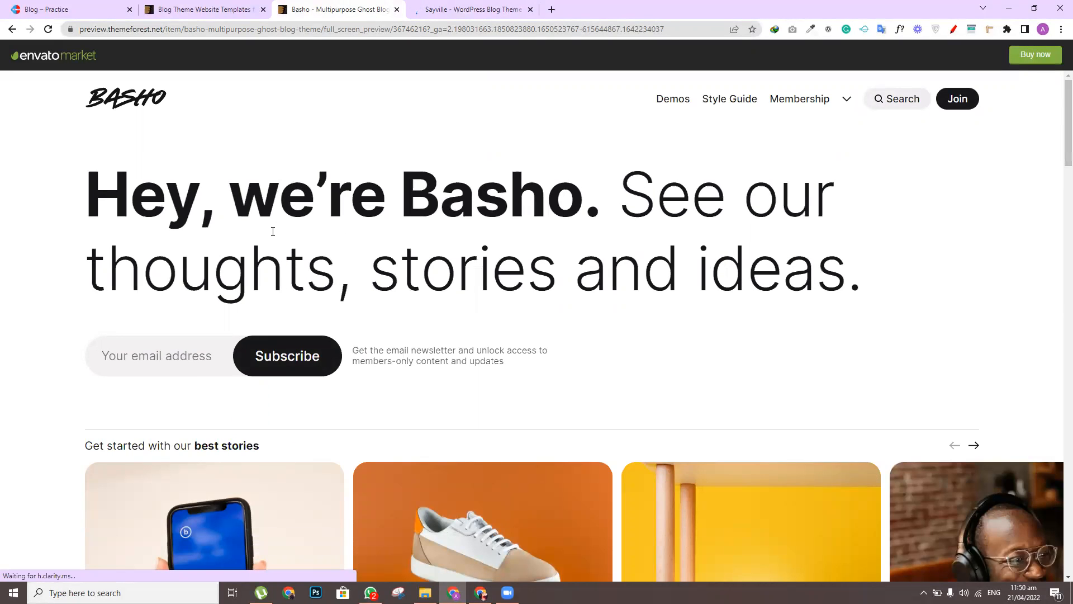
drag(284, 235, 288, 356)
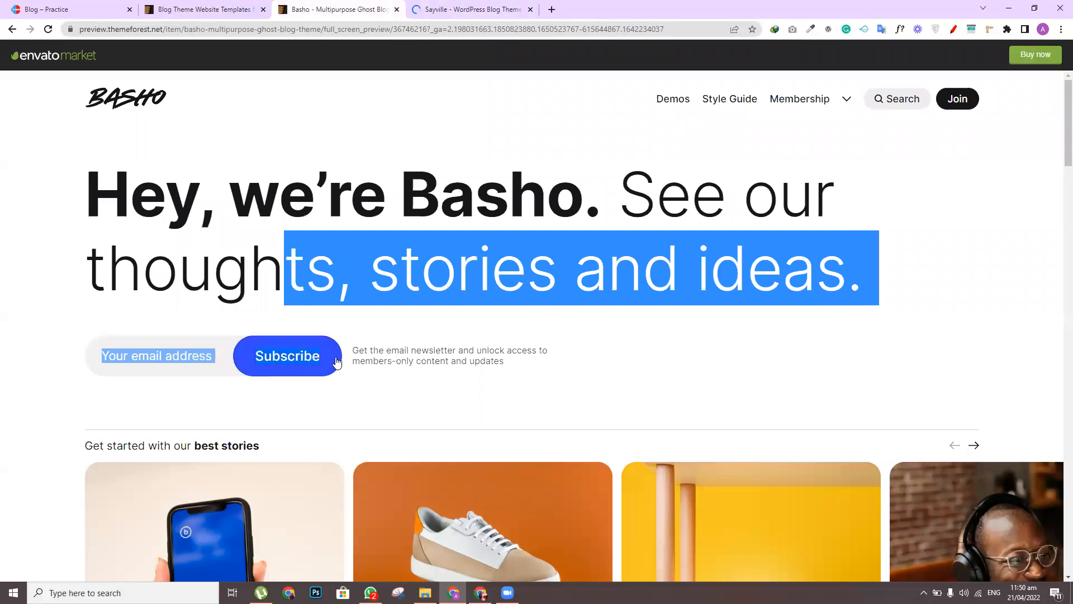
drag(365, 350, 658, 334)
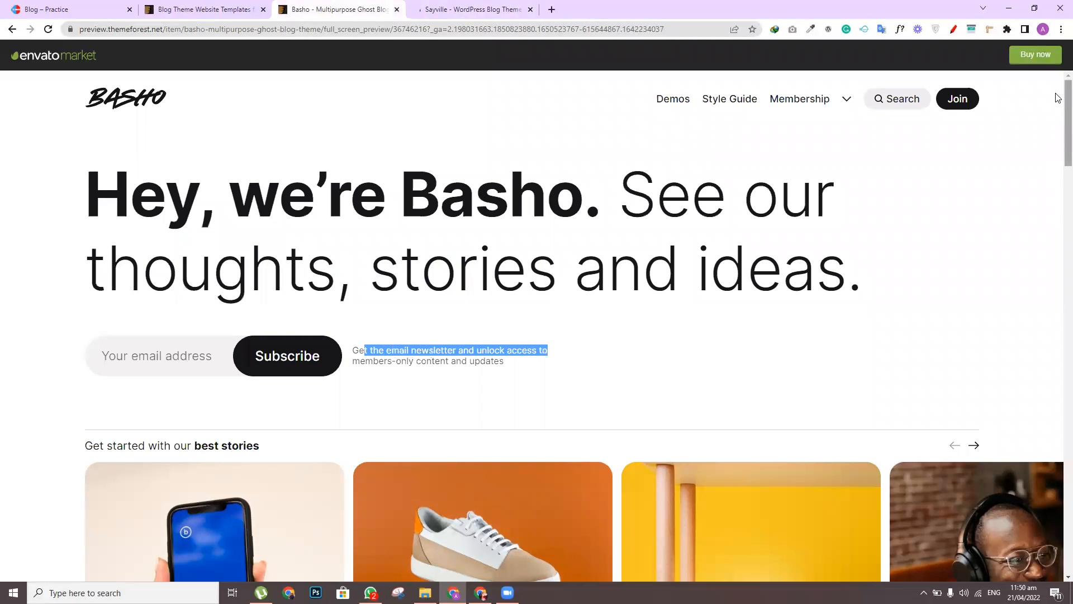
Examine the Basho demo's story cards, latest posts grid, recommended posts, subscription section and footer
scroll(1059, 103, down, 7)
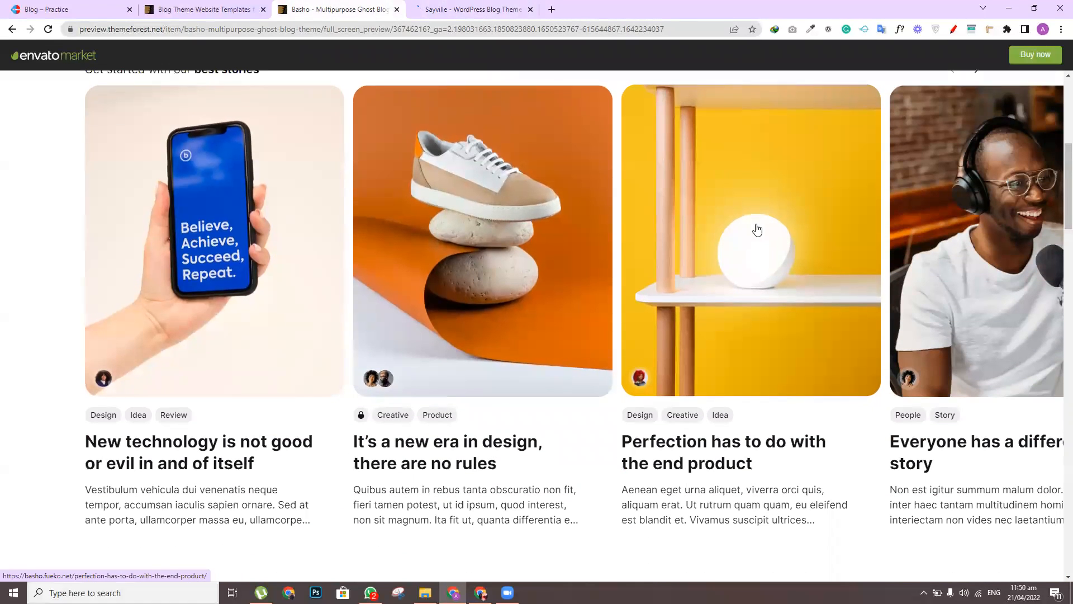
scroll(1057, 235, down, 10)
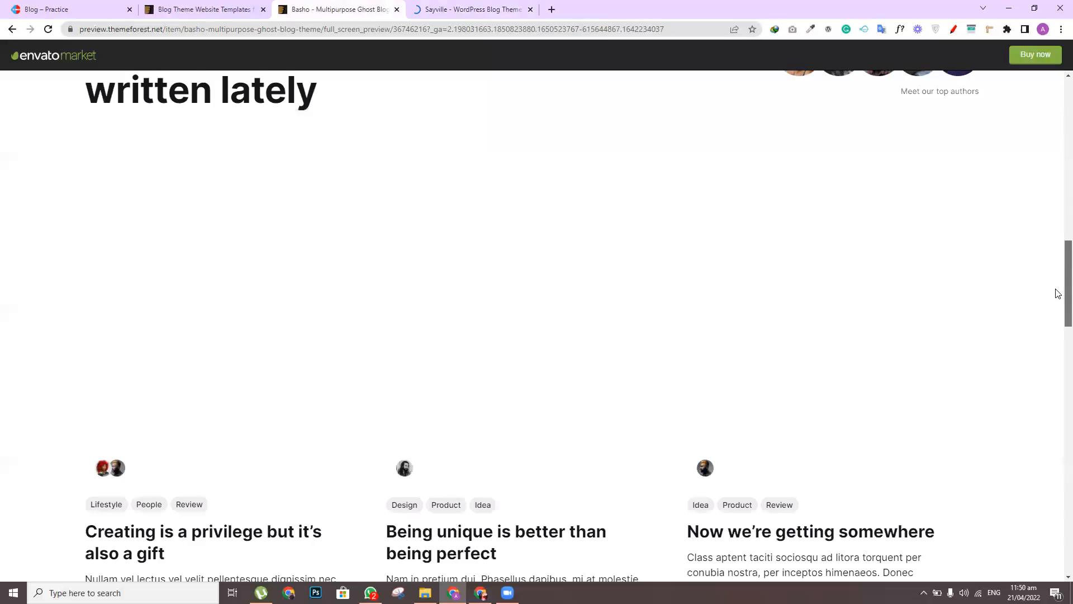
scroll(1057, 285, up, 2)
scroll(1058, 283, down, 2)
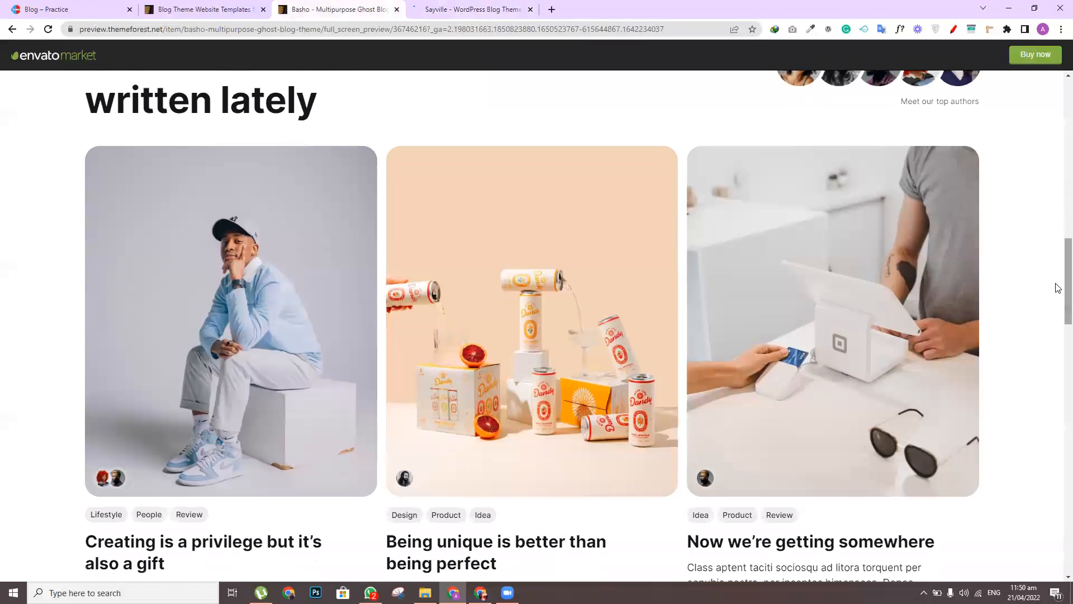
scroll(1057, 288, down, 2)
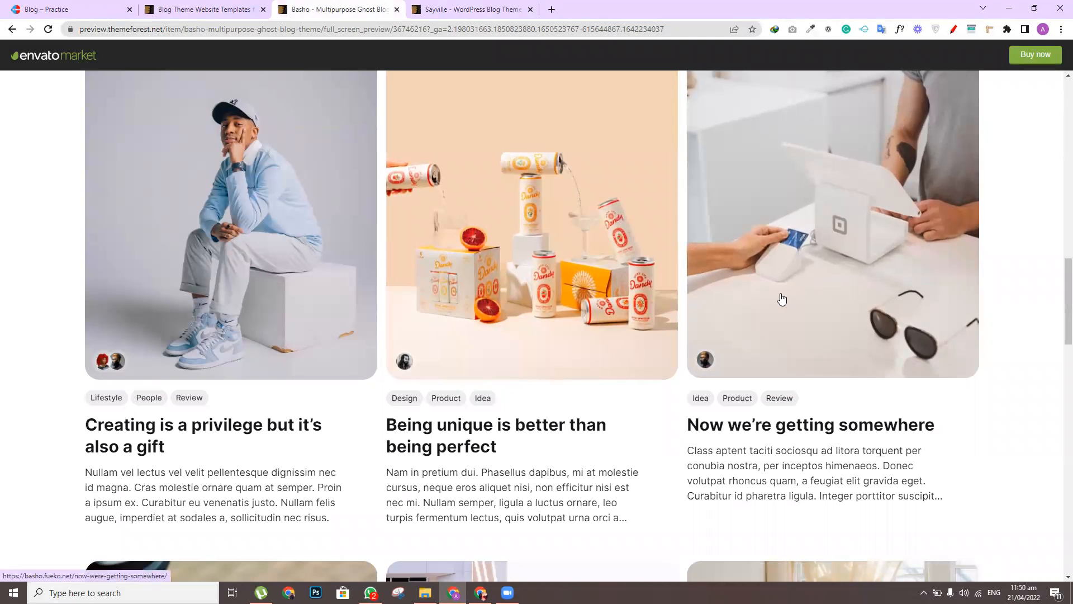
scroll(1058, 308, down, 2)
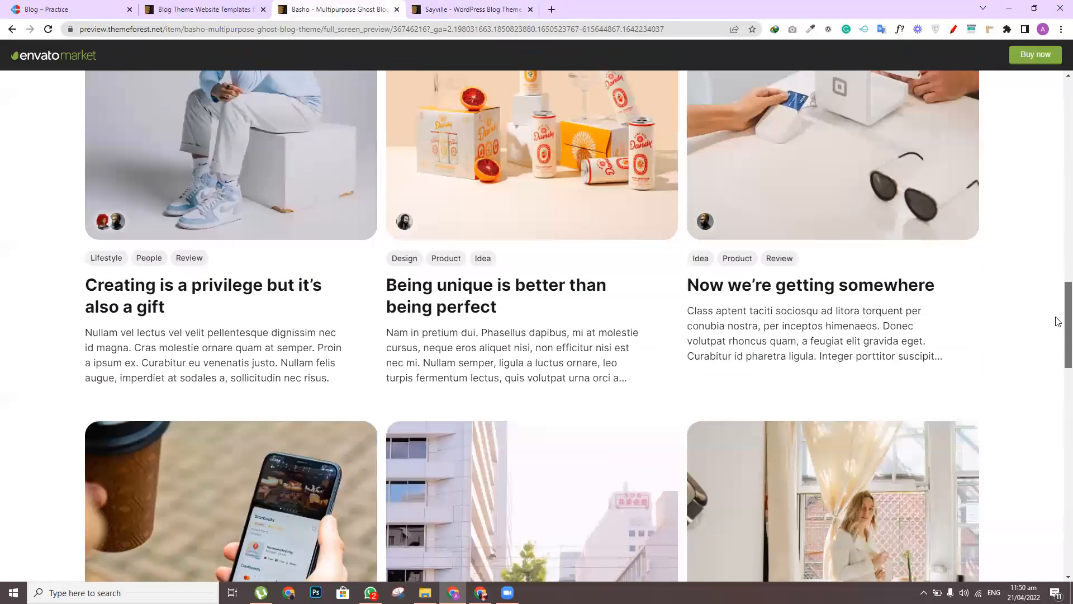
scroll(1058, 323, down, 1)
scroll(1057, 326, down, 5)
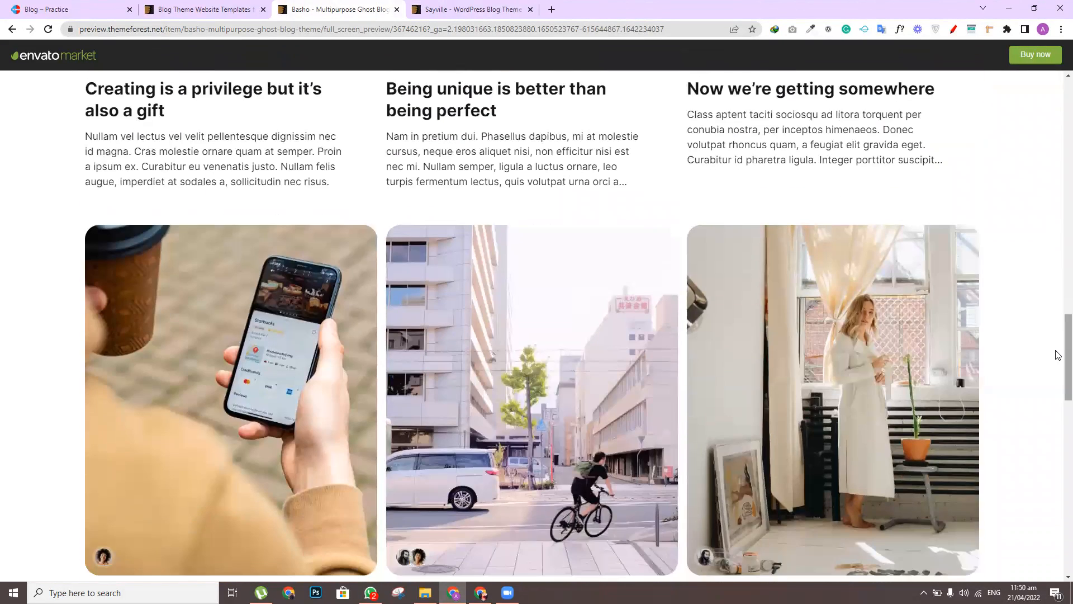
scroll(1057, 402, down, 4)
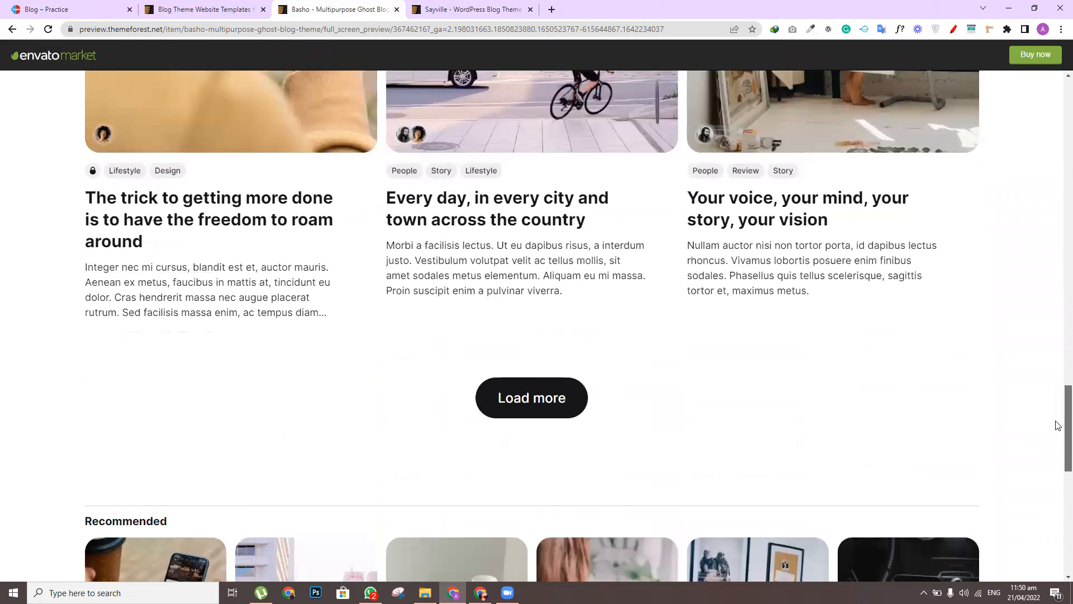
scroll(1058, 442, down, 5)
scroll(1058, 483, down, 1)
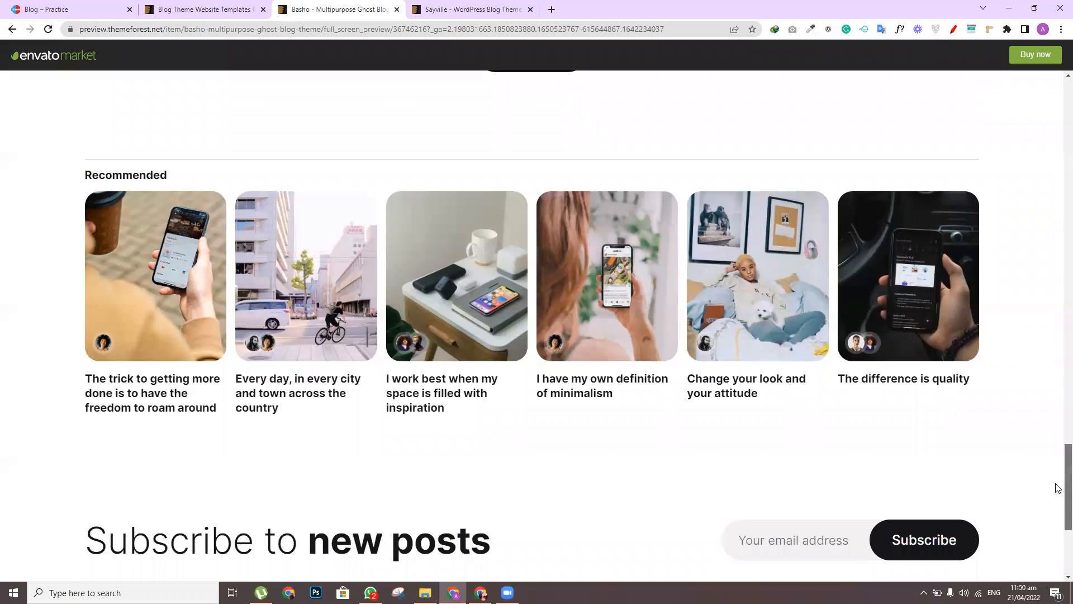
scroll(1057, 489, down, 5)
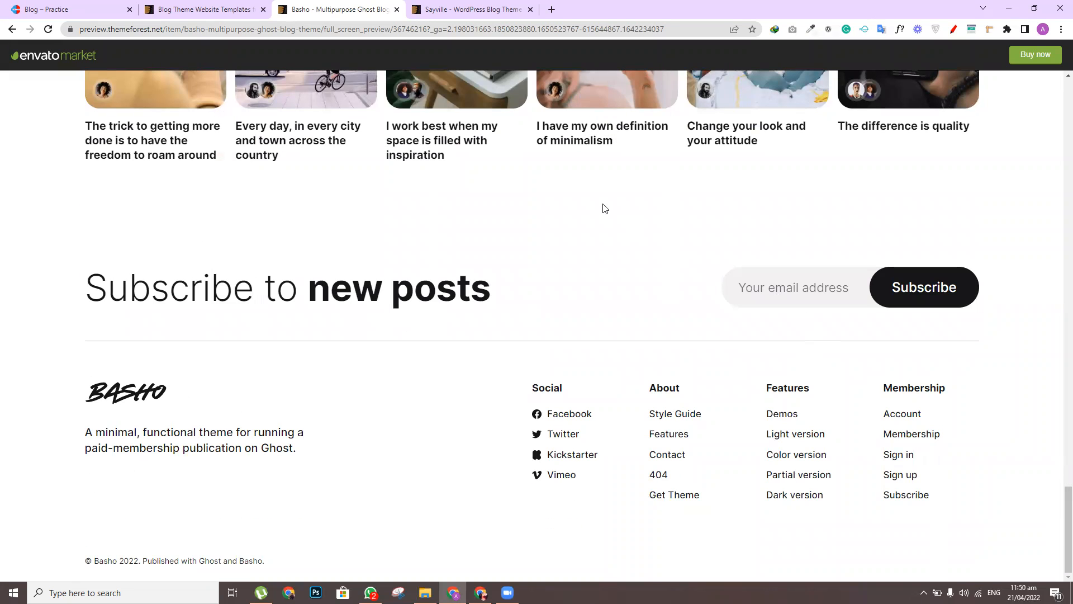
Switch to the Sayville theme preview and examine its navigation submenus, hero section and list of home page designs
click(447, 12)
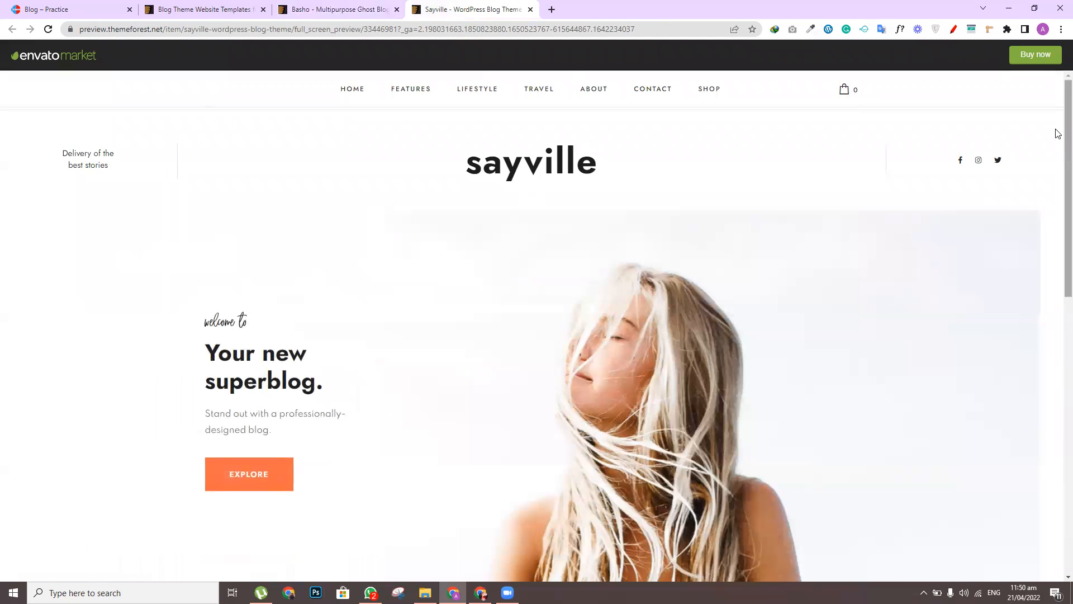
scroll(1056, 167, down, 2)
scroll(1057, 168, up, 2)
mouse_move(370, 97)
mouse_move(423, 91)
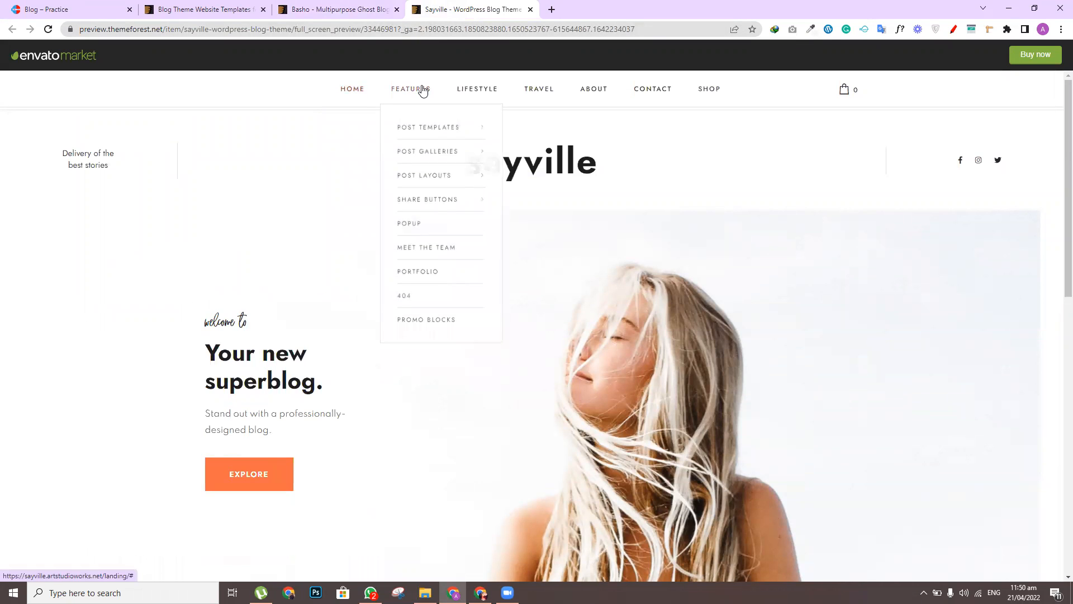
mouse_move(487, 93)
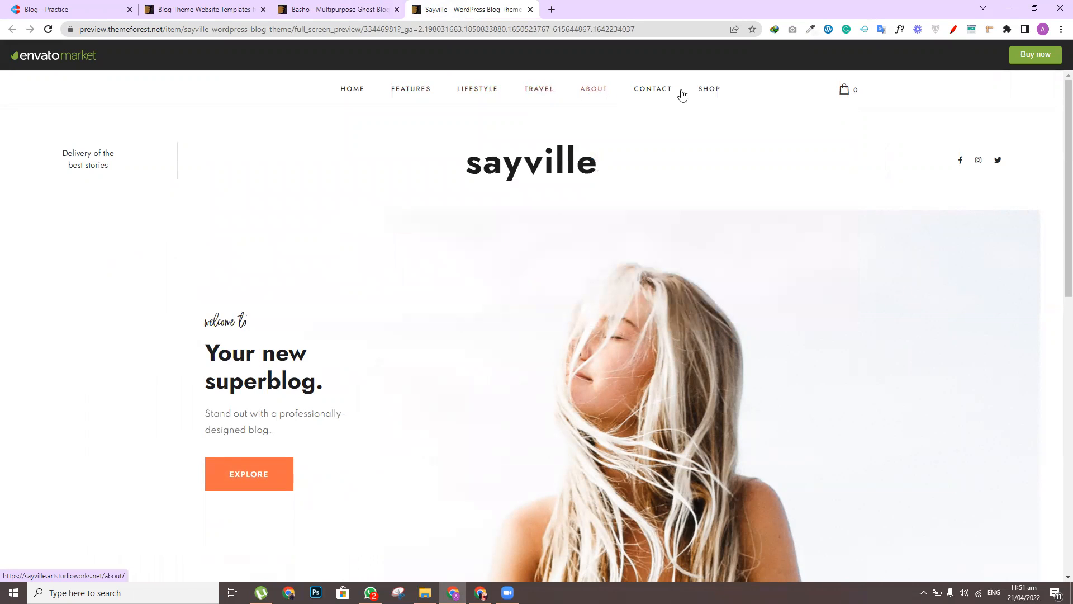
scroll(1057, 224, down, 4)
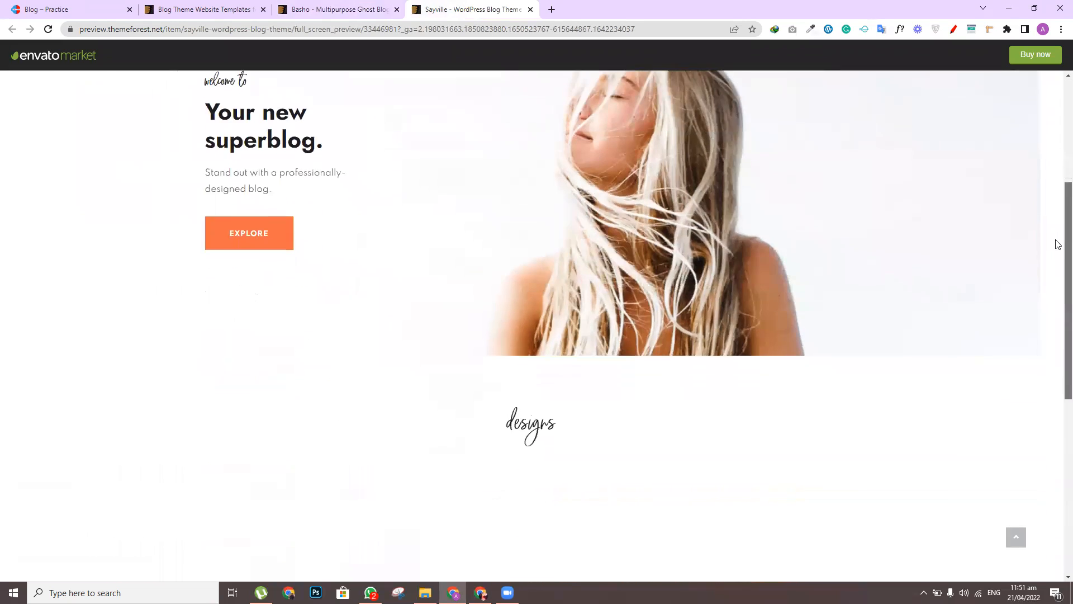
scroll(1058, 244, down, 3)
scroll(1057, 307, down, 3)
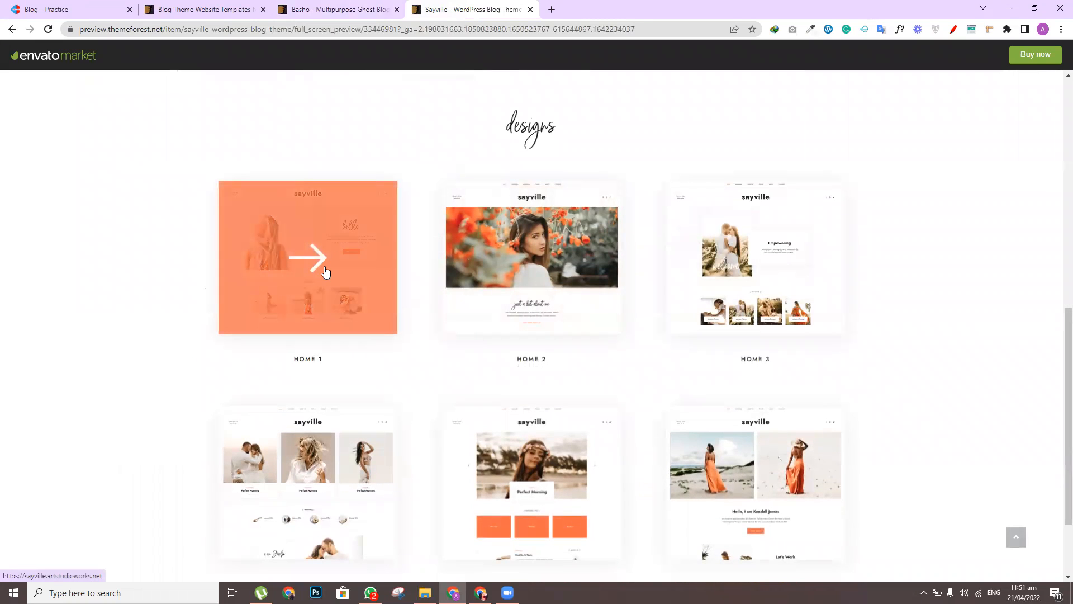
Open the Home 1 design of Sayville and examine its popular posts, post grid, sidebar, categories and newsletter section down to the footer
click(312, 260)
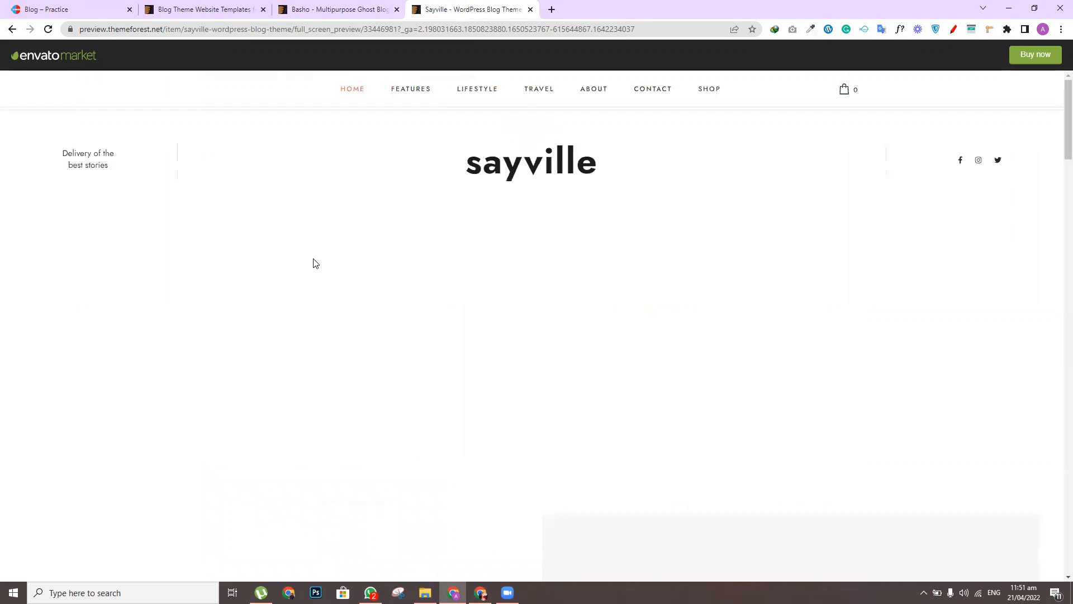
scroll(1057, 168, down, 5)
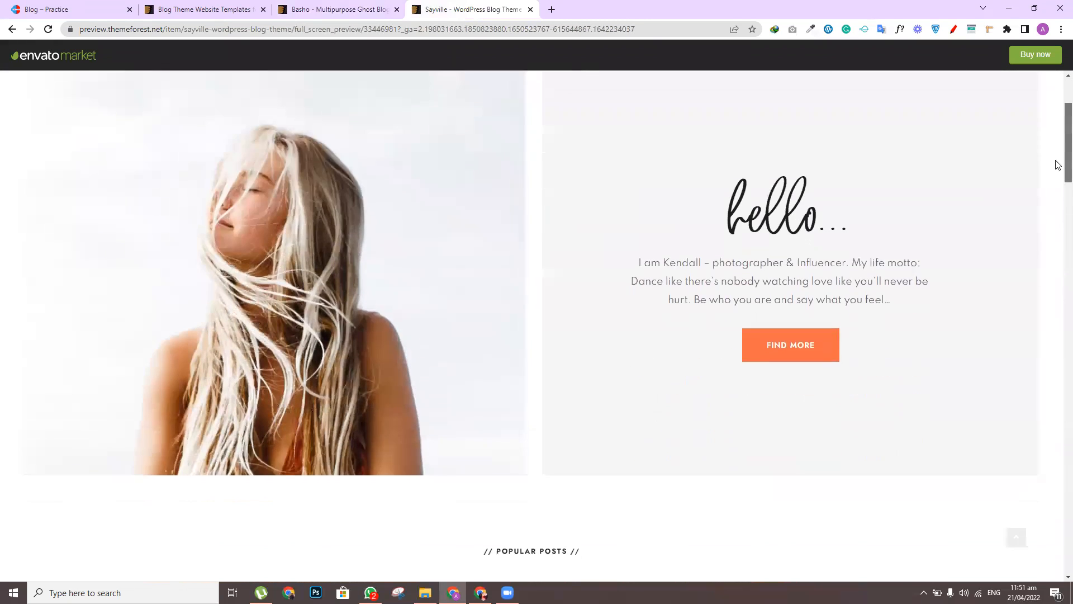
scroll(1057, 186, down, 7)
scroll(1057, 241, up, 2)
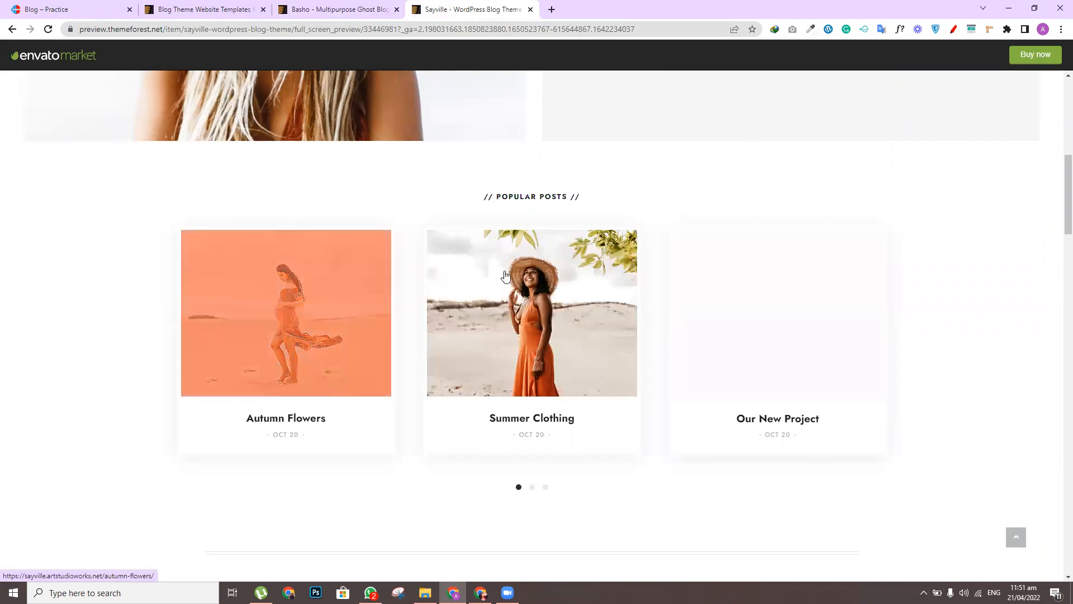
scroll(1057, 232, down, 8)
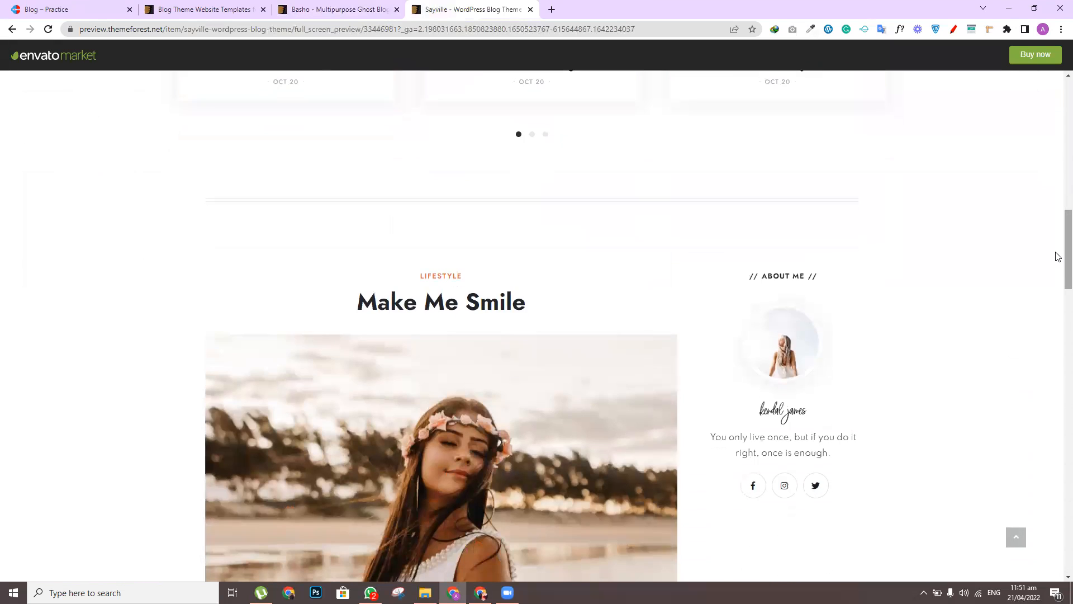
scroll(1057, 274, down, 1)
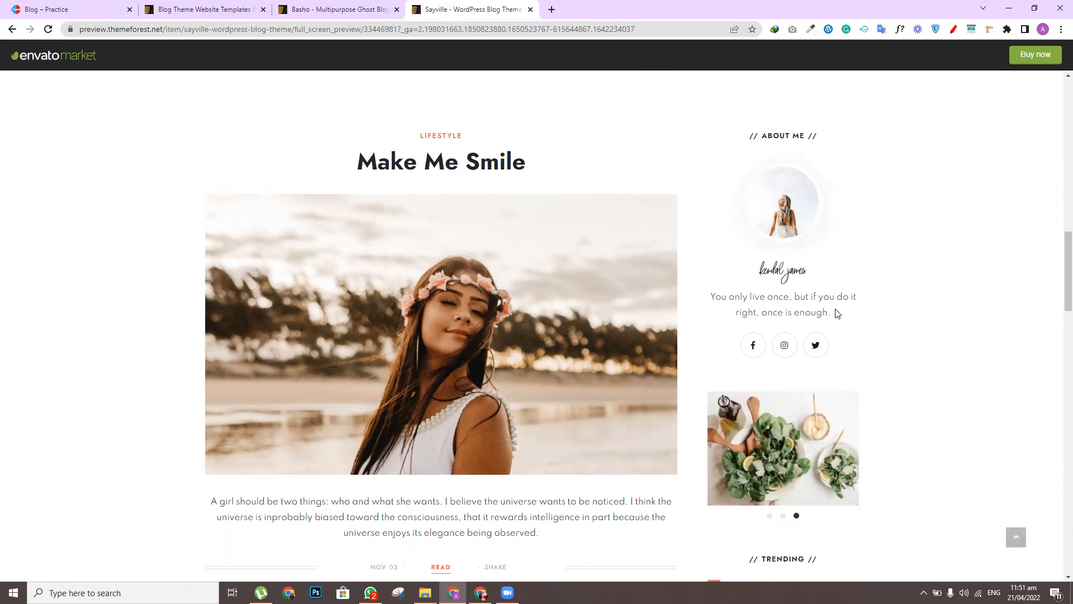
scroll(1058, 275, down, 3)
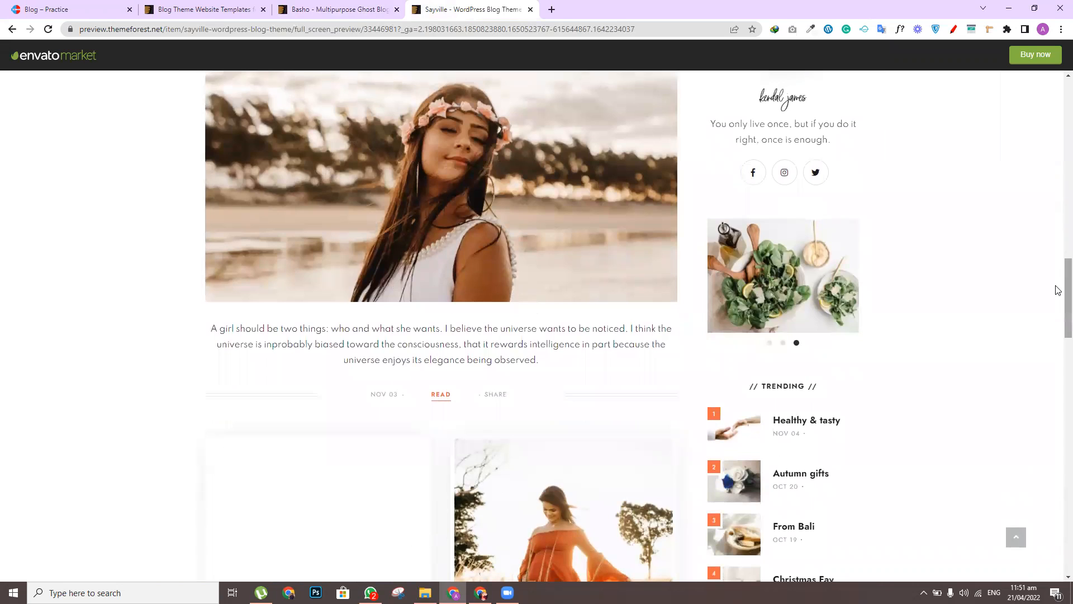
scroll(1059, 288, down, 5)
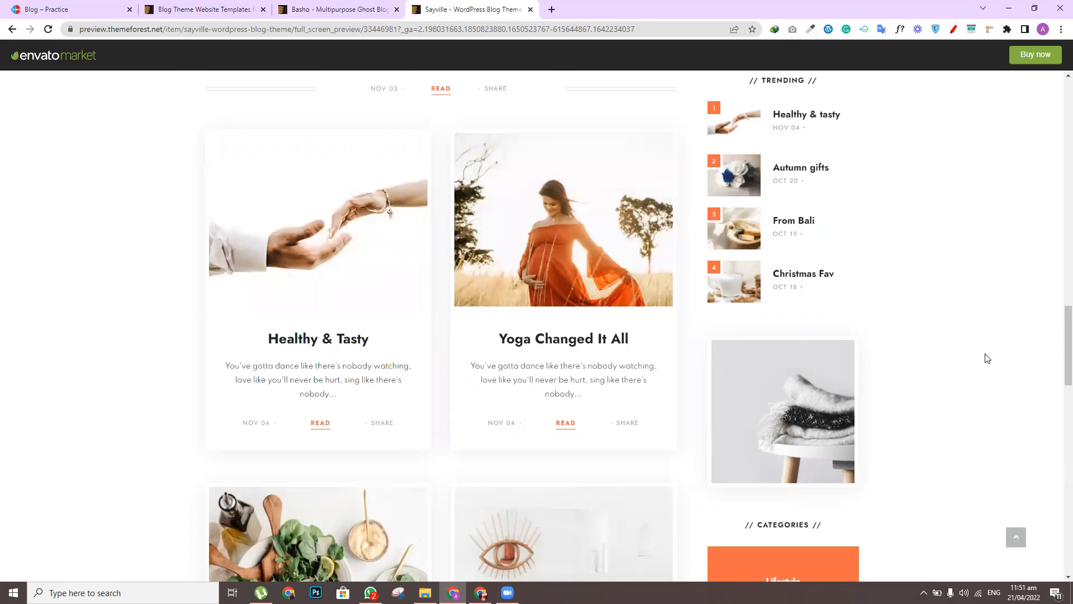
scroll(1058, 392, down, 8)
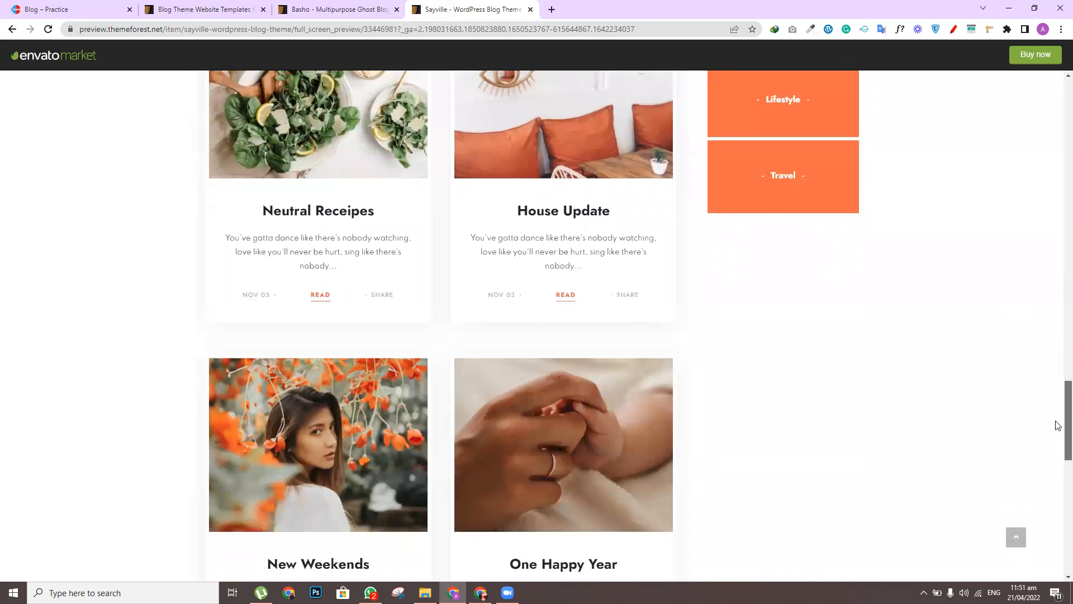
scroll(1057, 439, down, 3)
scroll(1058, 454, up, 6)
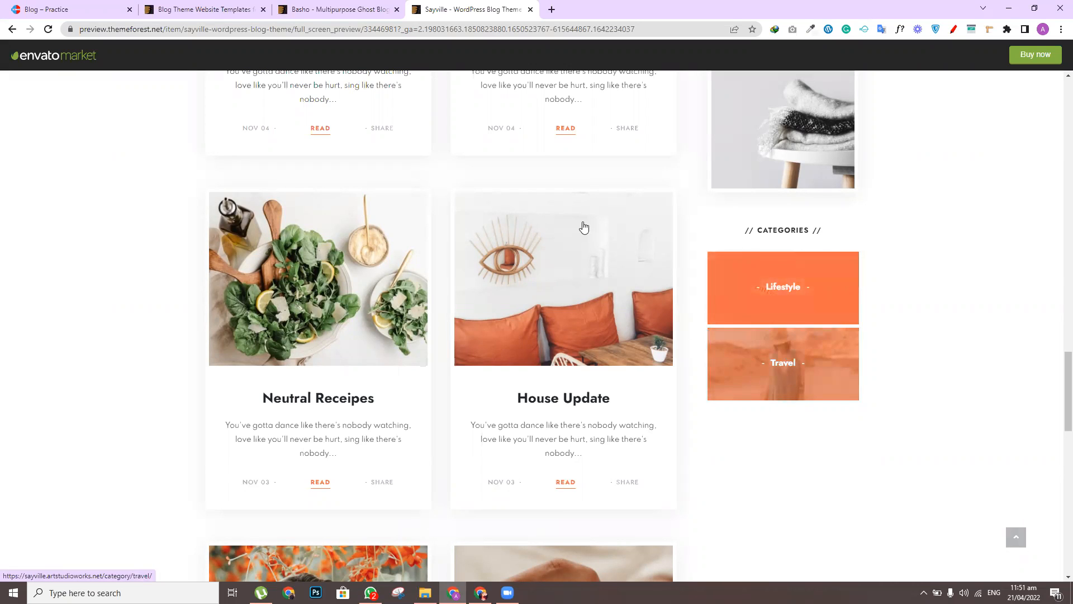
drag(1057, 394, 1057, 545)
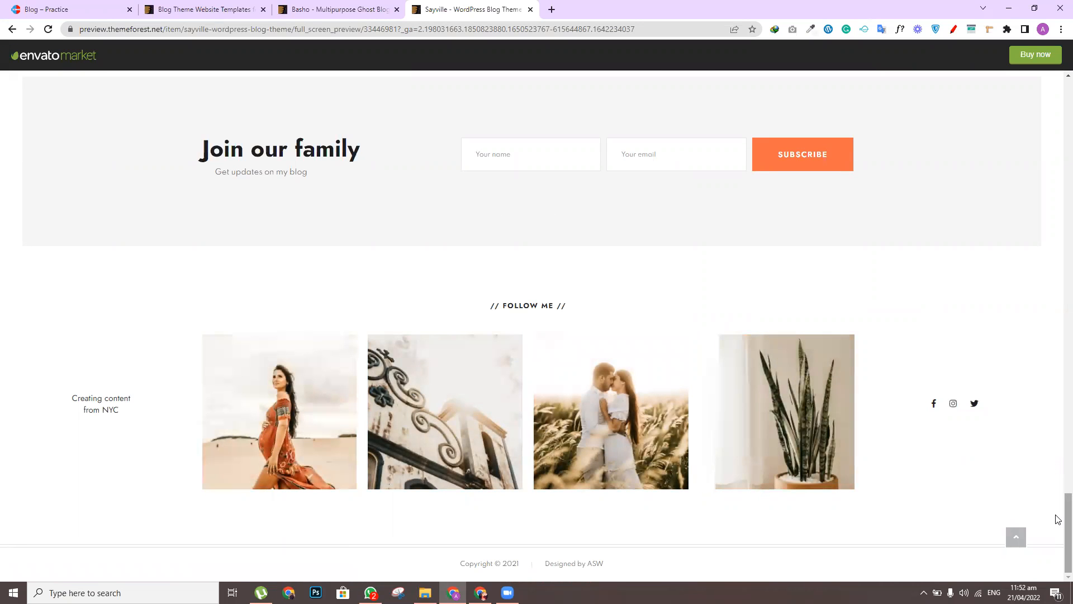
Follow the link to all Lifestyle stories in the Sayville navigation and review the featured post and sidebar layout
scroll(1057, 548, up, 20)
scroll(1059, 123, up, 15)
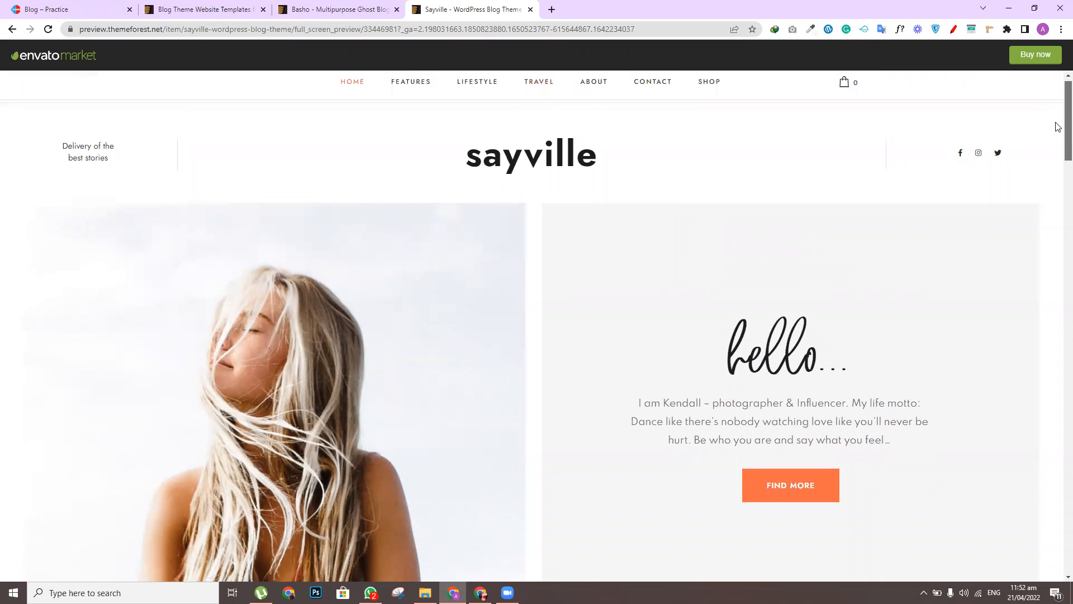
mouse_move(489, 88)
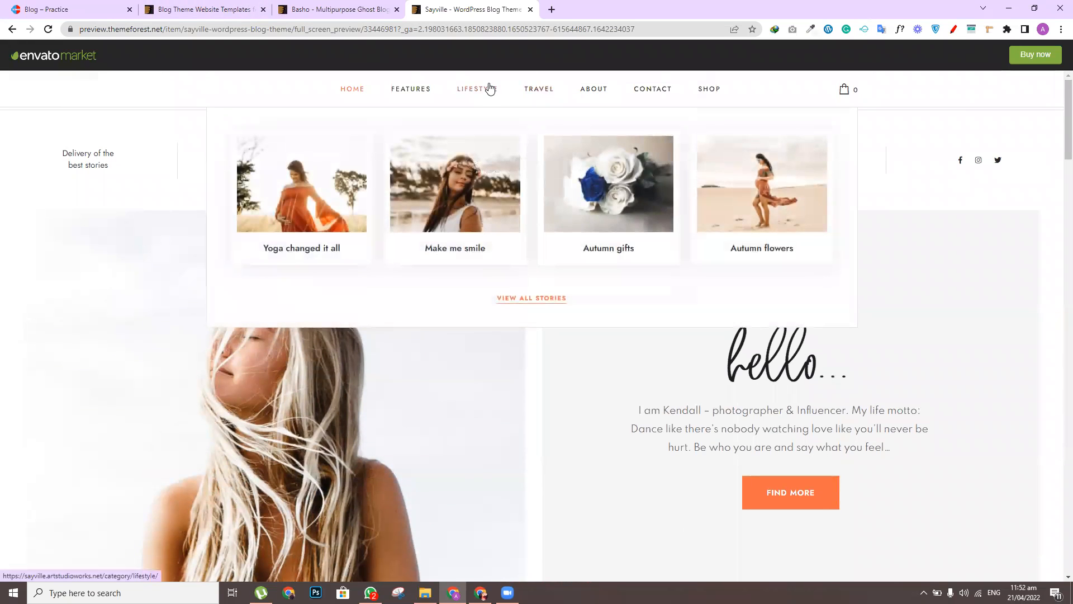
click(519, 300)
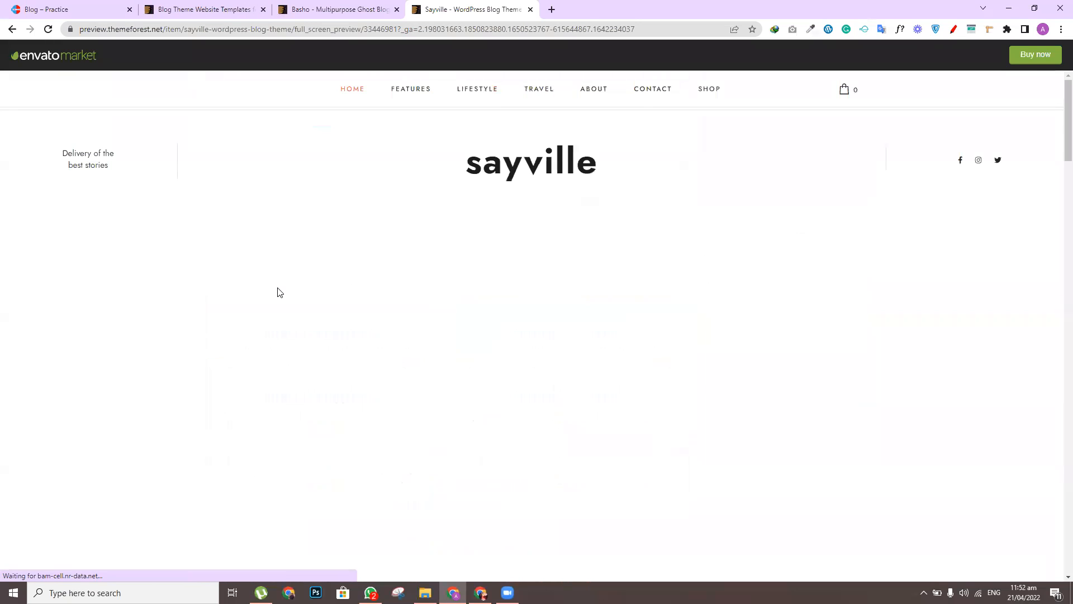
scroll(1057, 224, down, 15)
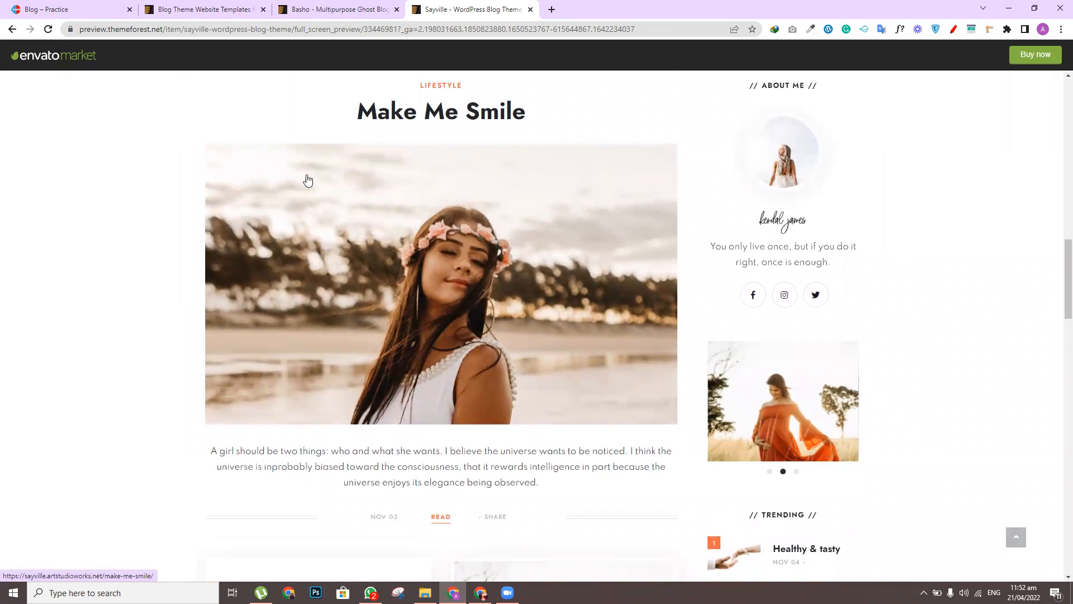
Return to the practice site's blog page and open its Blog Archive template for editing in Elementor
click(49, 5)
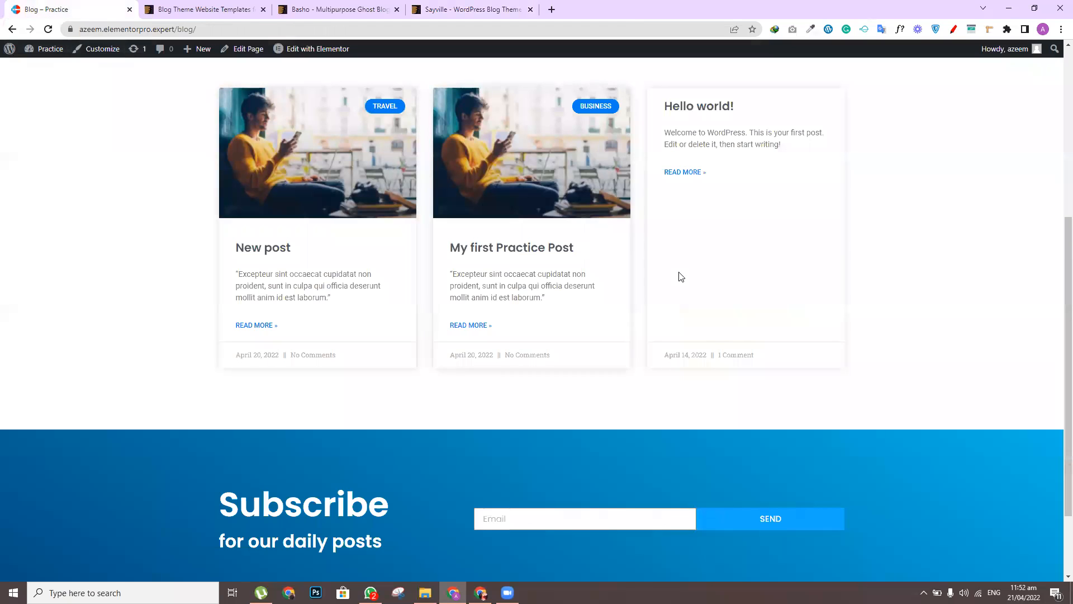
drag(1067, 334, 1056, 149)
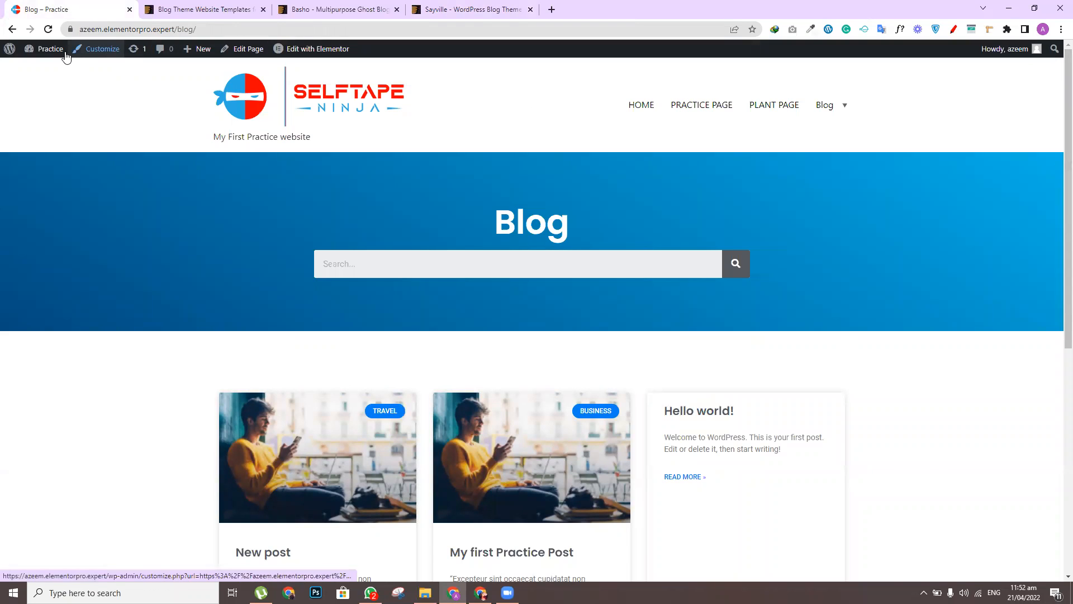
mouse_move(62, 56)
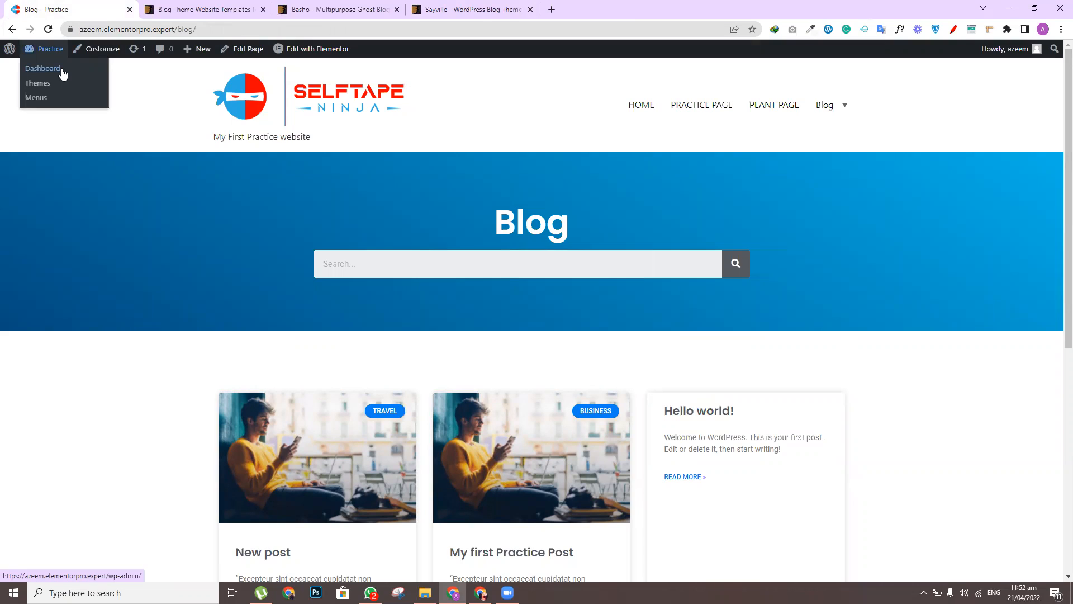
mouse_move(310, 48)
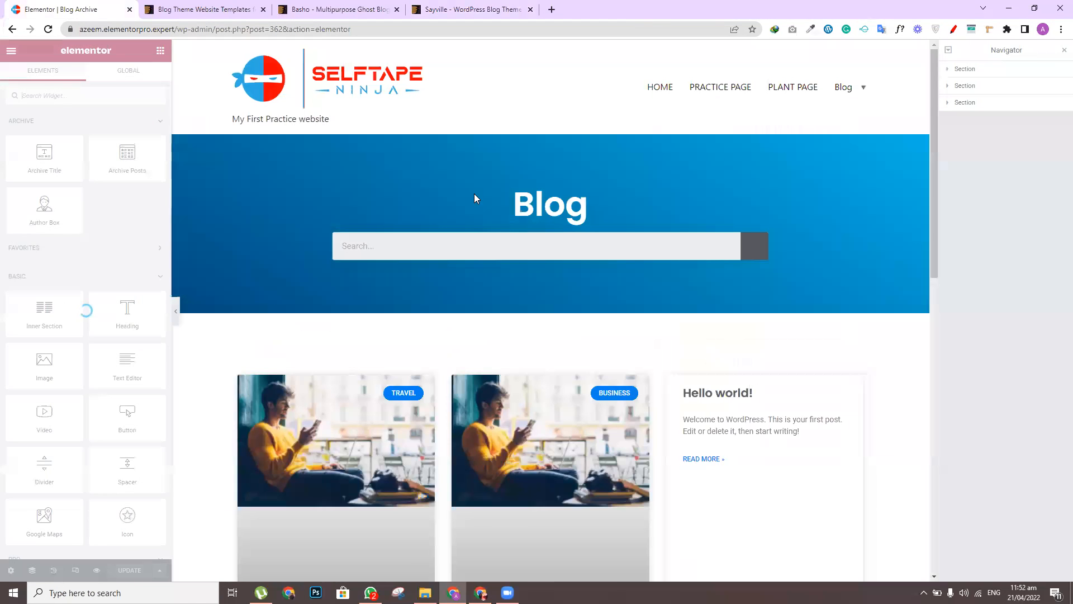
Add a new column beside the archive posts column in the section between the Blog banner and Subscribe
drag(934, 280, 942, 397)
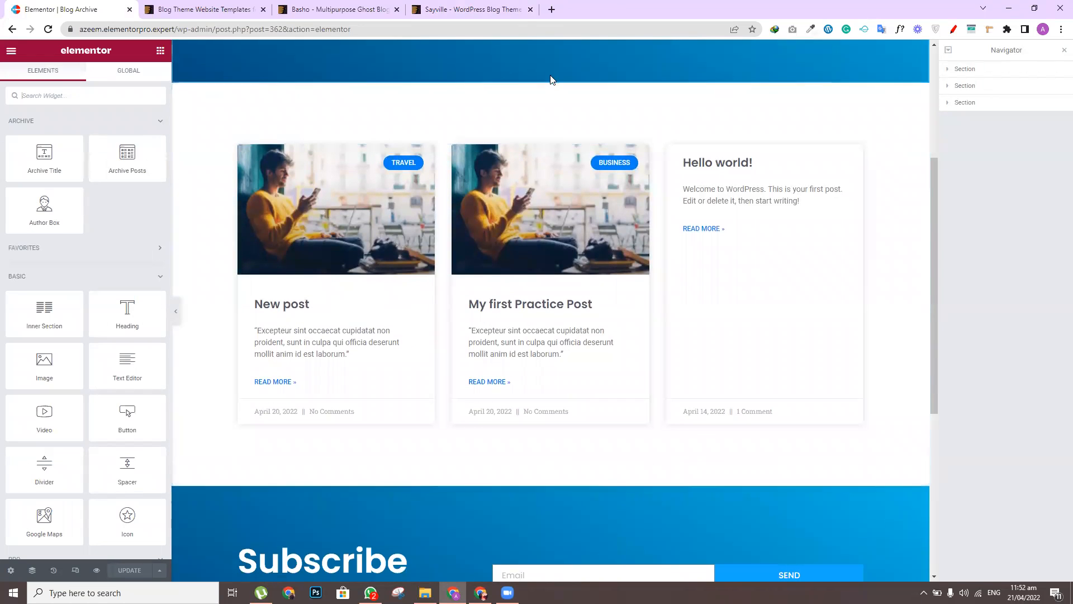
click(551, 76)
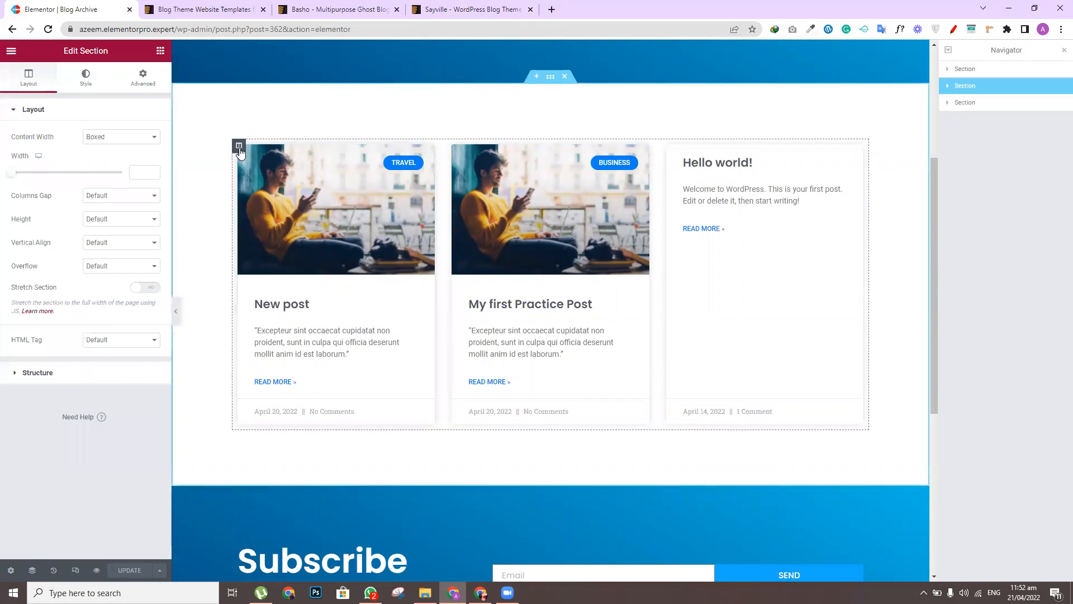
click(239, 147)
right_click(239, 148)
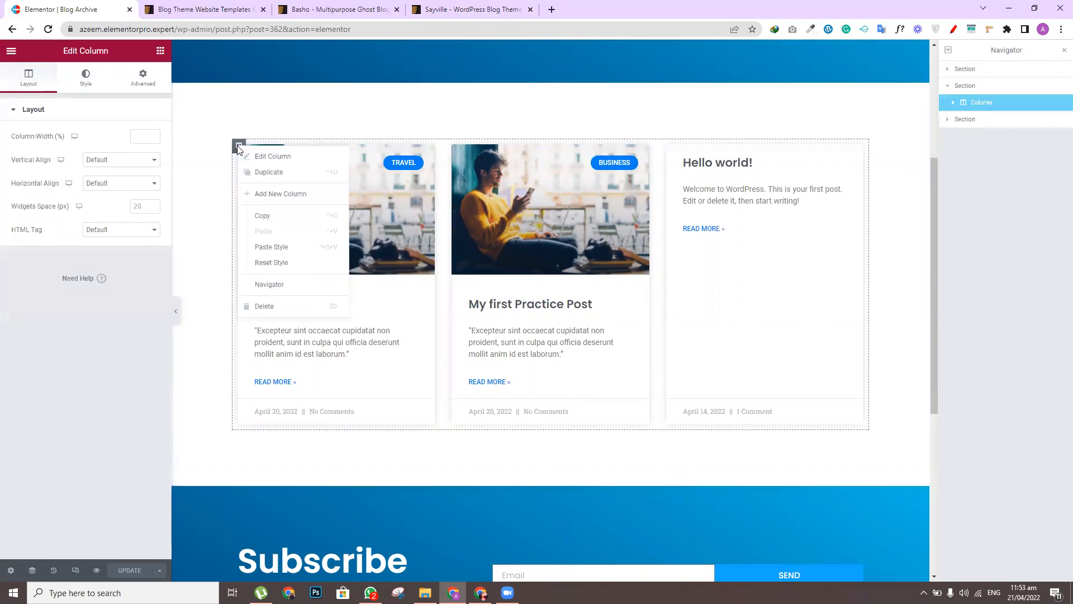
click(273, 193)
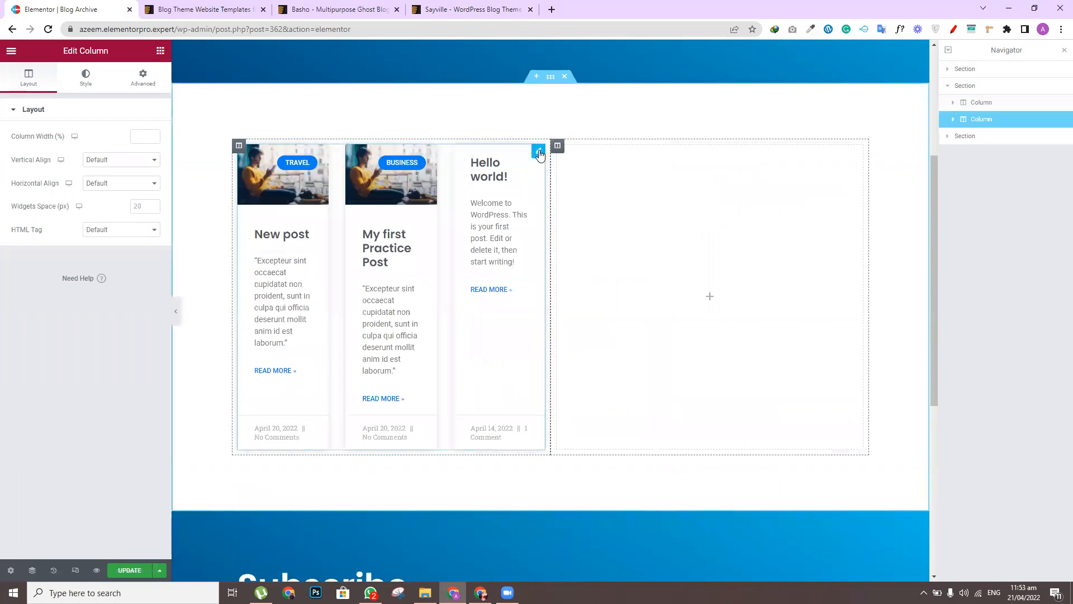
Set the width of the column holding the archive posts to 70%
click(239, 146)
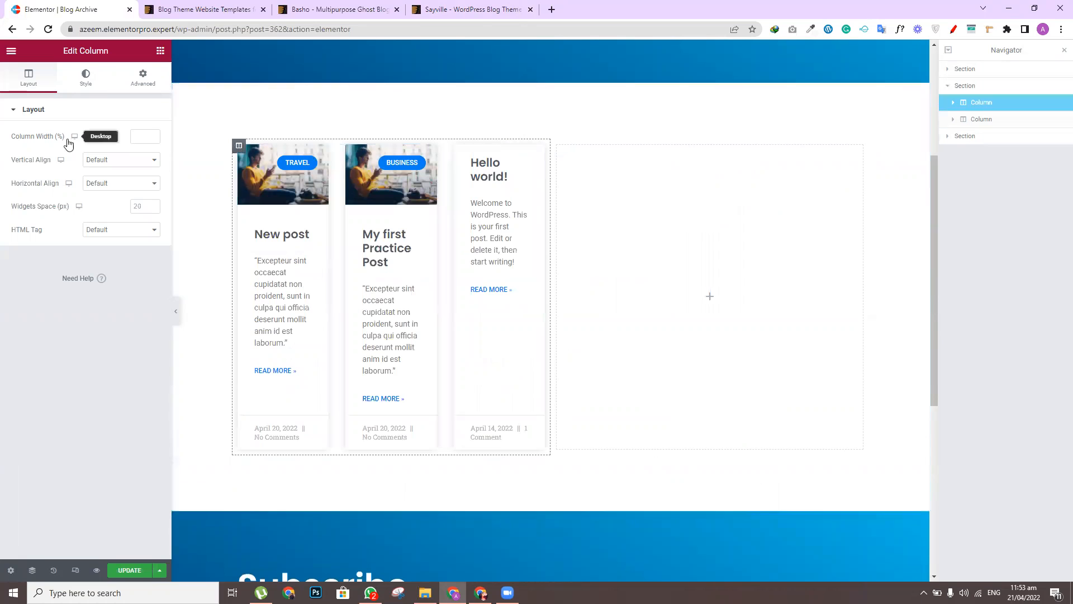
click(137, 138)
text(70)
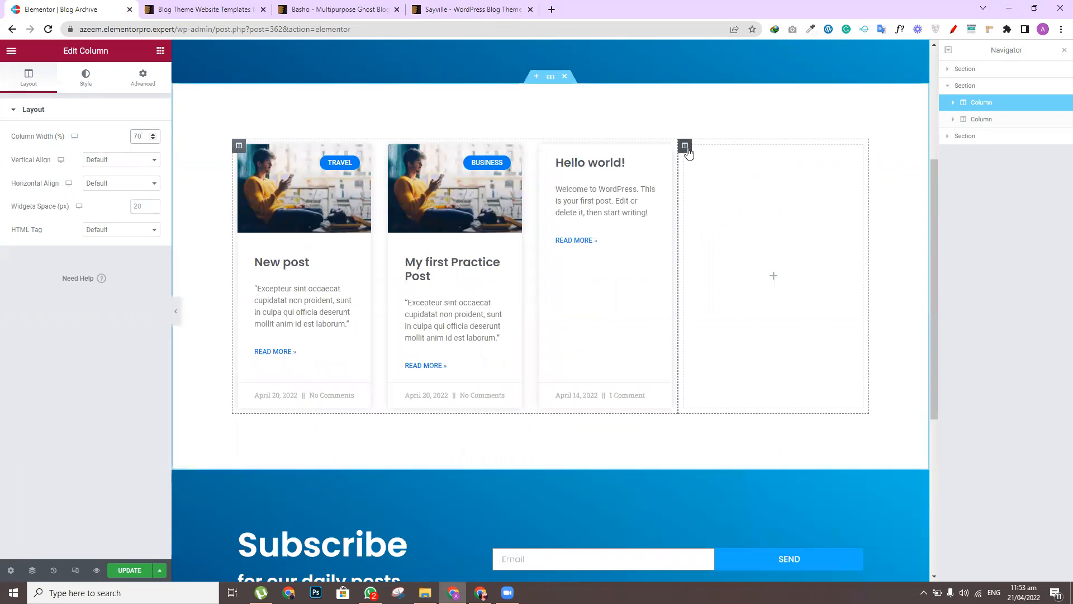
Set the Archive Posts widget to 2 columns and update the template
click(668, 152)
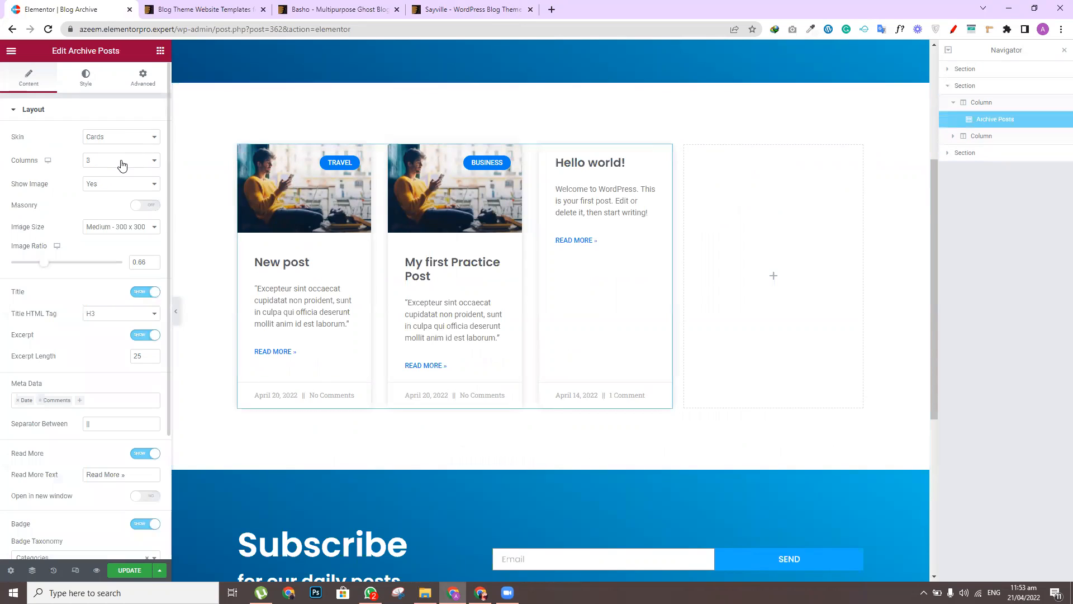
click(123, 163)
click(111, 181)
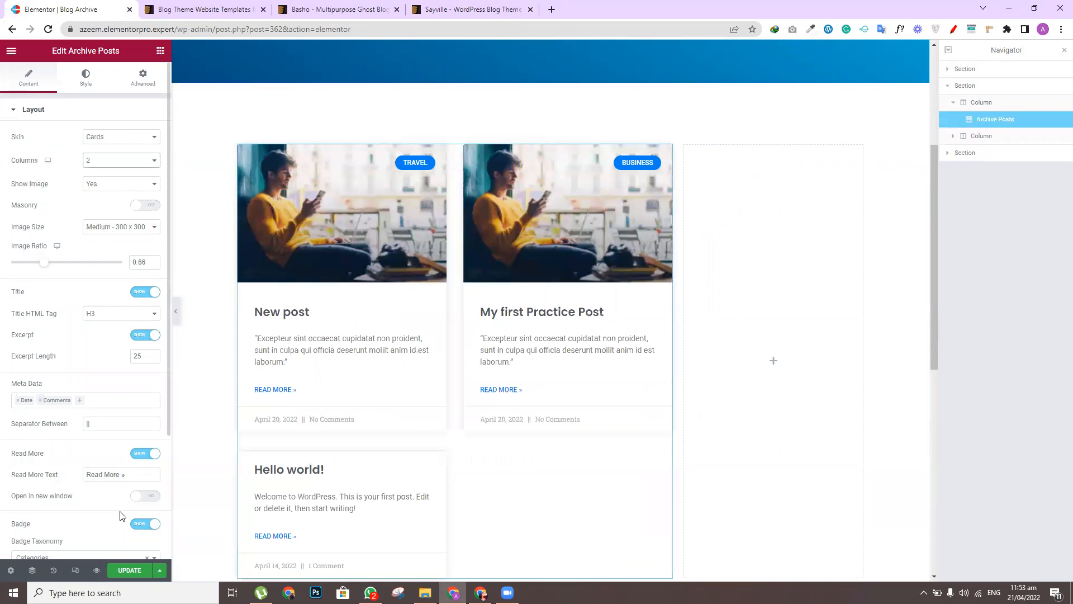
click(139, 571)
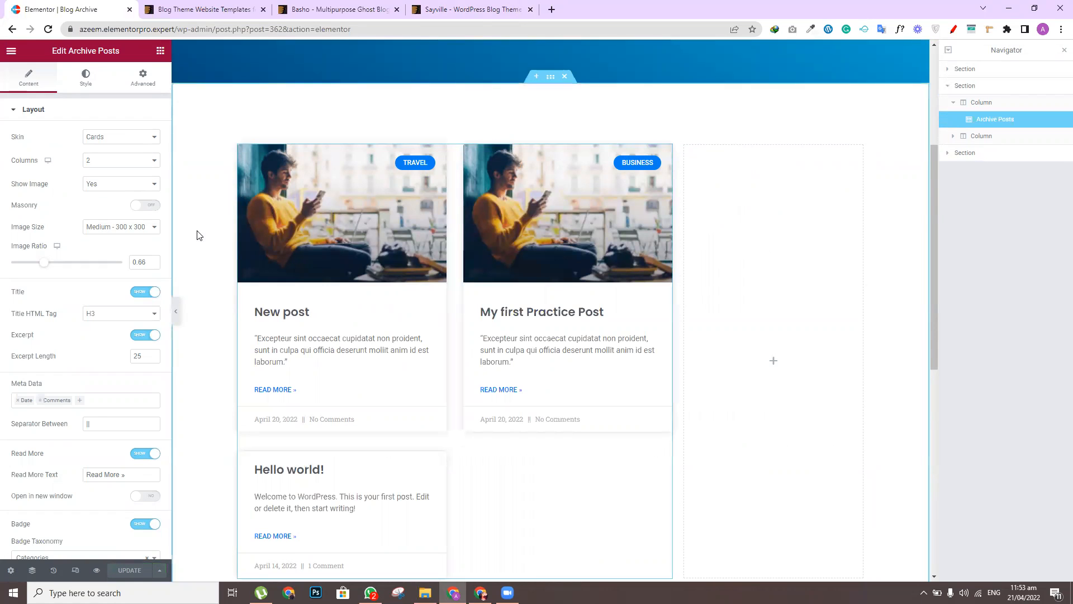
Add an Author Box widget to the empty sidebar column with a Text Editor widget below it
click(161, 51)
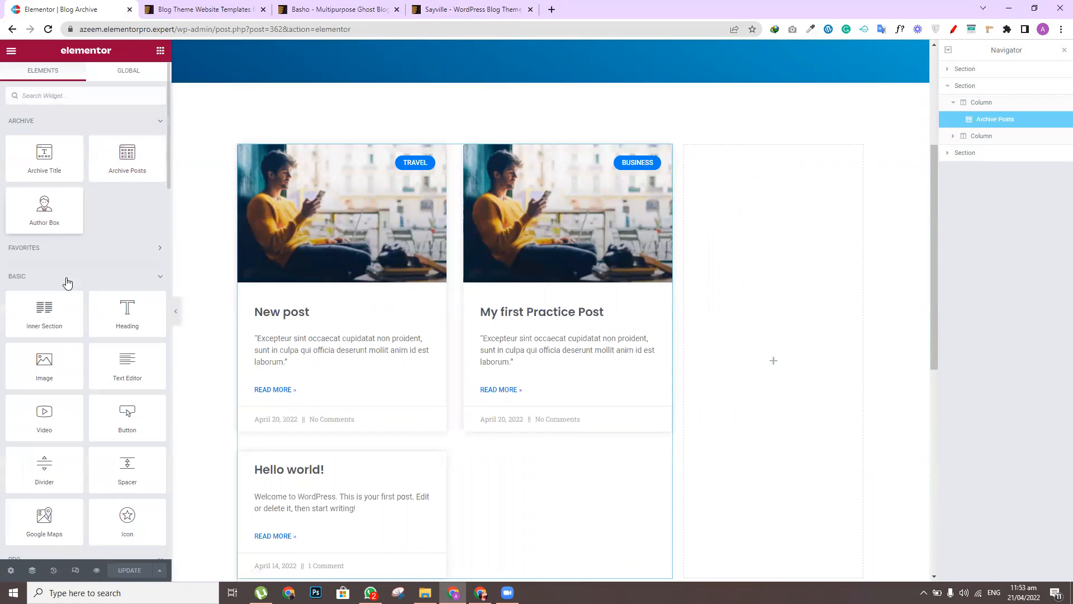
drag(46, 204, 793, 261)
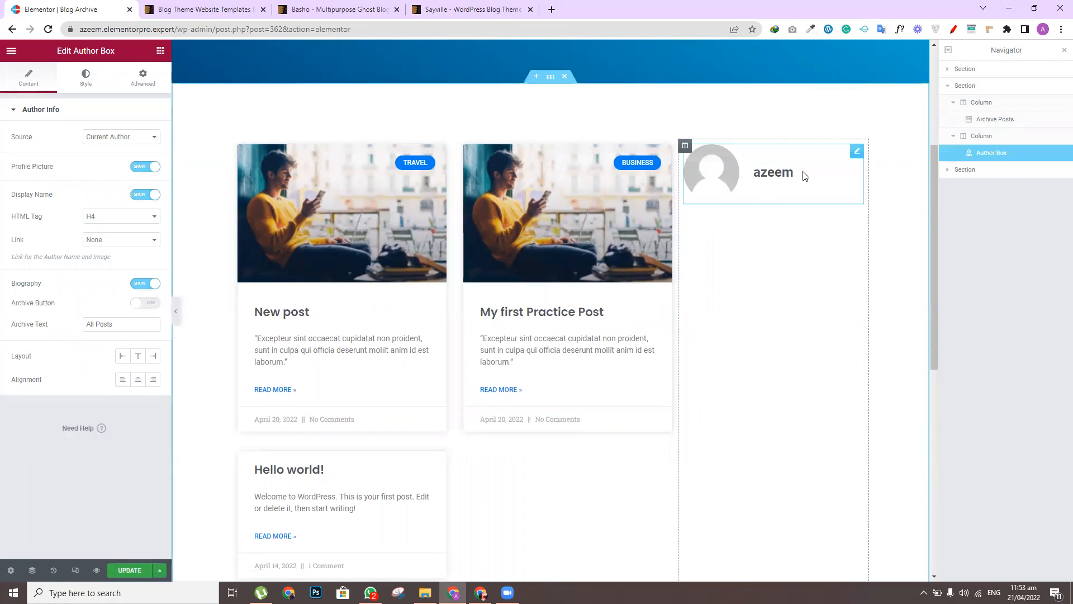
click(144, 78)
click(161, 50)
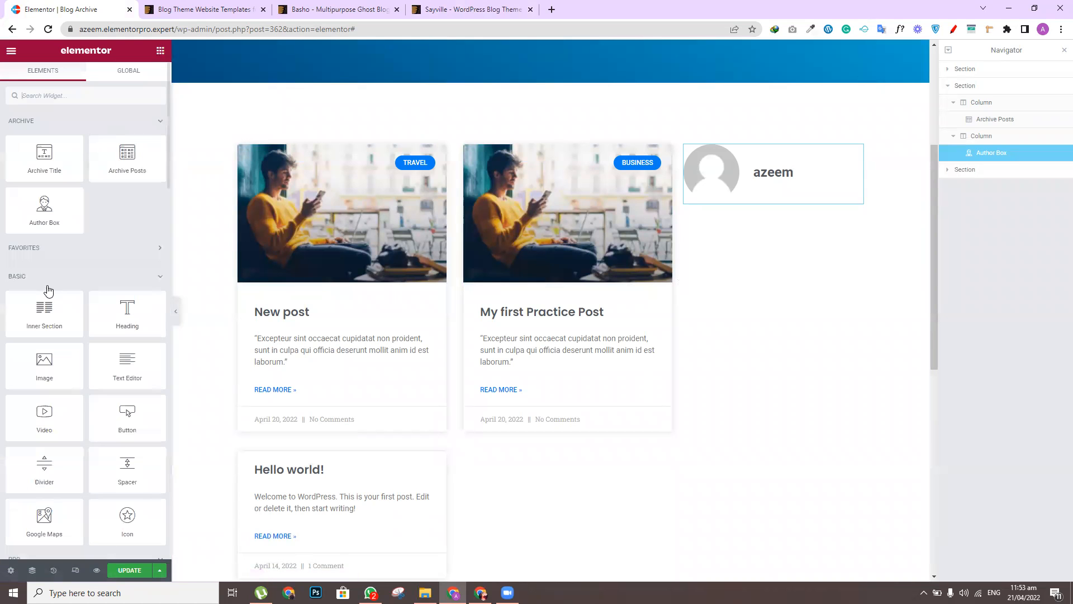
drag(127, 361, 724, 201)
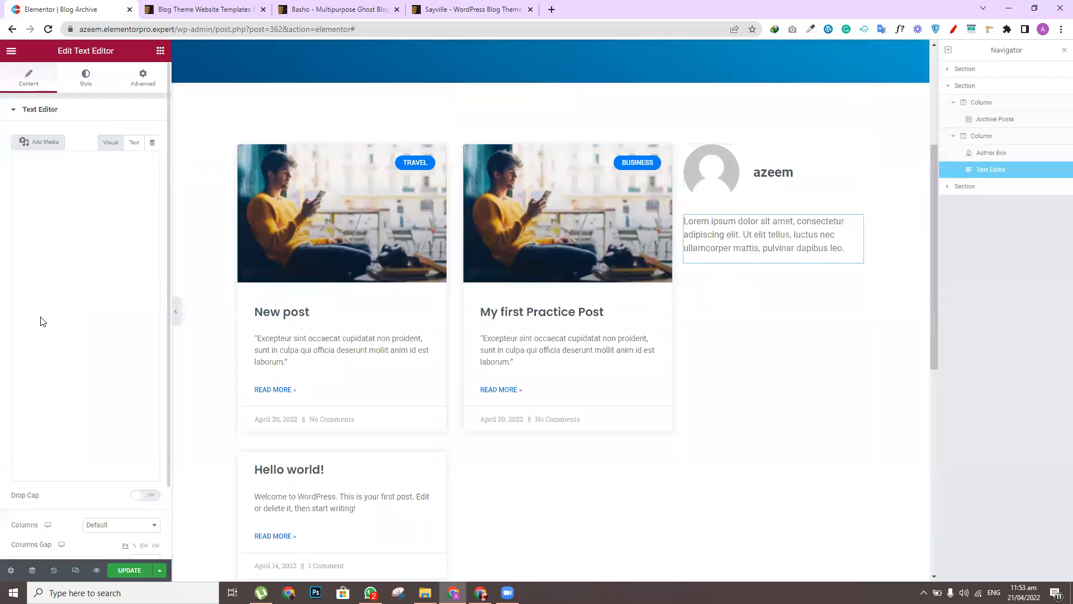
click(160, 50)
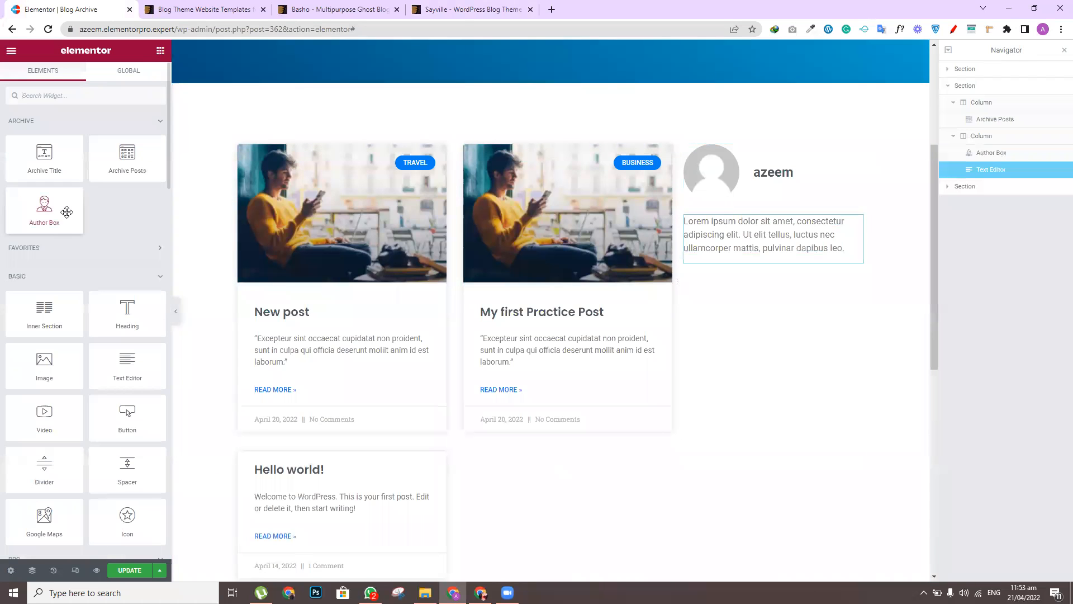
click(56, 99)
text(shar)
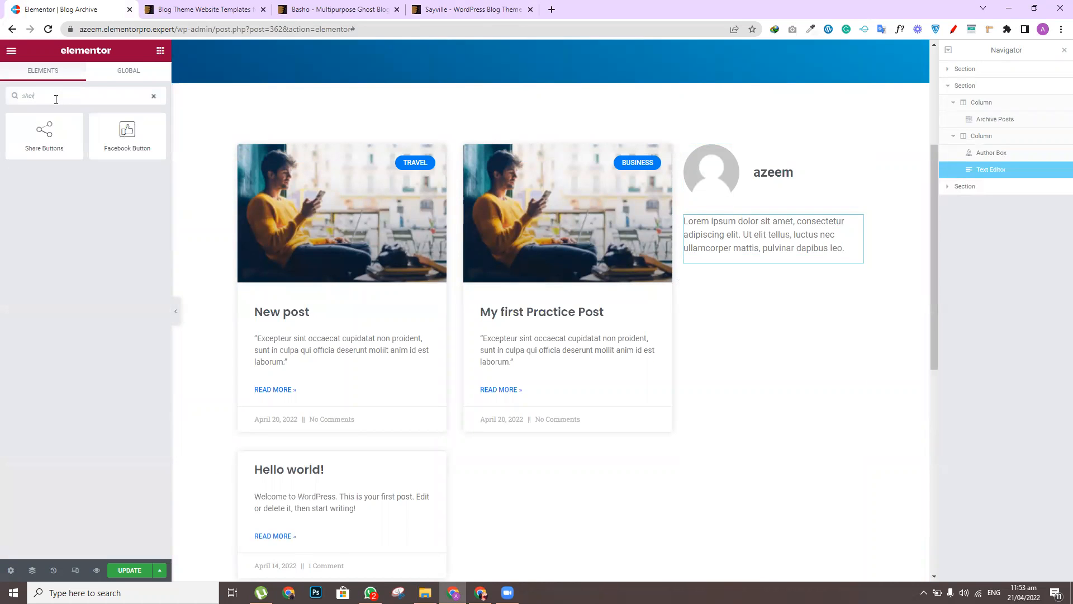
text(e)
key(BackSpace)
key(BackSpace)
key(BackSpace)
key(BackSpace)
key(BackSpace)
Find the Social Icons widget, add it below the sidebar's placeholder text, and align the icons left
text(soc)
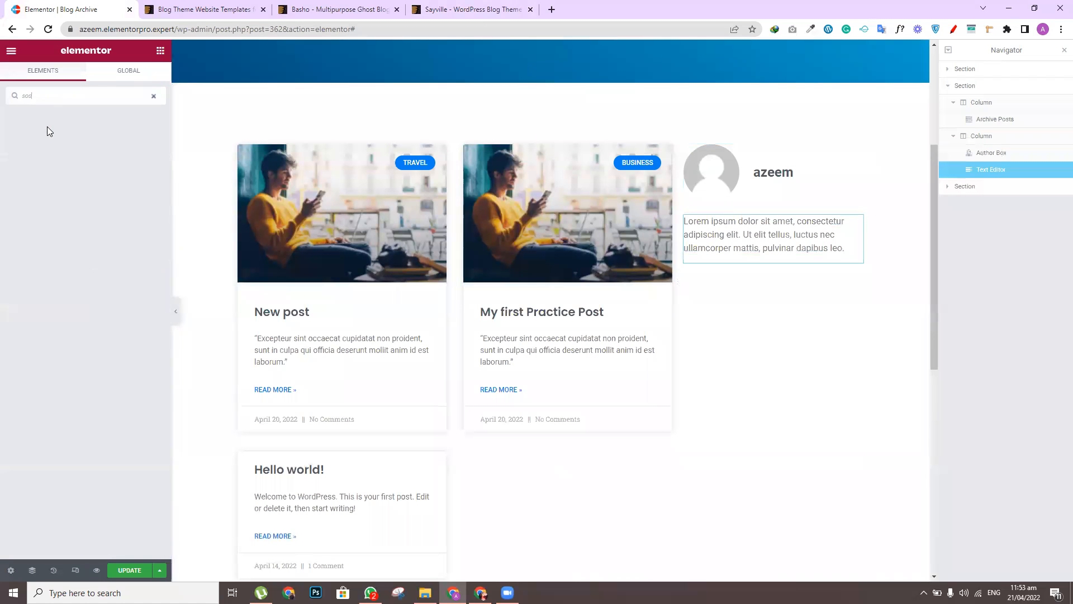
key(BackSpace)
drag(44, 135, 735, 258)
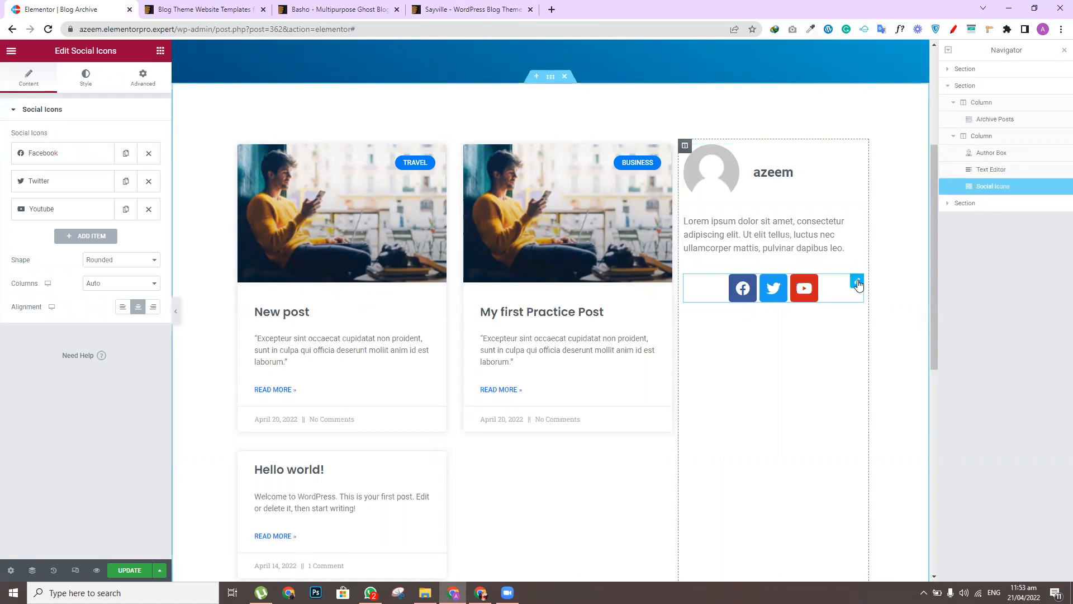
click(123, 306)
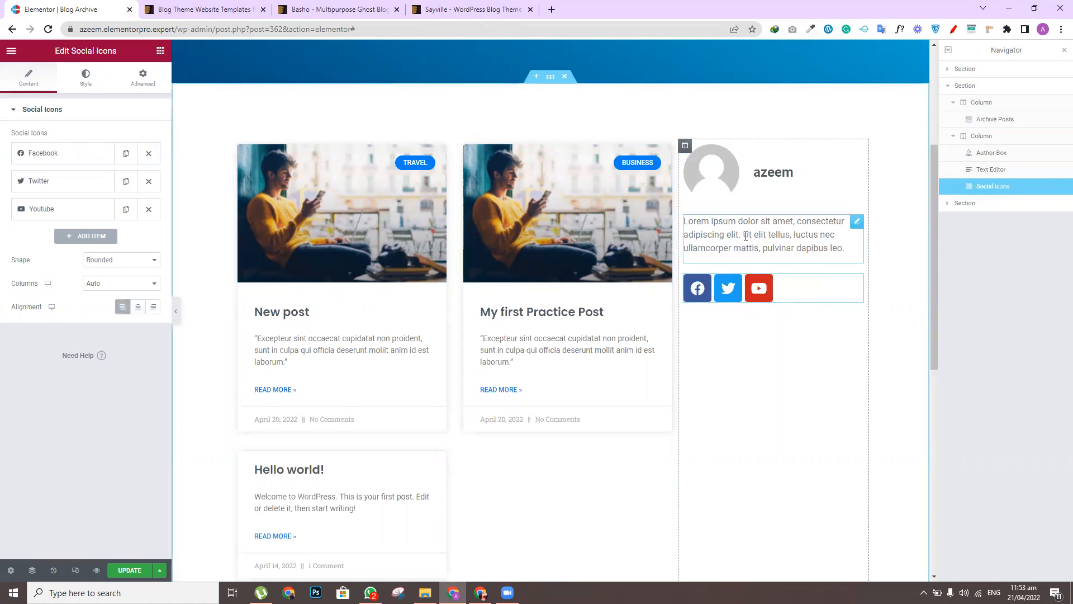
Set the sidebar column's padding to 30 px on all sides
click(685, 146)
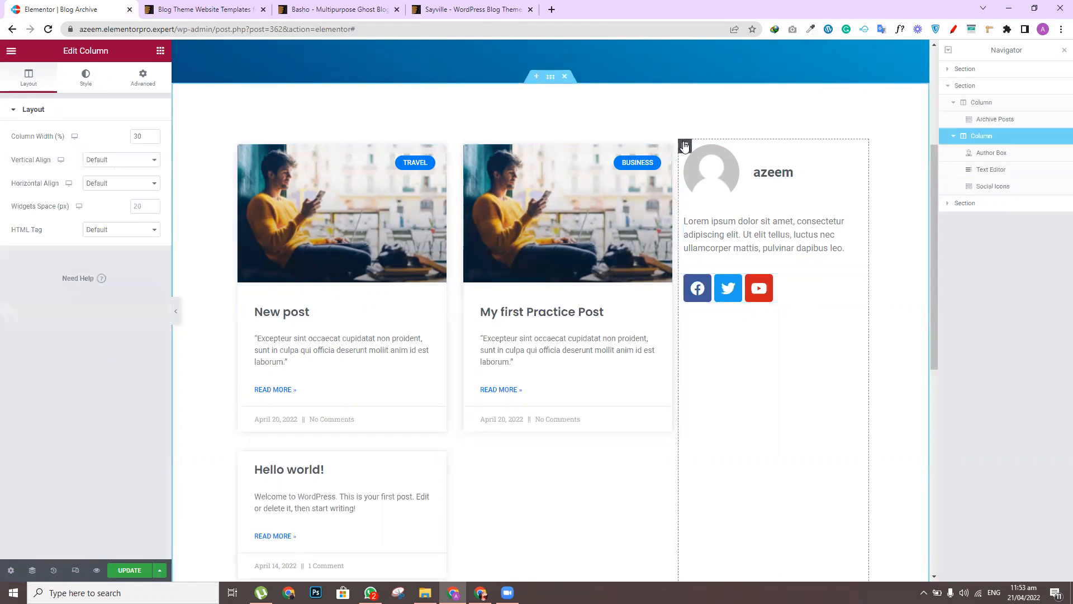
click(145, 81)
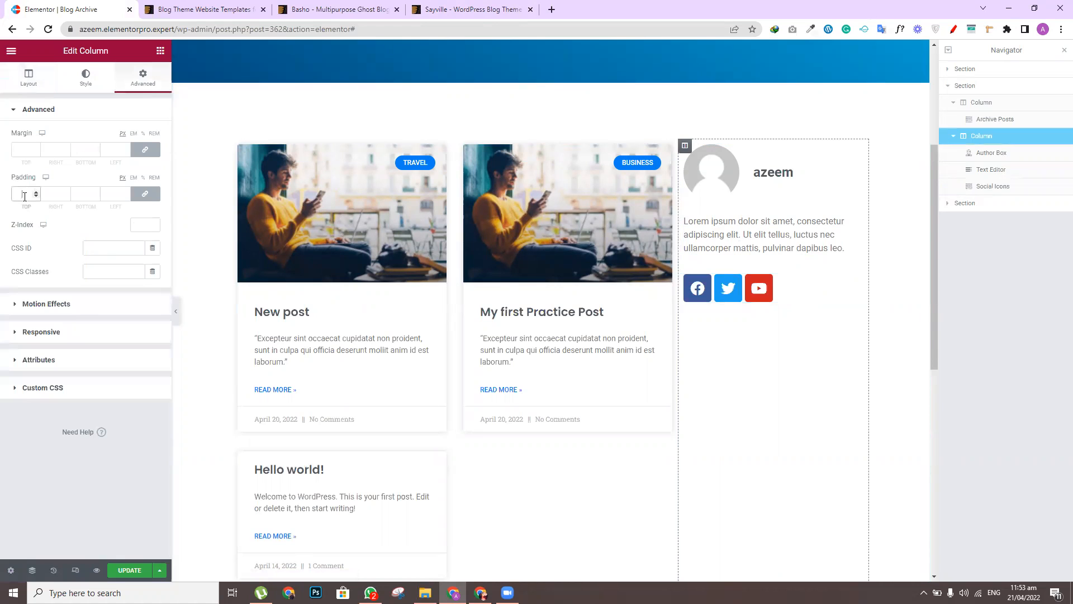
click(24, 196)
text(20)
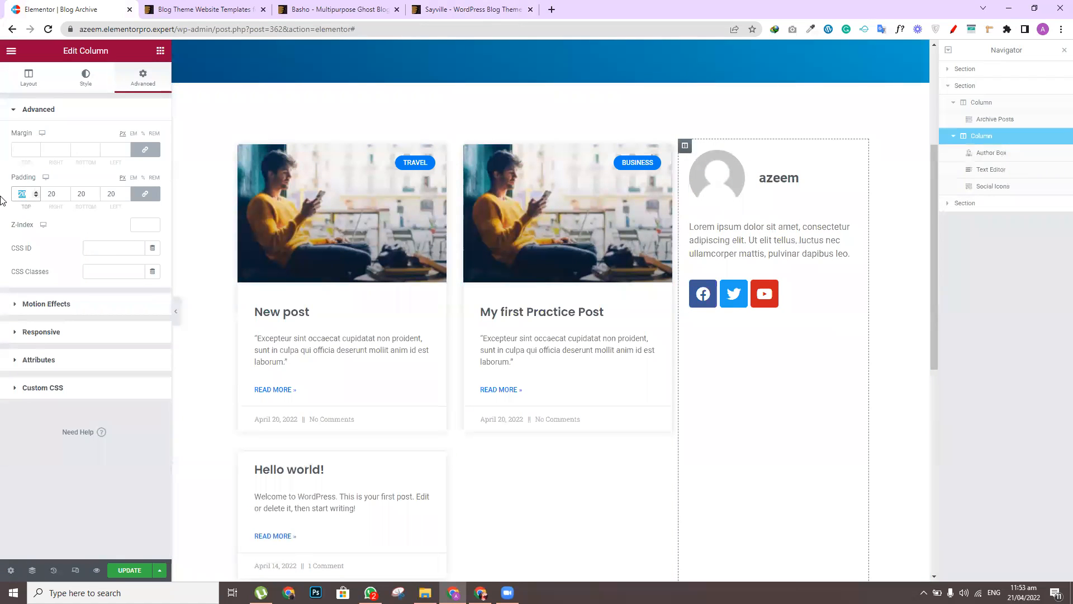
text(30)
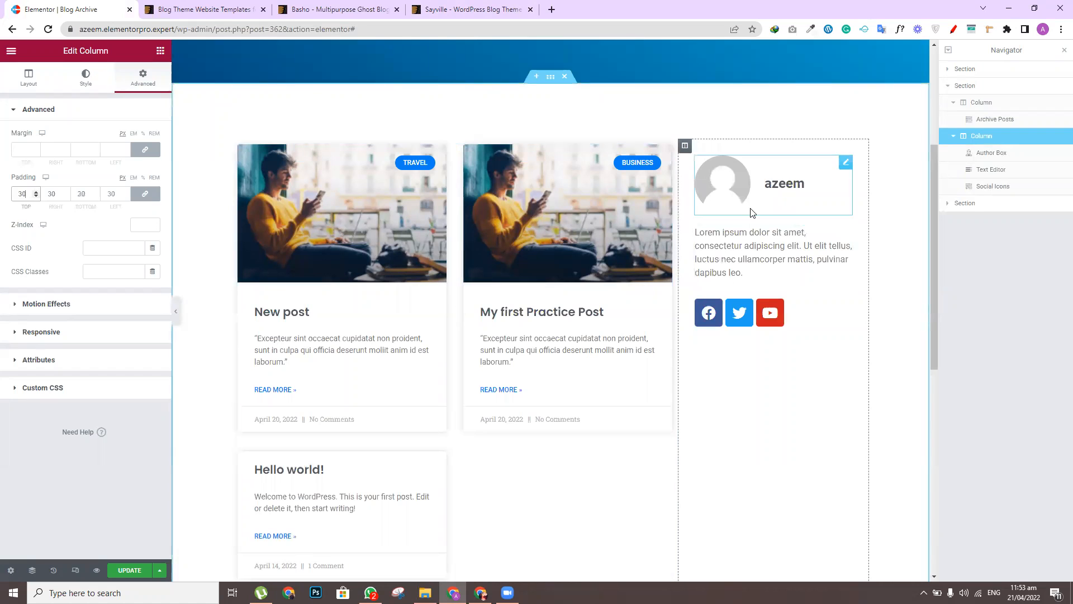
drag(935, 289, 934, 290)
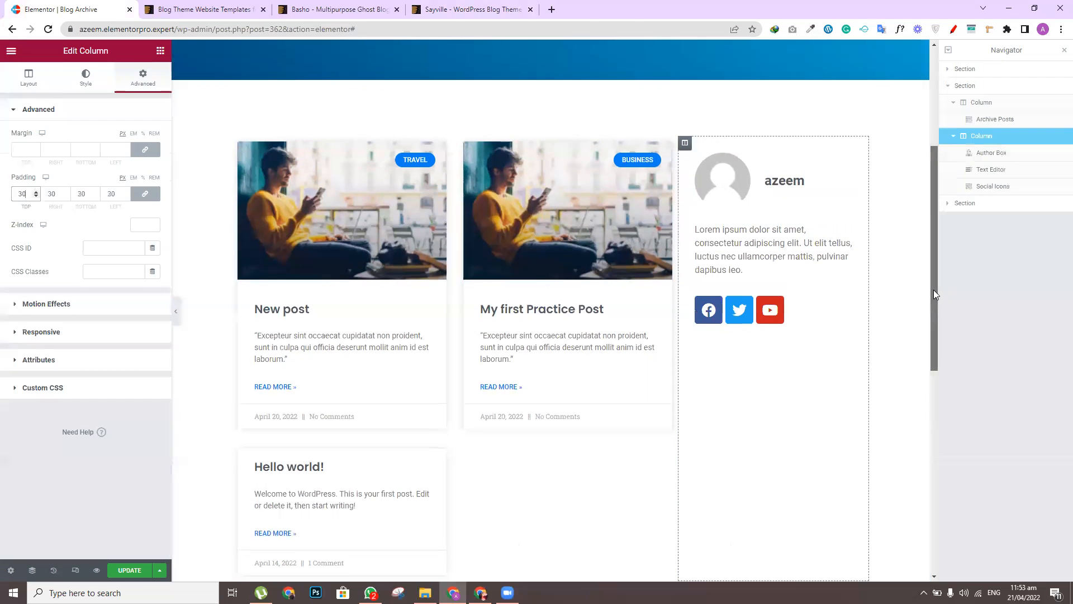
Review the trending posts list in the Sayville demo's sidebar and return to the Blog Archive template
click(455, 11)
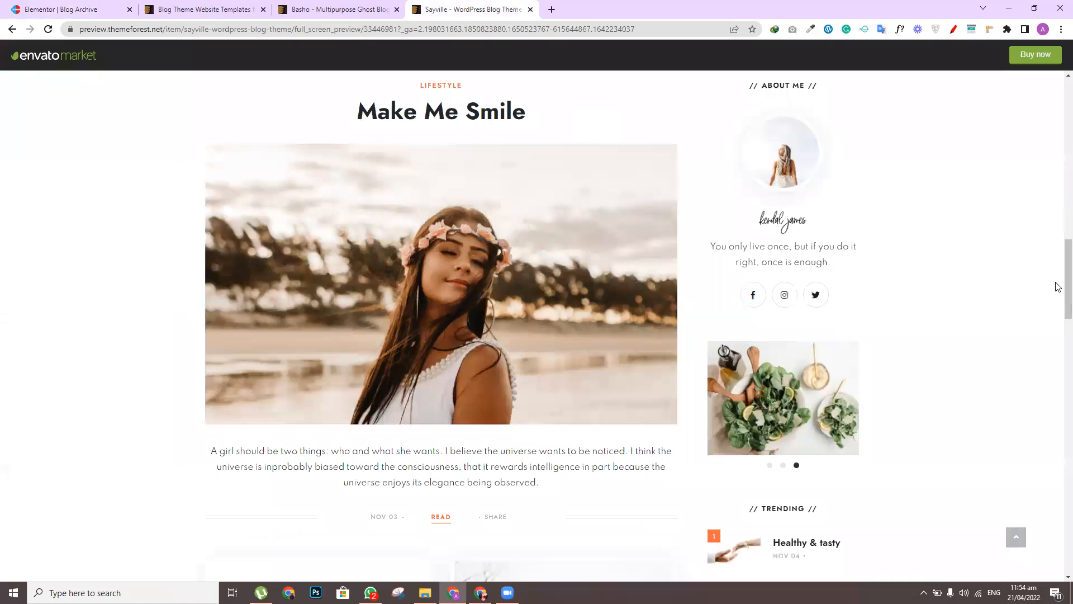
scroll(953, 261, down, 5)
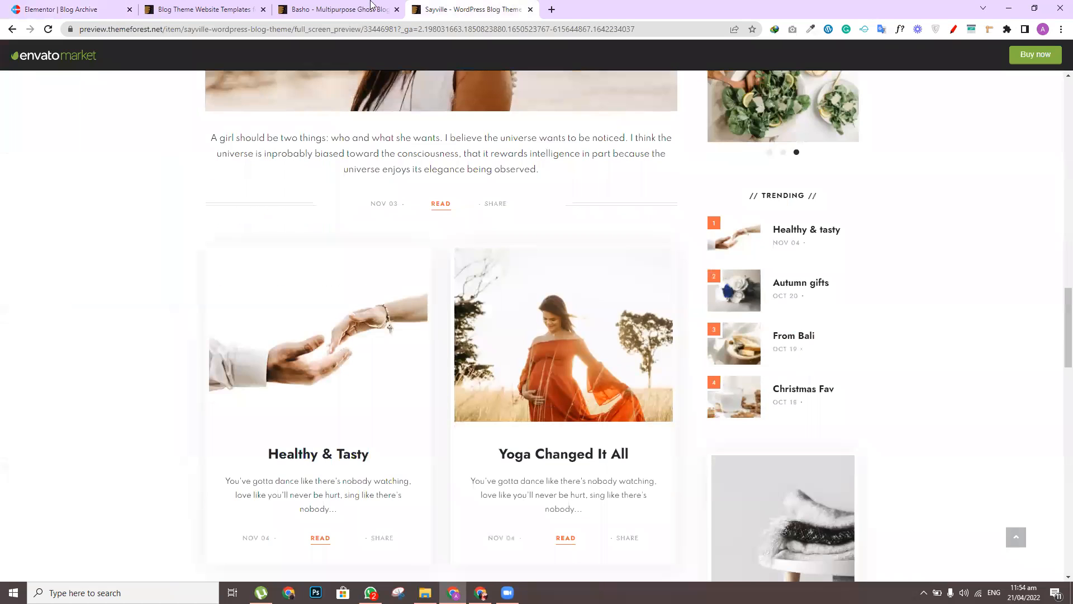
click(215, 9)
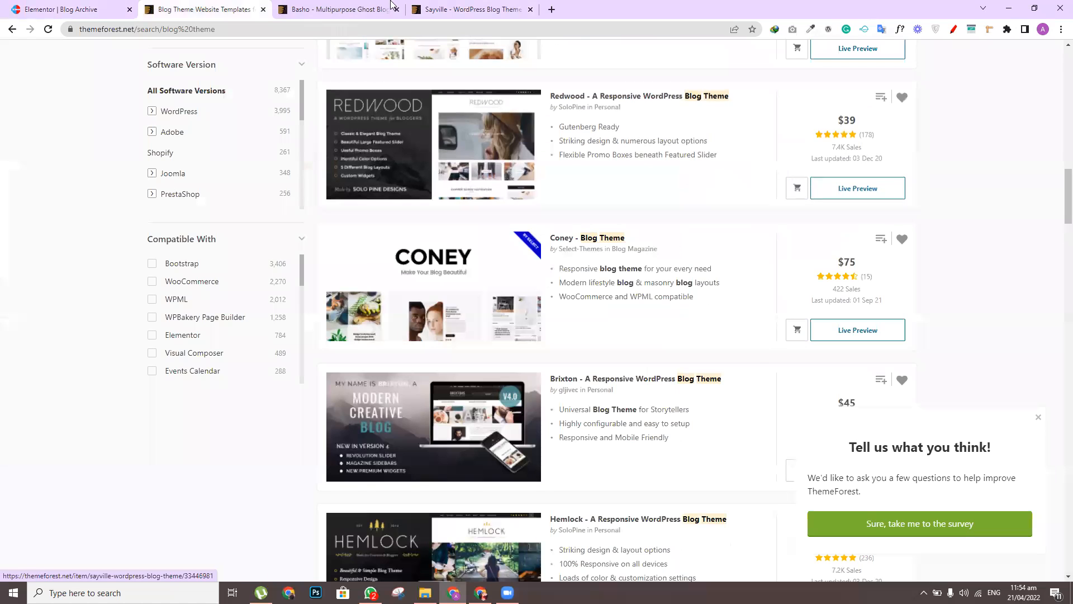
click(56, 9)
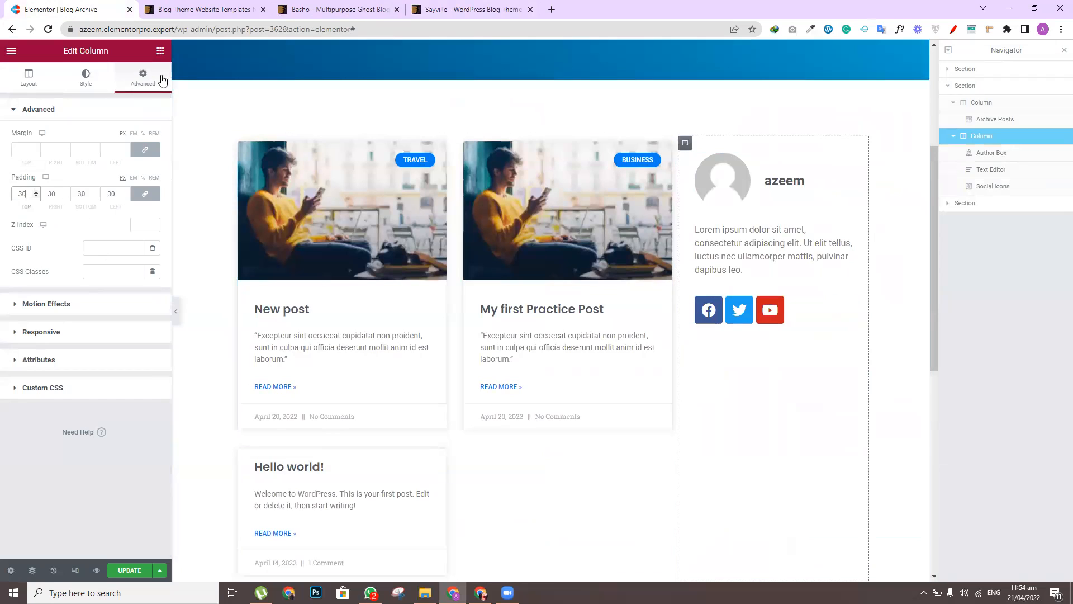
Add a Heading widget below the social icons in the sidebar and title it "Trending posts"
click(160, 51)
drag(128, 310, 741, 325)
drag(114, 142, 3, 156)
text(Trending posts)
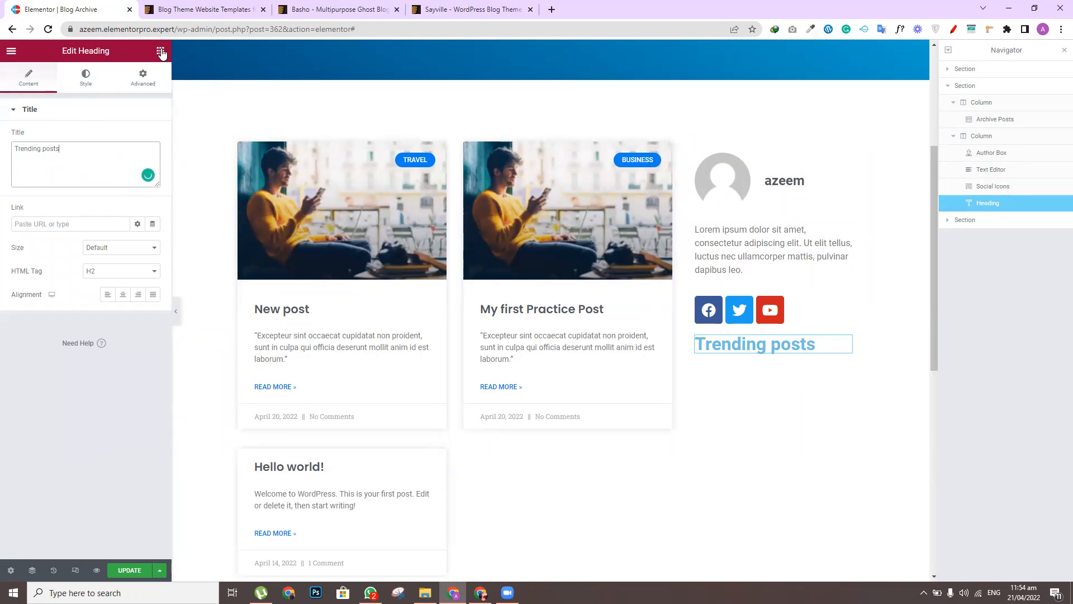
Find the Posts widget and place it below the "Trending posts" heading in the sidebar column
click(161, 51)
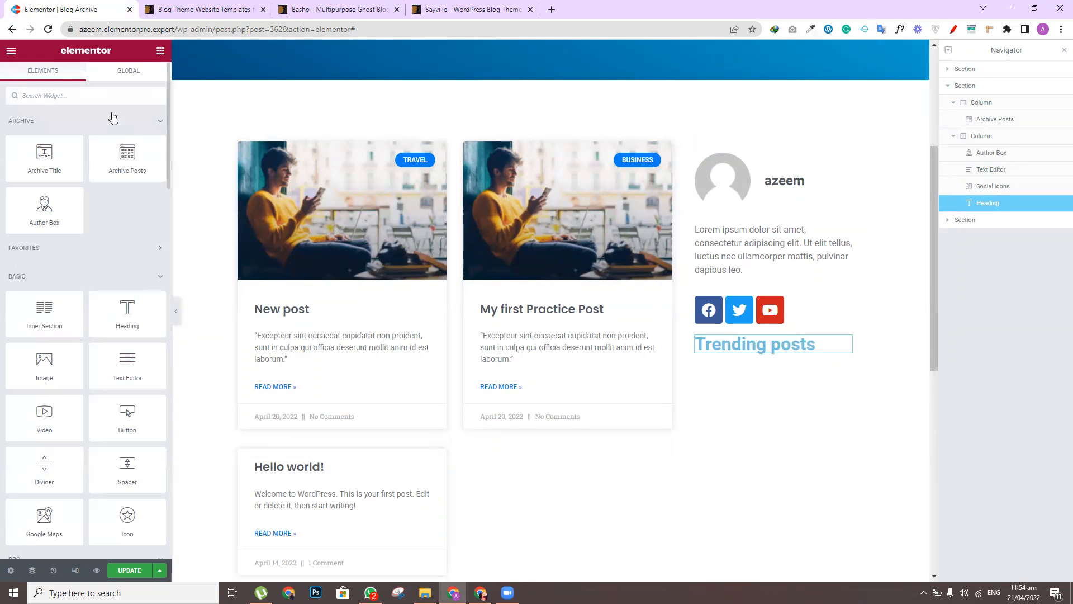
text(post)
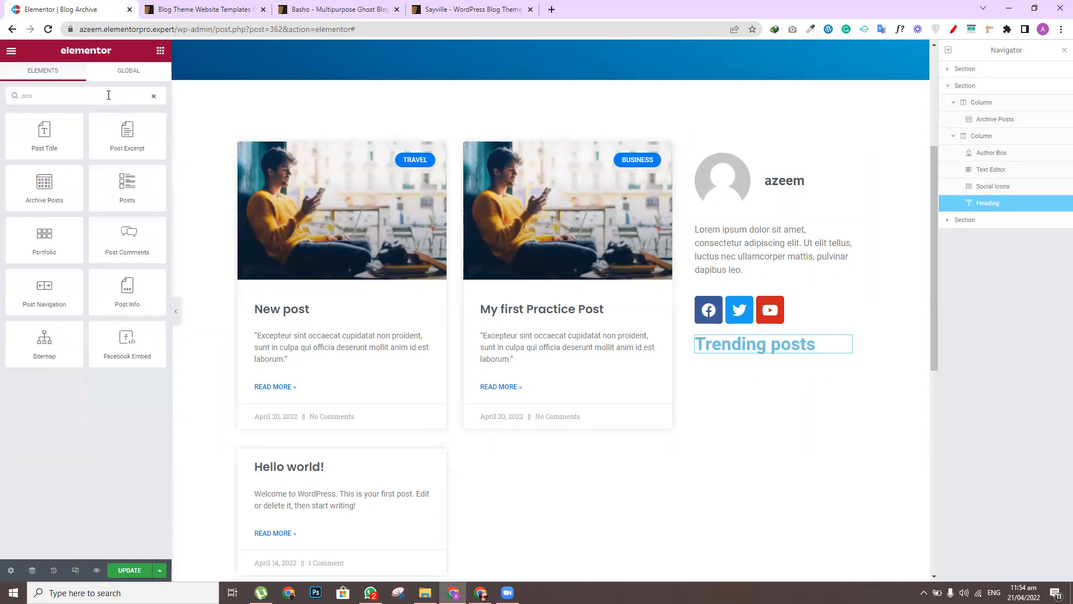
drag(131, 177, 807, 352)
scroll(934, 274, down, 1)
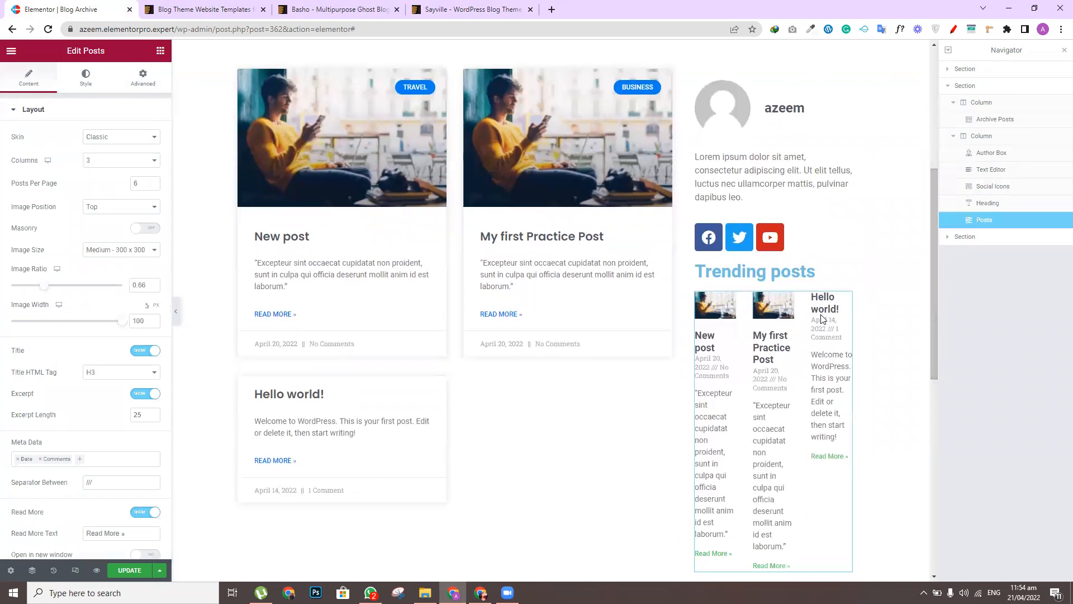
Set the sidebar Posts widget to 1 column and 2 posts per page
click(103, 163)
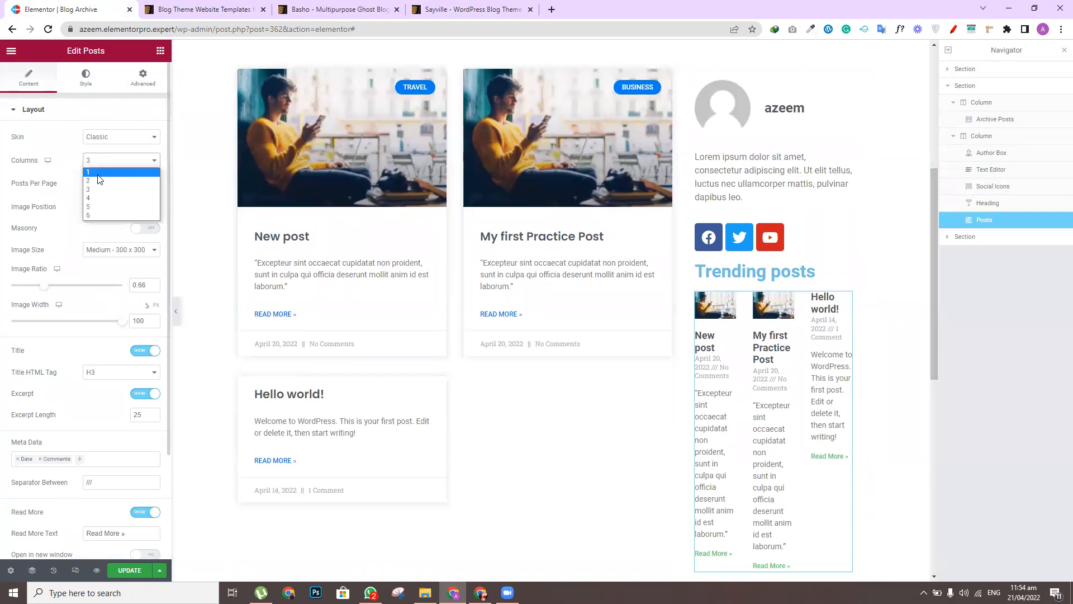
click(98, 179)
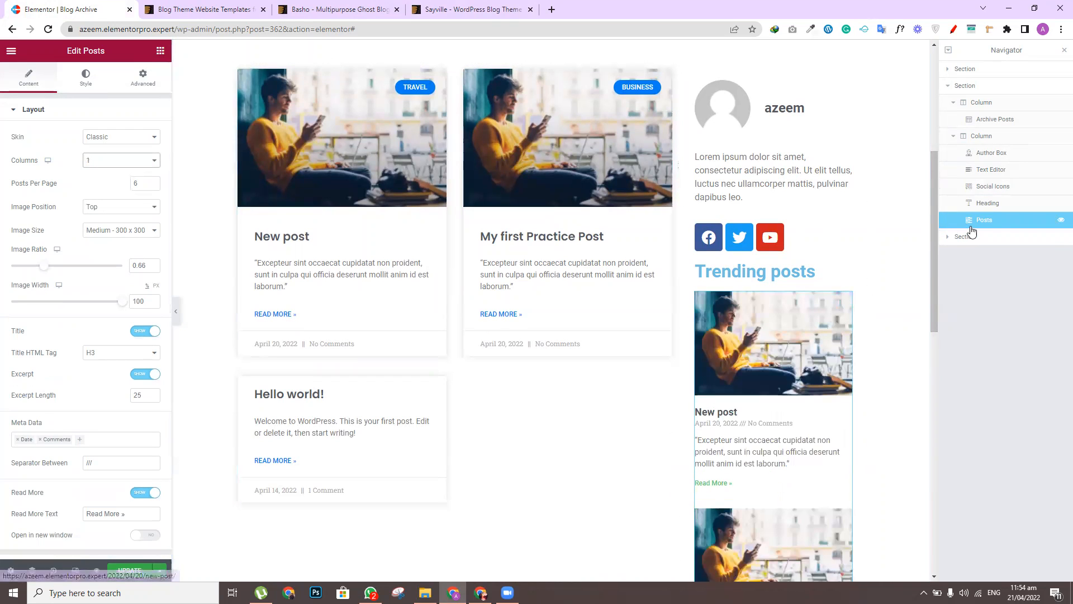
drag(934, 261, 952, 297)
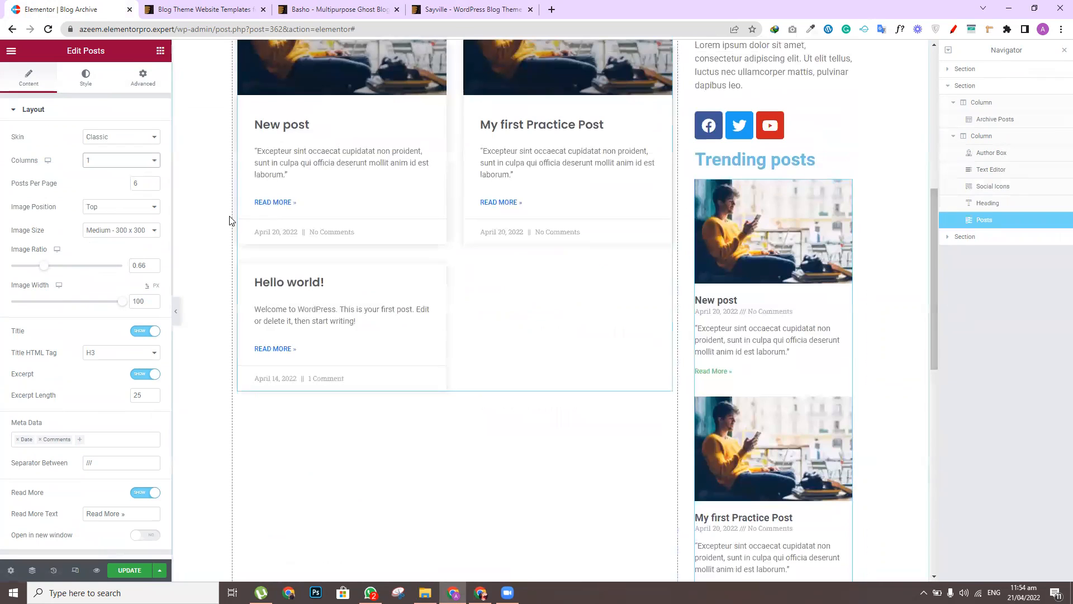
click(144, 180)
text(2)
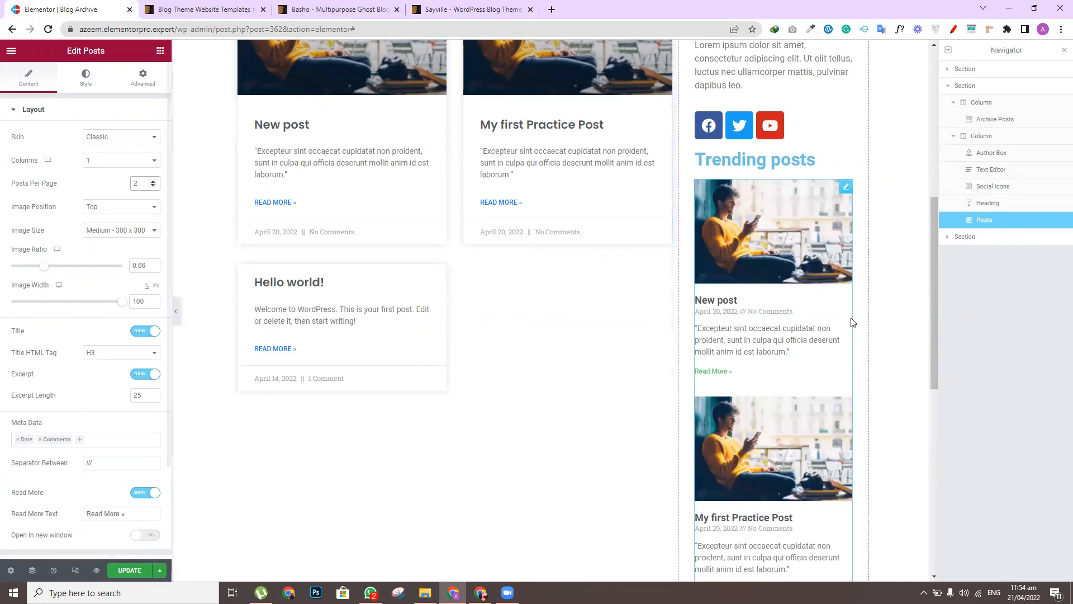
drag(935, 296, 919, 314)
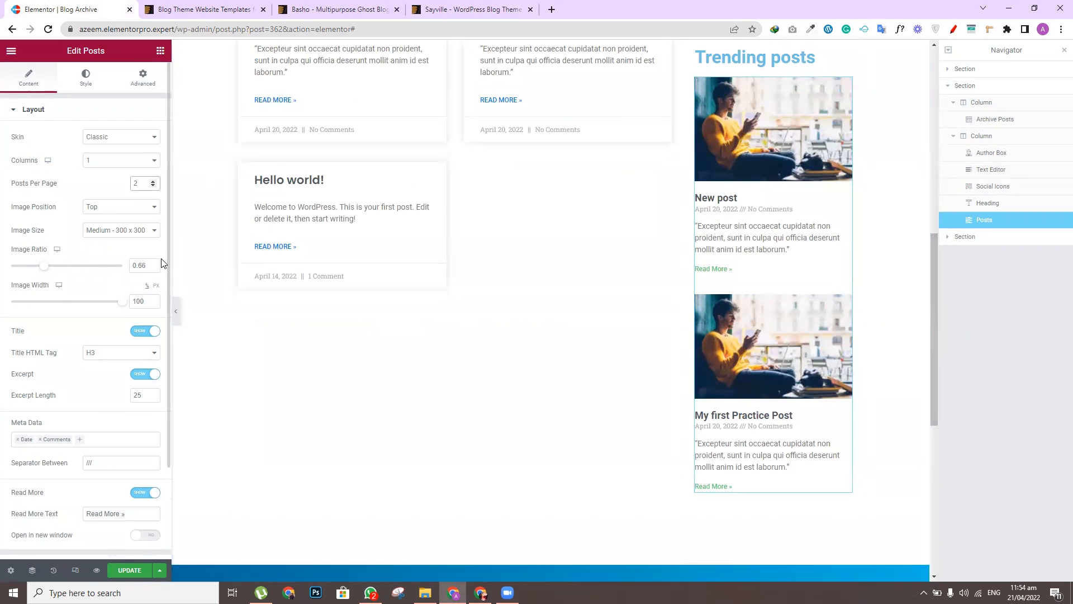
Try the trending posts without the Read More link, restore it, and hide the excerpts instead
drag(168, 266, 168, 336)
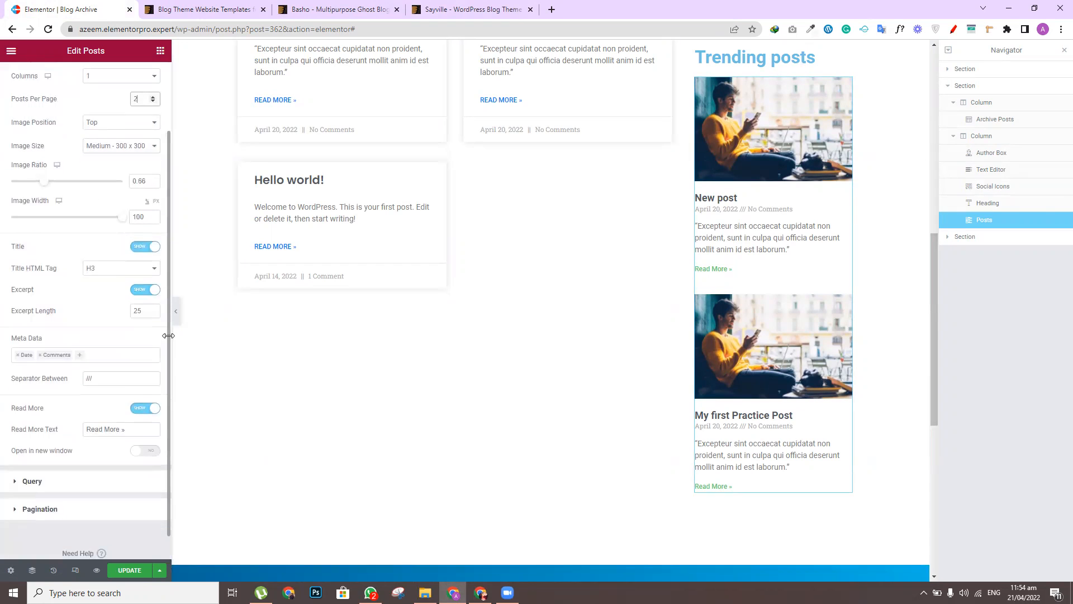
click(141, 410)
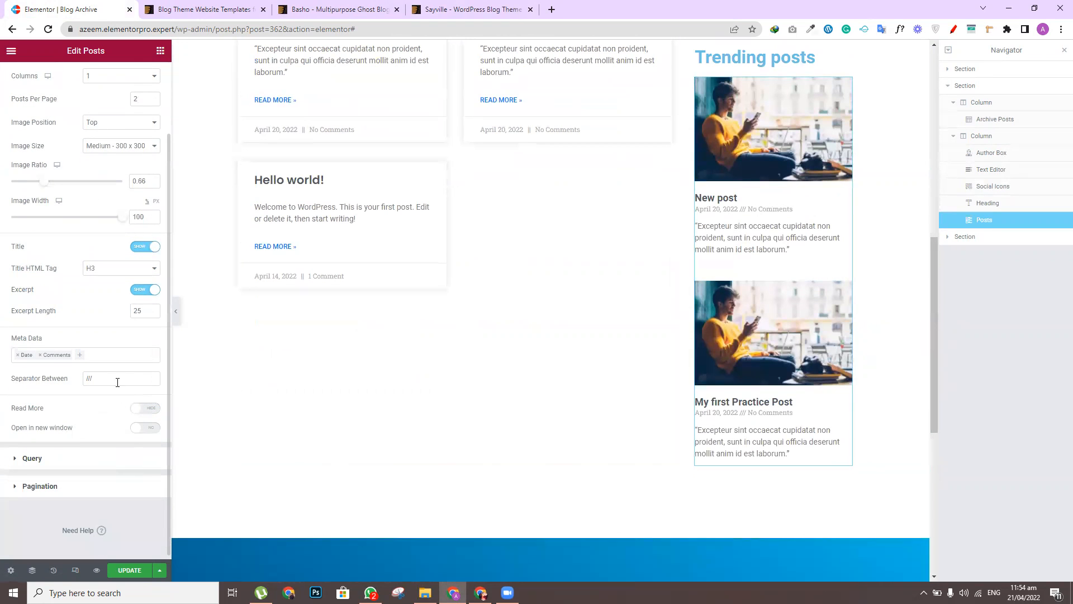
click(151, 415)
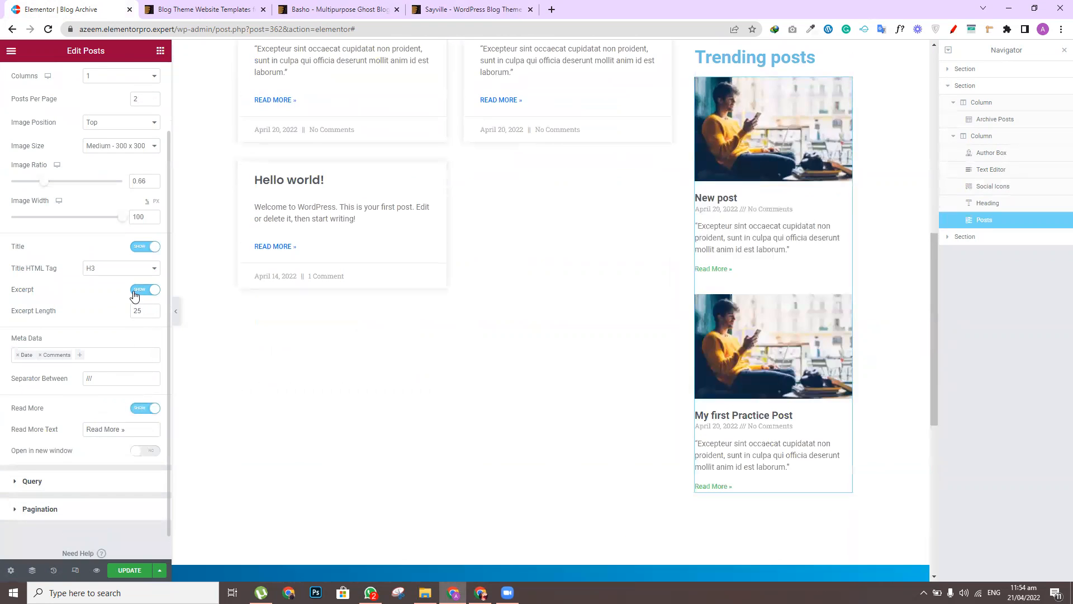
click(139, 289)
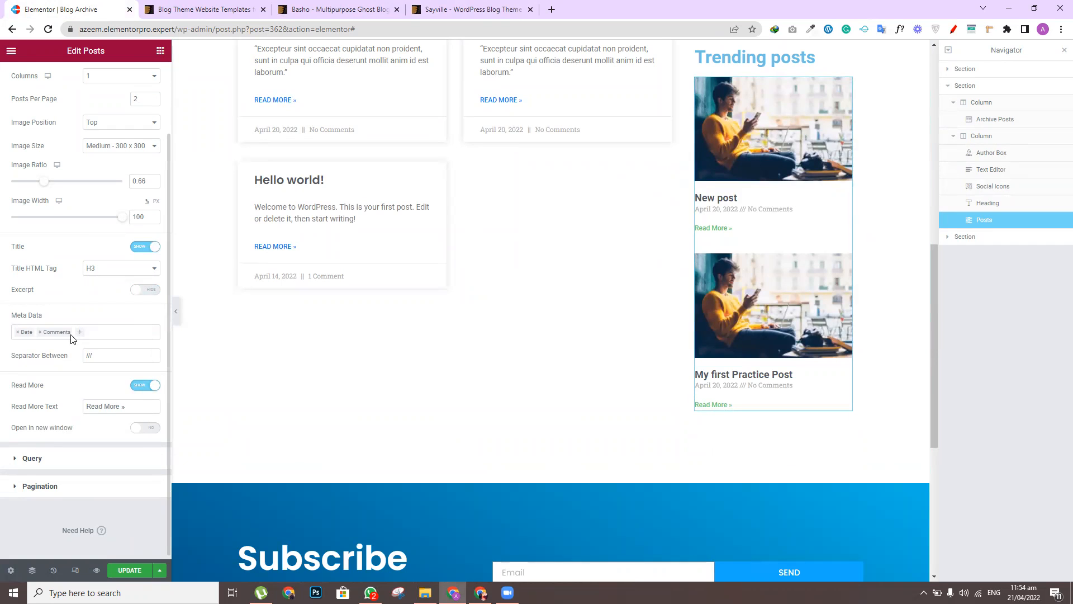
Set the trending posts' meta data to Date and Time only, with || as the separator between them
click(39, 332)
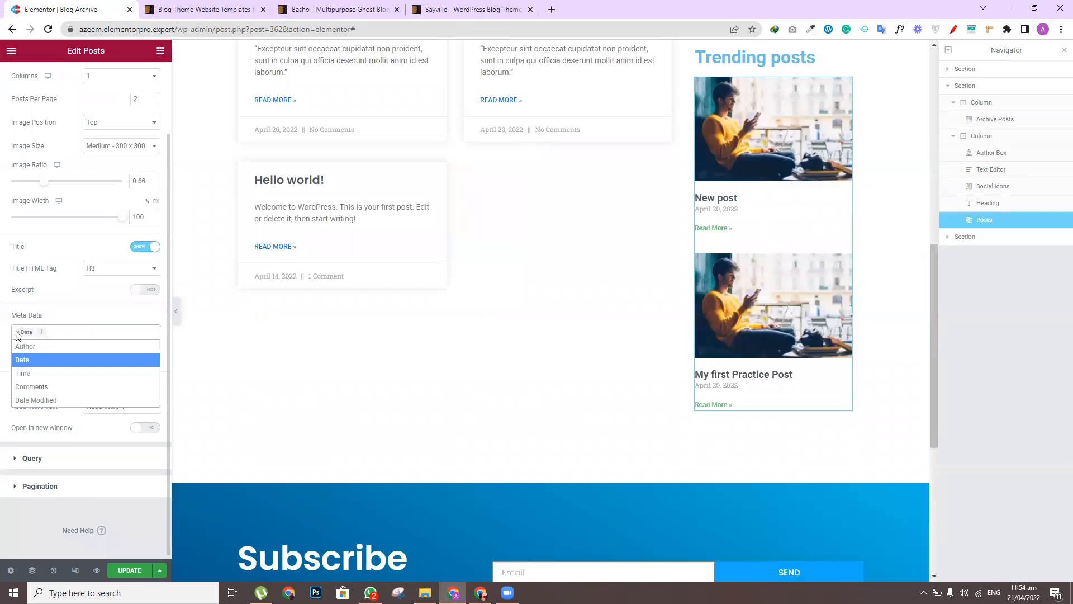
click(17, 332)
click(2, 330)
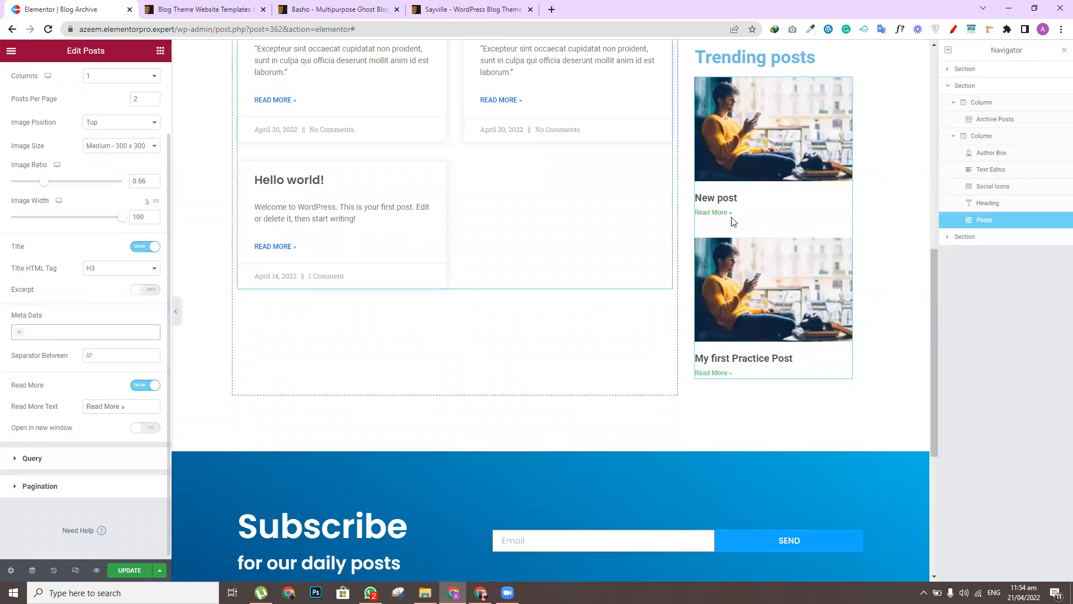
click(19, 335)
click(24, 361)
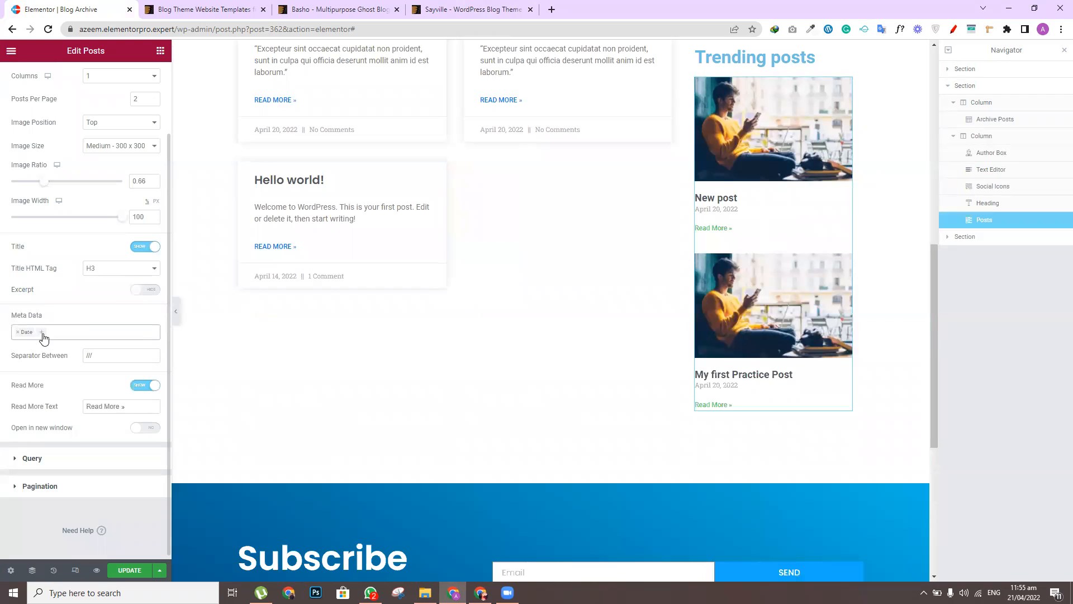
click(44, 338)
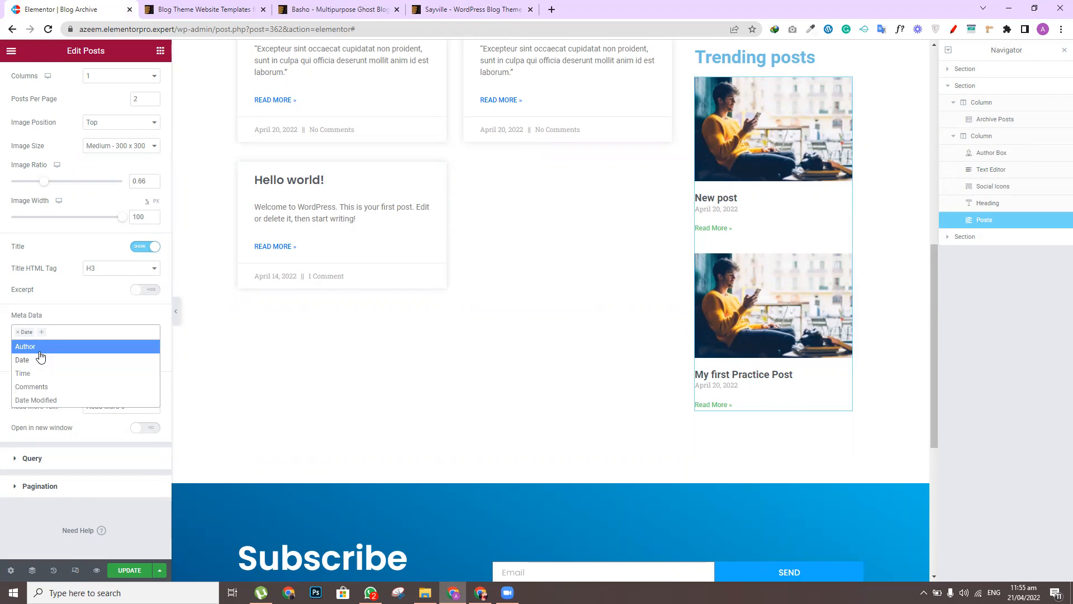
click(36, 374)
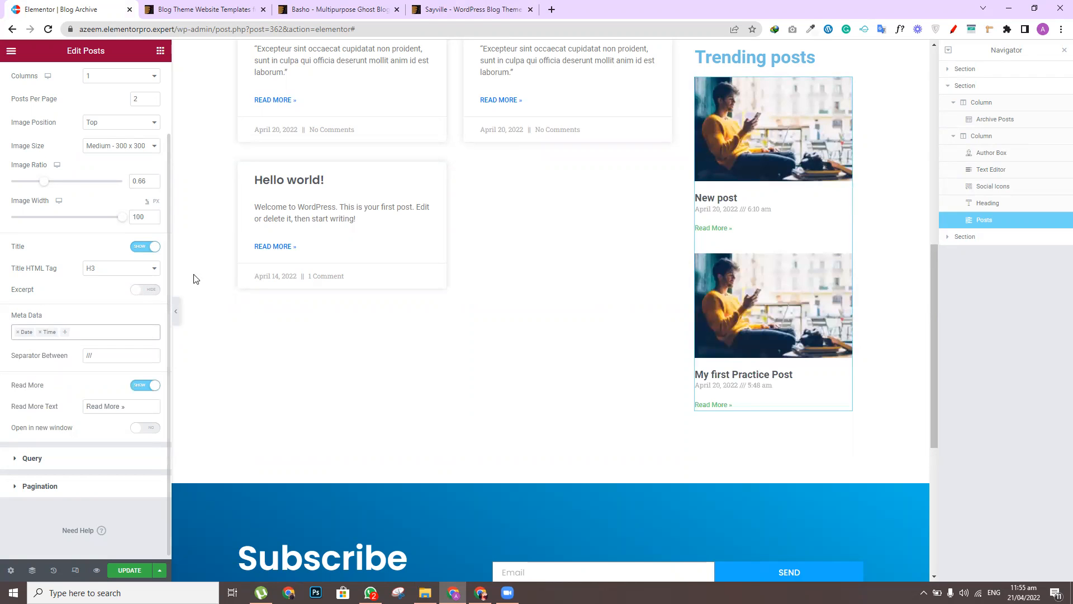
click(91, 353)
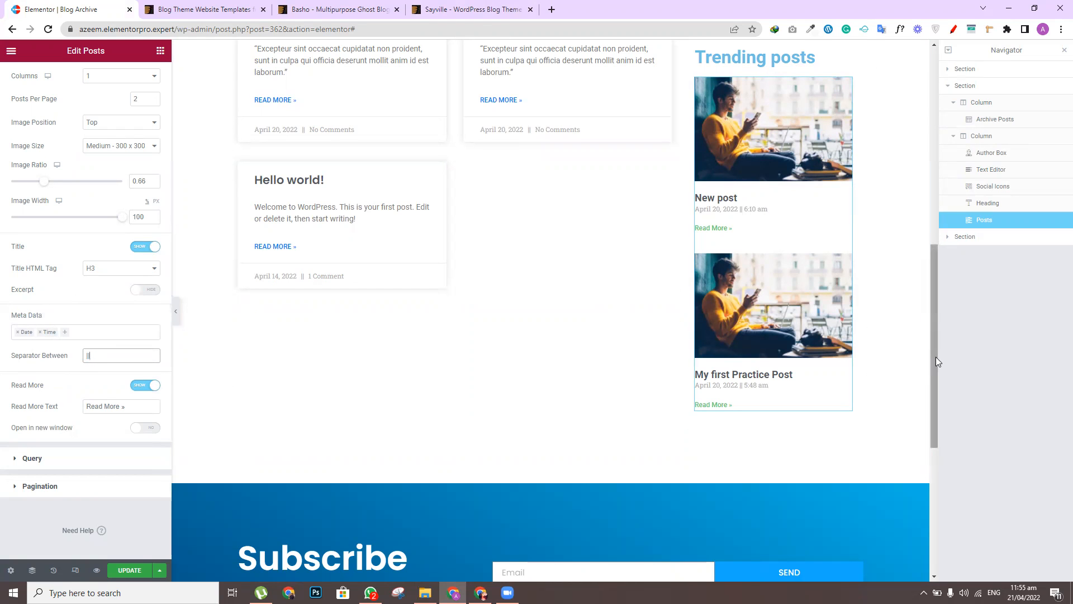
Arrange the trending posts in 2 columns and update the Blog Archive template
scroll(842, 310, up, 3)
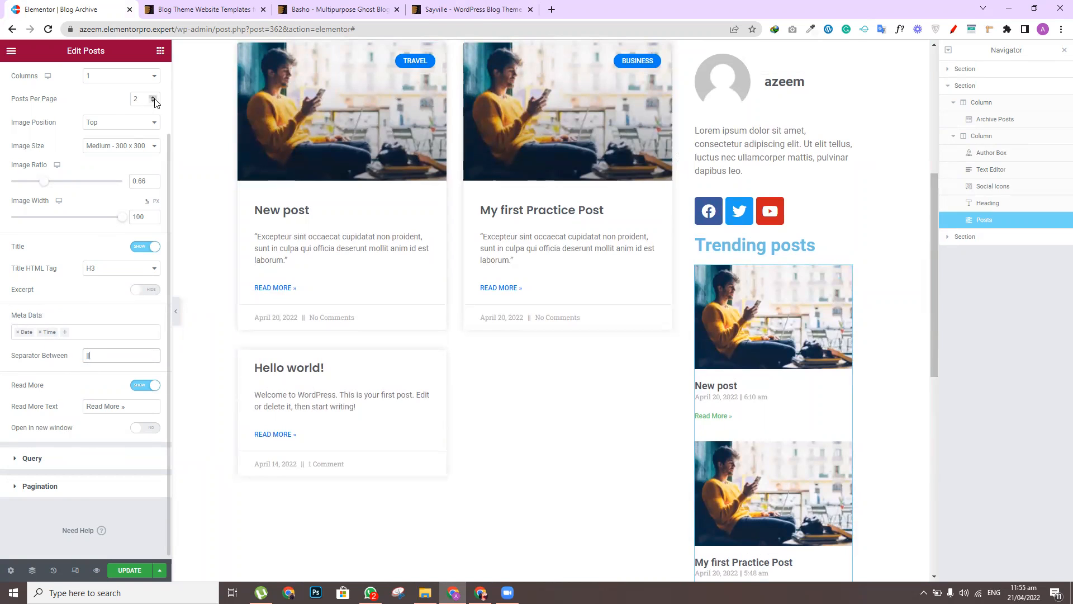
click(132, 84)
click(101, 102)
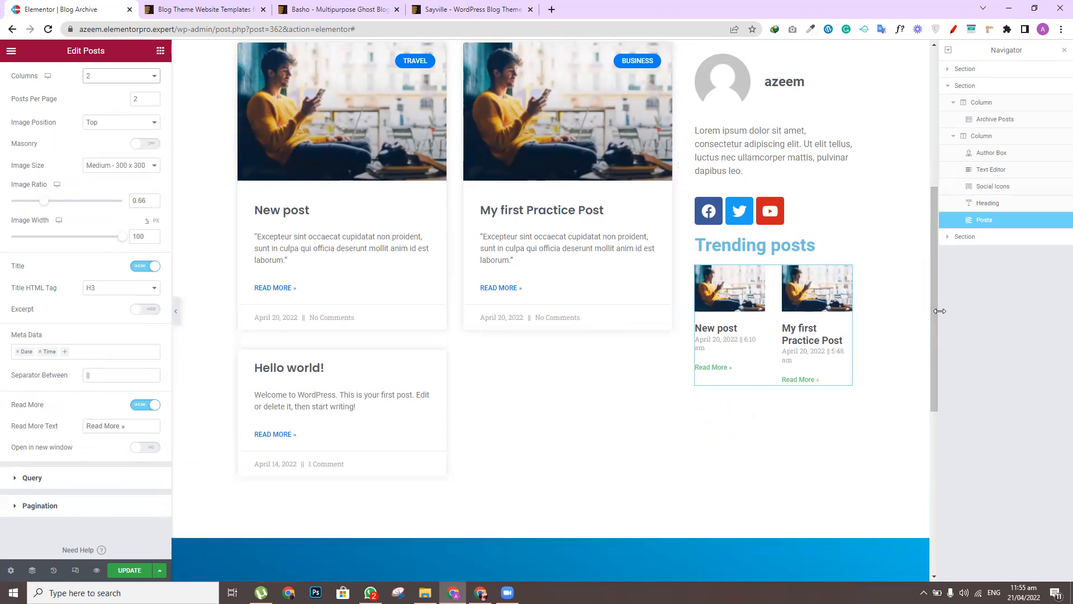
drag(932, 313, 936, 284)
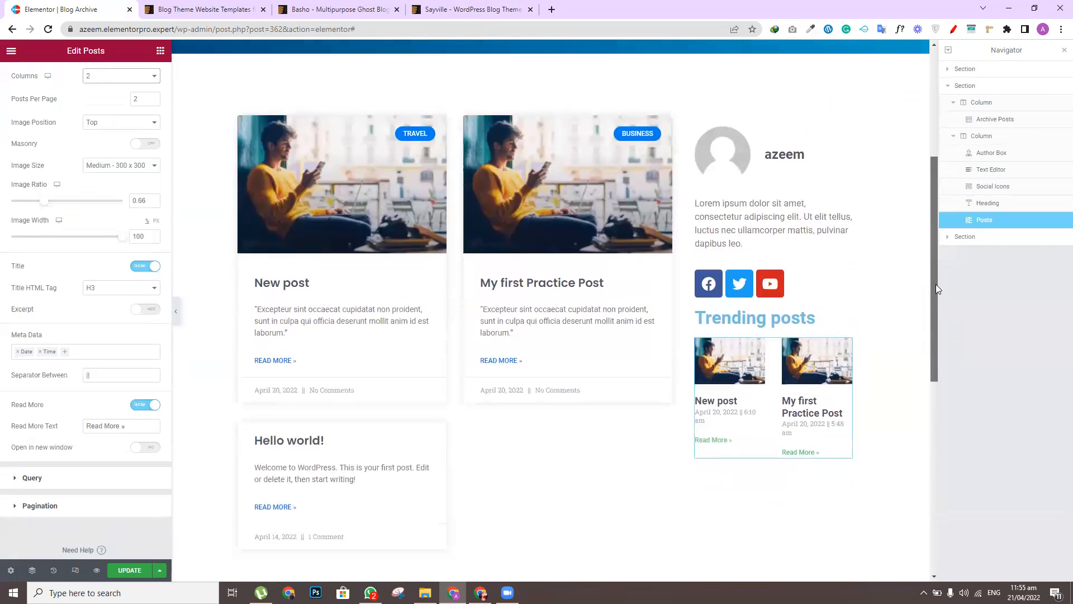
click(141, 568)
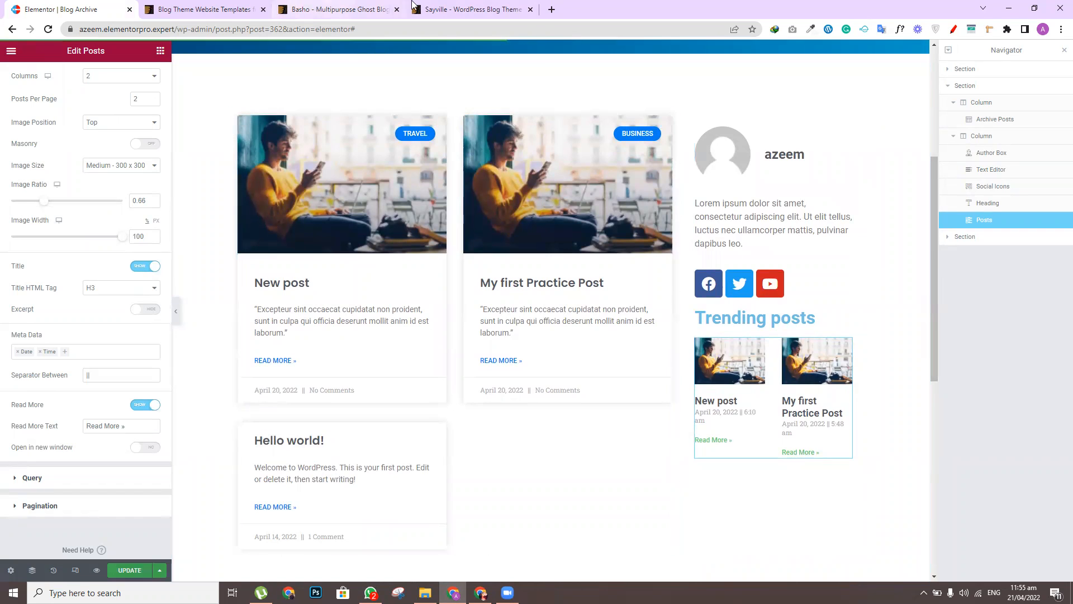
Open the "Yoga Changed It All" post in the Sayville demo and review its single post layout
click(473, 9)
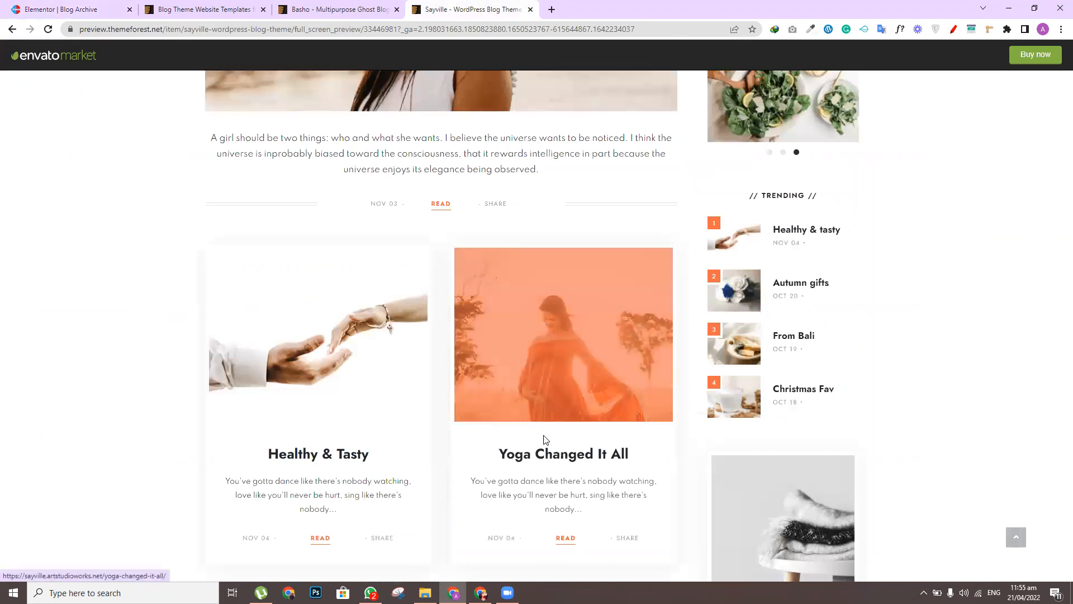
click(545, 457)
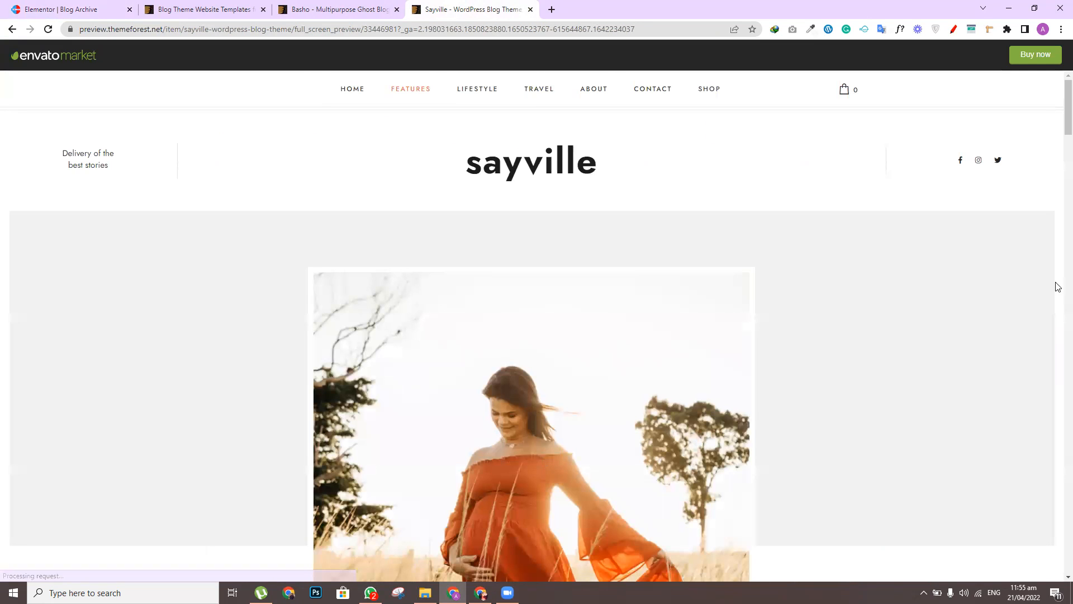
drag(1057, 106, 1059, 269)
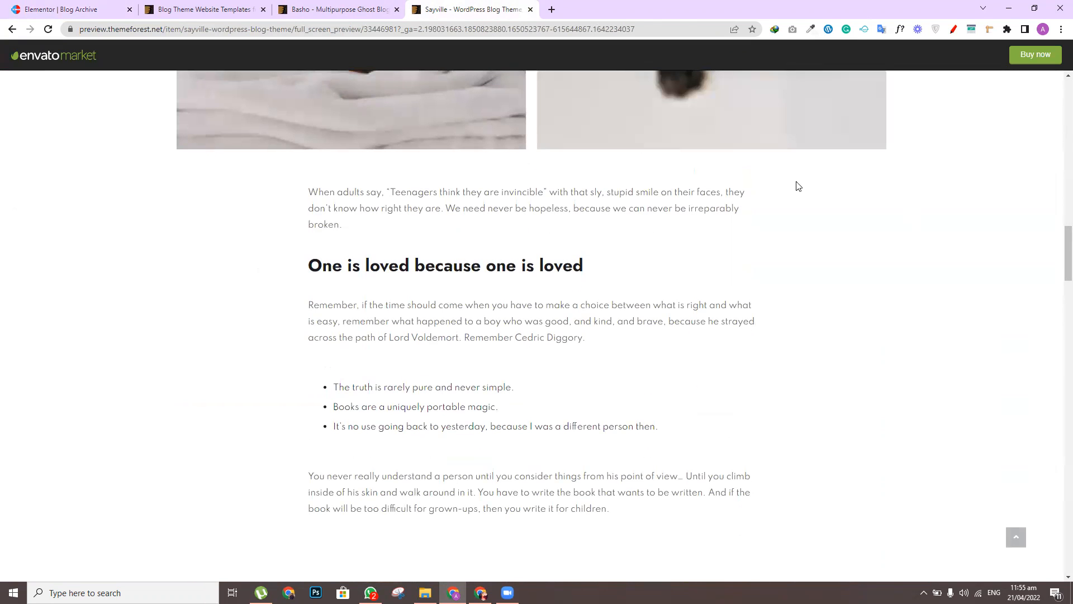
drag(1057, 242, 1057, 112)
Open the Travel category in the Sayville demo and examine its post grid and sidebar
mouse_move(497, 91)
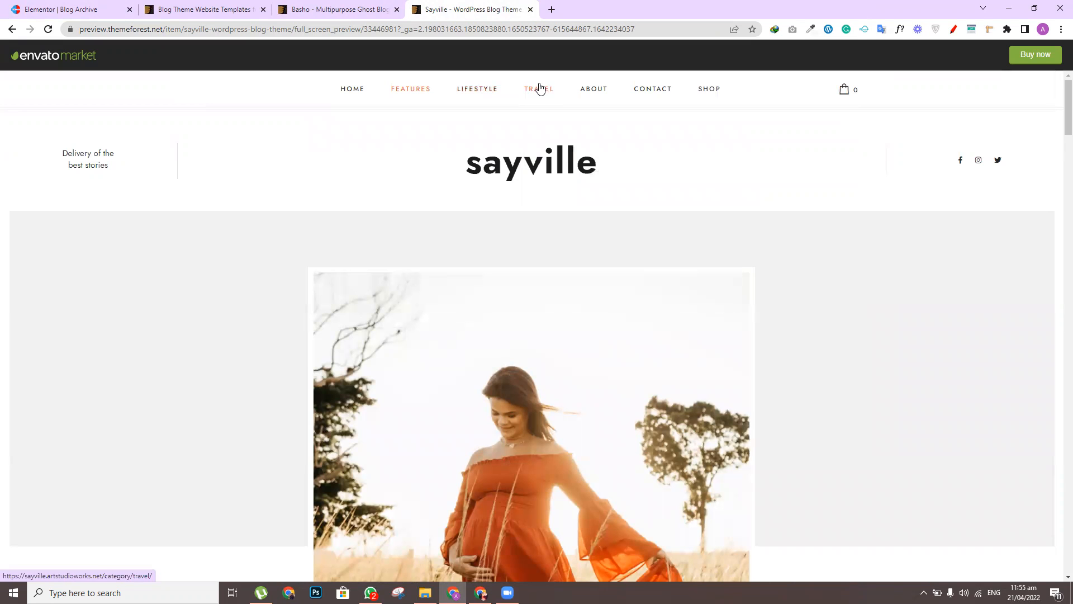
click(542, 91)
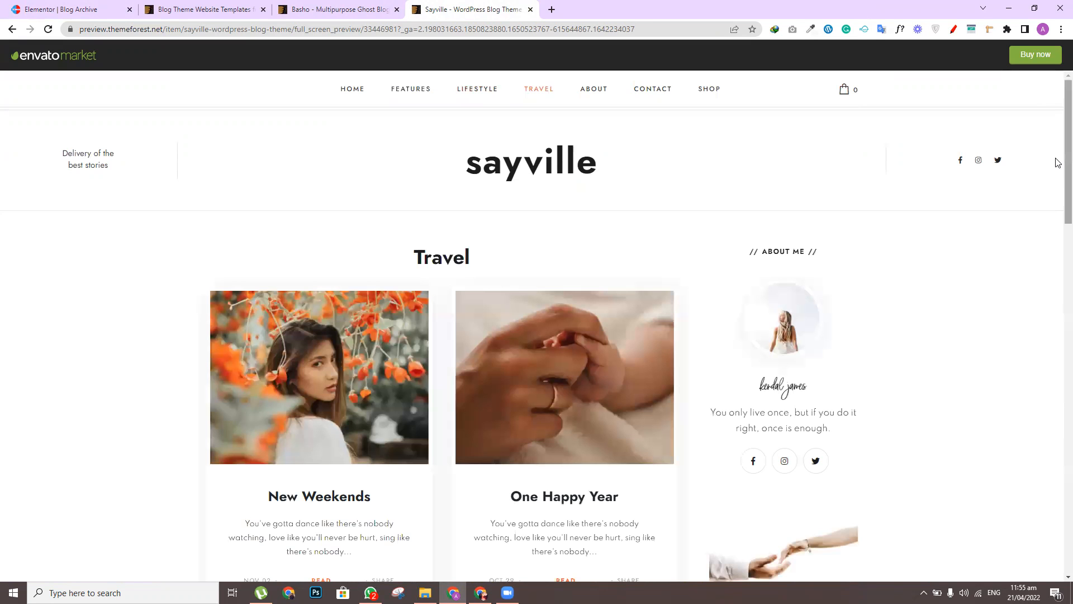
scroll(1056, 168, down, 1)
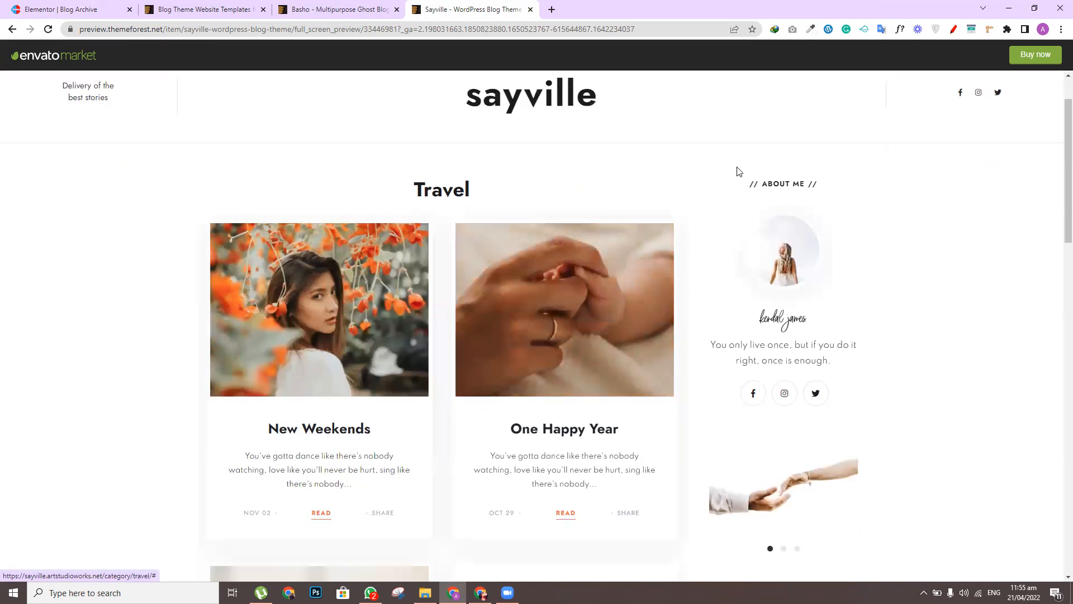
drag(1057, 225, 1058, 319)
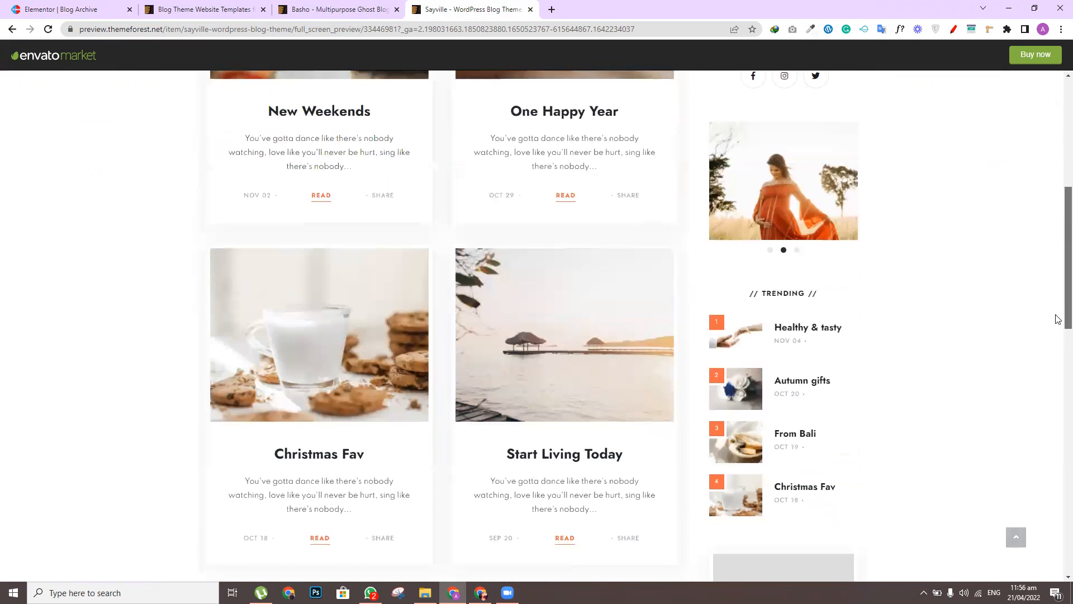
Open the site's wp-admin dashboard in a new browser tab, using the Blog Archive editor's address, and place it beside that editor's tab
click(20, 7)
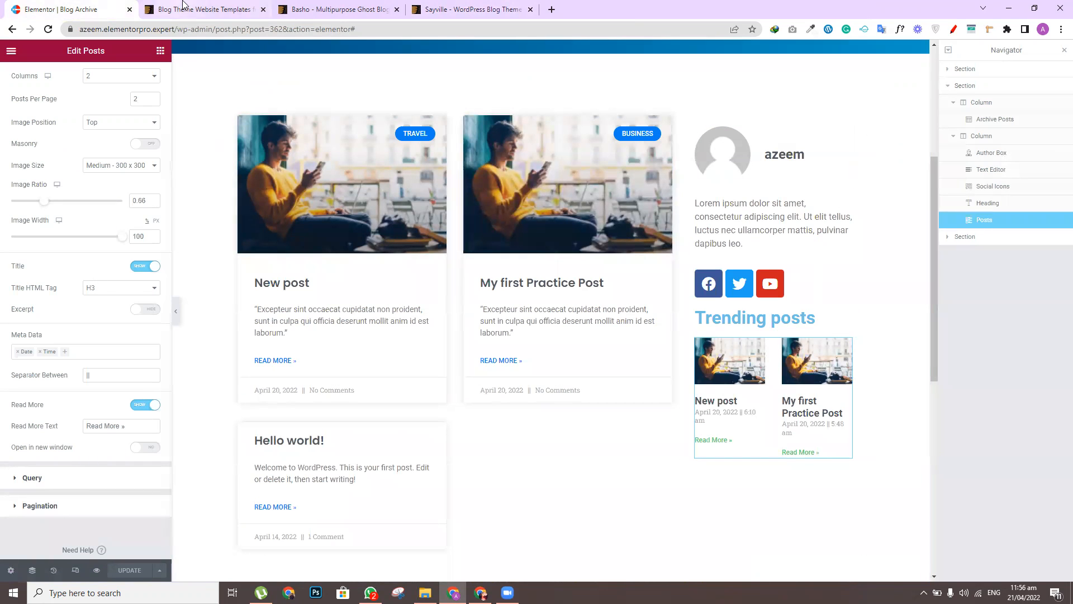
drag(219, 29, 4, 58)
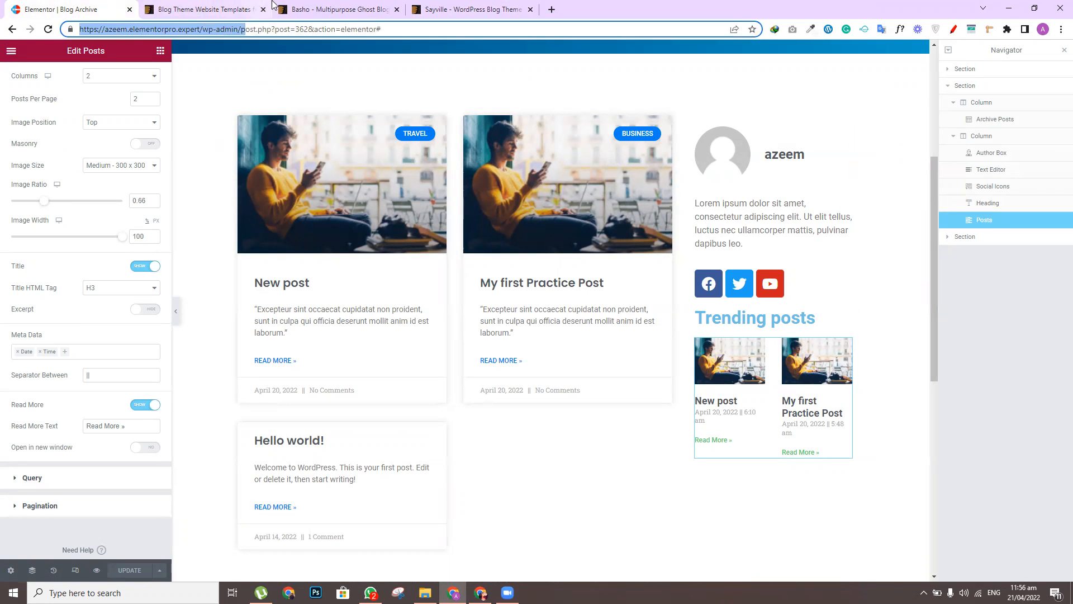
click(550, 9)
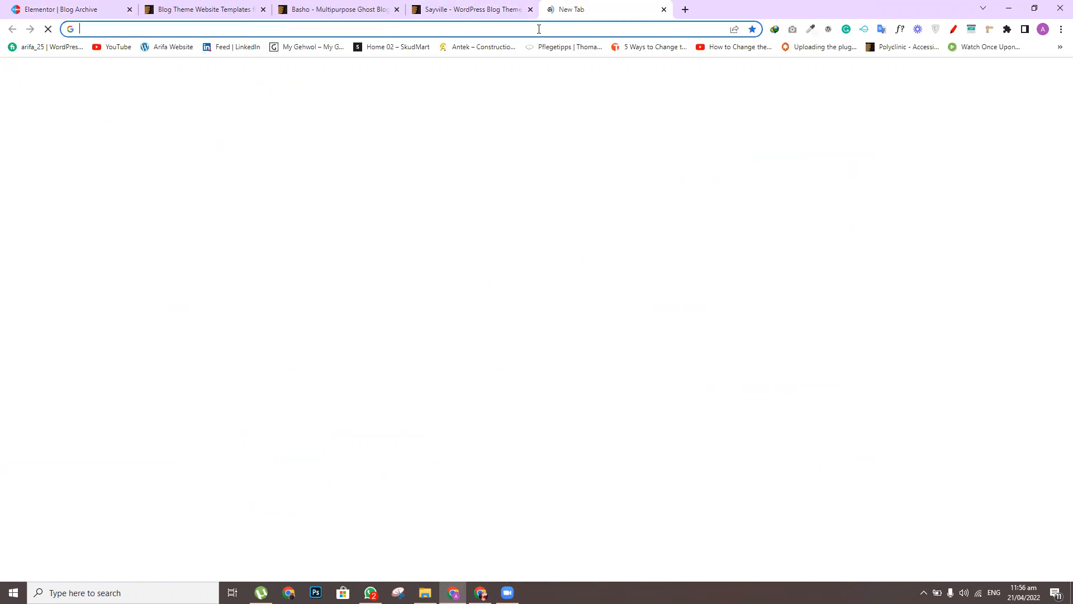
text(https://azeem.elementorpro.expert/wp-admin/p)
key(BackSpace)
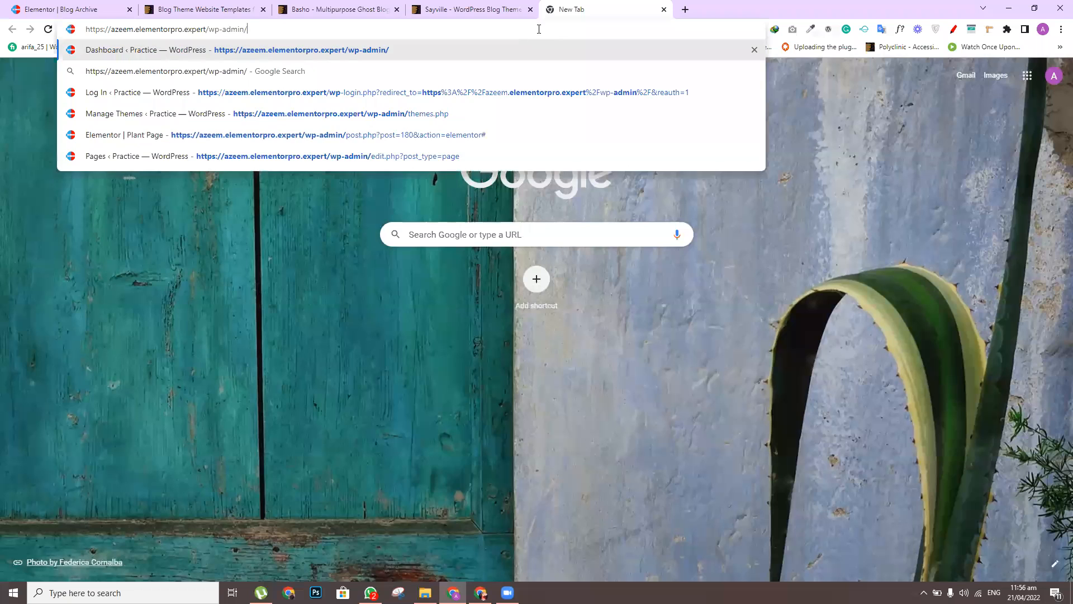
key(Return)
drag(590, 7, 154, 3)
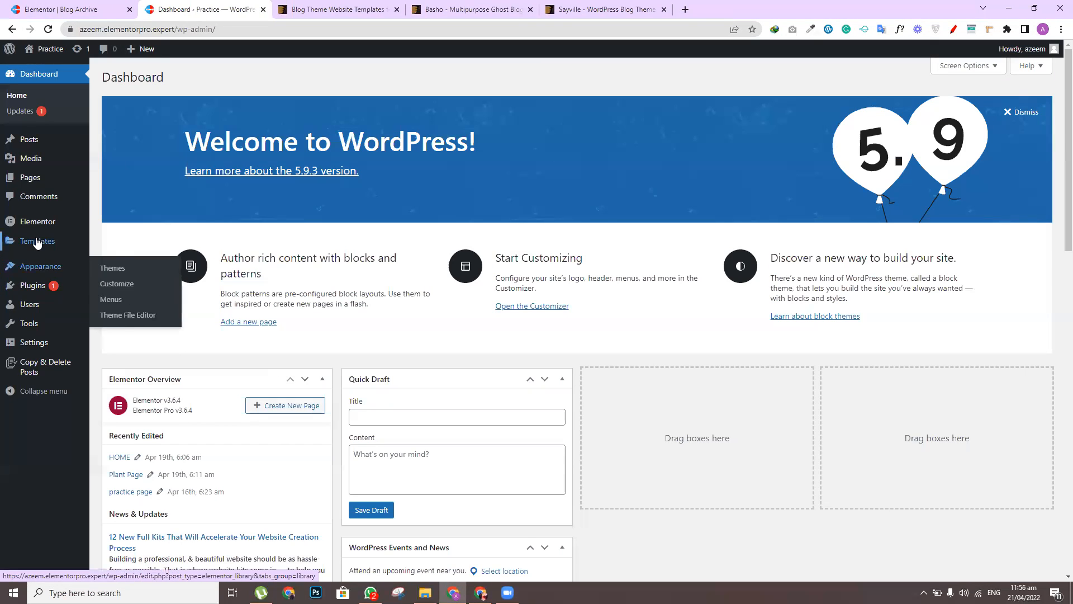
List all saved templates and open the Category Archive template with Elementor in a new browser tab
click(113, 247)
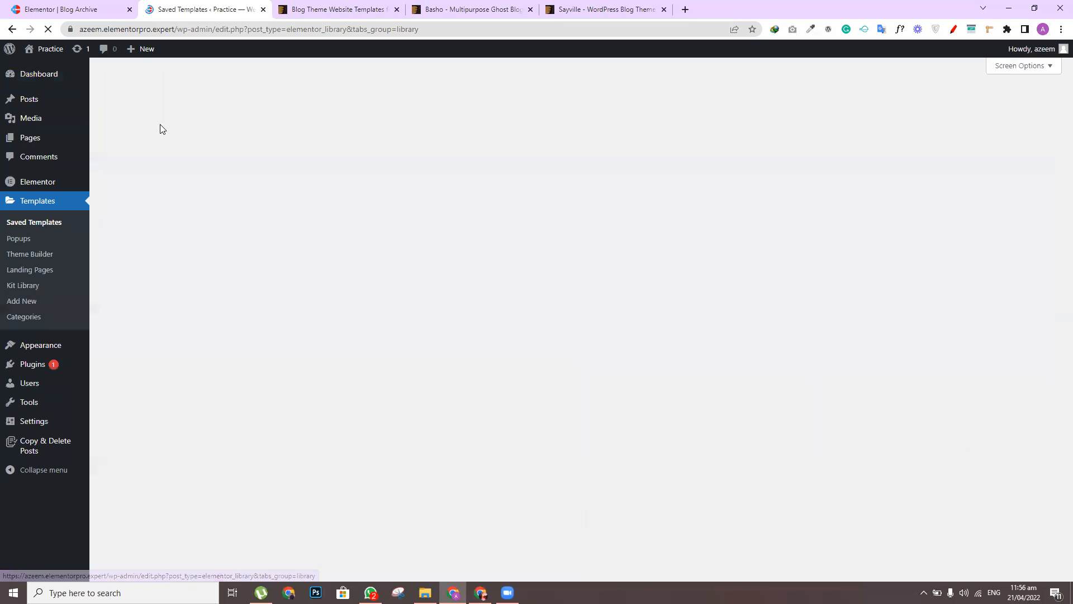
click(107, 169)
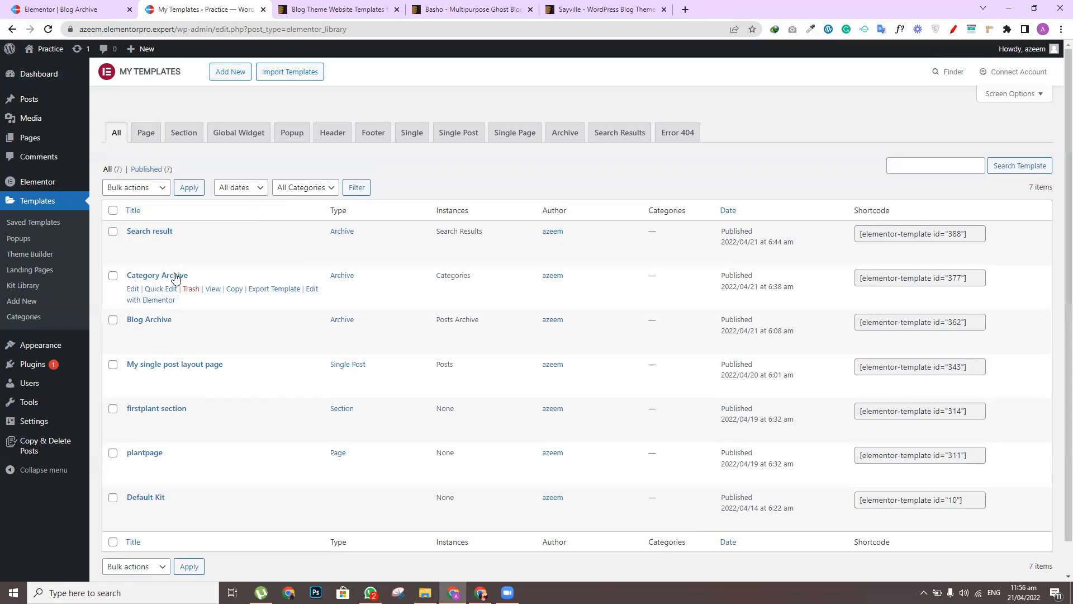
mouse_move(235, 289)
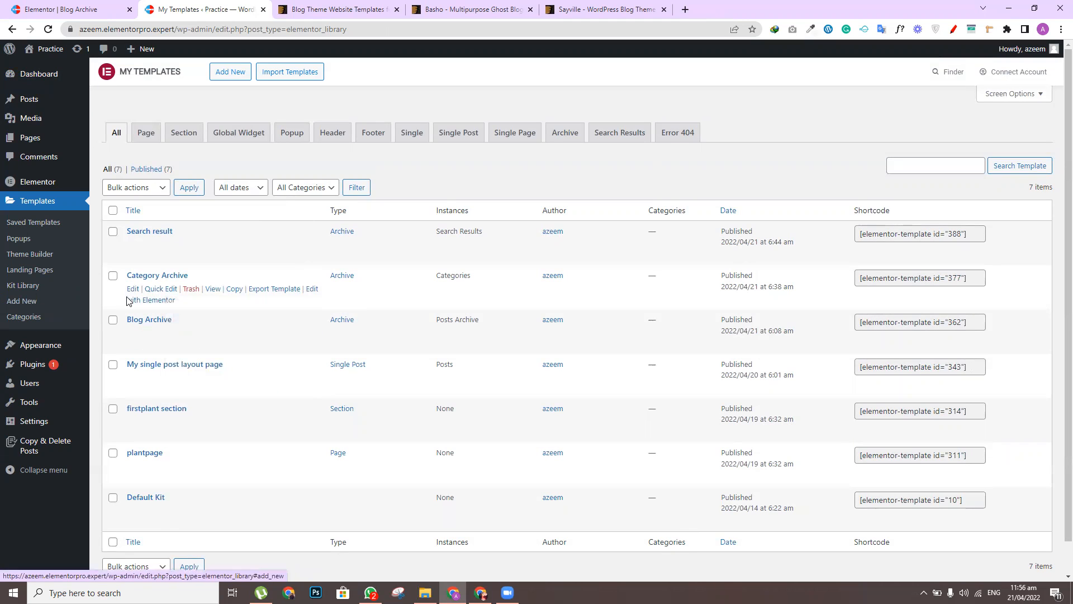
ctrl+click(144, 299)
click(291, 5)
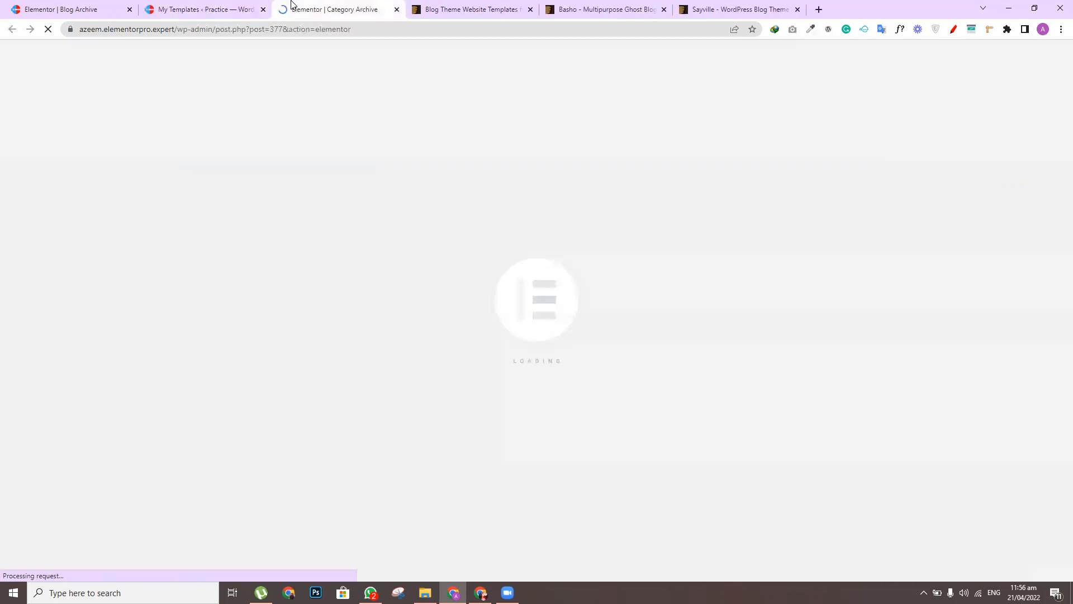
In the Blog Archive editor, set the "Trending posts" heading's font to Poppins and its text color to #0289C2
click(98, 6)
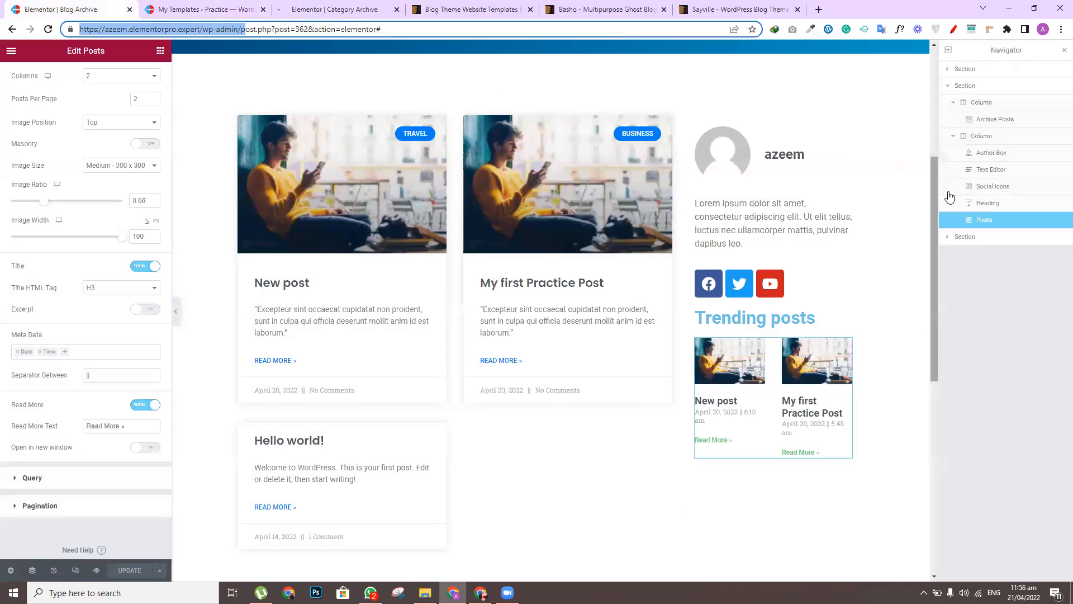
click(845, 317)
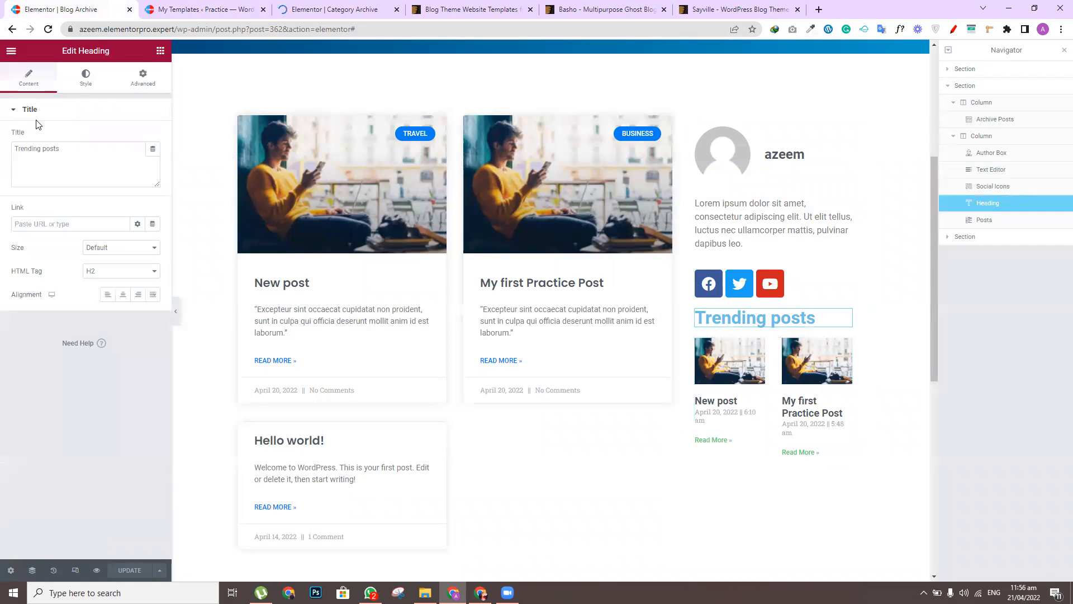
click(86, 78)
click(152, 159)
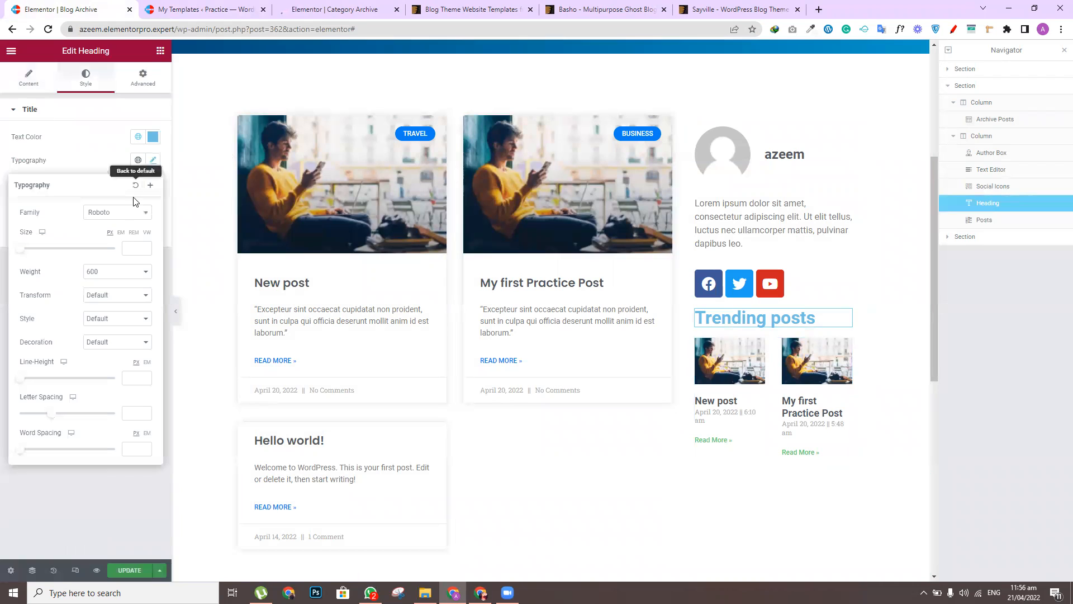
click(115, 212)
text(poppins)
click(109, 241)
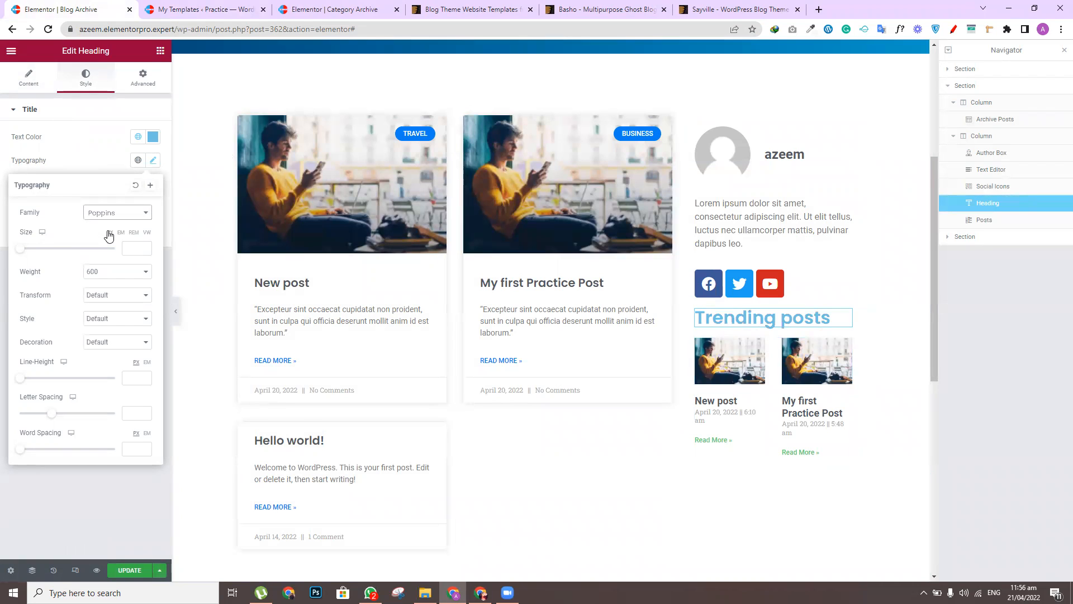
click(152, 137)
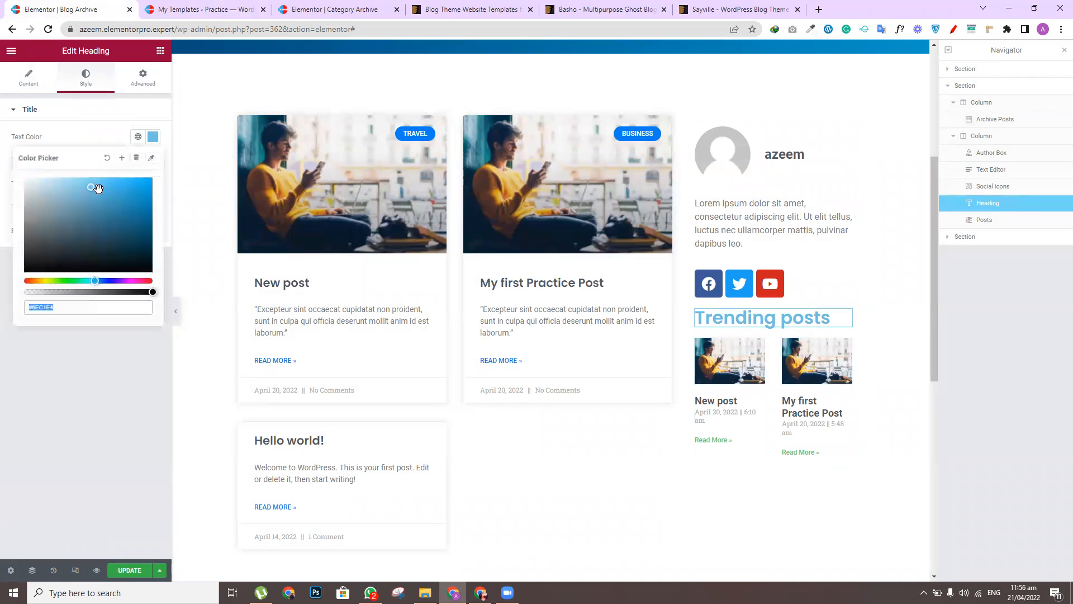
drag(89, 187, 149, 201)
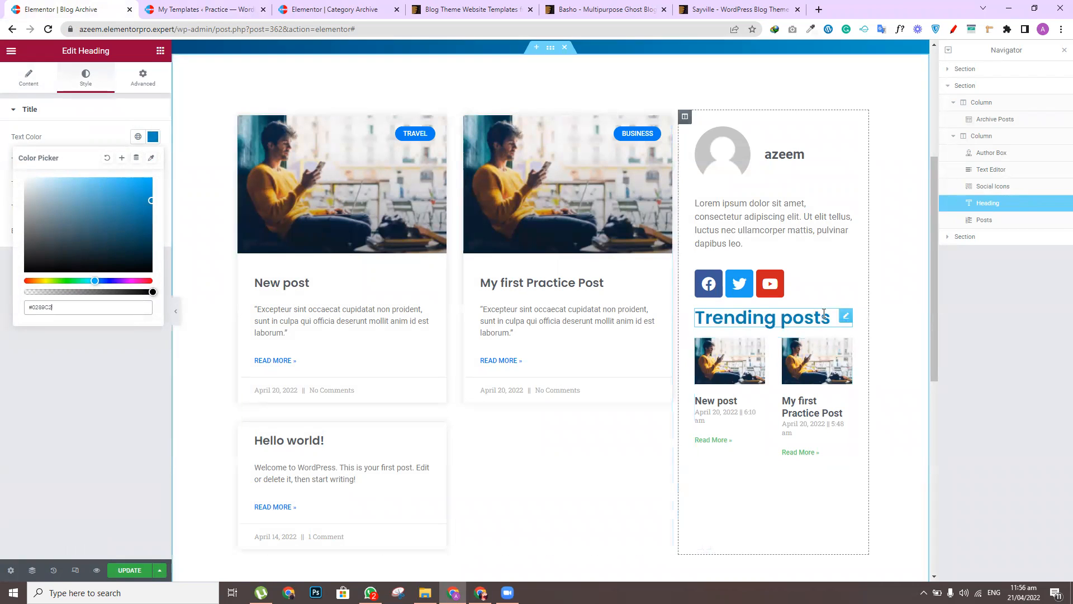
Set the Read More color of the sidebar Posts widget under "Trending posts" to #0053D0
click(847, 346)
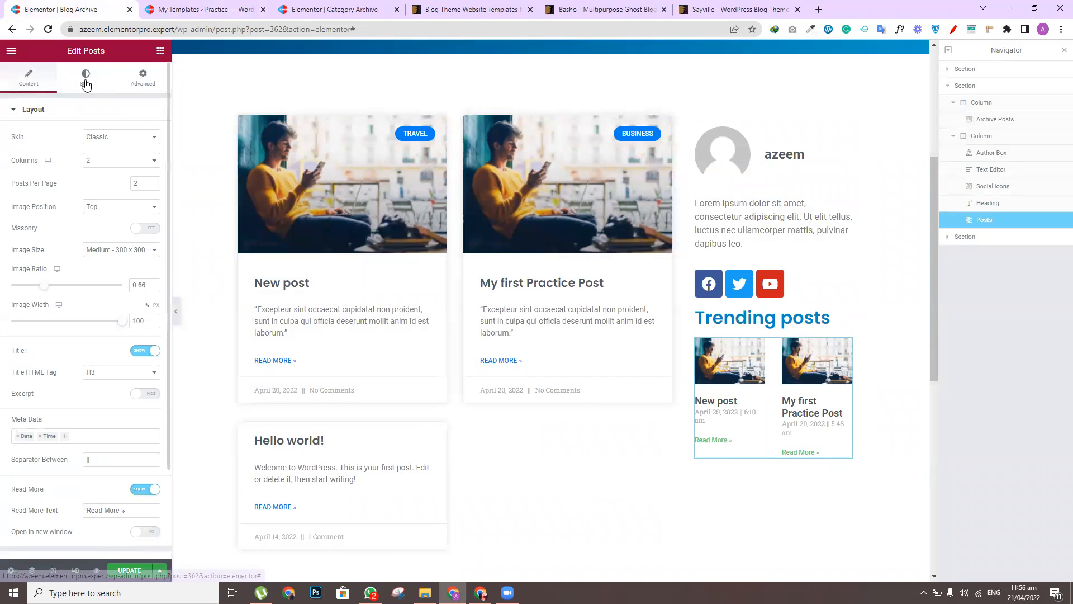
click(85, 77)
click(30, 268)
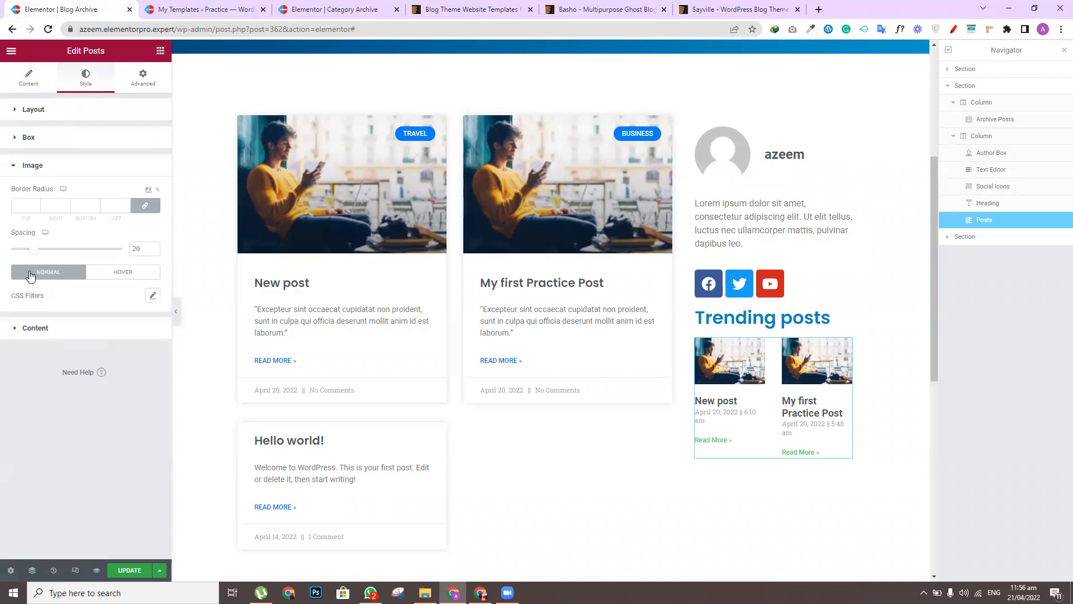
click(28, 327)
click(153, 494)
drag(72, 437, 101, 439)
drag(92, 354, 160, 356)
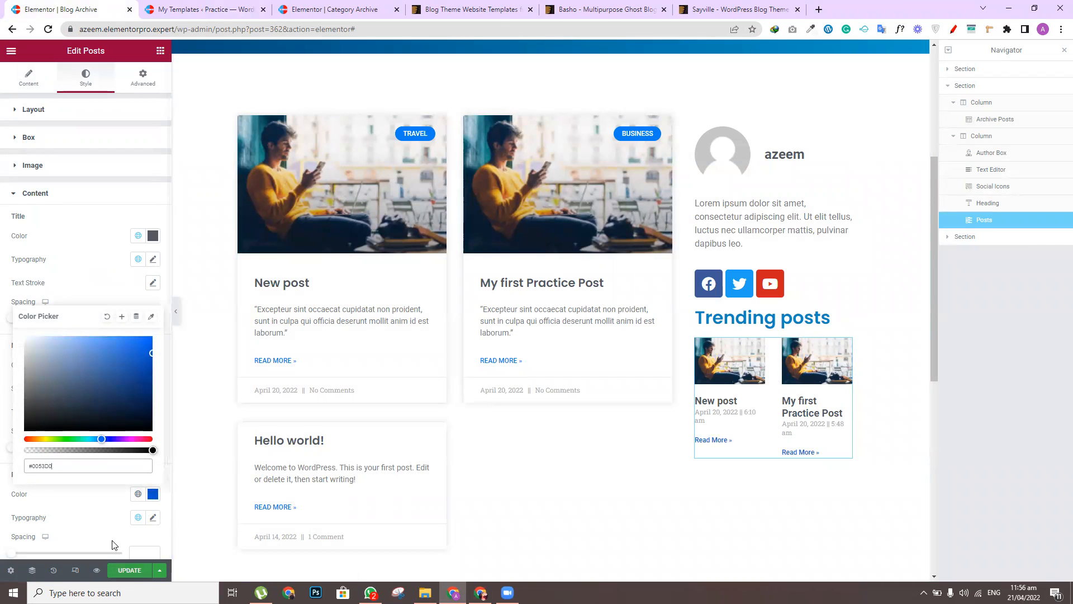
Set the font of the sidebar Posts widget's meta data to Poppins and update the template
click(101, 559)
click(152, 412)
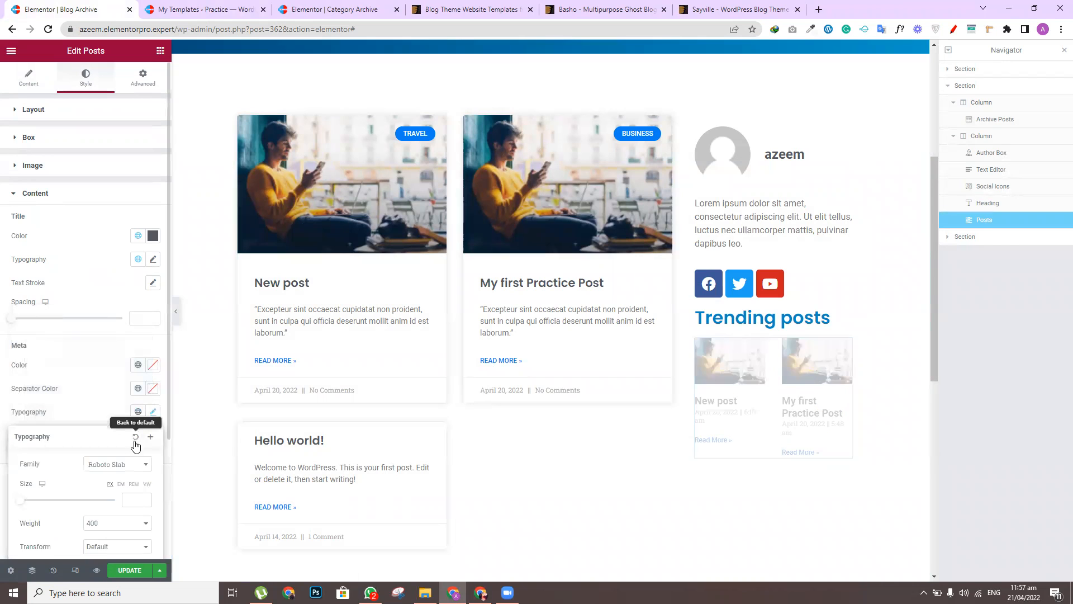
click(128, 466)
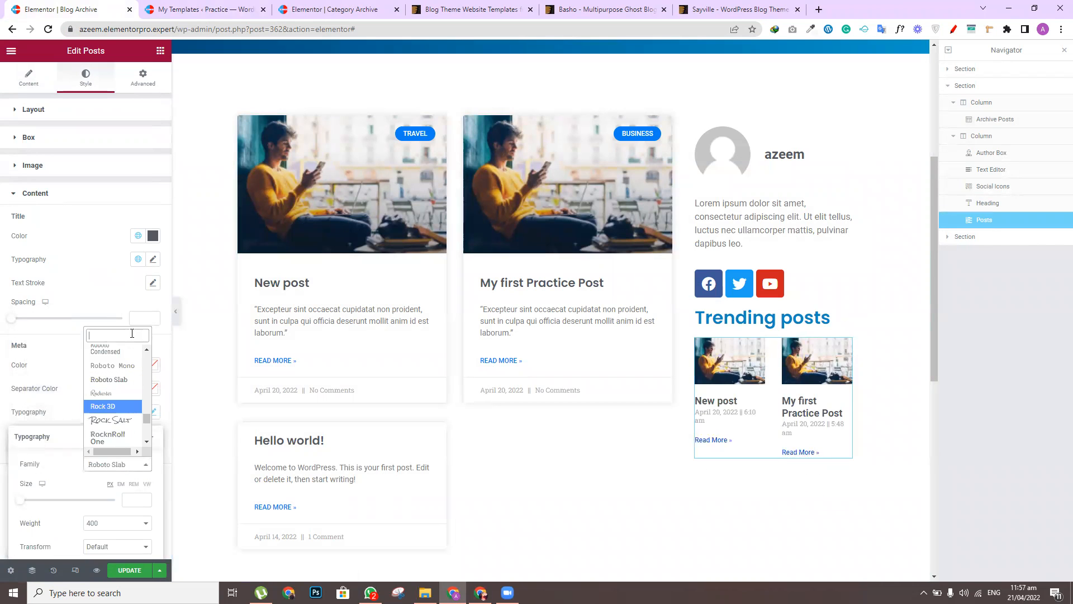
text(popp)
key(Return)
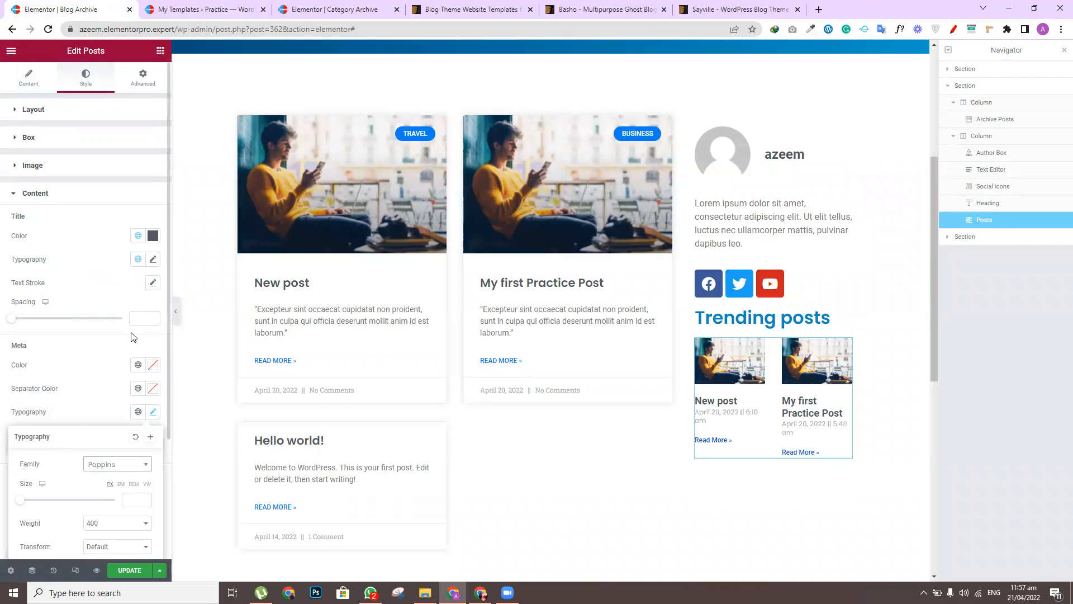
click(127, 570)
Set the font family of the sidebar Posts widget's Read More links to Poppins
click(153, 517)
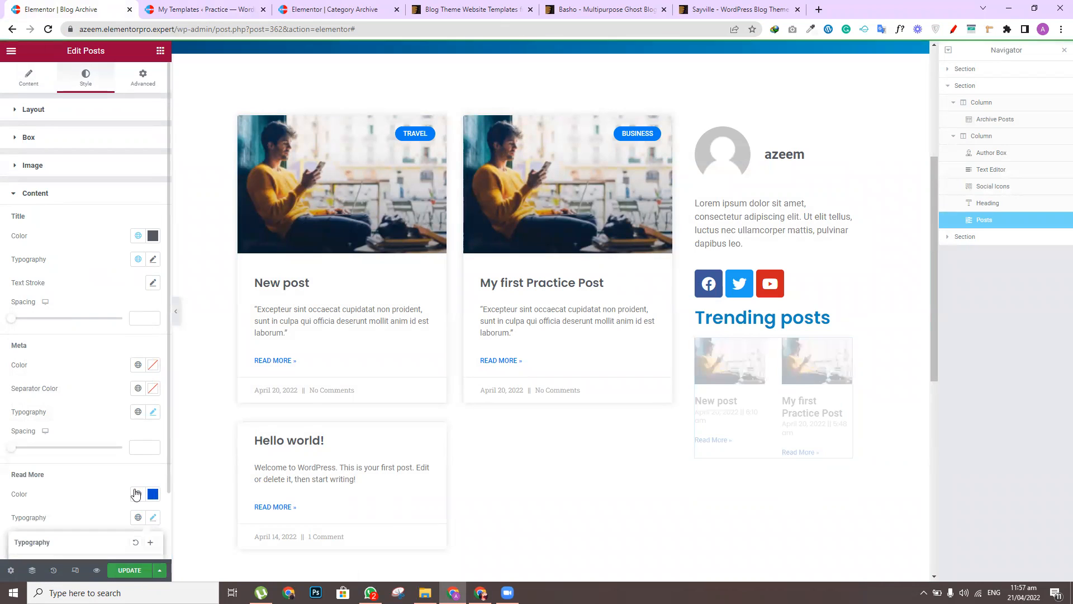
scroll(167, 375, down, 1)
scroll(168, 381, down, 5)
click(114, 235)
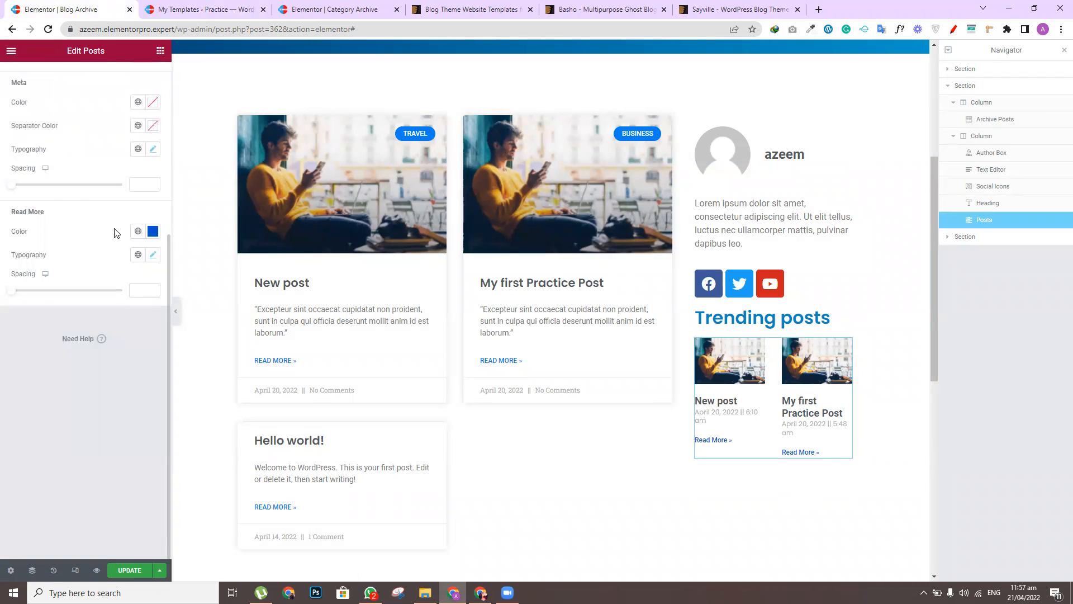
click(153, 256)
click(116, 307)
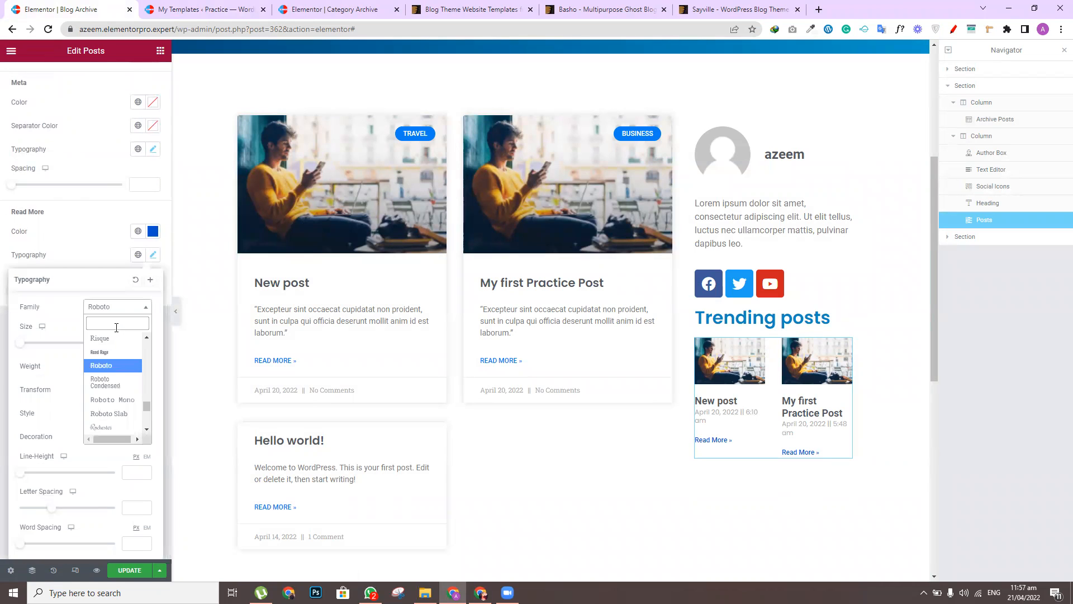
text(pop)
key(Return)
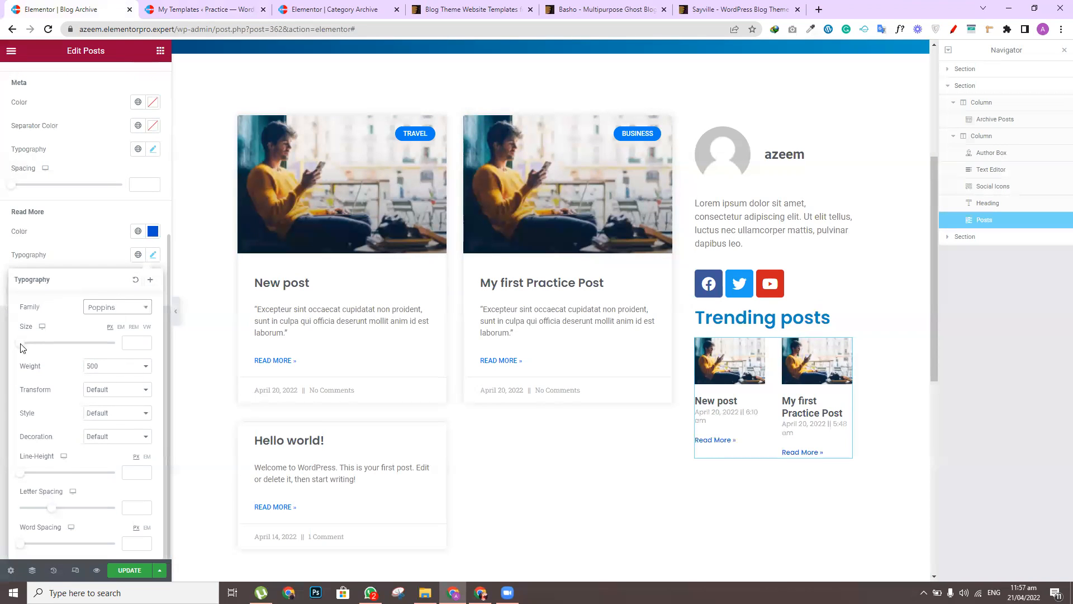
click(1, 412)
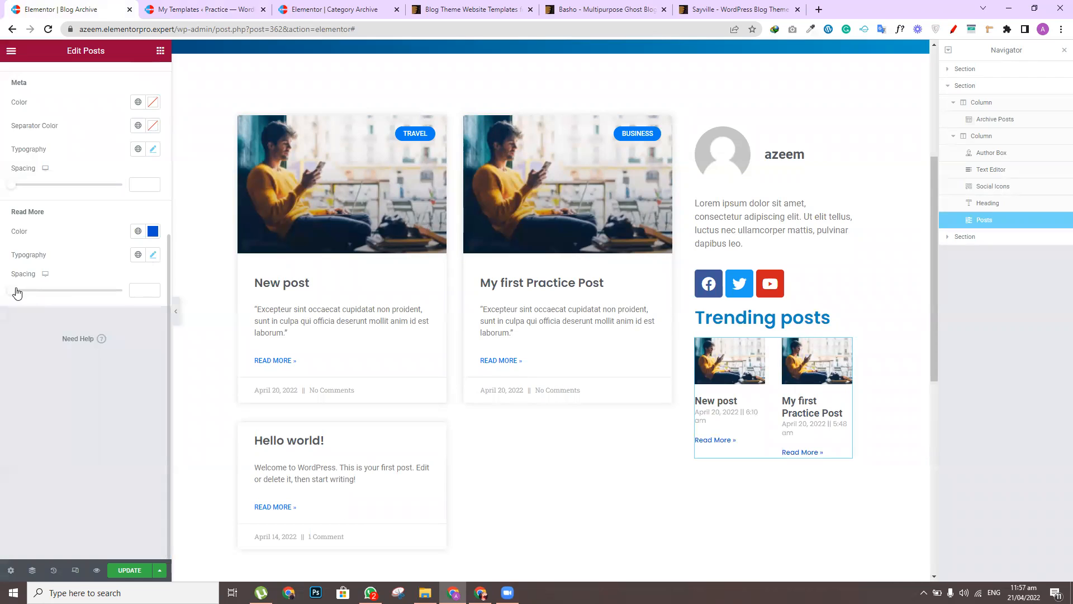
Try a larger Read More spacing, starting at 14, and clear the spacing value
drag(17, 292, 27, 293)
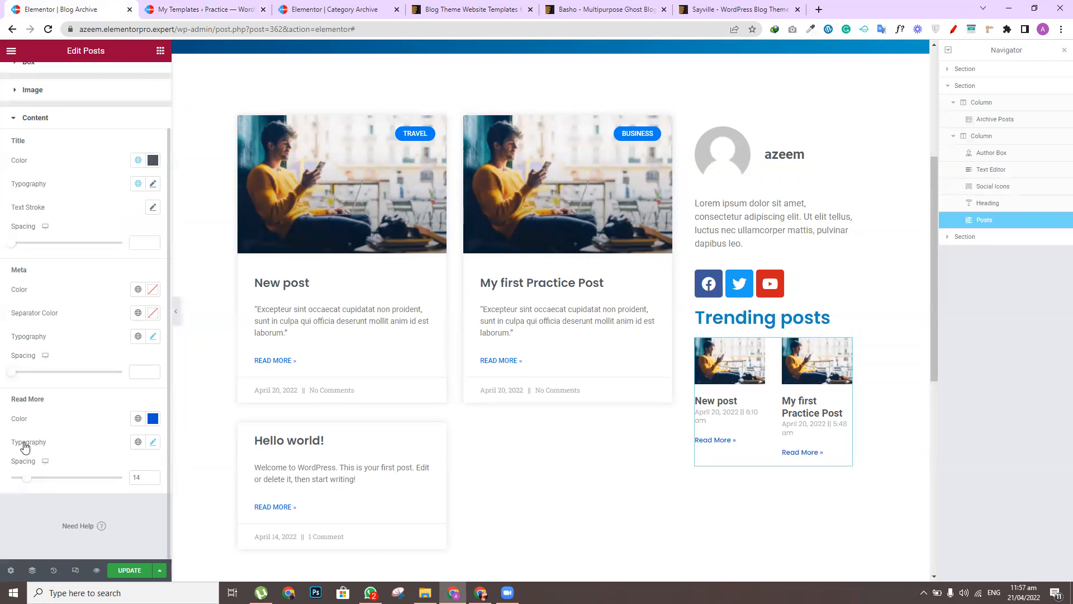
mouse_move(31, 484)
mouse_down()
mouse_move(81, 483)
mouse_move(42, 483)
mouse_up()
key(BackSpace)
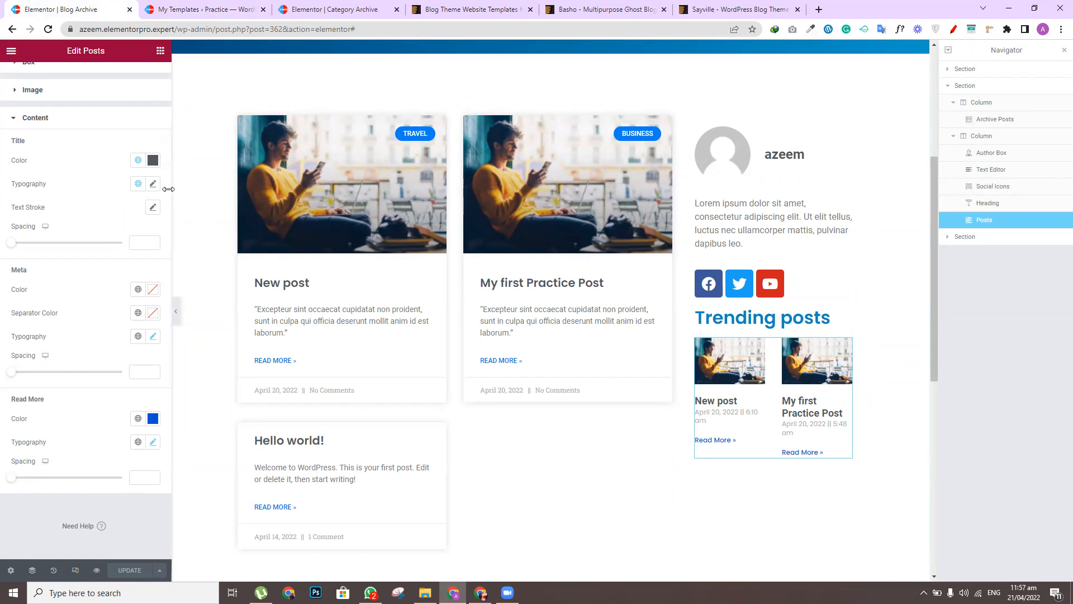
Set the sidebar Posts widget to show 4 posts per page and save the template
scroll(165, 187, up, 2)
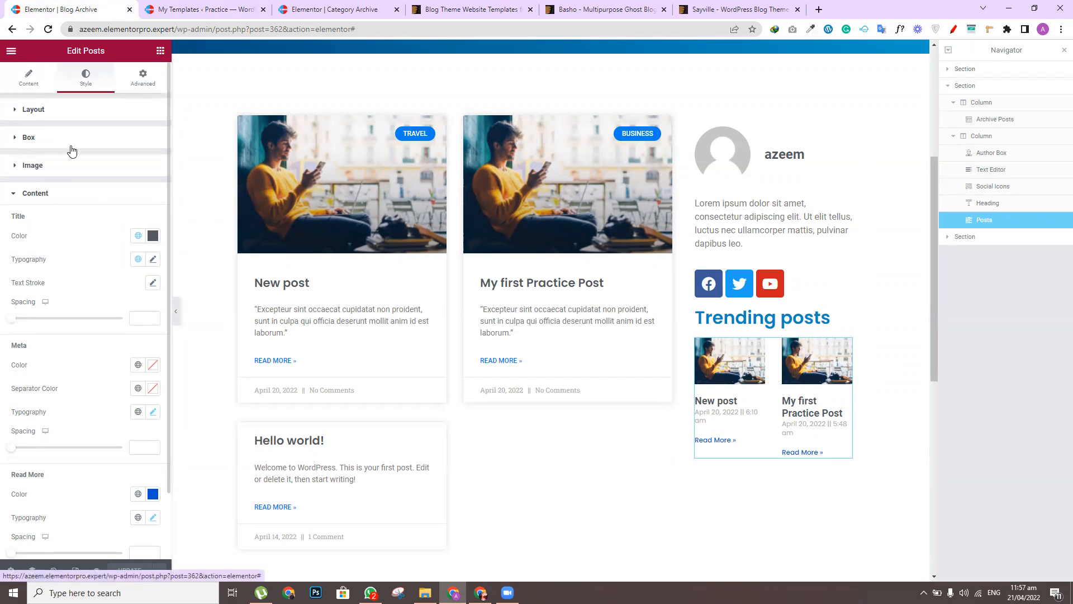
click(29, 78)
click(109, 162)
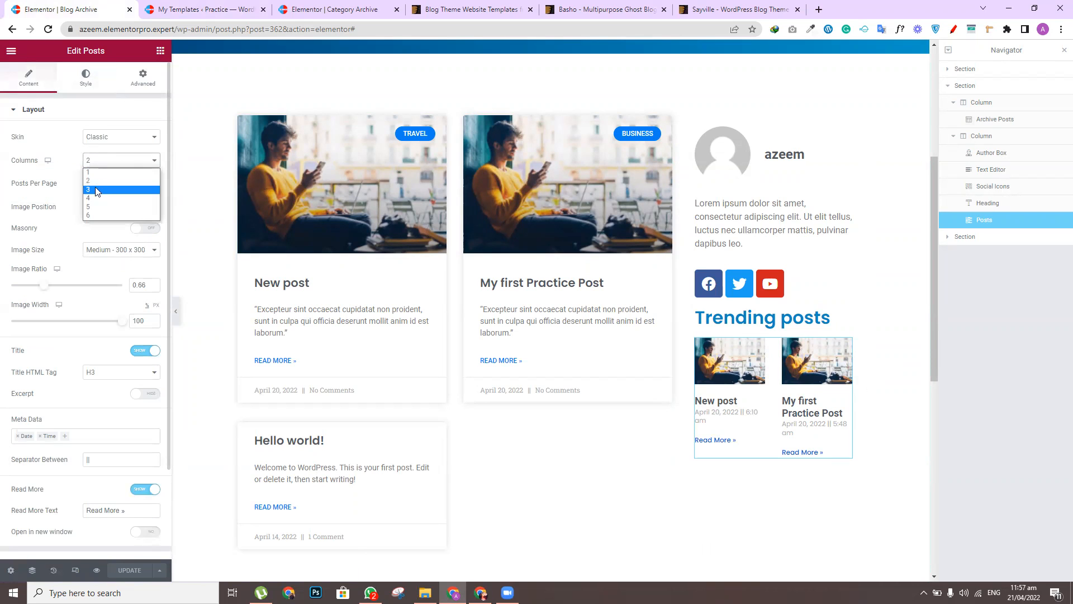
click(95, 191)
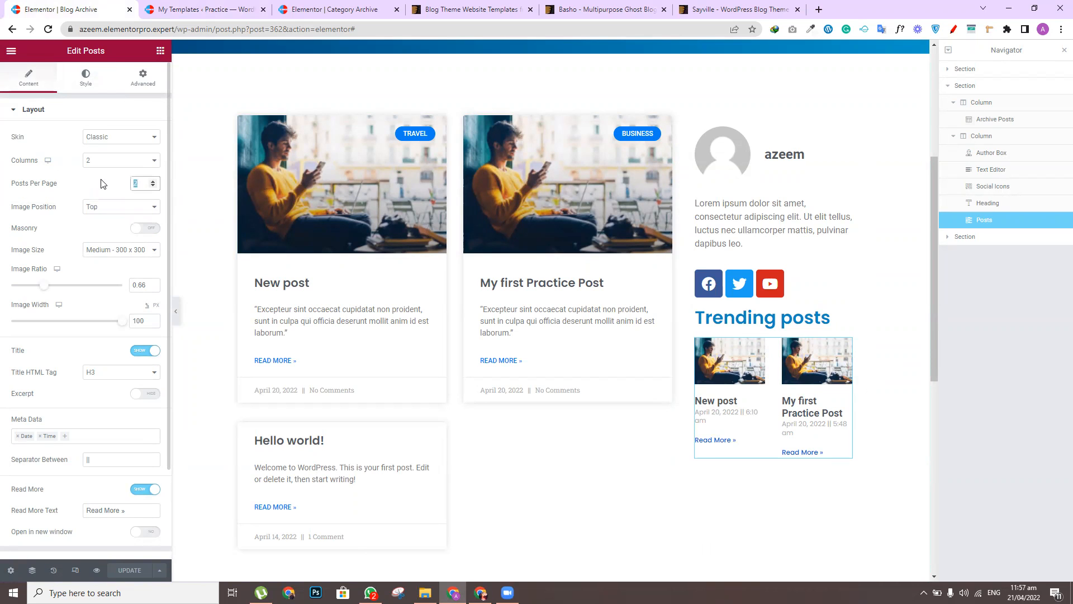
text(4)
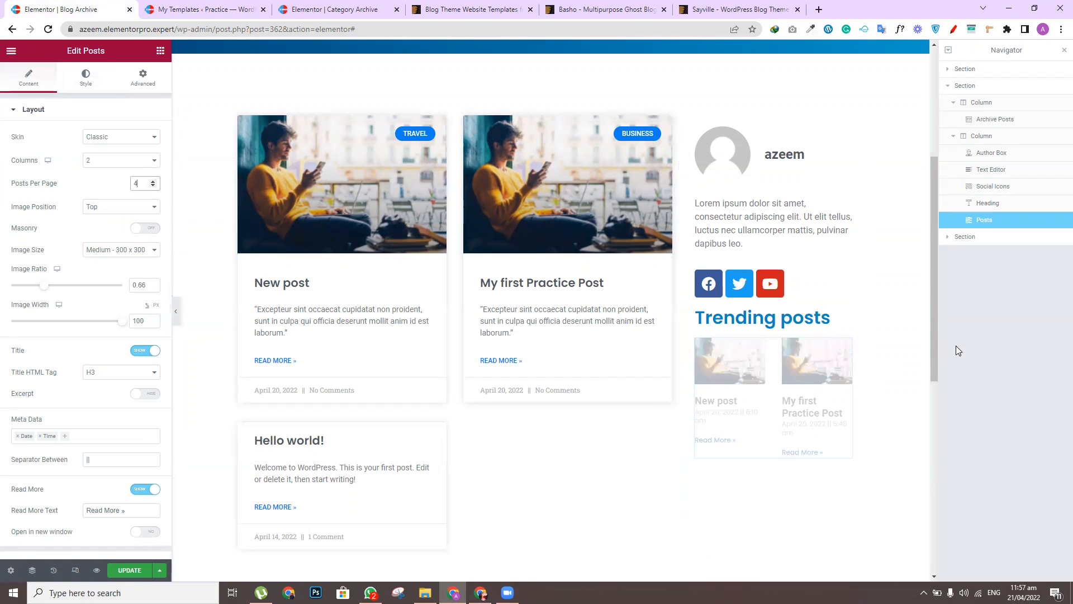
drag(931, 343, 928, 386)
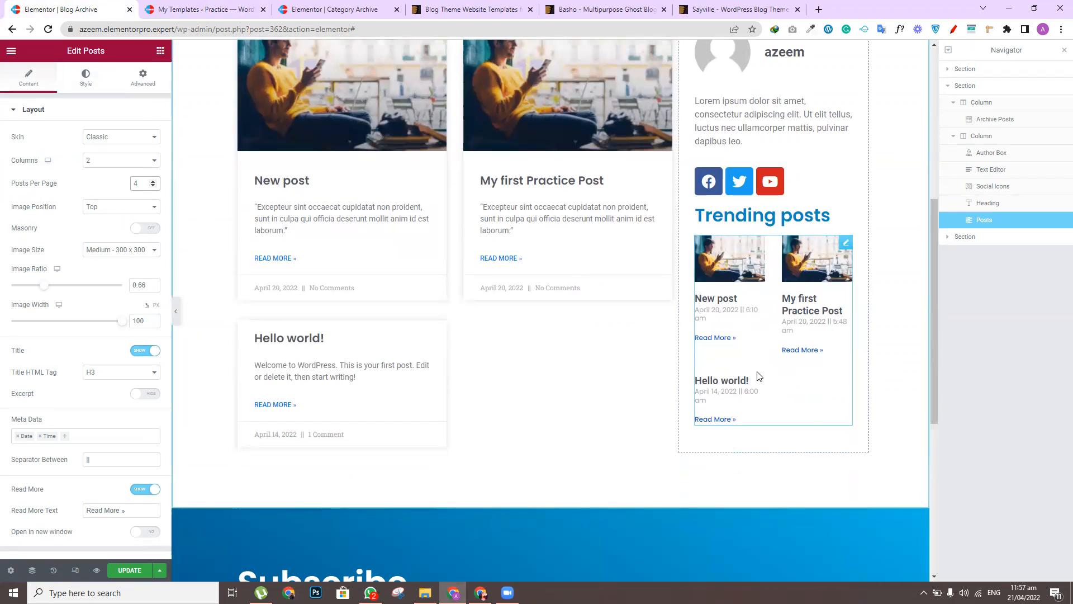
key(ctrl+s)
drag(935, 348, 939, 315)
Review the Trending and Categories blocks in the Sayville demo's sidebar and return to the Blog Archive editor
click(732, 8)
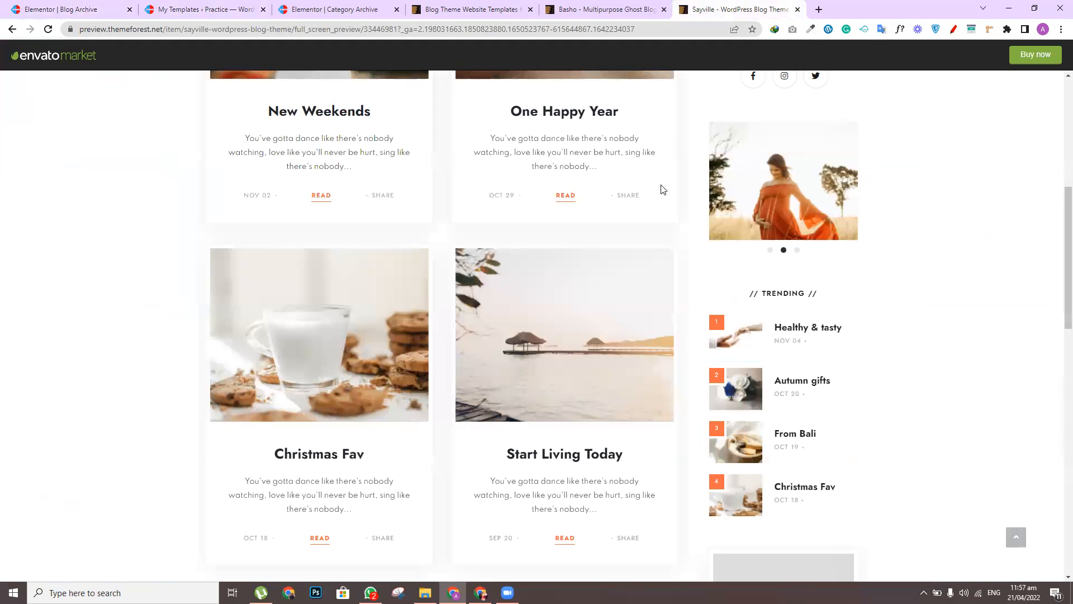
drag(1058, 245, 1058, 398)
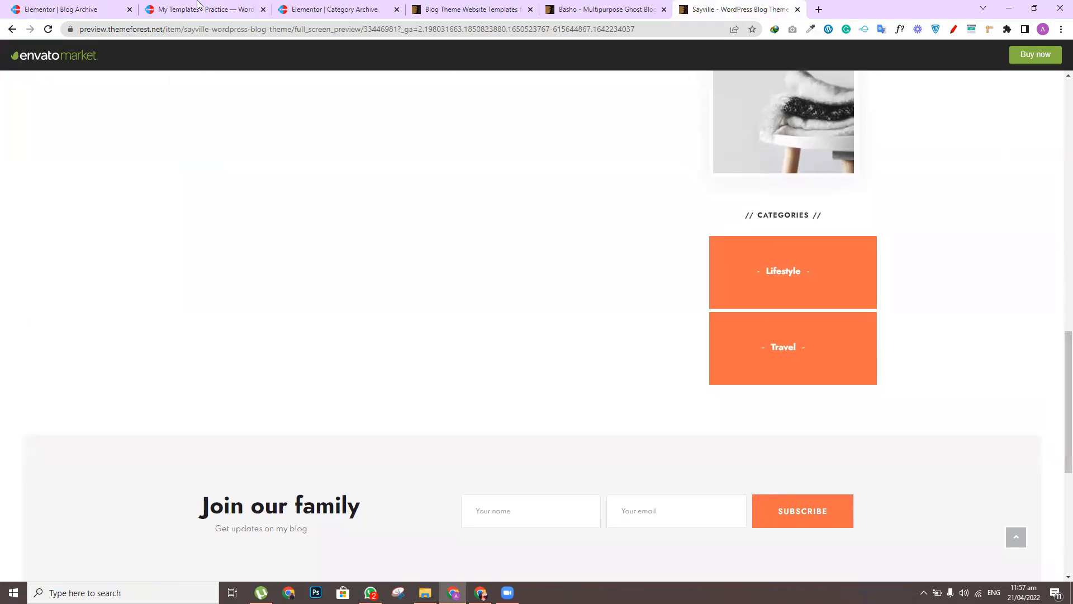
click(60, 8)
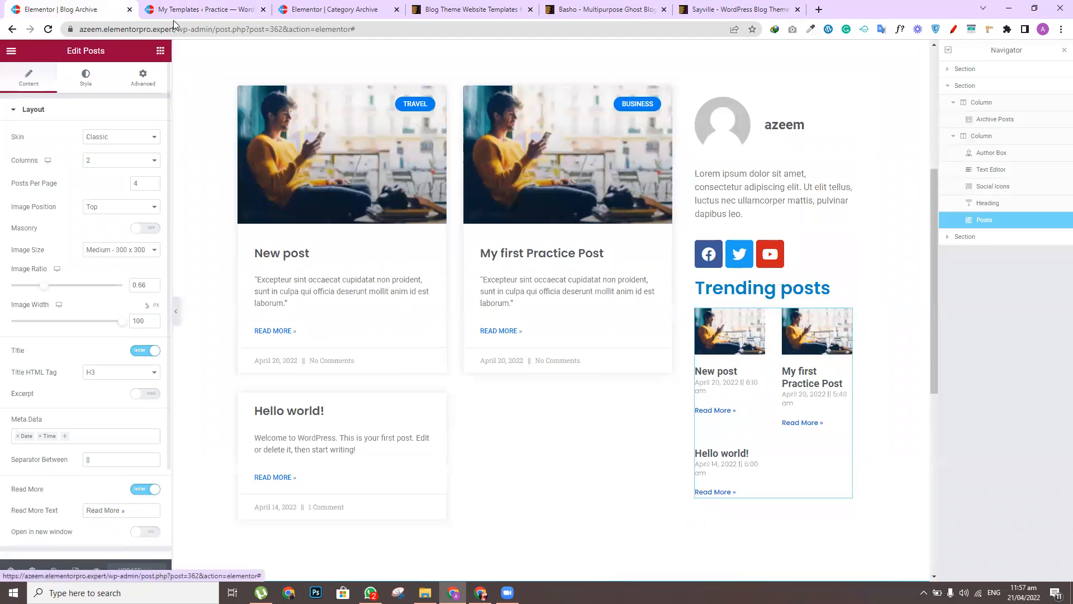
Add a Heading widget below the trending posts in the sidebar column and title it "Categories"
click(160, 50)
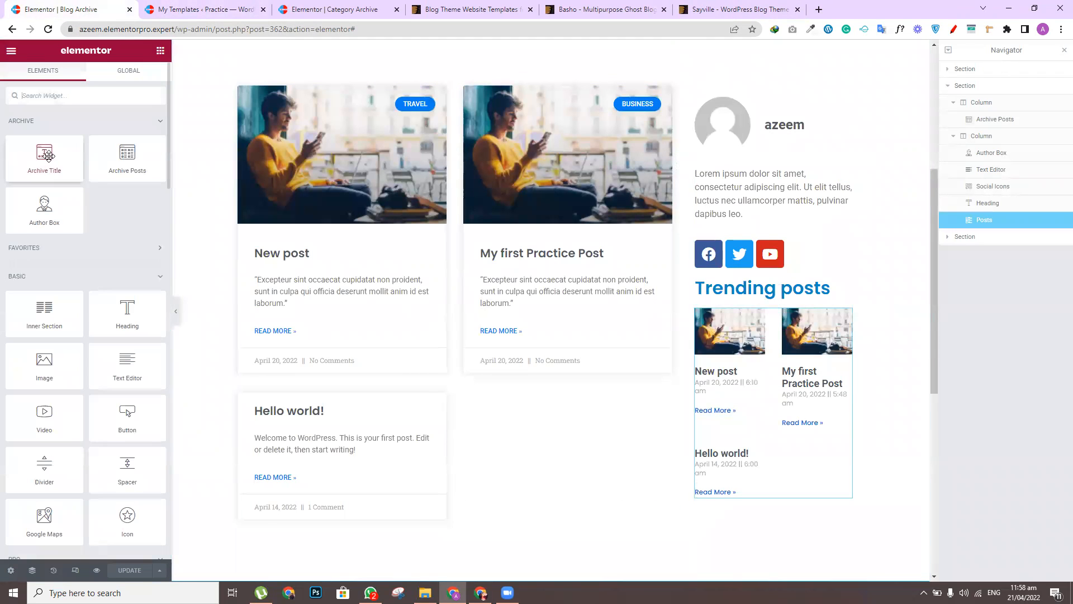
drag(137, 310, 756, 490)
drag(127, 153, 2, 129)
text(Categories)
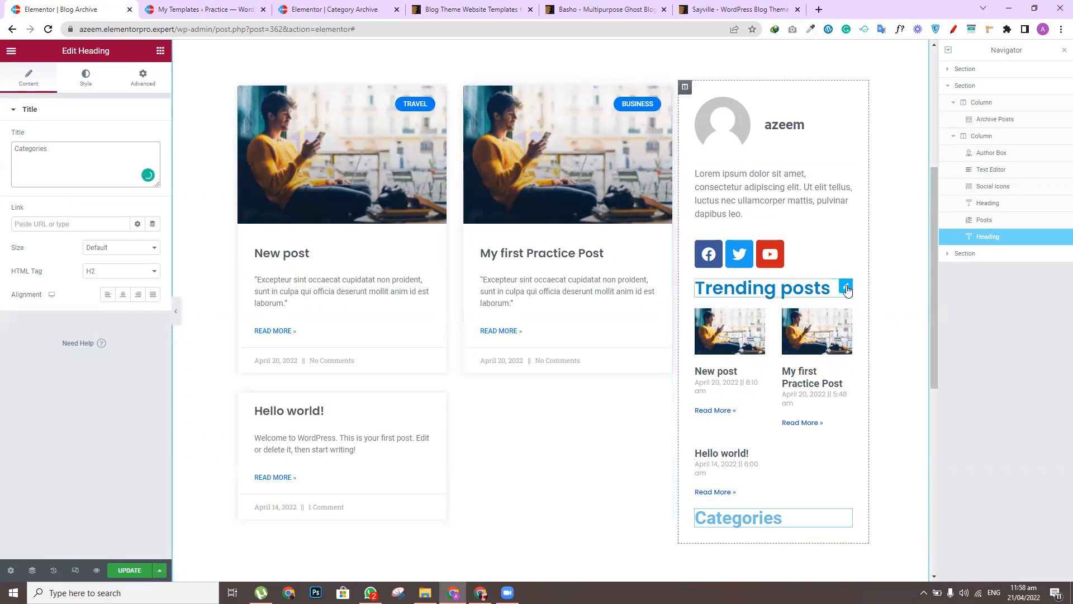
Copy the "Trending posts" heading's style and paste it onto the "Categories" heading
right_click(848, 290)
click(858, 332)
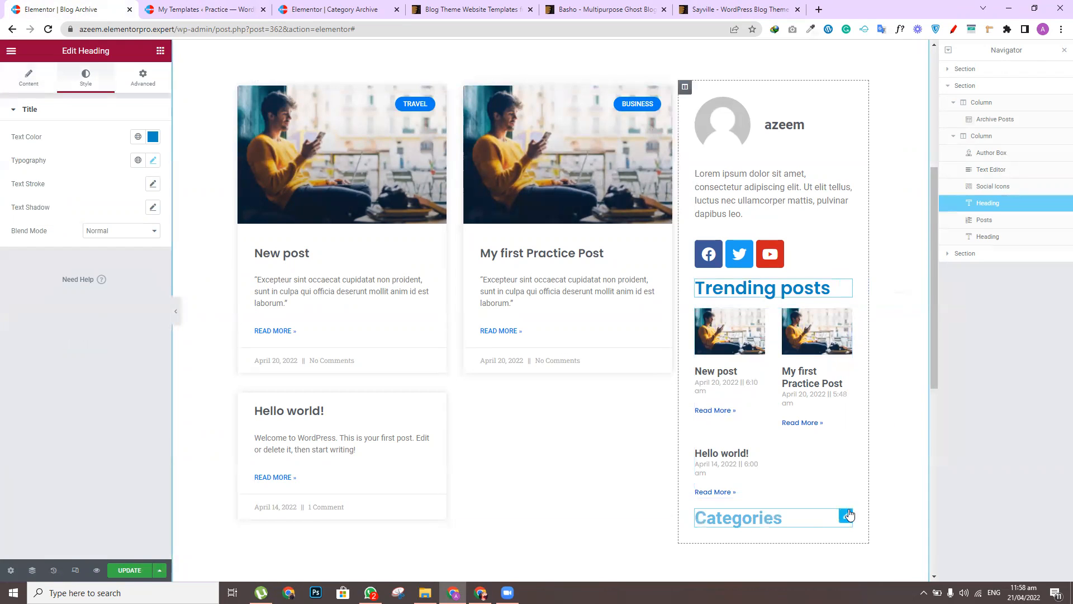
right_click(849, 515)
click(888, 493)
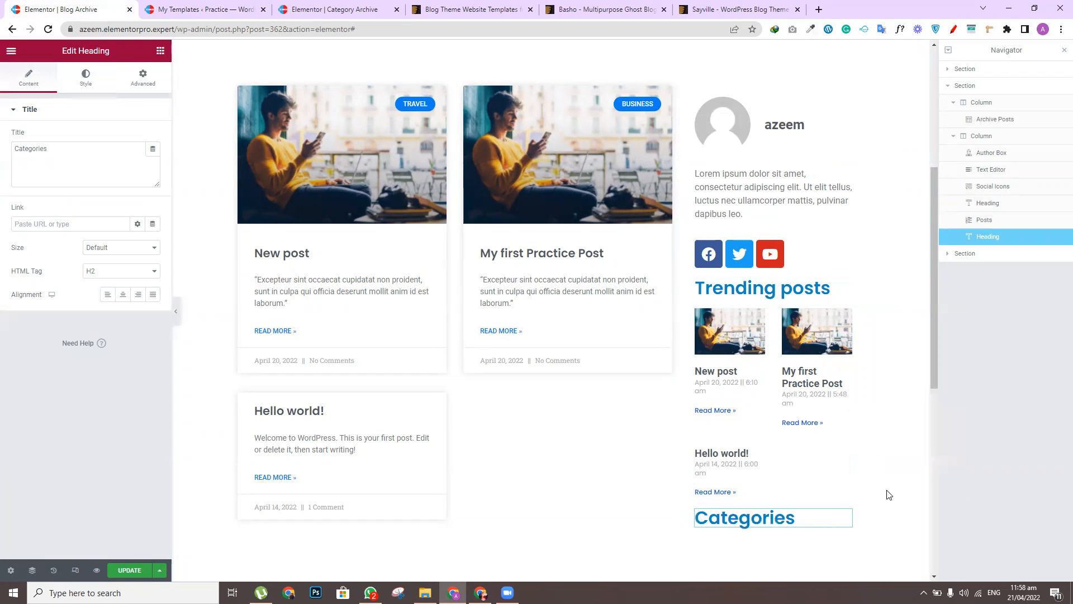
Add an Image widget below the "Categories" heading and set its link type to Custom URL
drag(932, 353, 939, 399)
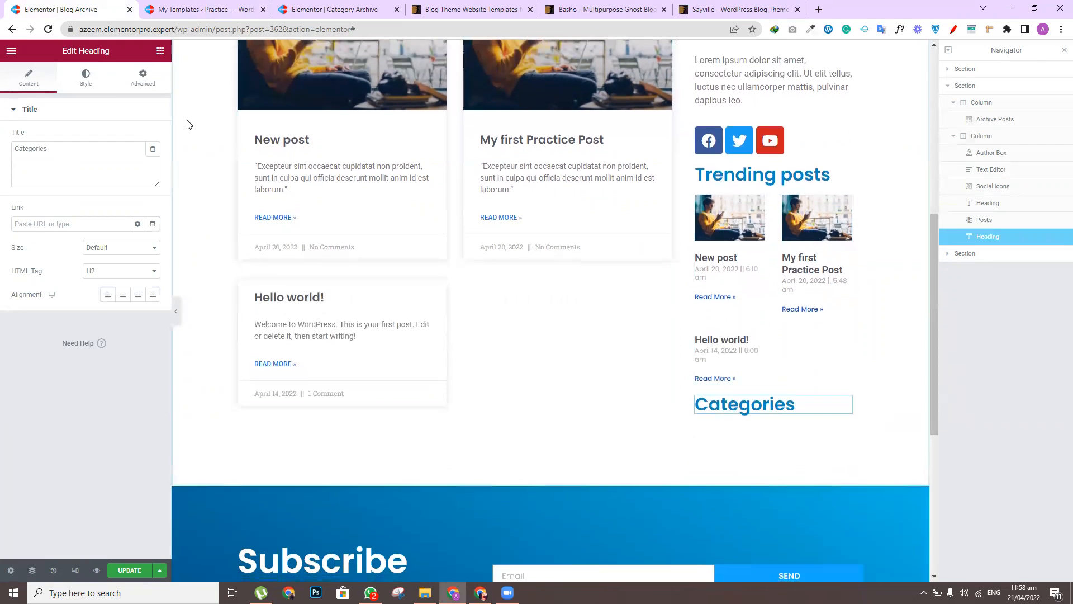
click(161, 52)
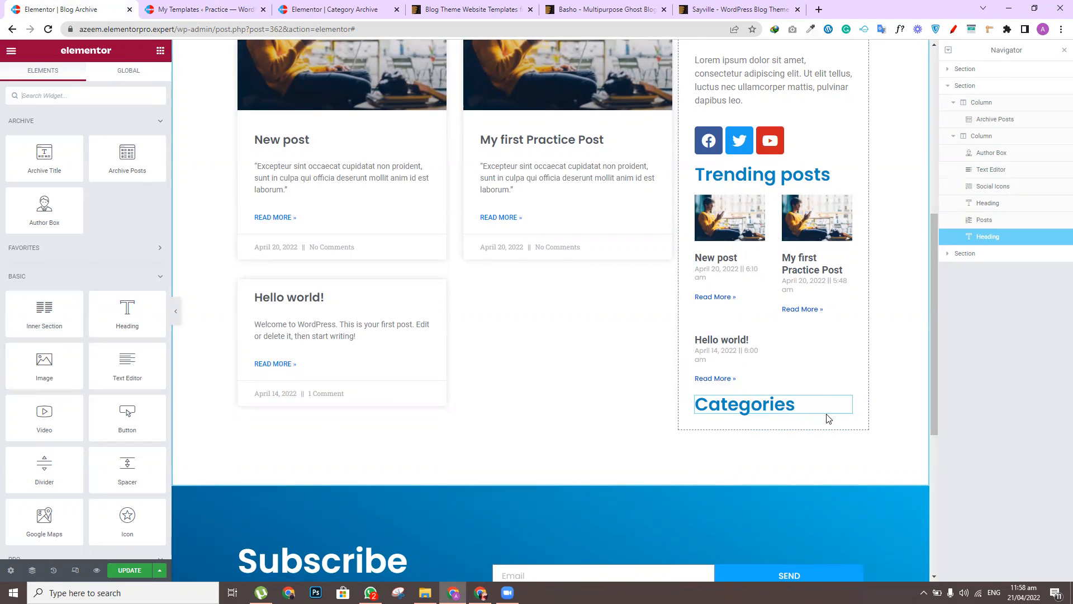
drag(44, 364, 766, 407)
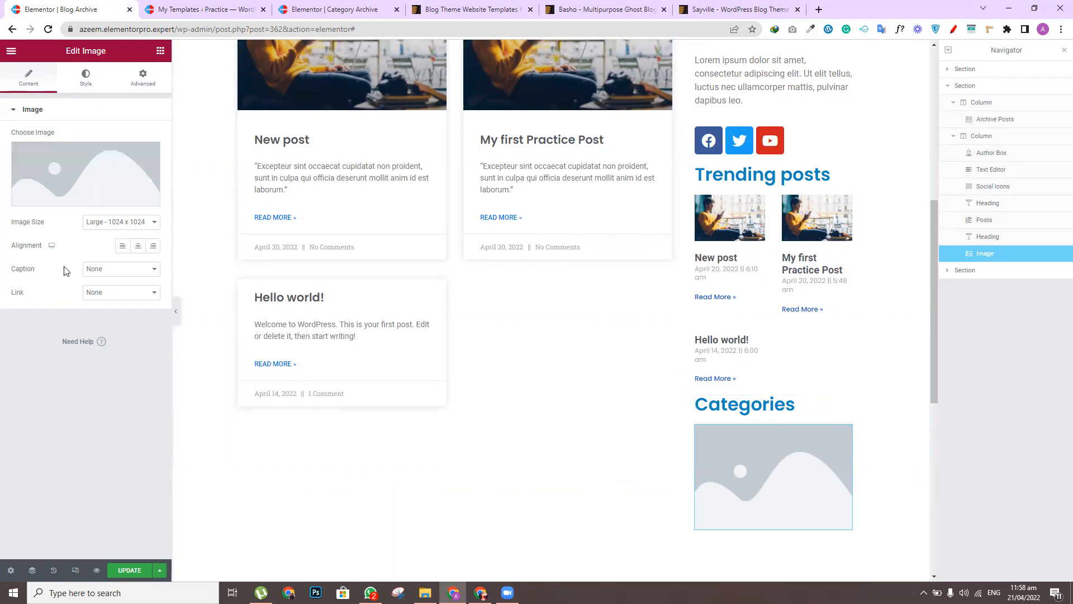
click(105, 295)
click(105, 320)
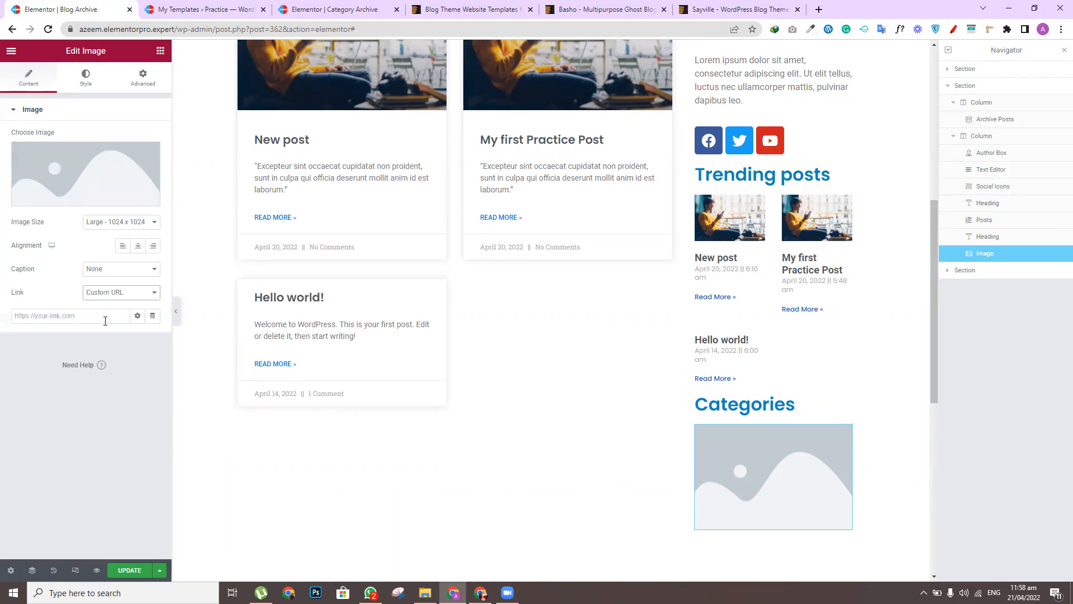
Set the image's custom link to the URL of the live Business category page, copied via the WordPress post categories list
click(24, 317)
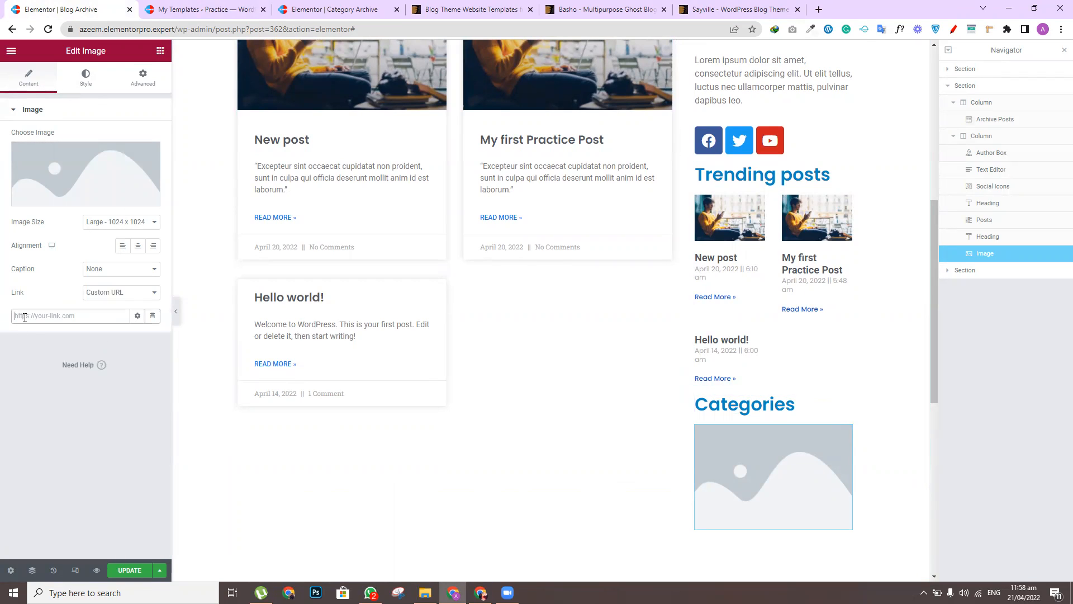
click(213, 6)
mouse_move(42, 127)
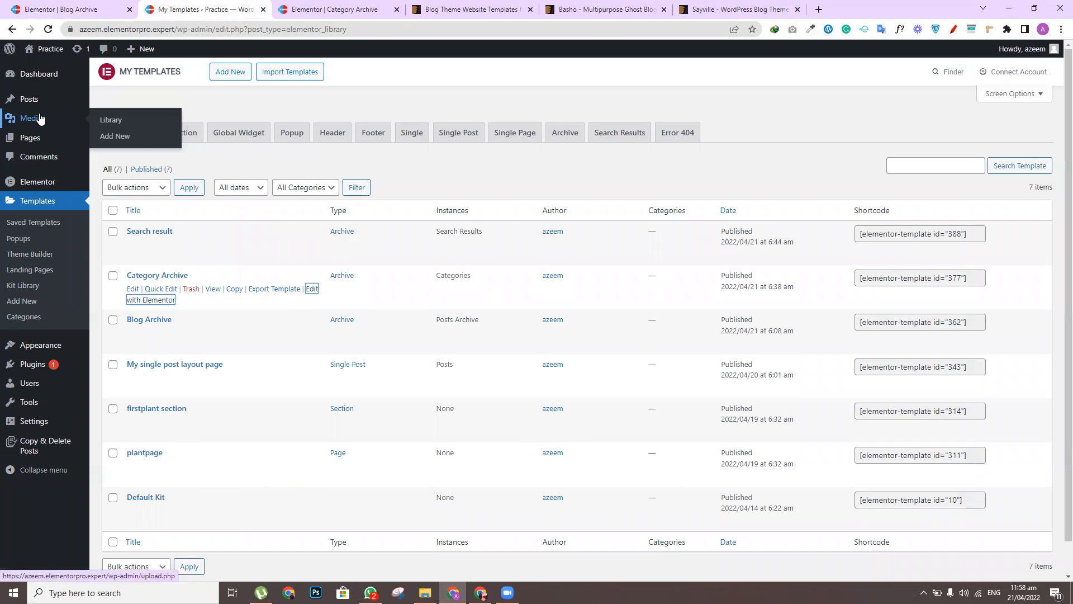
mouse_move(33, 103)
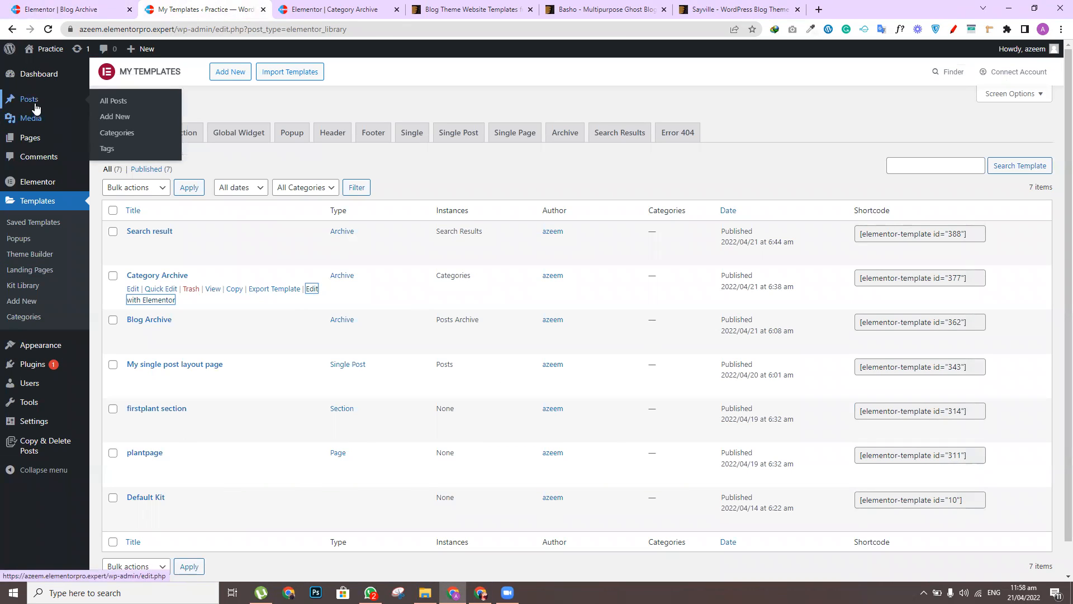
ctrl+click(116, 138)
key(ctrl+Tab)
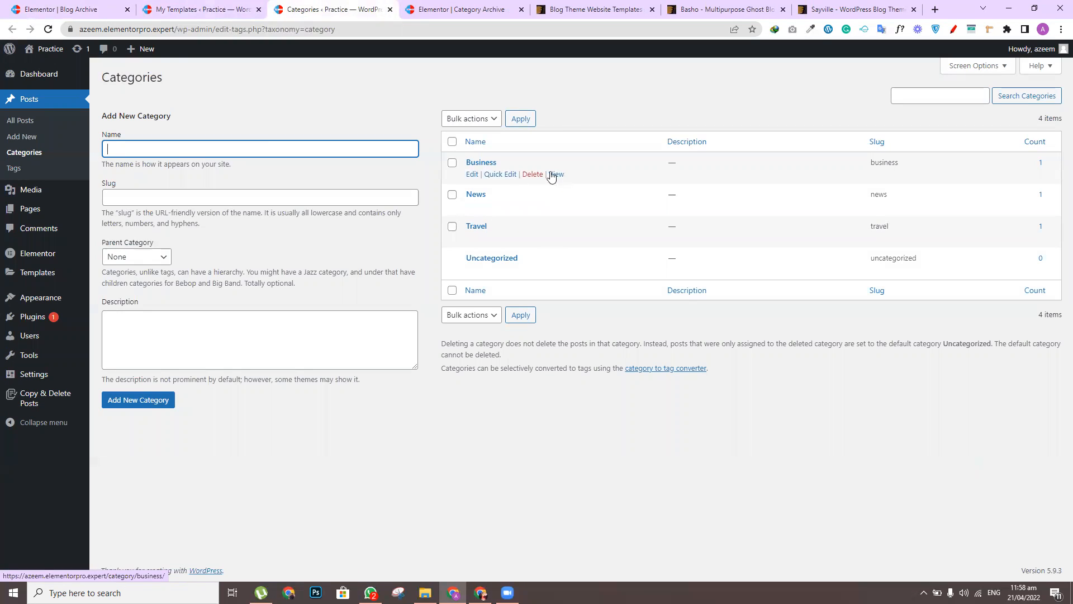
ctrl+click(559, 176)
key(ctrl+Tab)
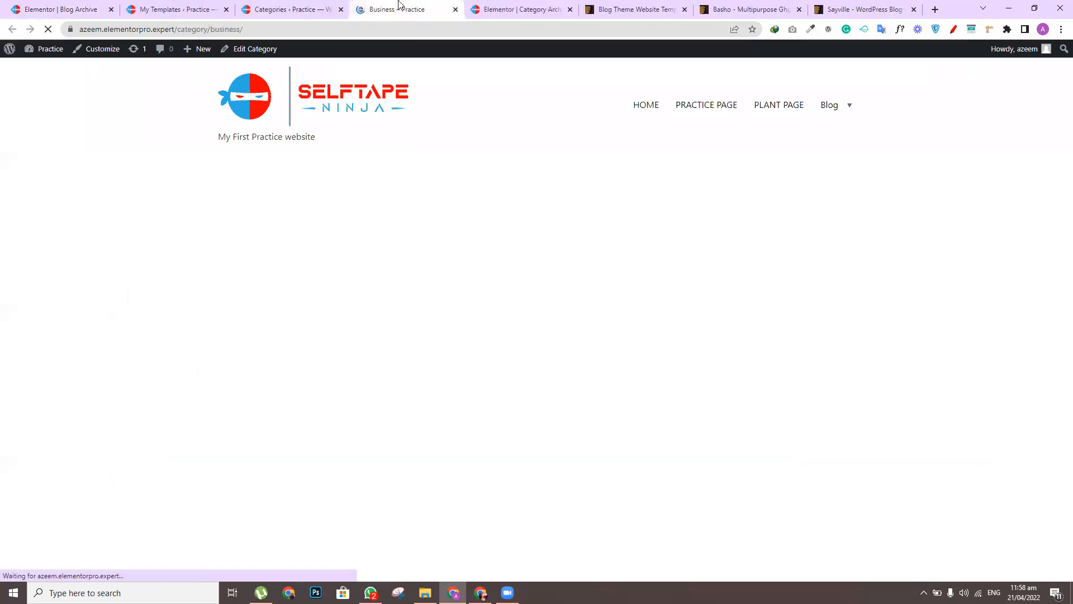
click(241, 29)
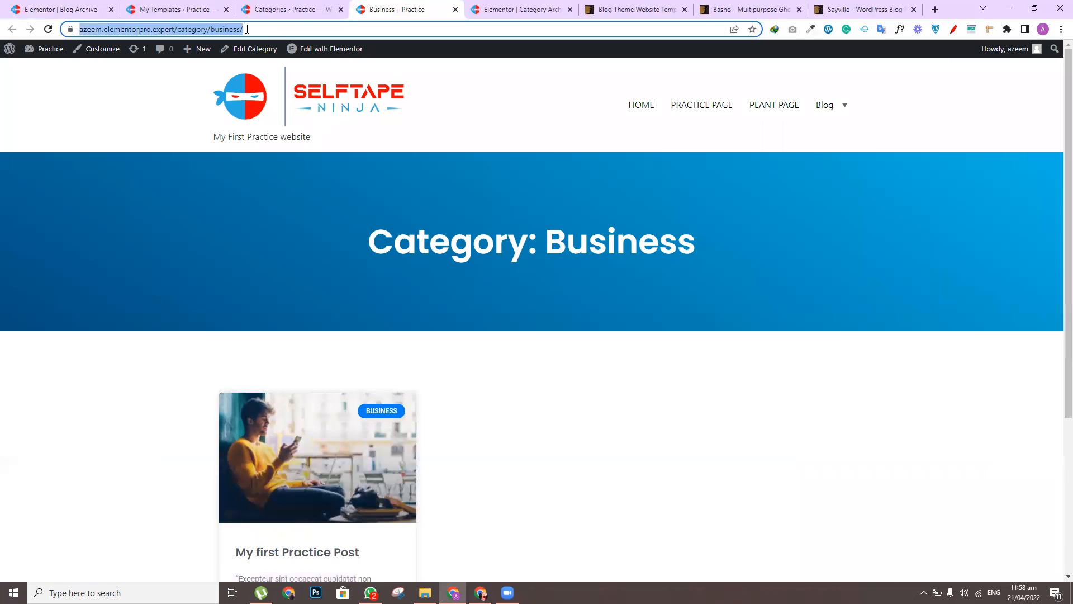
click(61, 9)
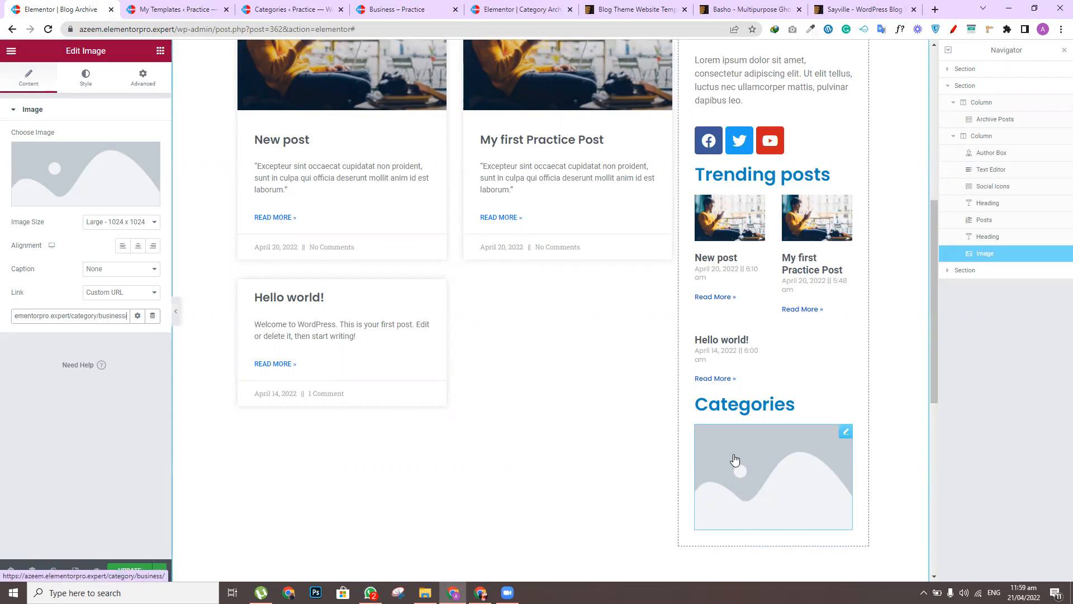
Delete the placeholder image below the "Categories" heading and update the Blog Archive template
right_click(847, 432)
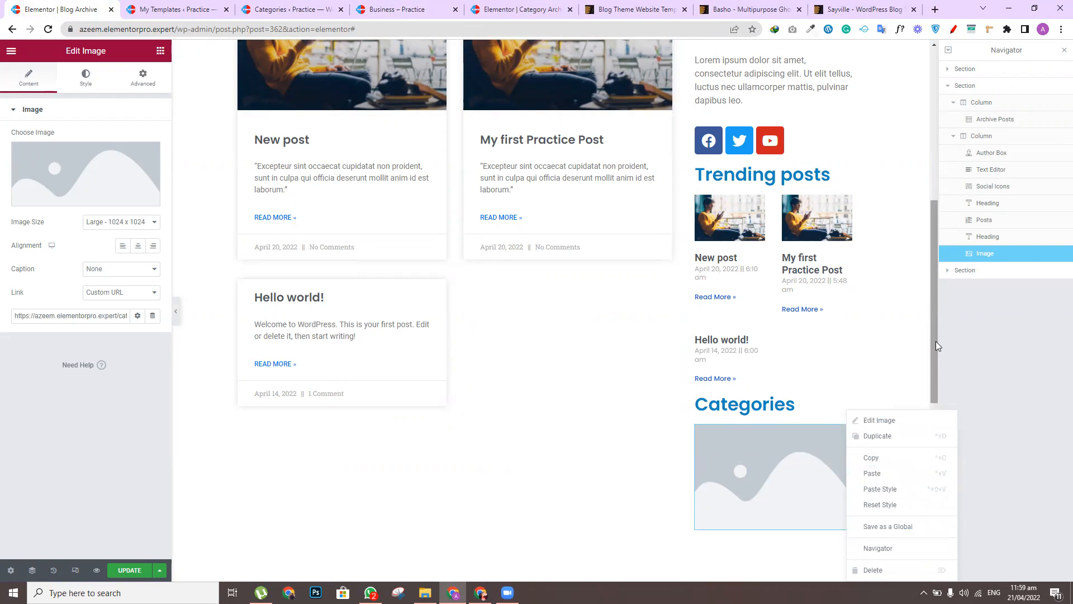
drag(937, 345, 933, 411)
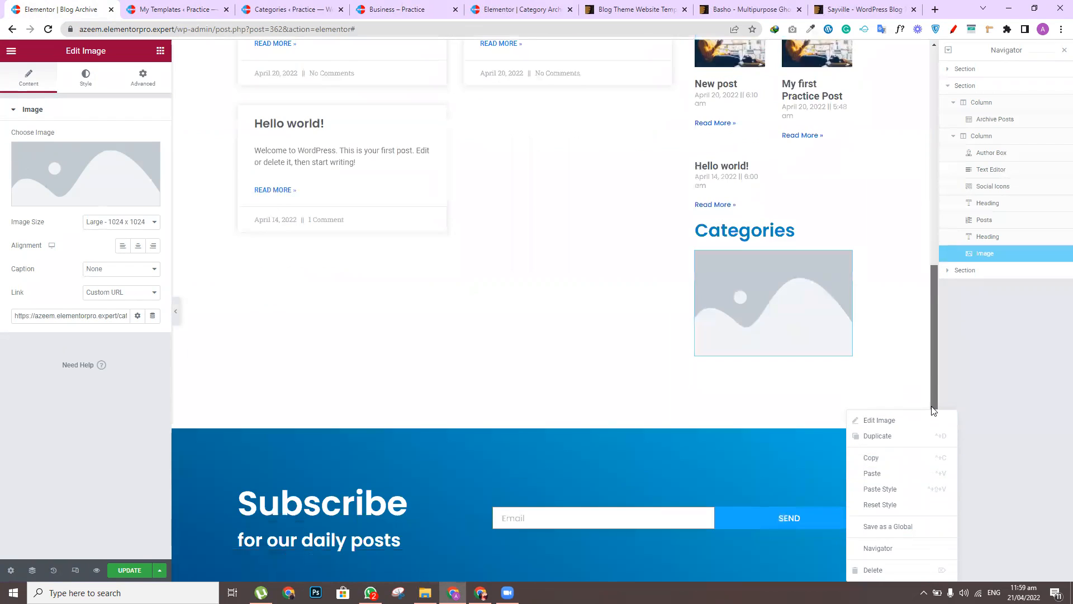
click(837, 402)
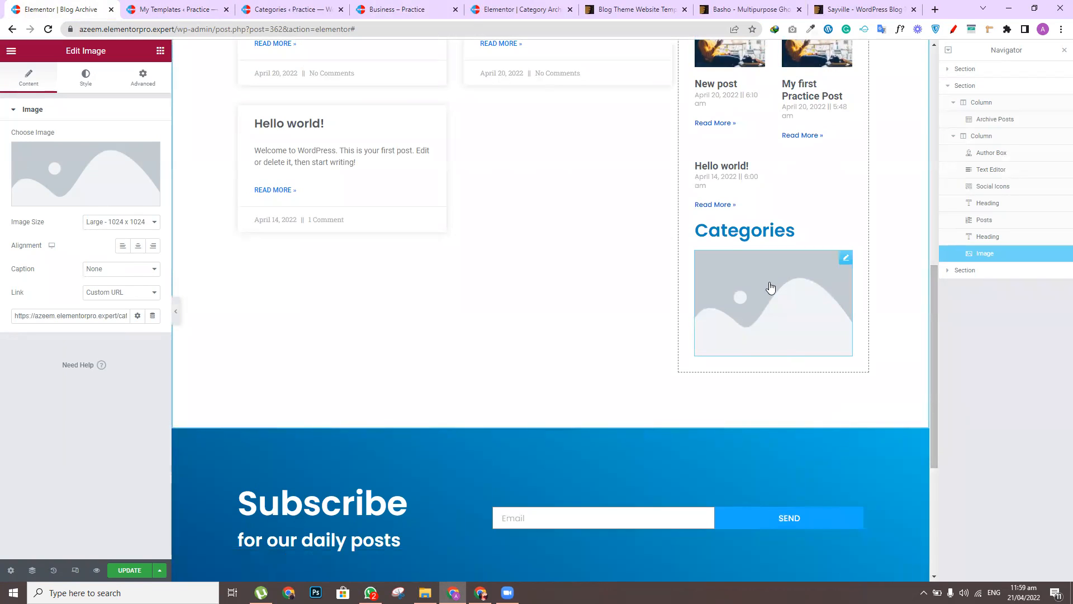
right_click(852, 257)
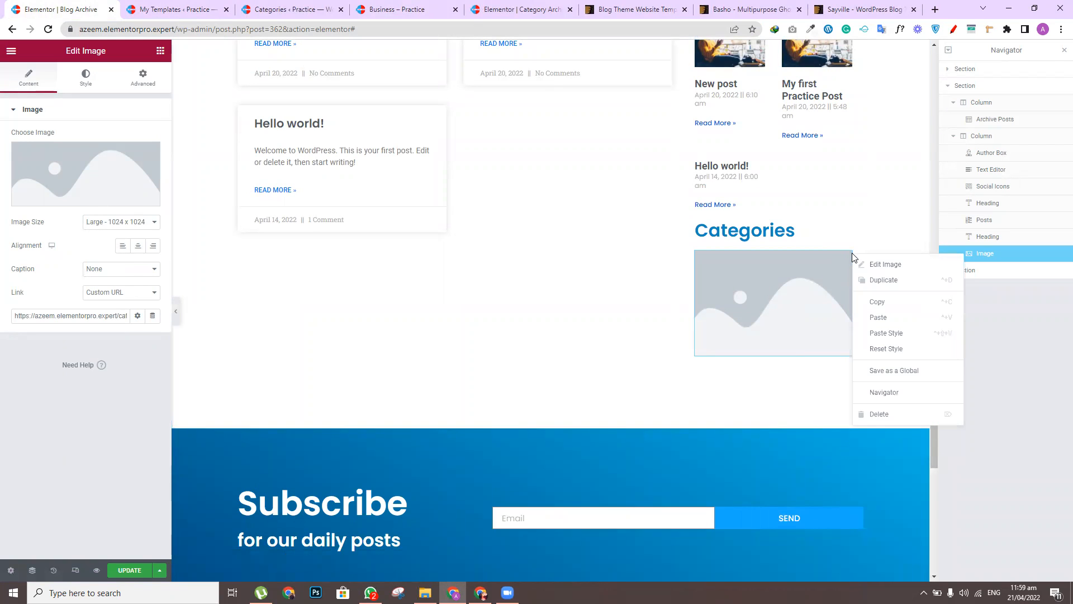
click(904, 417)
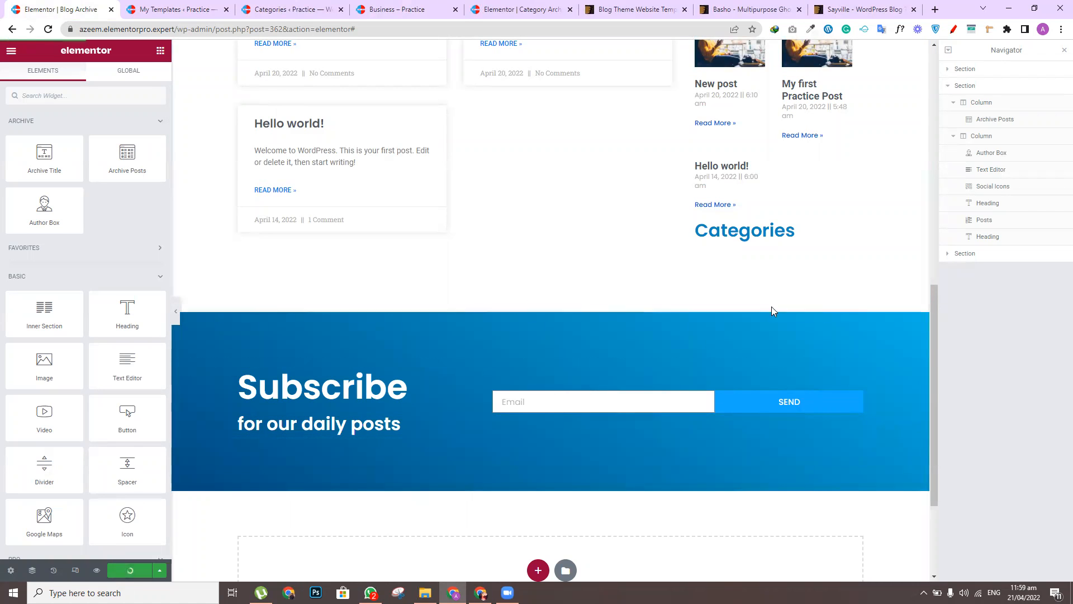
scroll(940, 297, up, 5)
drag(944, 232, 948, 193)
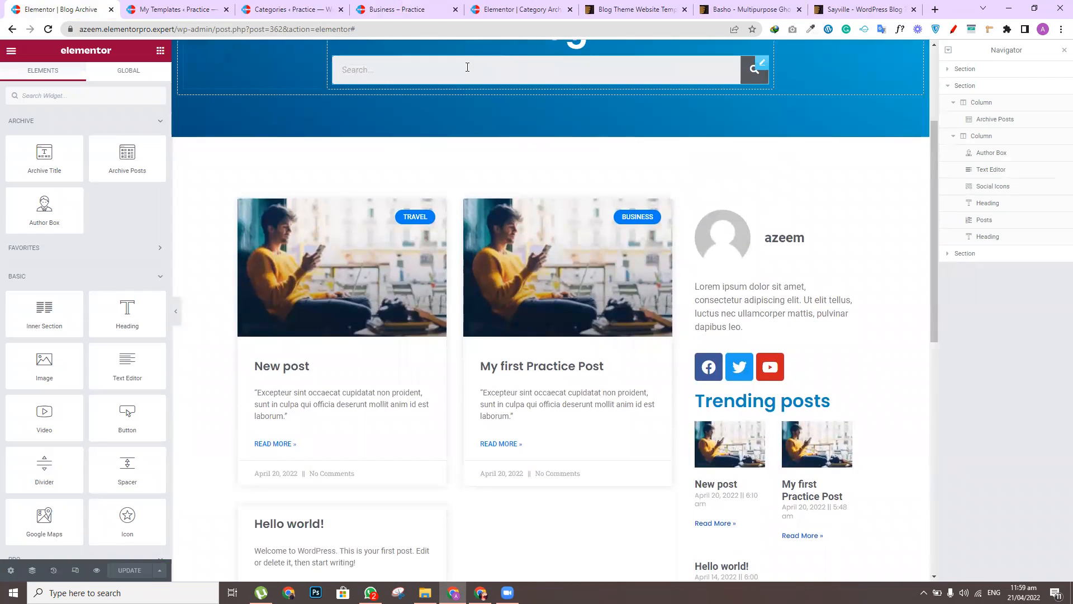
Copy the section holding the archive posts and author sidebar from the Blog Archive template
click(290, 9)
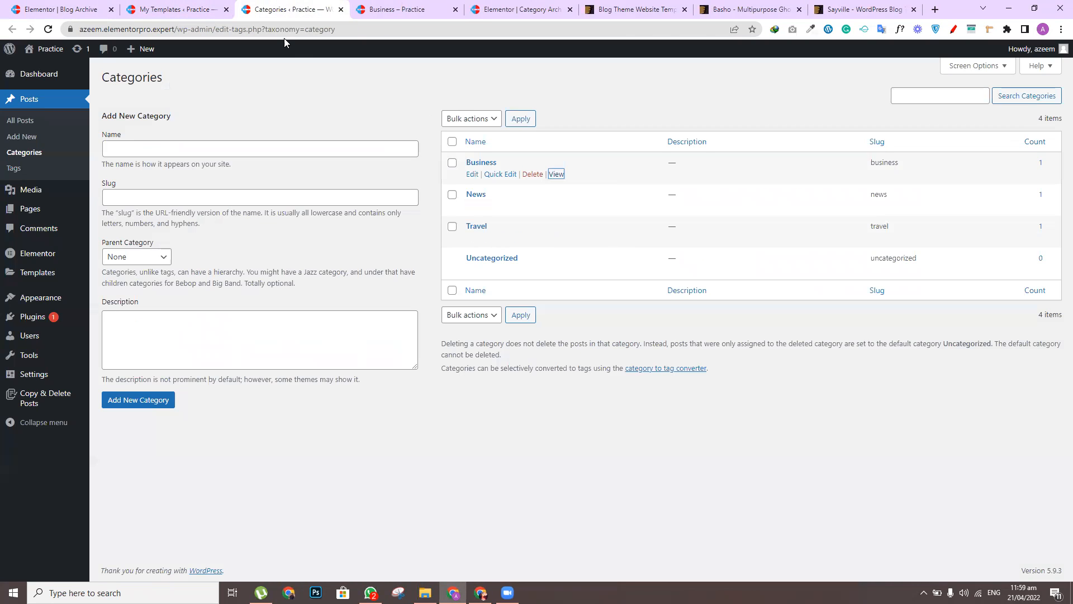
click(161, 7)
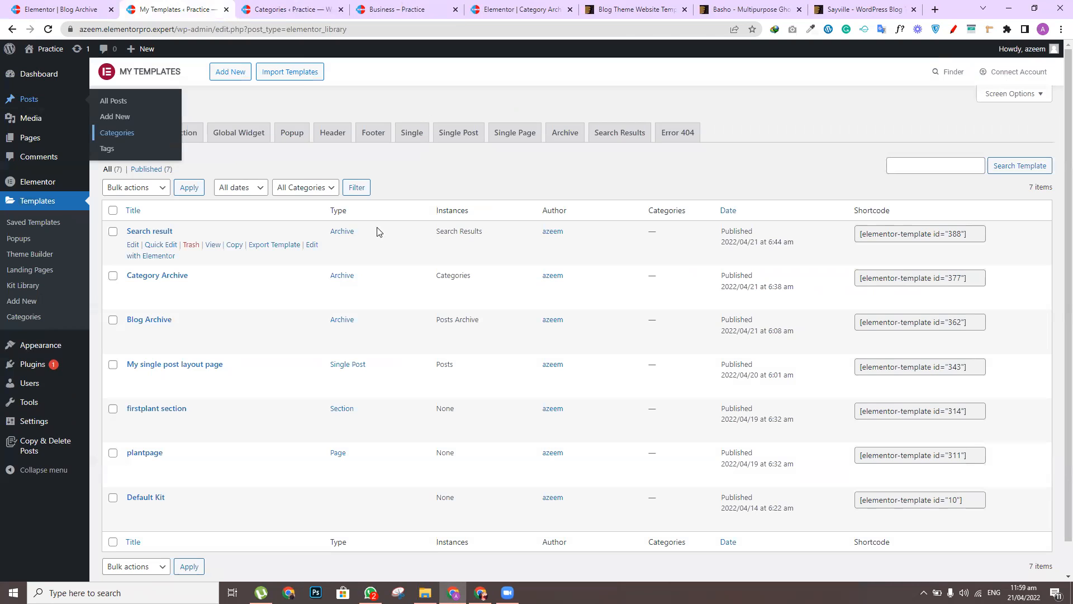
click(517, 9)
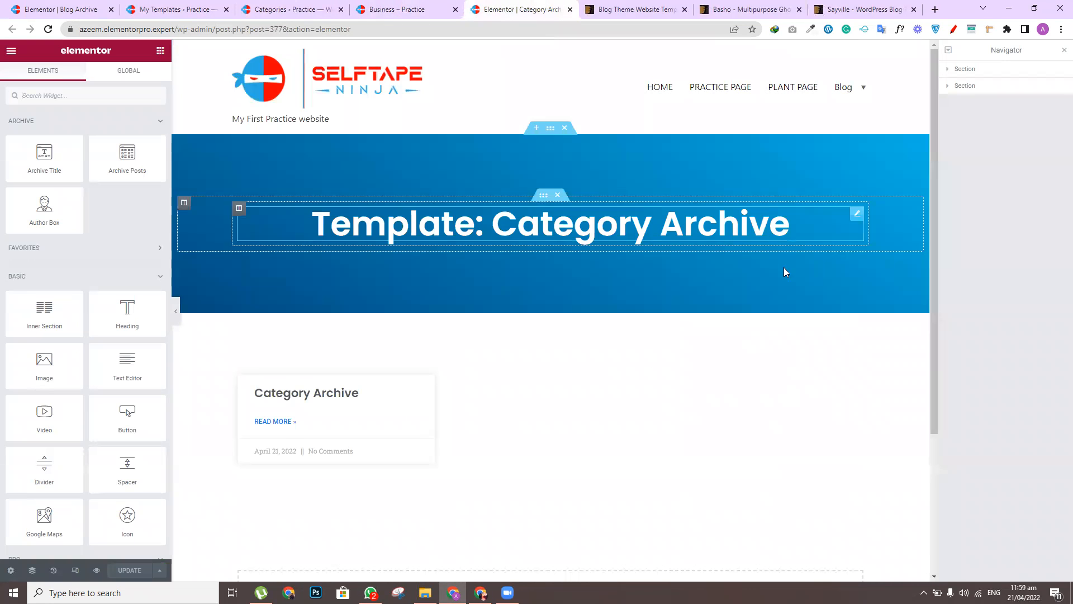
scroll(935, 263, down, 3)
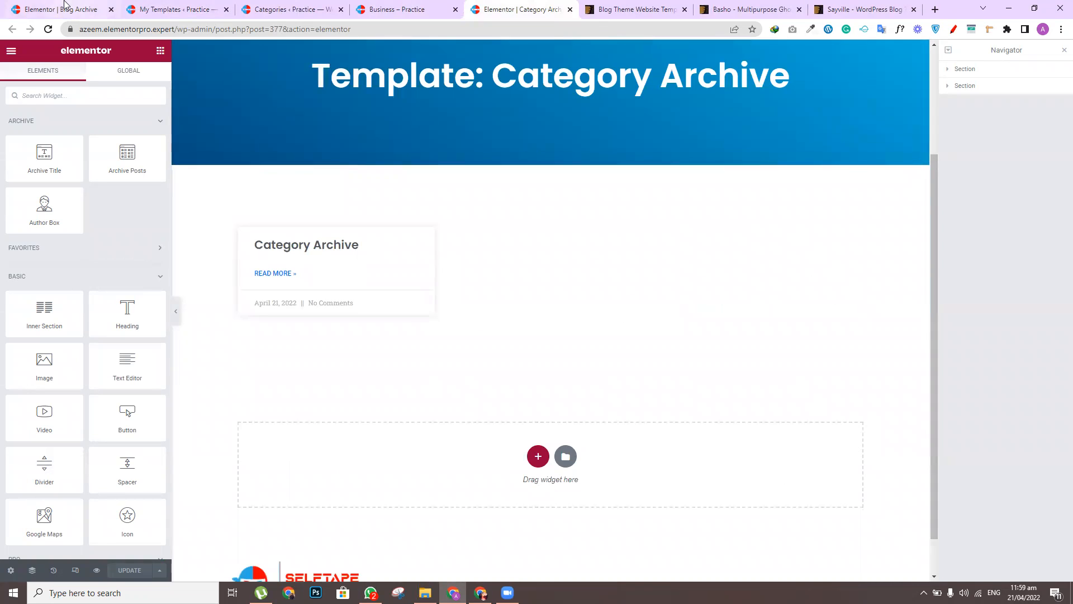
click(64, 7)
click(551, 134)
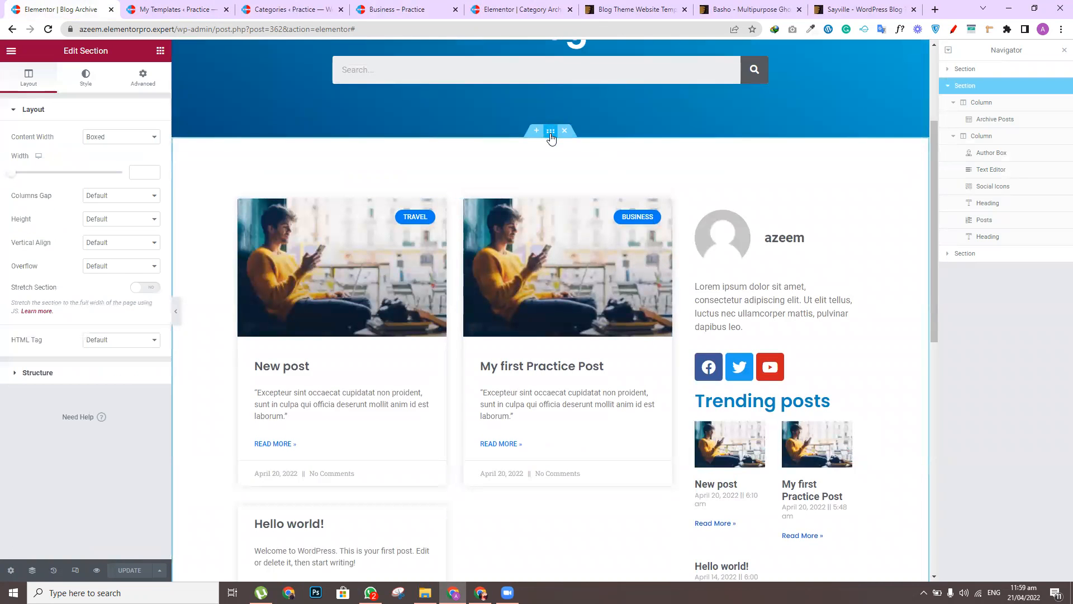
right_click(551, 138)
click(575, 181)
Paste the copied section into the Category Archive template in place of its existing posts section and update the template
click(515, 9)
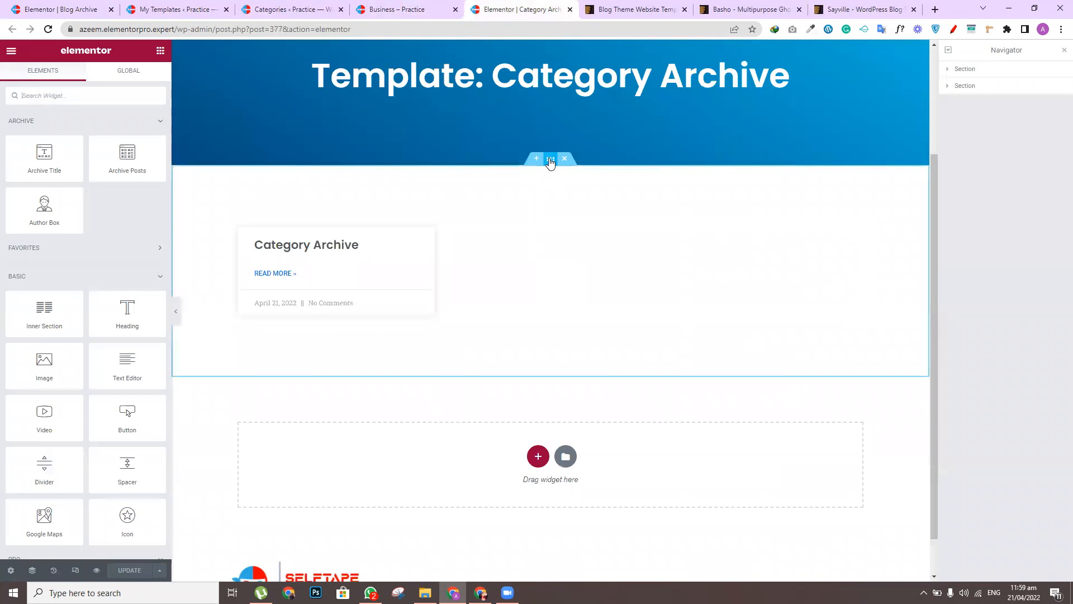
click(551, 161)
right_click(549, 159)
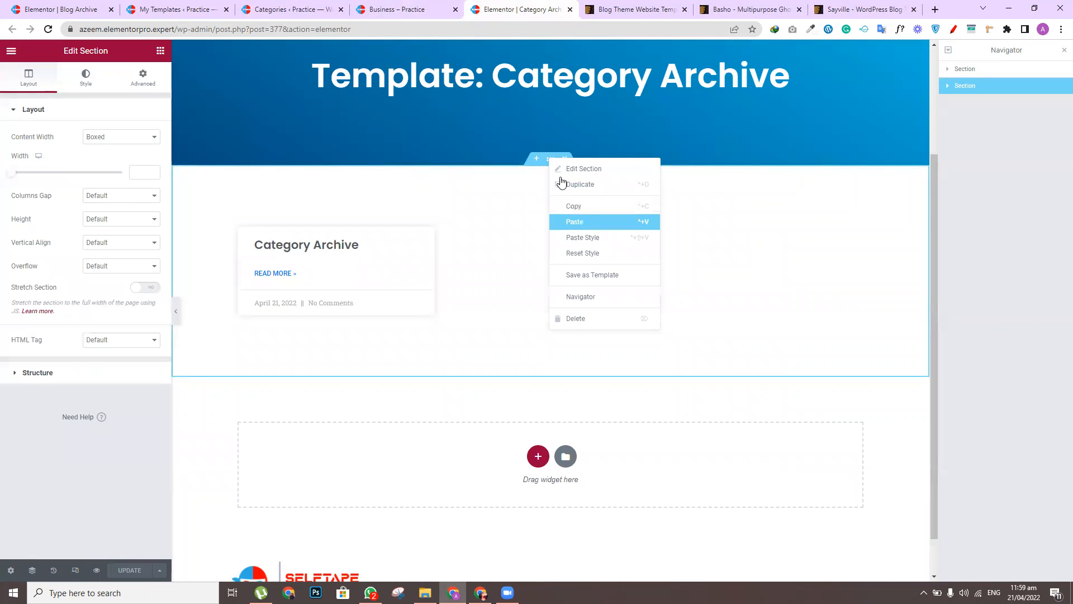
click(575, 221)
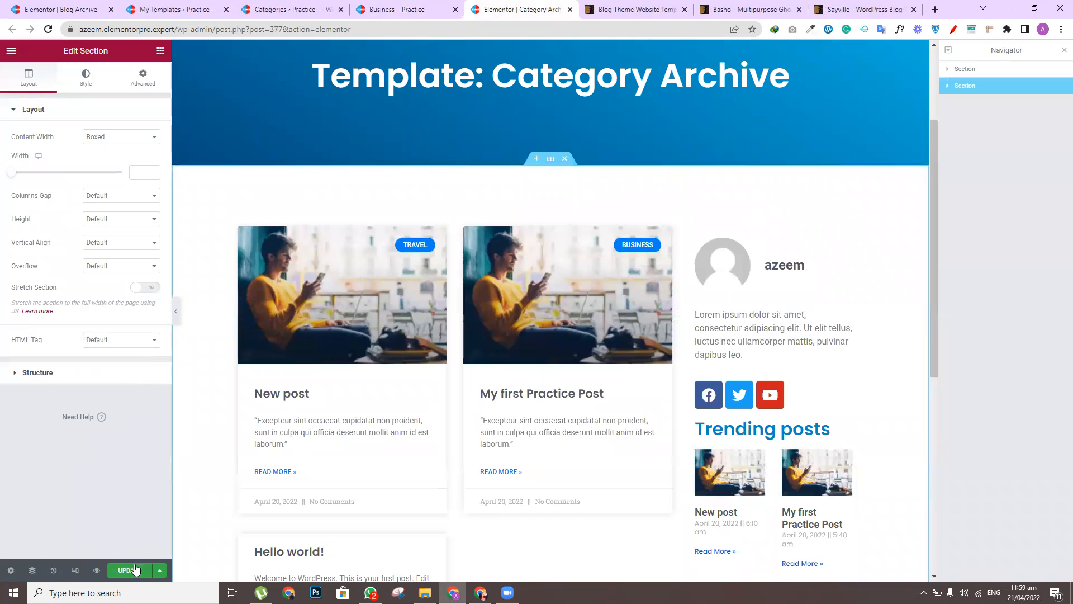
Review the live Business category page from header to footer and reload it
click(417, 9)
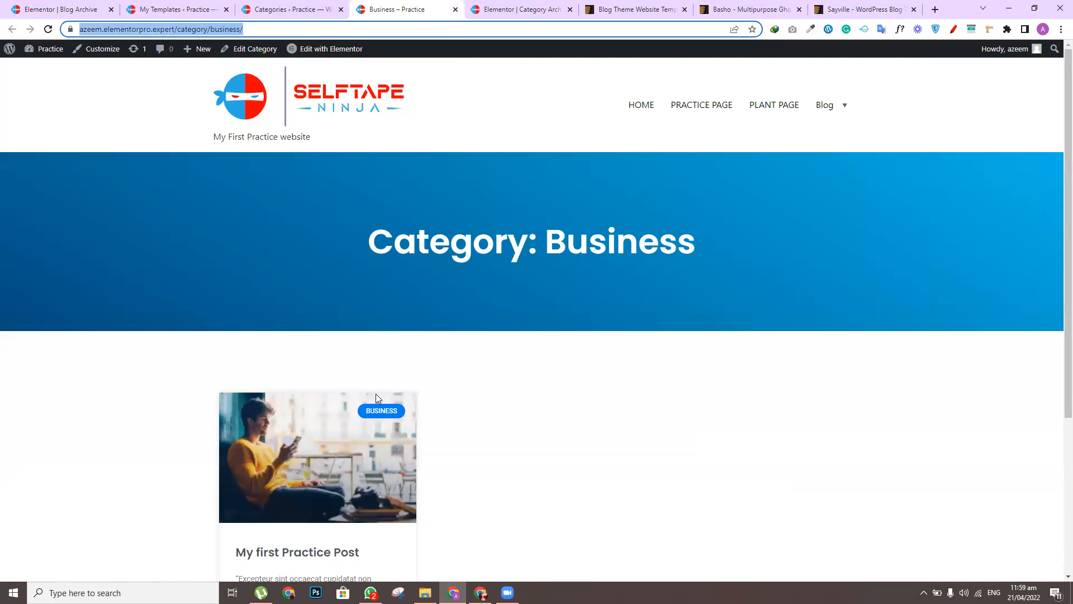
click(1057, 336)
scroll(1058, 340, down, 1)
scroll(1058, 340, down, 4)
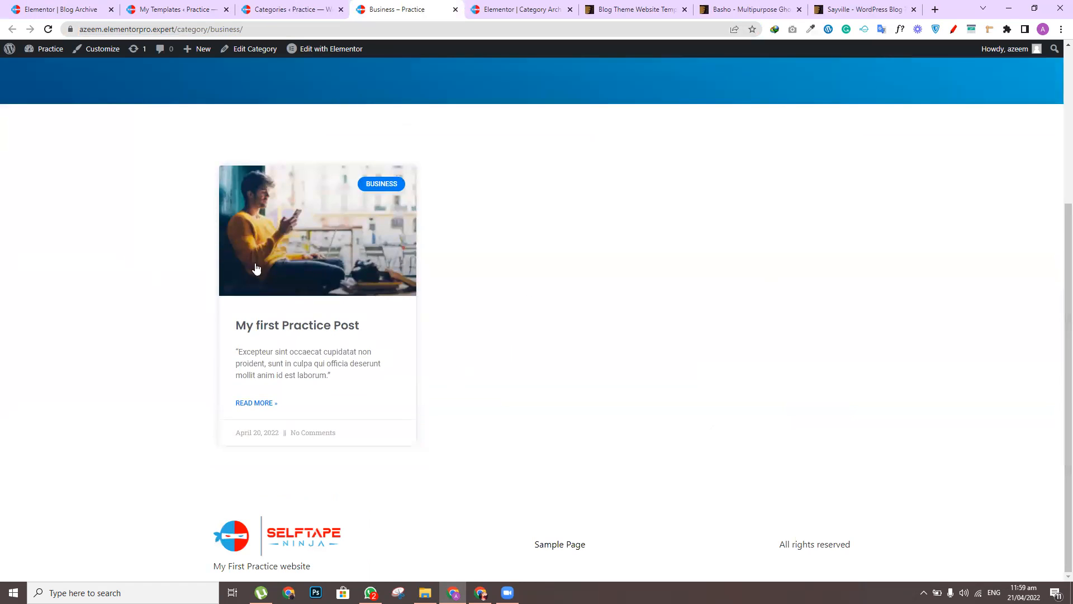
scroll(1057, 369, up, 5)
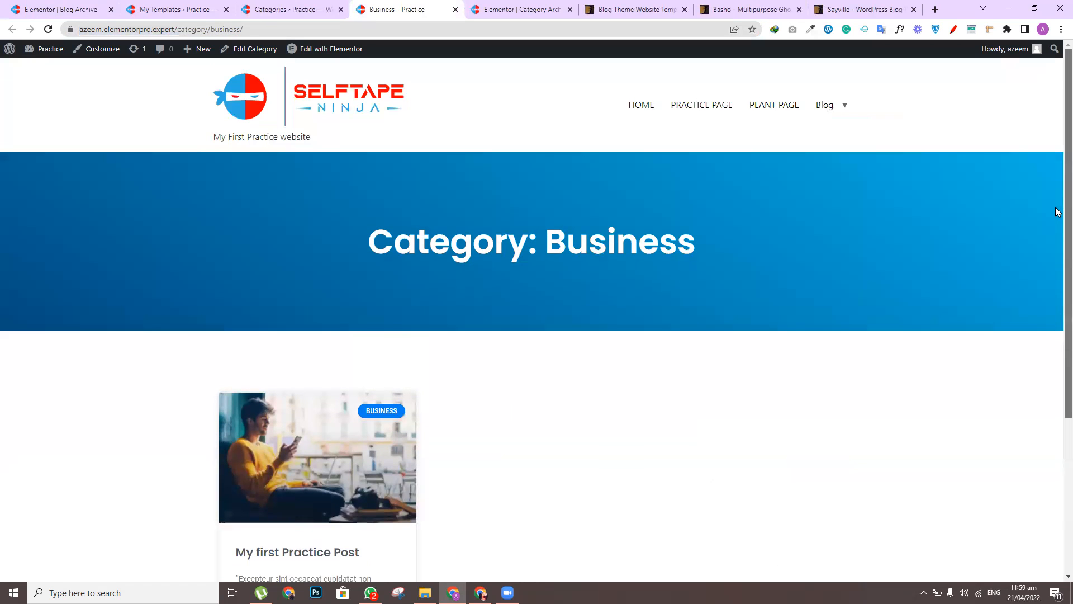
click(48, 30)
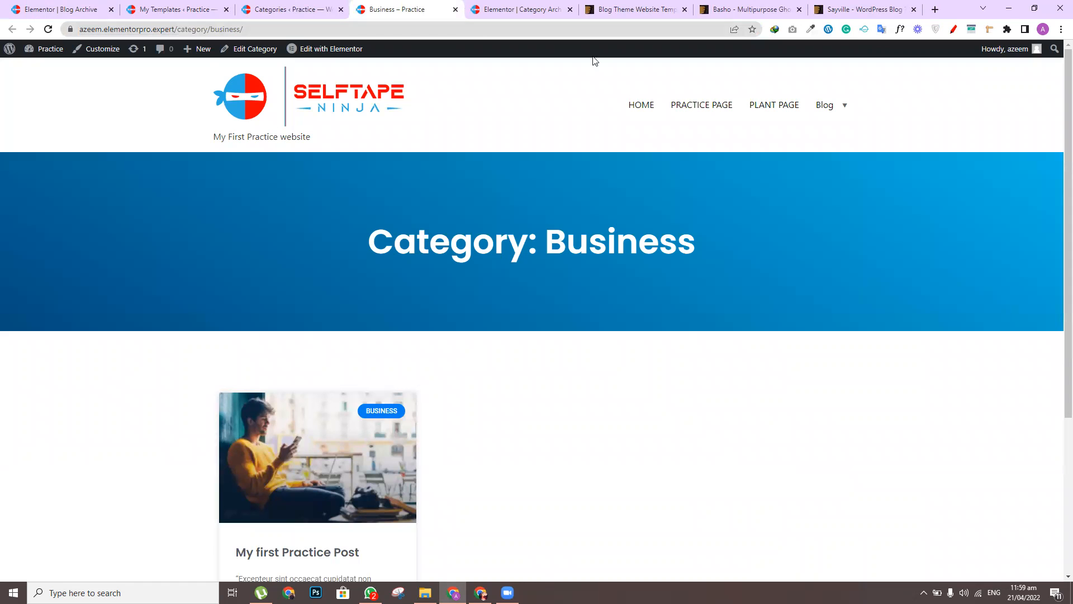
Check that the Category Archive template is saved and open the live Travel category page to review its layout
click(510, 8)
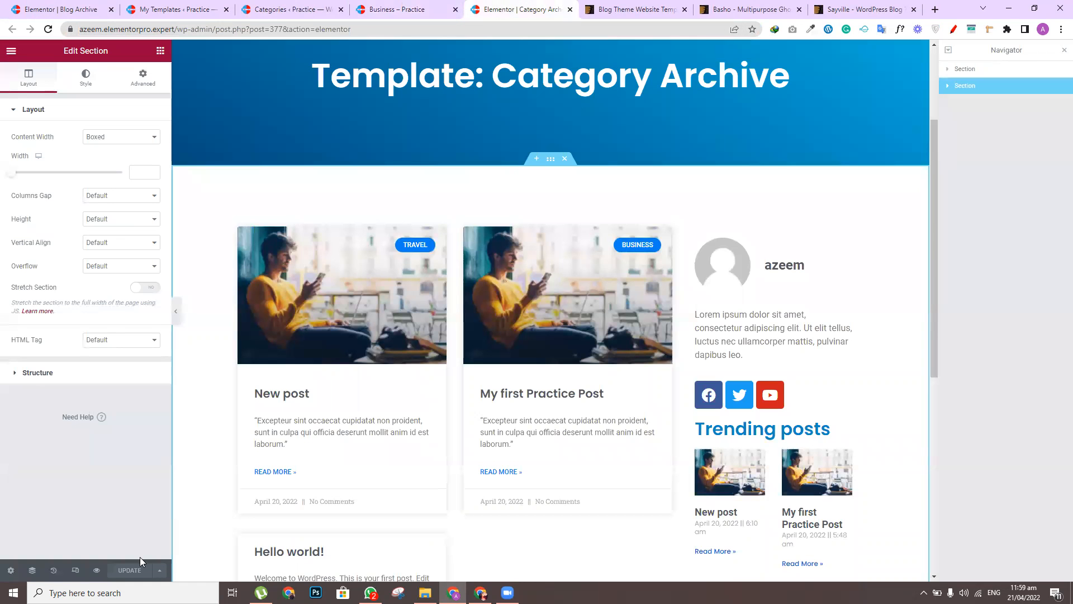
click(402, 7)
mouse_move(850, 108)
click(835, 156)
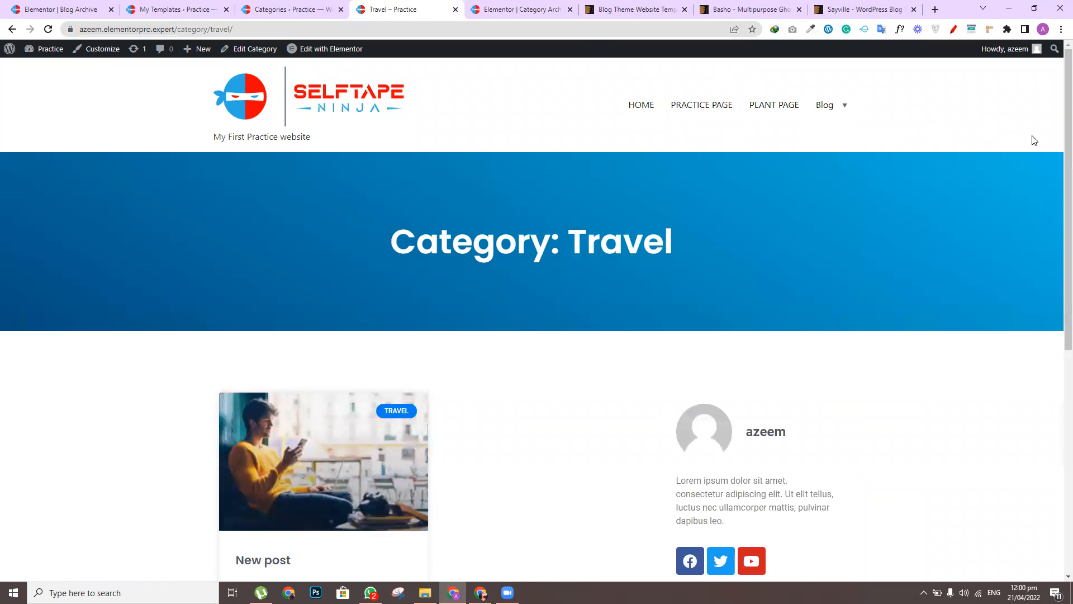
drag(1056, 144, 692, 96)
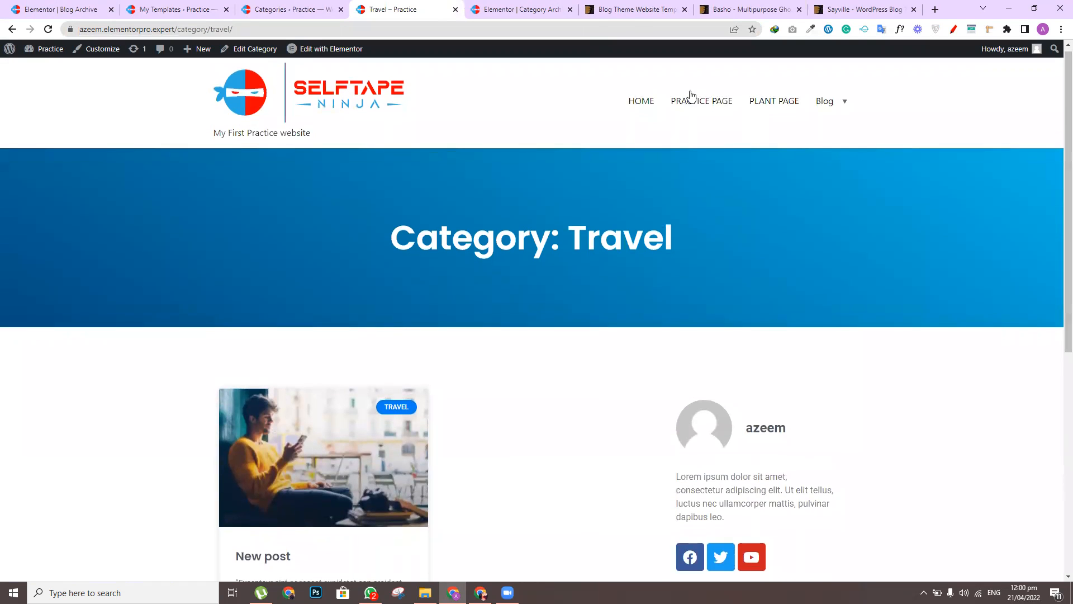
Open the live Blog page and review its posts grid and sidebar
click(829, 107)
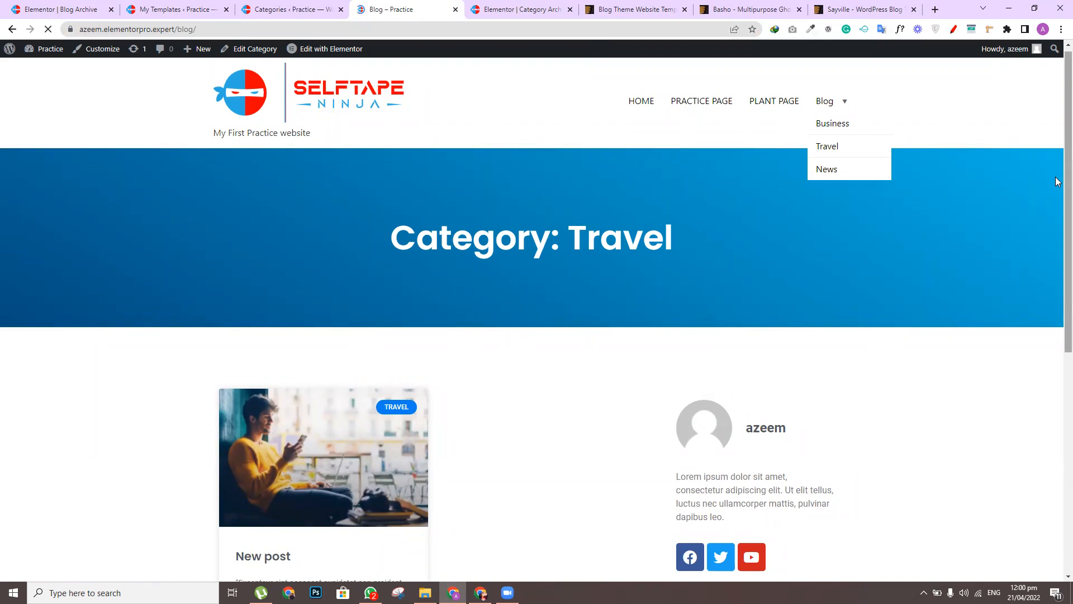
scroll(1056, 182, down, 7)
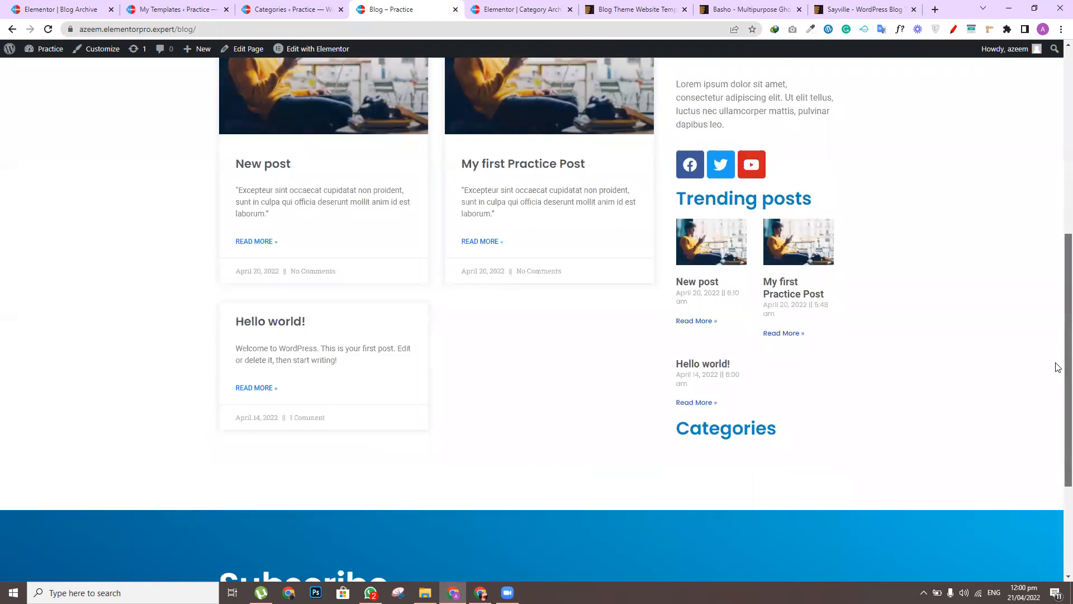
scroll(1056, 193, up, 6)
Search the blog for "main" to test the search results template
click(604, 229)
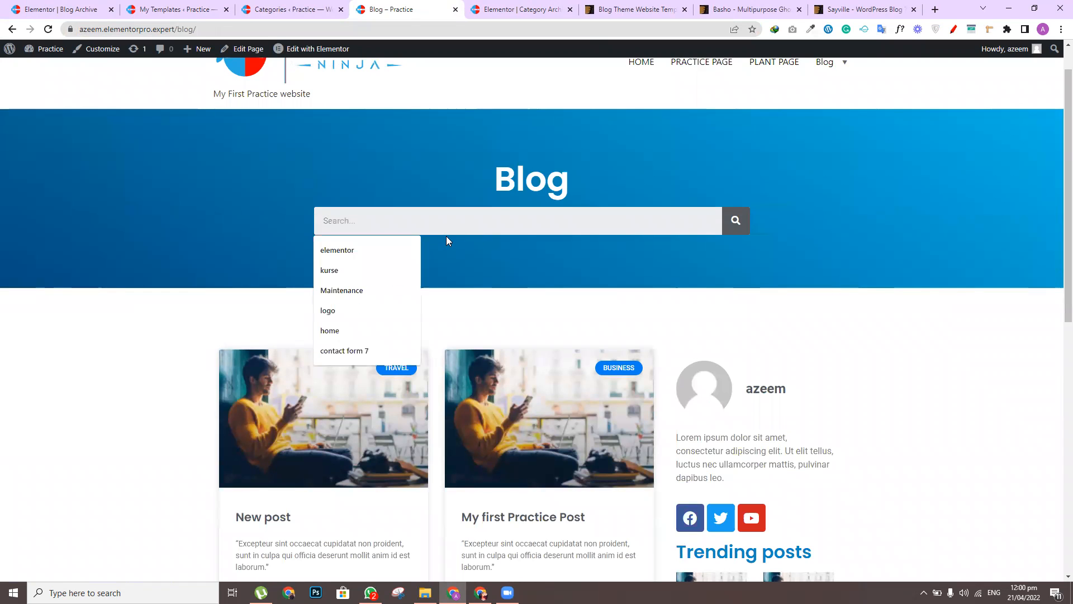
text(main)
key(Return)
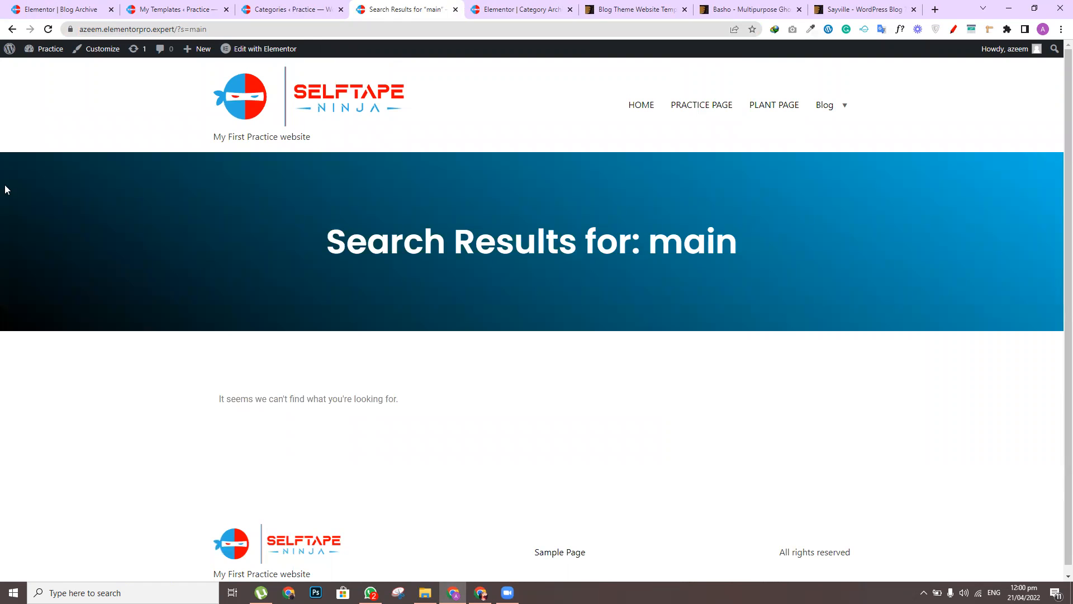
Return to the Blog page and search for "post" to check how the search results template lists matches
click(17, 29)
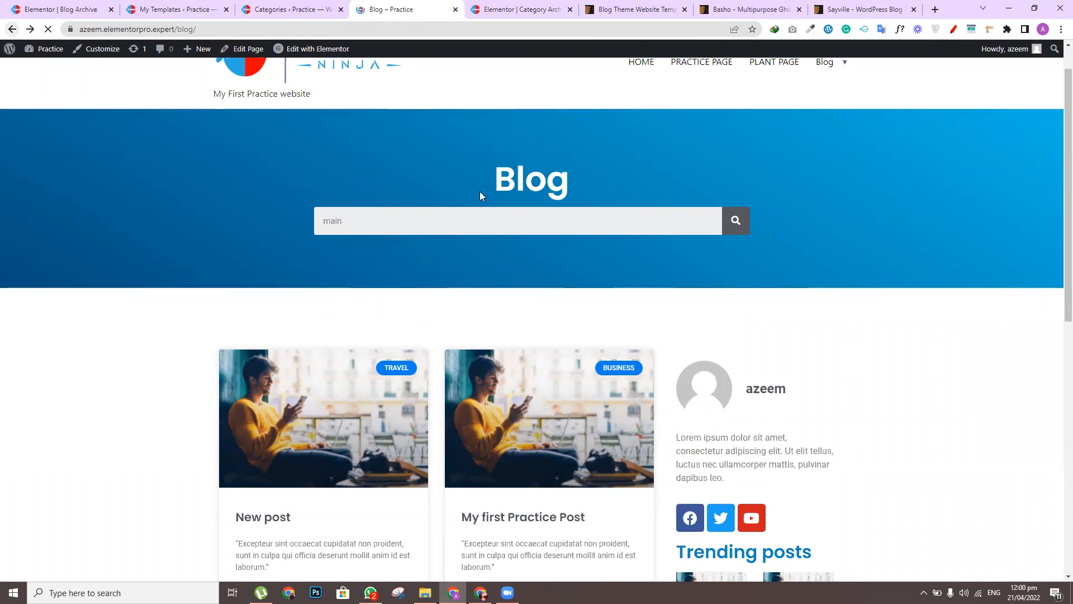
click(365, 223)
text(post)
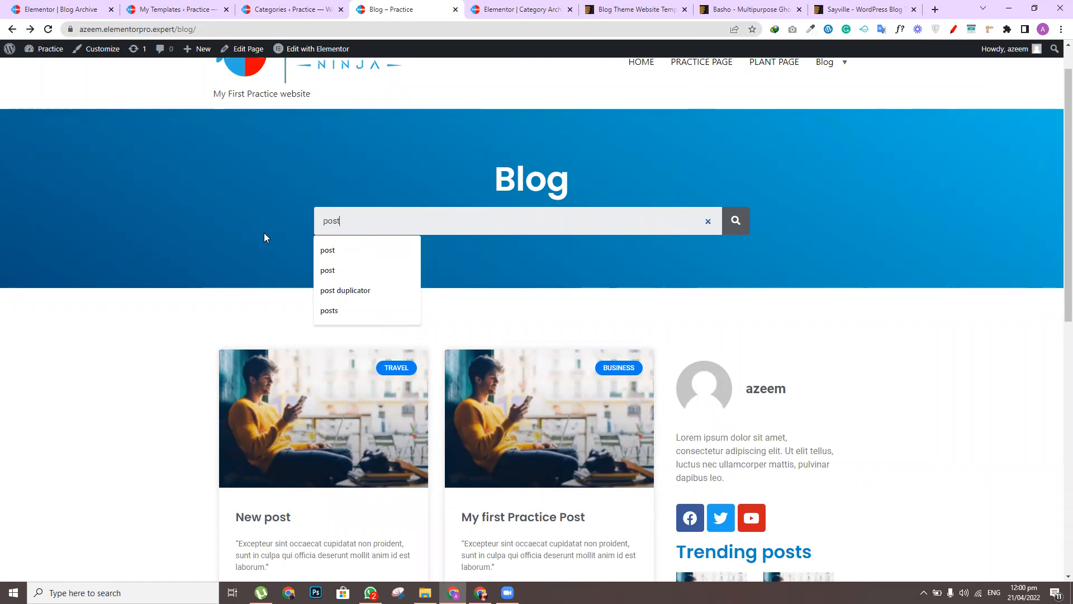
key(Return)
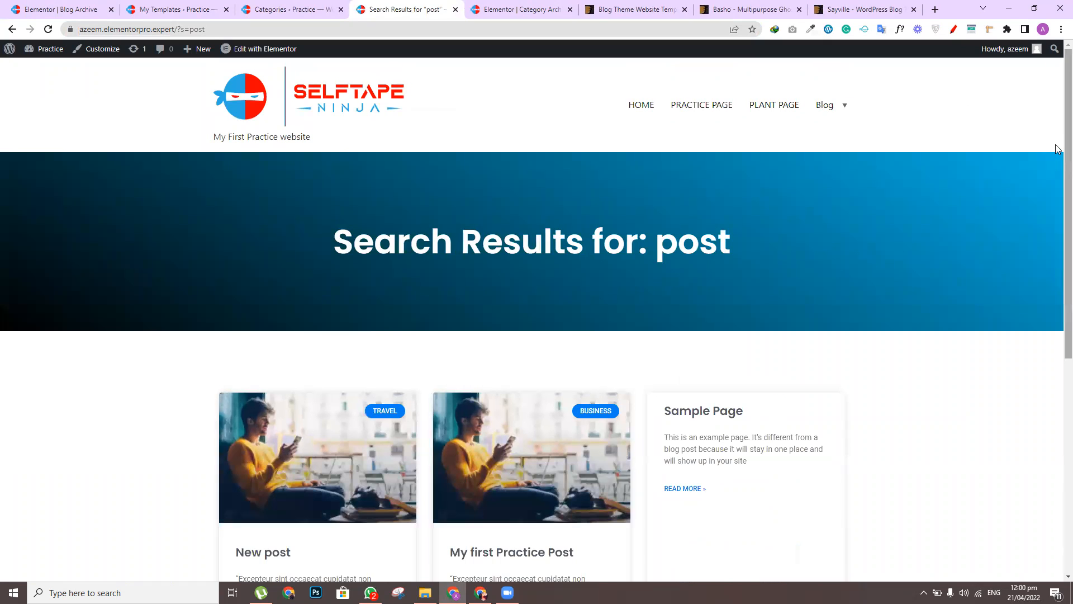
Review the search results page for "post" down to the footer, then close it
scroll(653, 217, down, 3)
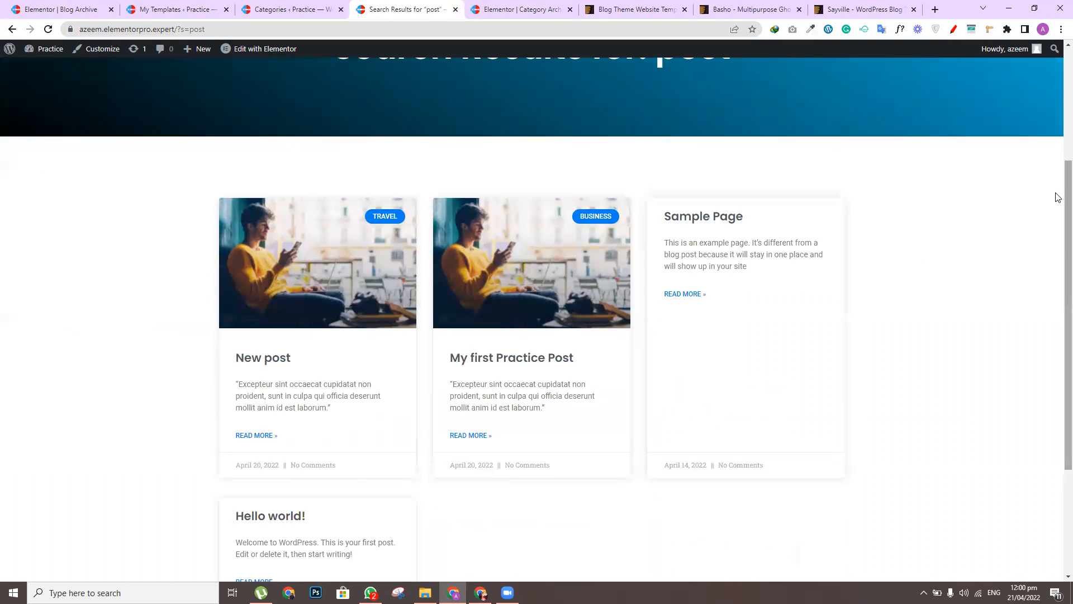
drag(1068, 193, 1068, 254)
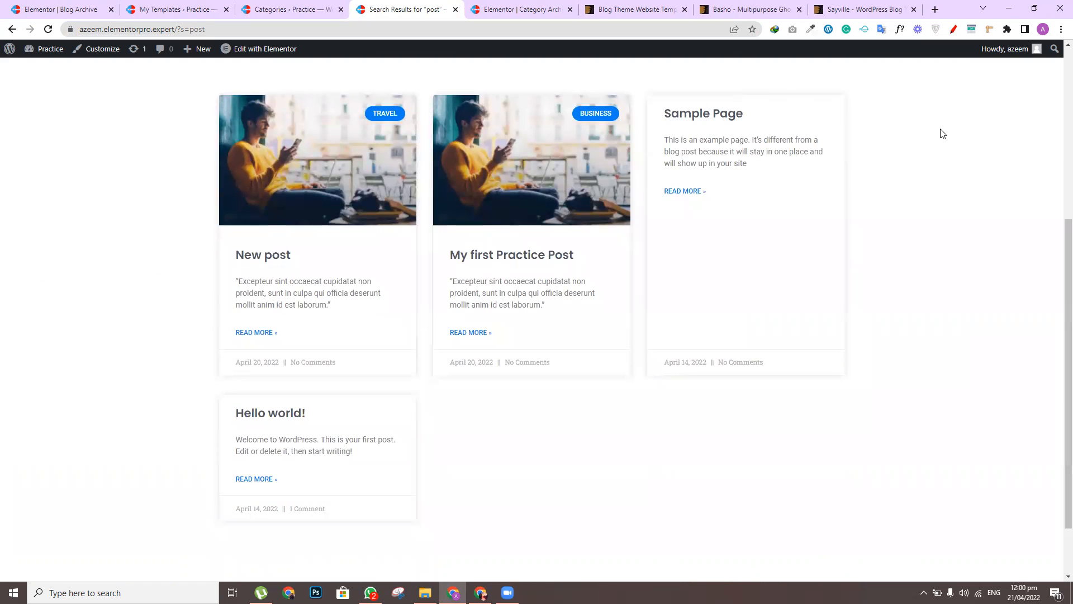
drag(1060, 250, 1058, 324)
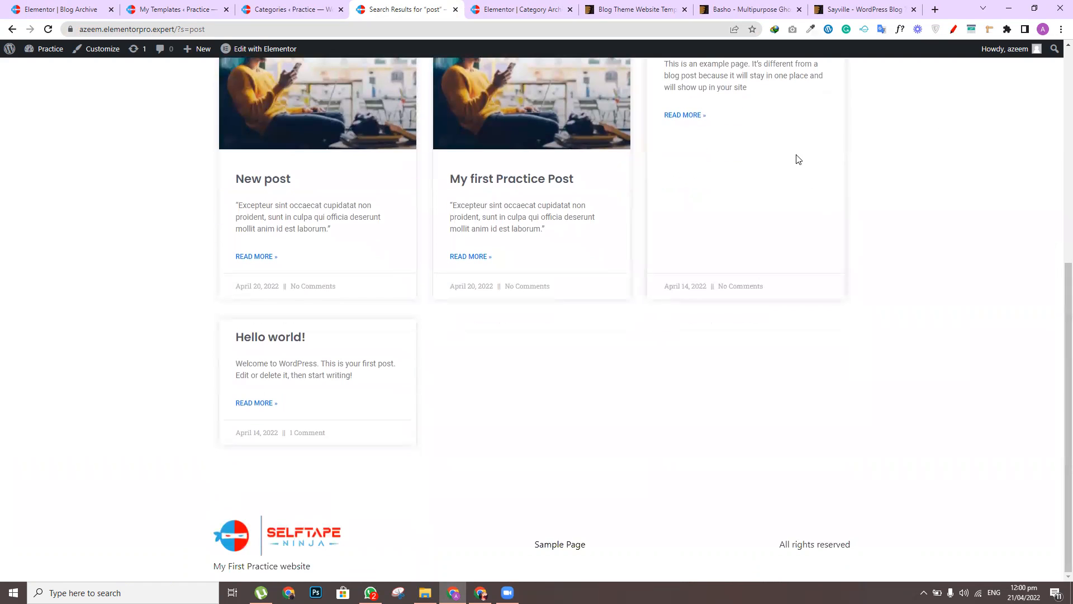
drag(1058, 369, 1058, 160)
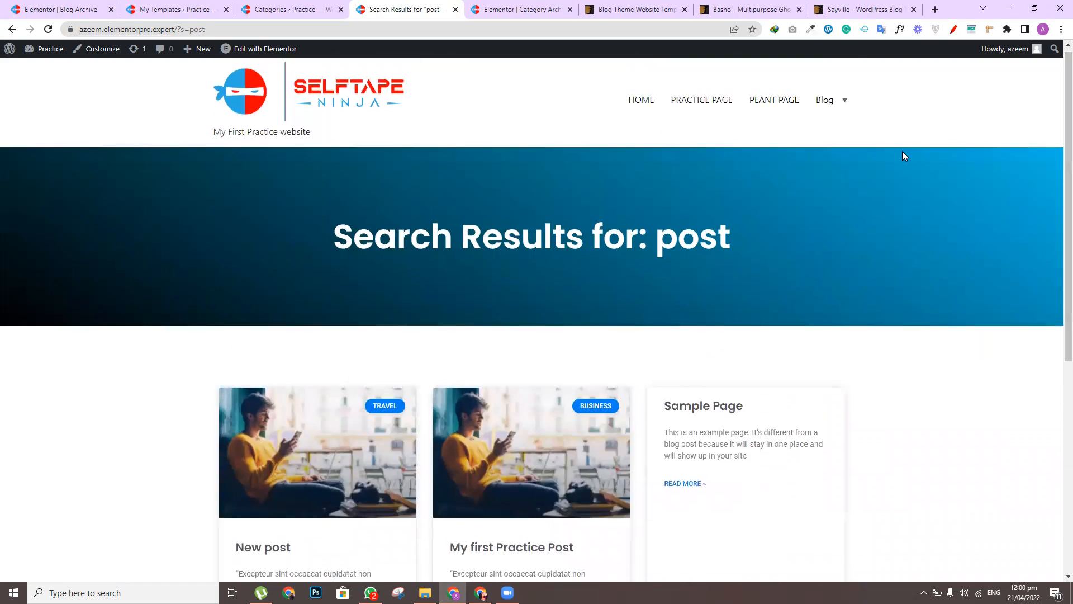
click(455, 10)
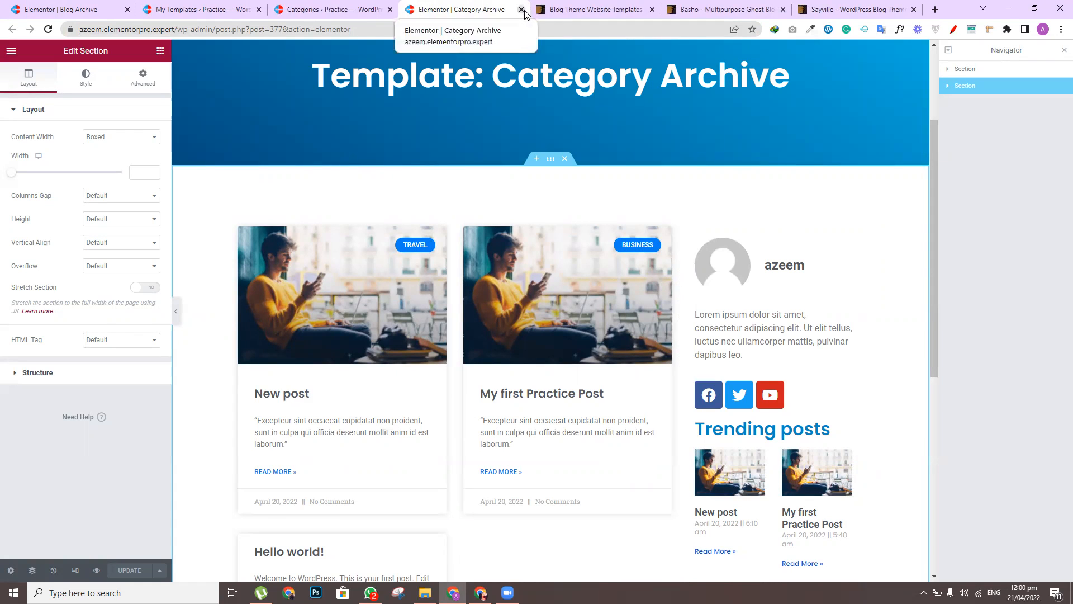
In the Category Archive template's tablet view, set the sidebar's Trending posts to 1 column and check the layout
click(526, 60)
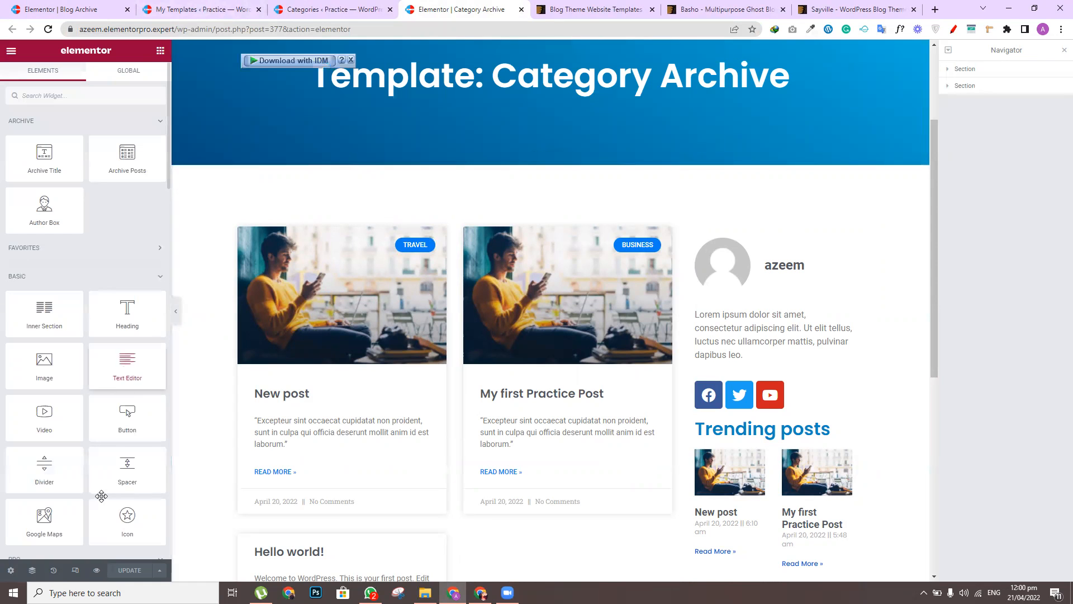
click(76, 571)
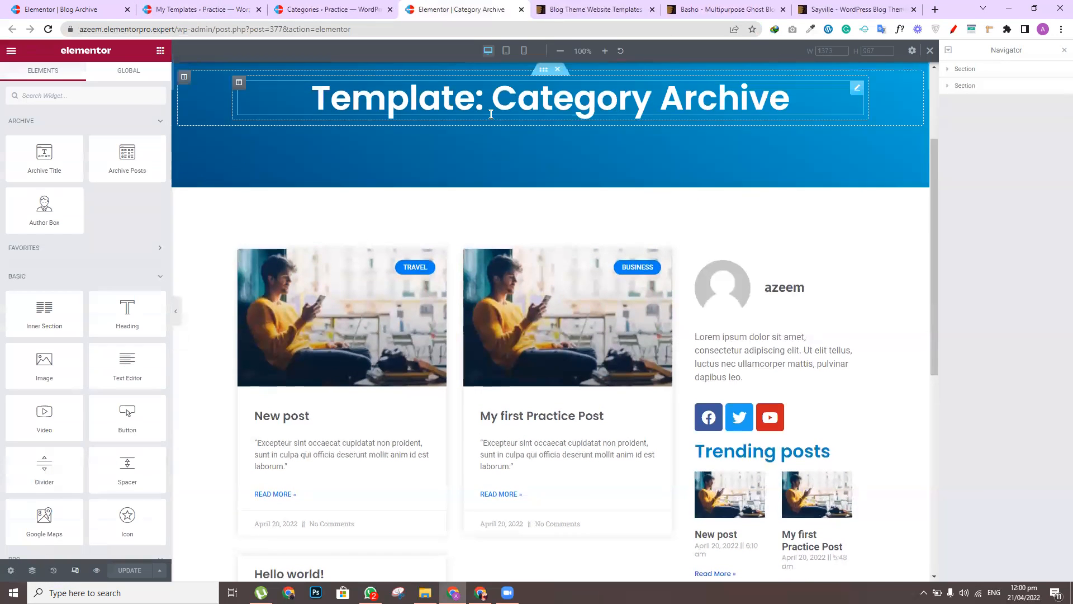
click(507, 51)
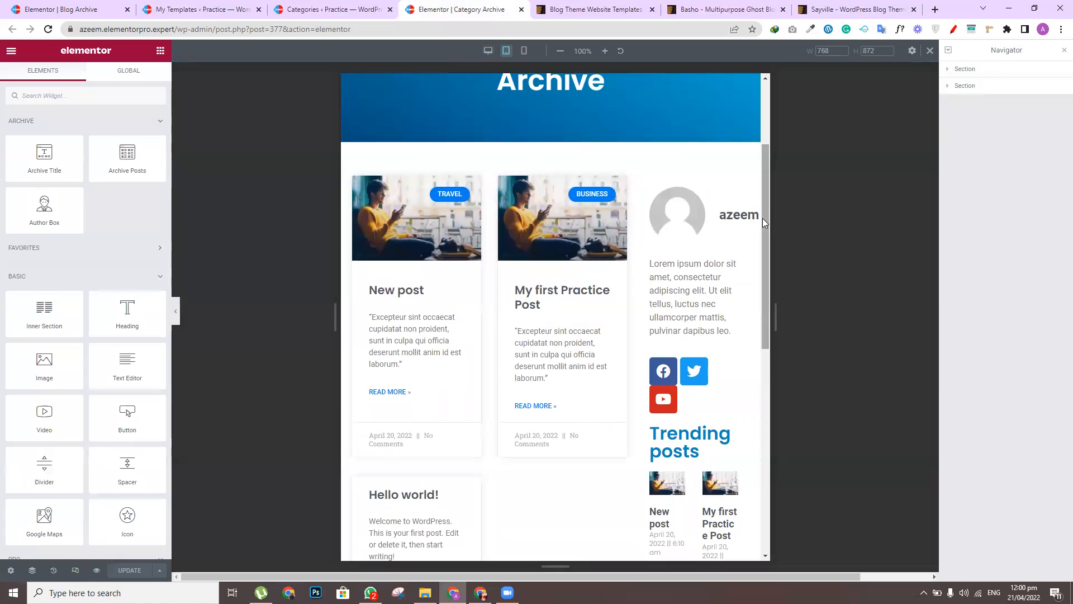
drag(766, 222, 767, 267)
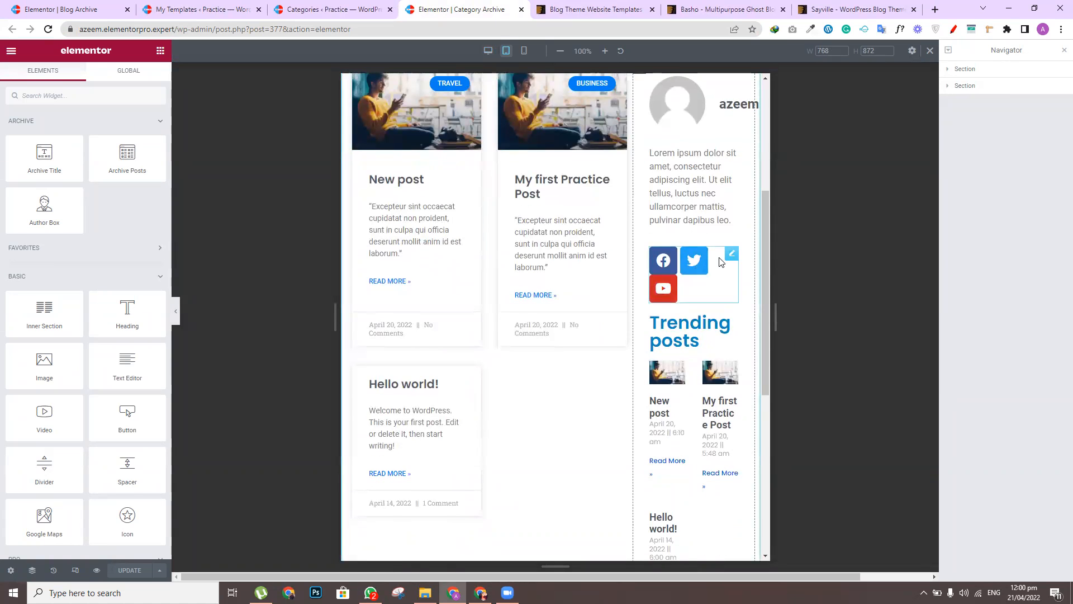
scroll(730, 240, down, 3)
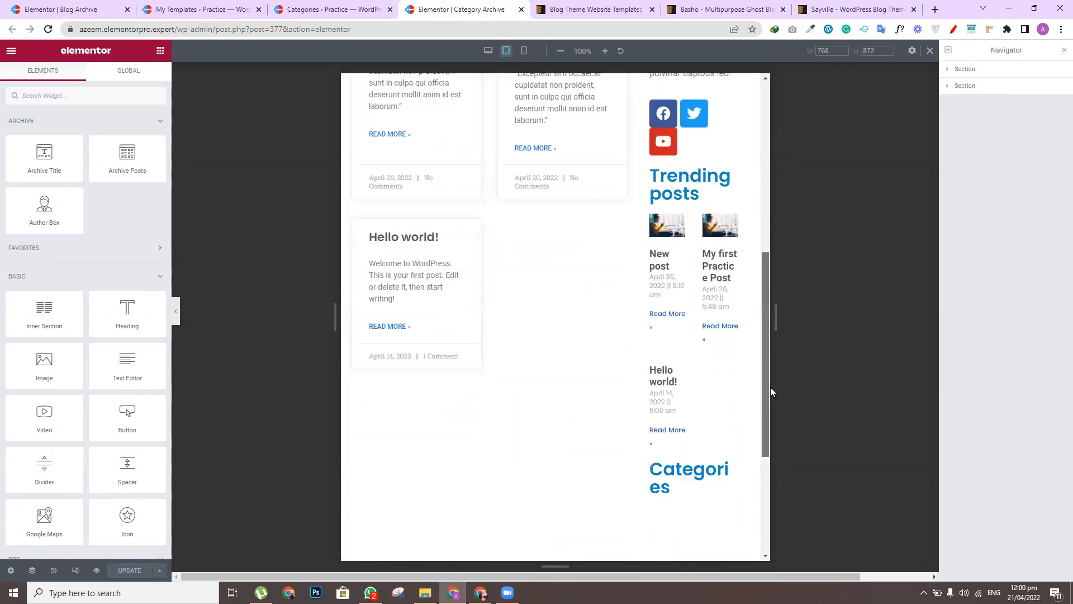
click(727, 221)
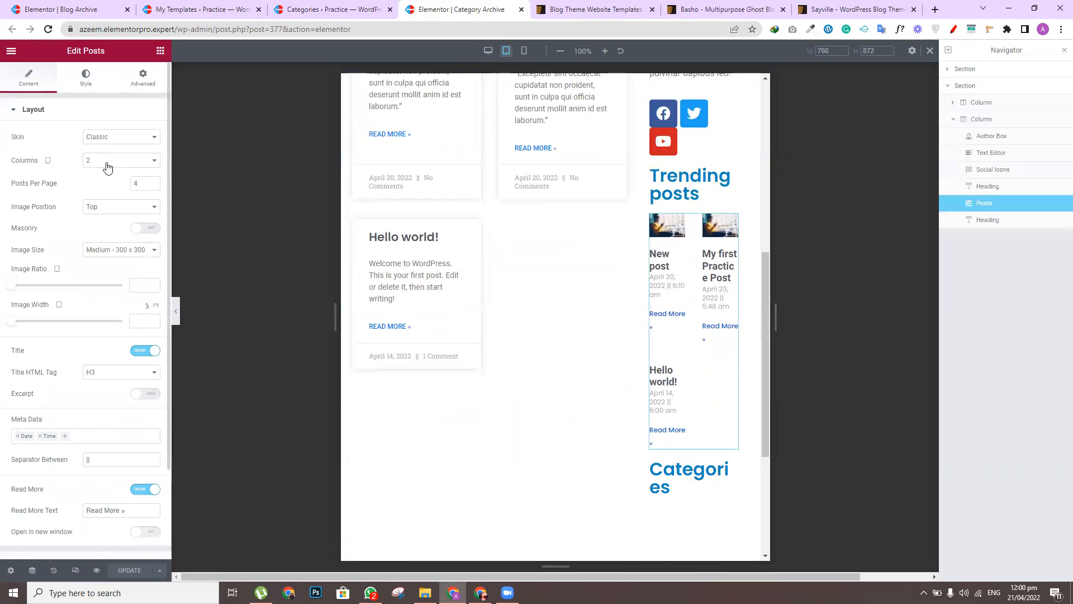
click(124, 161)
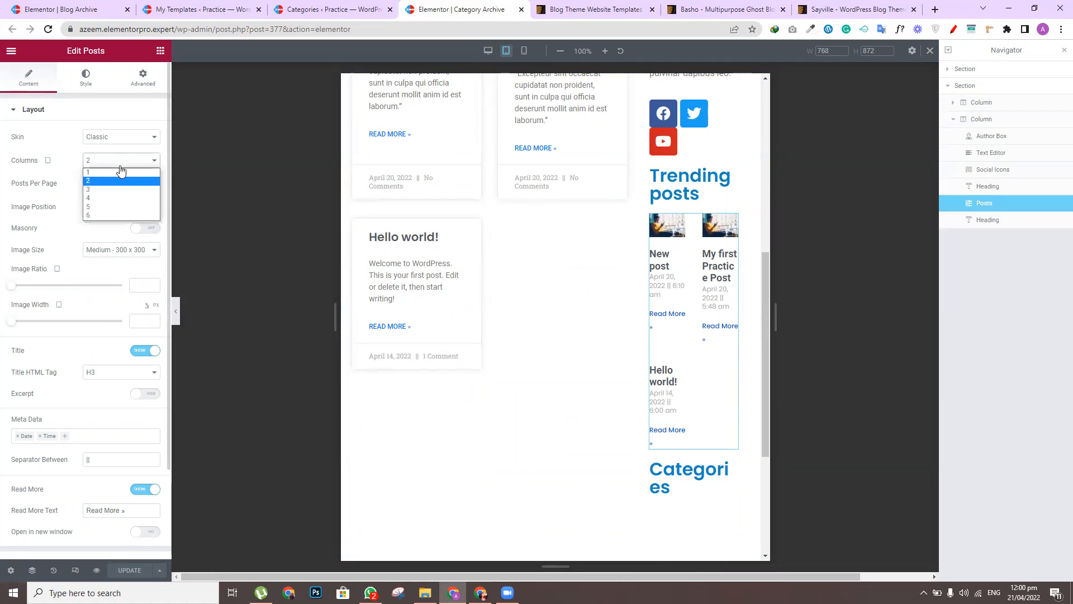
click(114, 173)
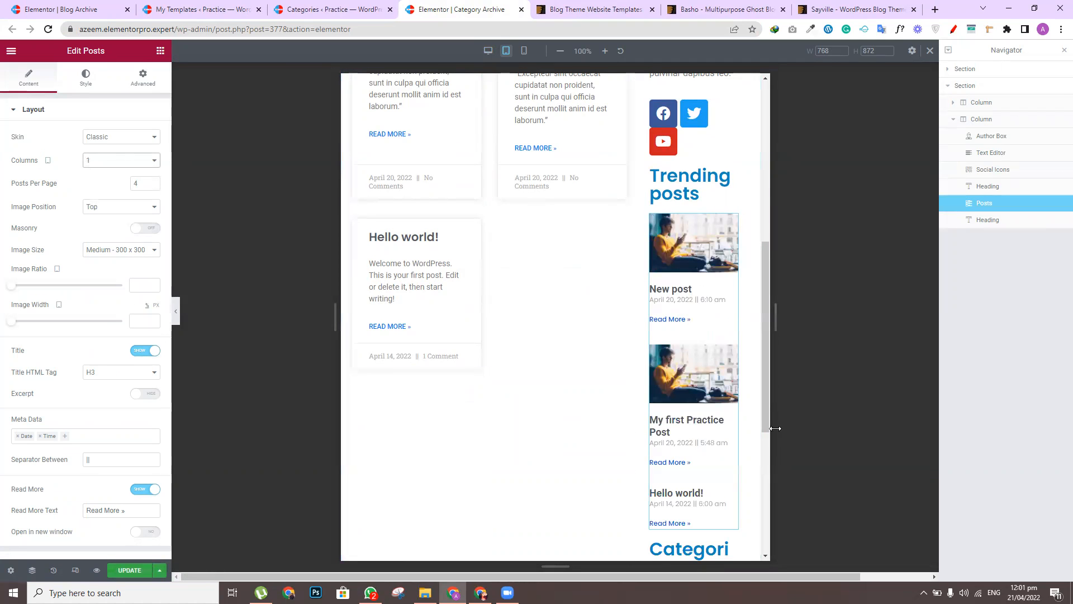
scroll(767, 414, down, 3)
scroll(772, 469, up, 8)
scroll(768, 284, up, 3)
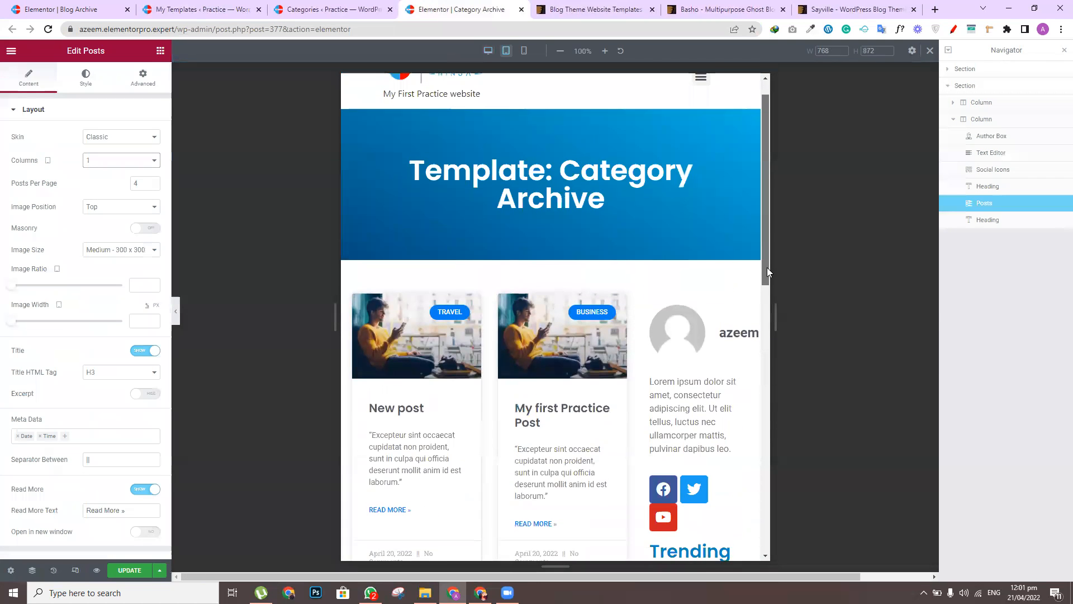
scroll(767, 267, down, 1)
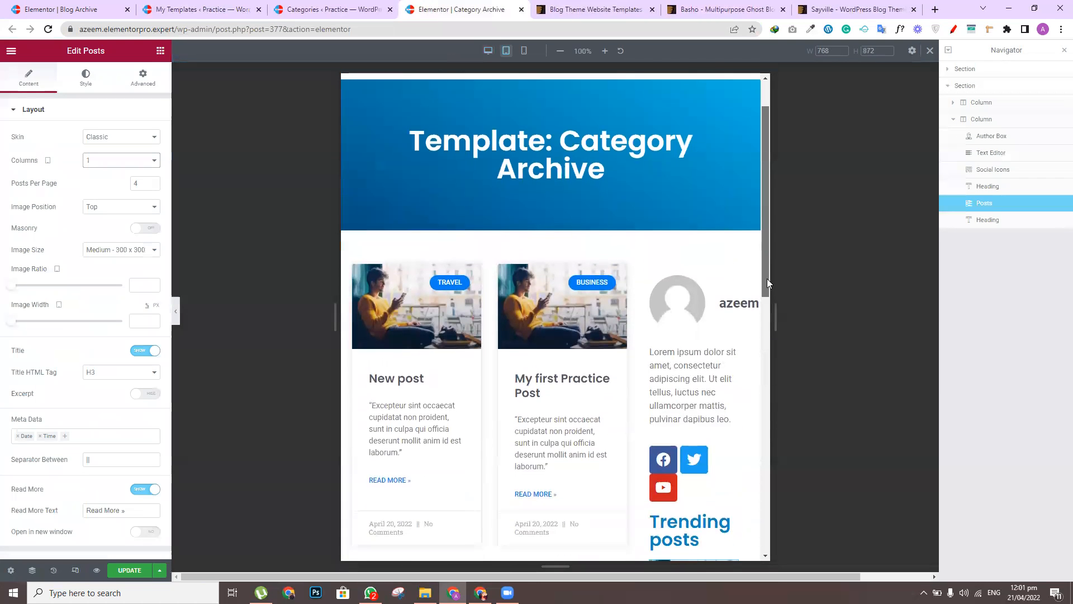
In the mobile view, set the sidebar's Trending posts to 2 columns
click(524, 51)
scroll(649, 281, down, 10)
mouse_move(650, 281)
mouse_down()
mouse_move(656, 372)
mouse_move(662, 281)
mouse_up()
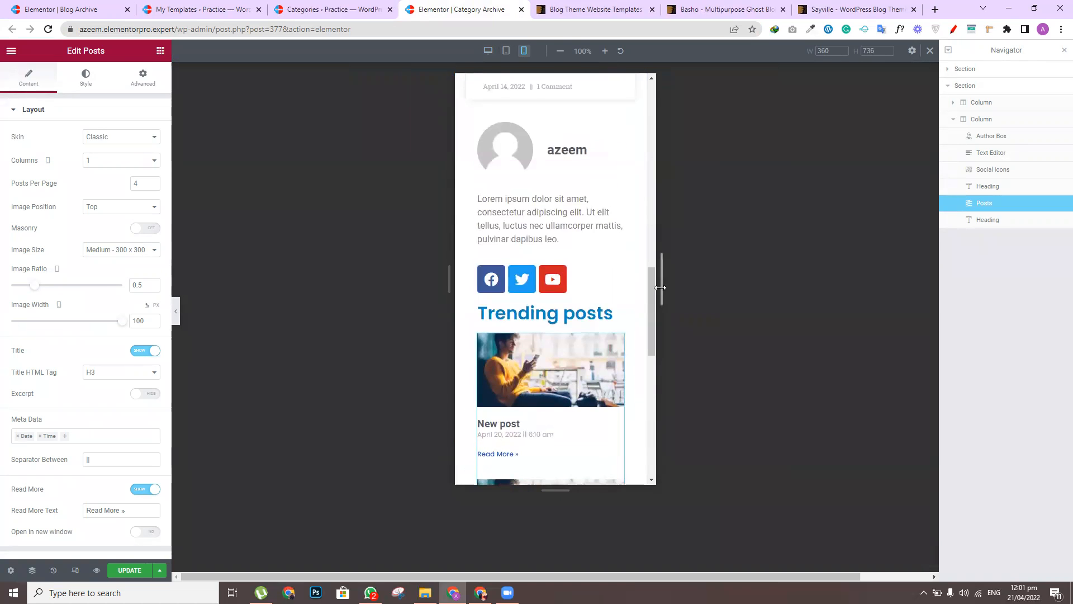
click(128, 162)
click(105, 181)
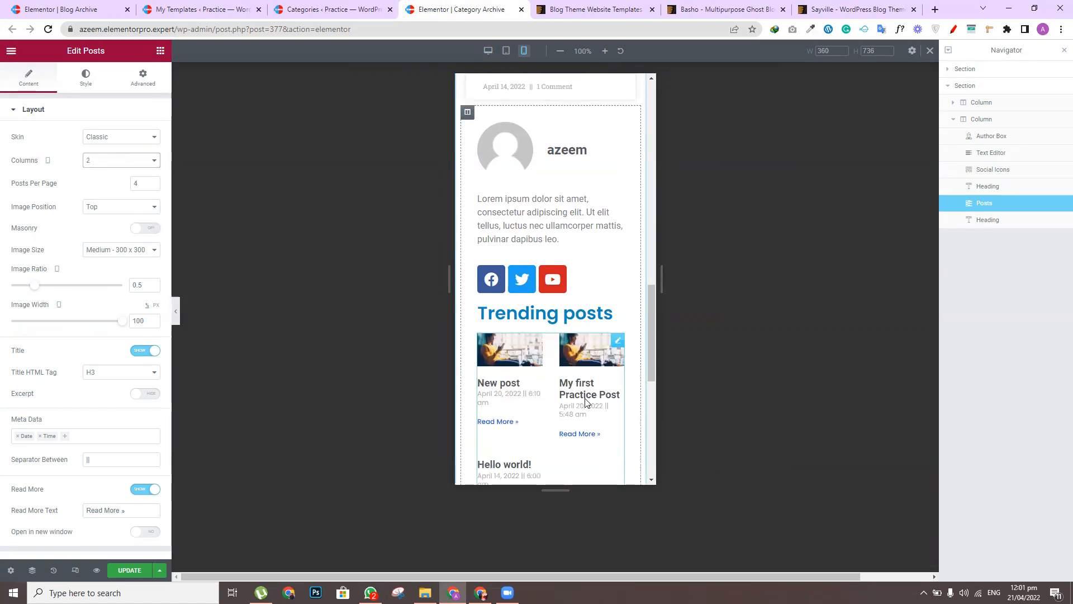
Try reversing the column order on mobile for the section holding the posts grid and sidebar
drag(652, 345, 653, 315)
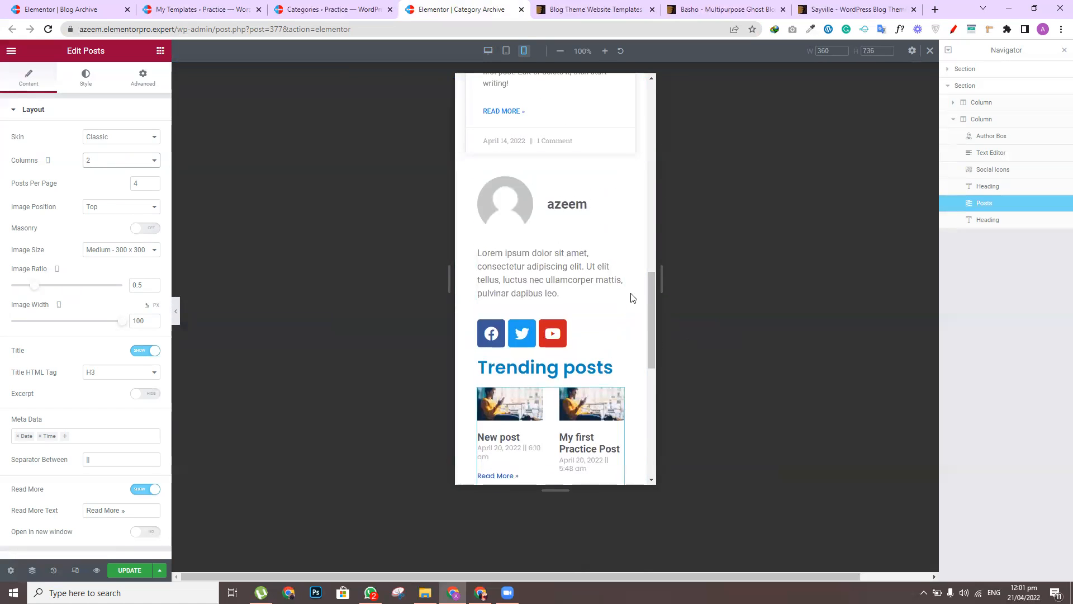
drag(648, 333, 646, 176)
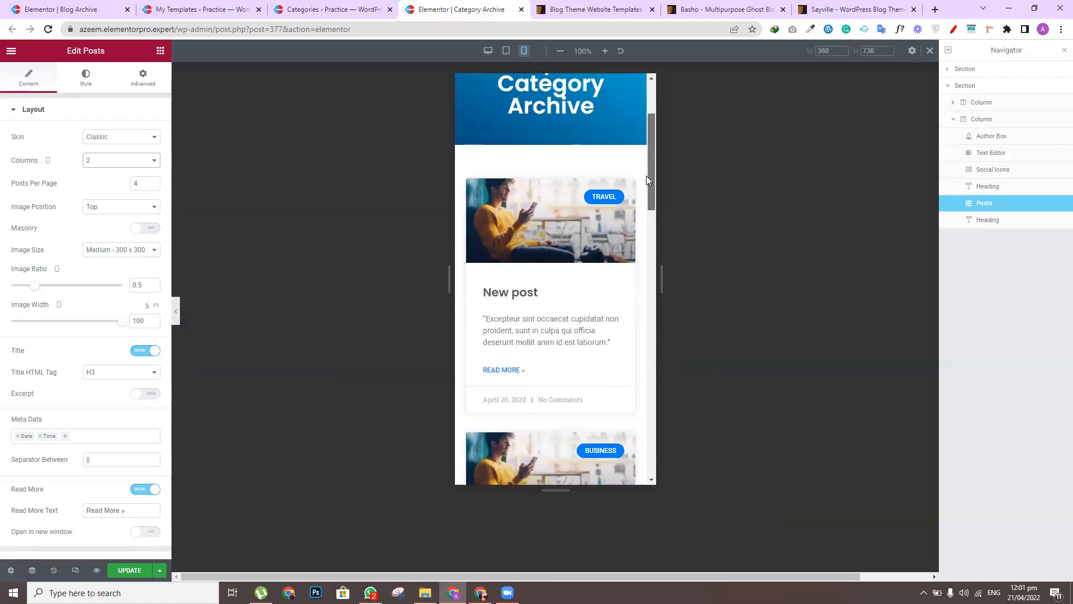
click(551, 140)
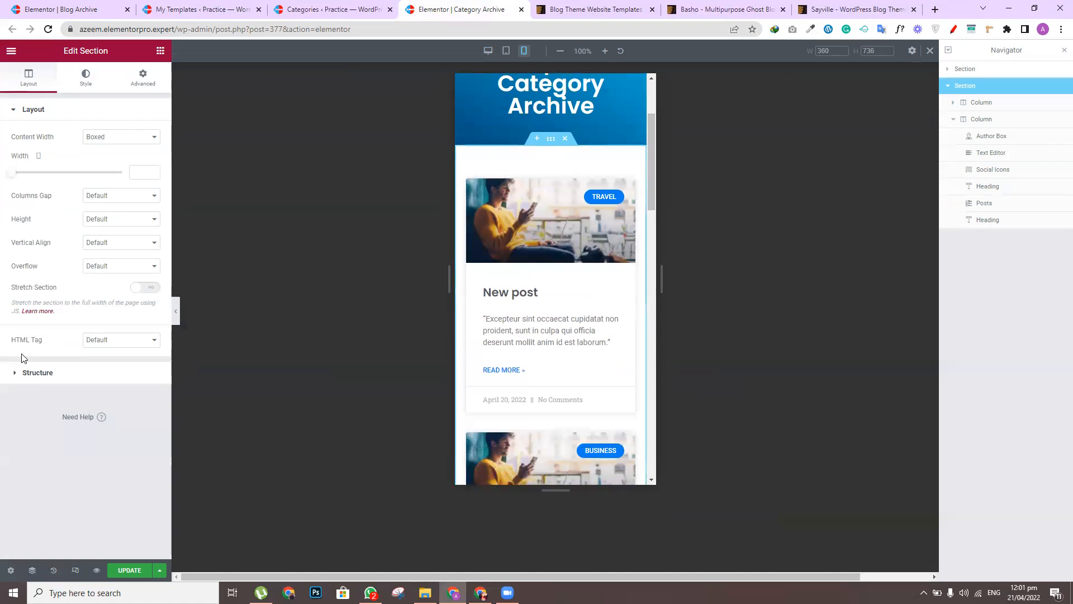
click(143, 77)
click(20, 333)
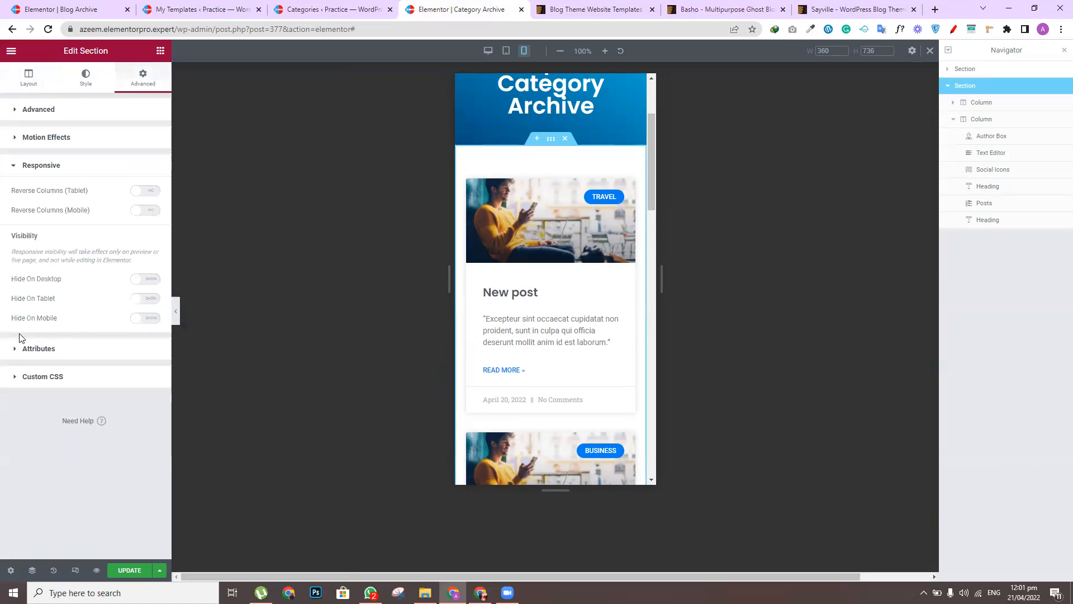
click(145, 212)
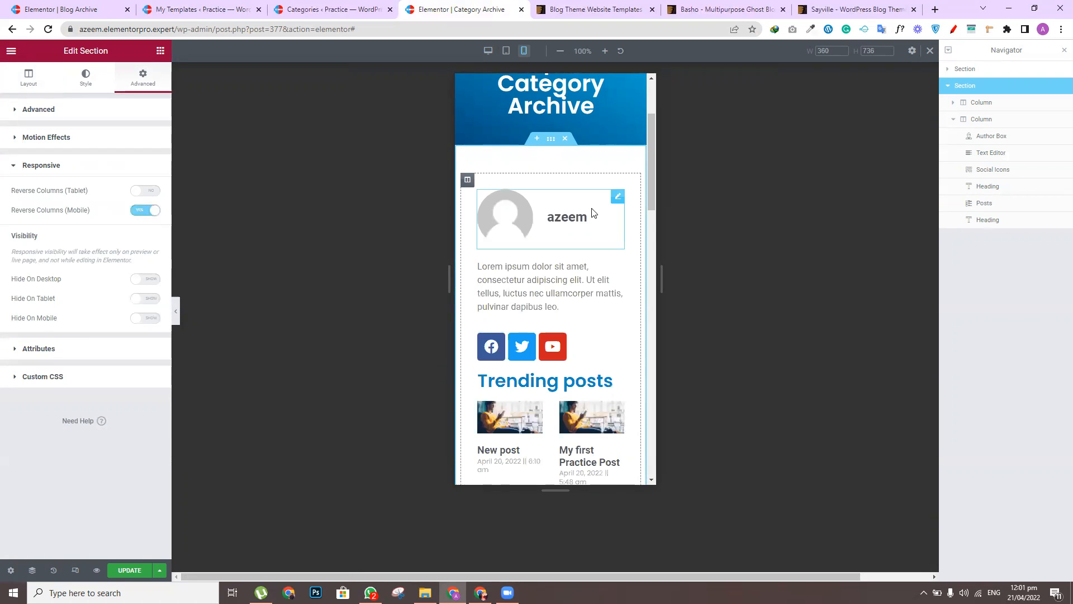
drag(649, 195, 659, 297)
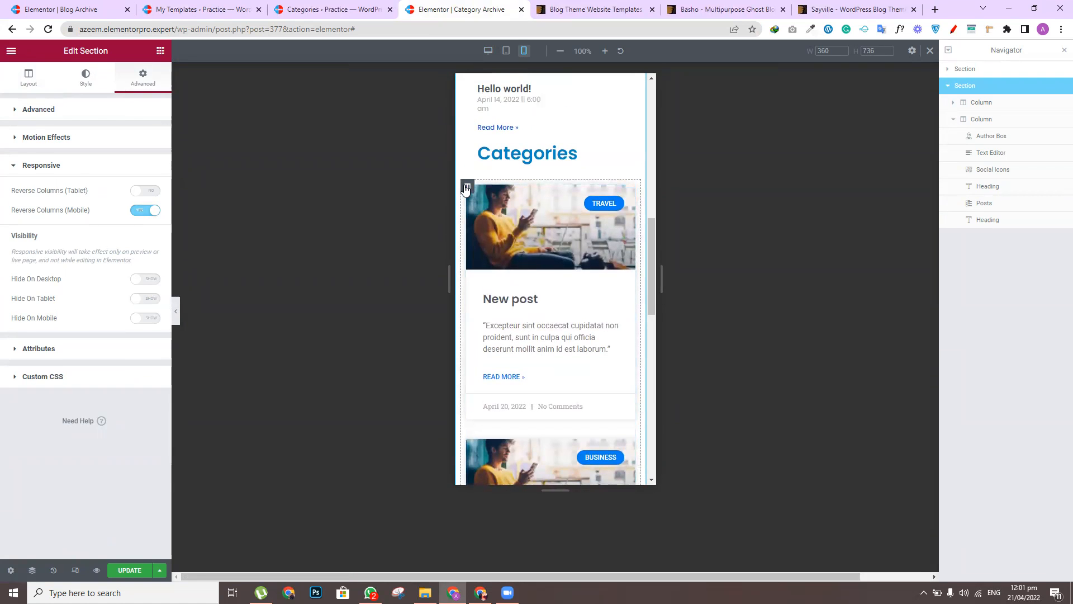
Turn the mobile column reversal of the posts-and-sidebar section back off
click(467, 187)
drag(648, 288, 656, 164)
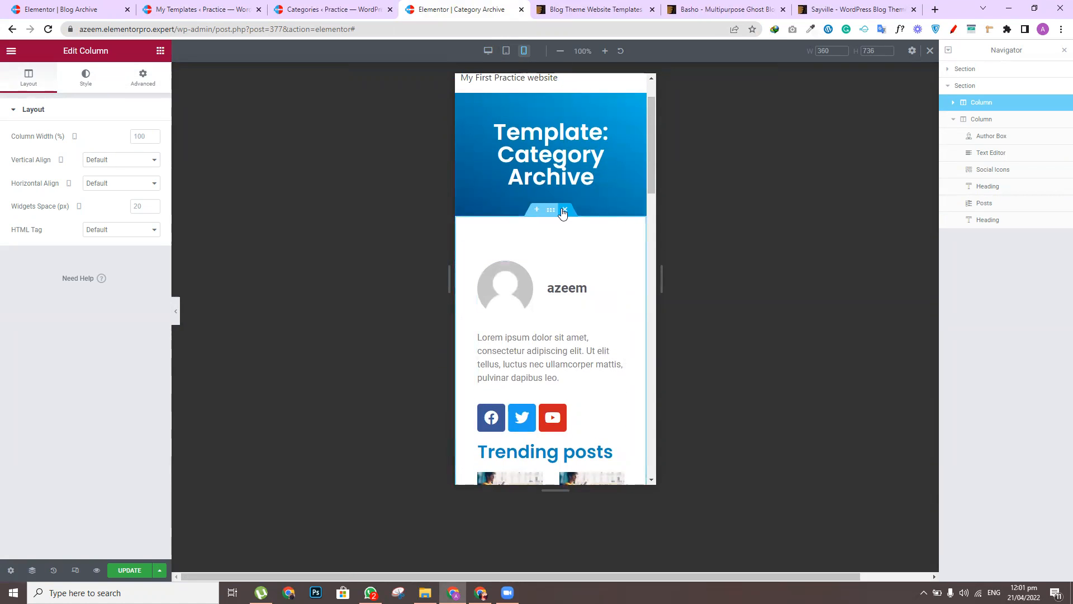
click(552, 210)
click(143, 78)
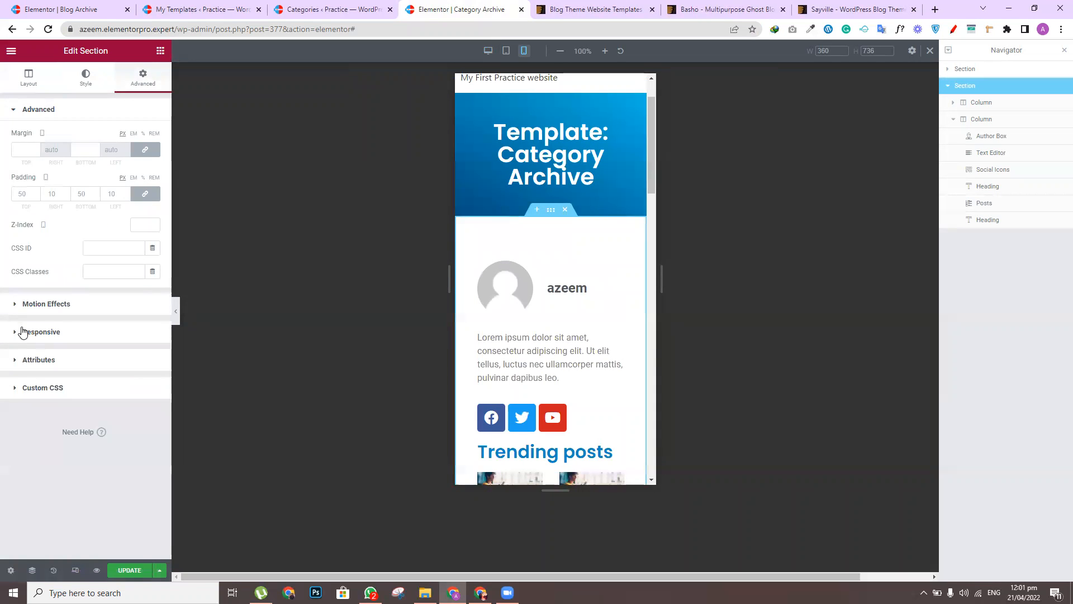
click(34, 331)
click(155, 210)
click(139, 211)
Hide the sidebar column on mobile and save the updated Category Archive template
drag(653, 188, 658, 349)
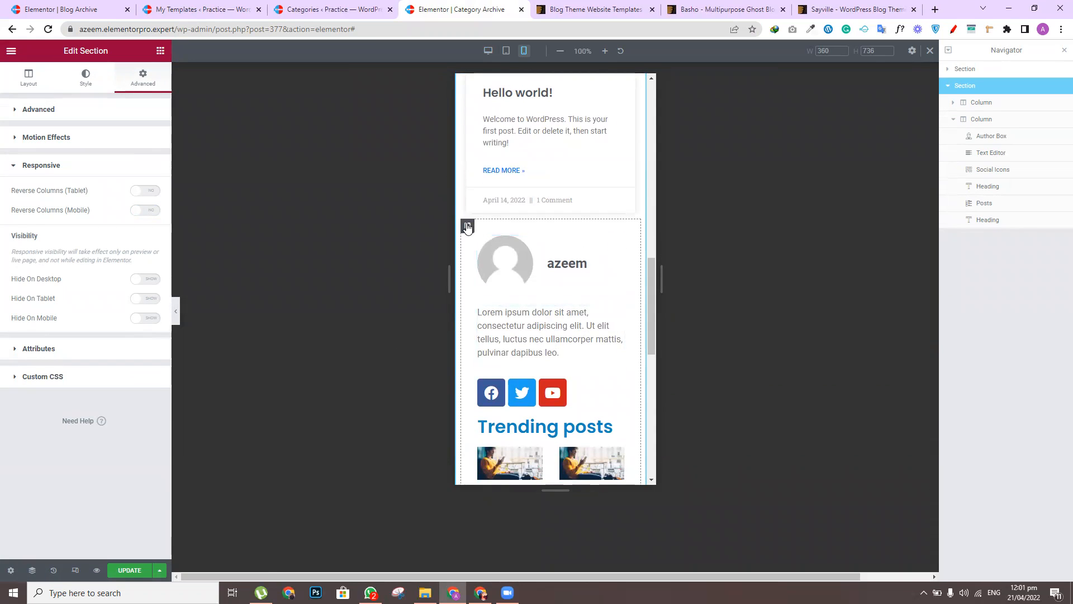
click(468, 227)
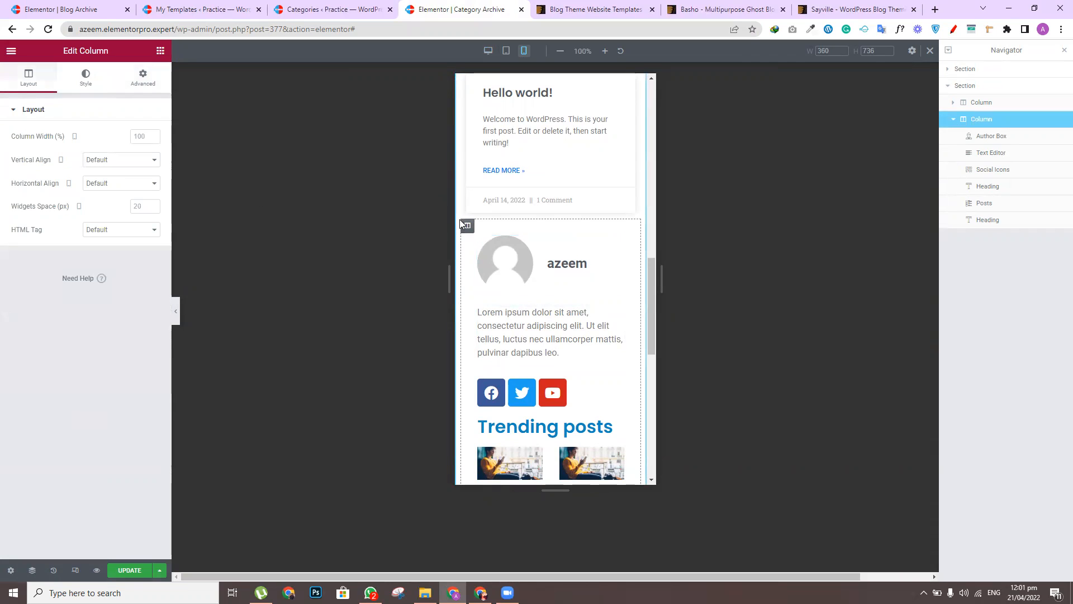
click(153, 91)
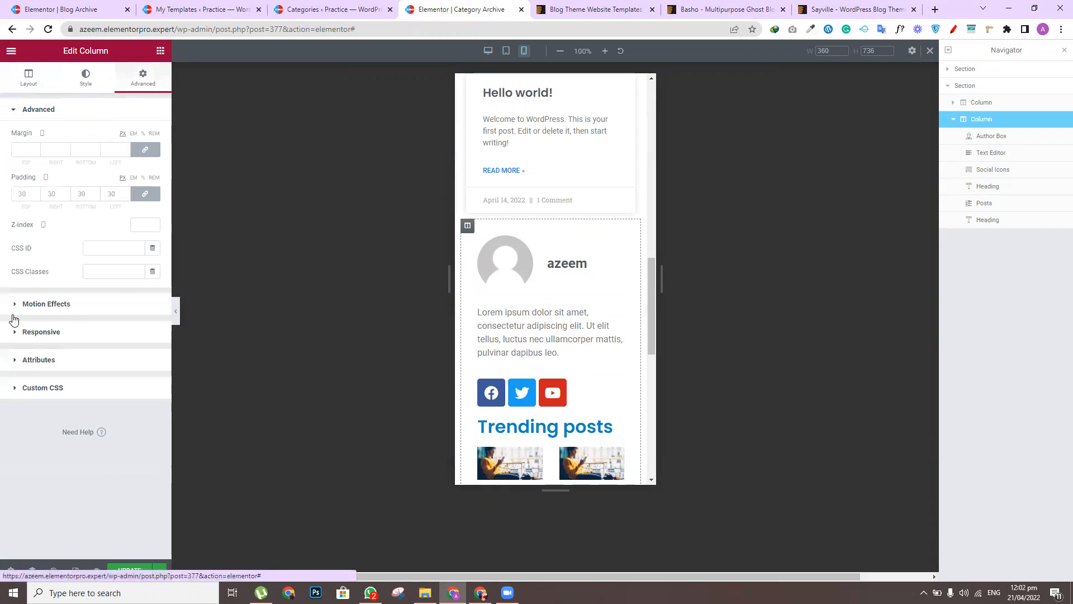
click(17, 334)
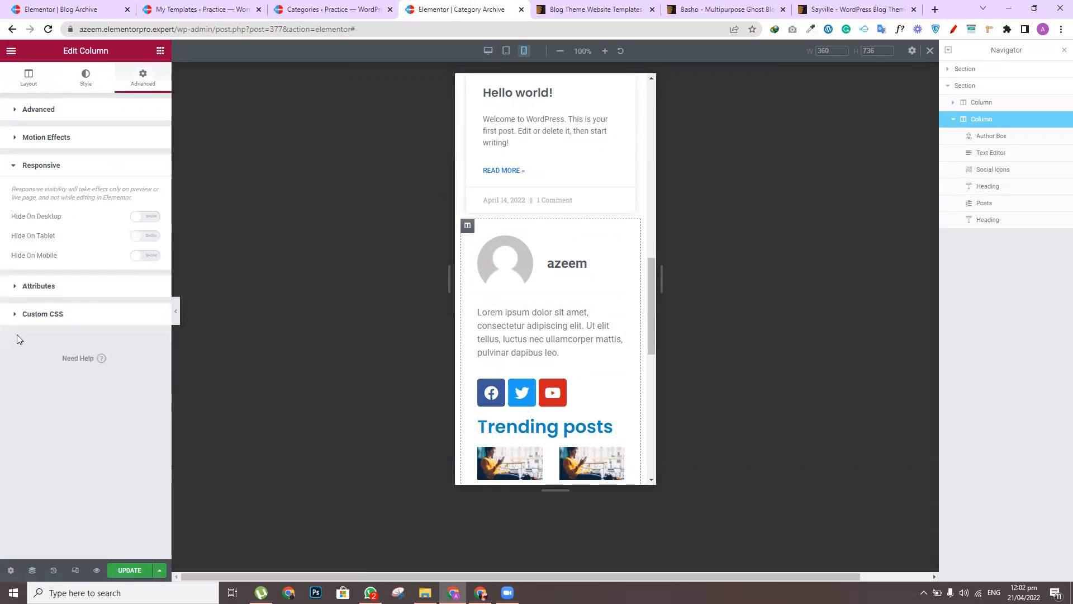
click(150, 257)
mouse_move(654, 283)
mouse_down()
mouse_move(654, 367)
mouse_move(655, 287)
mouse_up()
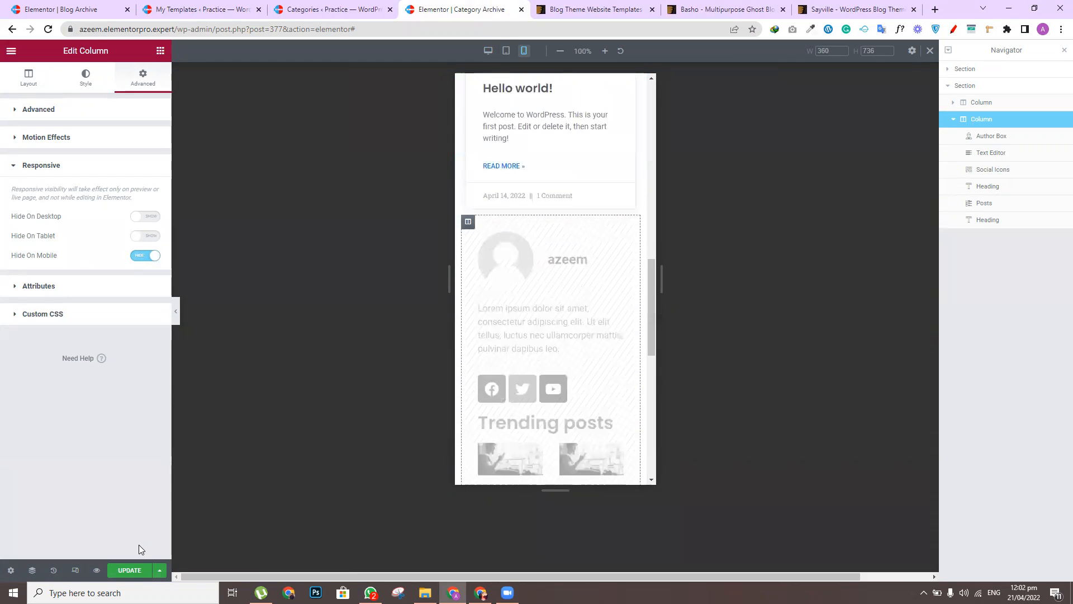
Check the Category Archive layout at tablet and desktop sizes, then leave the responsive preview
click(502, 56)
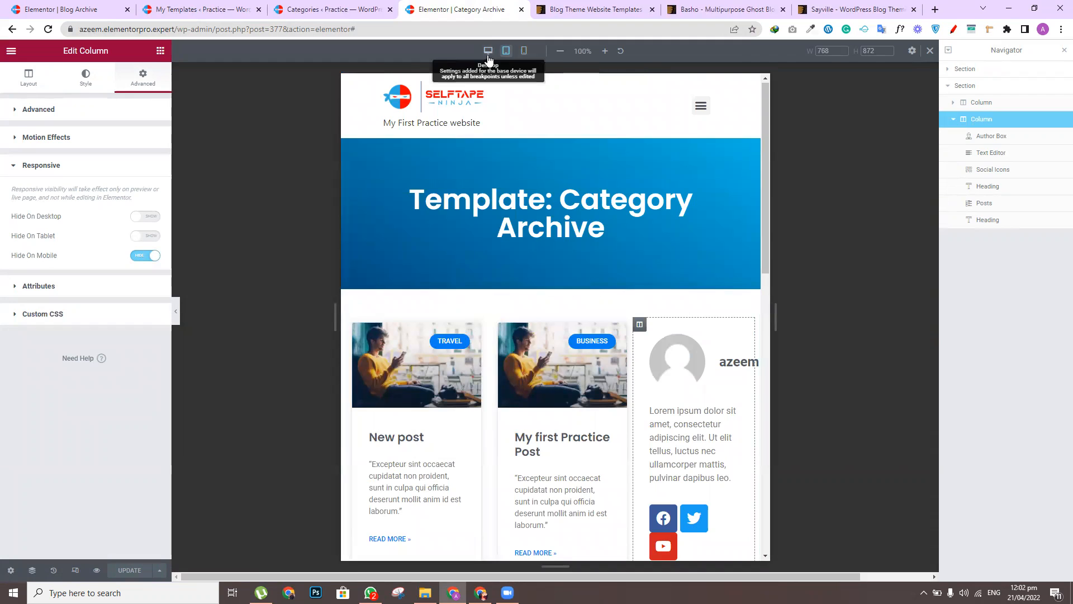
click(488, 56)
drag(936, 149, 934, 345)
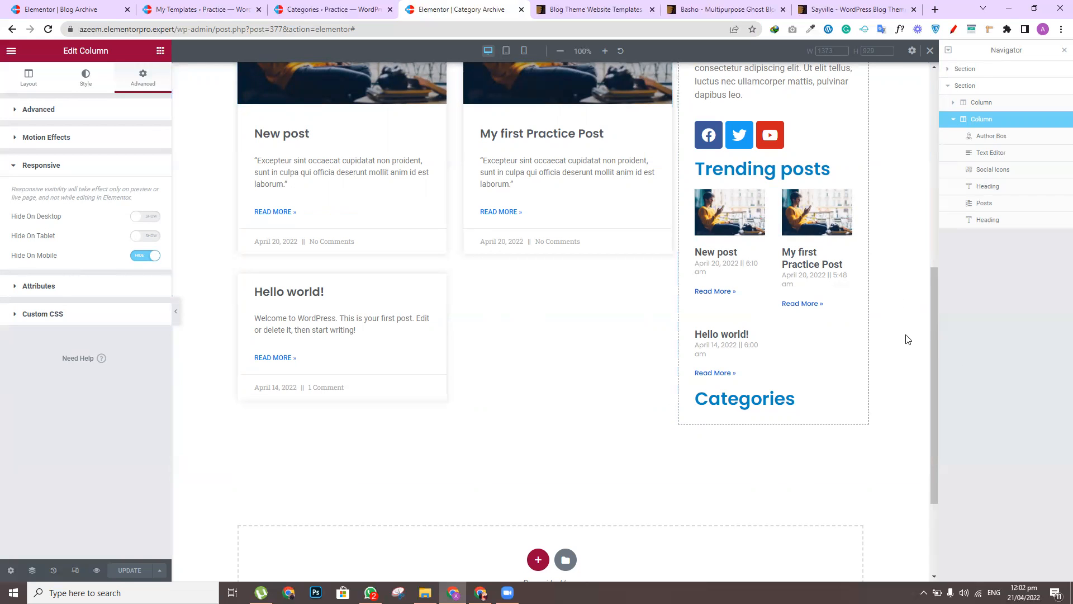
drag(937, 350, 934, 161)
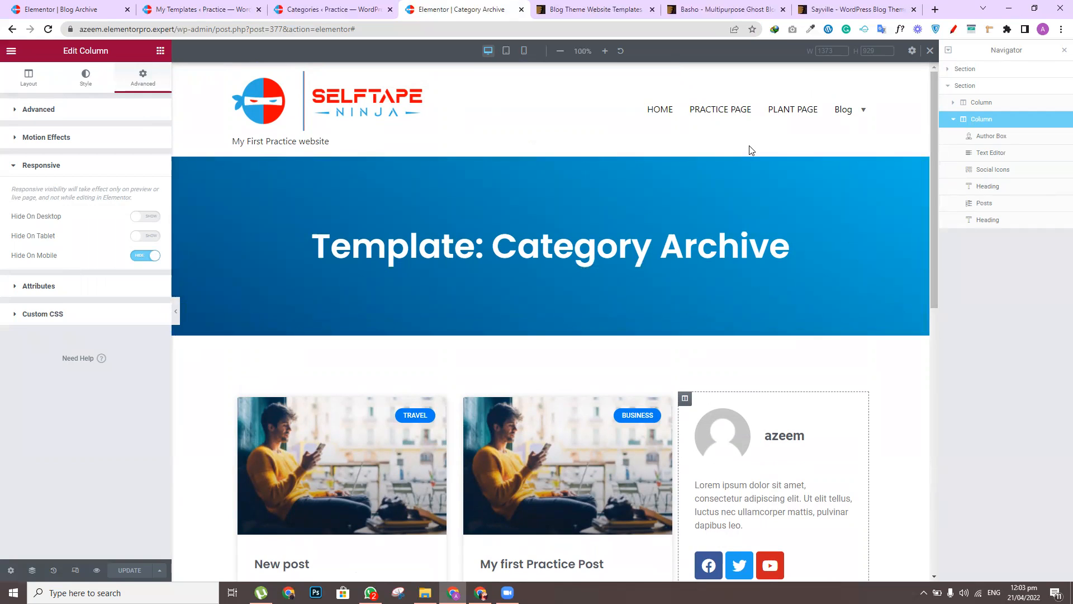
mouse_move(845, 116)
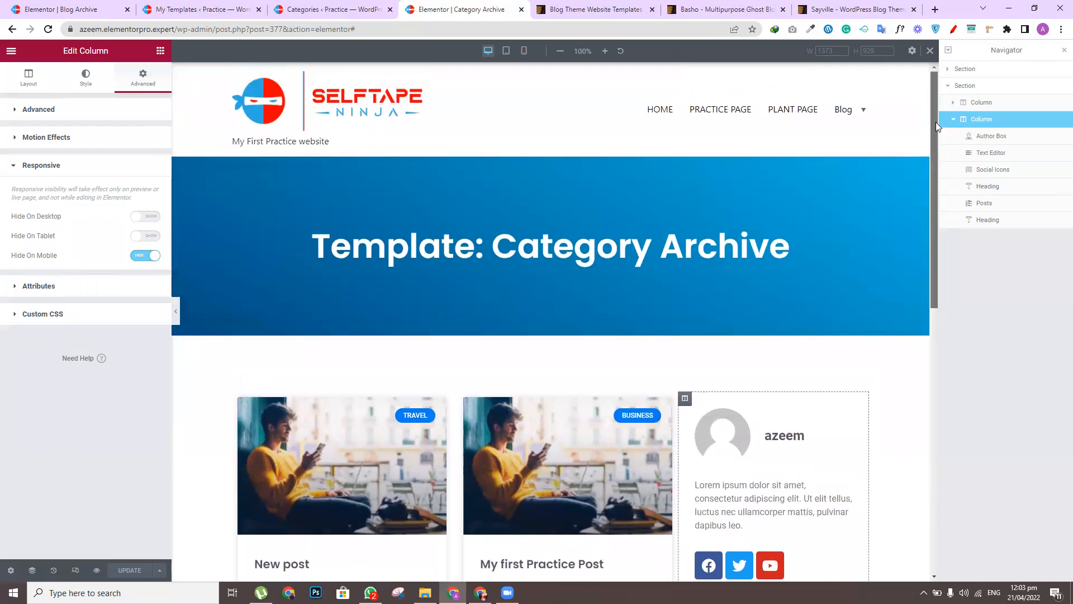
click(931, 51)
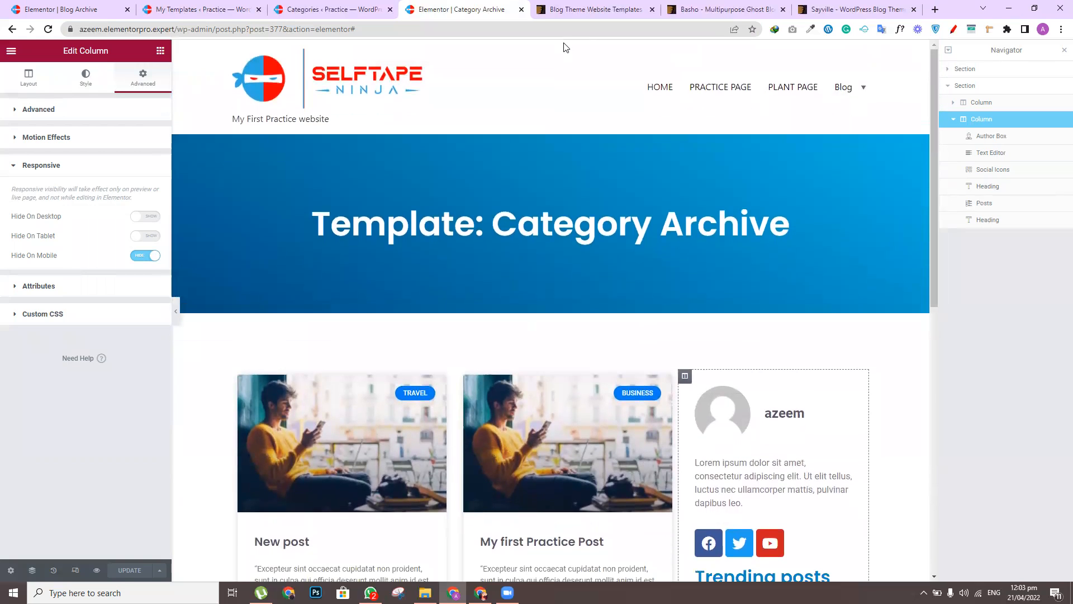
Switch to the ThemeForest blog theme results, open the Florence theme's live preview and dismiss the Internet Download Manager dialogs
click(584, 9)
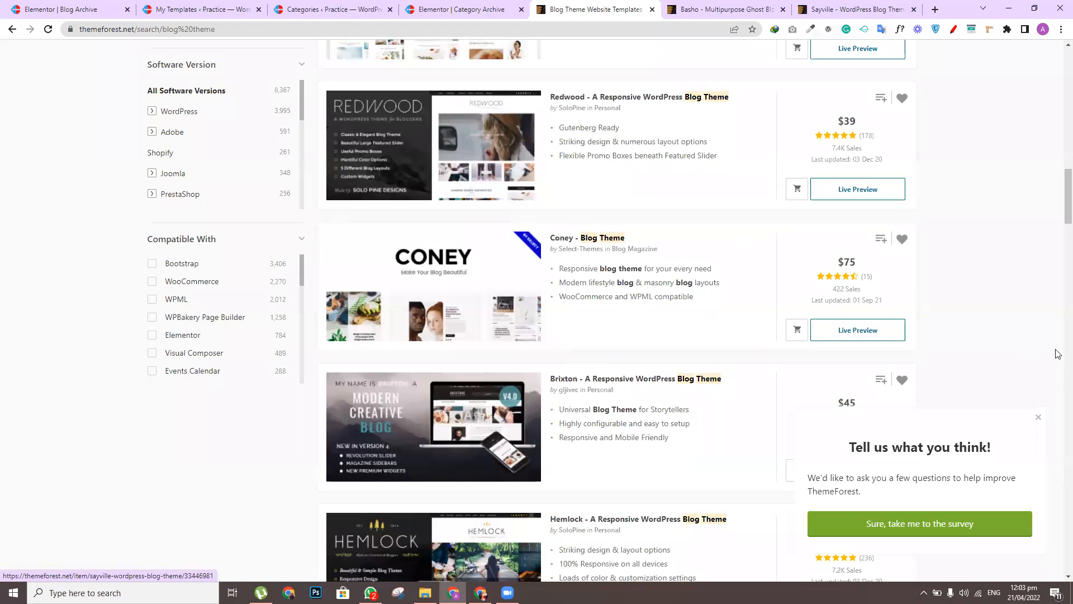
scroll(1059, 257, down, 15)
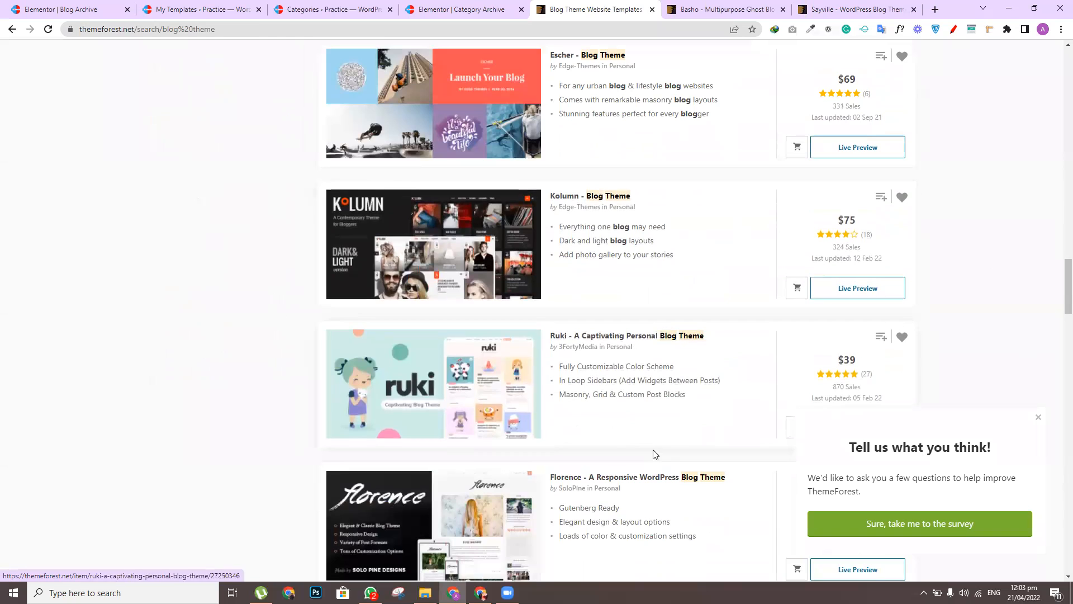
click(663, 482)
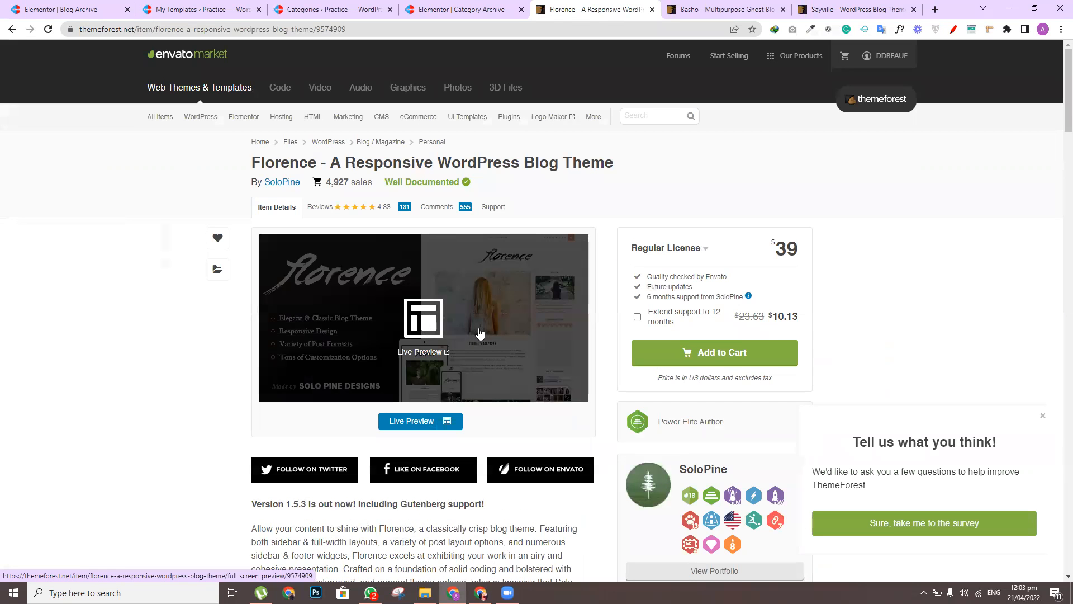
middle_click(481, 334)
click(647, 4)
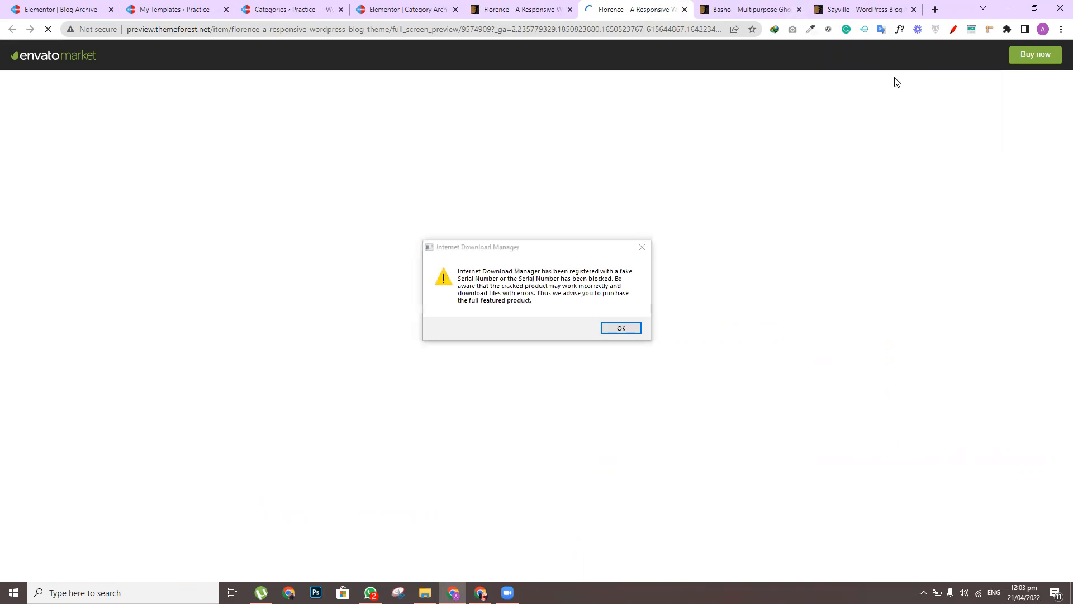
click(642, 247)
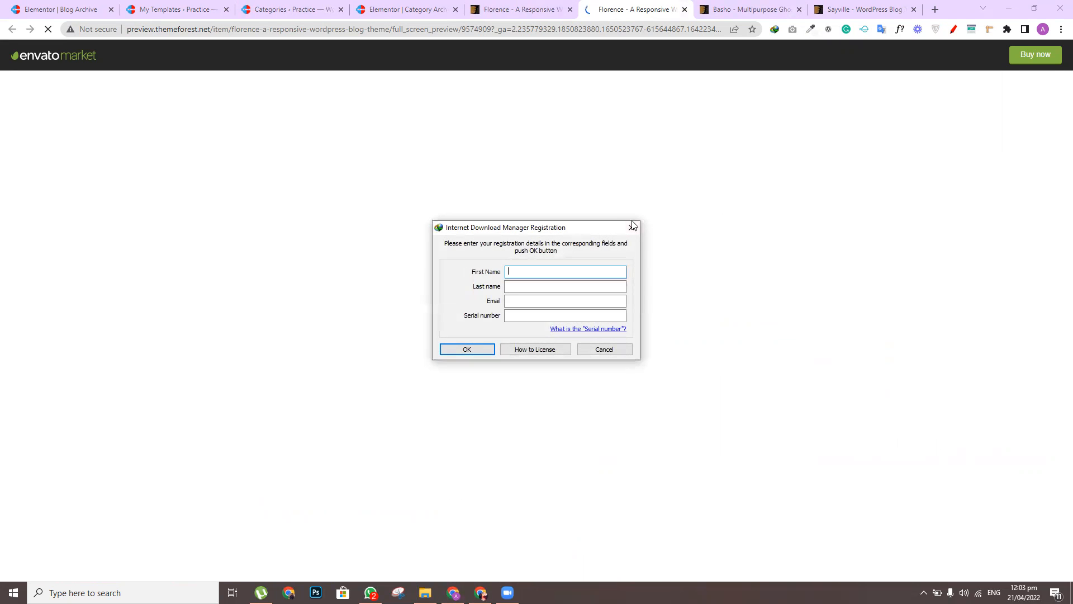
click(633, 227)
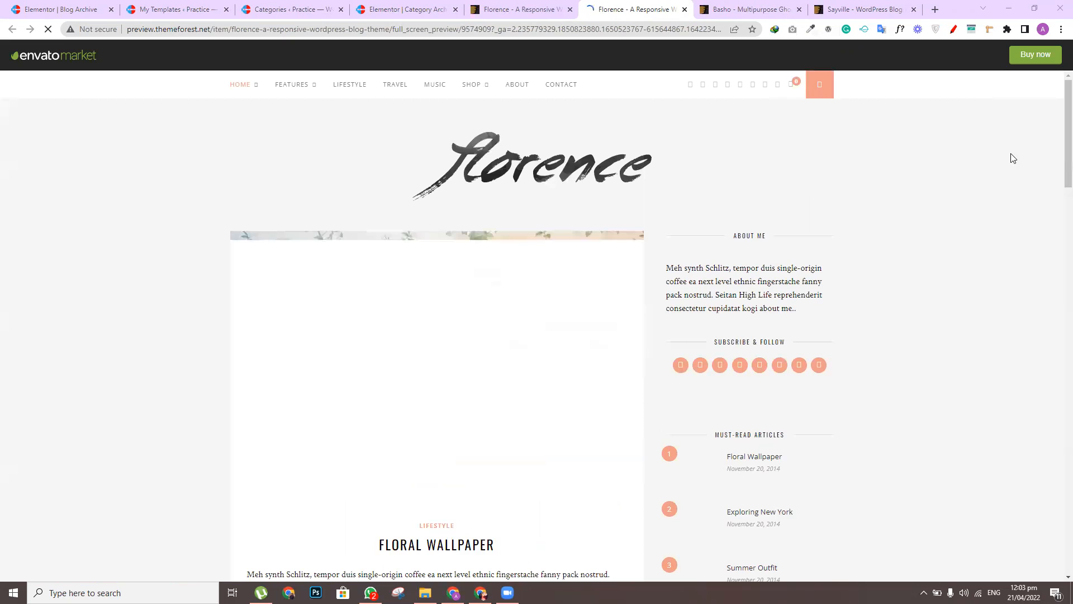
Examine the Florence demo homepage's post layout and its sidebar sections, from the about box to the featured article
scroll(1058, 122, down, 2)
scroll(1057, 121, down, 5)
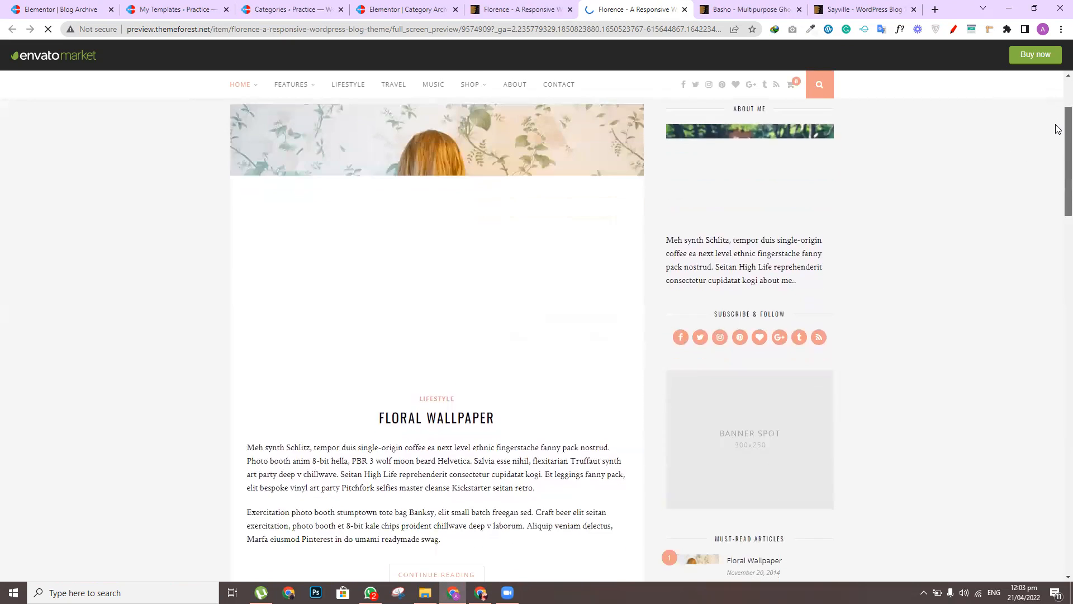
scroll(1057, 200, down, 8)
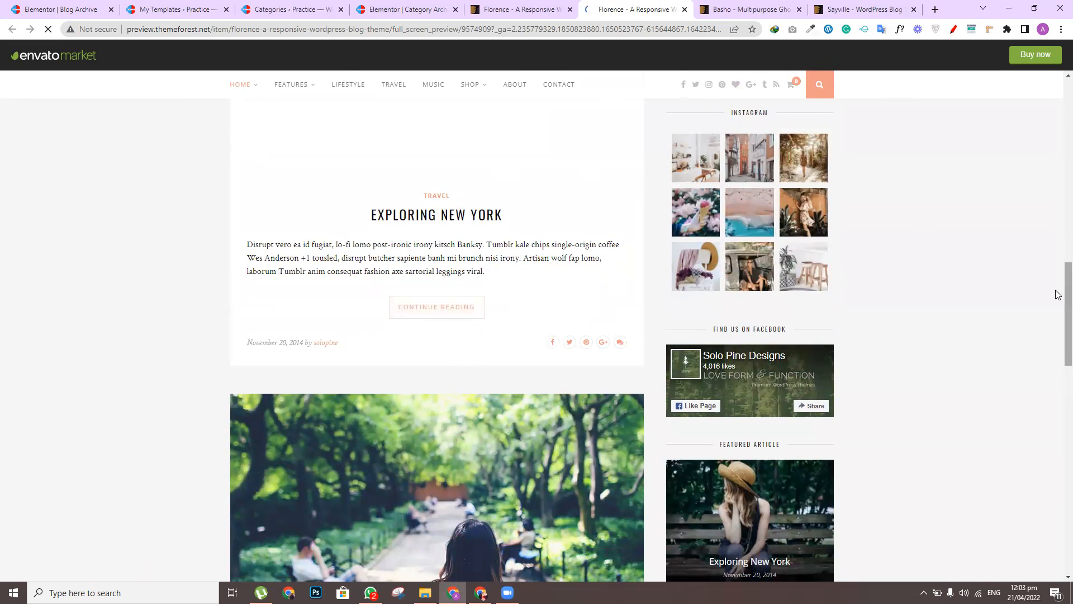
scroll(1057, 175, up, 14)
scroll(1058, 133, up, 2)
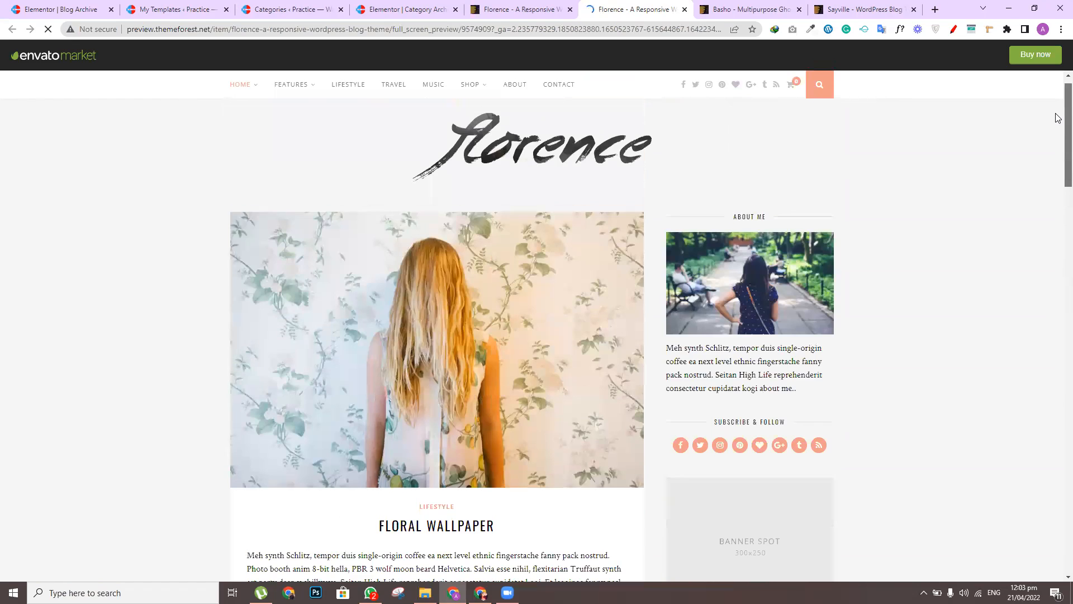
scroll(1058, 172, down, 4)
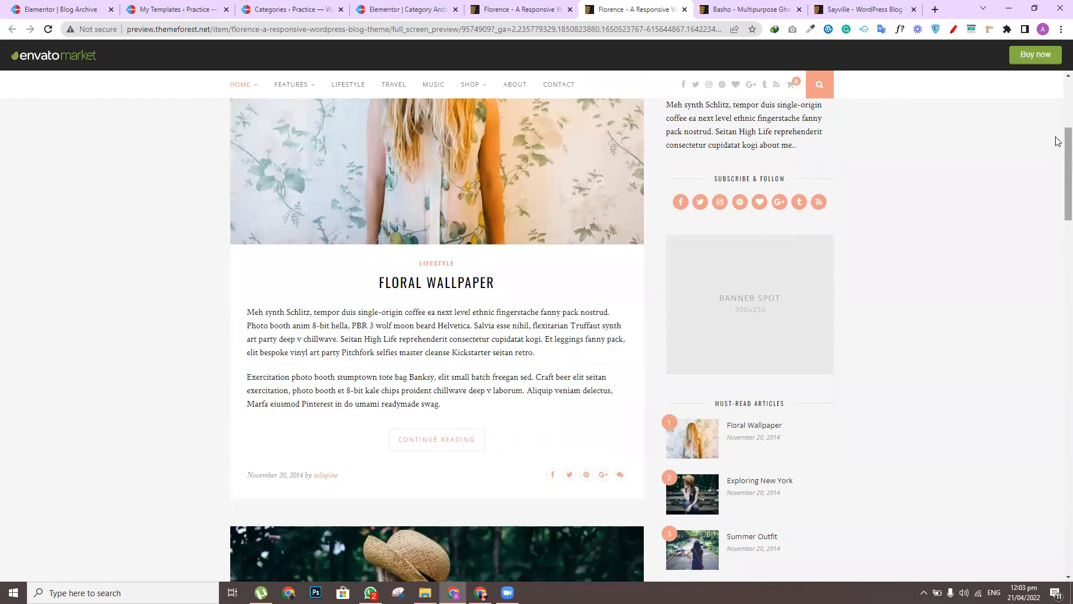
scroll(1059, 179, down, 4)
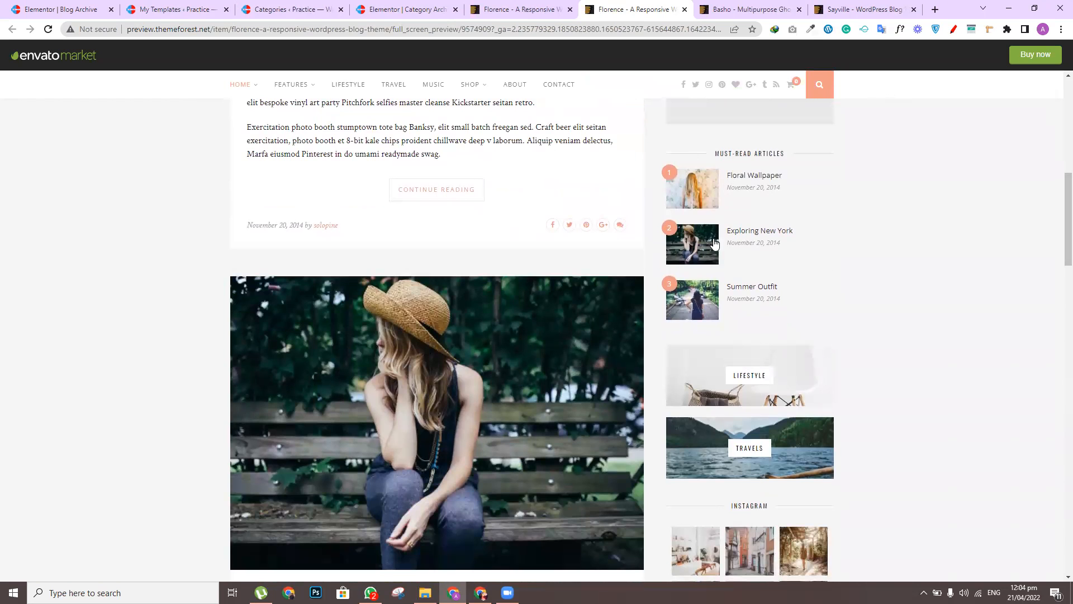
scroll(1058, 210, down, 4)
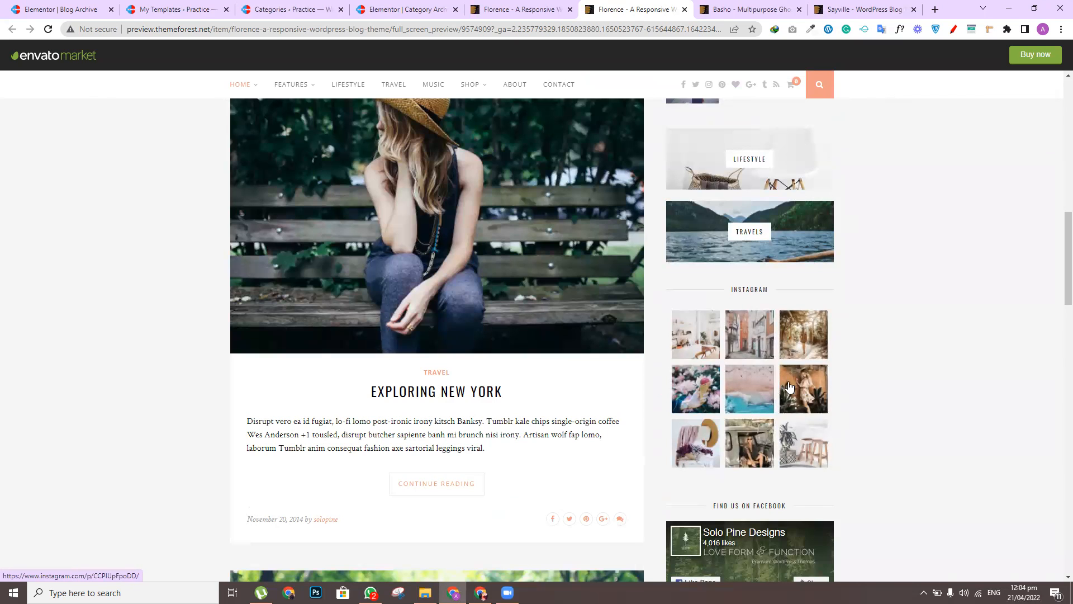
scroll(1058, 286, down, 6)
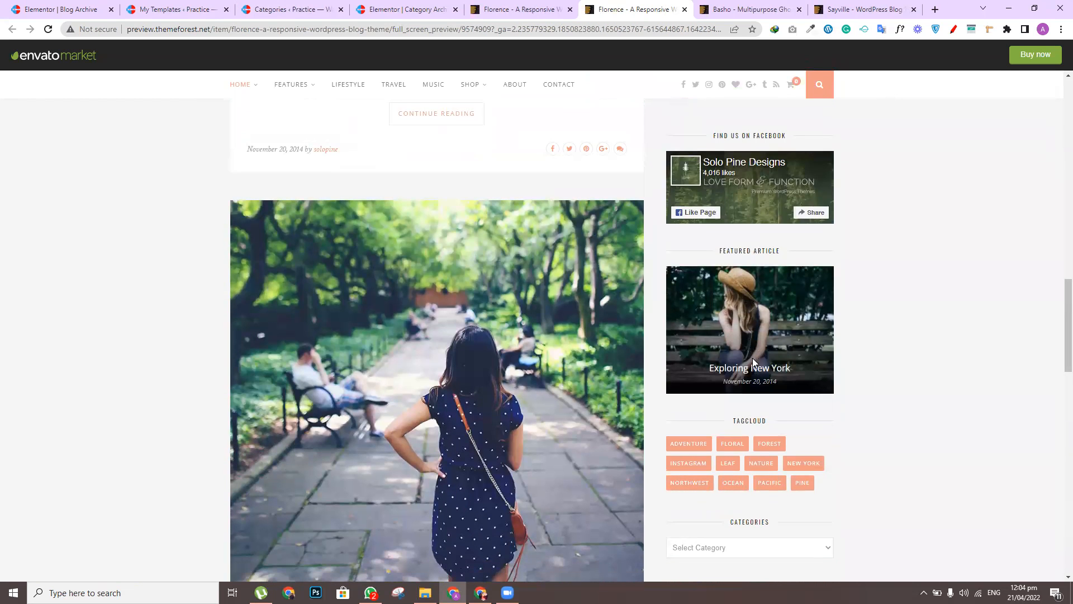
Inspect the options of the sidebar's Categories dropdown without choosing one, and look over the rest of the homepage
drag(1062, 314, 1059, 382)
click(803, 266)
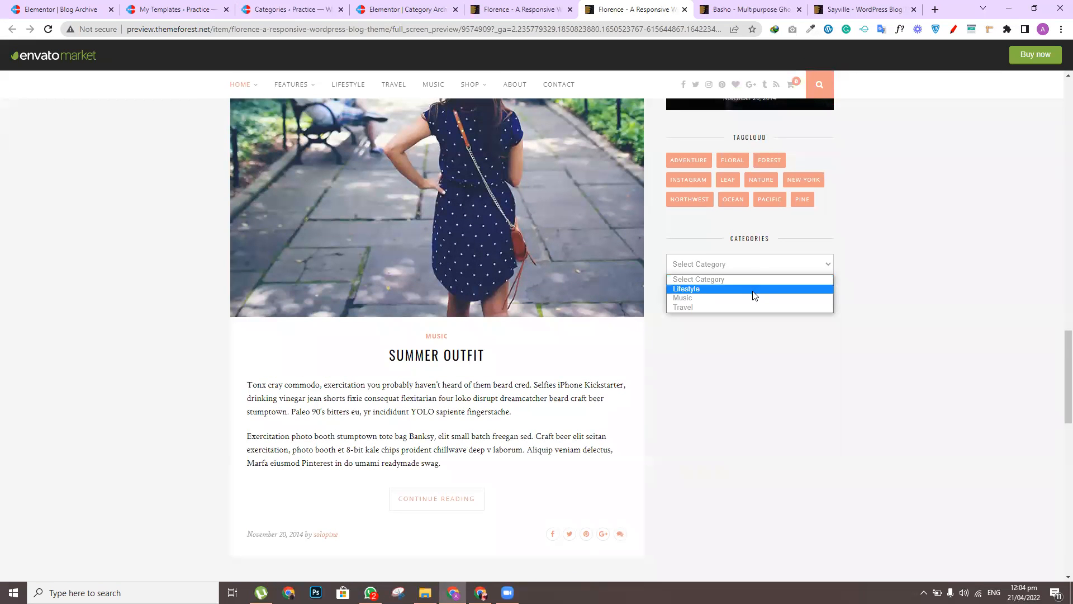
click(897, 321)
mouse_move(1060, 350)
mouse_down()
mouse_move(1058, 547)
mouse_move(1058, 350)
mouse_up()
mouse_move(1058, 174)
mouse_down()
mouse_move(1059, 135)
mouse_move(1059, 176)
mouse_up()
Open the Floral Wallpaper post and narrow the browser window to about mobile width
click(424, 521)
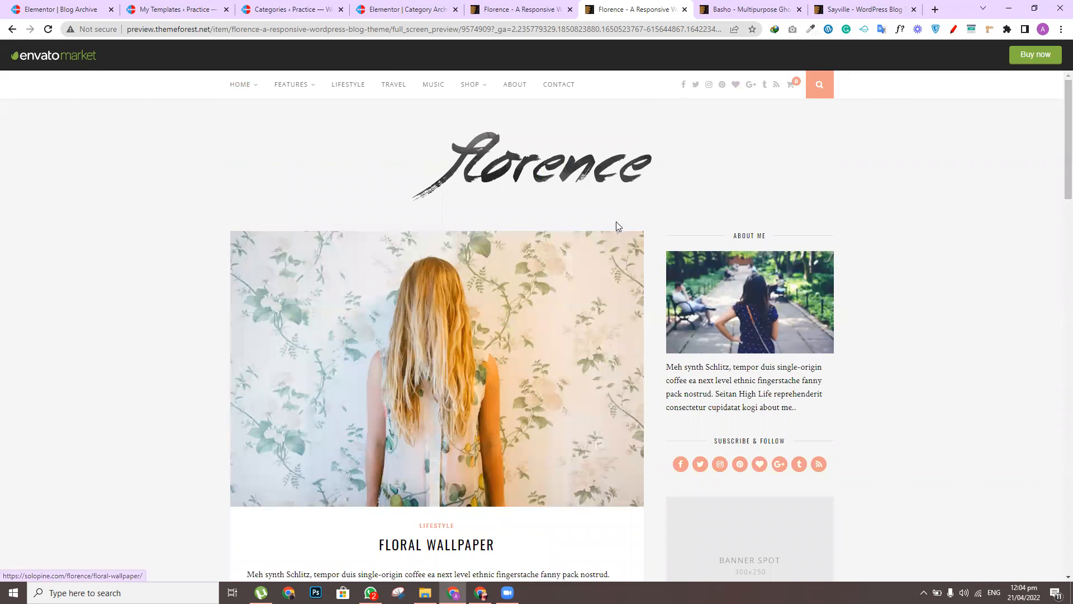
click(1035, 8)
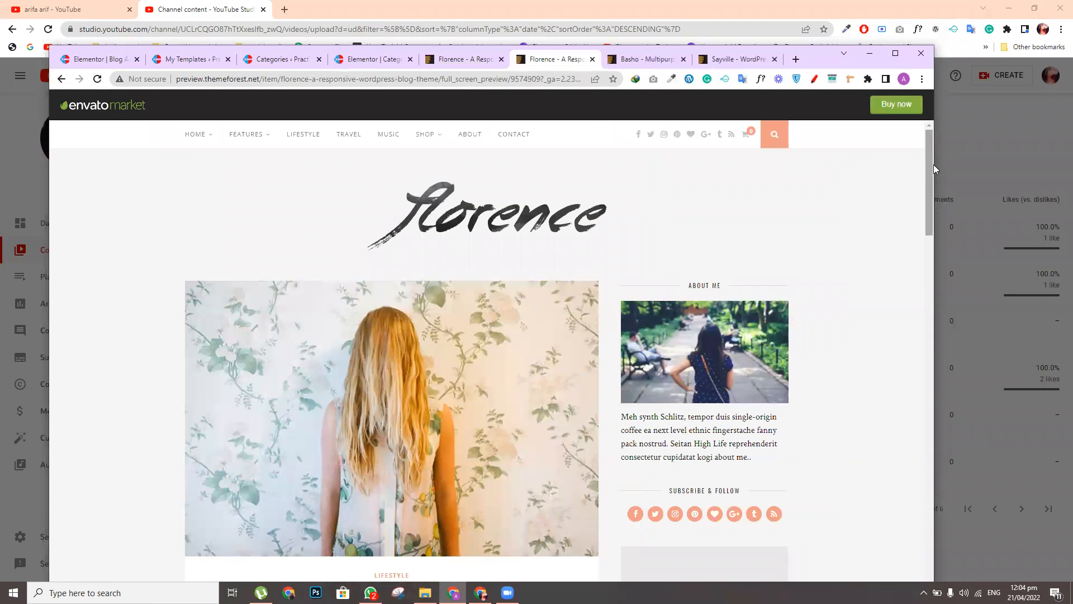
drag(936, 164, 155, 123)
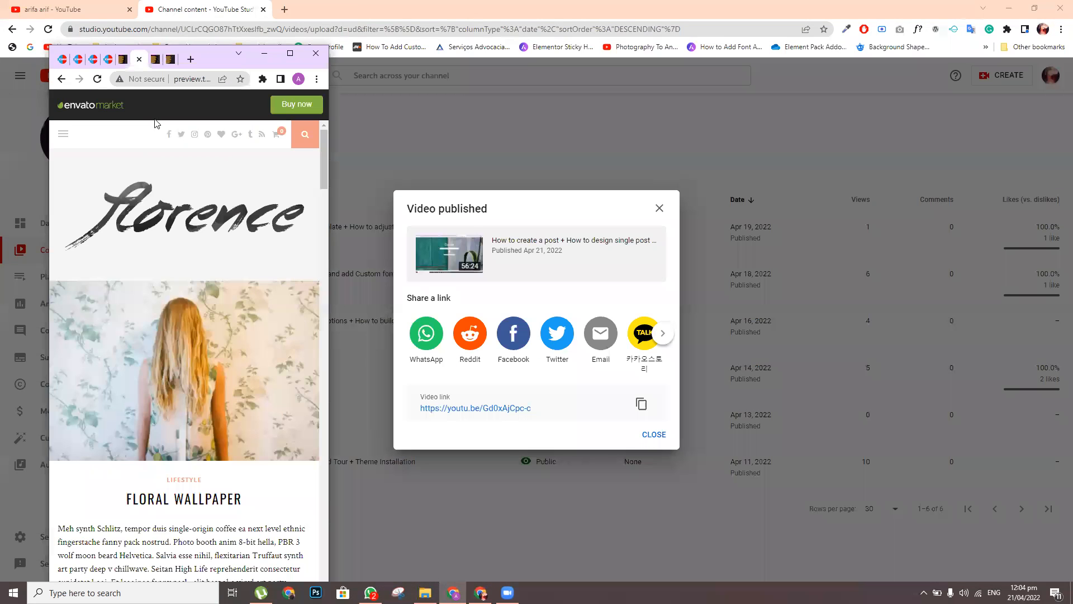
Examine the post's mobile layout from the content through related posts and comments to the stacked sidebar and footer
scroll(313, 253, down, 15)
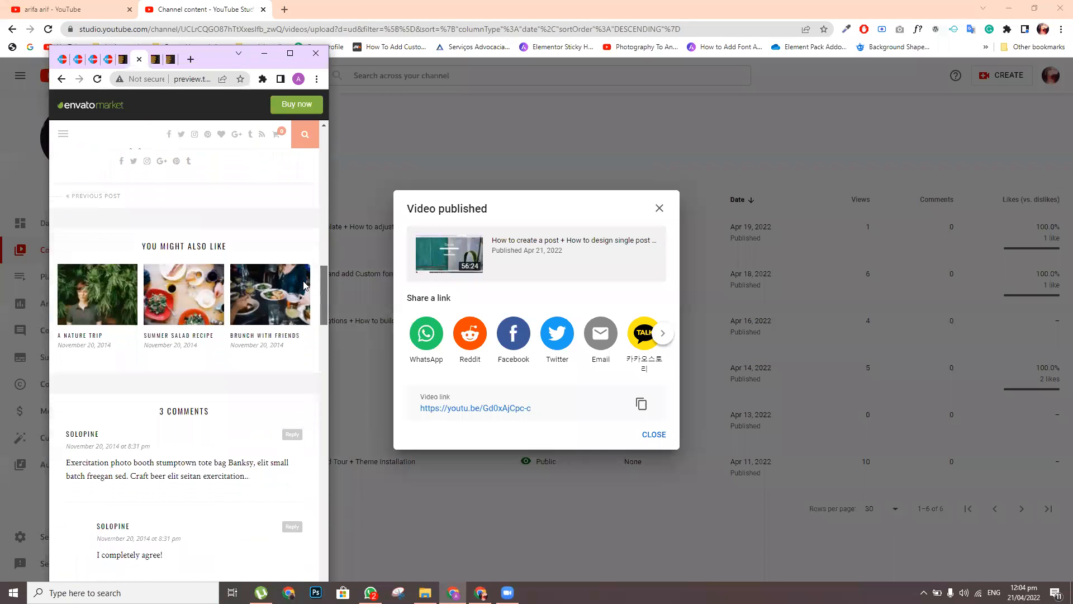
scroll(313, 253, up, 5)
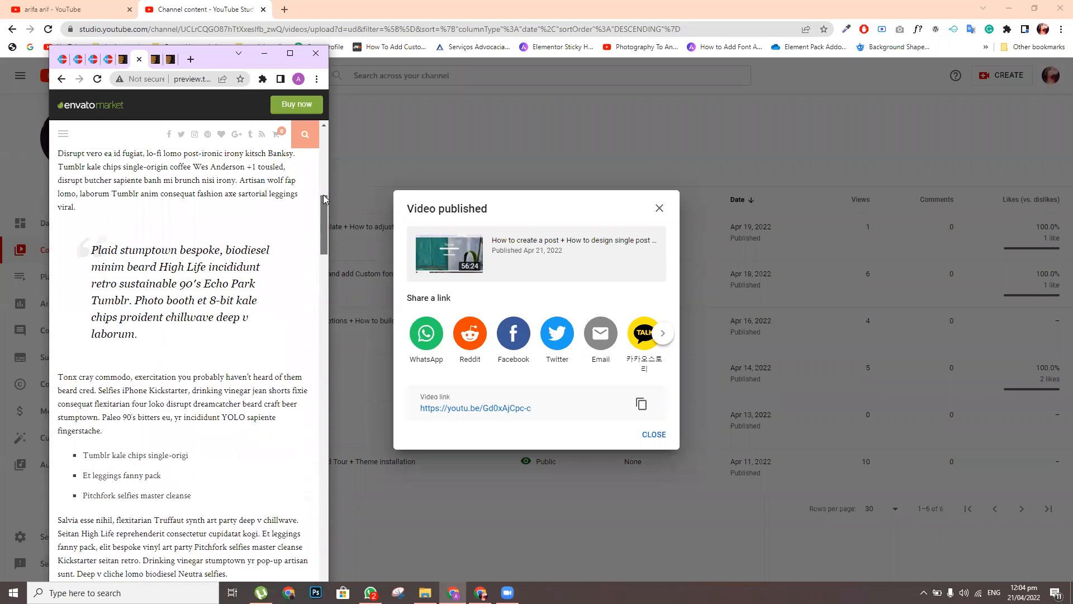
scroll(312, 297, down, 10)
scroll(312, 296, up, 4)
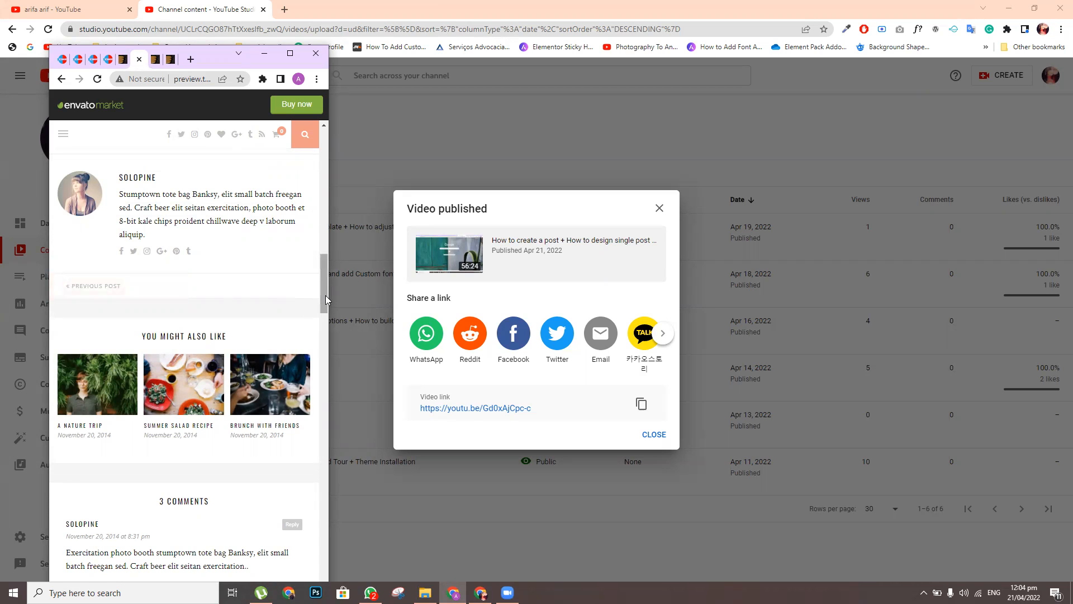
drag(325, 297, 324, 338)
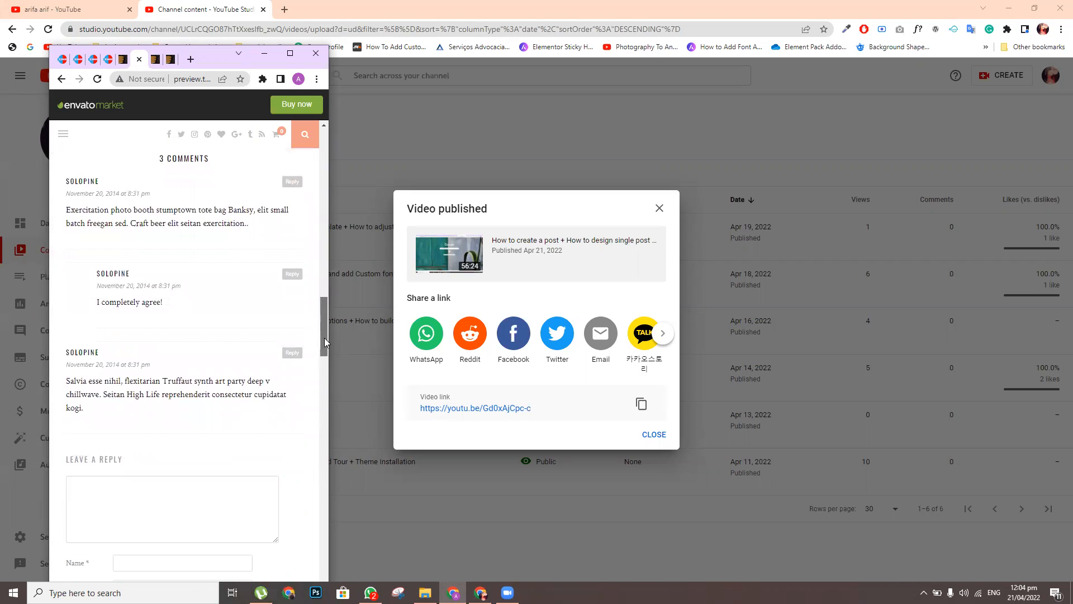
scroll(108, 290, down, 7)
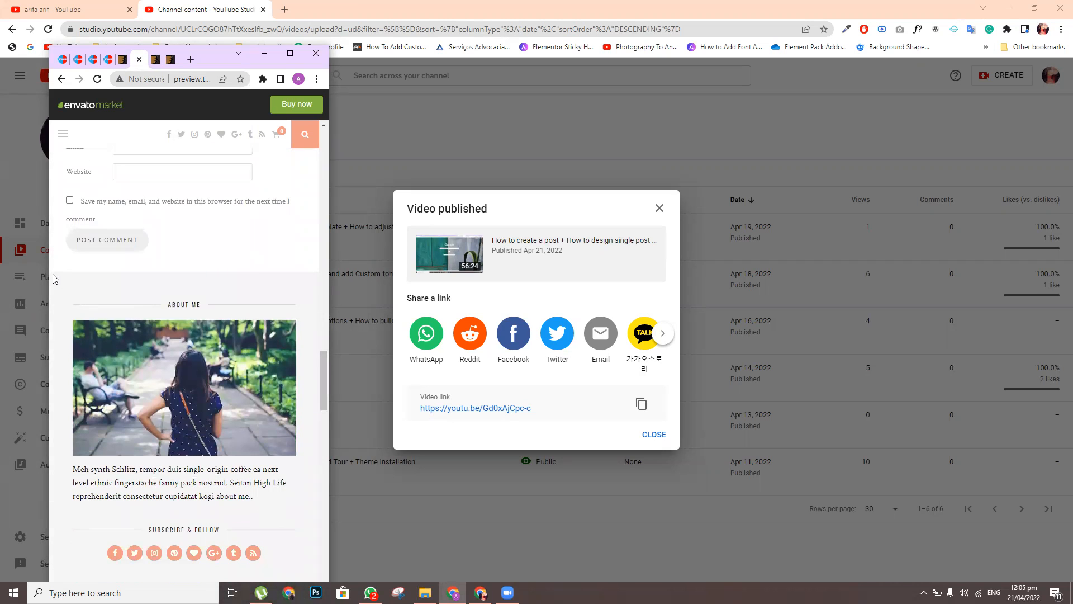
drag(325, 401, 316, 576)
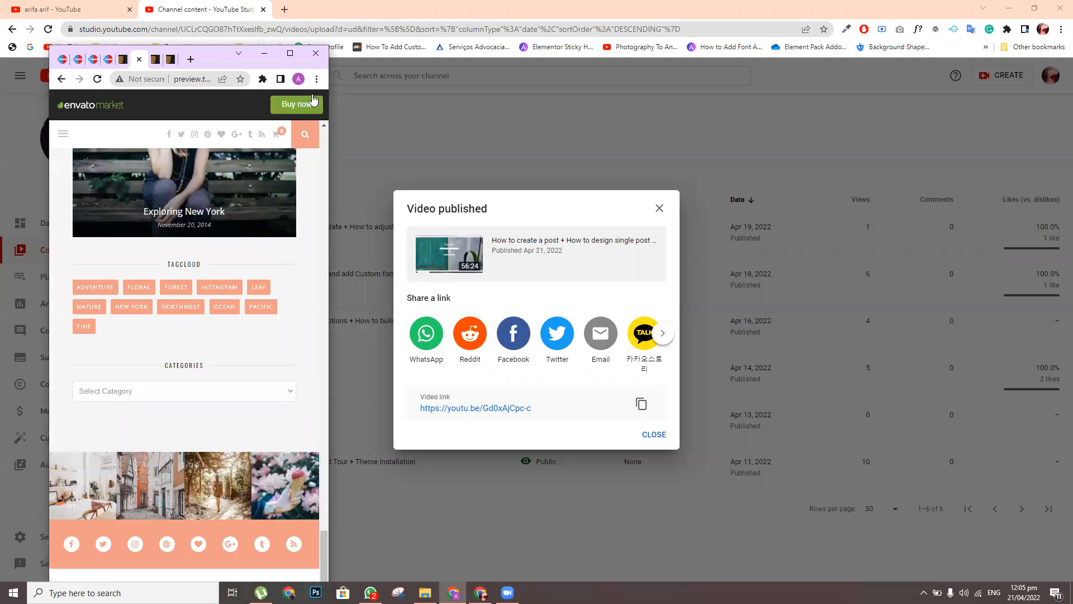
Restore the browser window to full size and review the post's desktop layout back up to its header
click(290, 54)
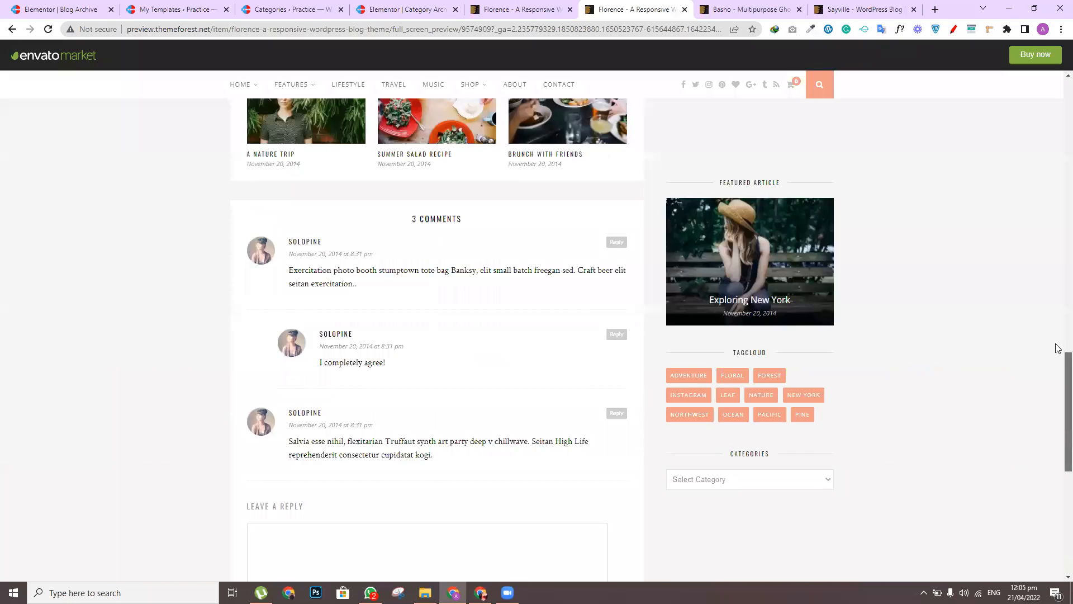
drag(1058, 538, 1058, 263)
drag(1058, 191, 1059, 159)
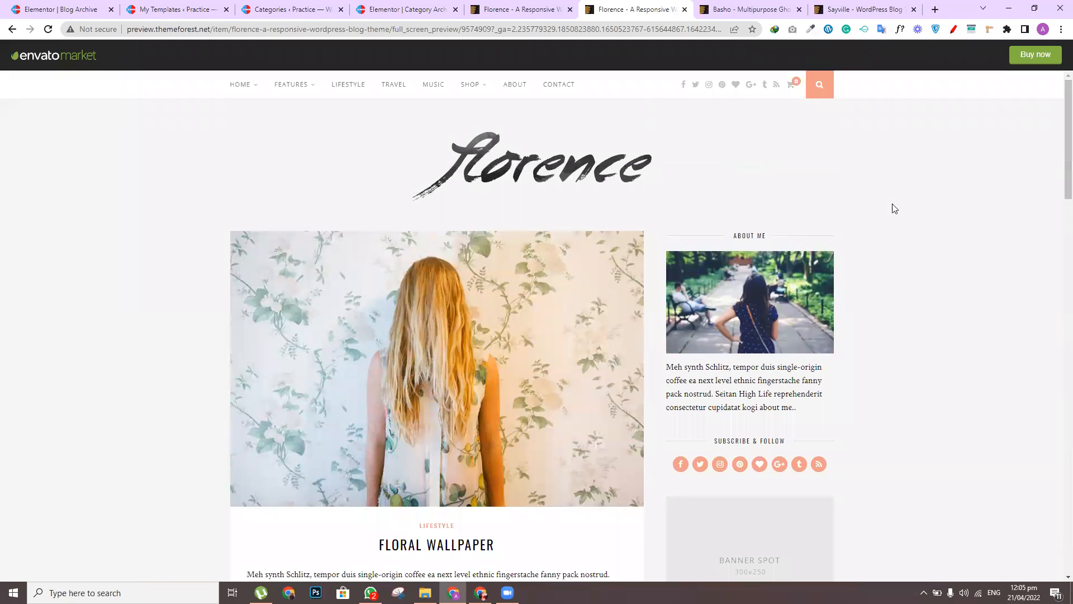